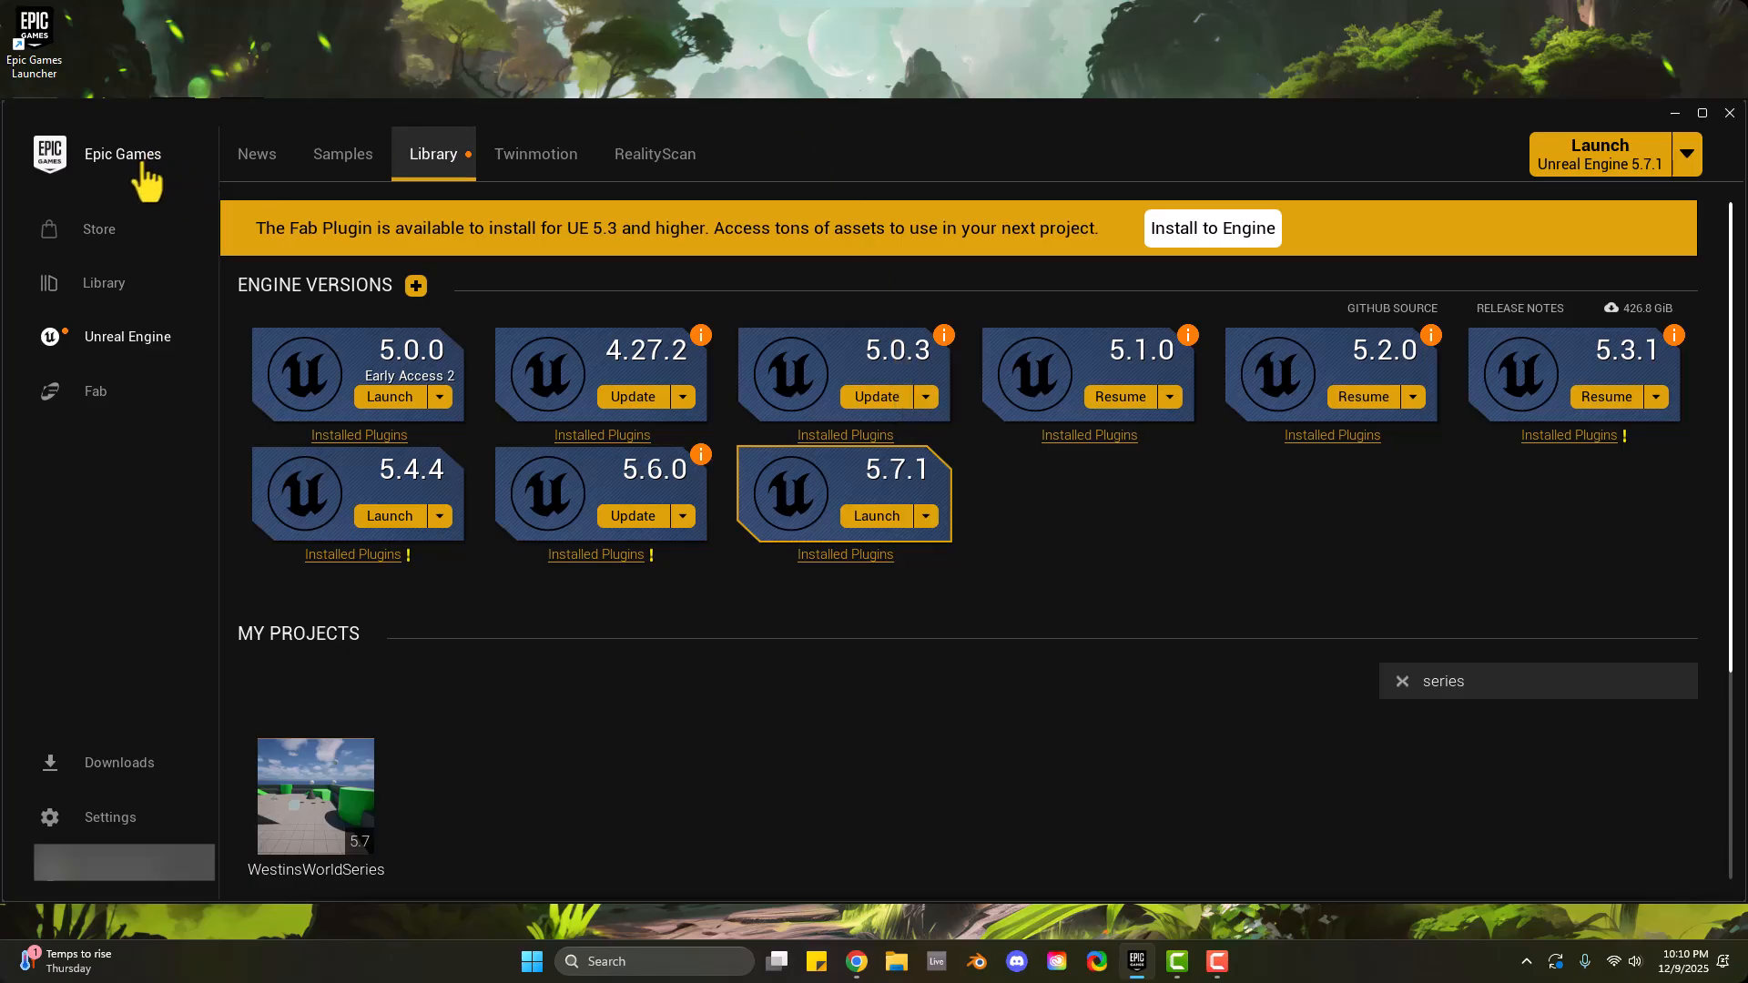
Open the Unreal Engine library in the Epic Games Launcher
{"action": "left_click", "coordinate": [47, 60]}
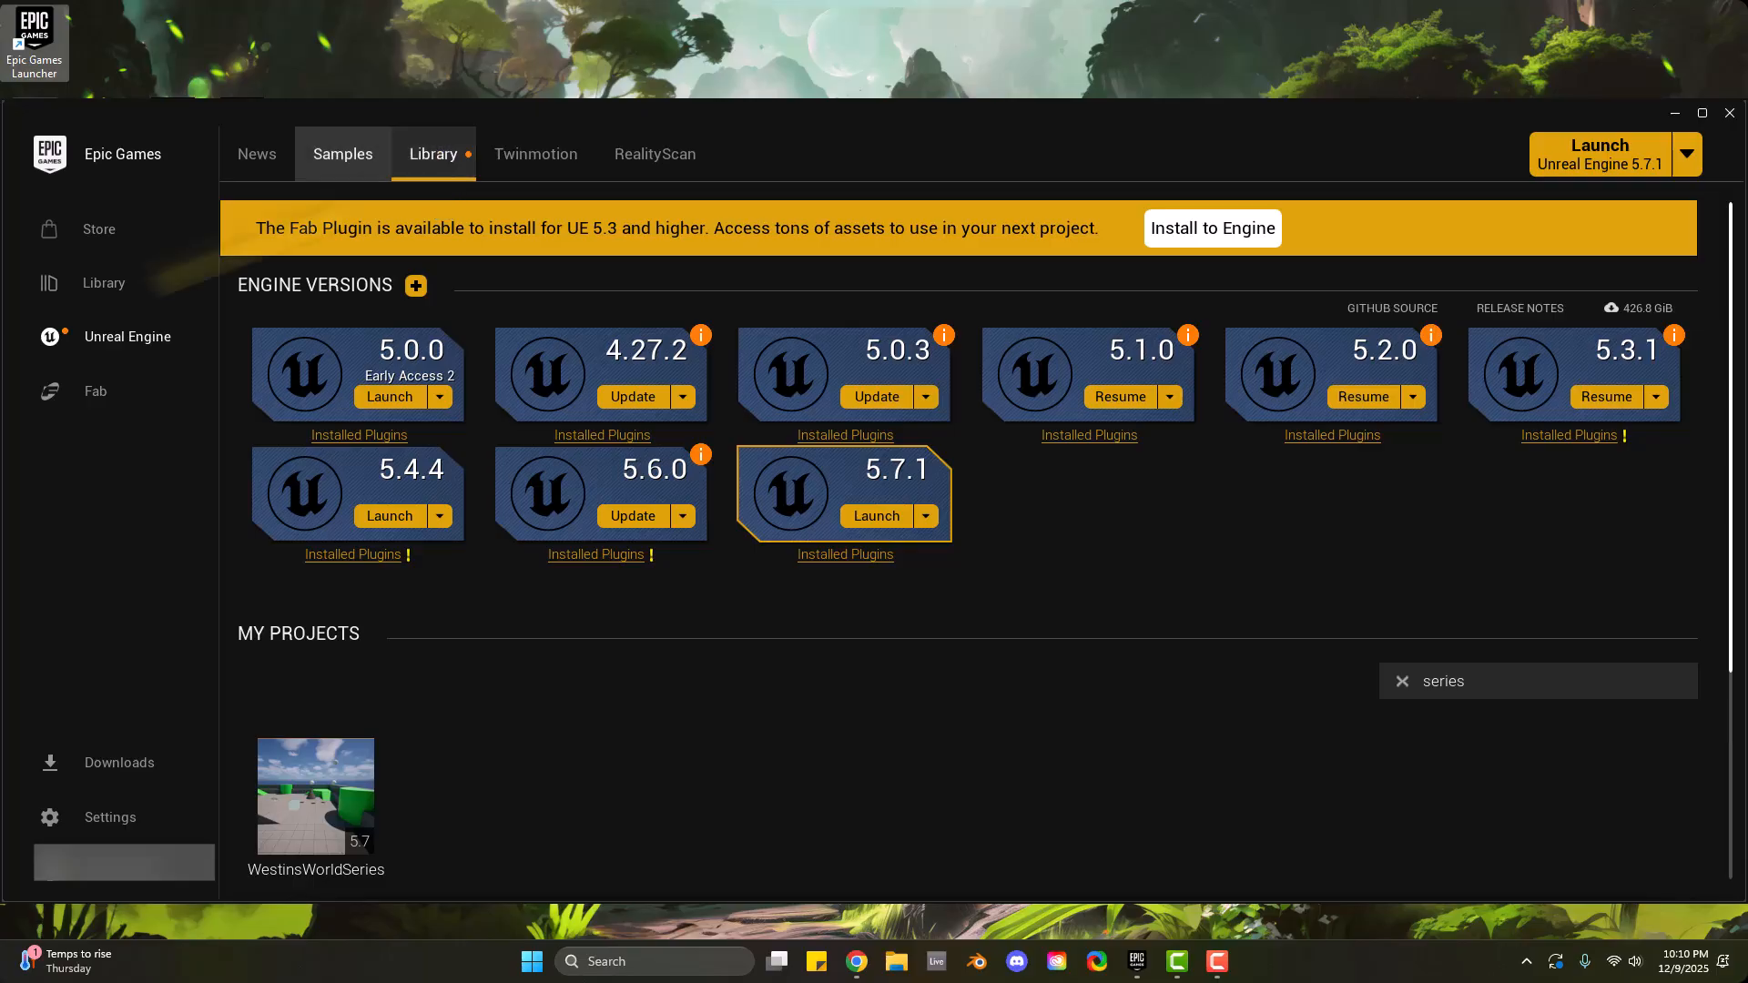
{"action": "left_click", "coordinate": [118, 344]}
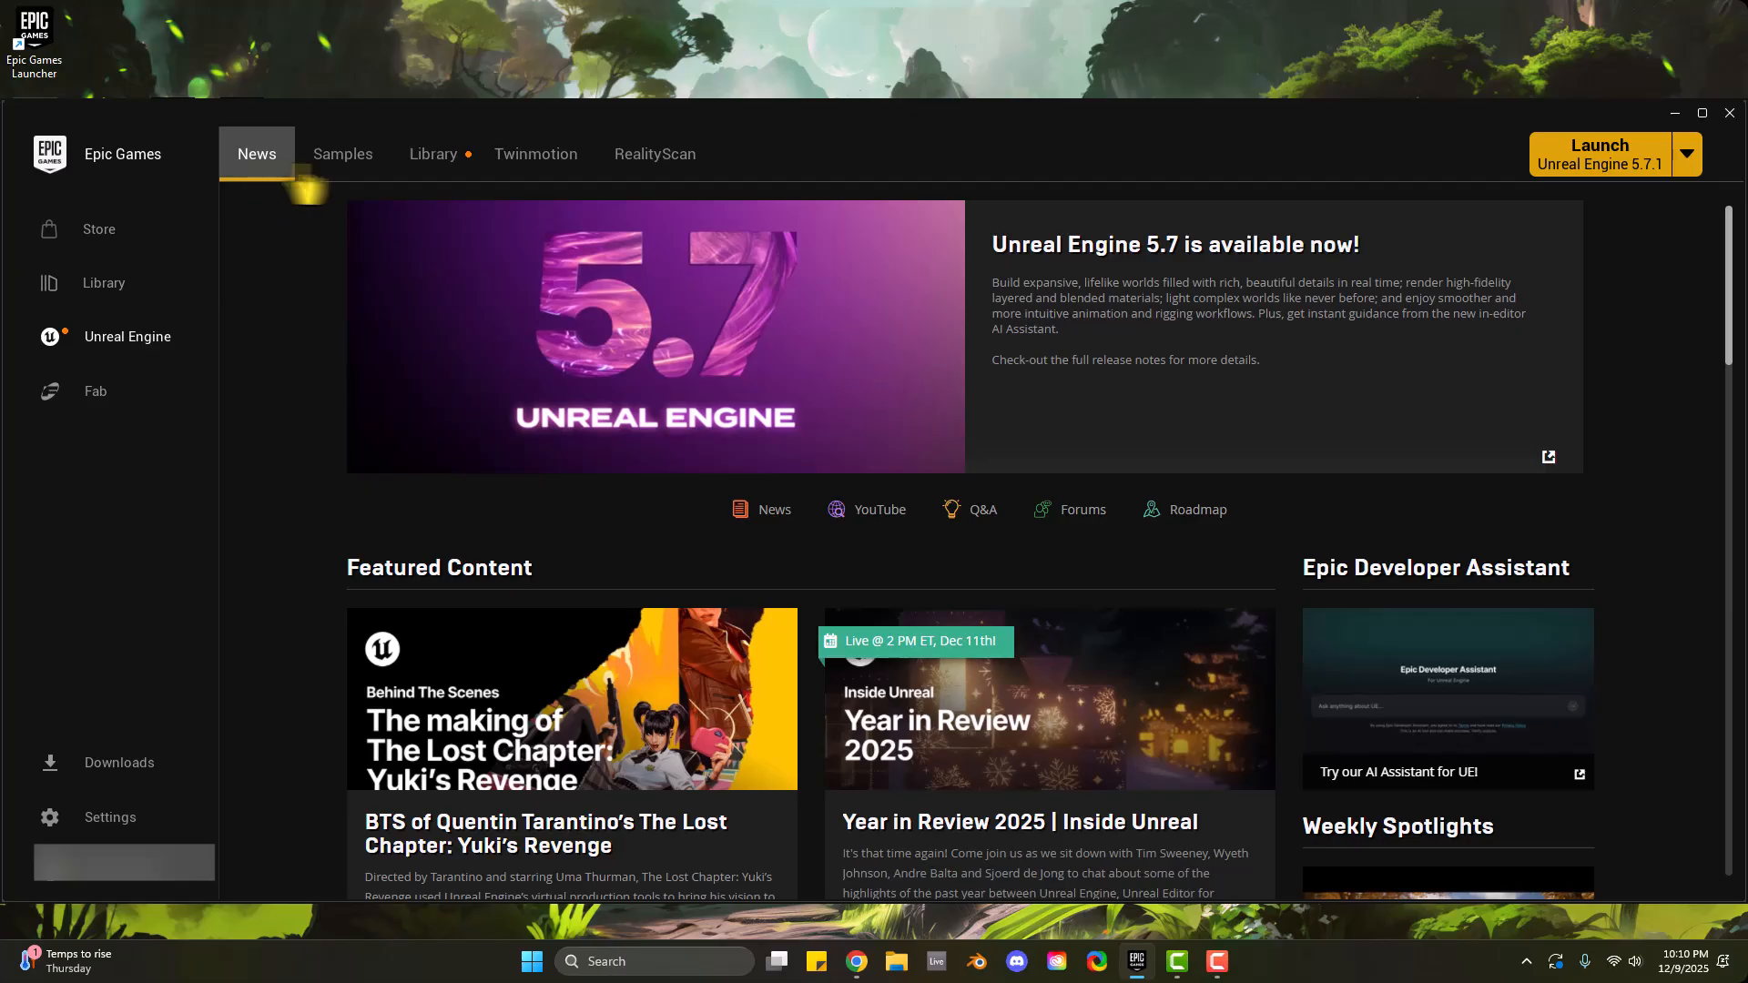
{"action": "left_click", "coordinate": [434, 181]}
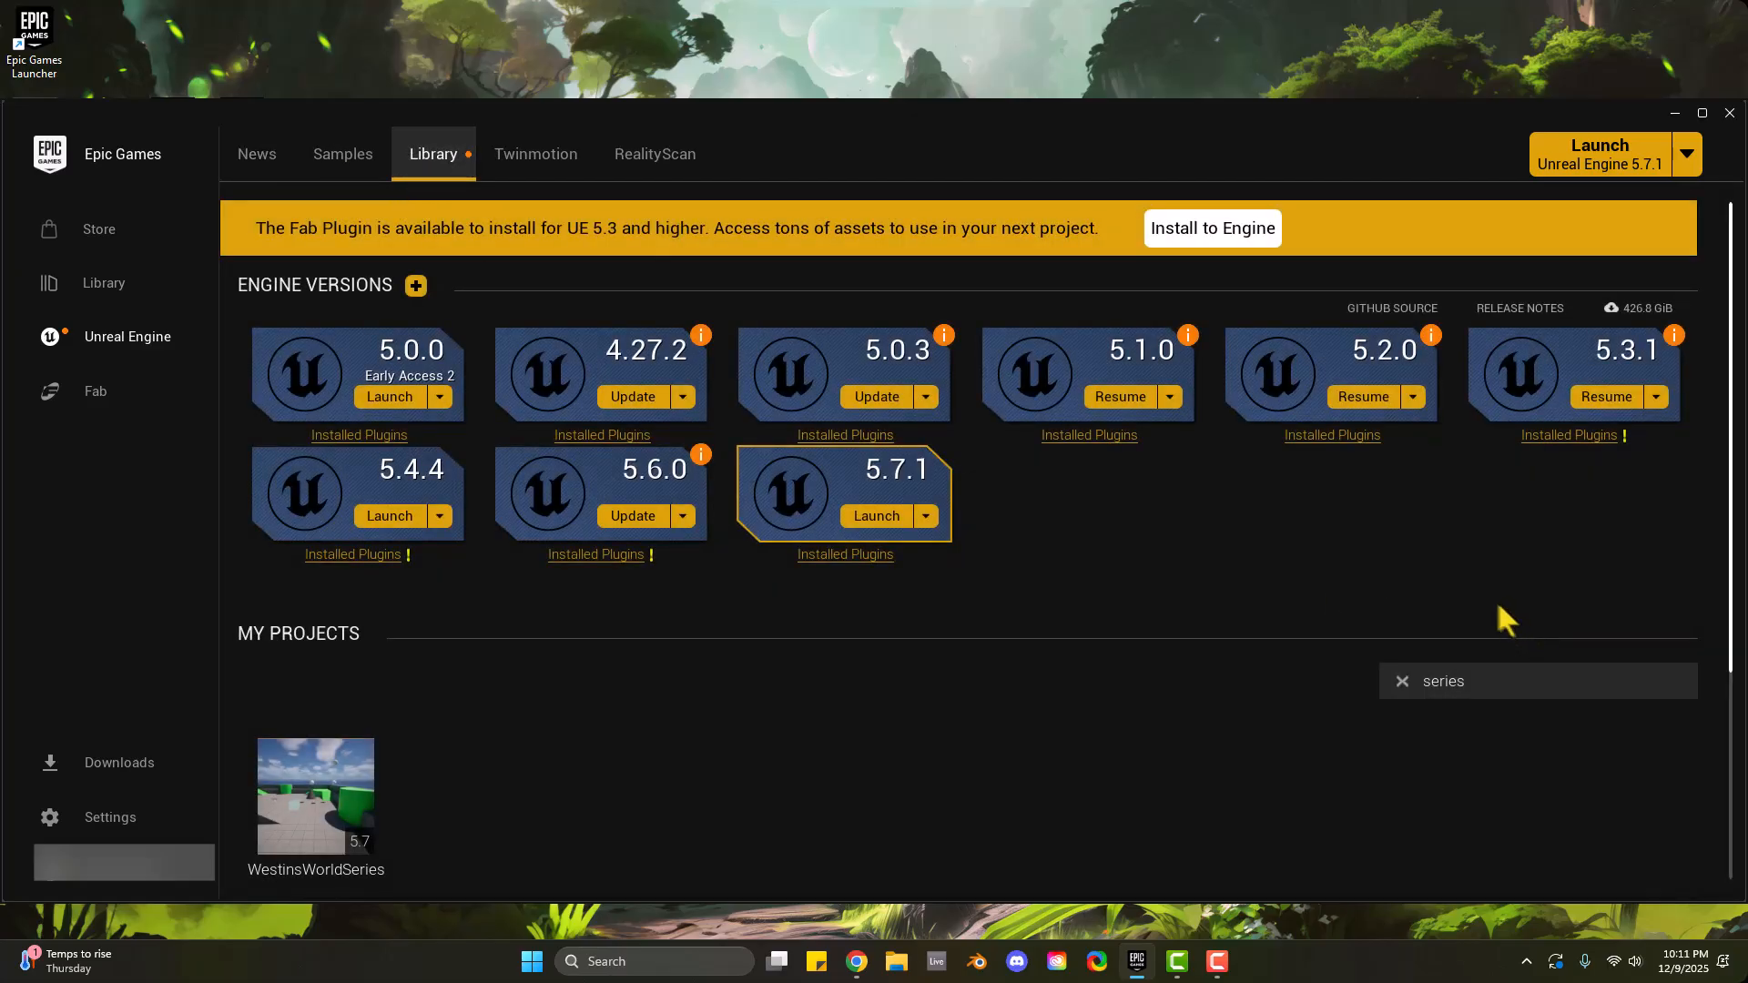
Launch the WestinsWorldSeries project from the projects filtered by "series"
{"action": "left_click", "coordinate": [1458, 670]}
{"action": "key", "text": "BackSpace"}
{"action": "double_click", "coordinate": [1484, 678]}
{"action": "left_click", "coordinate": [378, 806]}
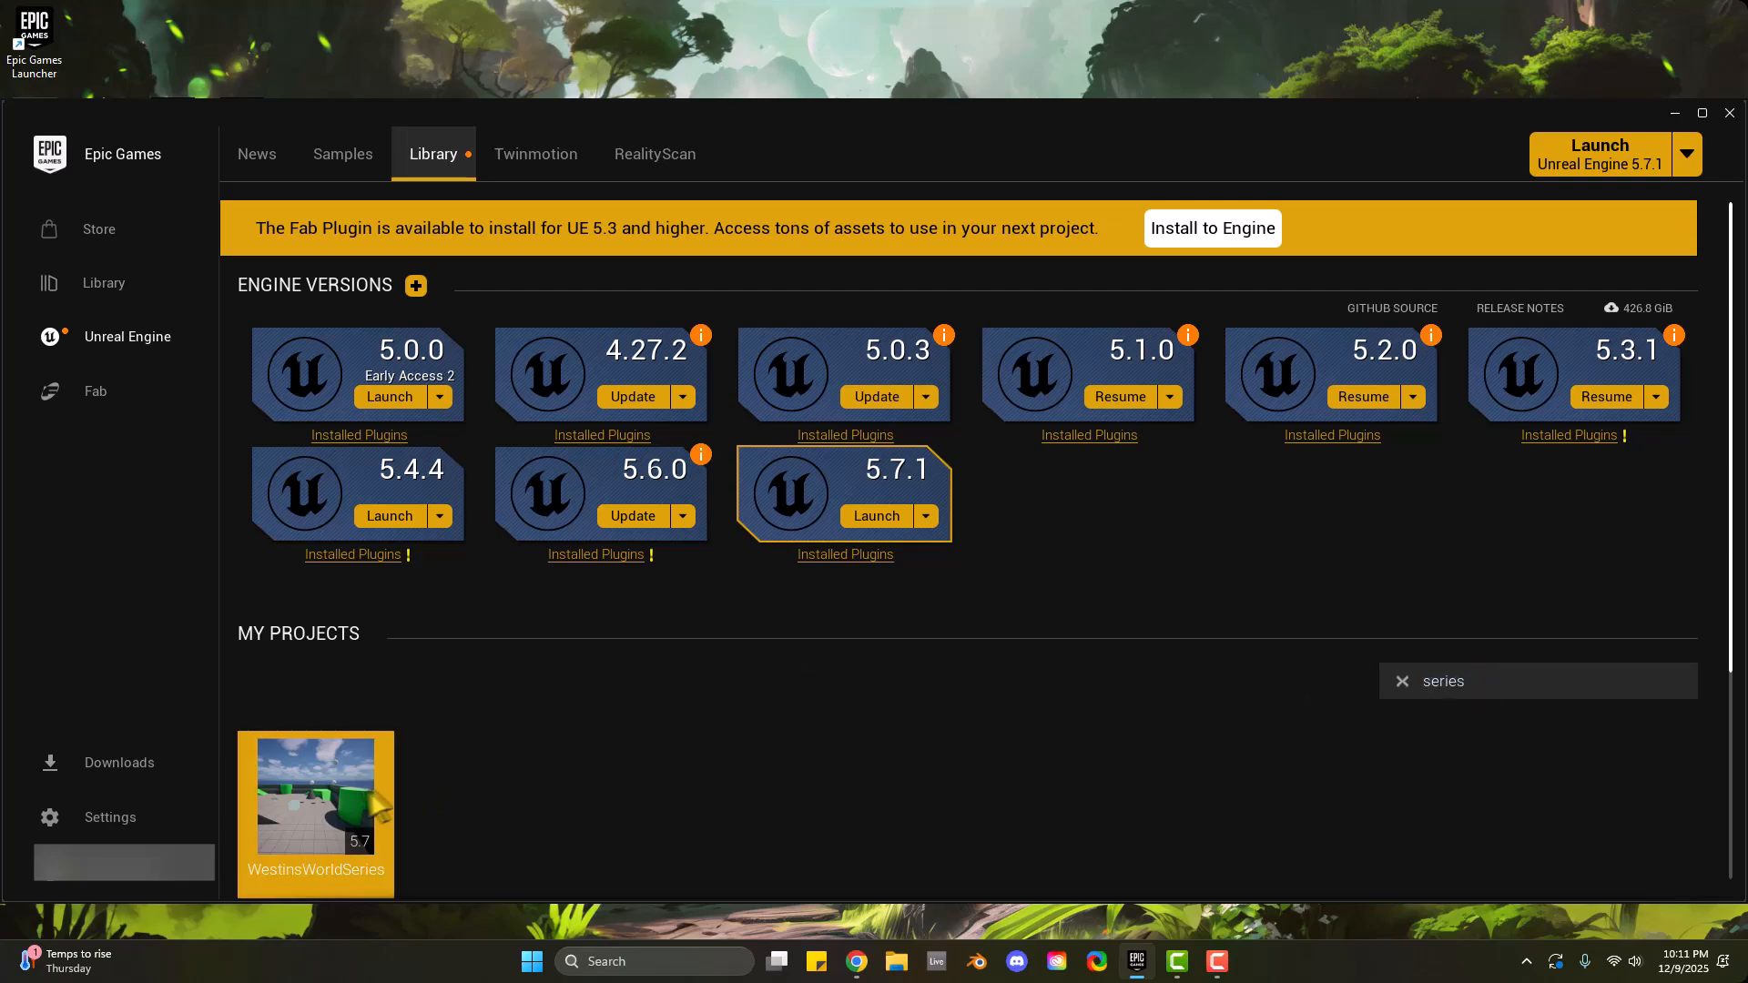
{"action": "mouse_move", "coordinate": [300, 812]}
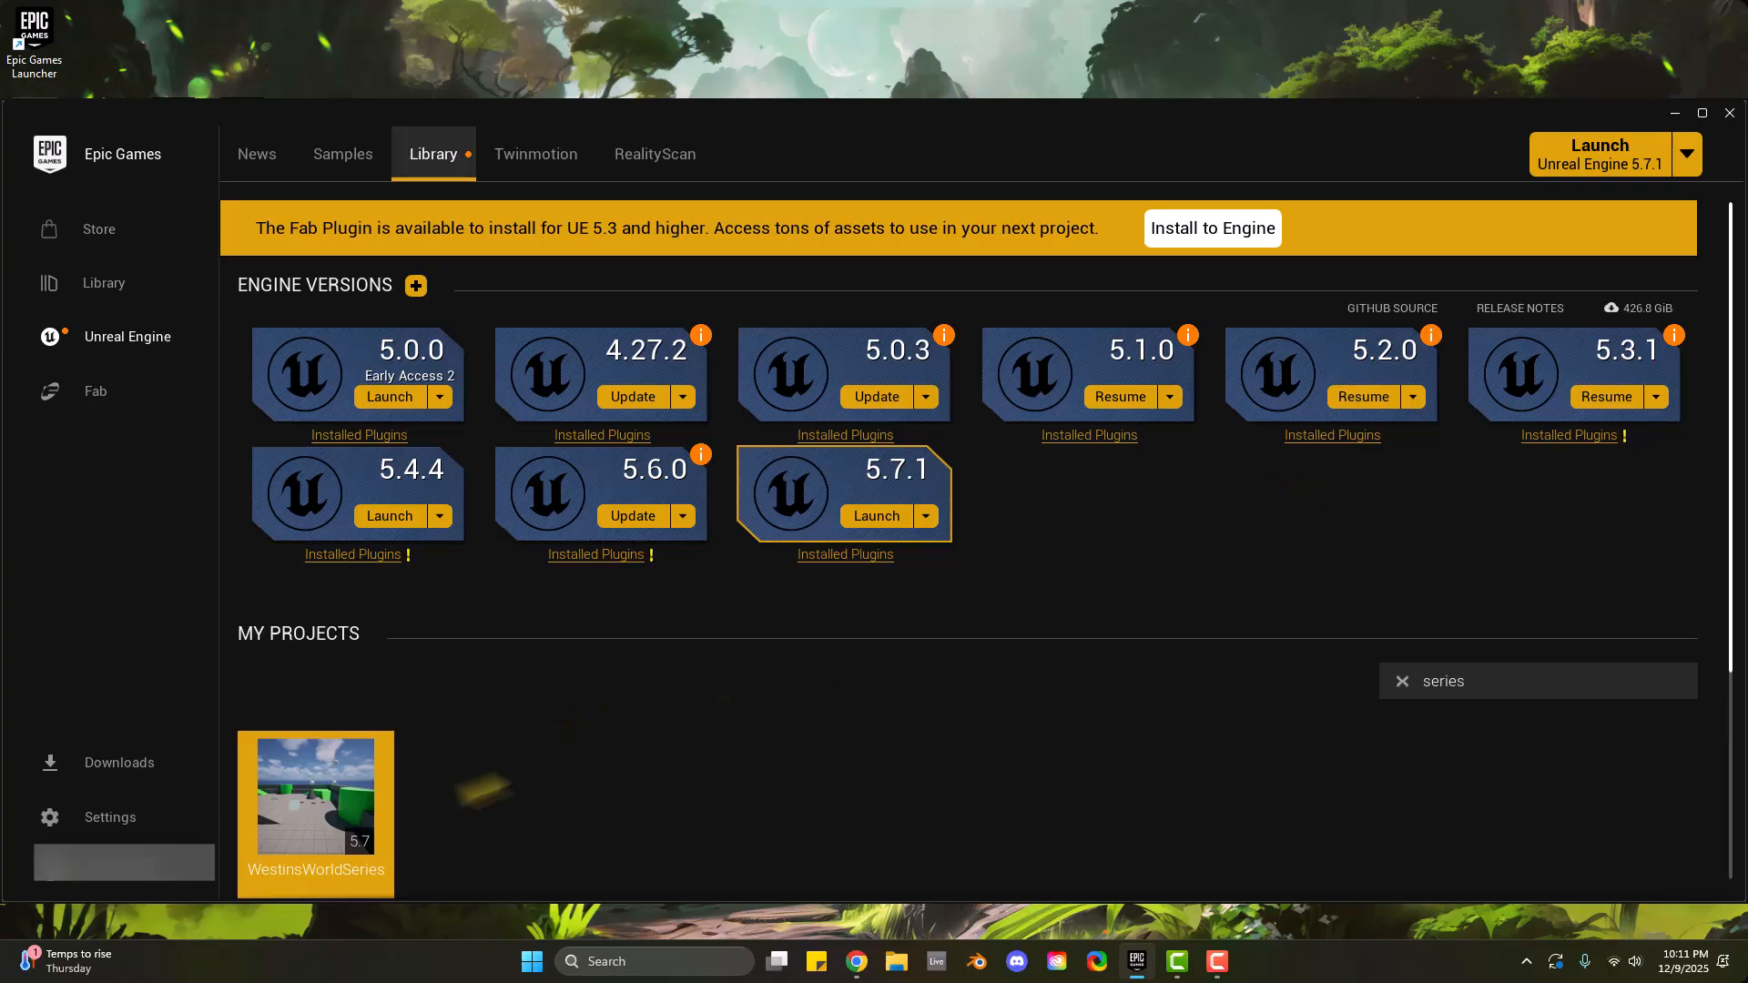
{"action": "double_click", "coordinate": [352, 769]}
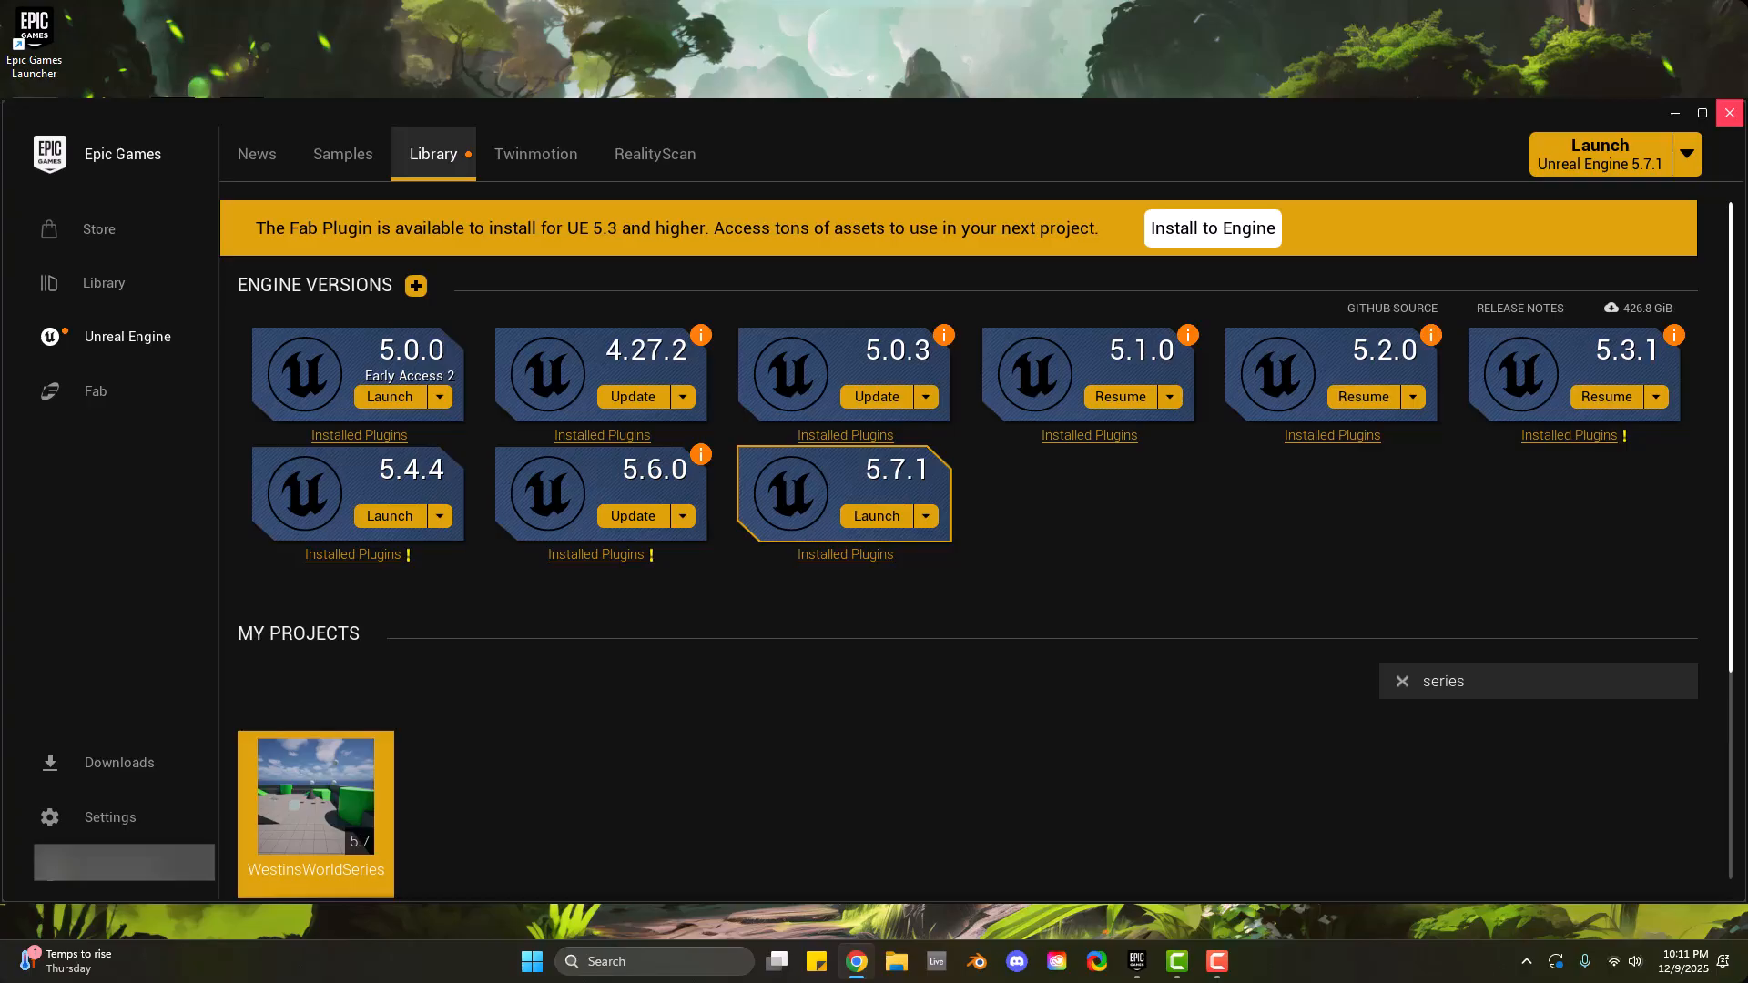
View the web results for "what is version control for unreal engine" and switch back to the Epic Games Launcher
{"action": "left_click_drag", "start_coordinate": [1747, 182], "coordinate": [709, 45]}
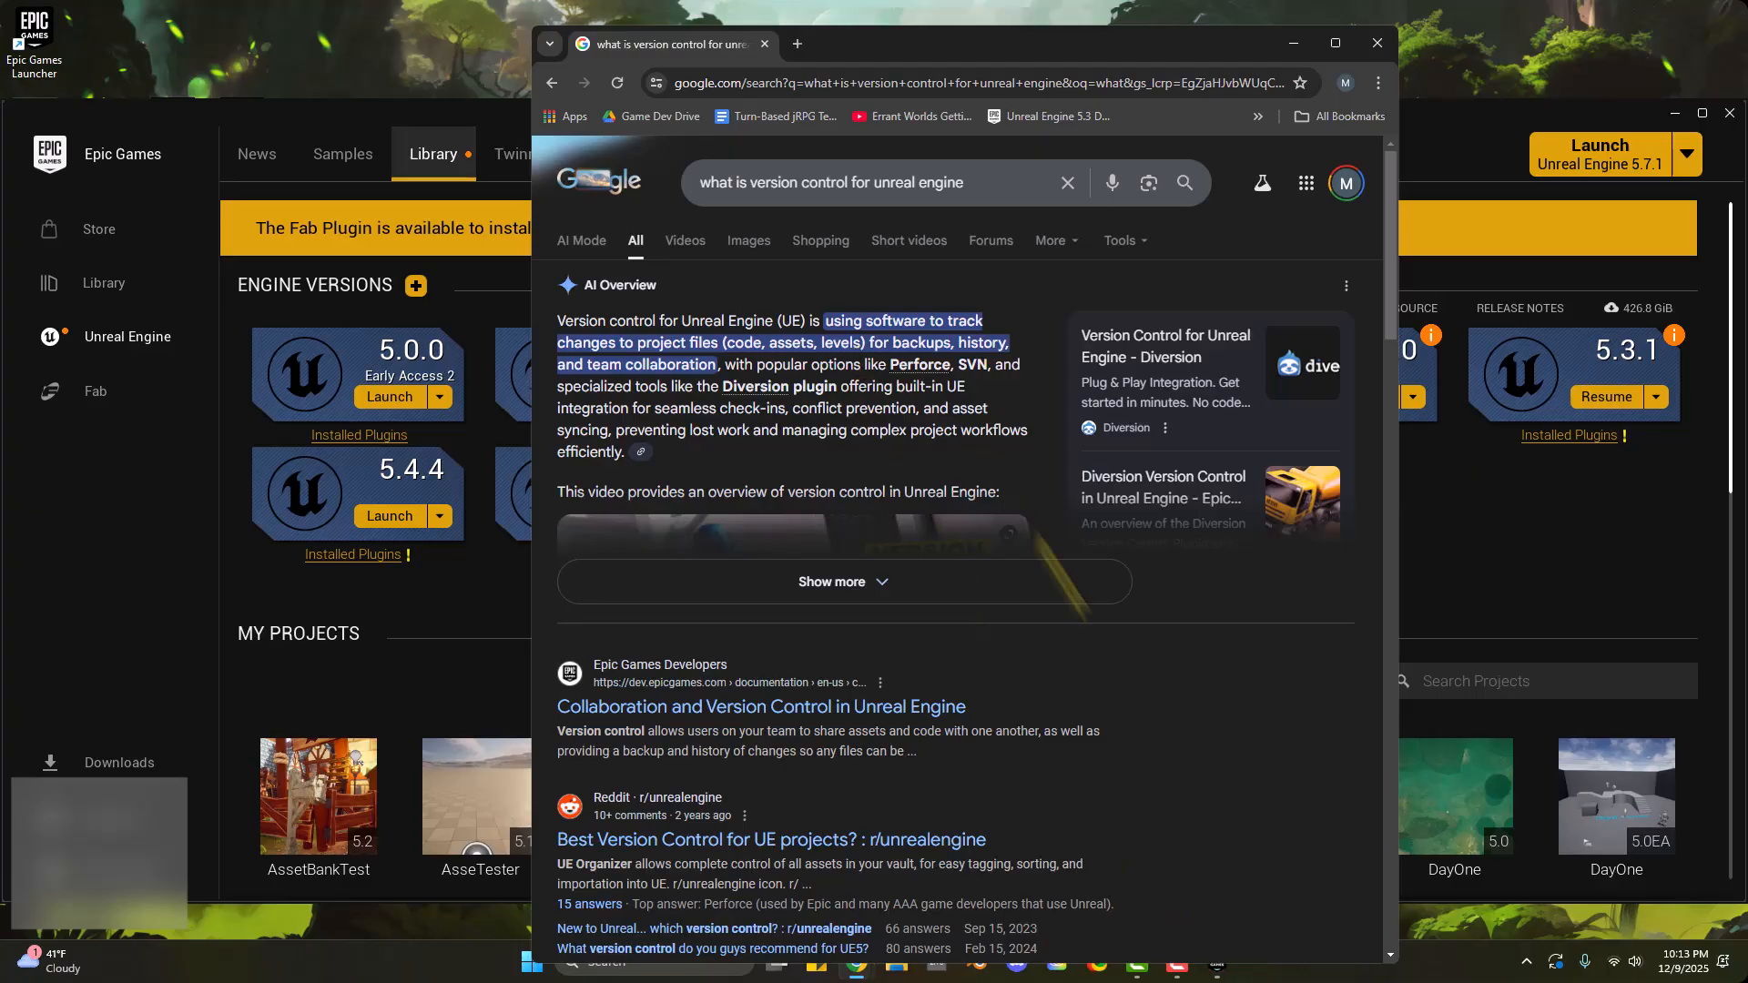
{"action": "left_click", "coordinate": [1217, 965]}
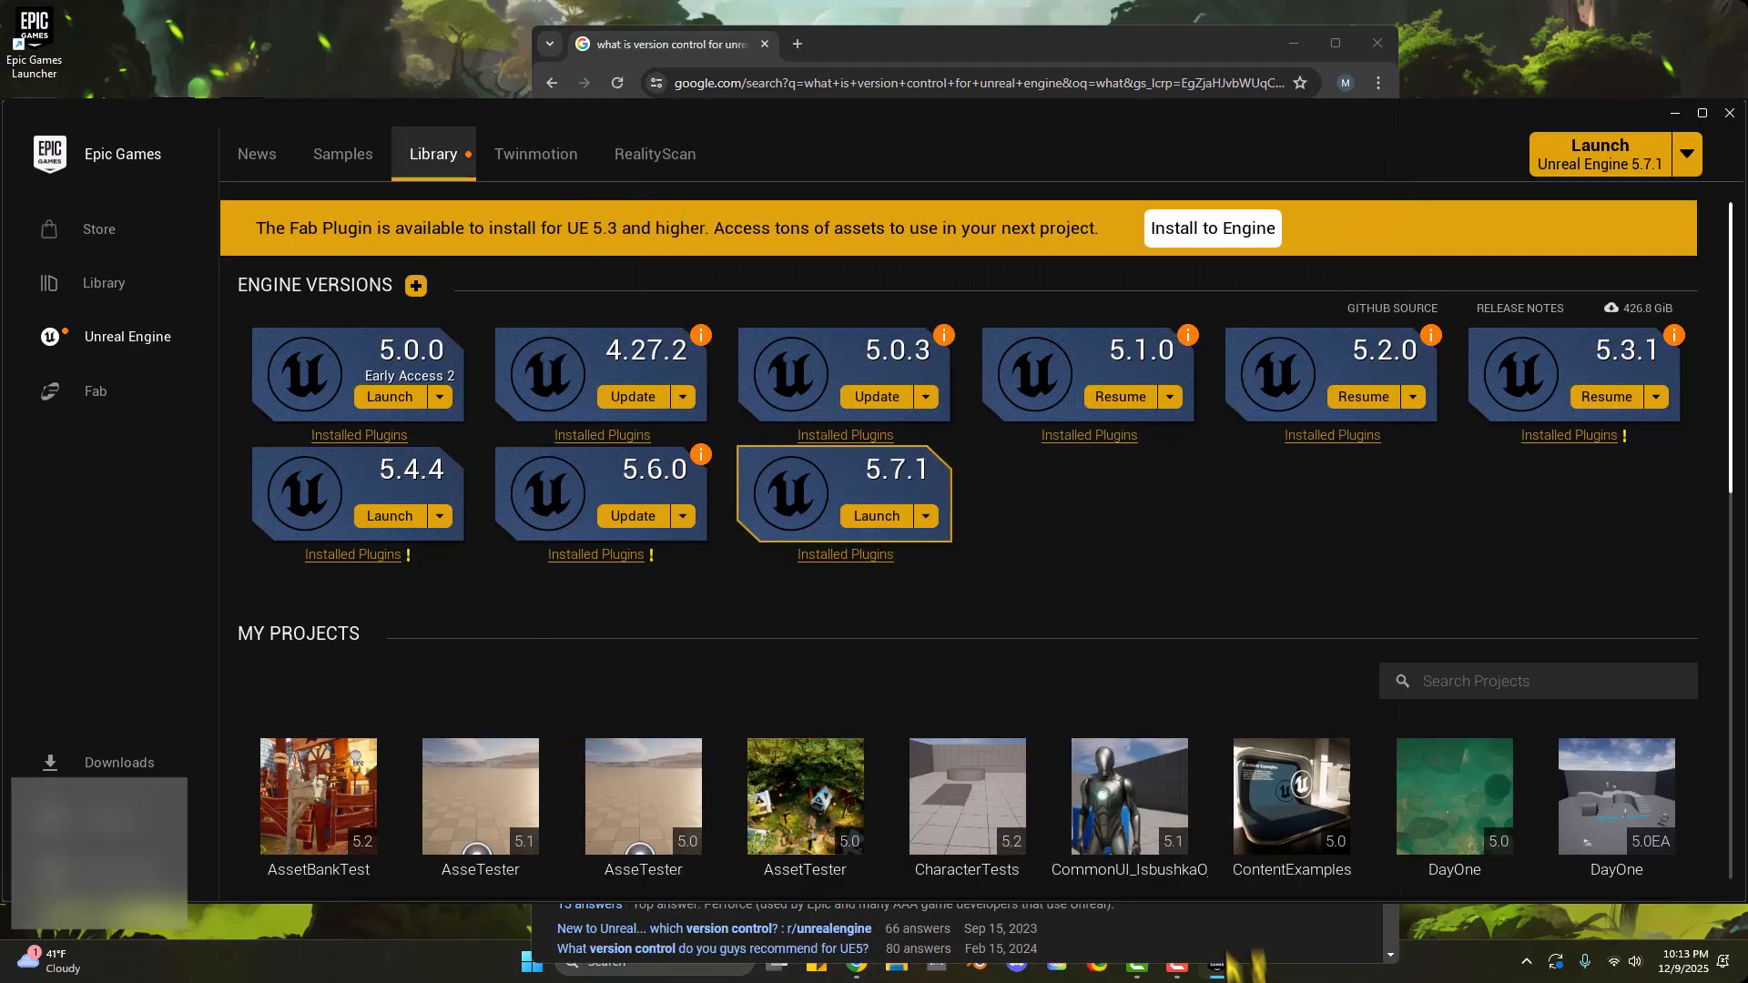
{"action": "left_click_drag", "start_coordinate": [1200, 122], "coordinate": [1172, 61]}
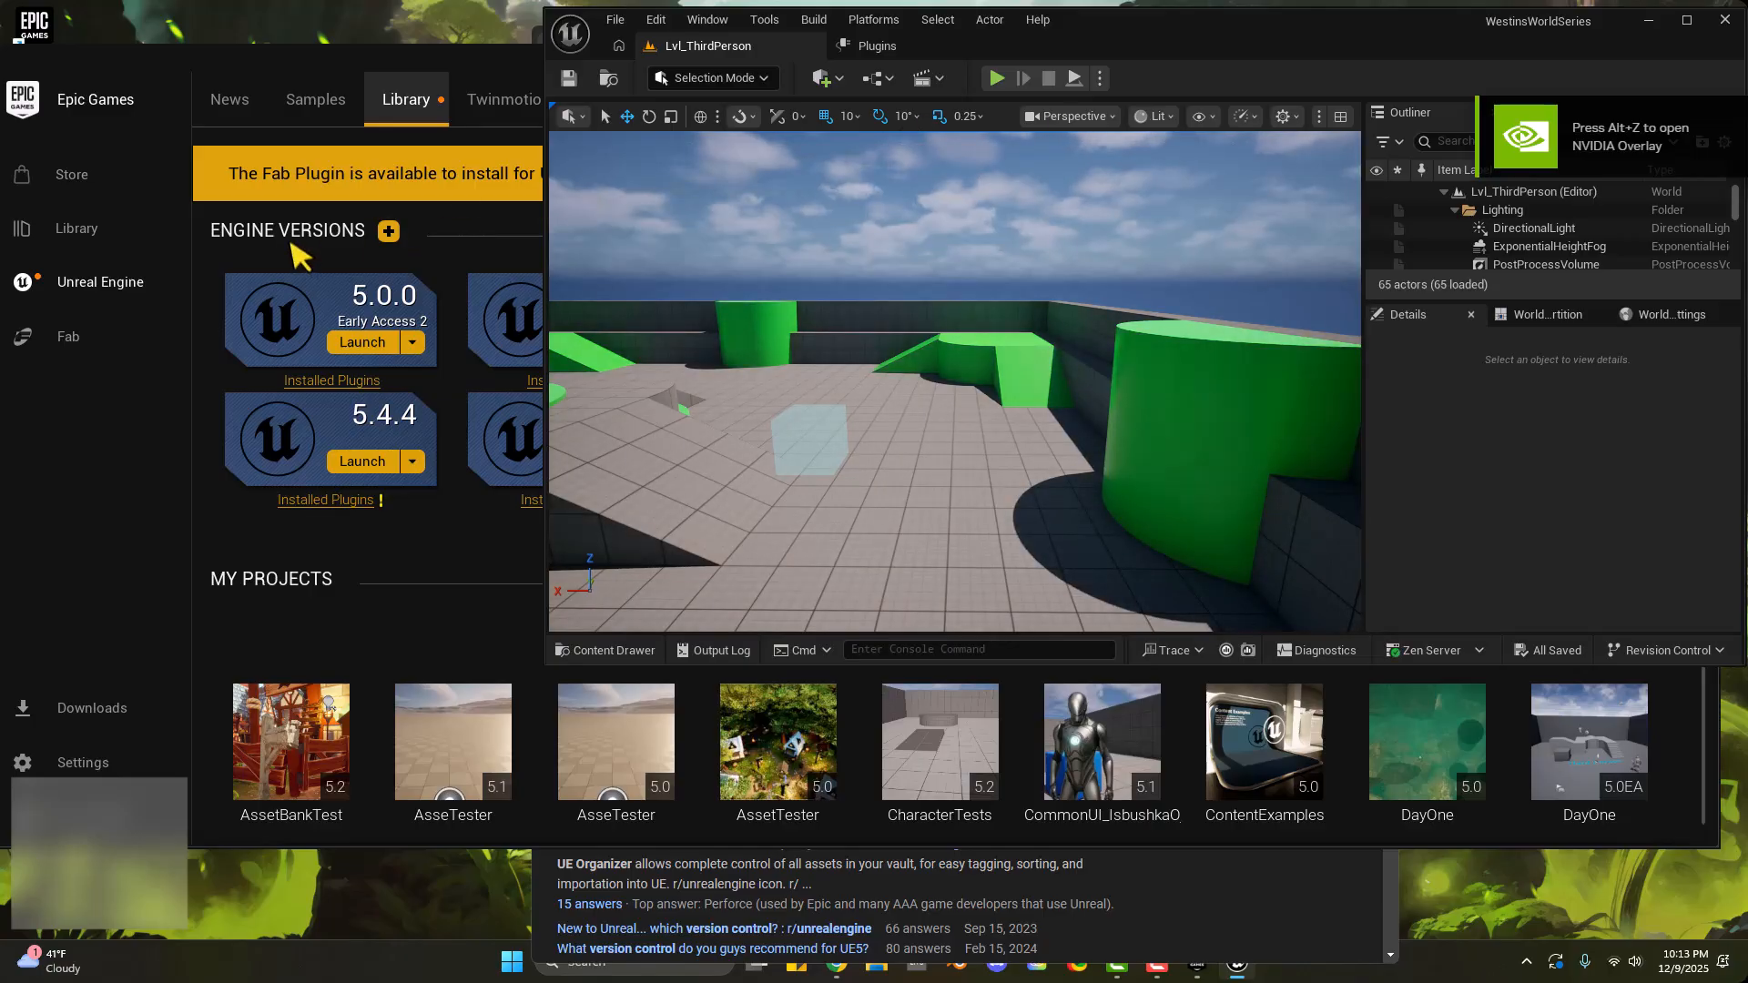
{"action": "left_click", "coordinate": [364, 178]}
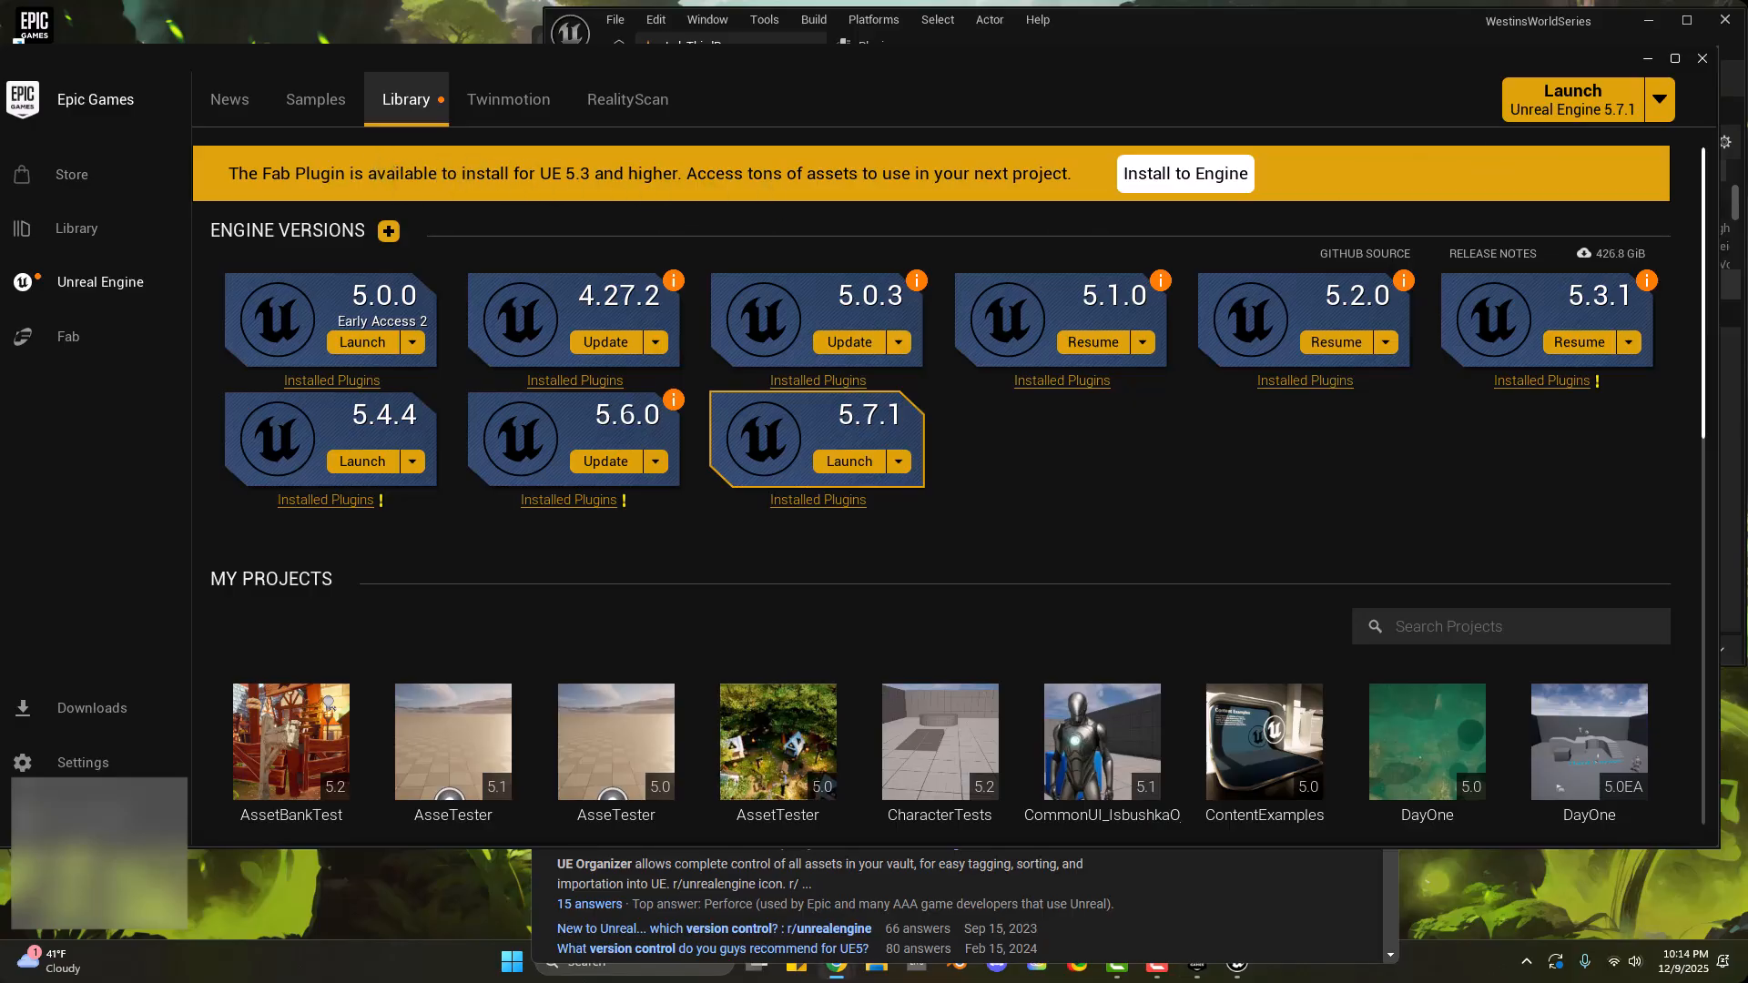
Switch to the browser, close the version control results, open the Fab listing for Easy Multi Save, and maximize the window
{"action": "left_click_drag", "start_coordinate": [1747, 154], "coordinate": [1127, 63]}
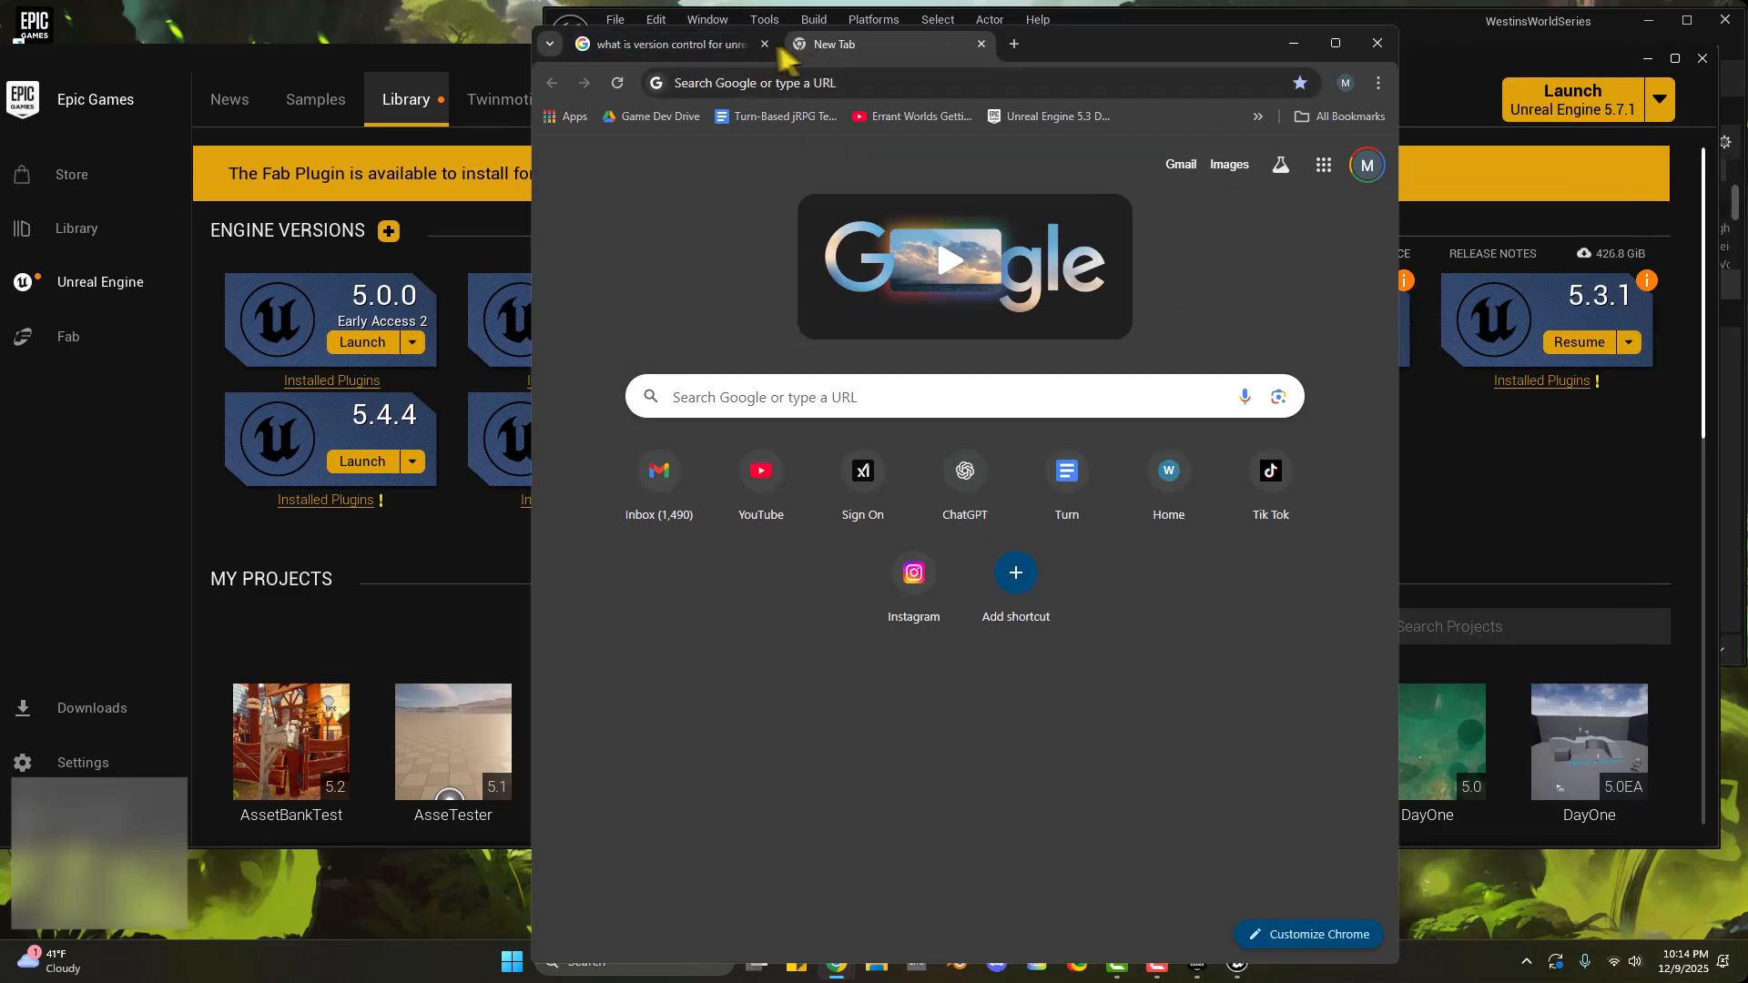
{"action": "left_click", "coordinate": [774, 53]}
{"action": "left_click", "coordinate": [765, 43]}
{"action": "left_click", "coordinate": [767, 80]}
{"action": "type", "text": "fab.com/listings/49f745a1-cbdd-4b18-8278-22ae1075d91d"}
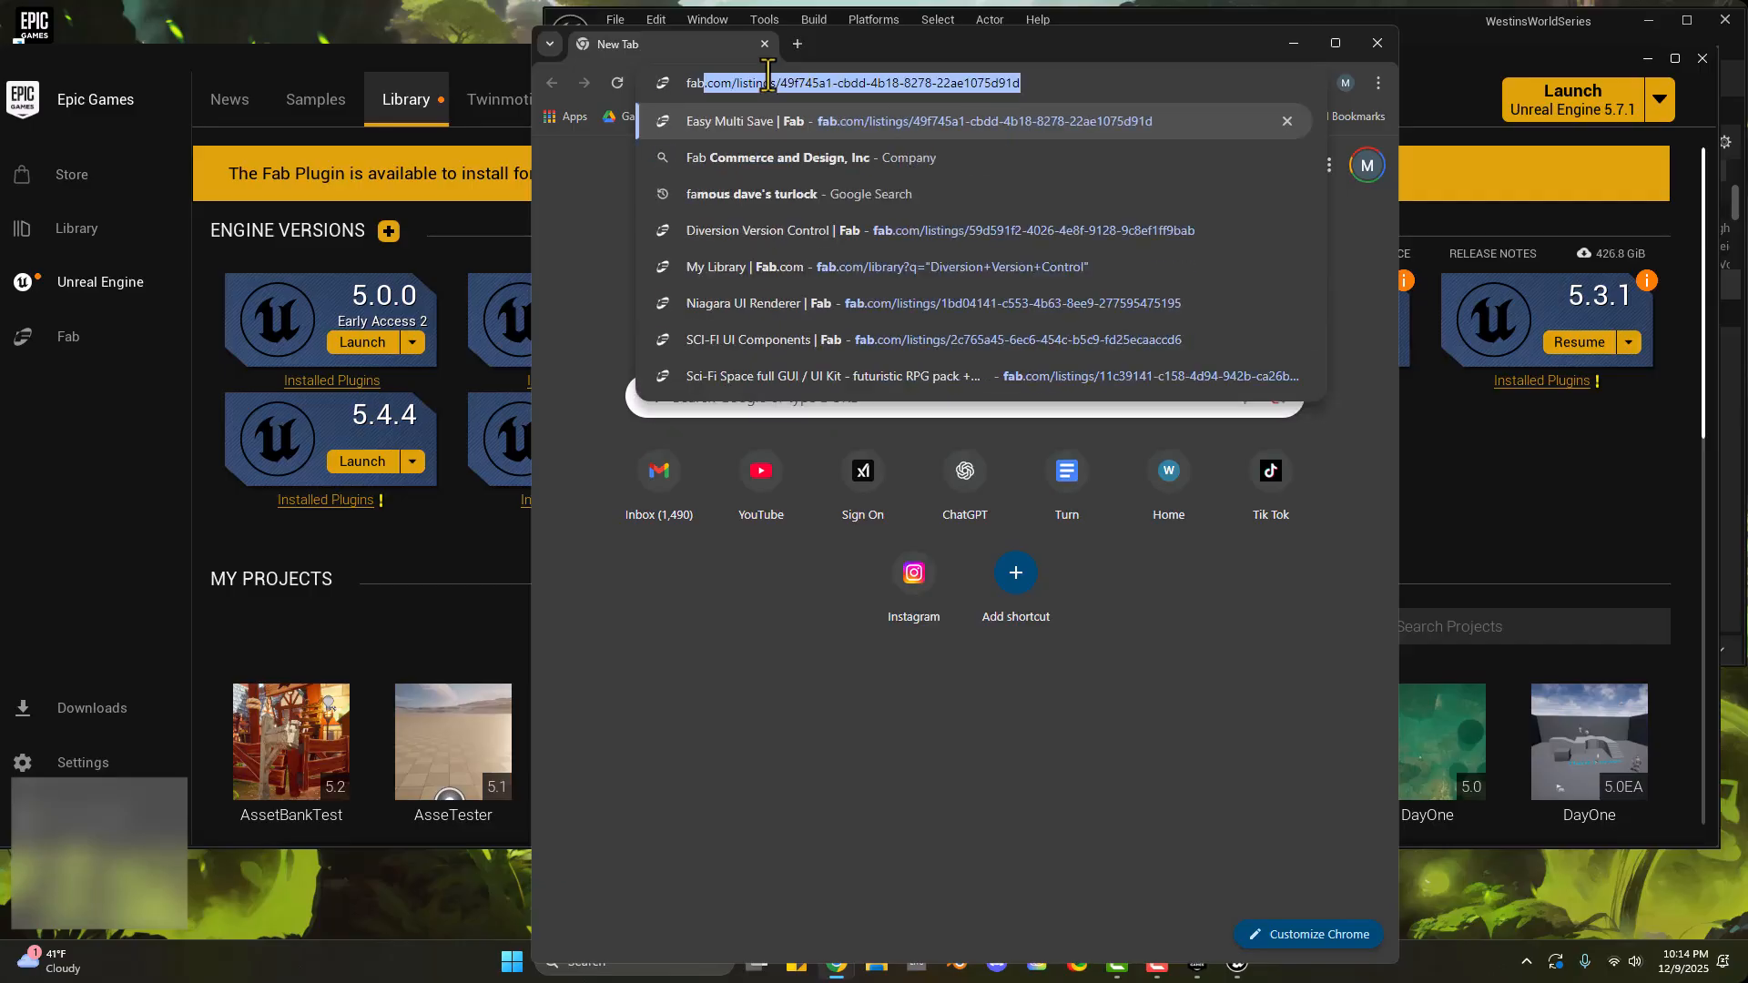
{"action": "key", "text": "Return"}
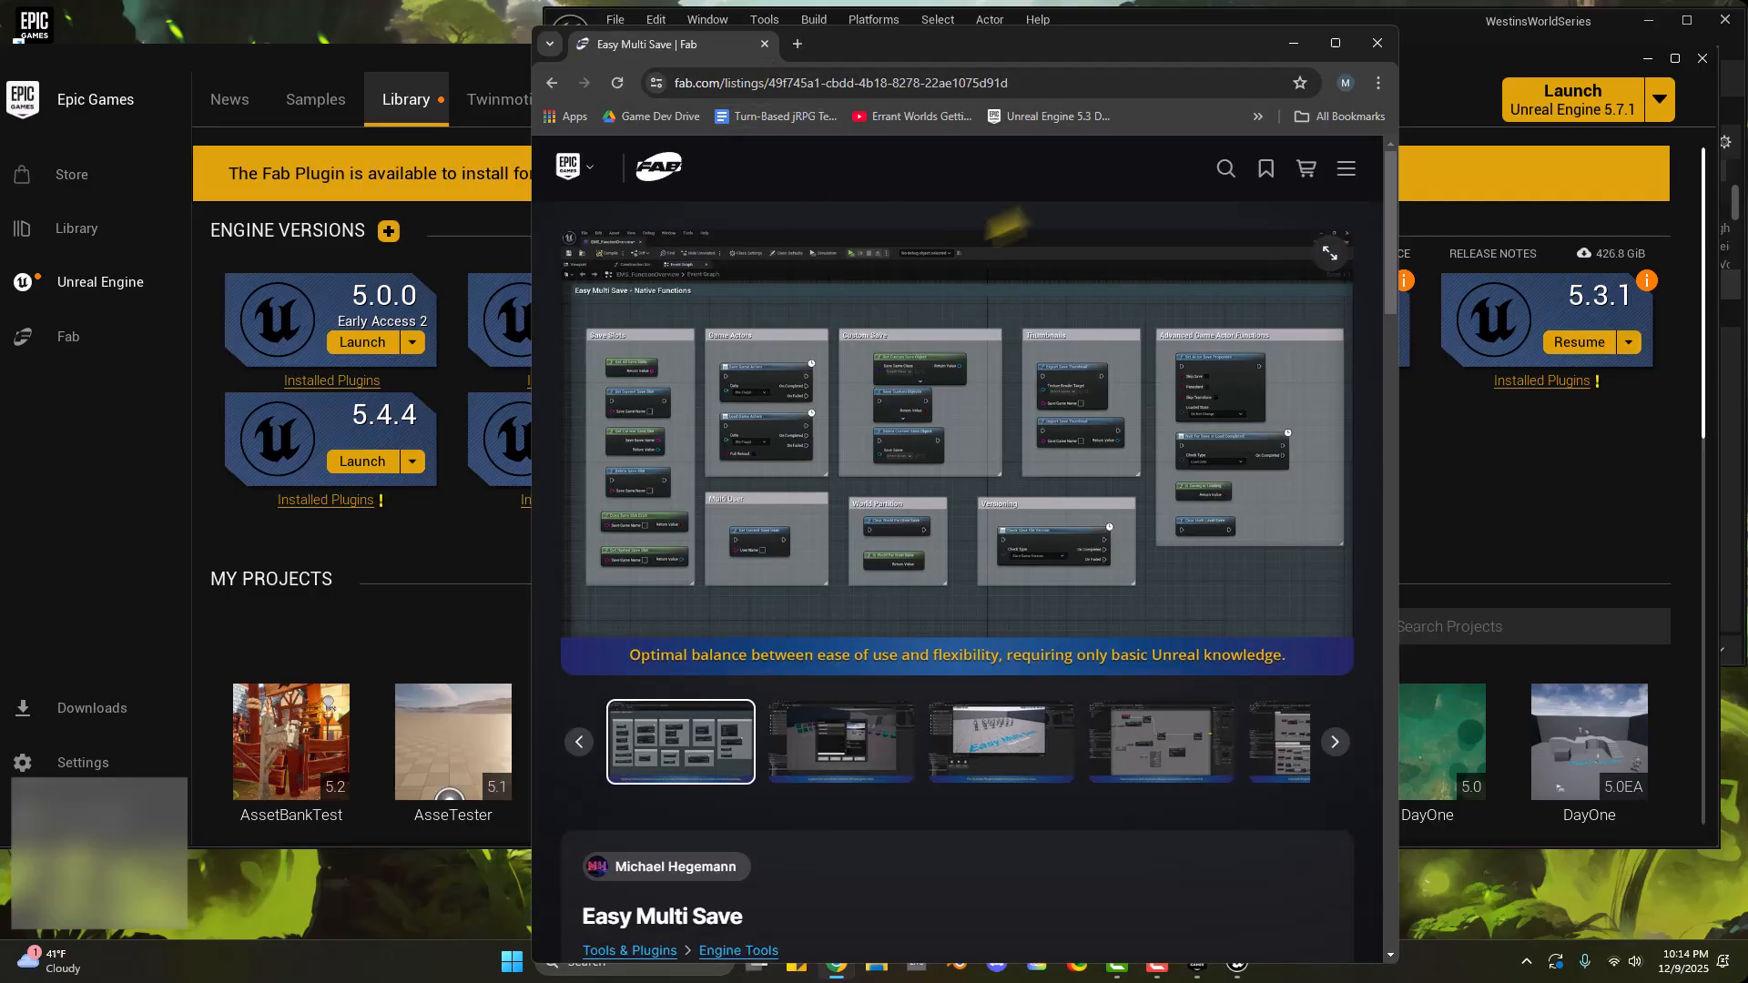
{"action": "left_click", "coordinate": [1334, 43]}
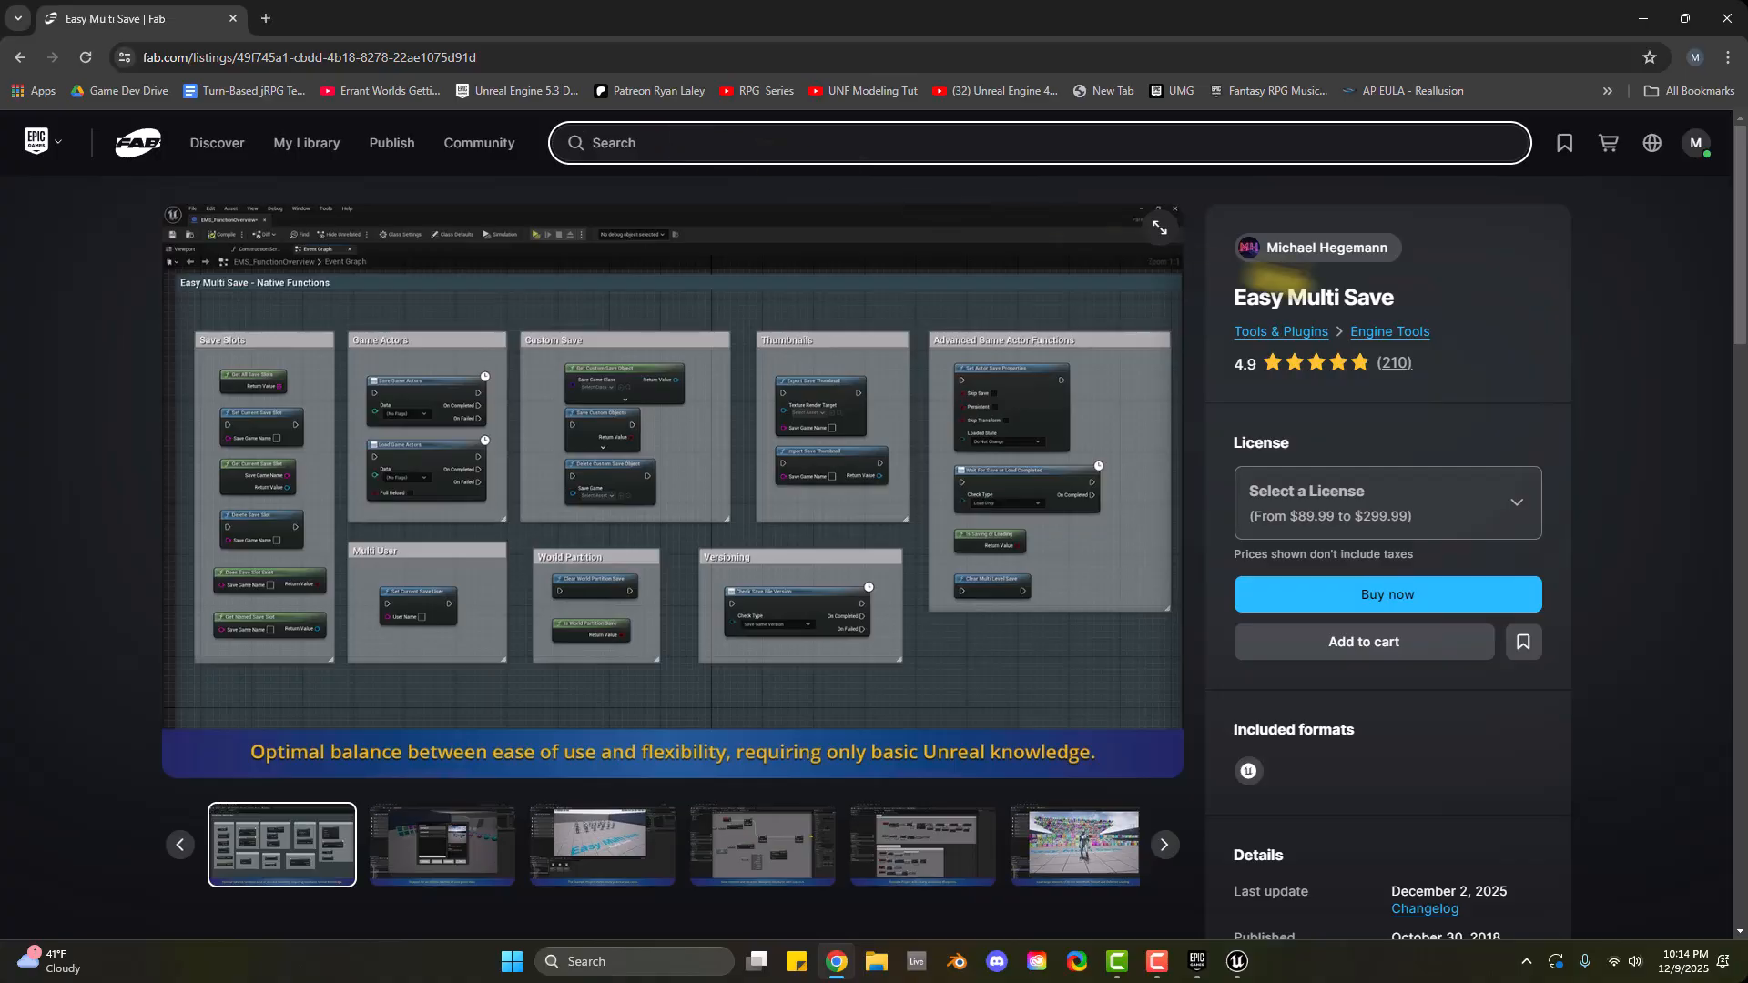
{"action": "triple_click", "coordinate": [1314, 306]}
{"action": "left_click", "coordinate": [1308, 298]}
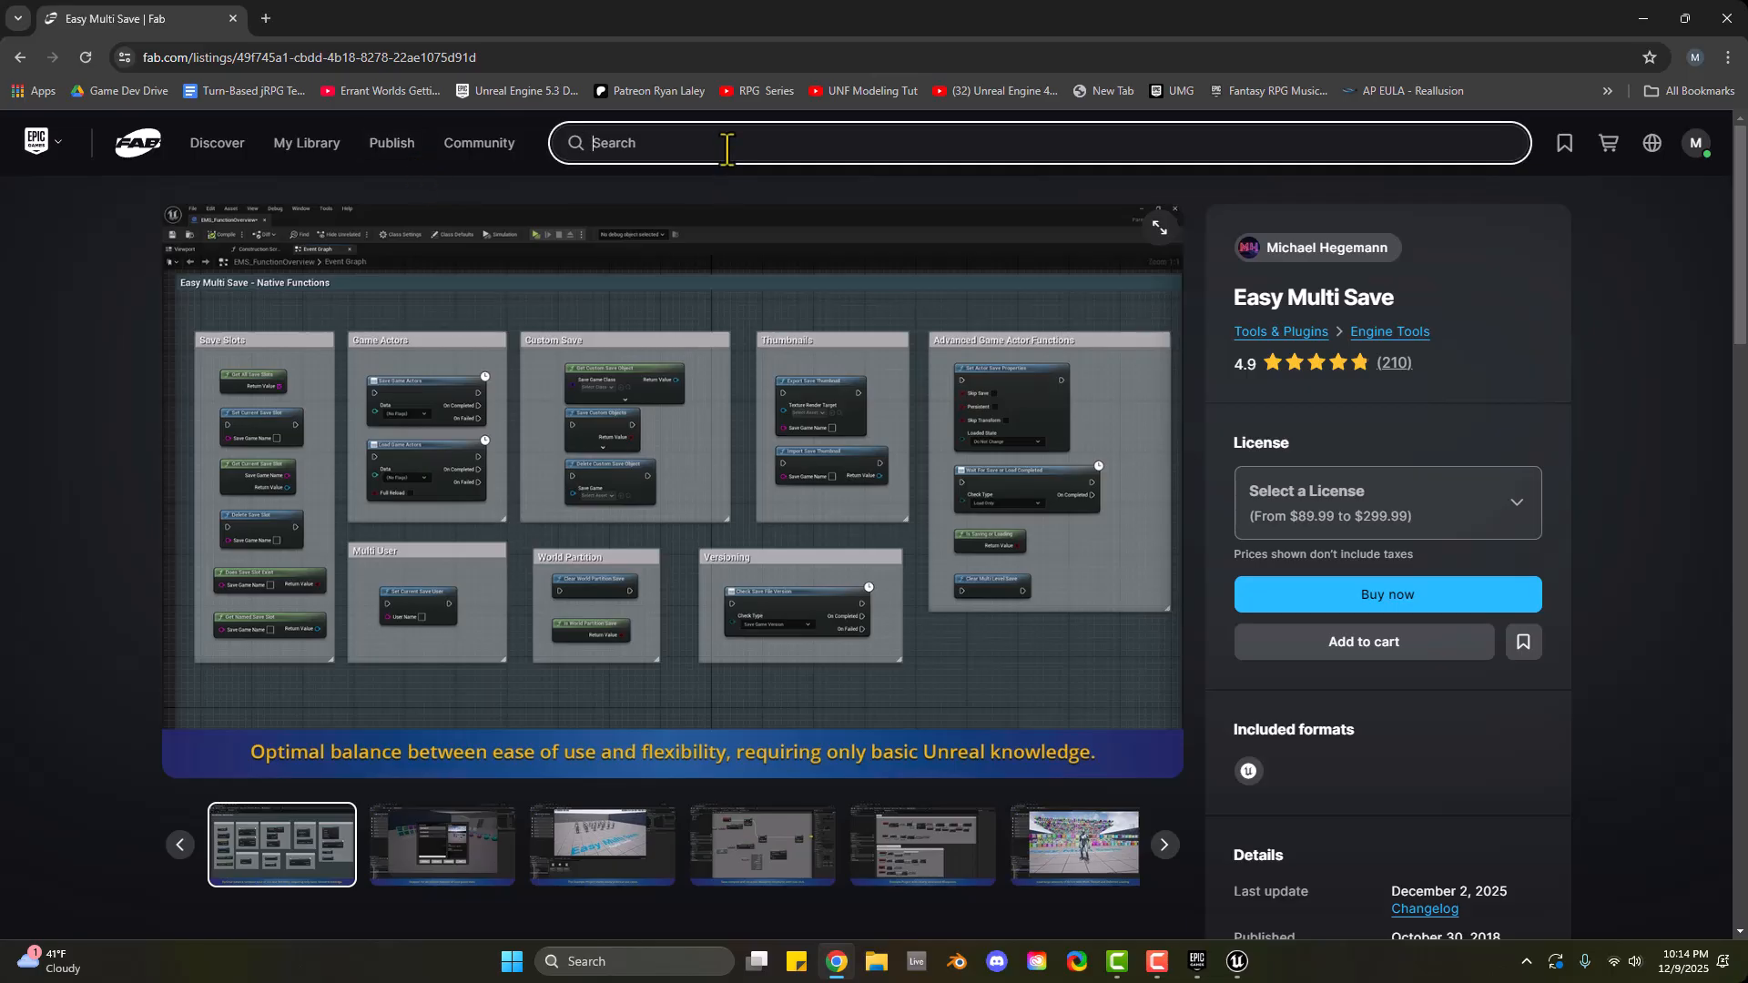
Search Fab for "diversion" and open the Diversion Version Control listing
{"action": "left_click", "coordinate": [726, 149]}
{"action": "type", "text": "diversion"}
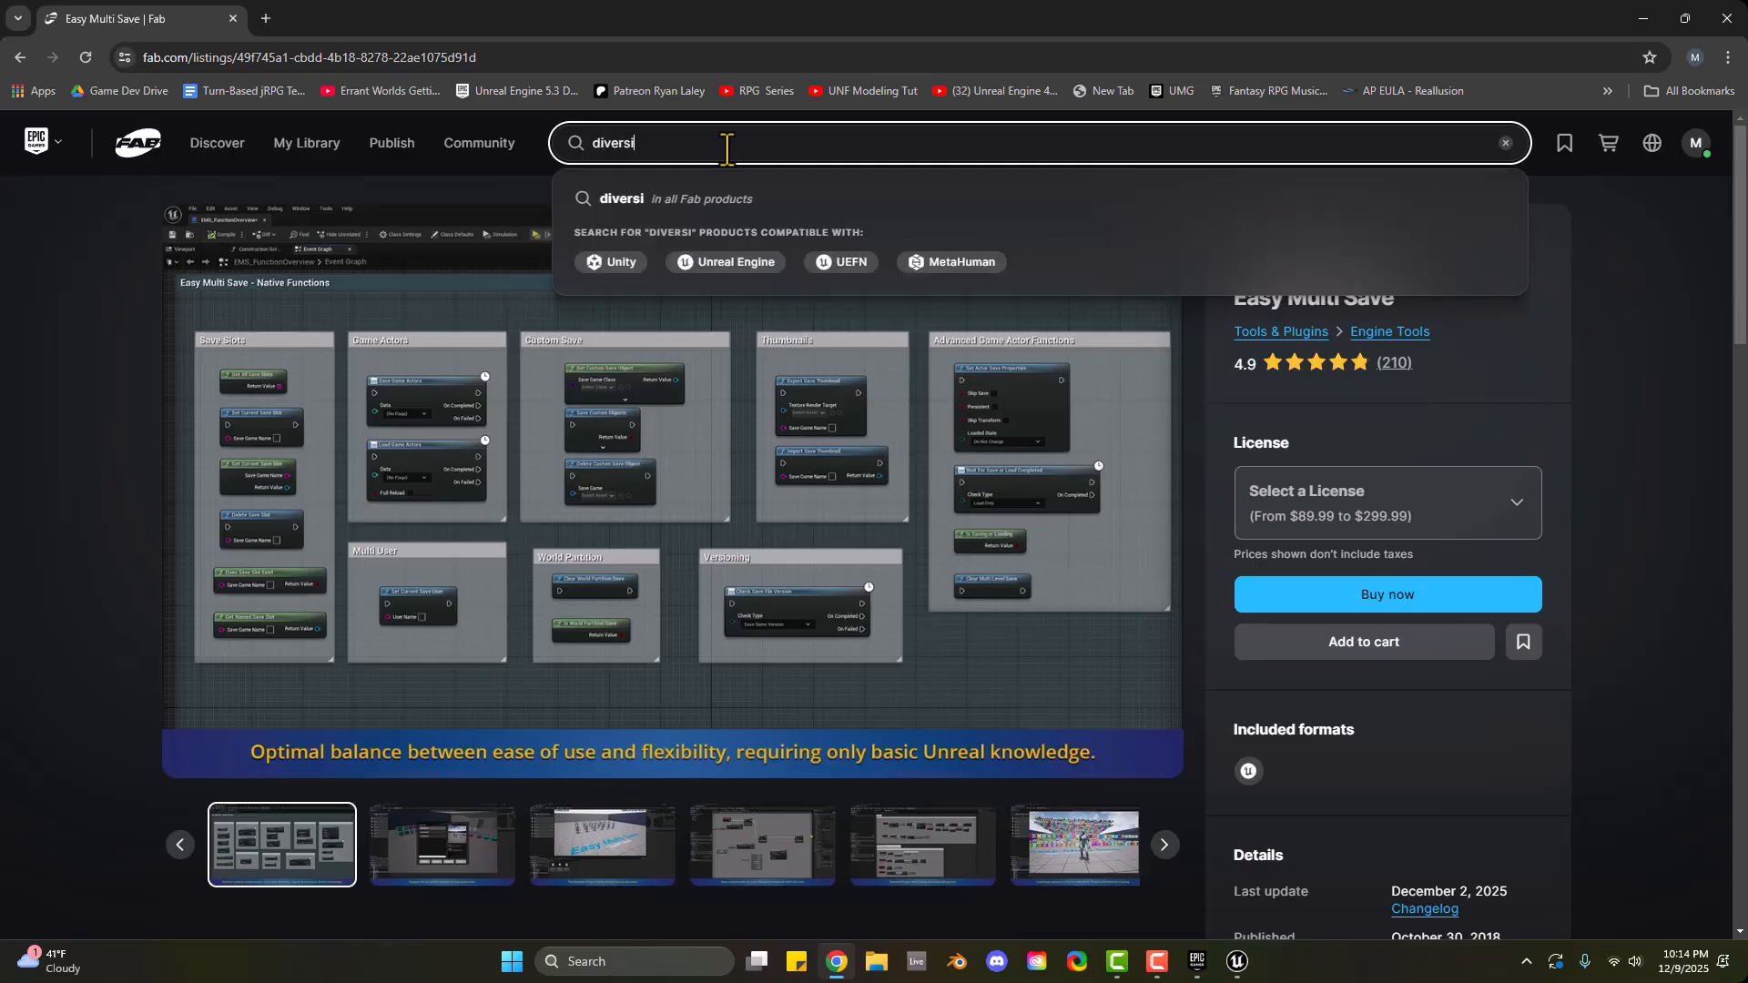
{"action": "key", "text": "Return"}
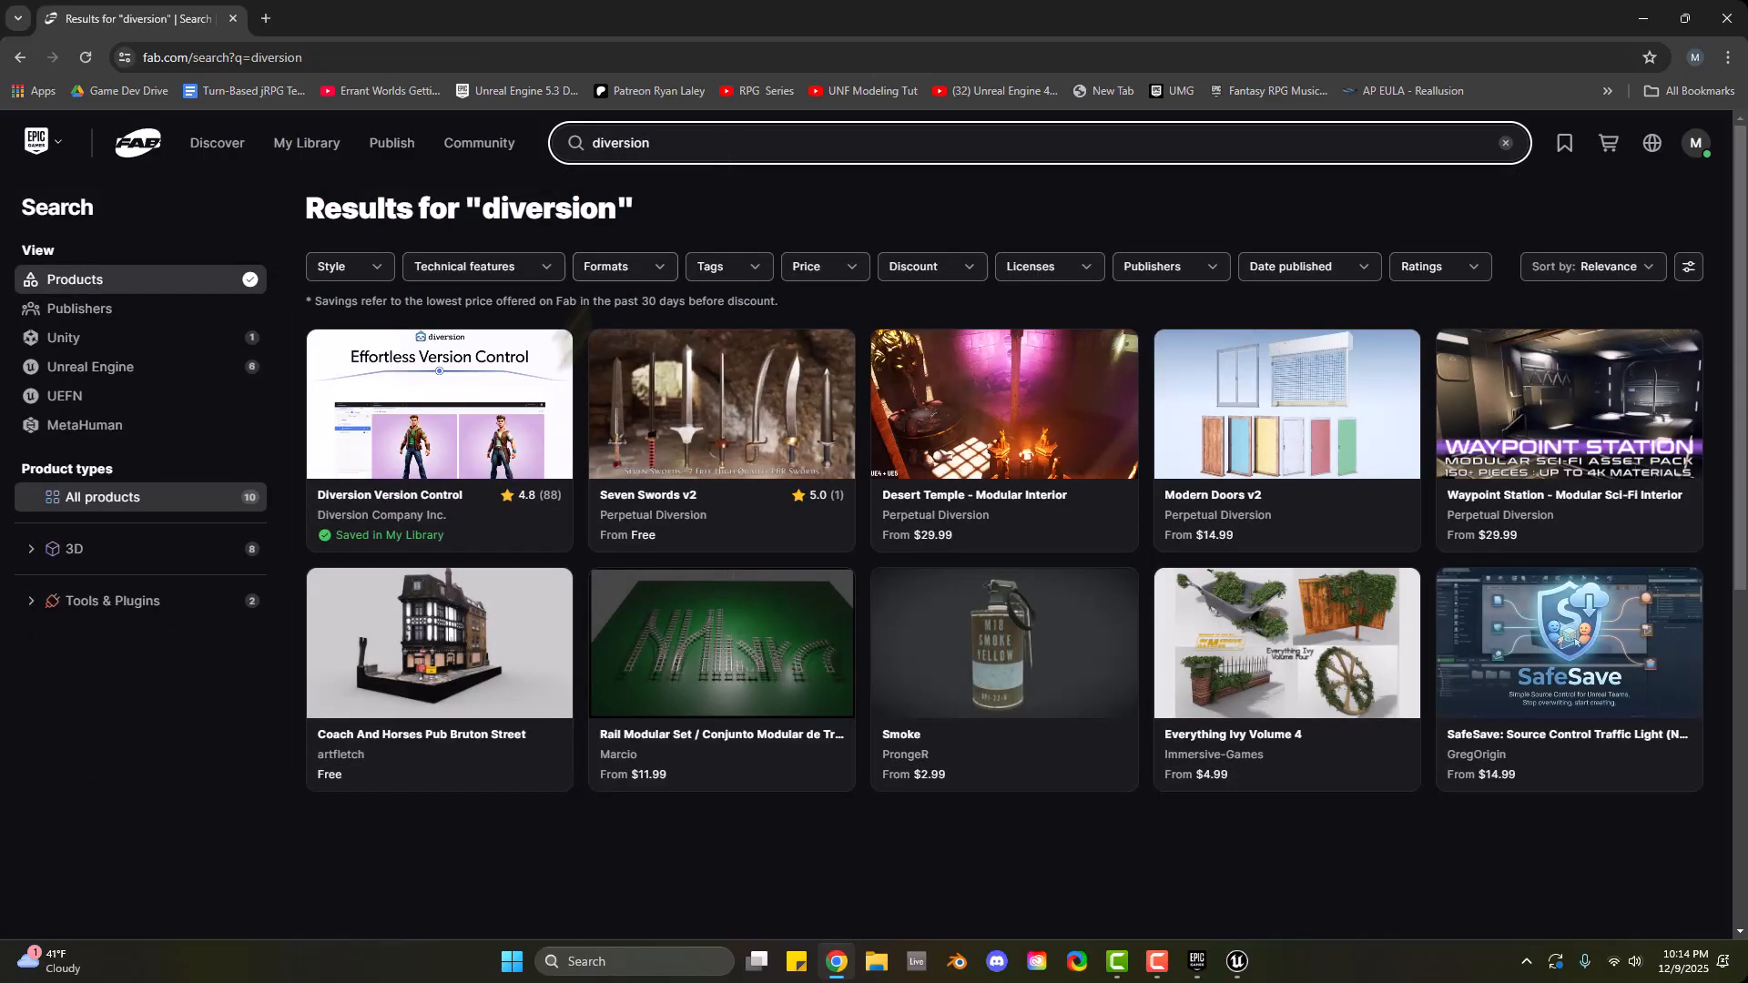
{"action": "left_click", "coordinate": [485, 407]}
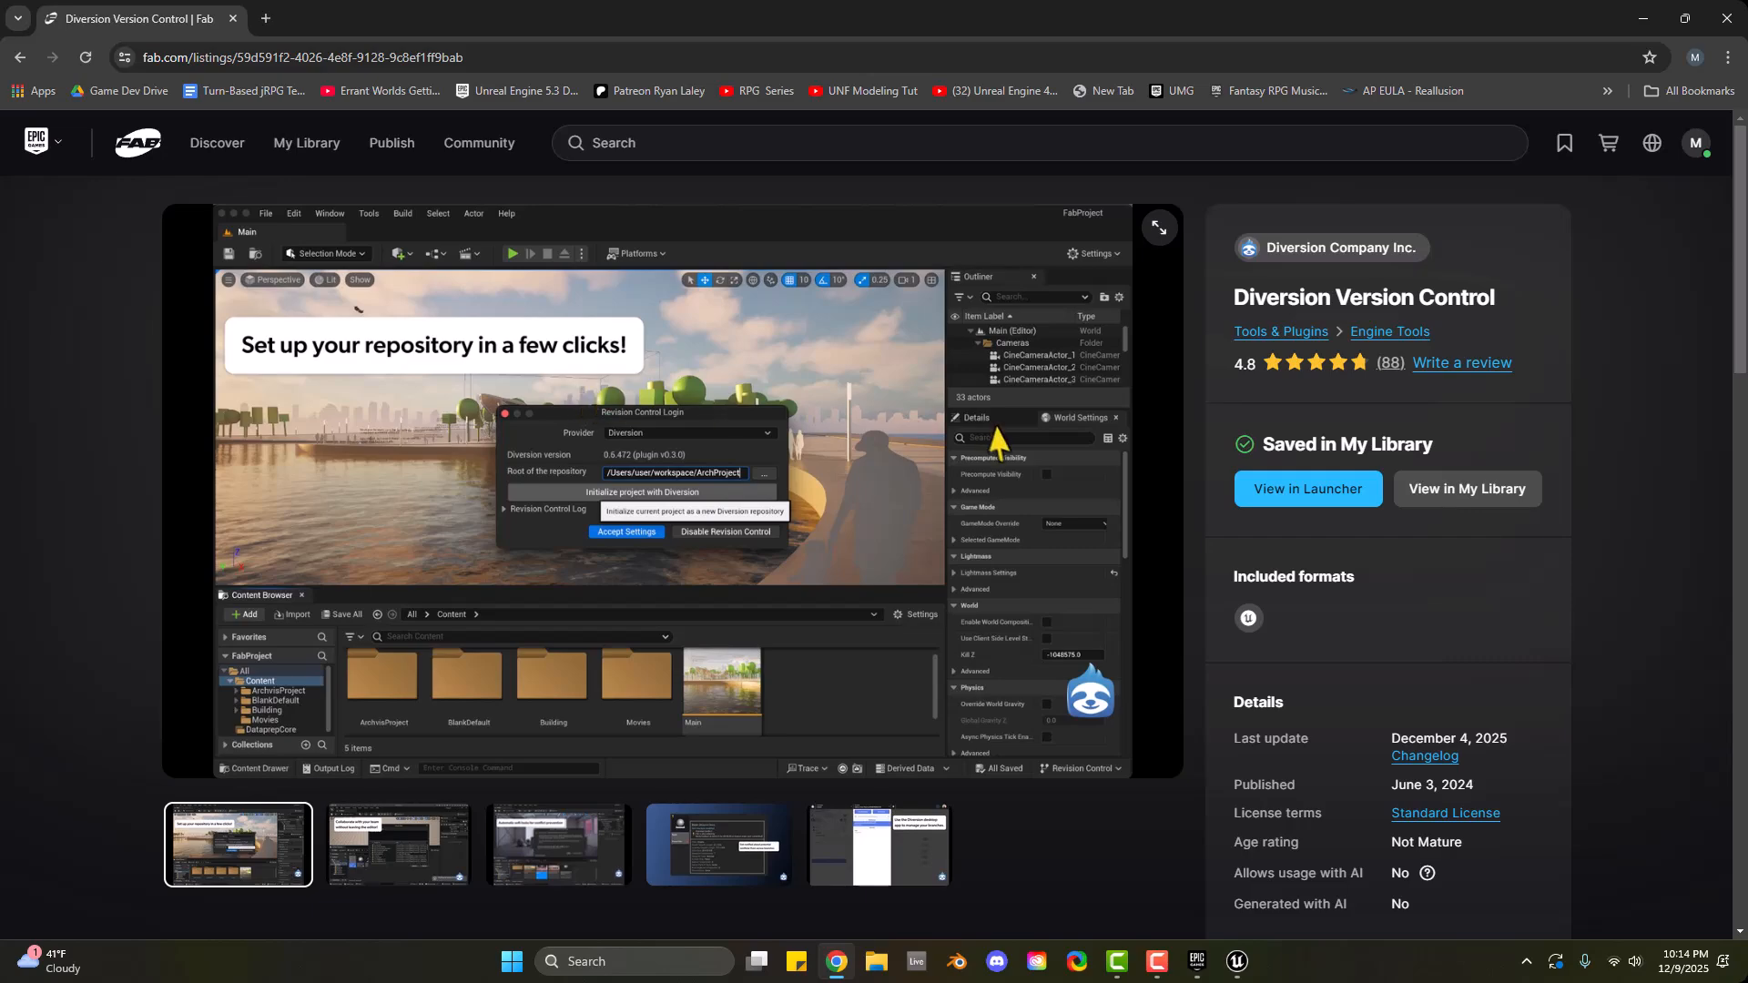
{"action": "scroll", "coordinate": [1002, 451], "scroll_direction": "down", "scroll_amount": 2}
{"action": "scroll", "coordinate": [1289, 434], "scroll_direction": "up", "scroll_amount": 2}
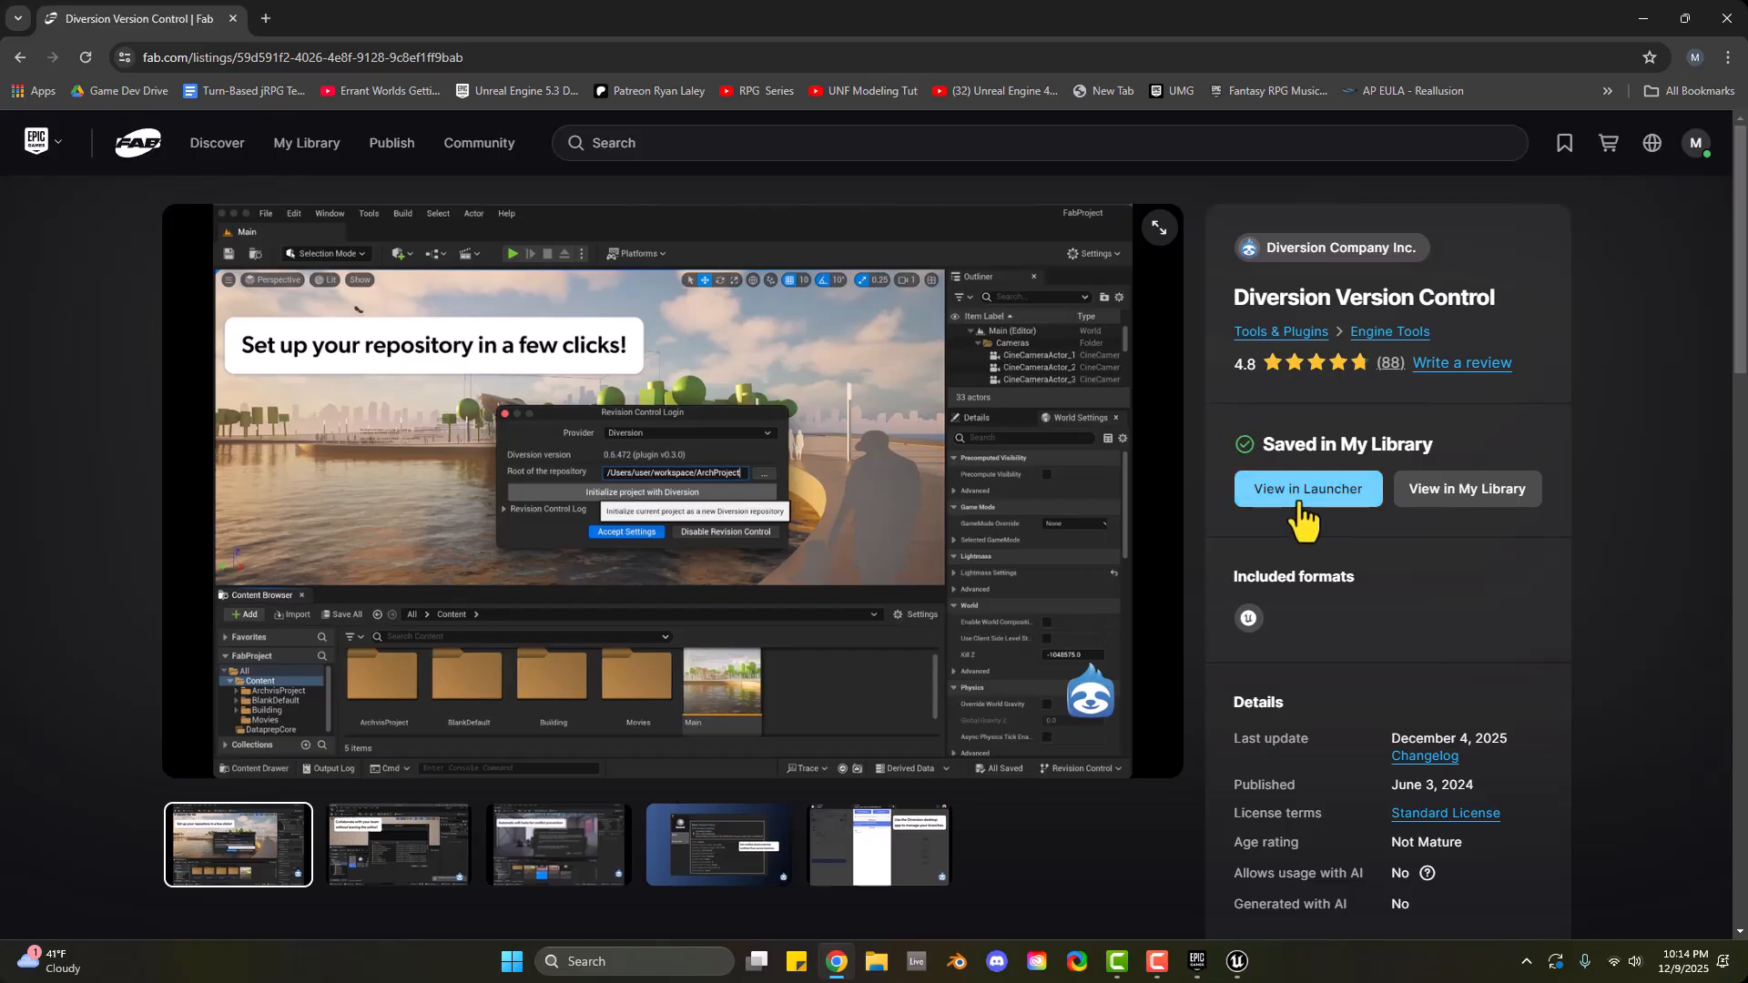
View the plugin in the Epic Games Launcher, search Fab there for "diversion", and open the Diversion Version Control listing
{"action": "left_click", "coordinate": [1302, 490]}
{"action": "left_click", "coordinate": [923, 228]}
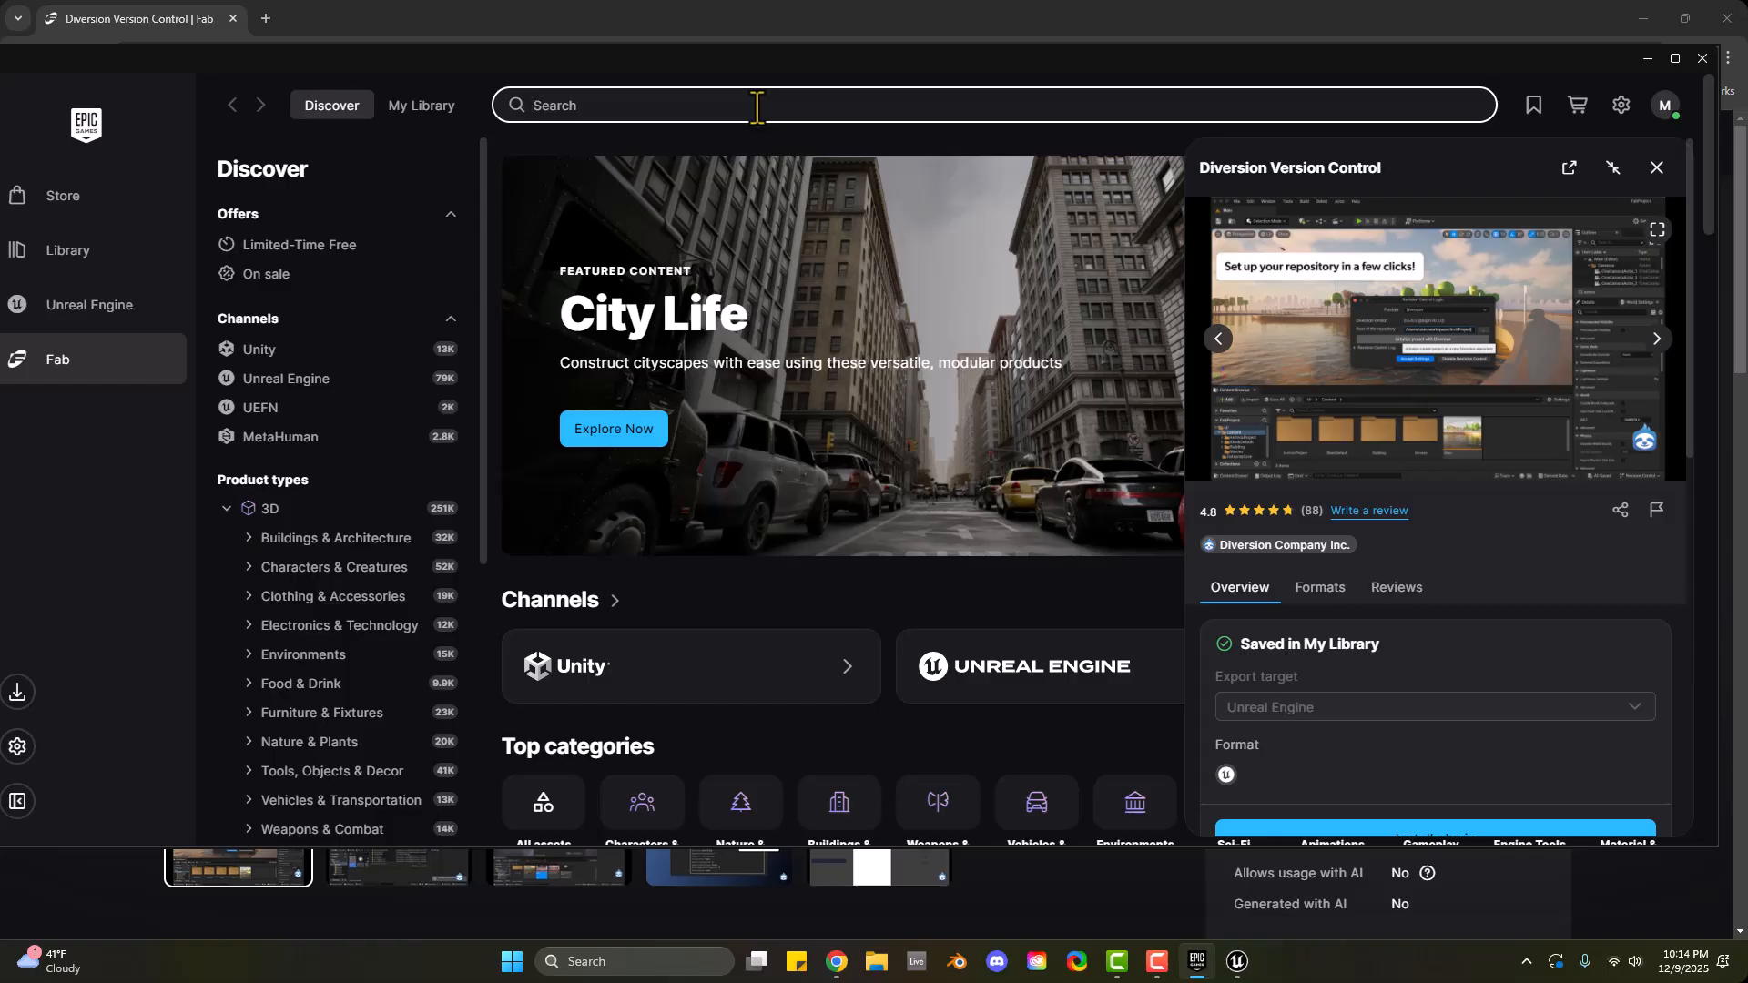
{"action": "left_click", "coordinate": [756, 107]}
{"action": "type", "text": "diversion"}
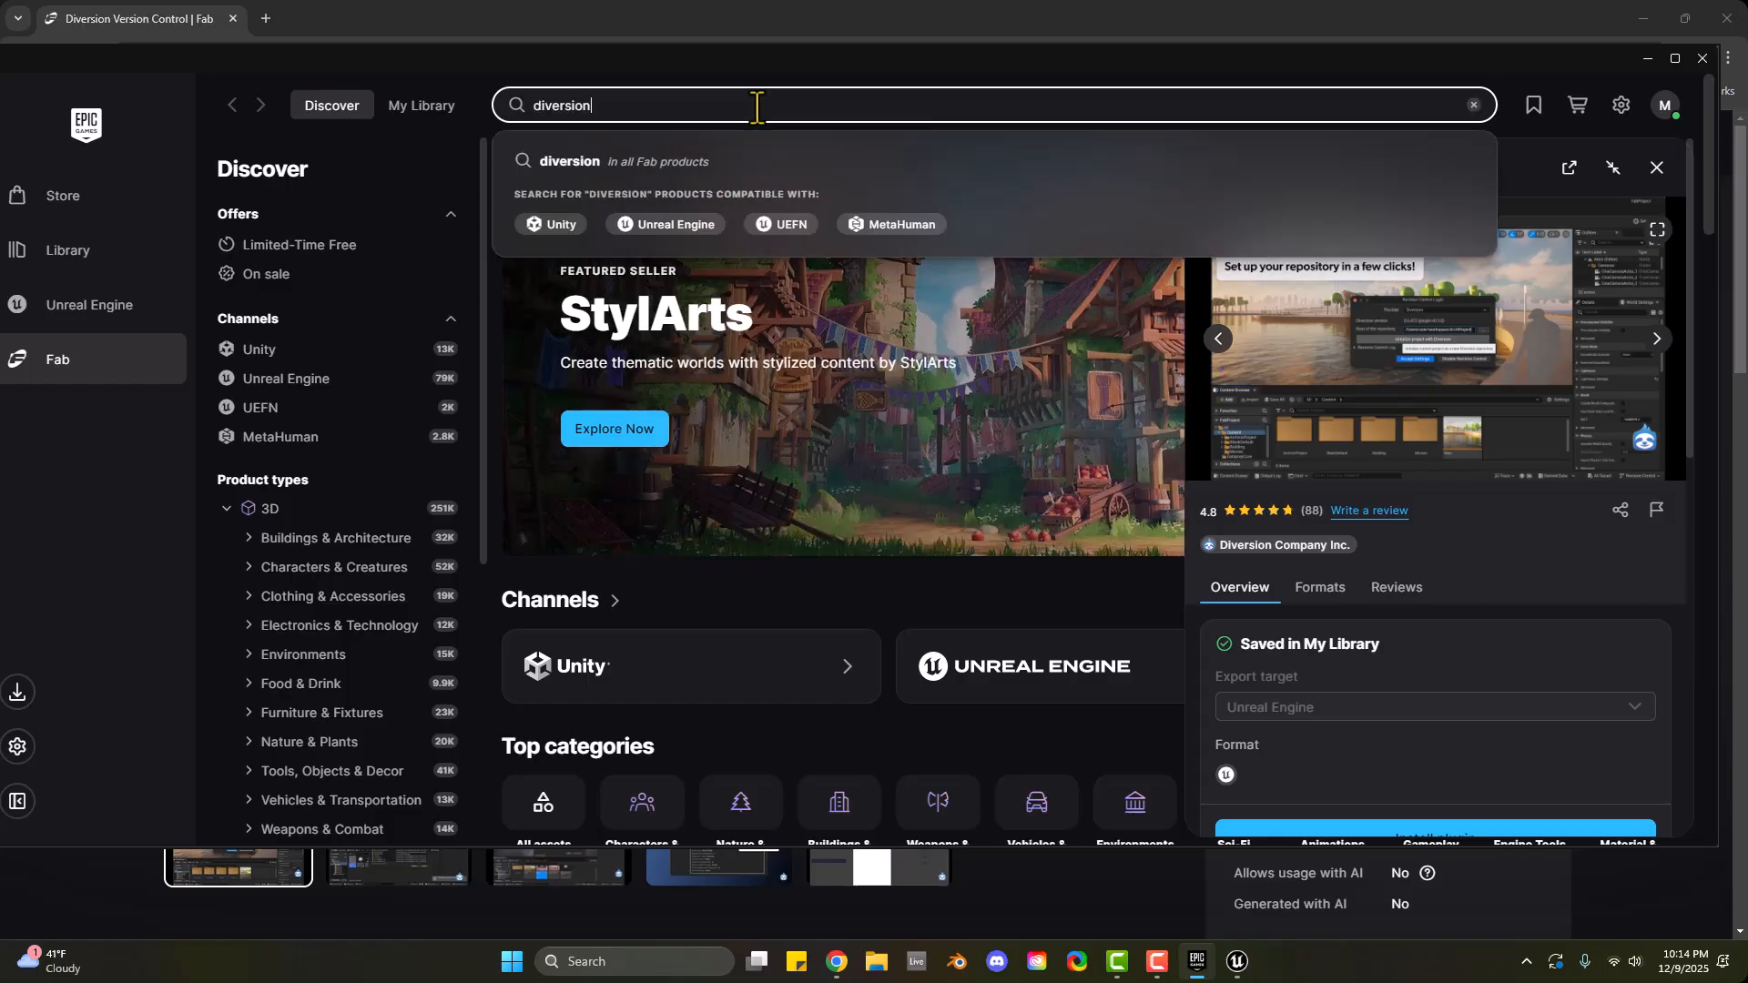
{"action": "key", "text": "Return"}
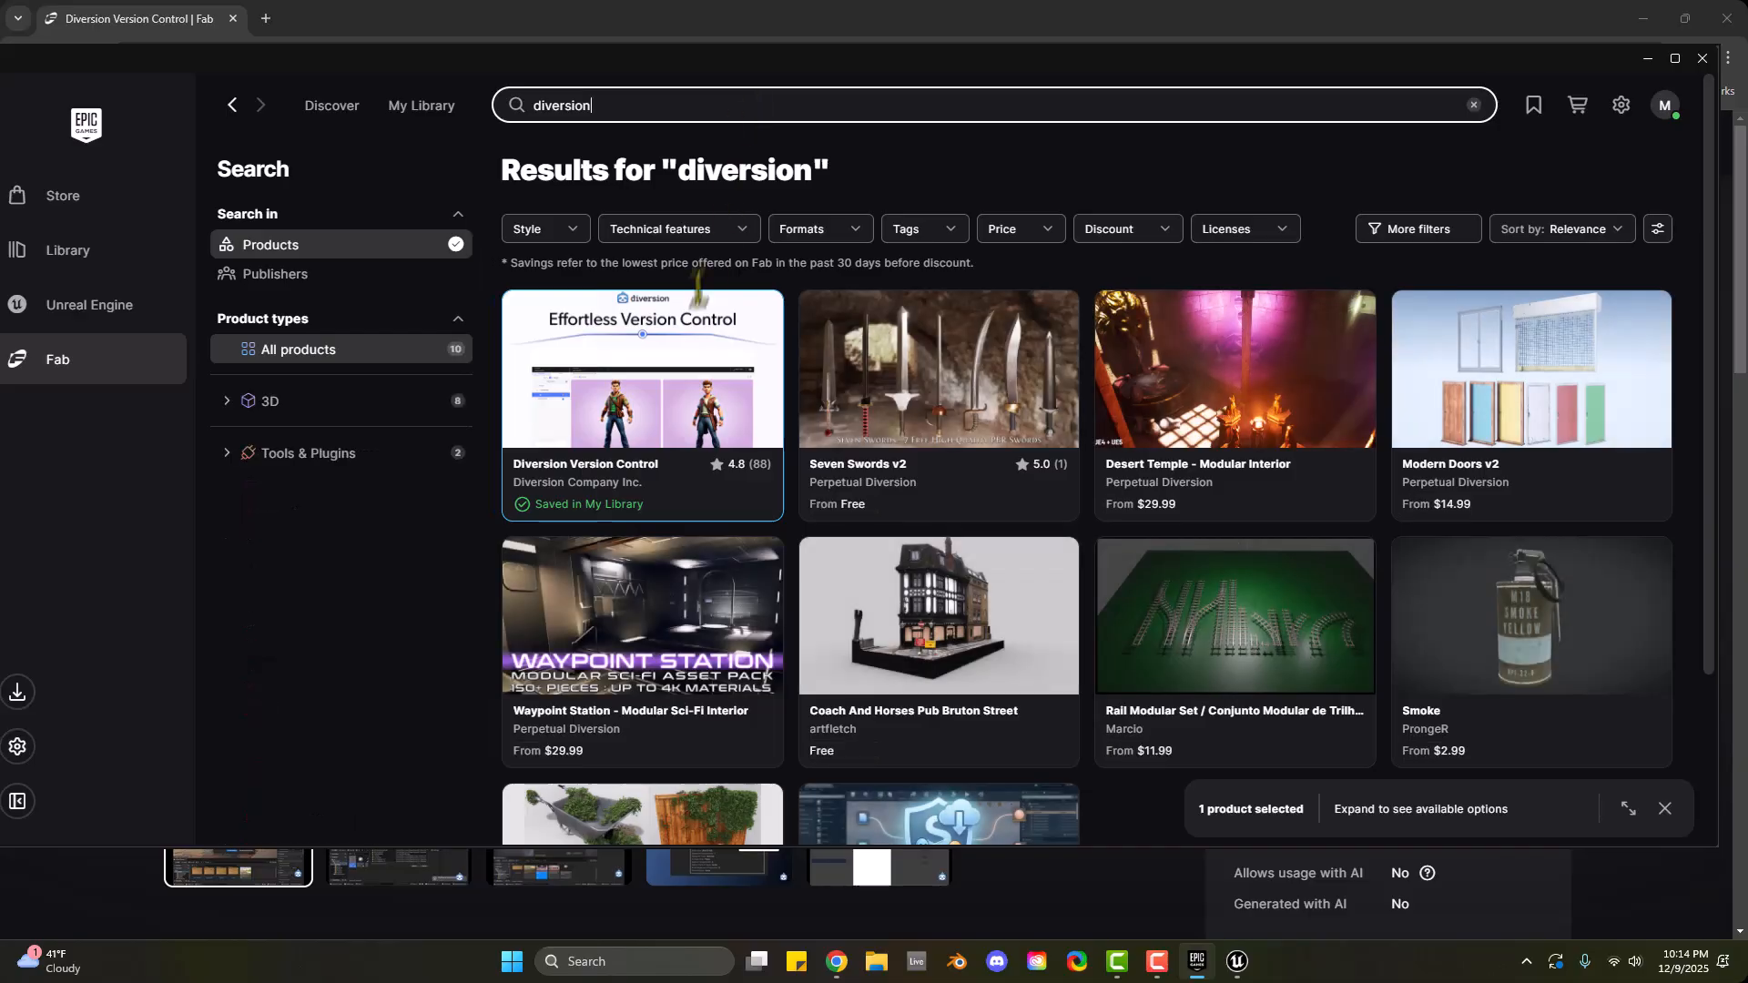
{"action": "left_click", "coordinate": [700, 387]}
{"action": "scroll", "coordinate": [1431, 497], "scroll_direction": "down", "scroll_amount": 3}
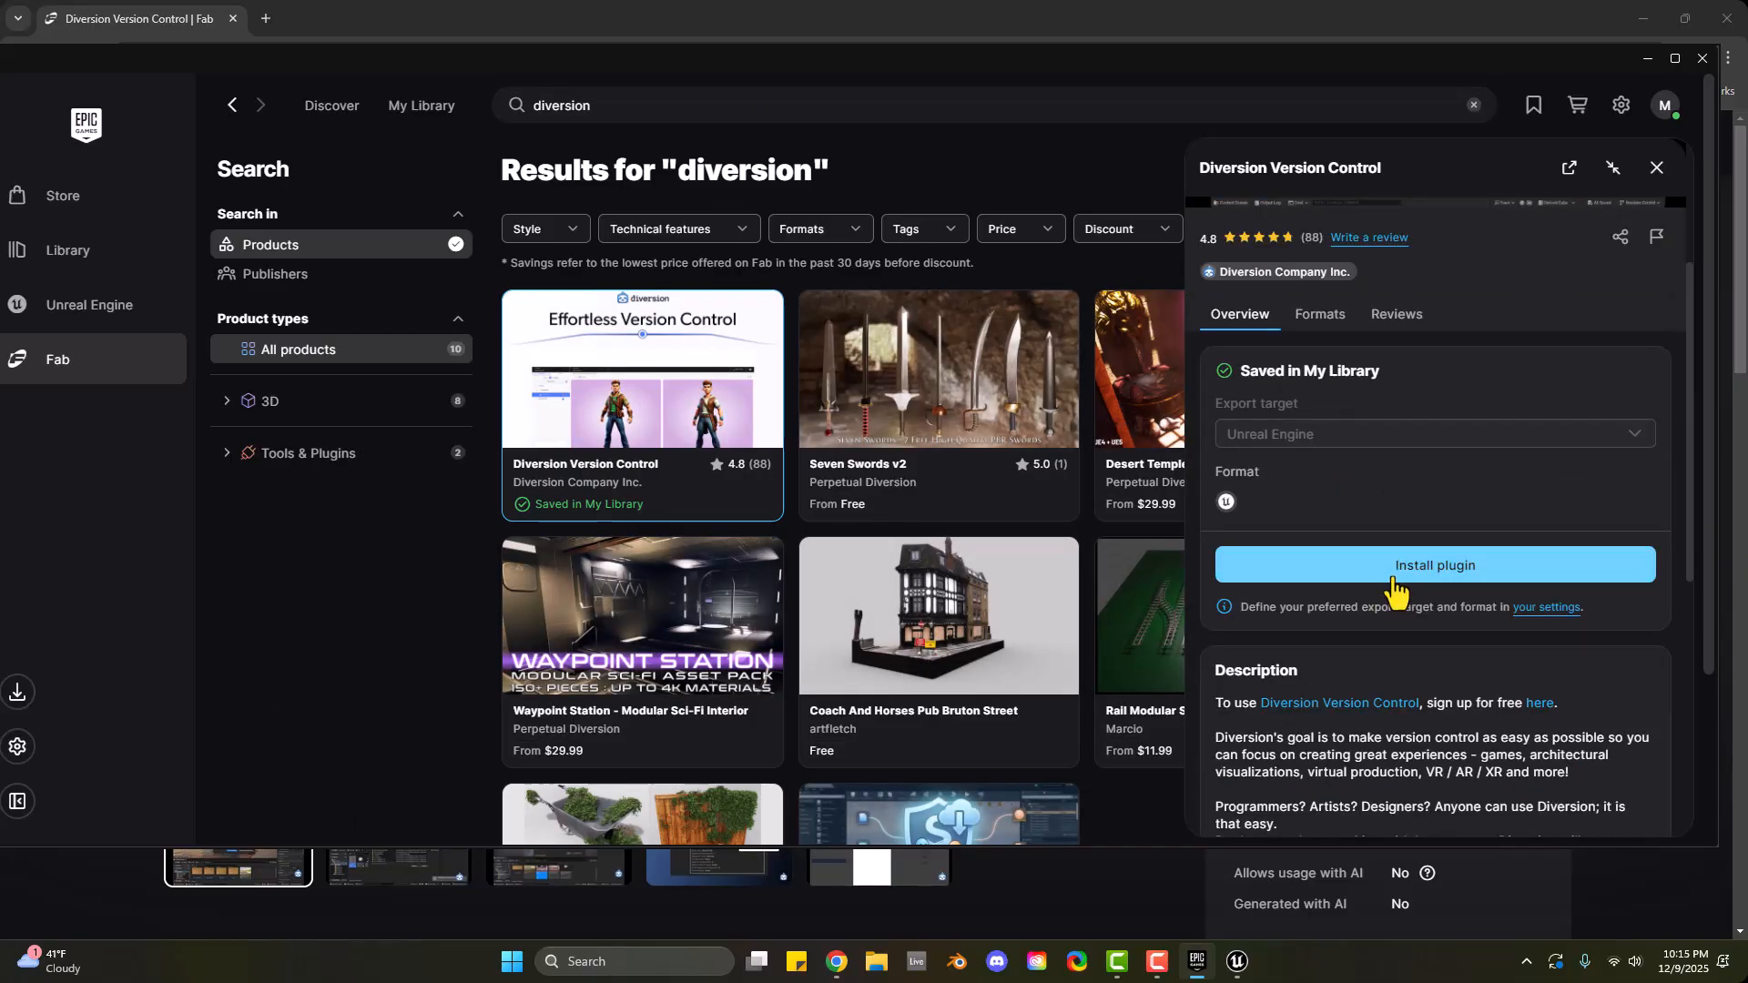
Check which engine versions the Diversion Version Control plugin can be installed to, and cancel the installation
{"action": "left_click", "coordinate": [1395, 583]}
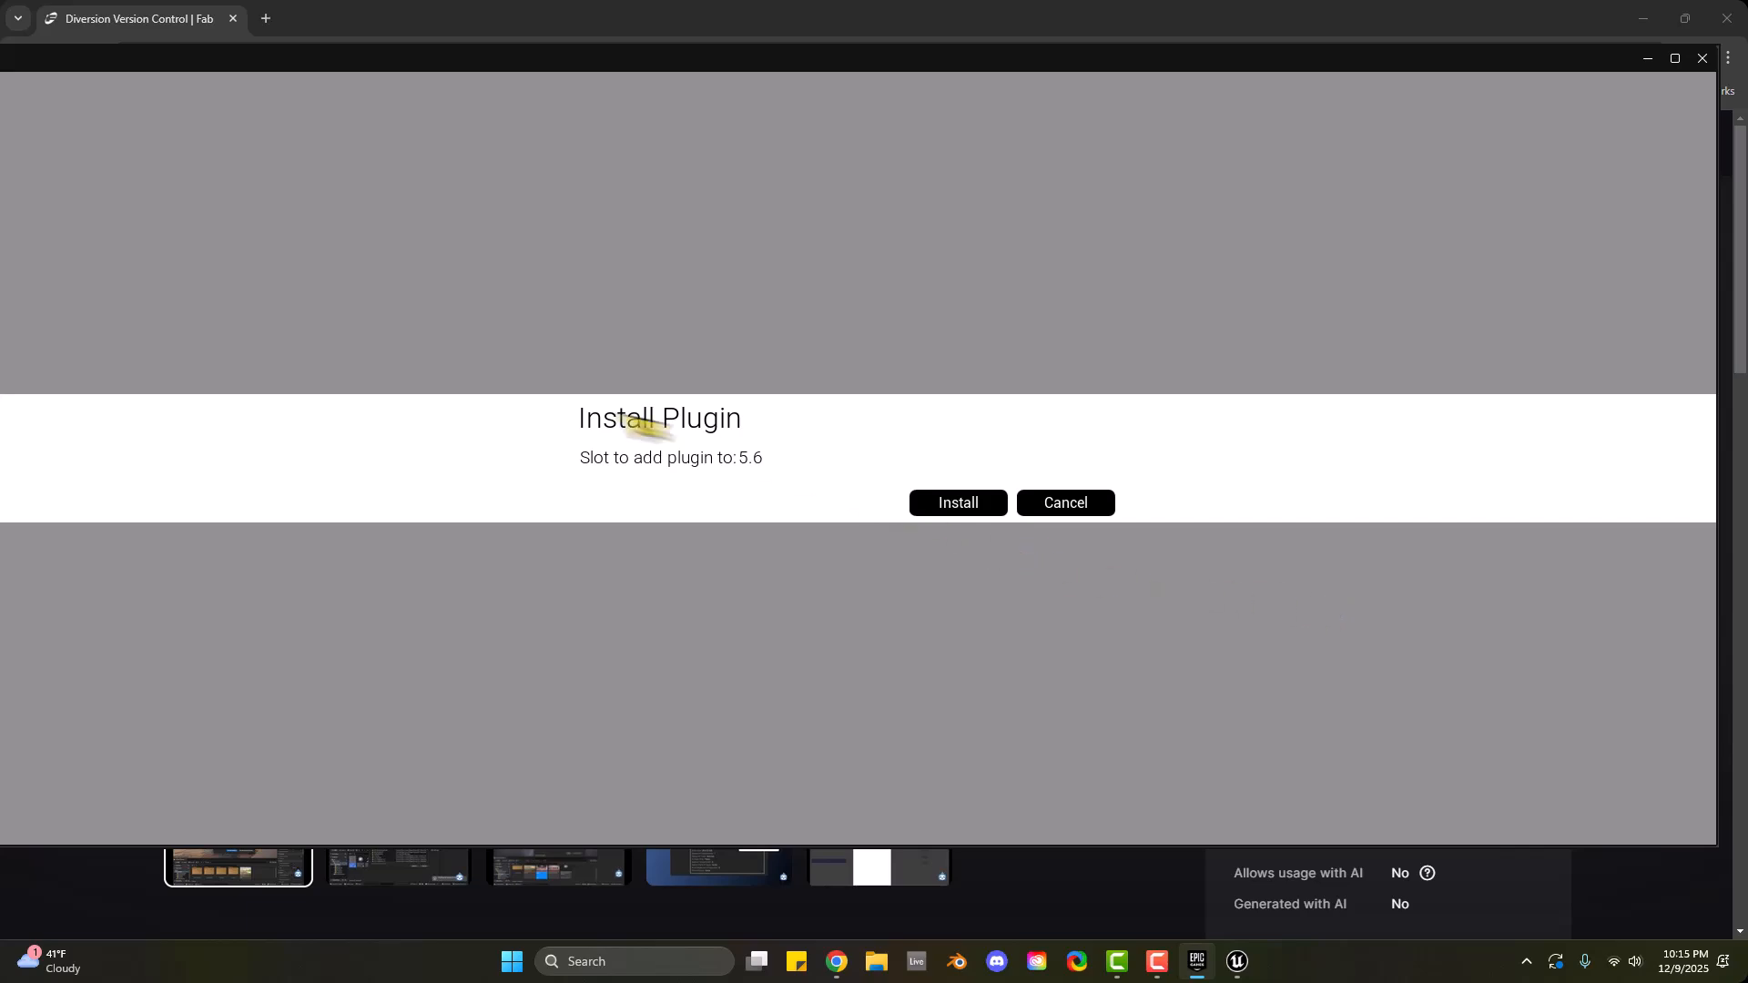
{"action": "left_click", "coordinate": [753, 460]}
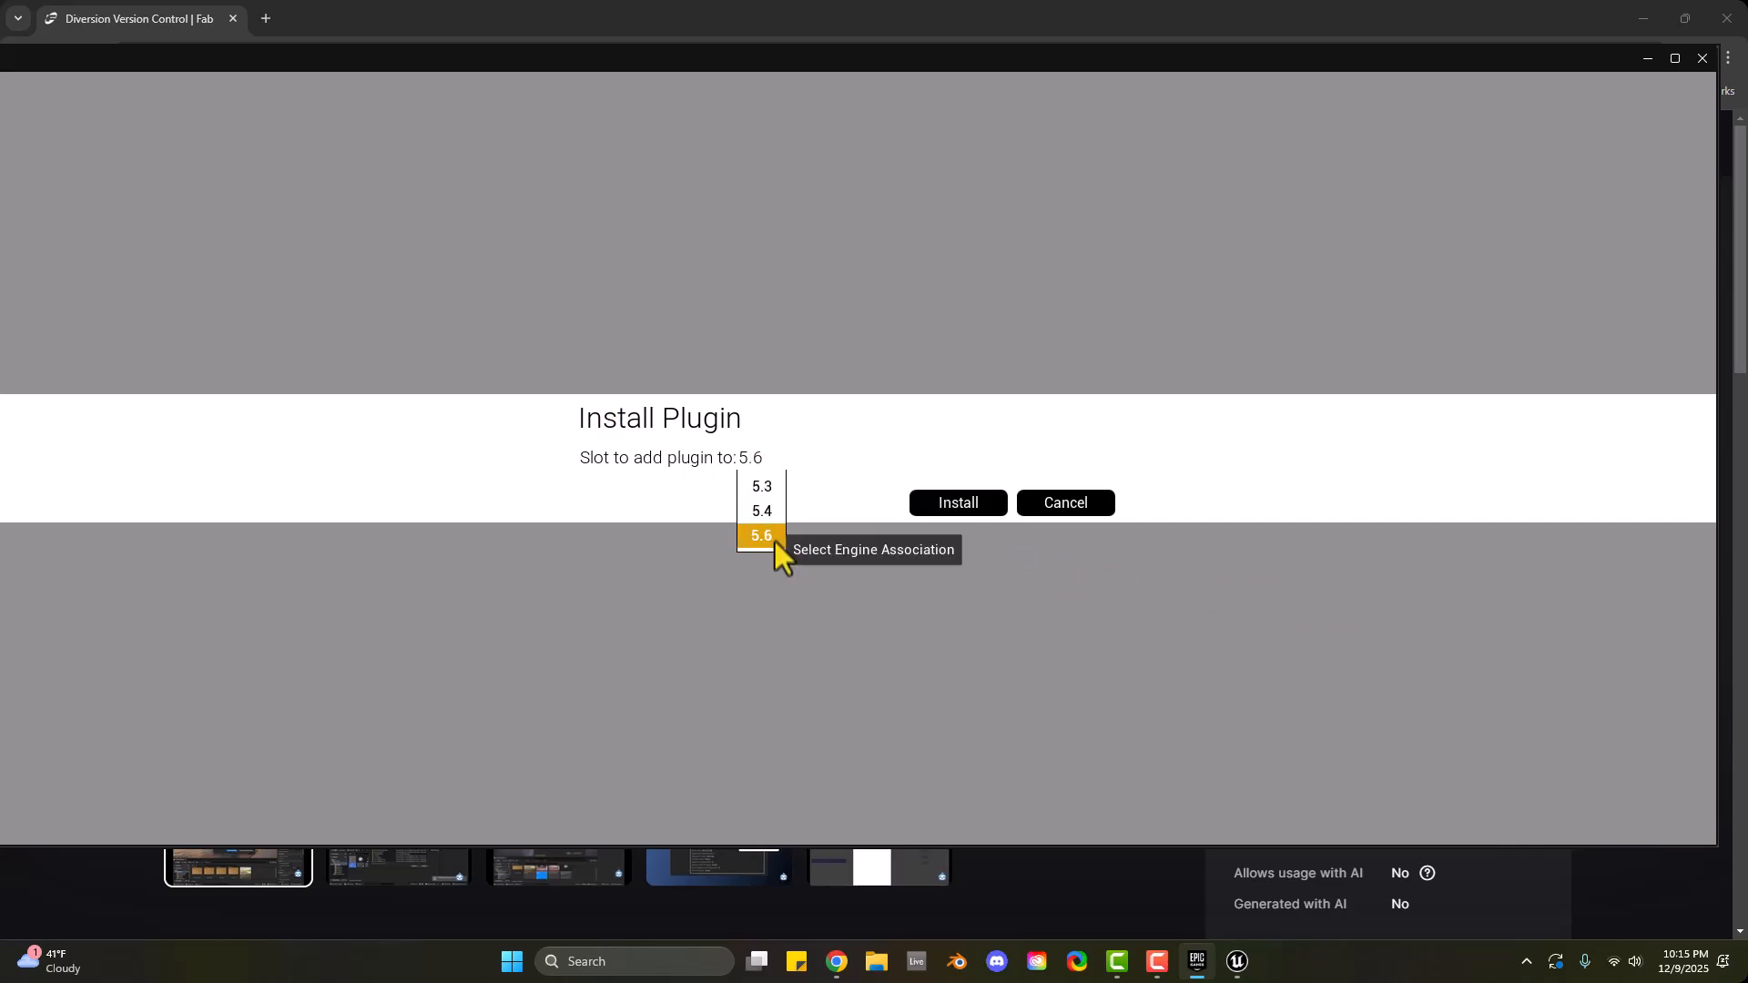
{"action": "left_click", "coordinate": [1085, 506]}
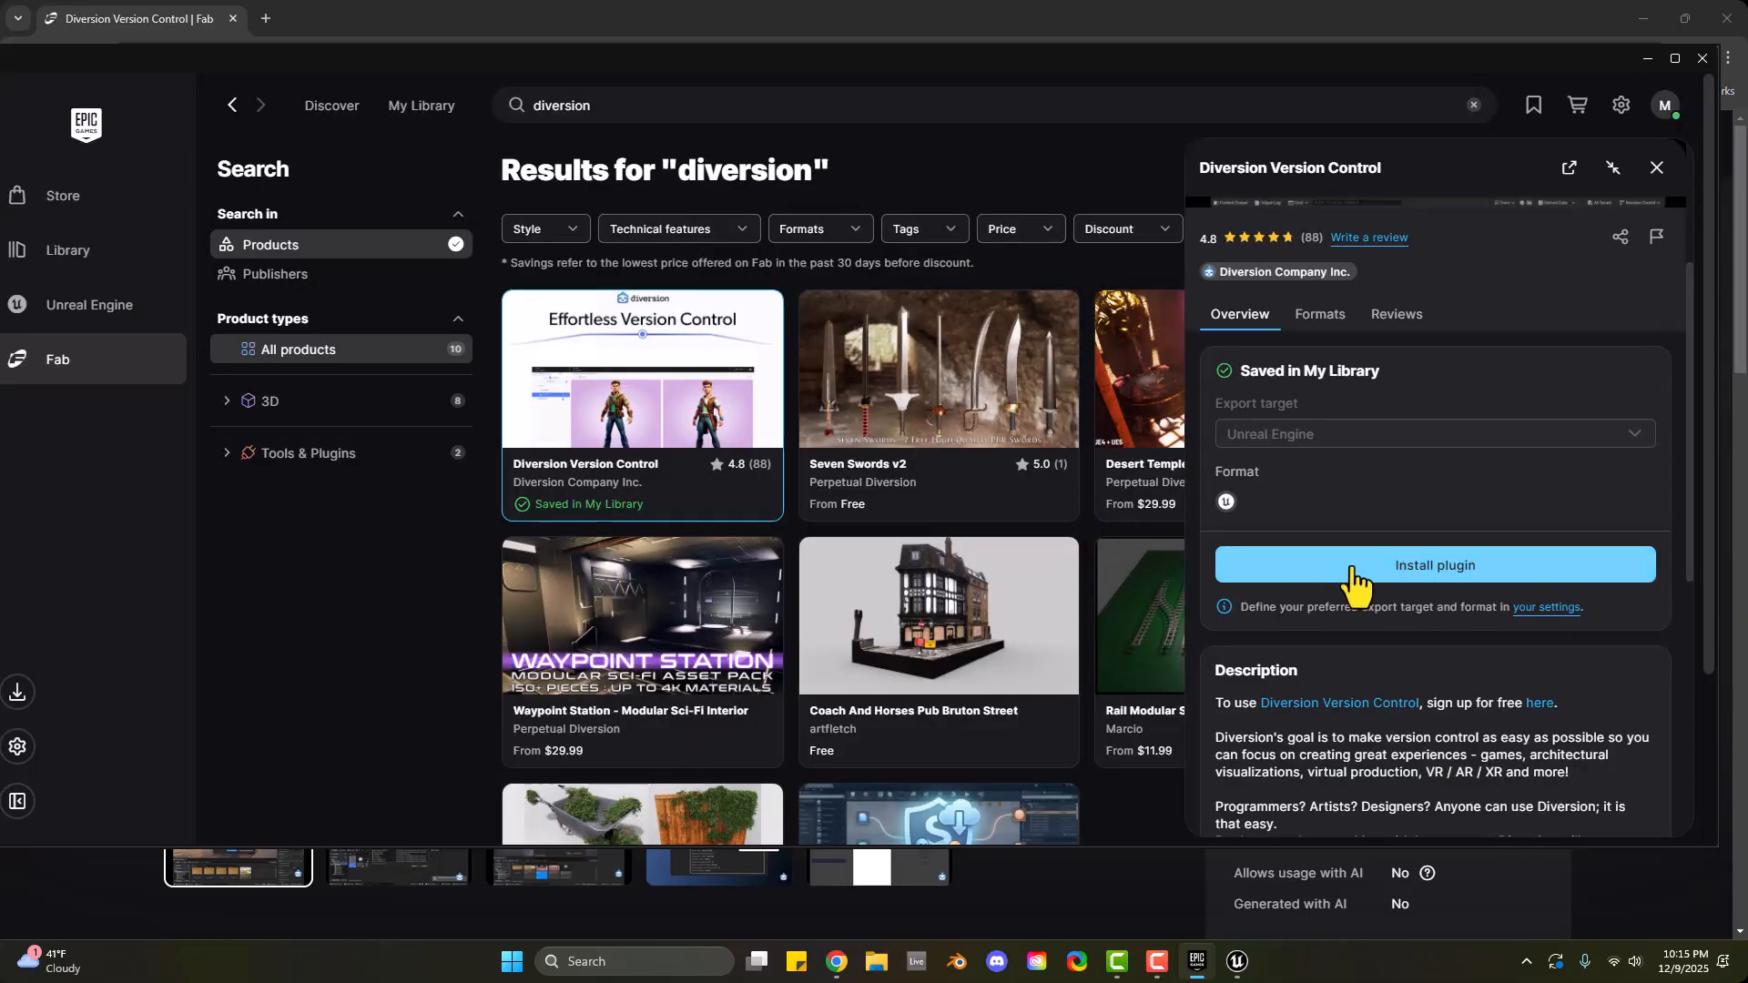
{"action": "left_click", "coordinate": [1353, 582]}
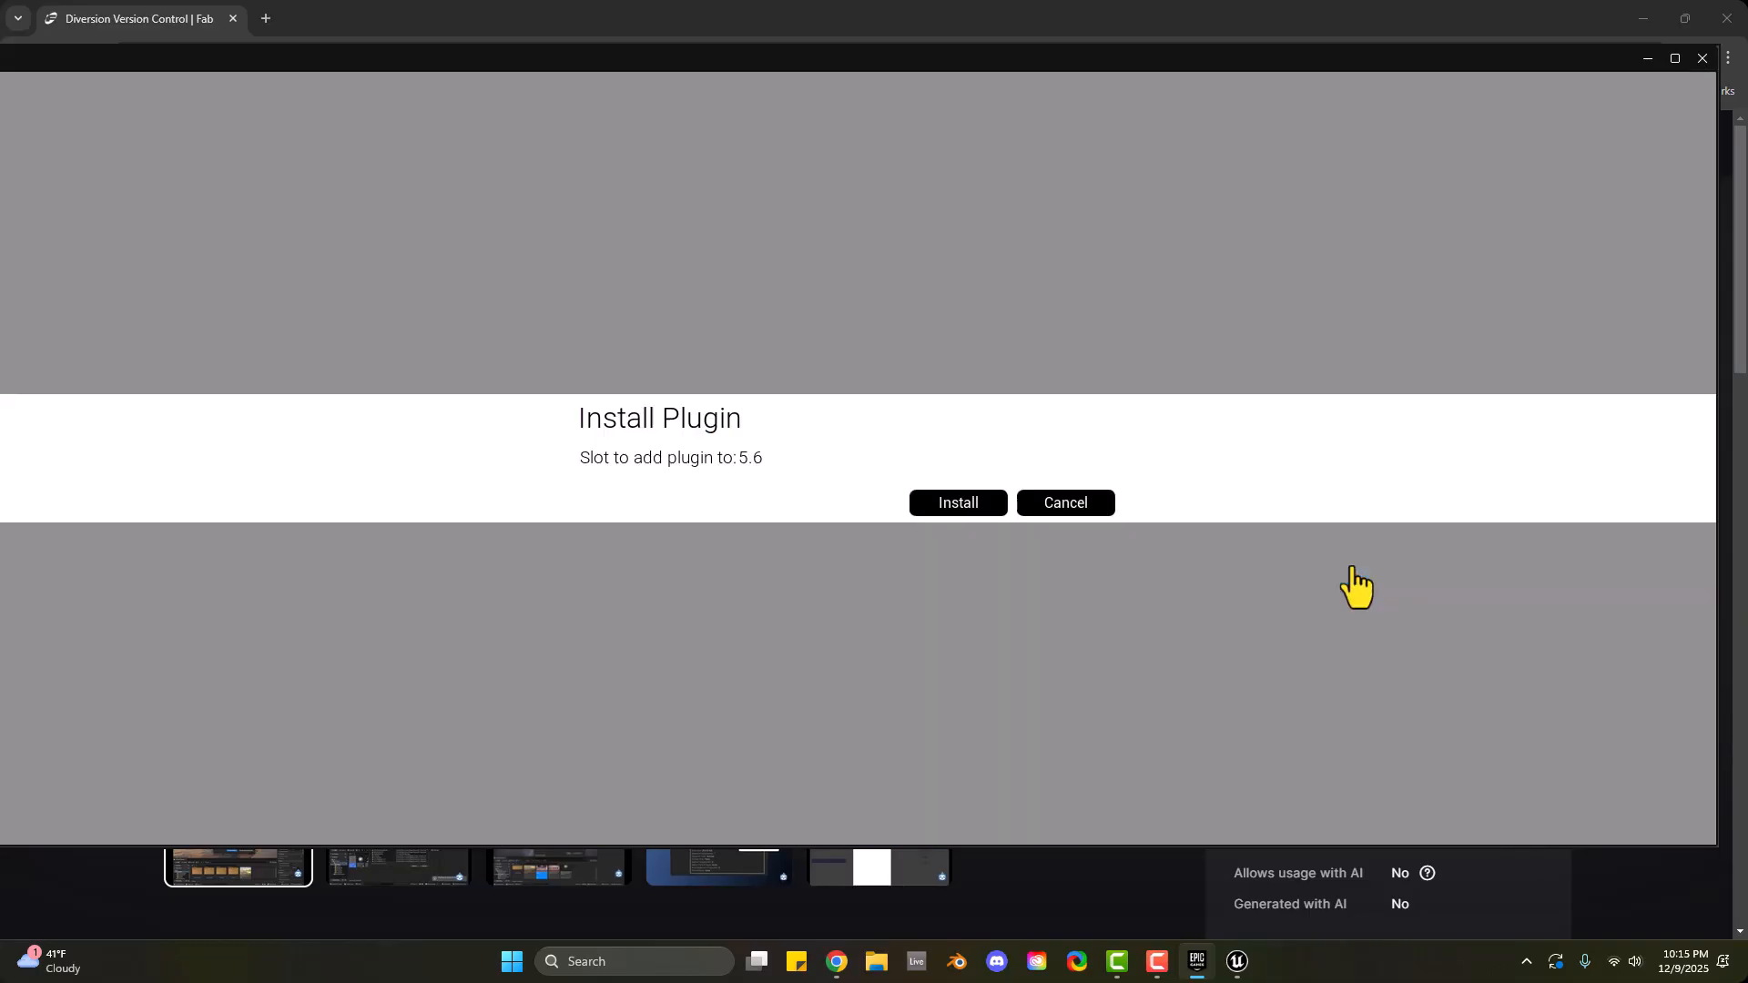
{"action": "left_click", "coordinate": [744, 460]}
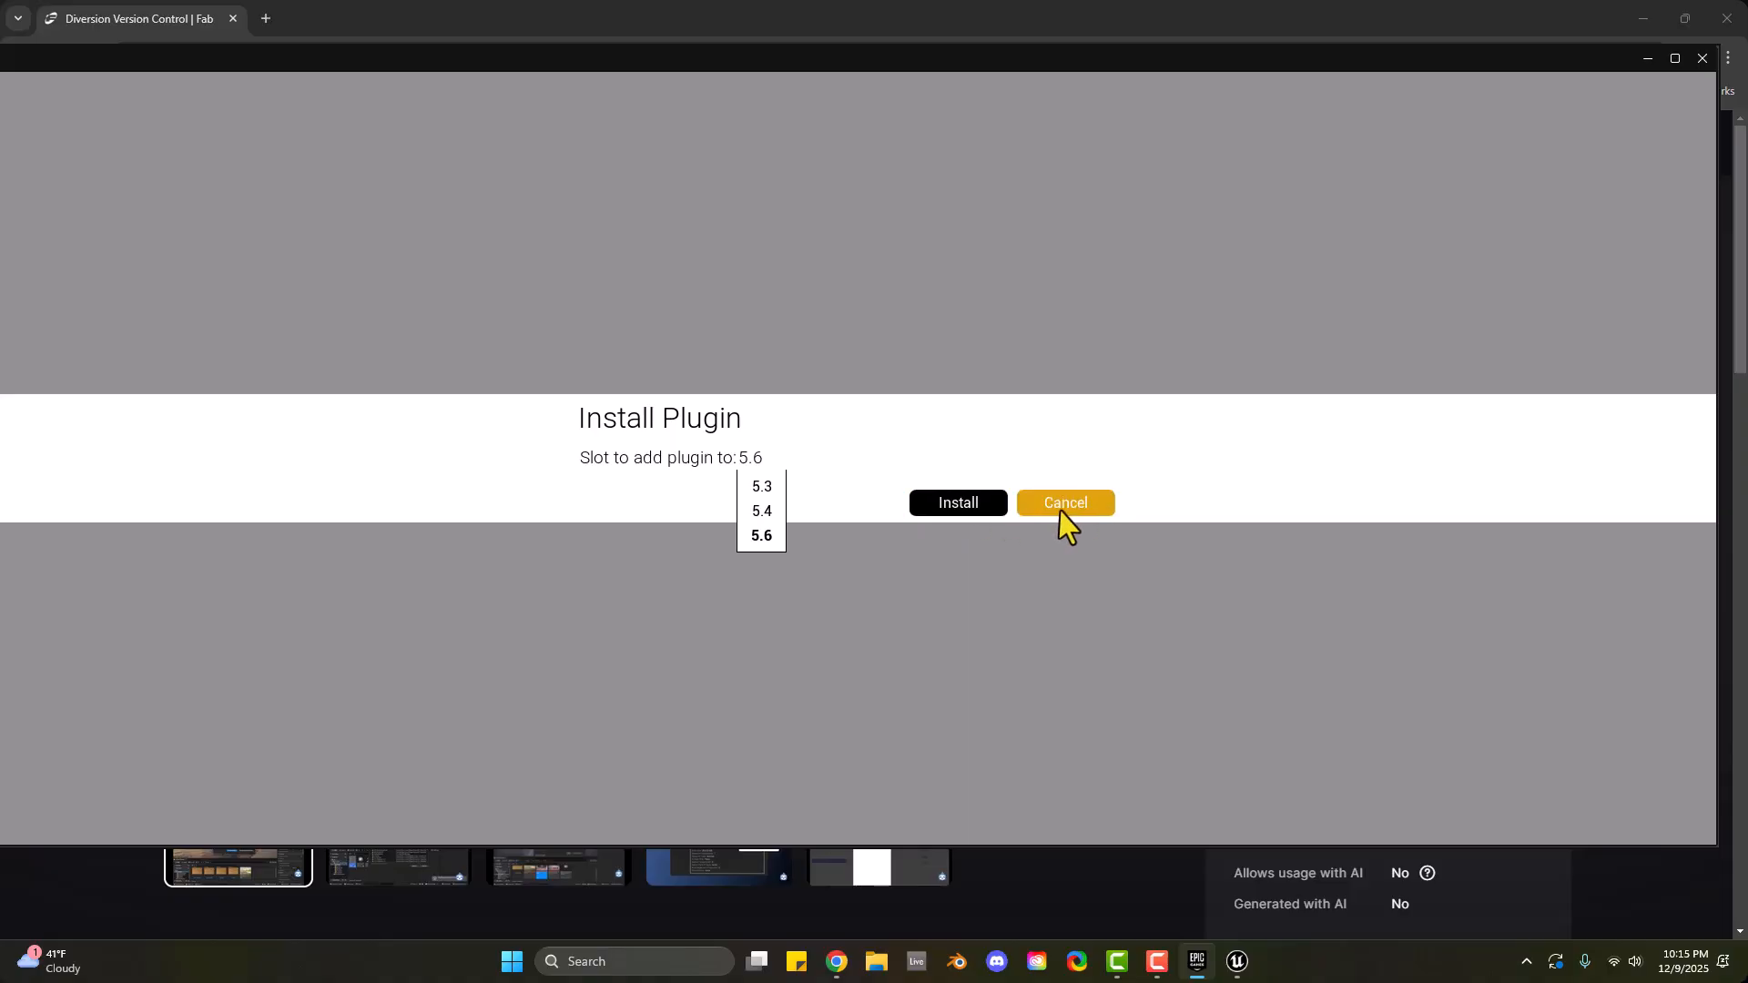
{"action": "left_click", "coordinate": [761, 540]}
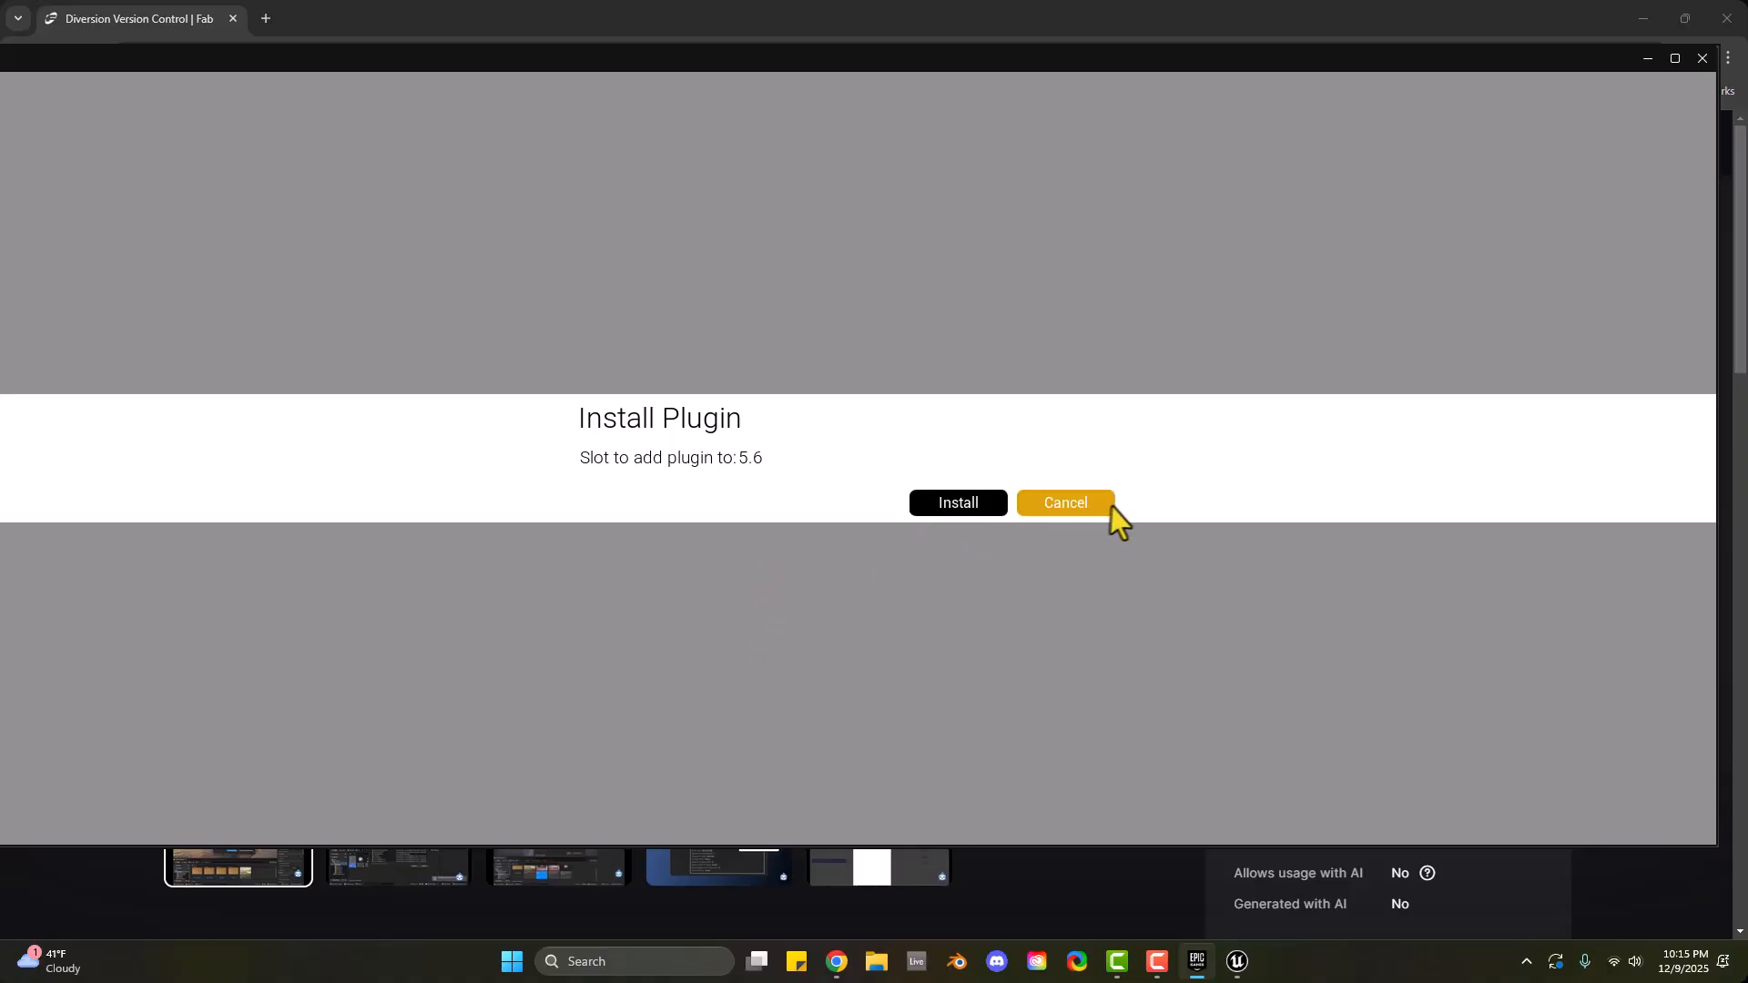
{"action": "left_click", "coordinate": [1110, 505]}
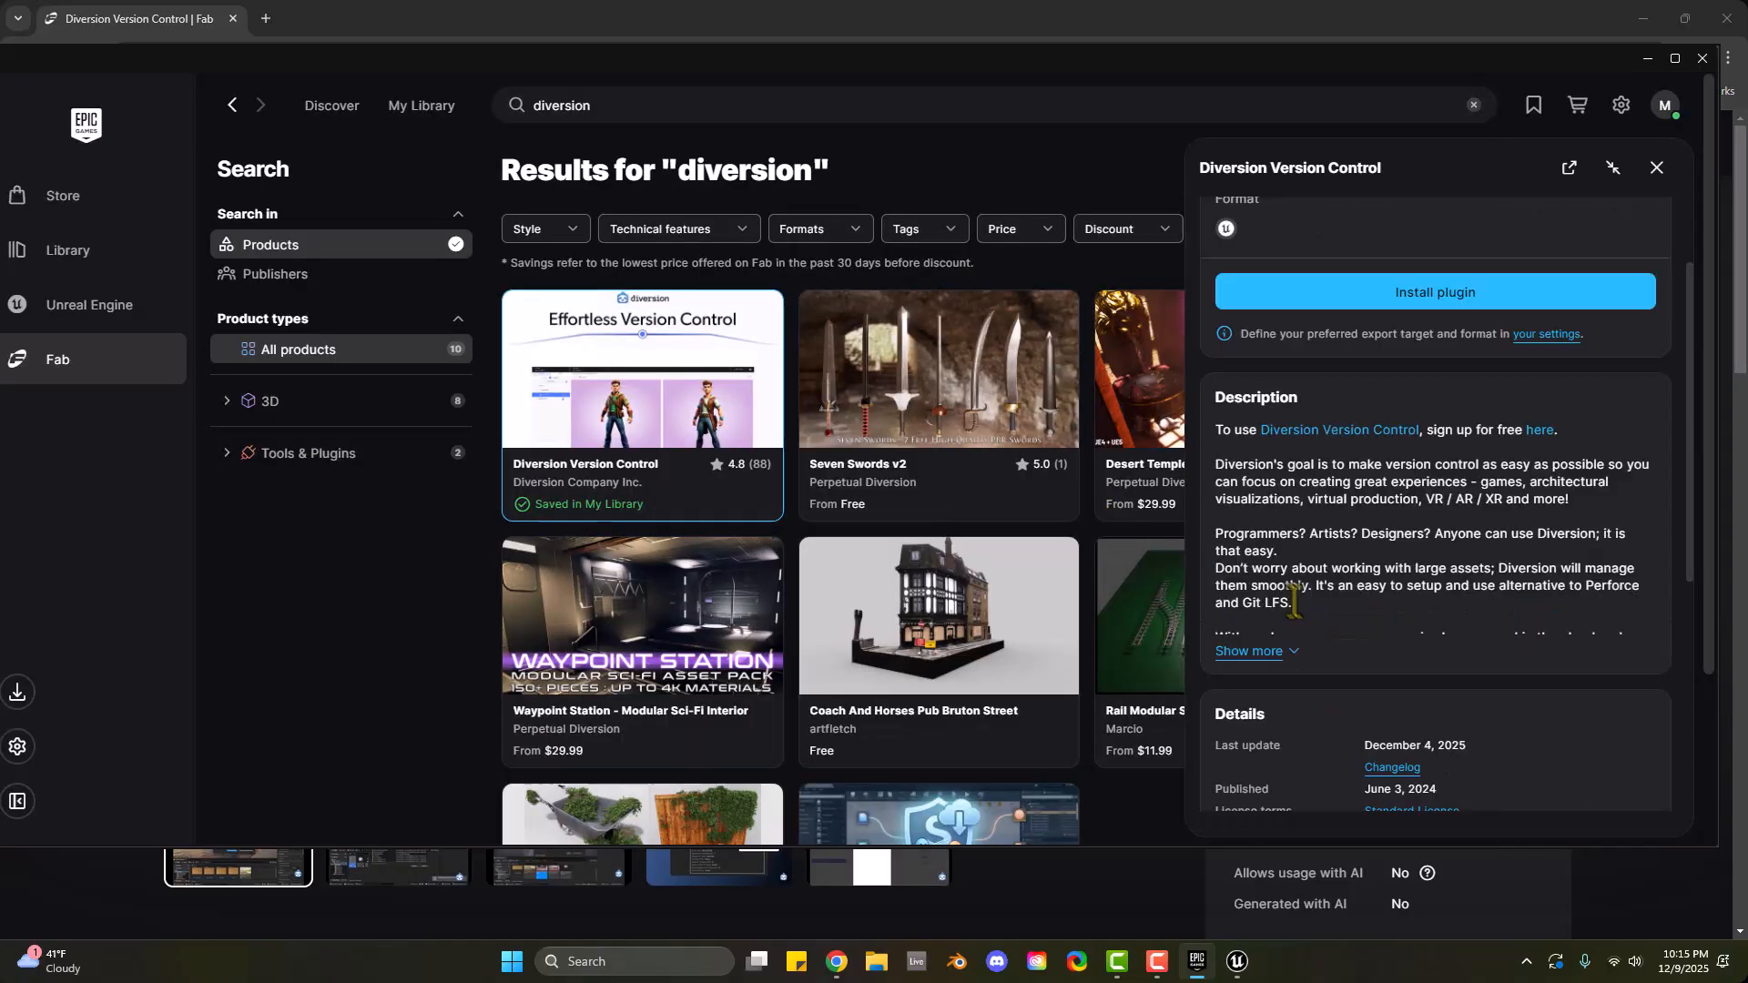
Examine the Diversion Version Control listing's description and details in the launcher and the browser
{"action": "scroll", "coordinate": [1293, 601], "scroll_direction": "down", "scroll_amount": 5}
{"action": "scroll", "coordinate": [1293, 601], "scroll_direction": "up", "scroll_amount": 8}
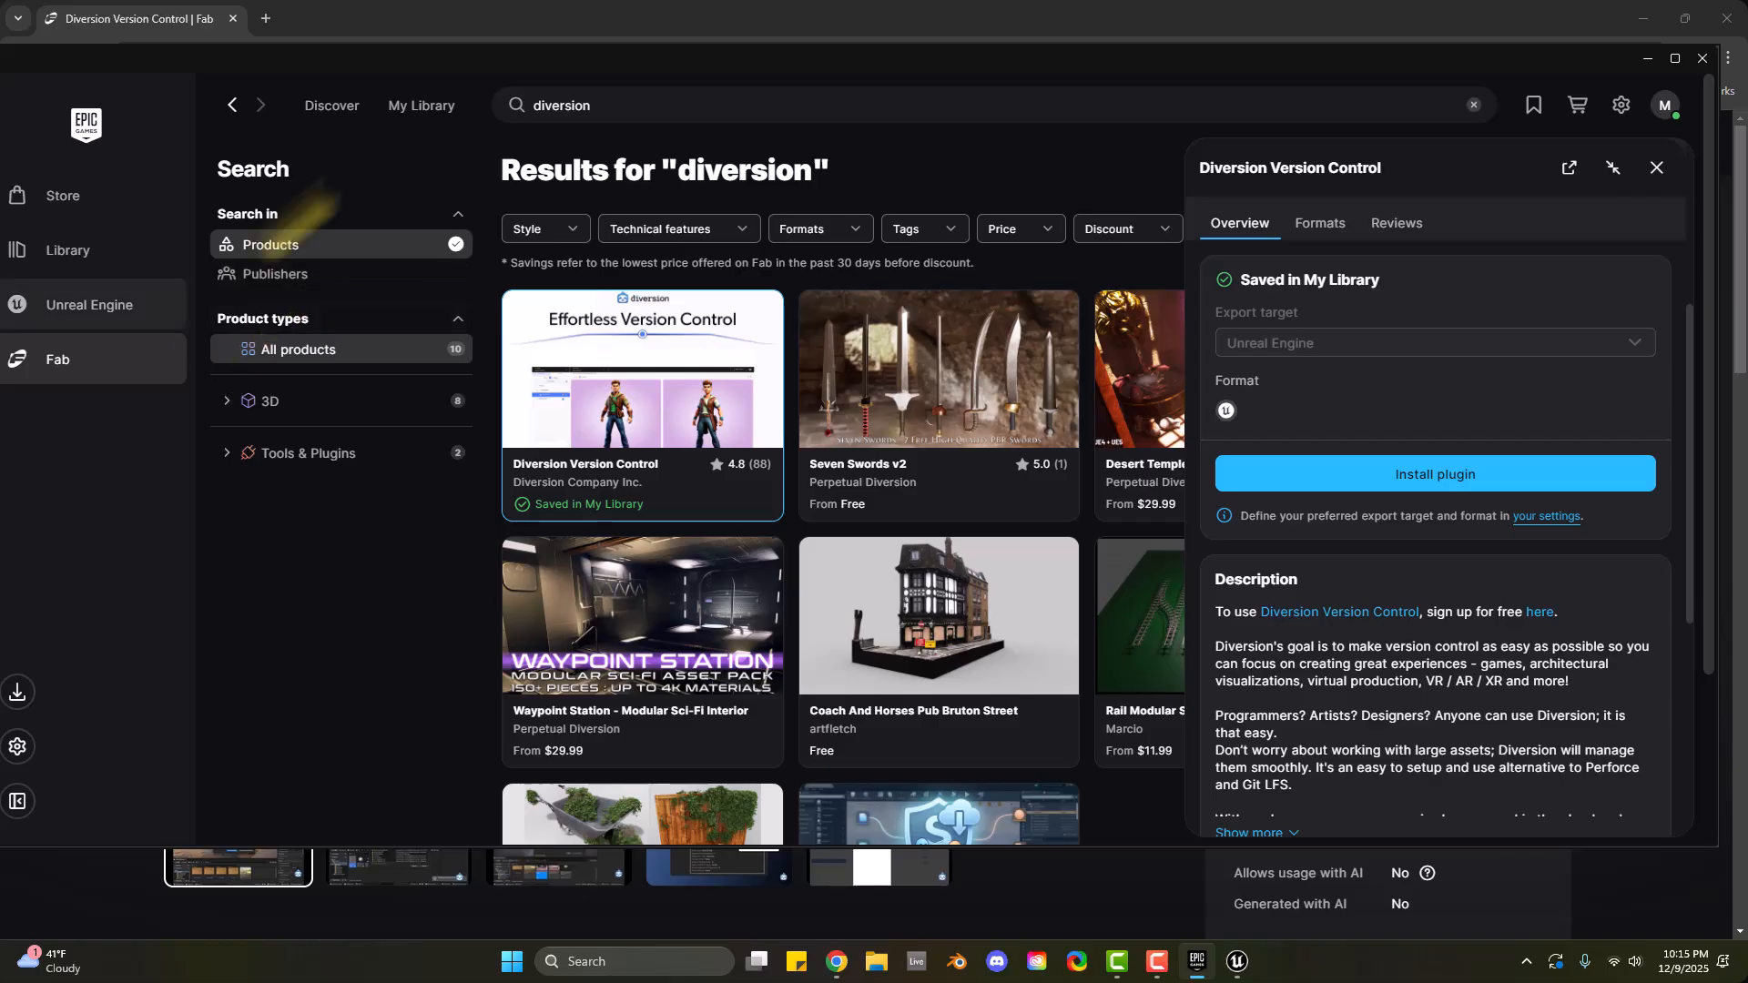
{"action": "scroll", "coordinate": [1218, 505], "scroll_direction": "down", "scroll_amount": 5}
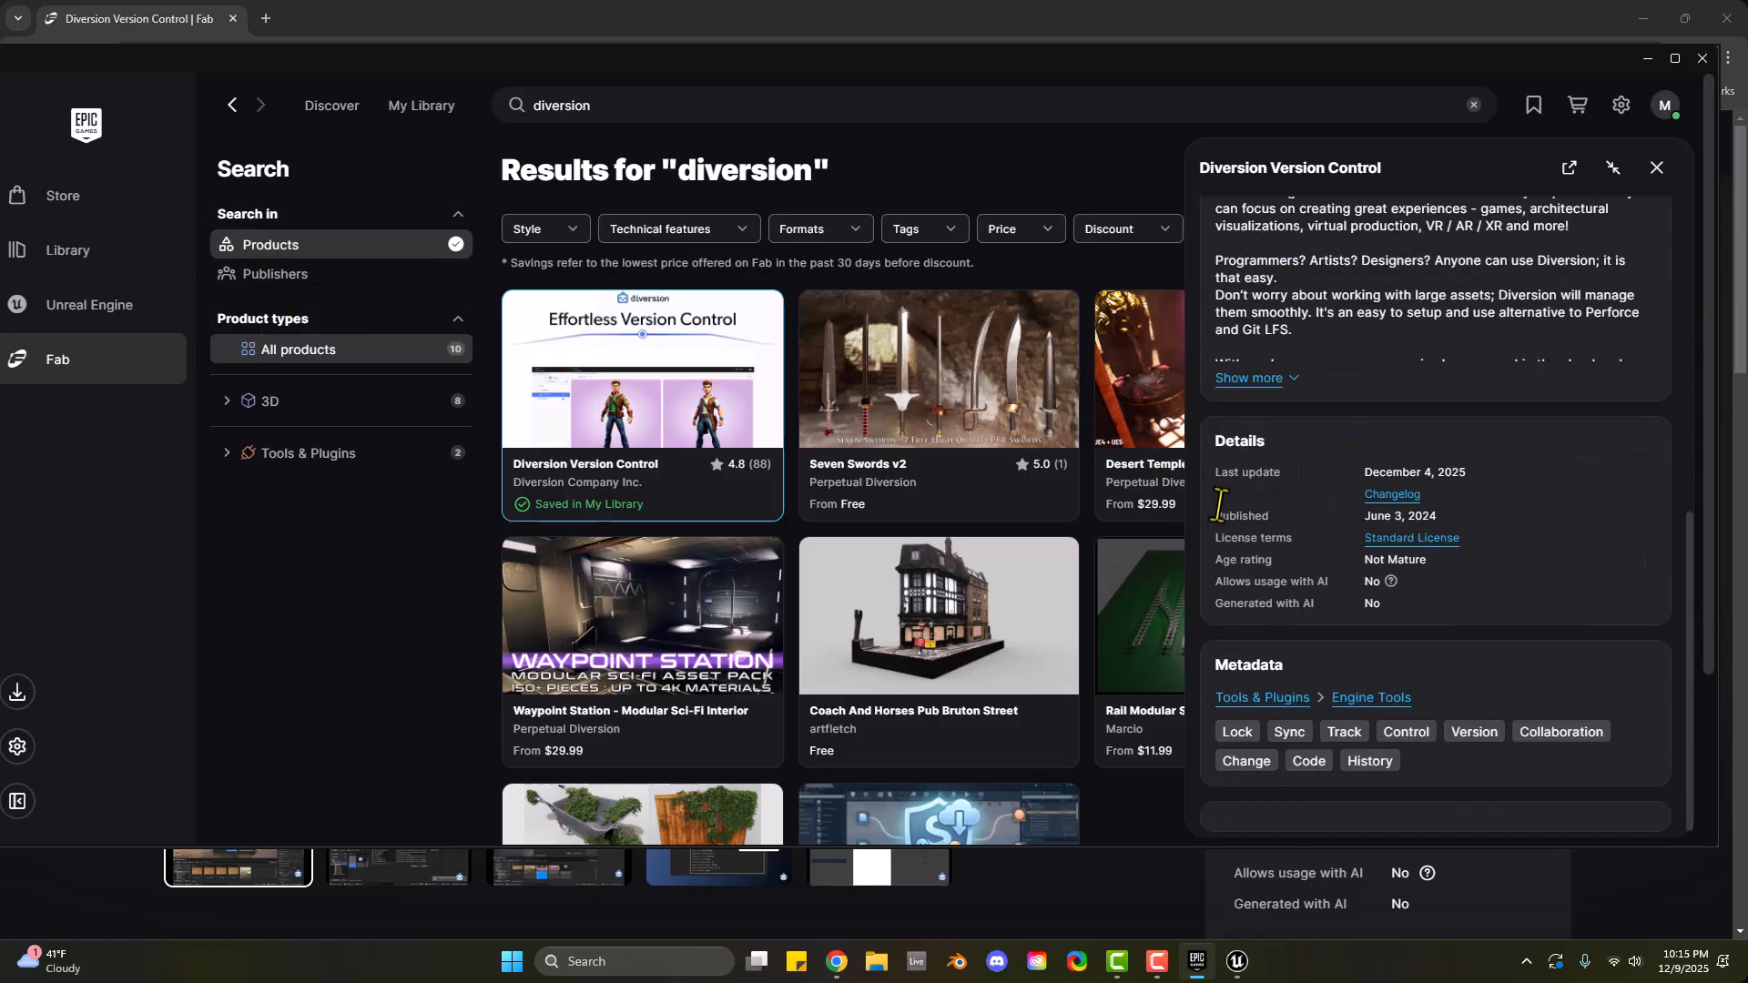
{"action": "scroll", "coordinate": [1257, 492], "scroll_direction": "up", "scroll_amount": 5}
{"action": "left_click", "coordinate": [1136, 11]}
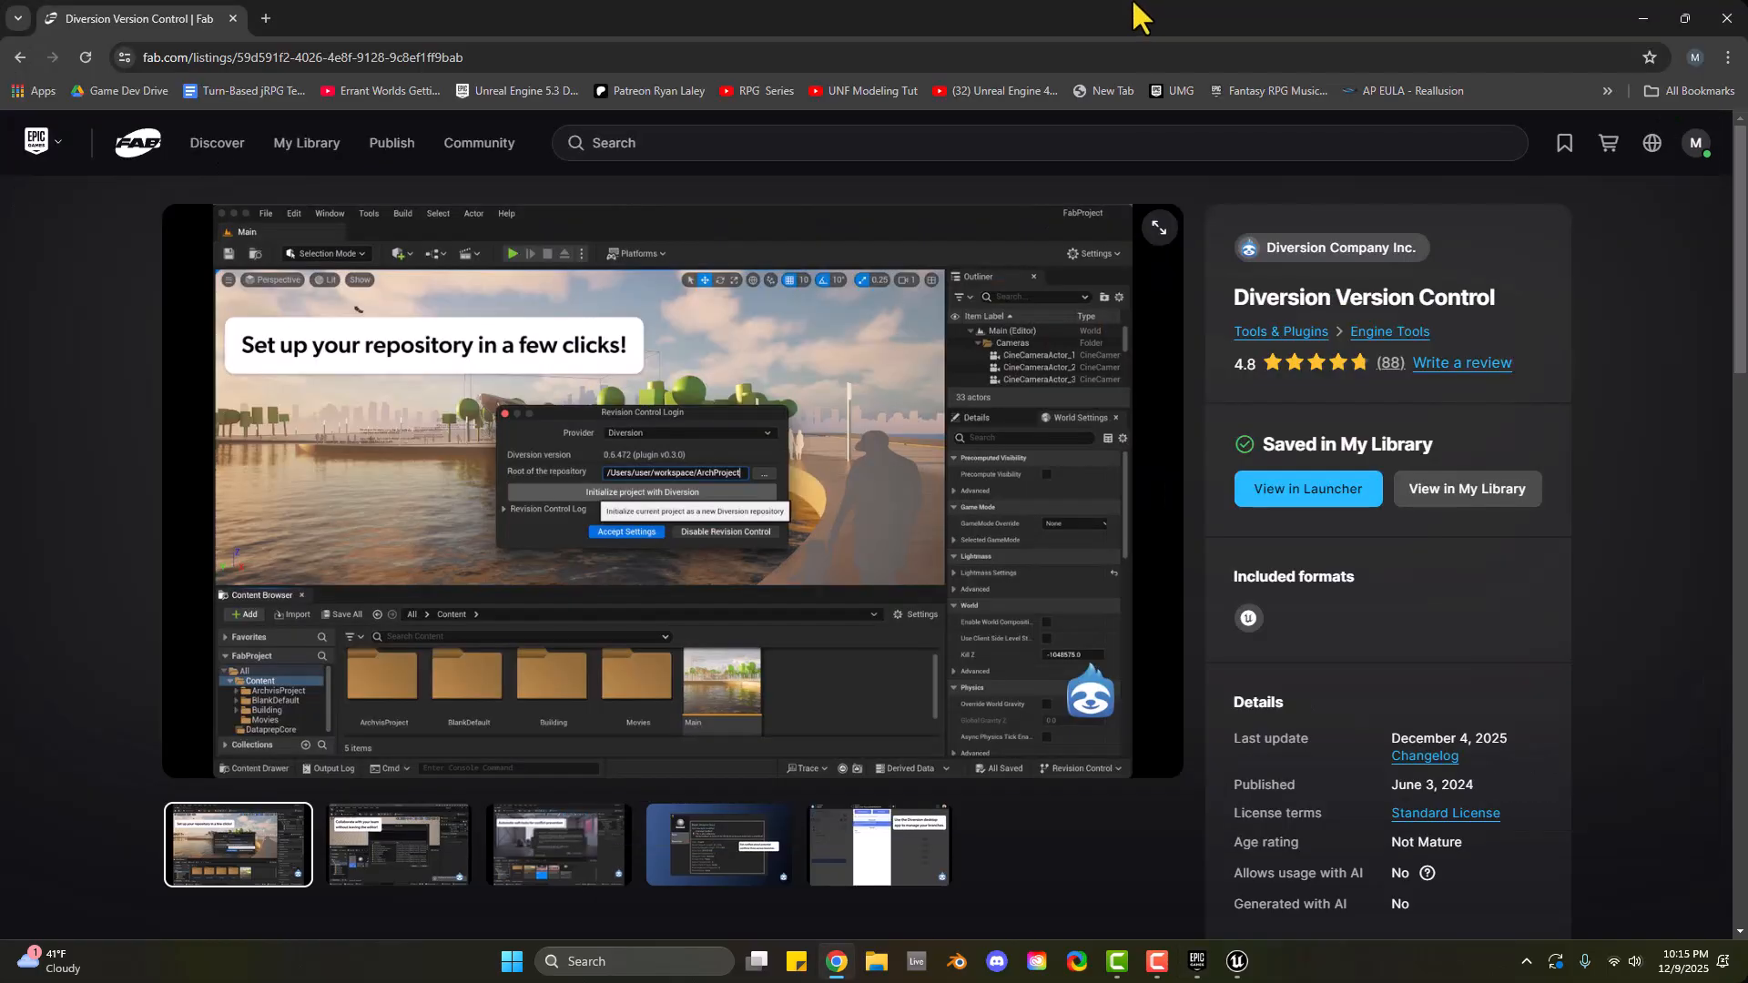
{"action": "scroll", "coordinate": [1327, 569], "scroll_direction": "down", "scroll_amount": 3}
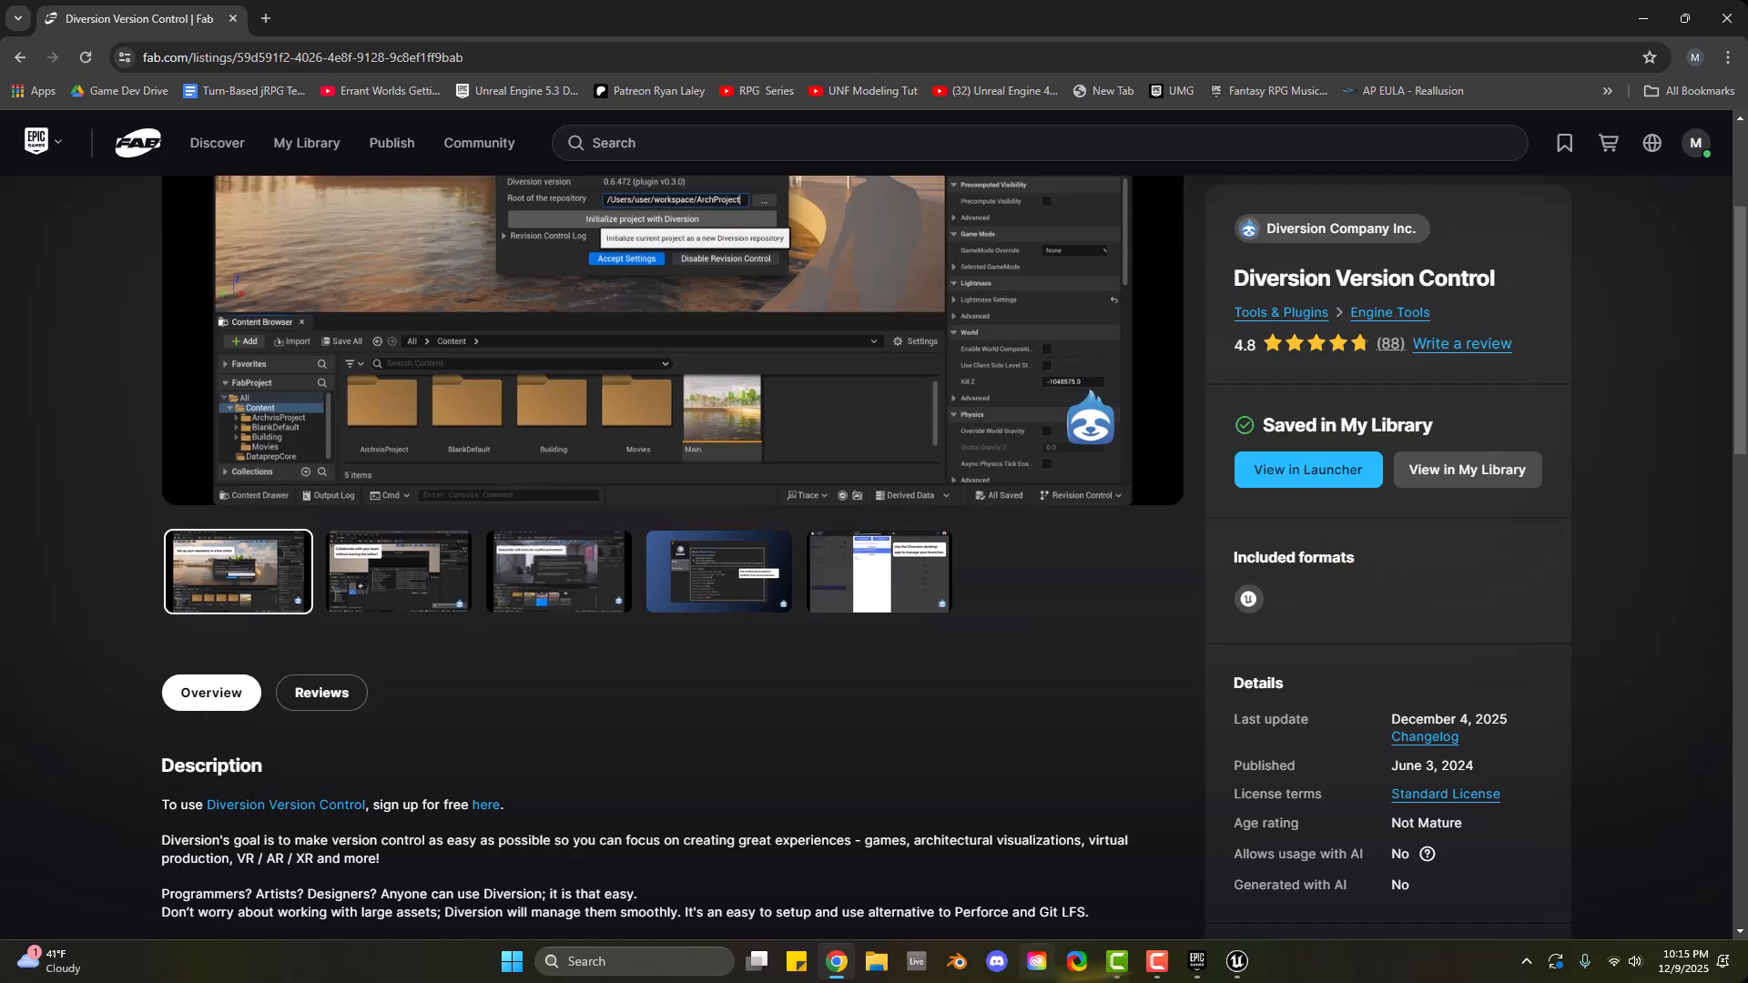
{"action": "left_click", "coordinate": [1199, 963]}
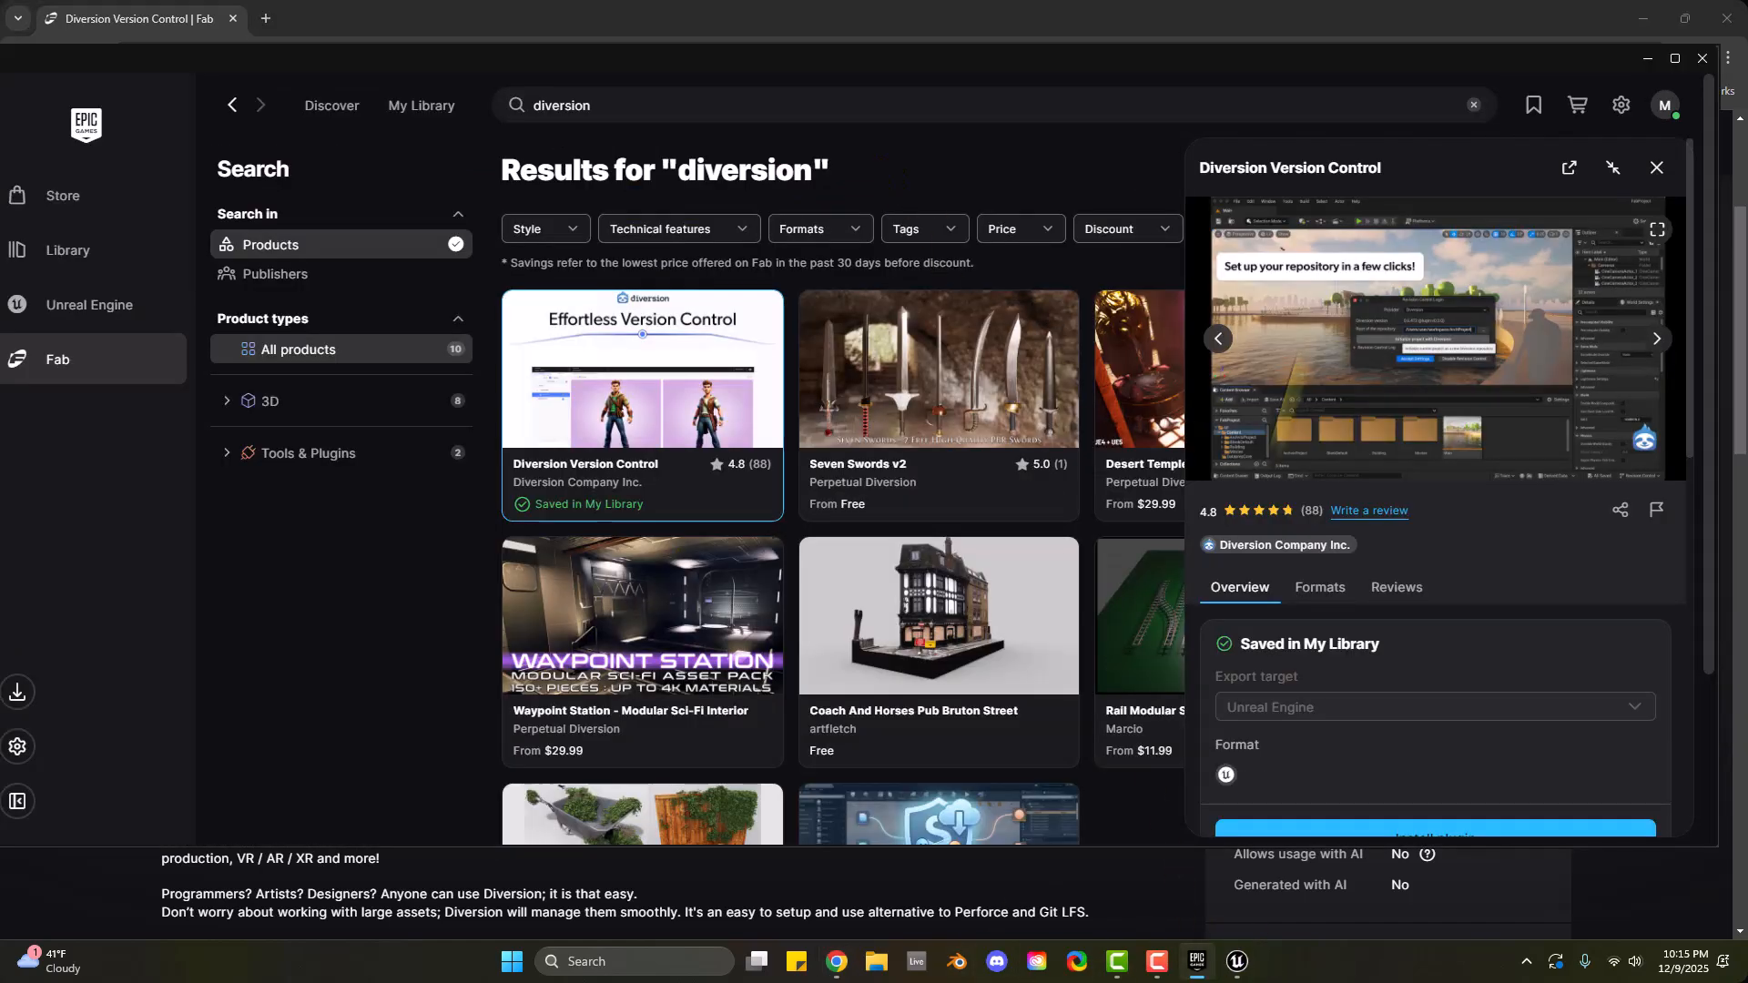
Look over the plugin listing in the launcher and return to its Fab page in the browser
{"action": "scroll", "coordinate": [1306, 564], "scroll_direction": "down", "scroll_amount": 5}
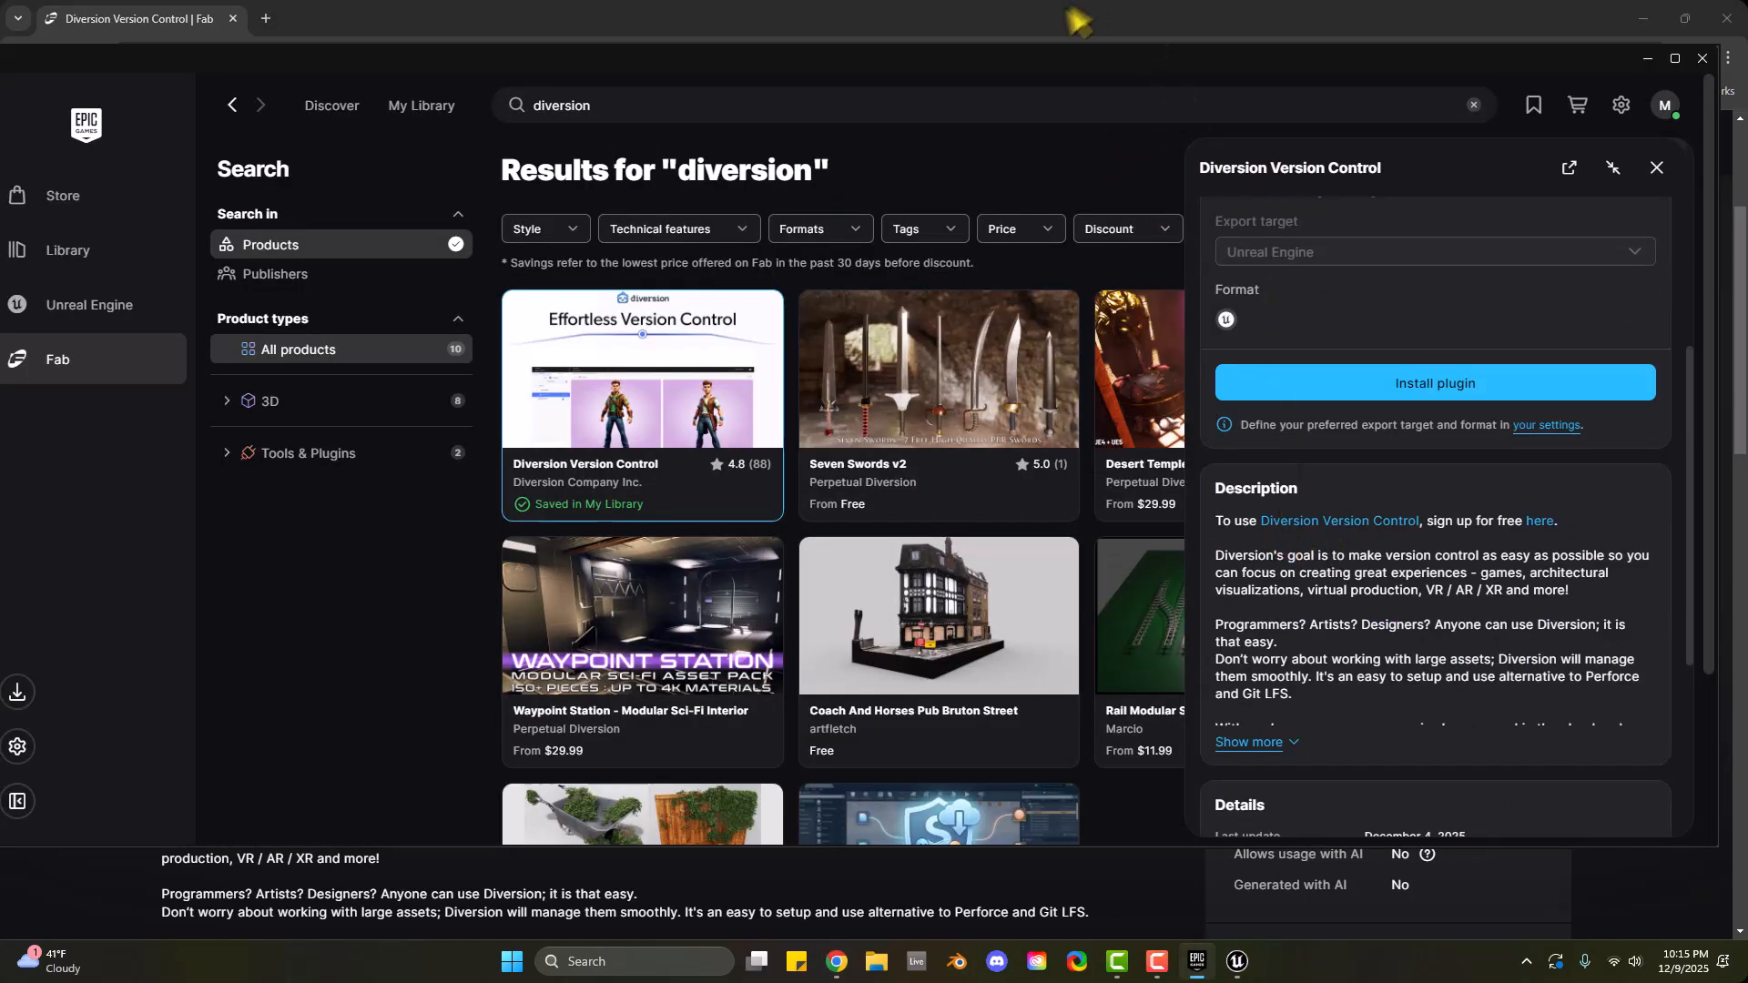
{"action": "left_click", "coordinate": [729, 20]}
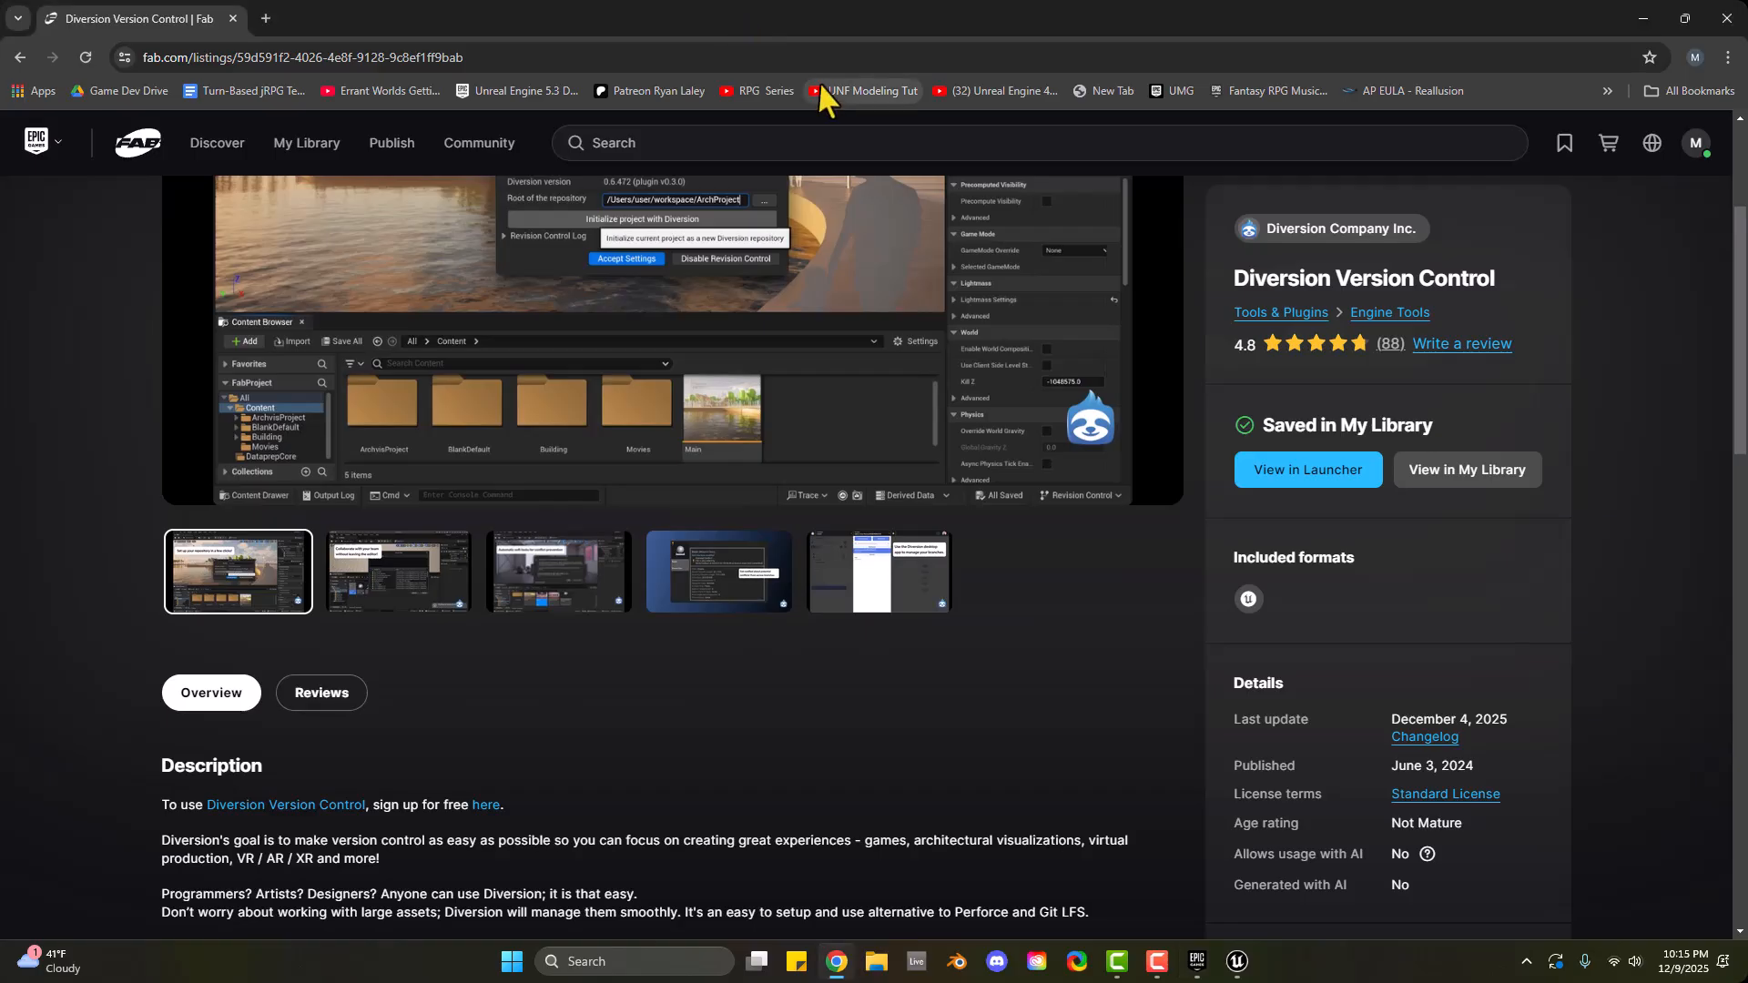
{"action": "scroll", "coordinate": [785, 405], "scroll_direction": "up", "scroll_amount": 2}
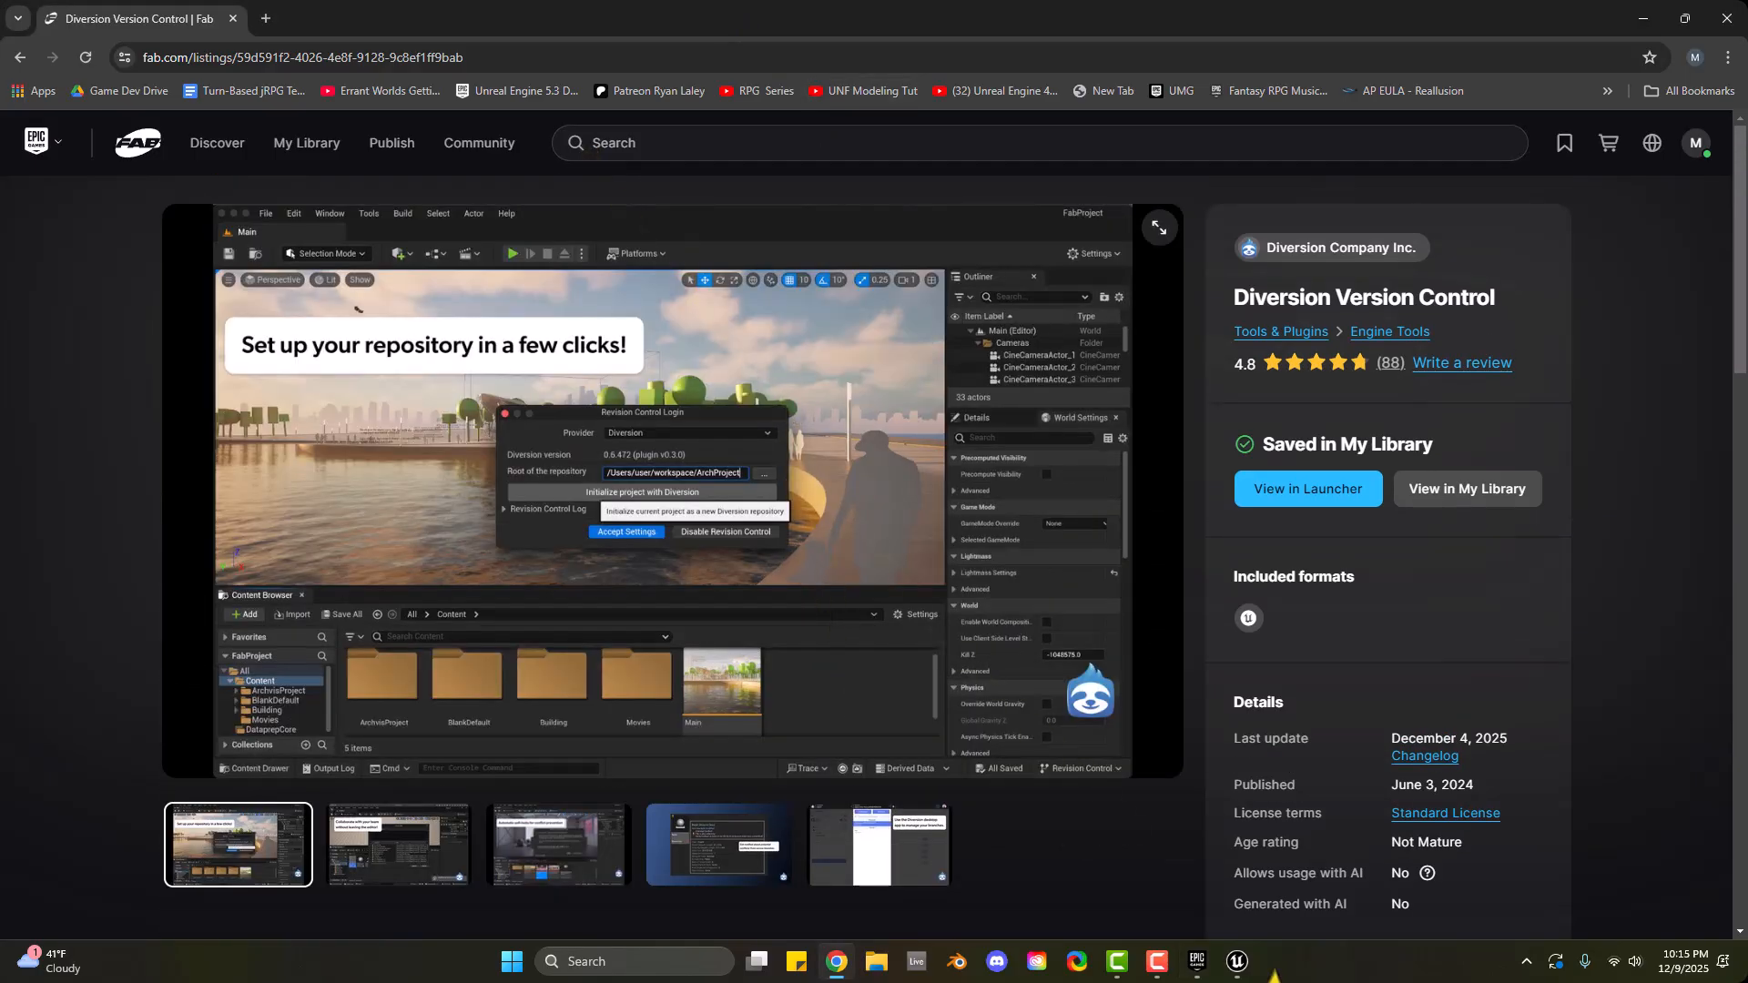
Switch to the Unreal Editor, check the Diversion Version Control plugin in the project's plugin list, and close the list
{"action": "left_click", "coordinate": [1238, 963]}
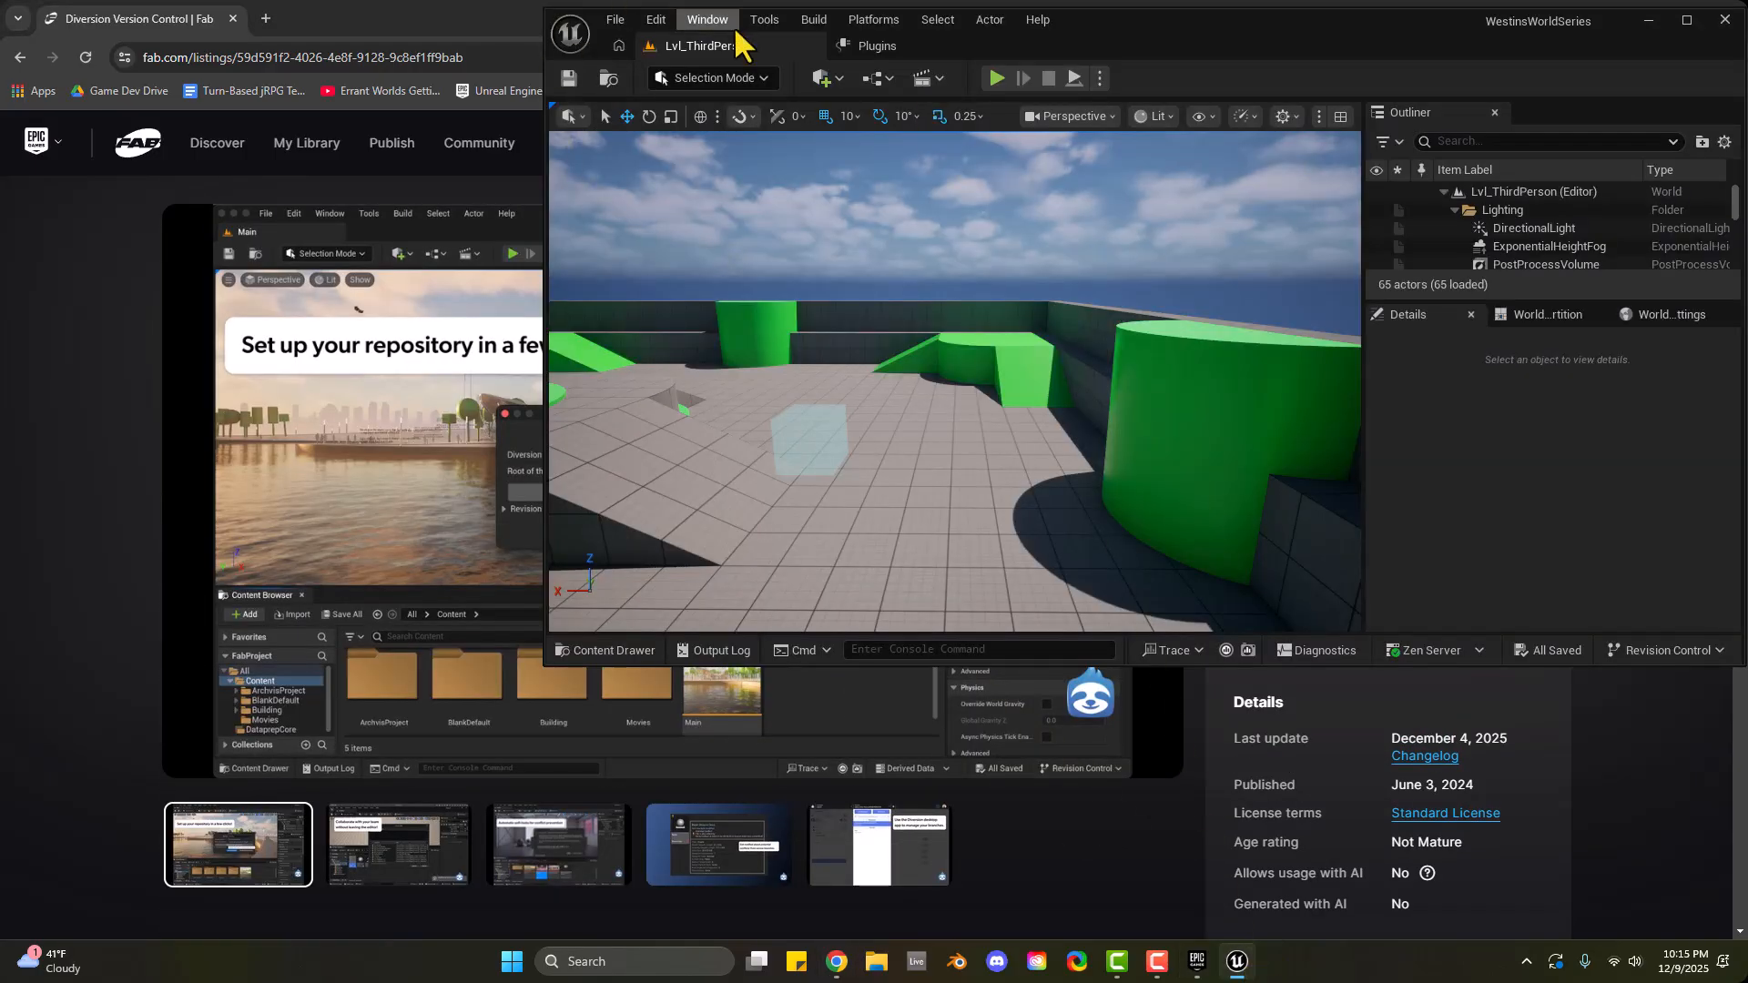
{"action": "left_click", "coordinate": [656, 20]}
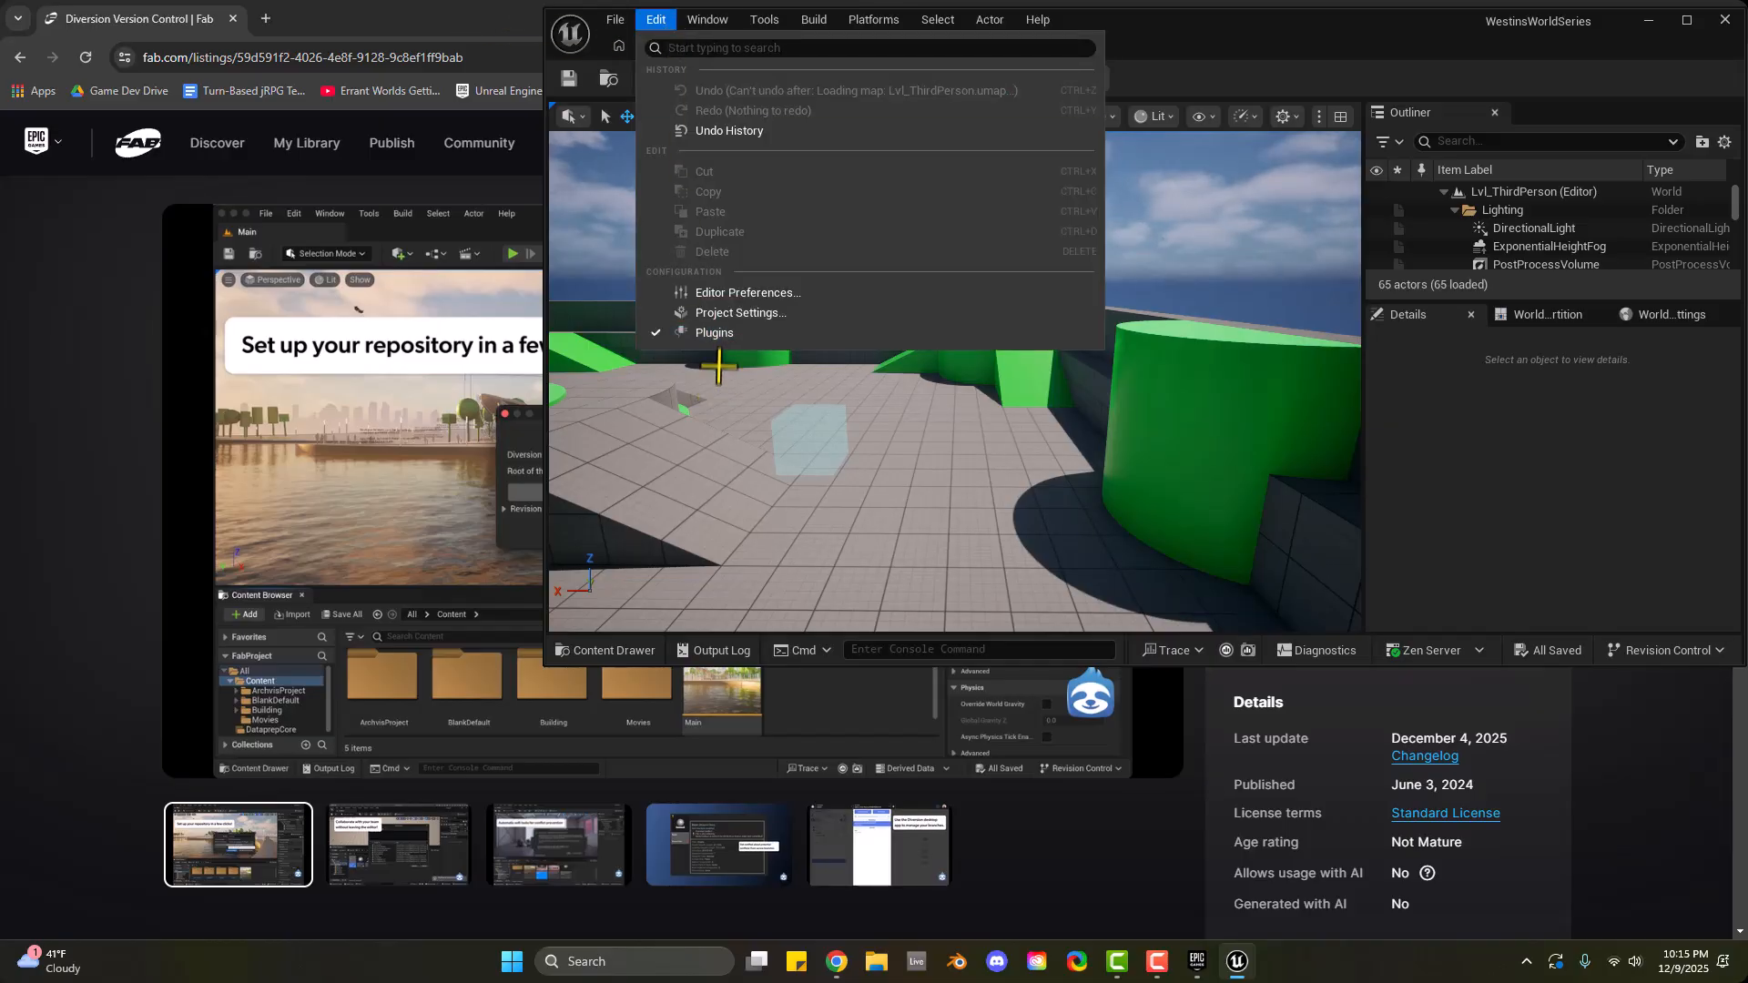
{"action": "left_click", "coordinate": [718, 335]}
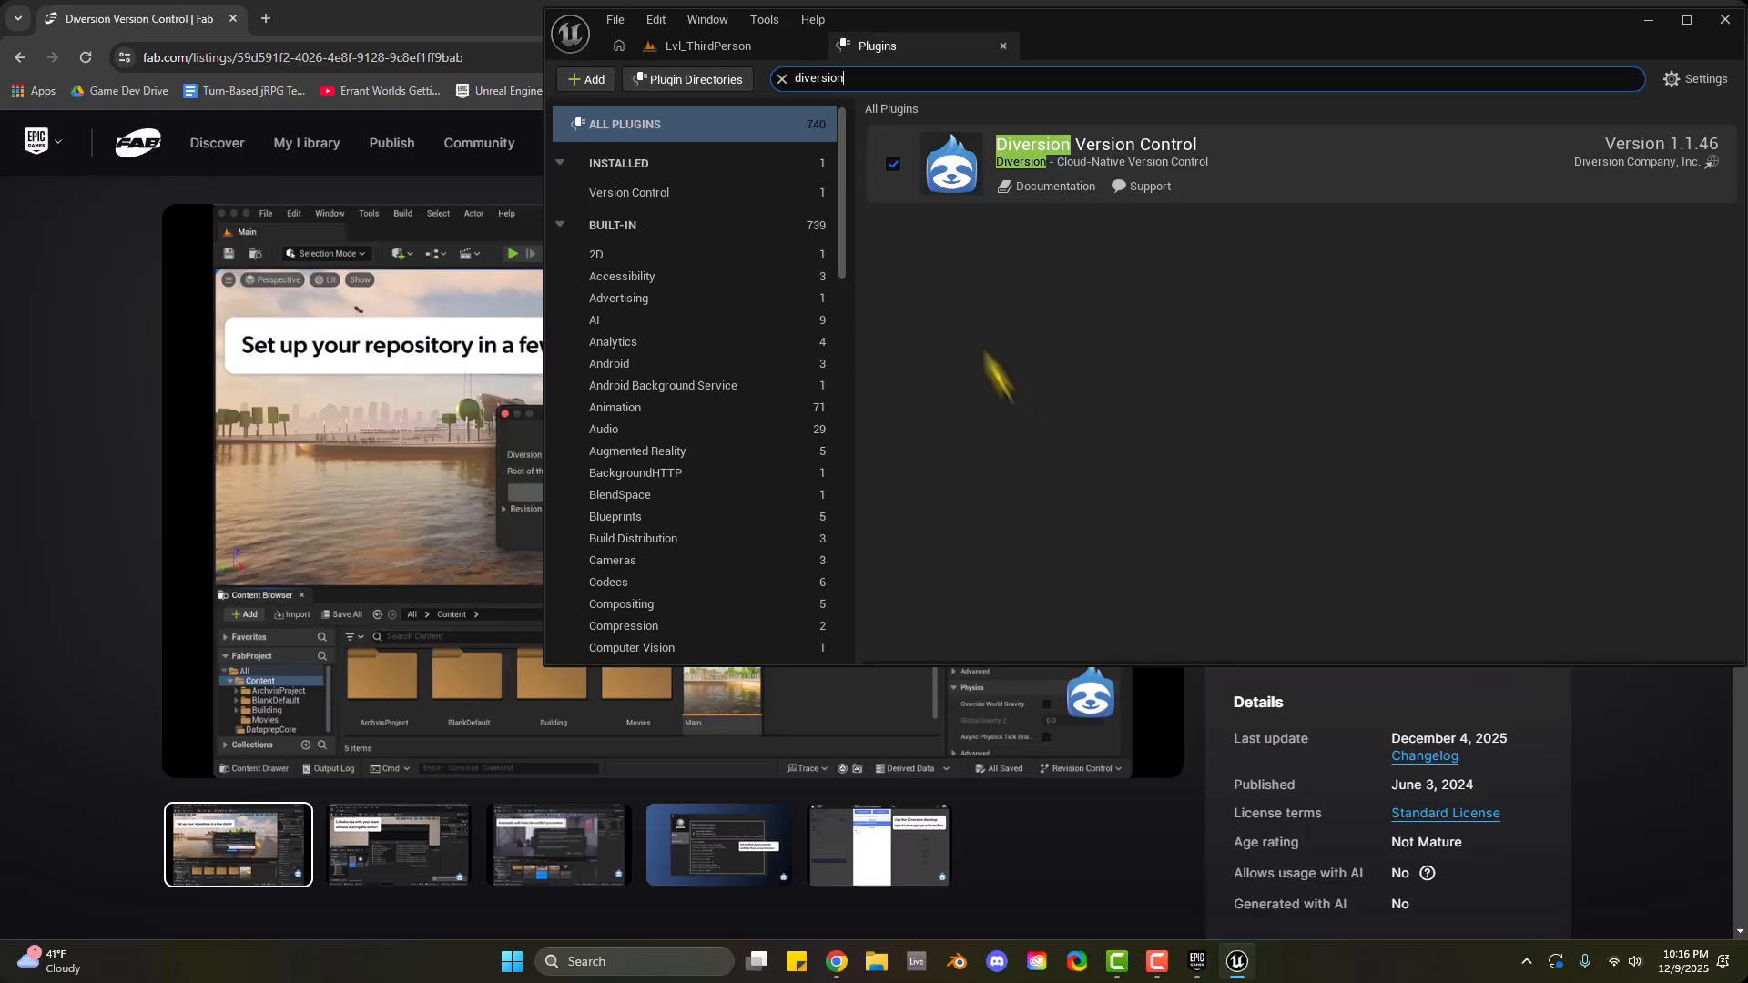
{"action": "left_click", "coordinate": [1002, 46]}
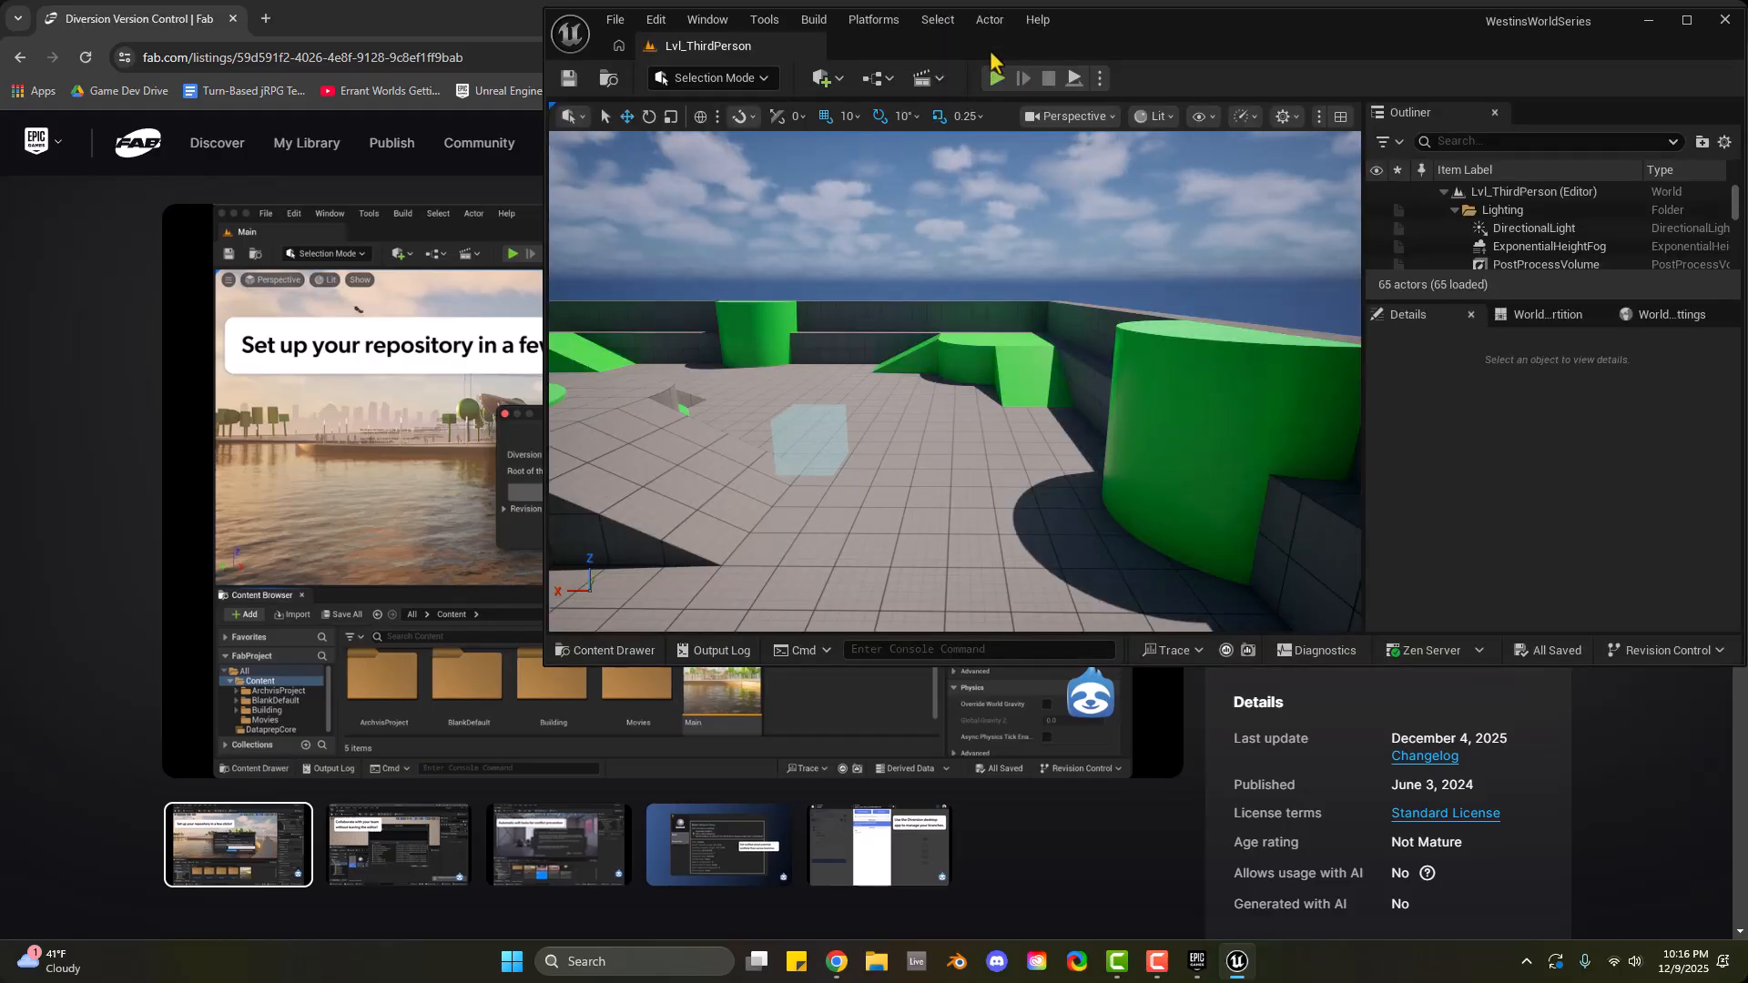
{"action": "left_click", "coordinate": [89, 318]}
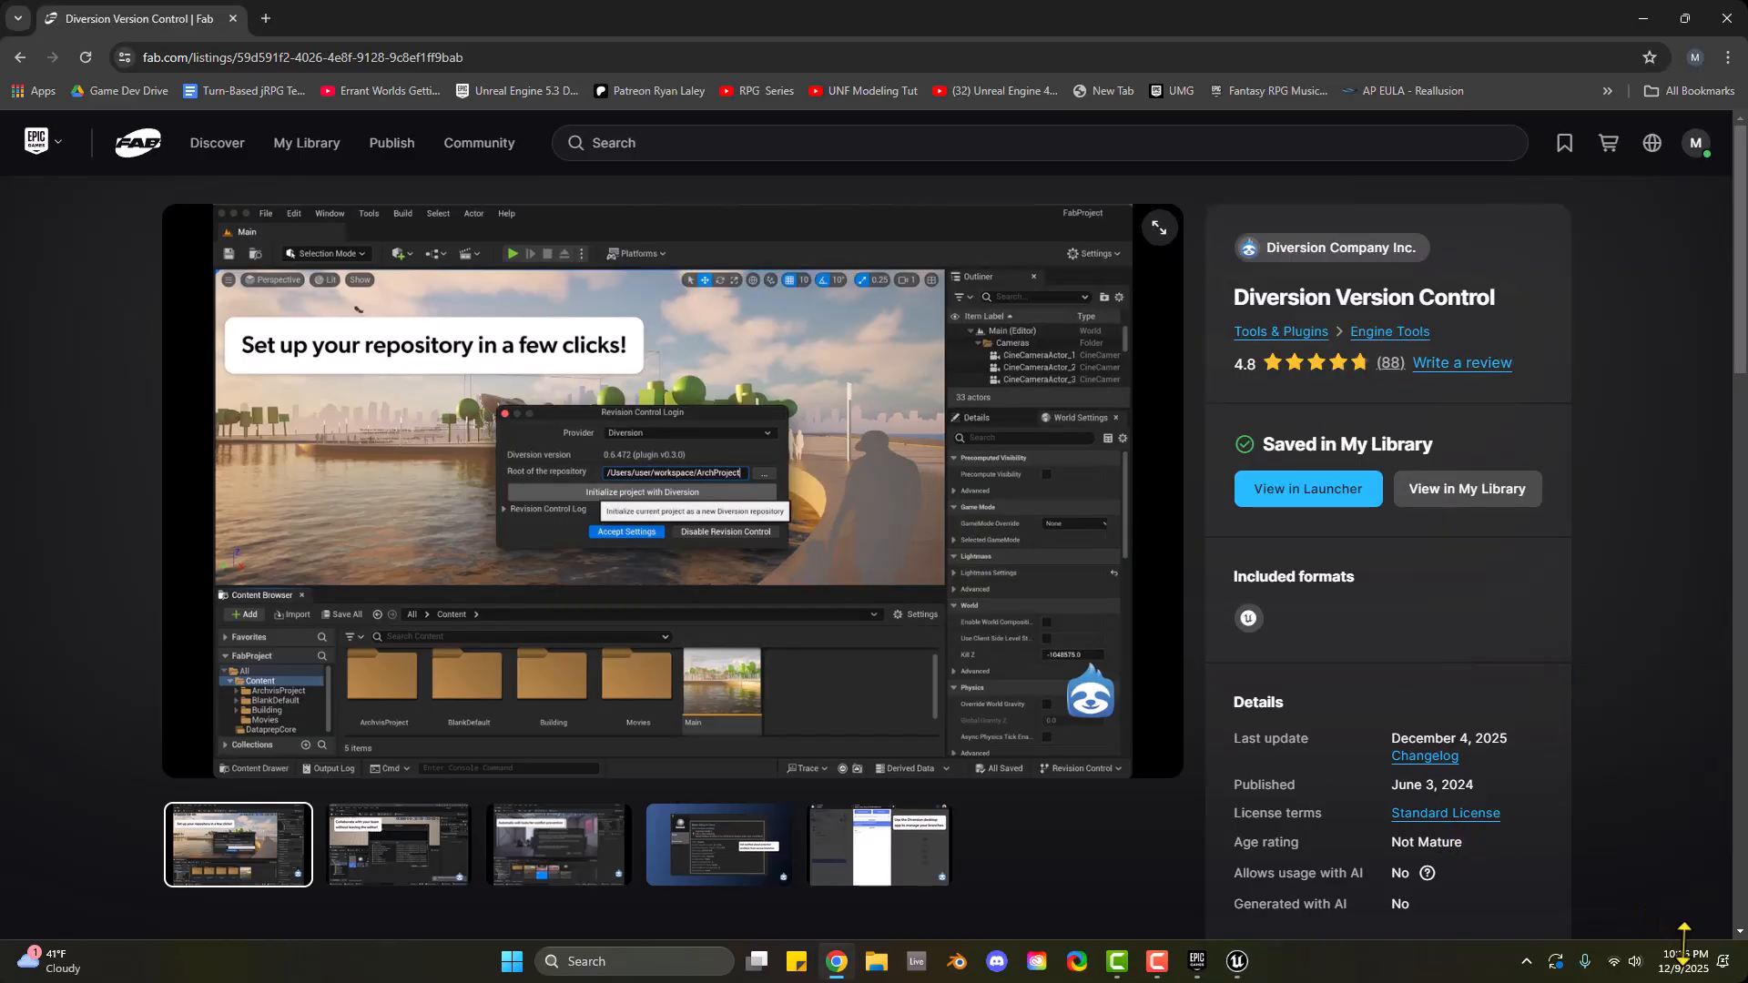
{"action": "scroll", "coordinate": [1556, 808], "scroll_direction": "down", "scroll_amount": 5}
{"action": "scroll", "coordinate": [1555, 808], "scroll_direction": "up", "scroll_amount": 5}
Enlarge the Unreal Editor window, open the revision control login, and set the provider to Diversion
{"action": "left_click", "coordinate": [1236, 961]}
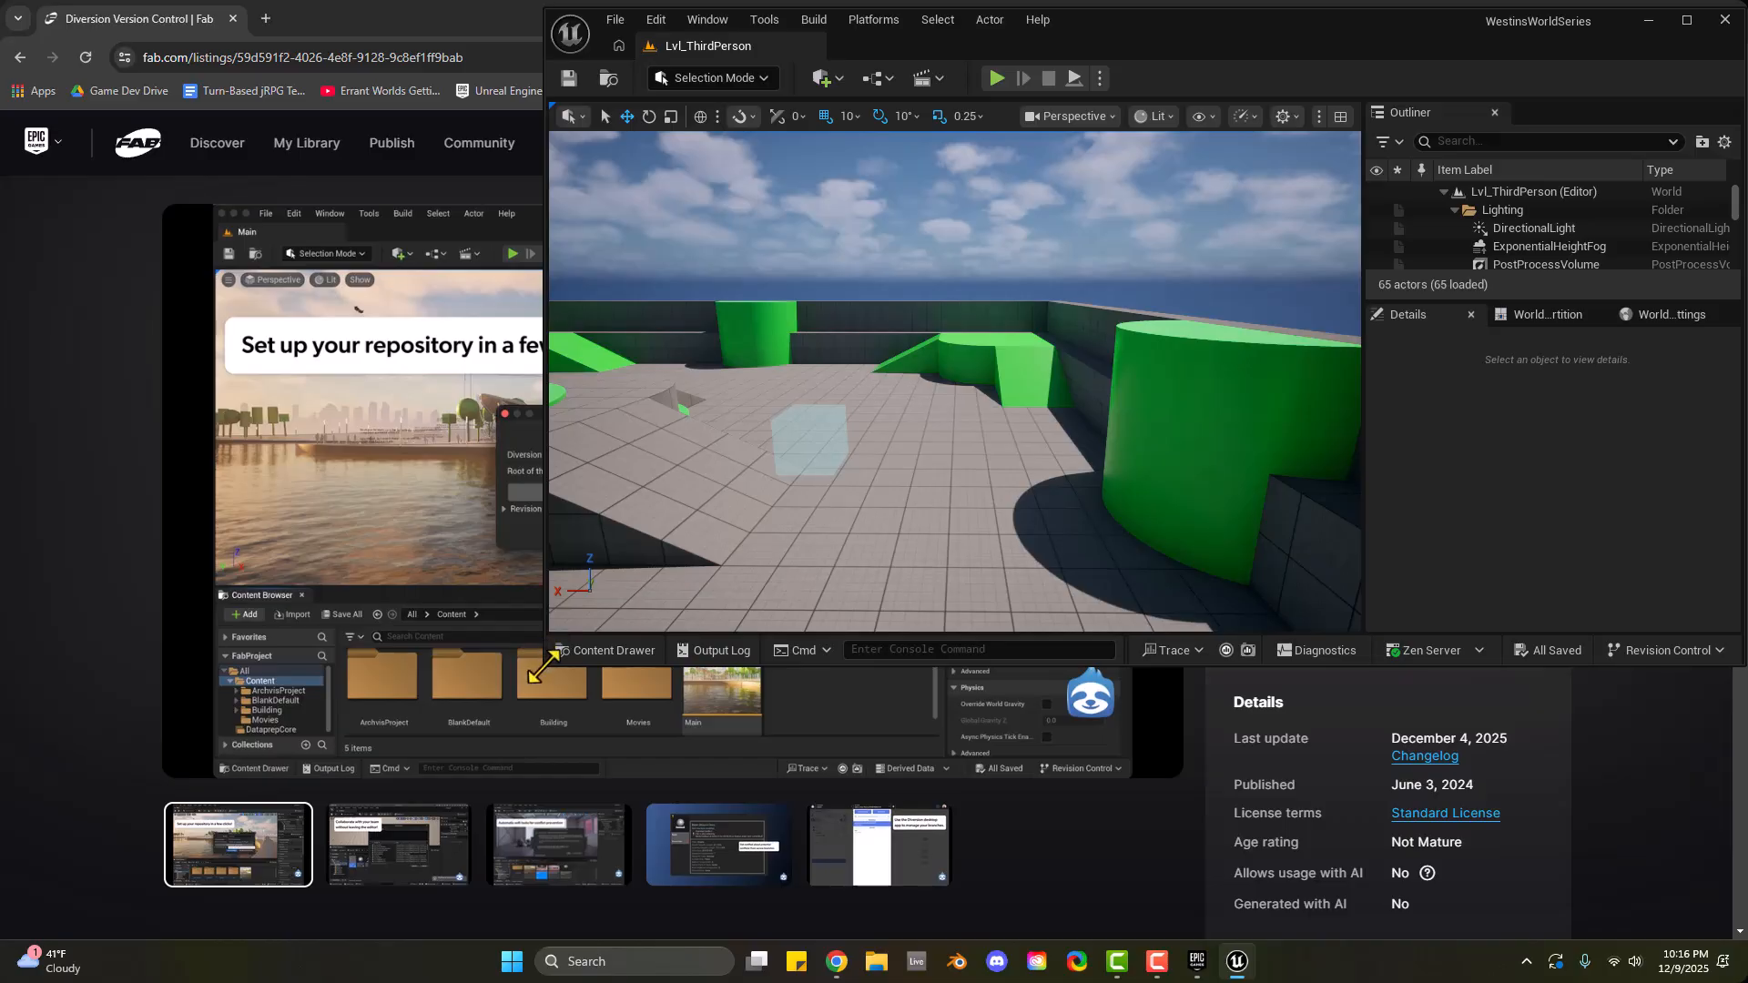
{"action": "left_click_drag", "start_coordinate": [544, 665], "coordinate": [80, 846]}
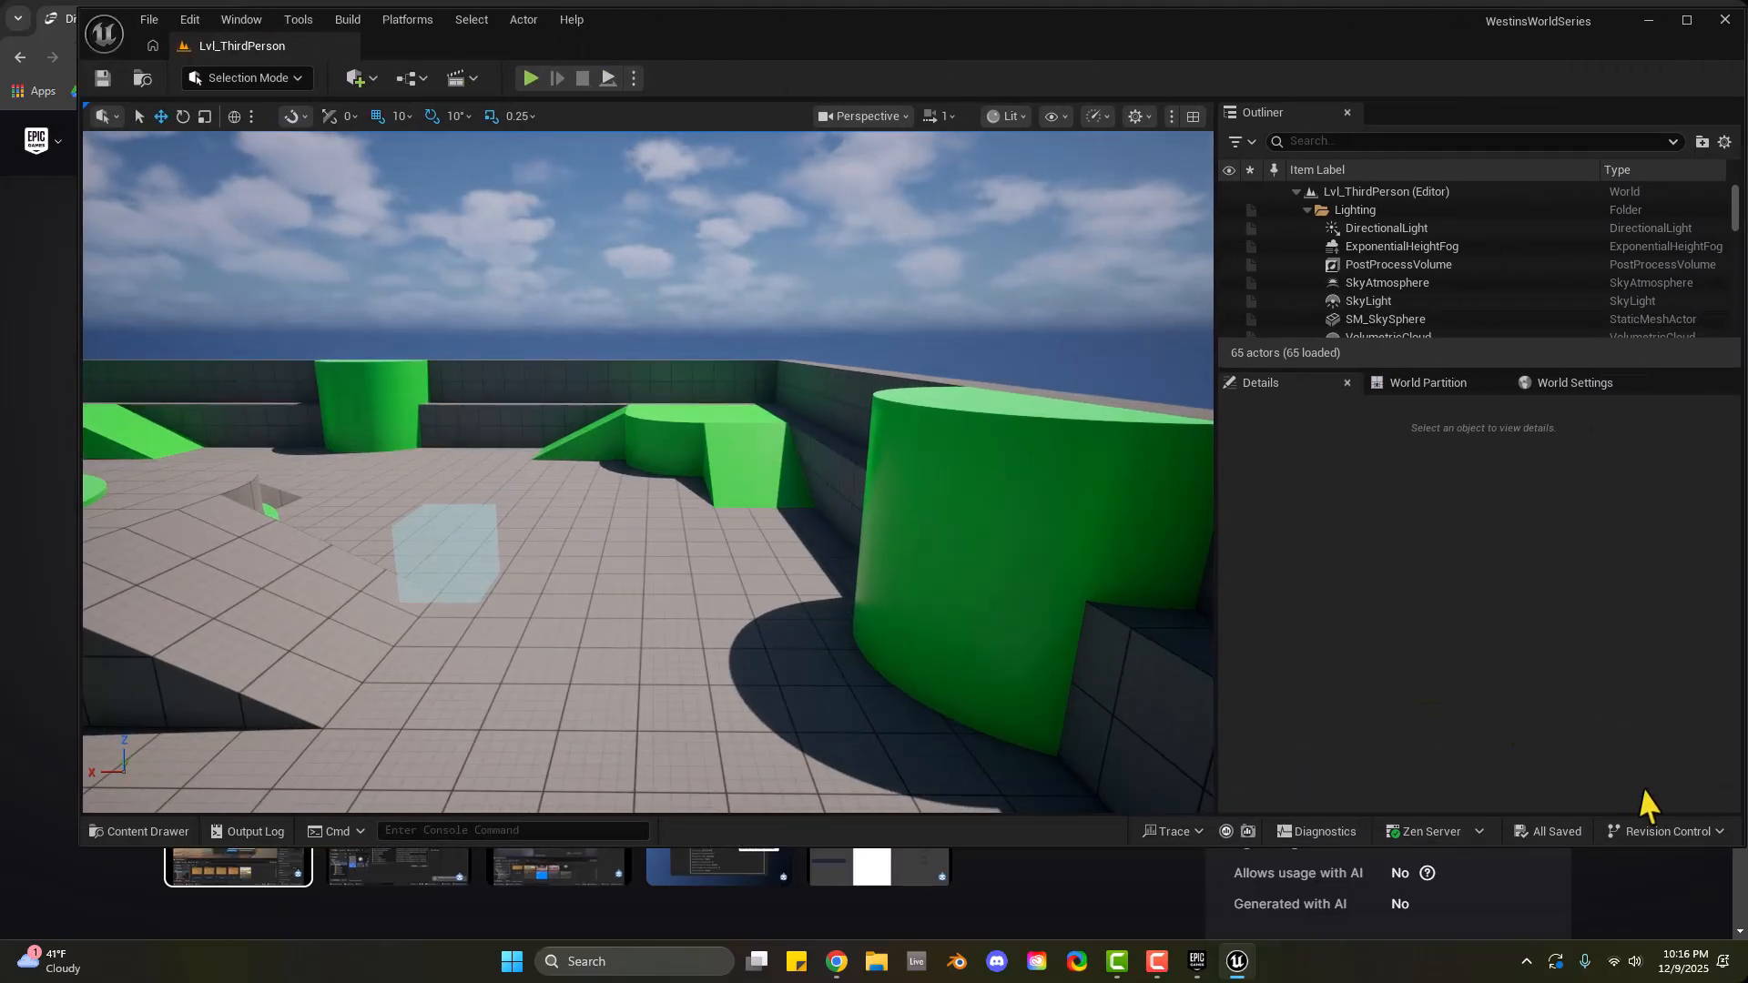
{"action": "left_click", "coordinate": [1684, 832]}
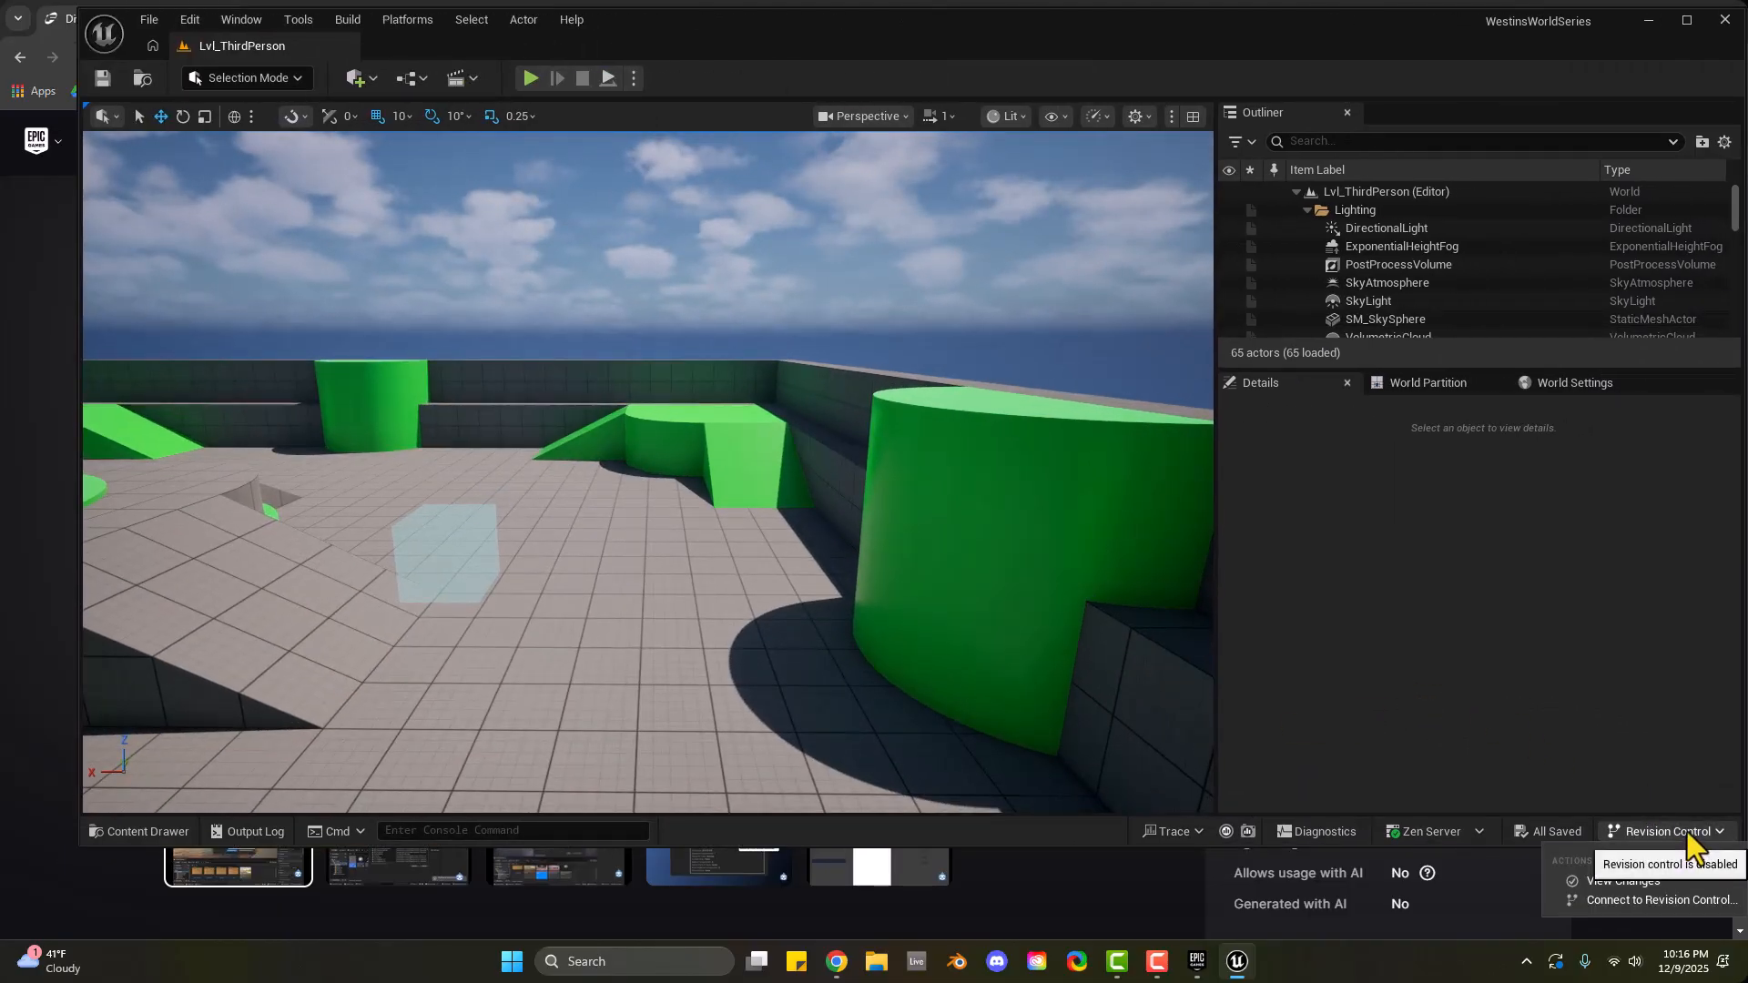
{"action": "left_click", "coordinate": [1685, 906]}
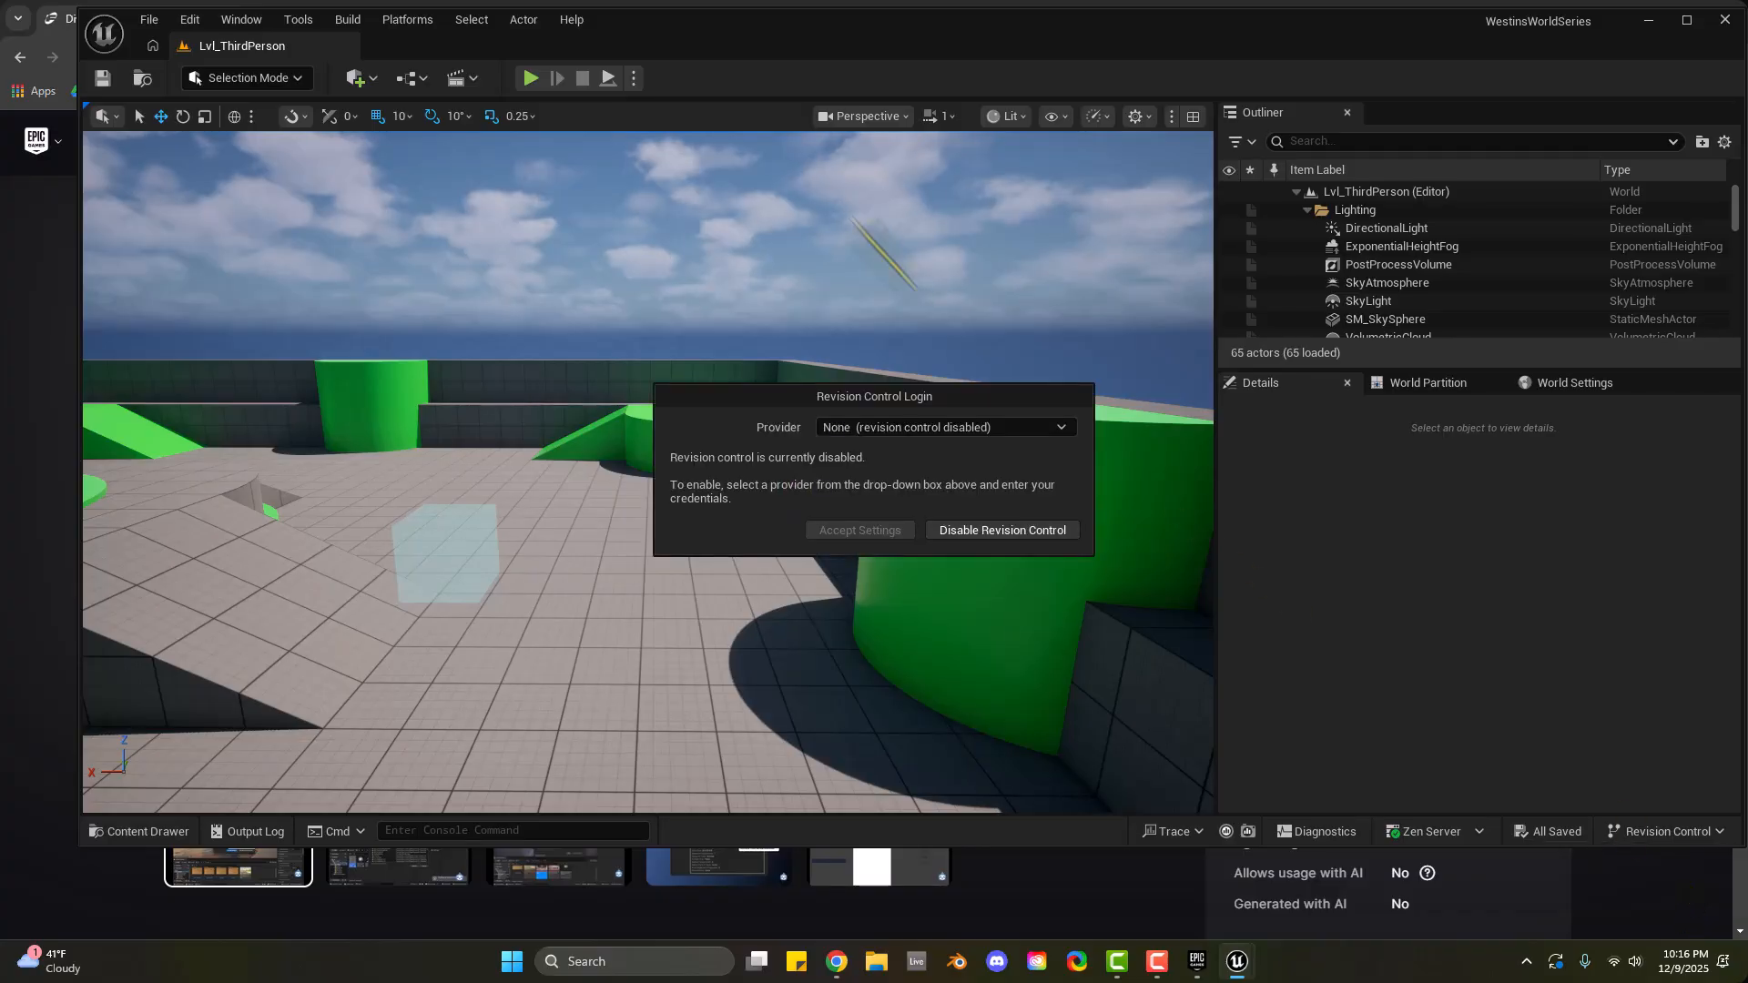
{"action": "left_click", "coordinate": [847, 428]}
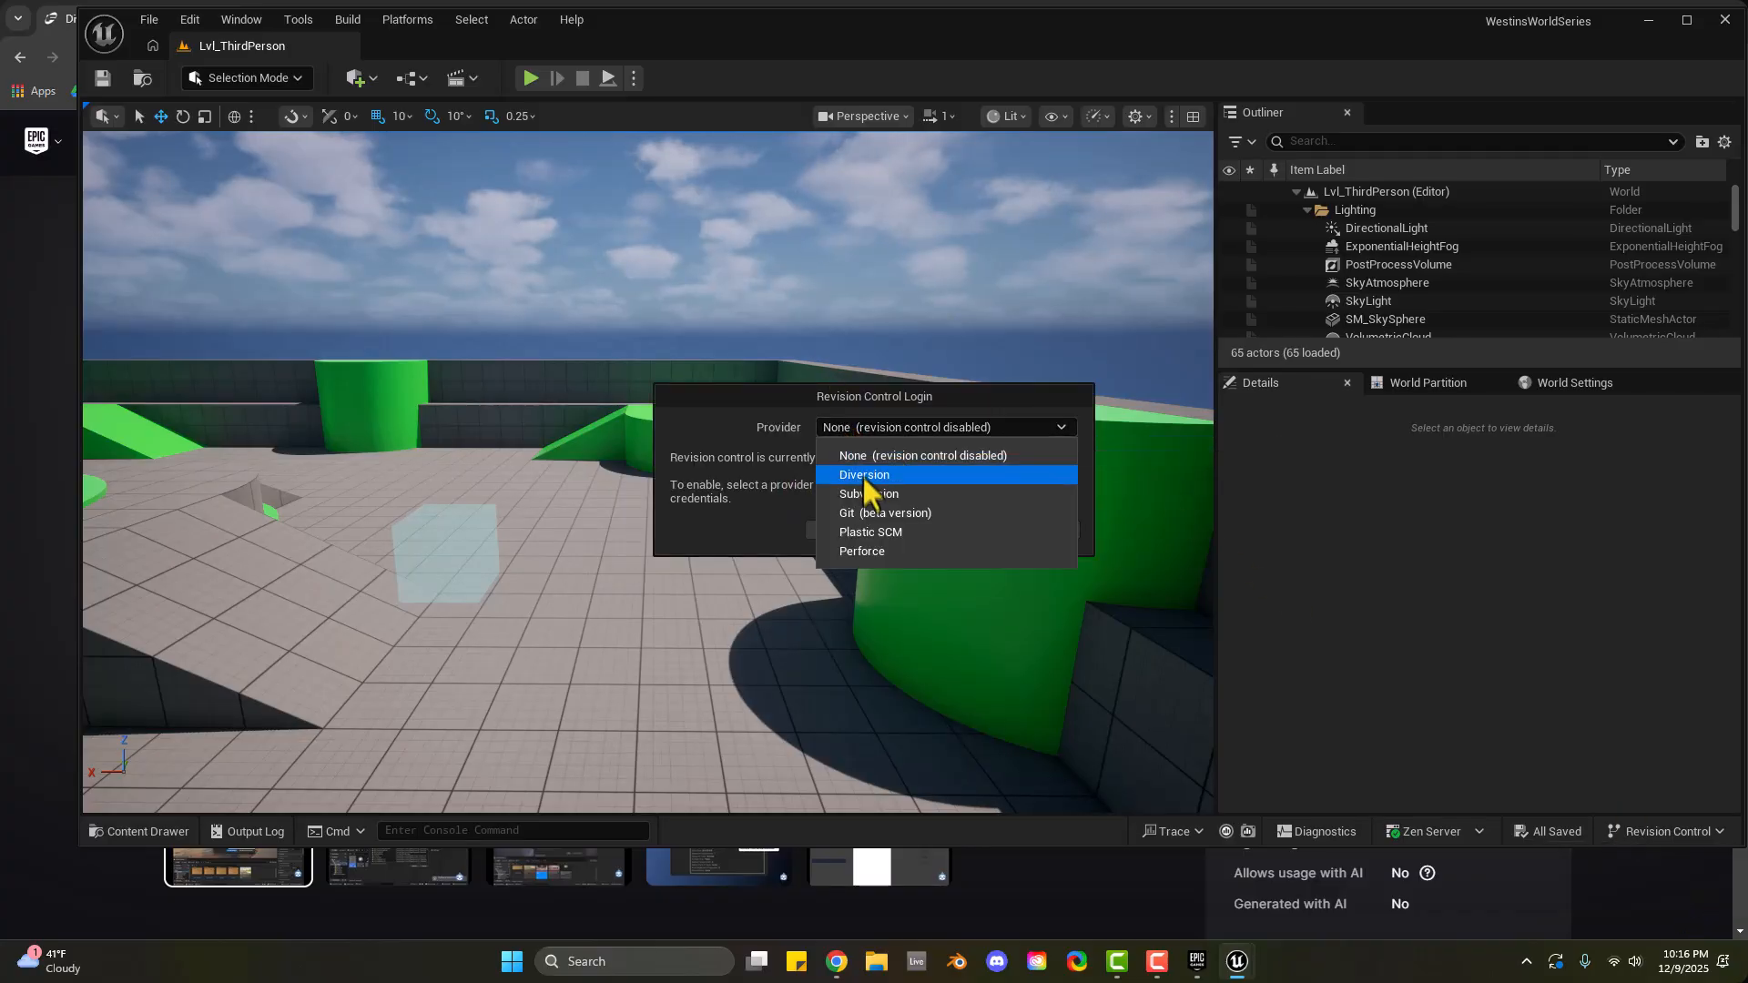
{"action": "left_click", "coordinate": [864, 475]}
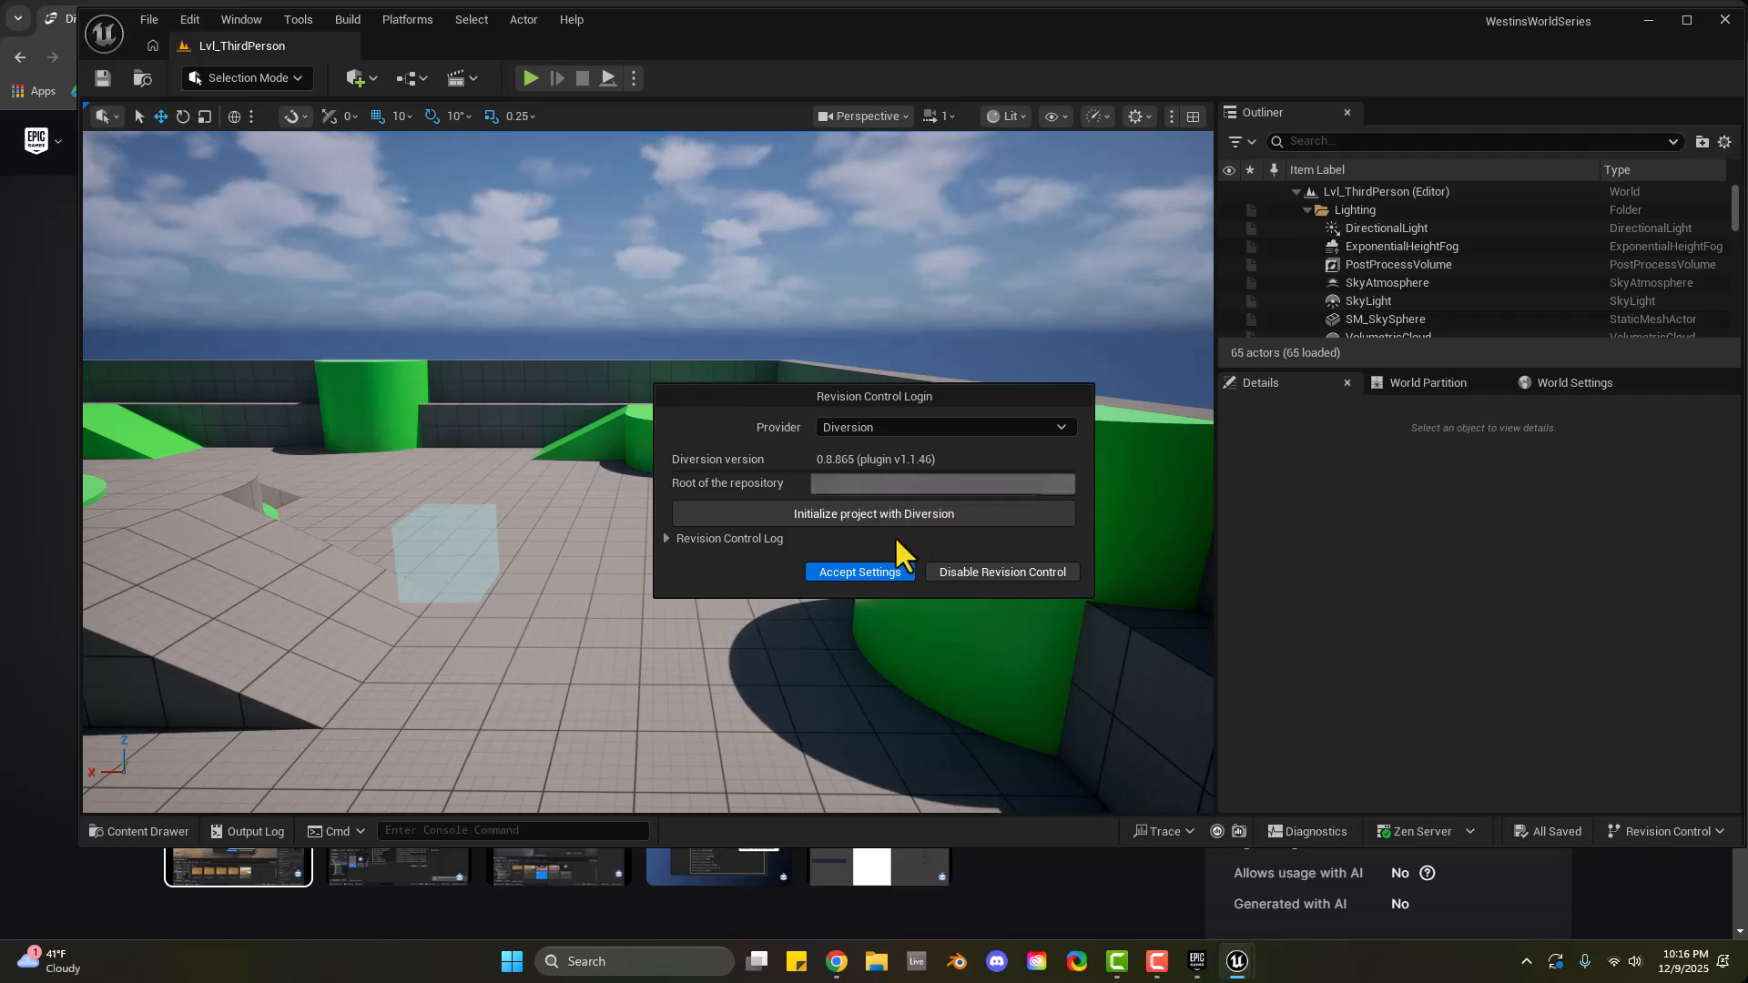
{"action": "left_click", "coordinate": [898, 541]}
{"action": "left_click", "coordinate": [900, 542]}
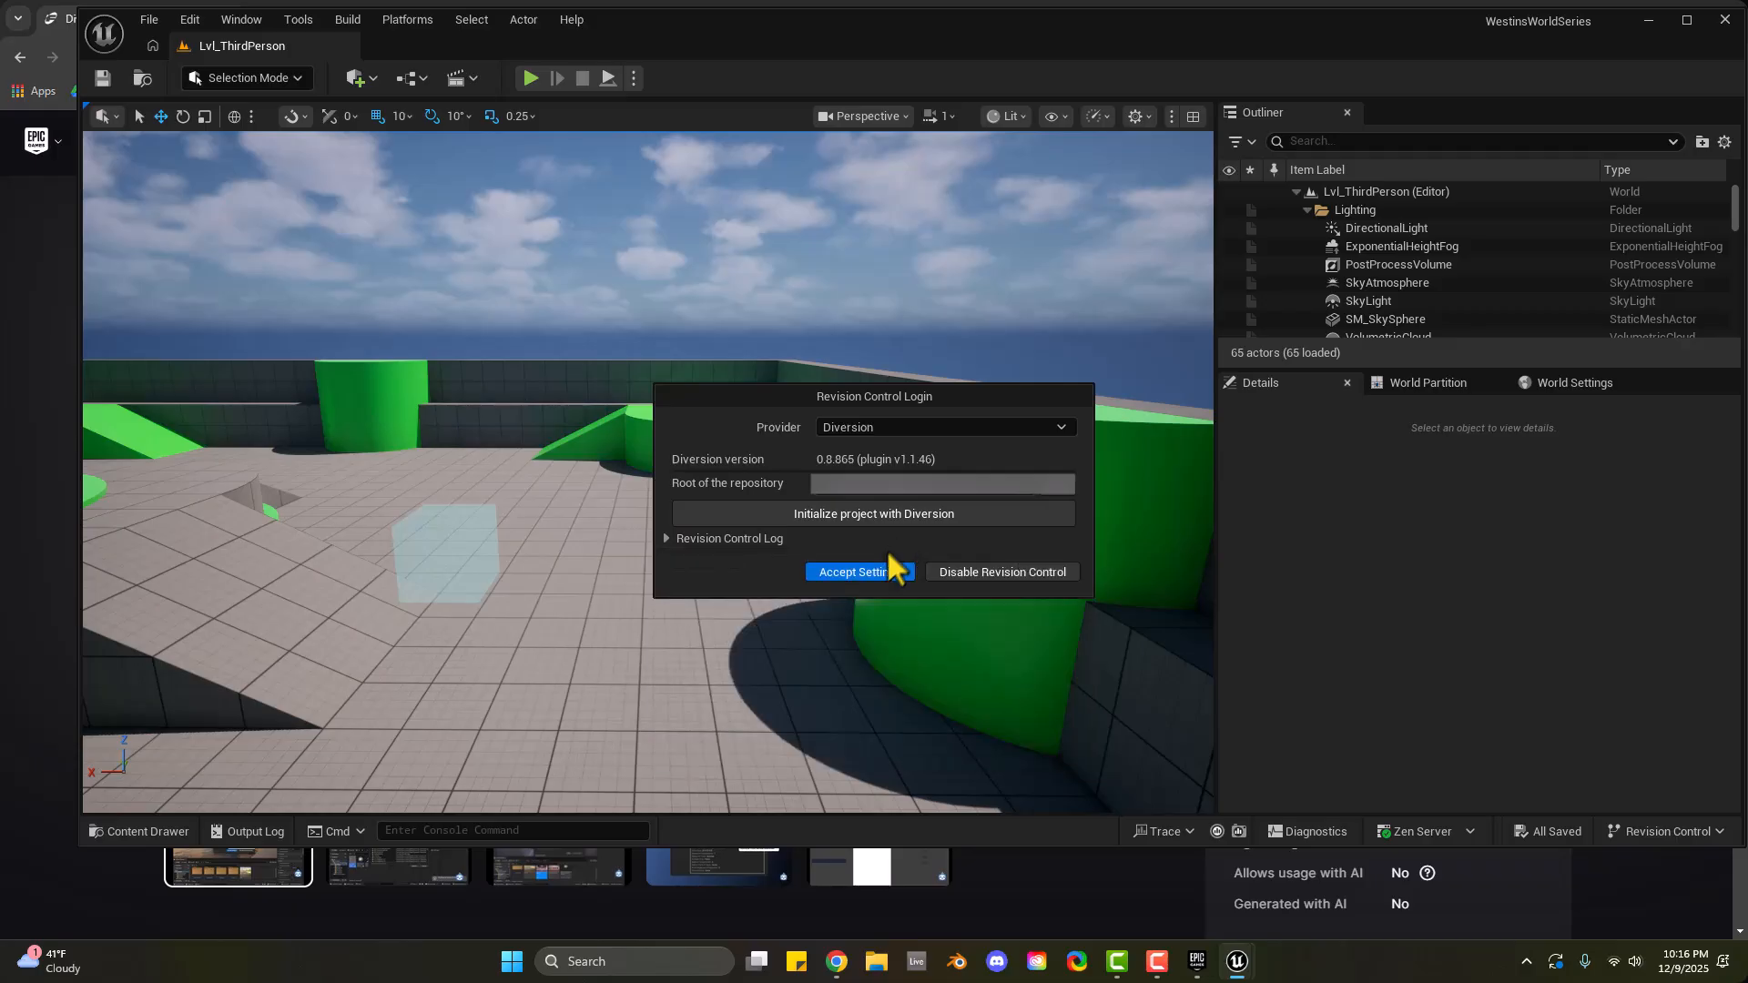
{"action": "left_click", "coordinate": [879, 571]}
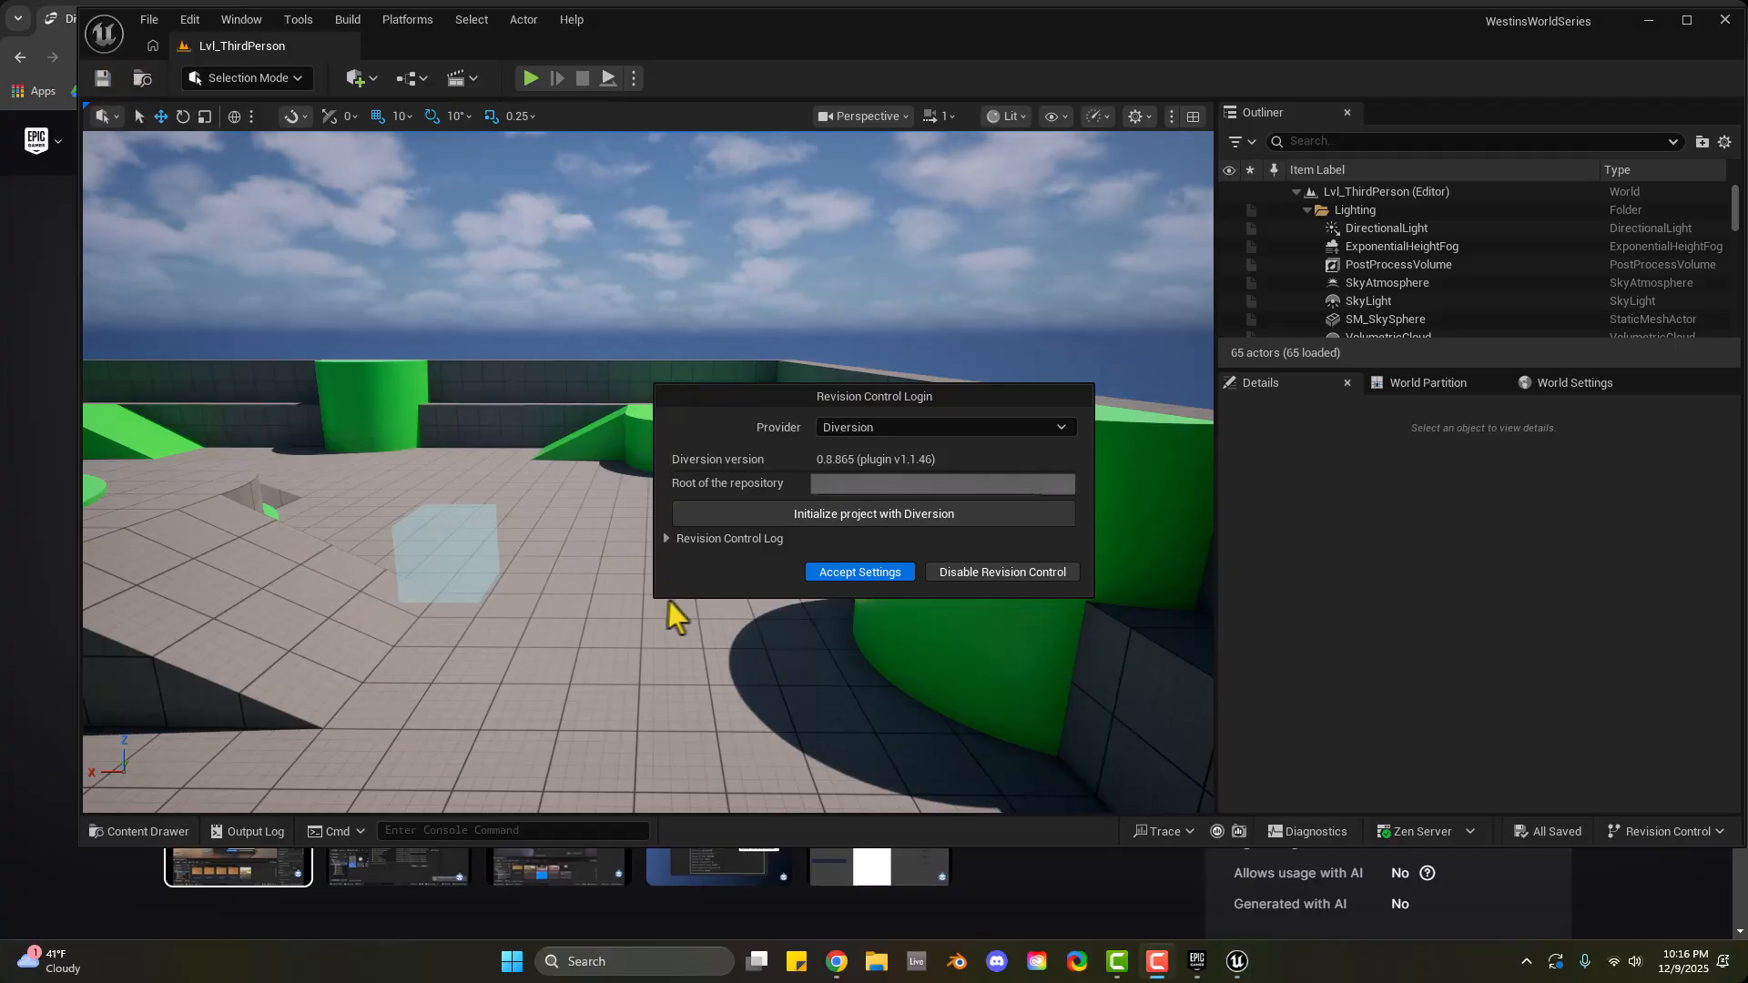
Search the web in Chrome for "diversion unreal engine" and look over the "Getting Started with Diversion and Unreal Engine 5 (2025)" article
{"action": "mouse_move", "coordinate": [846, 964]}
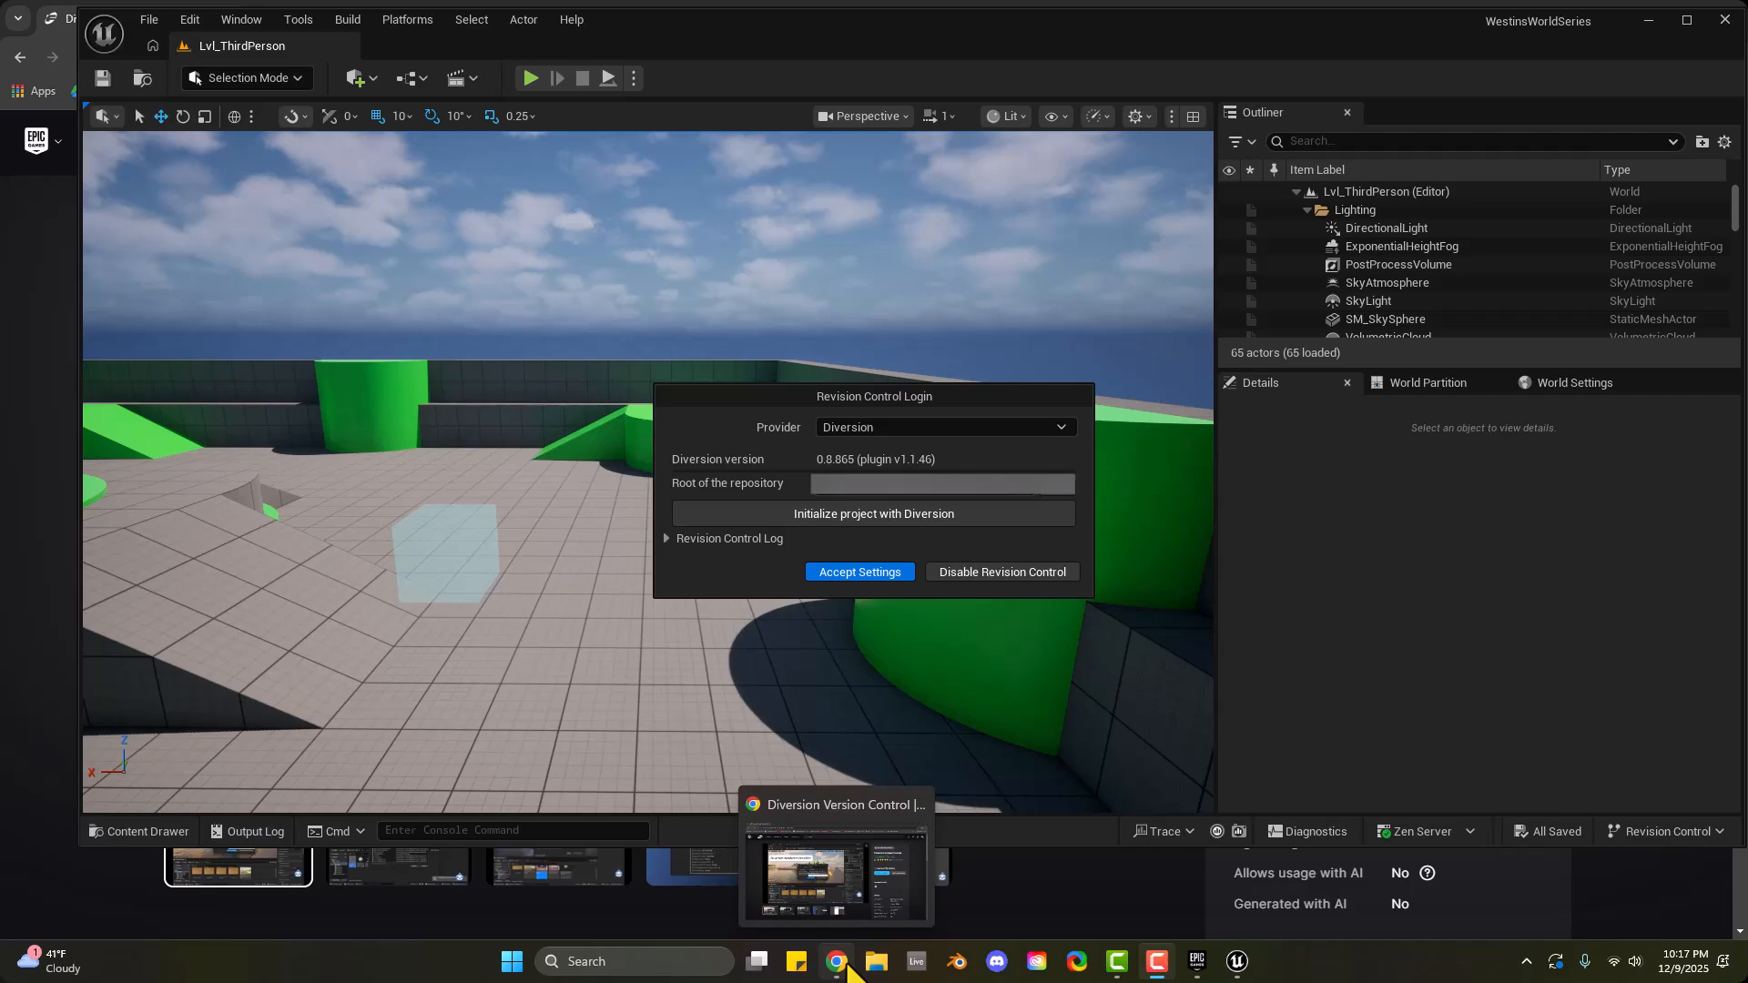
{"action": "left_click", "coordinate": [845, 963]}
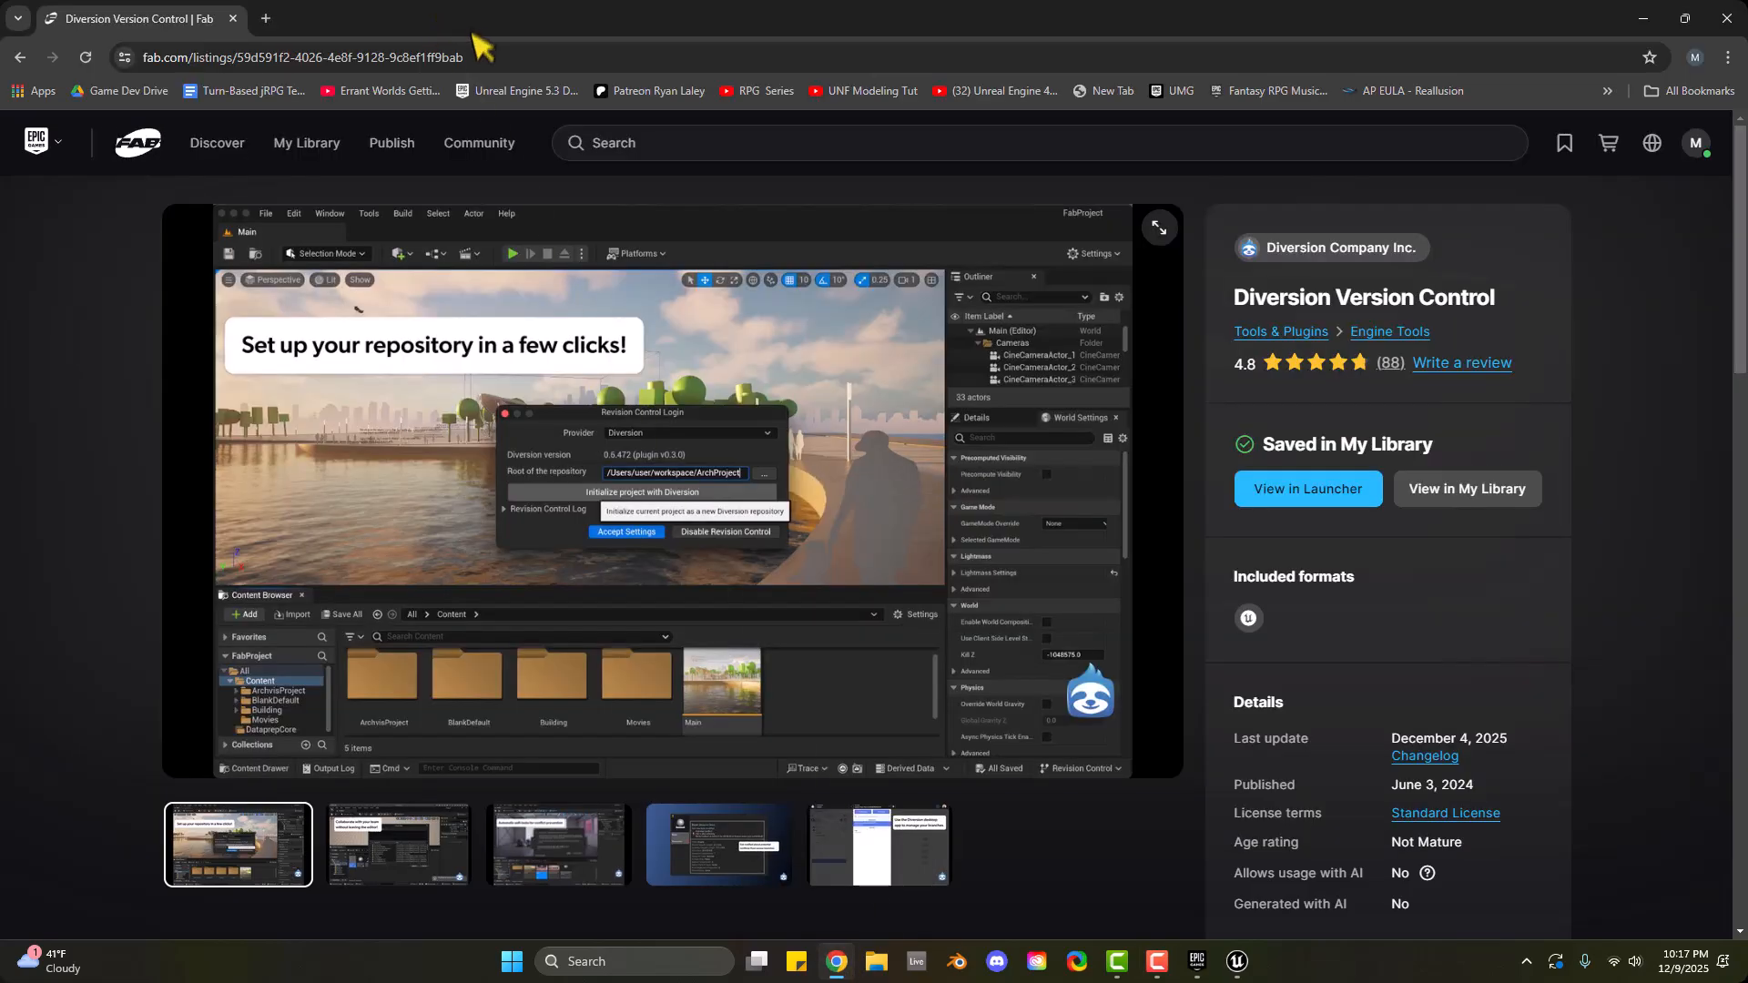
{"action": "left_click", "coordinate": [266, 20]}
{"action": "type", "text": "diversion"}
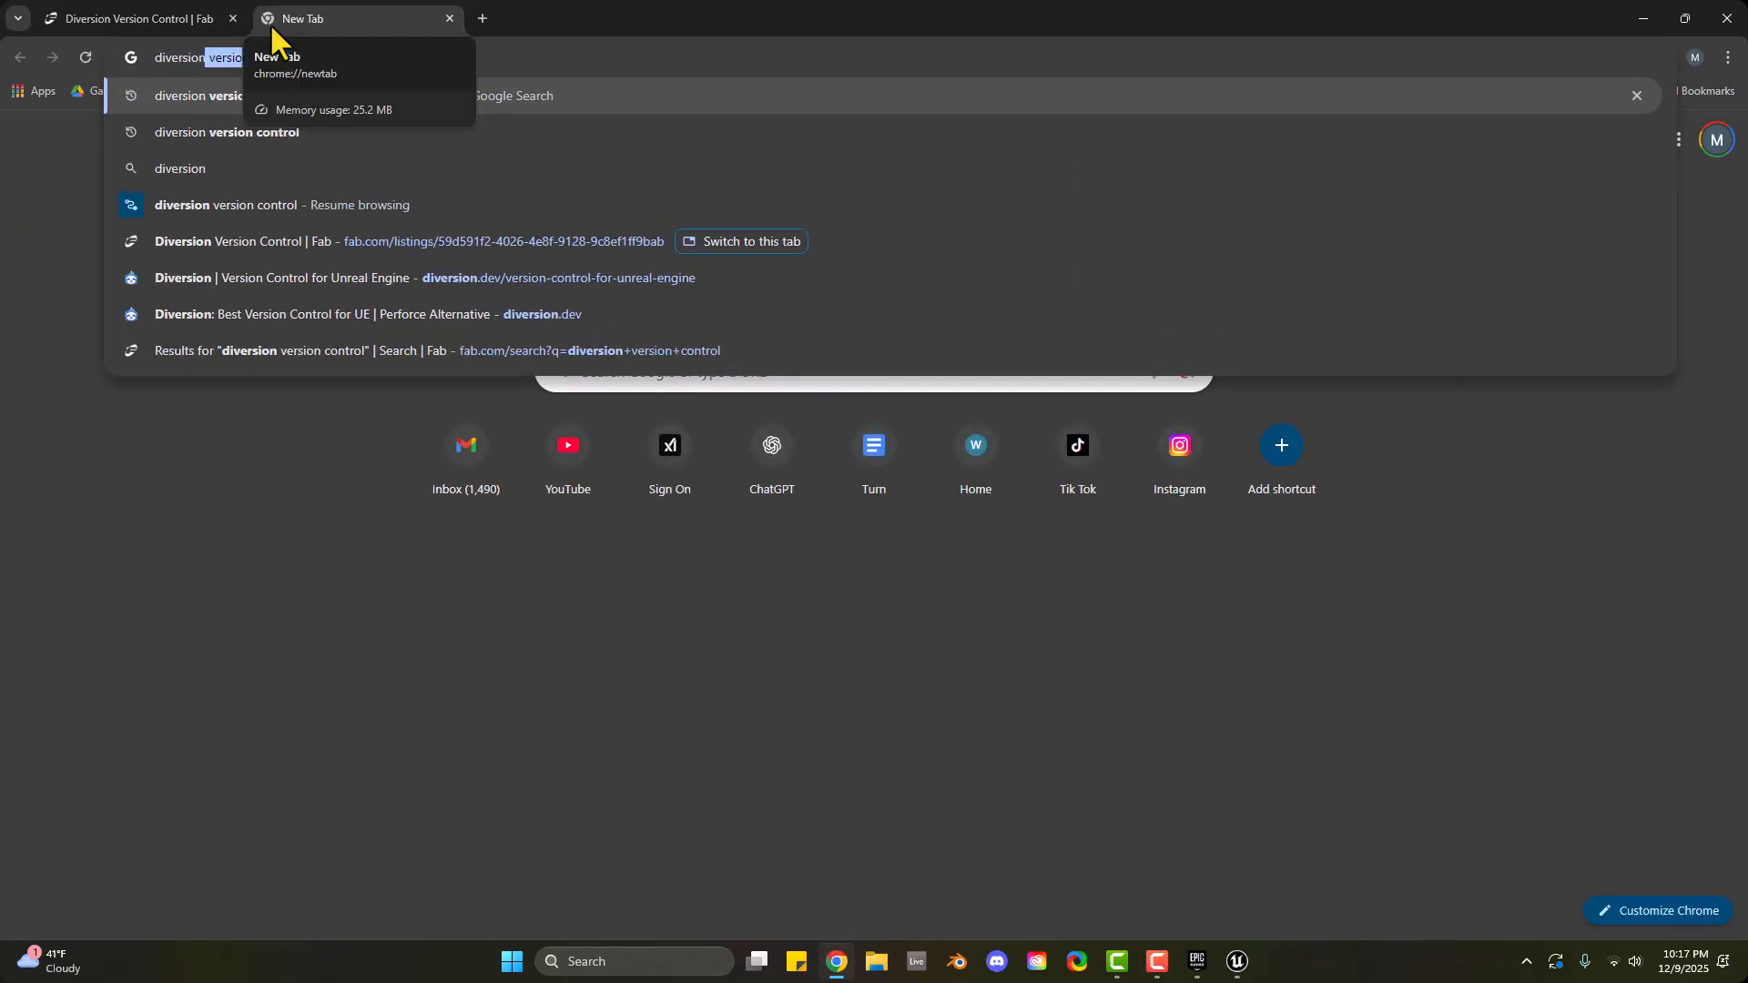
{"action": "type", "text": " unreal engine"}
{"action": "key", "text": "Return"}
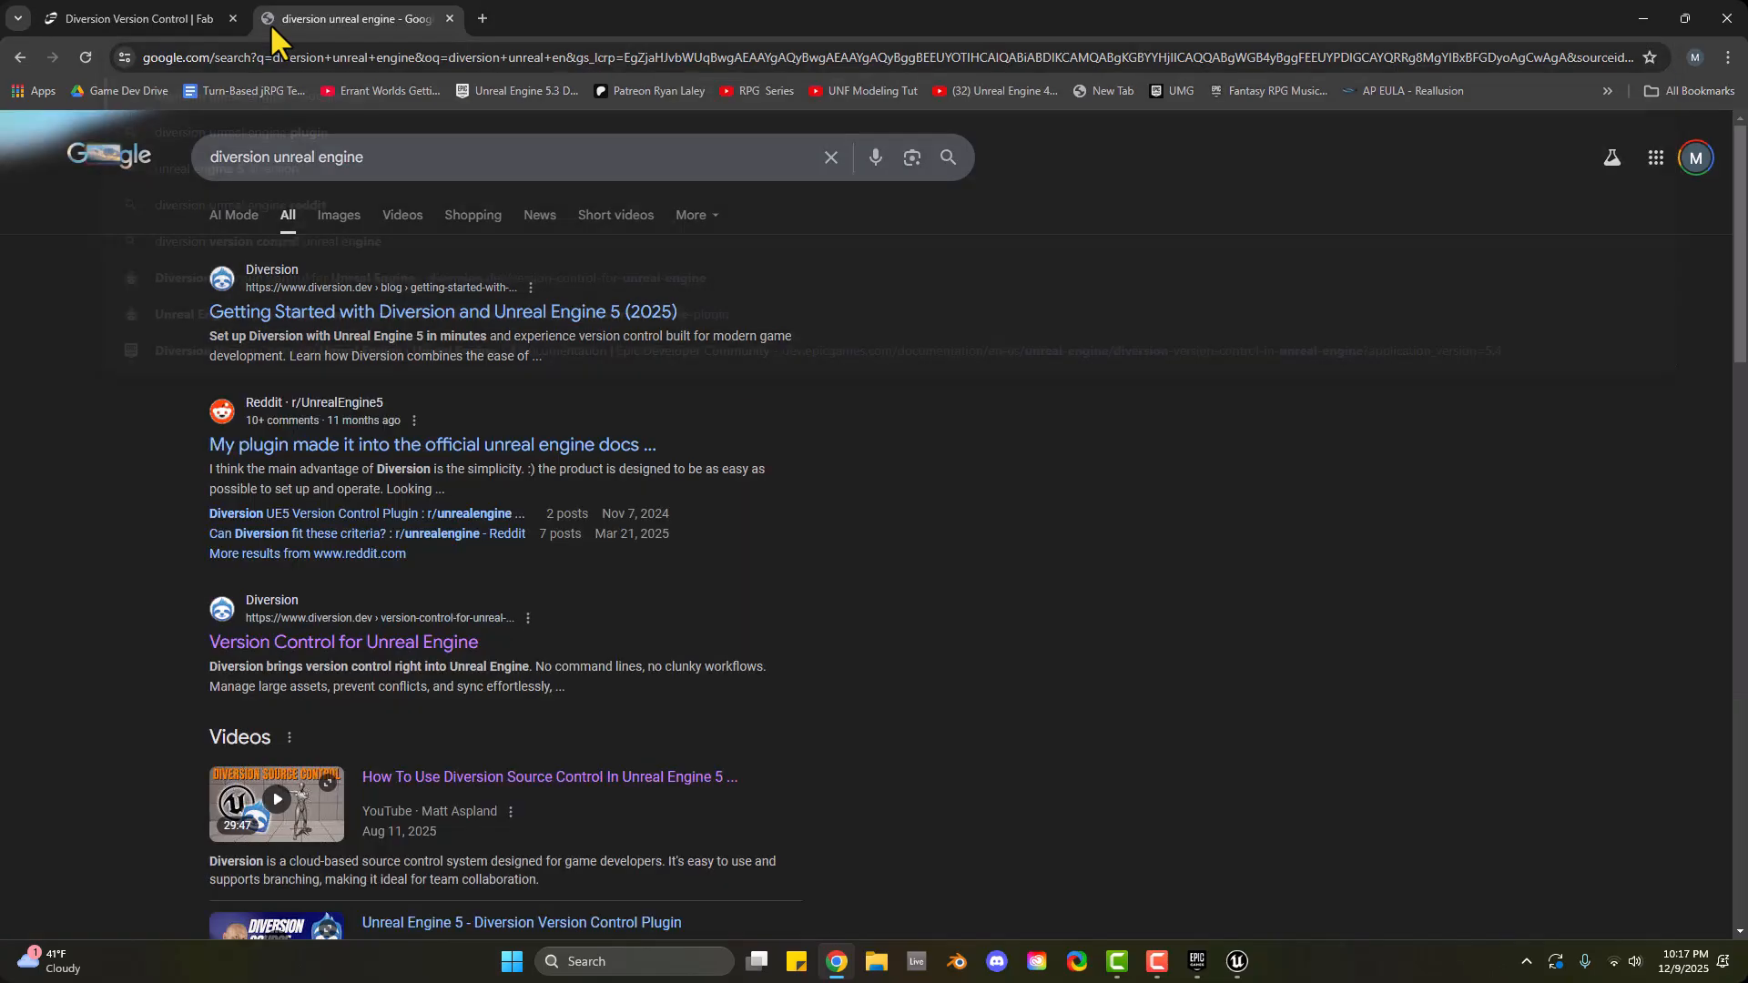
{"action": "left_click", "coordinate": [383, 311]}
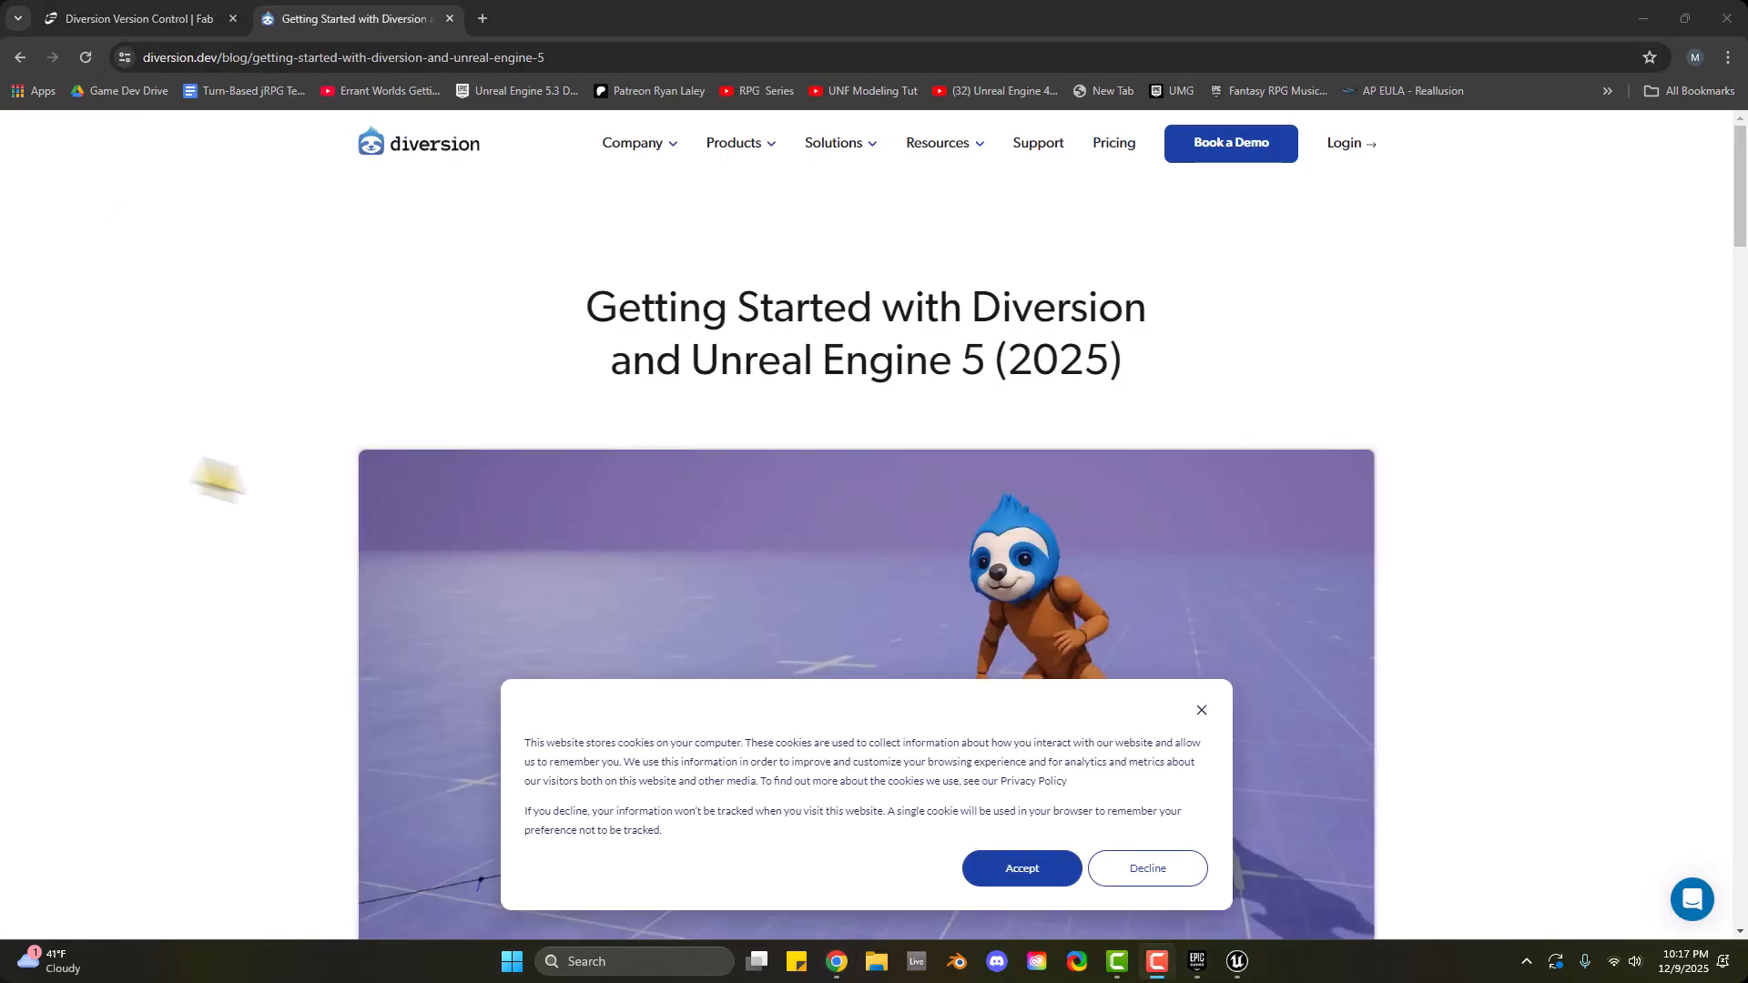
{"action": "left_click", "coordinate": [1220, 708]}
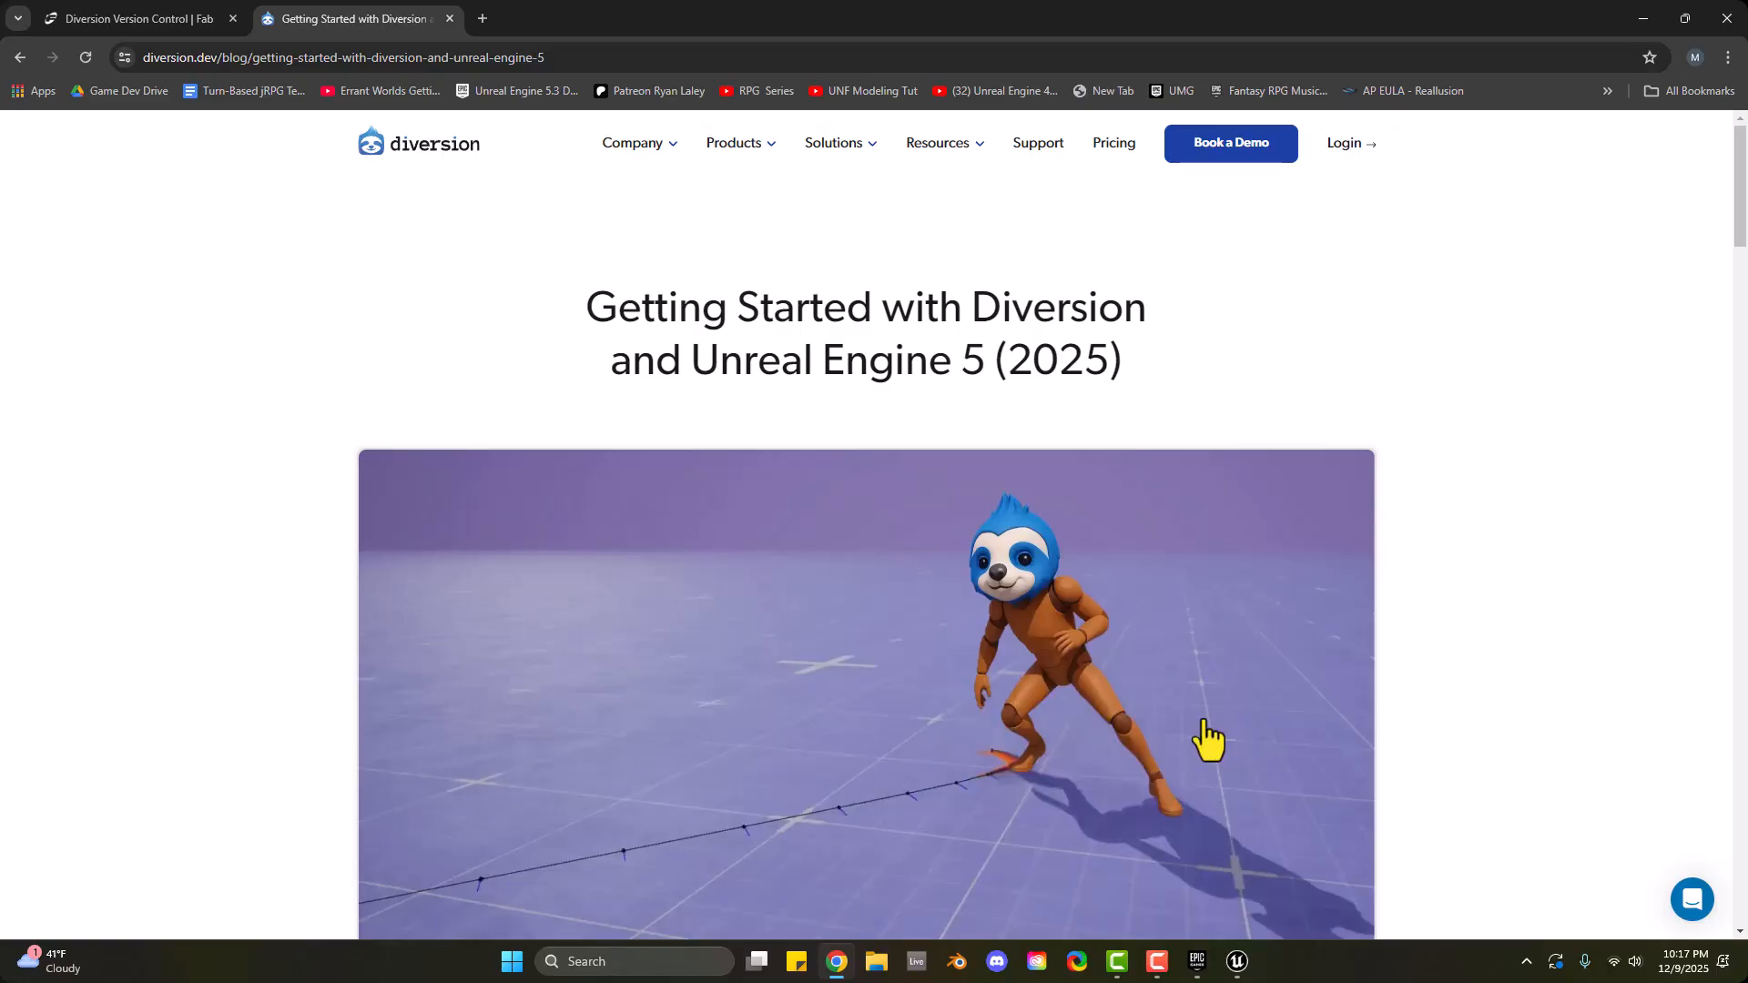
{"action": "scroll", "coordinate": [1110, 524], "scroll_direction": "down", "scroll_amount": 8}
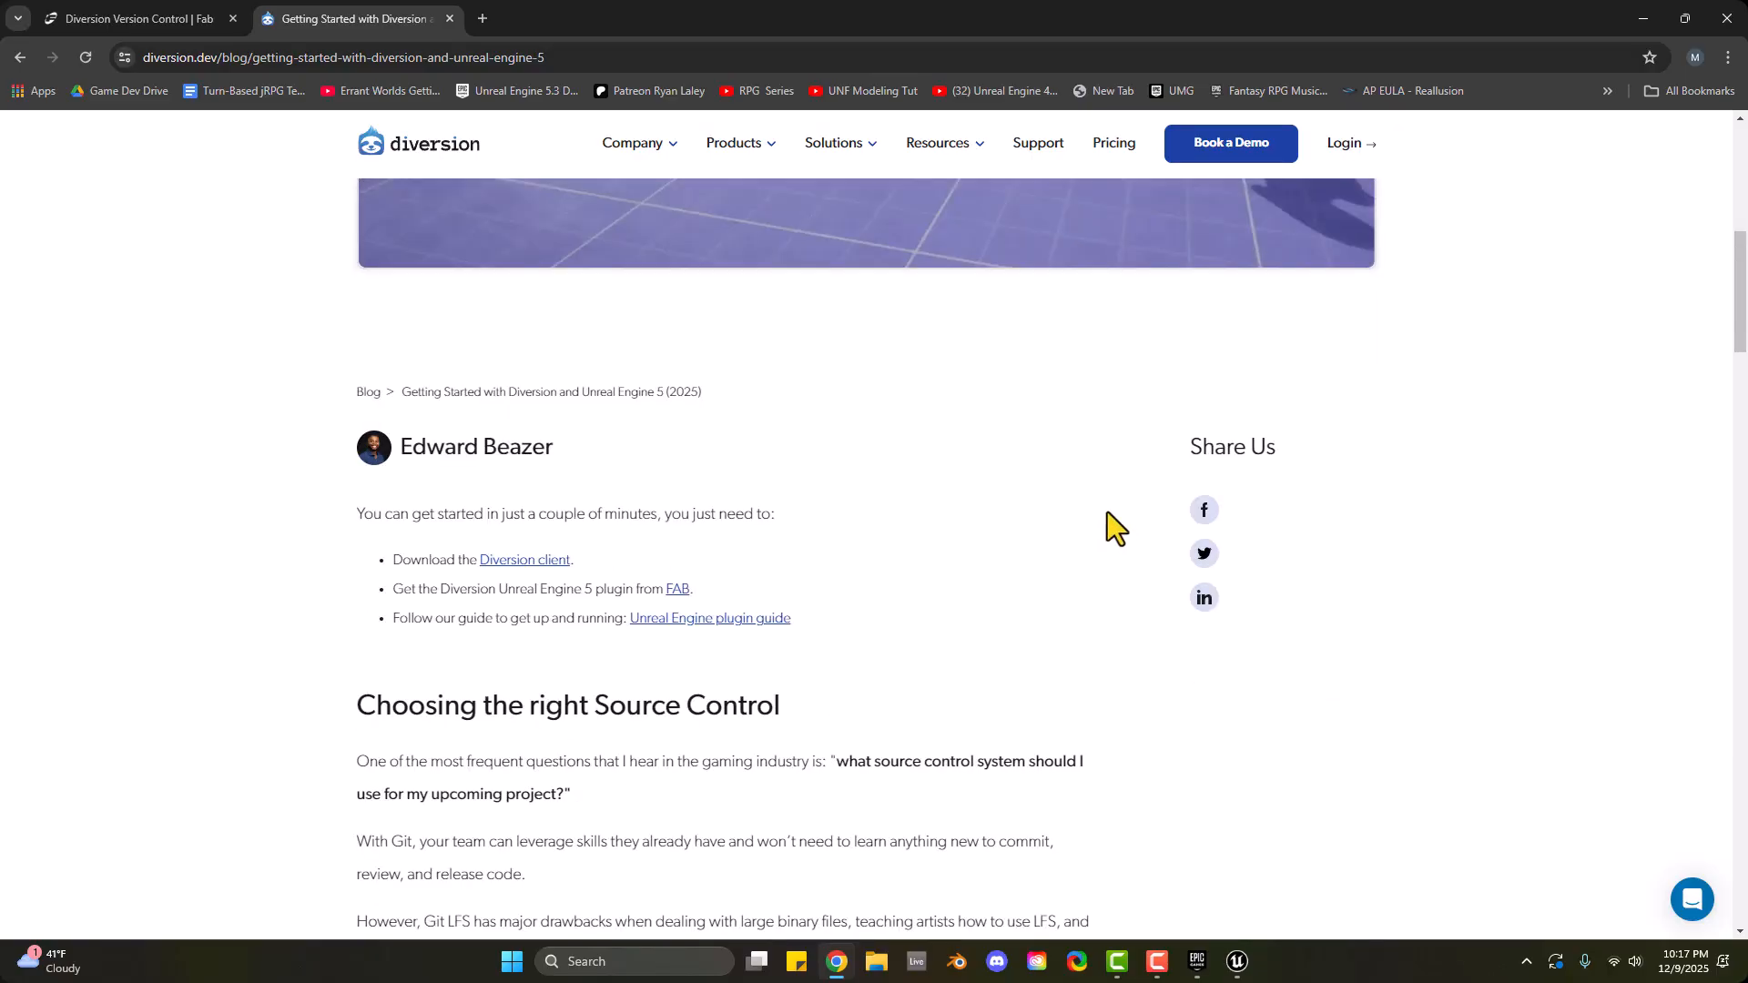
{"action": "scroll", "coordinate": [948, 620], "scroll_direction": "up", "scroll_amount": 8}
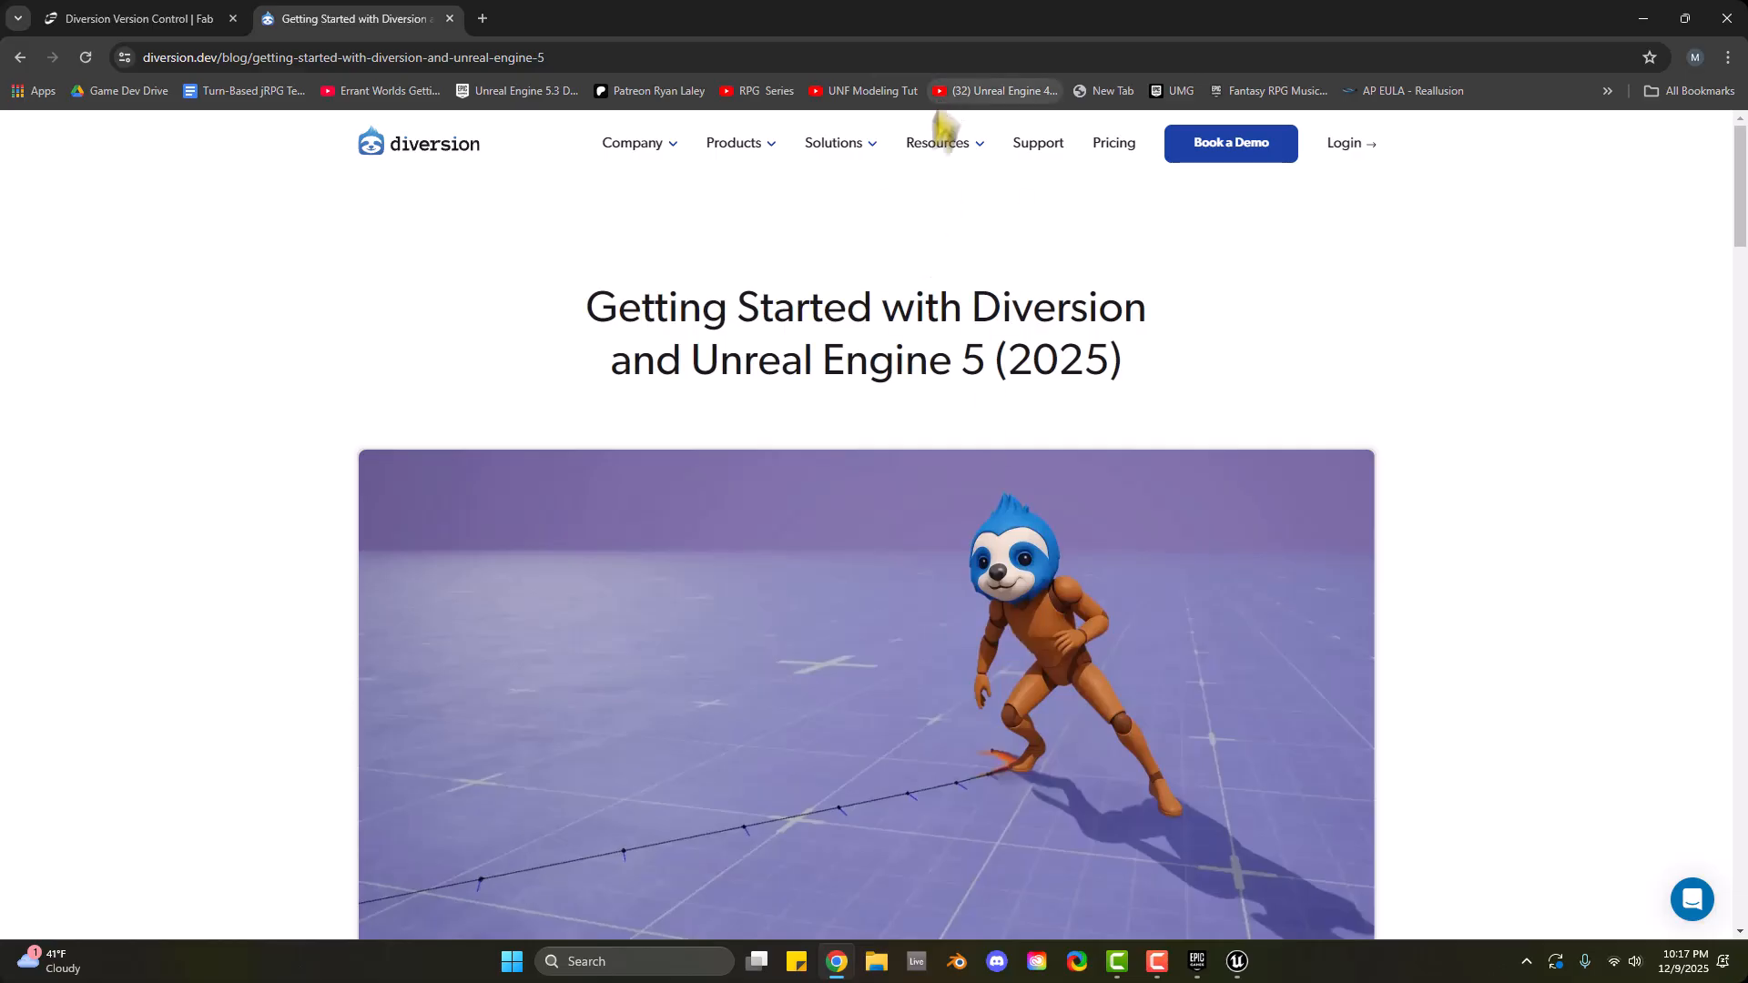
Open Diversion's "Version Control for Unreal Engine" page, dismiss the cookie notice, and find the official Epic Games resources
{"action": "mouse_move", "coordinate": [765, 154]}
{"action": "left_click", "coordinate": [739, 242]}
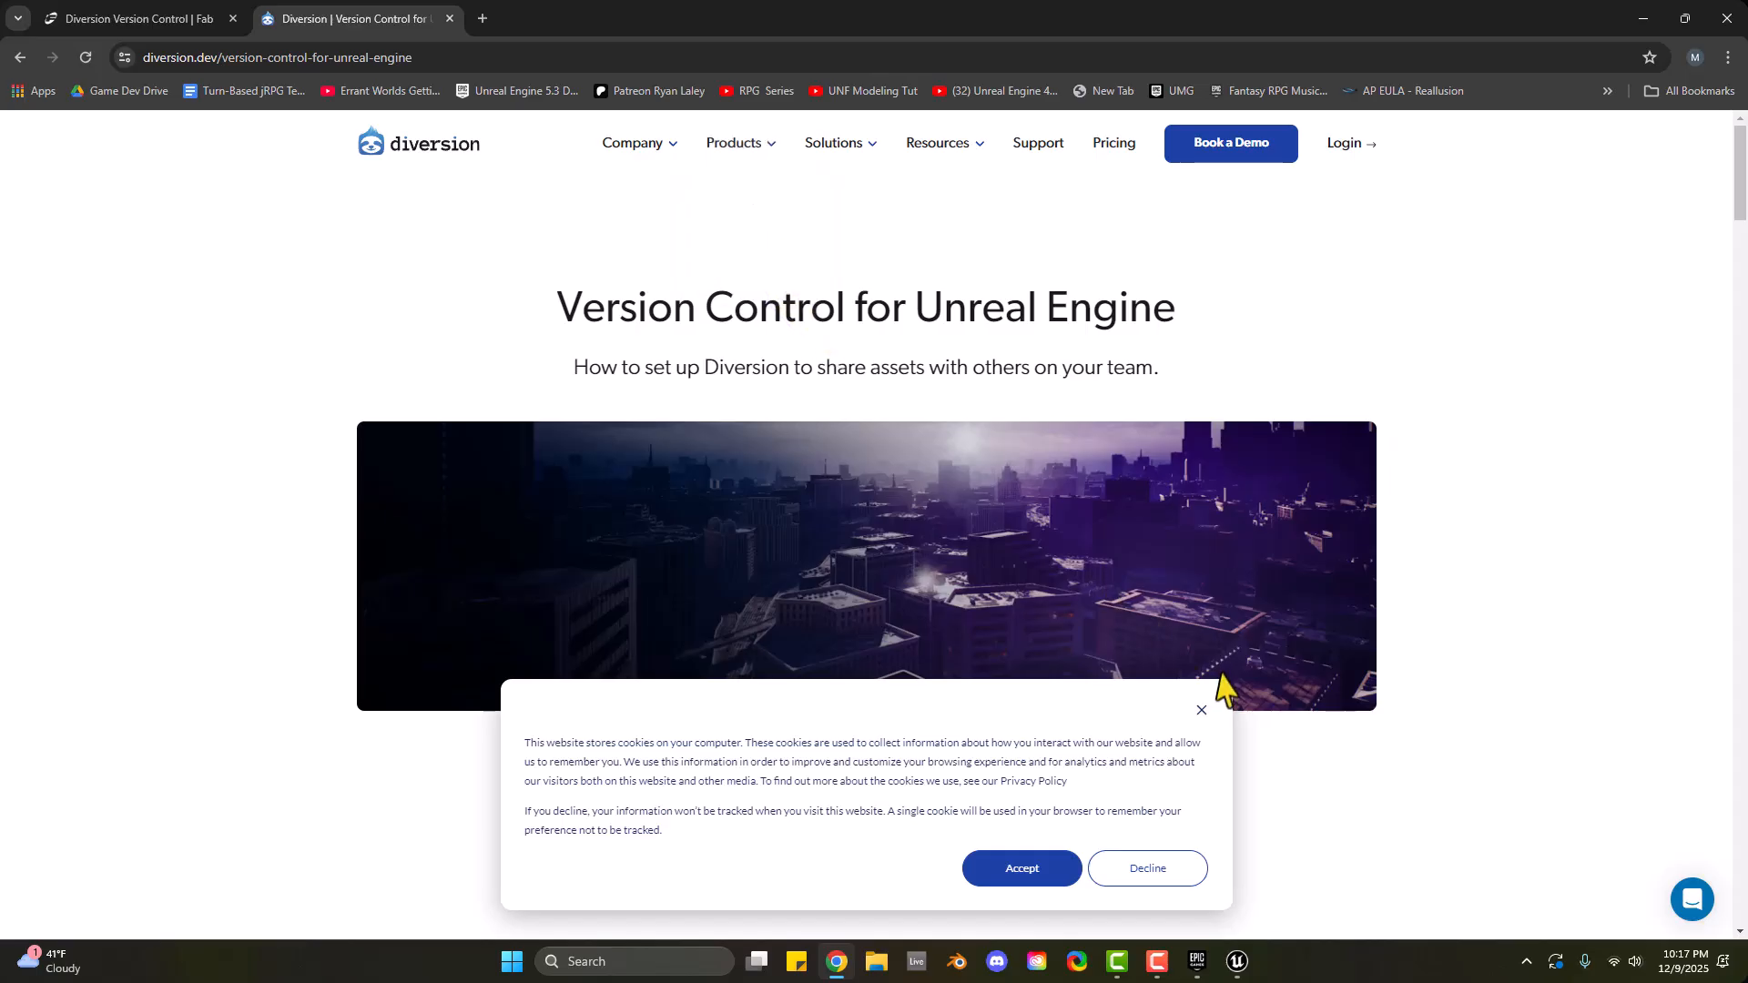
{"action": "left_click", "coordinate": [1202, 710]}
{"action": "scroll", "coordinate": [1045, 592], "scroll_direction": "down", "scroll_amount": 7}
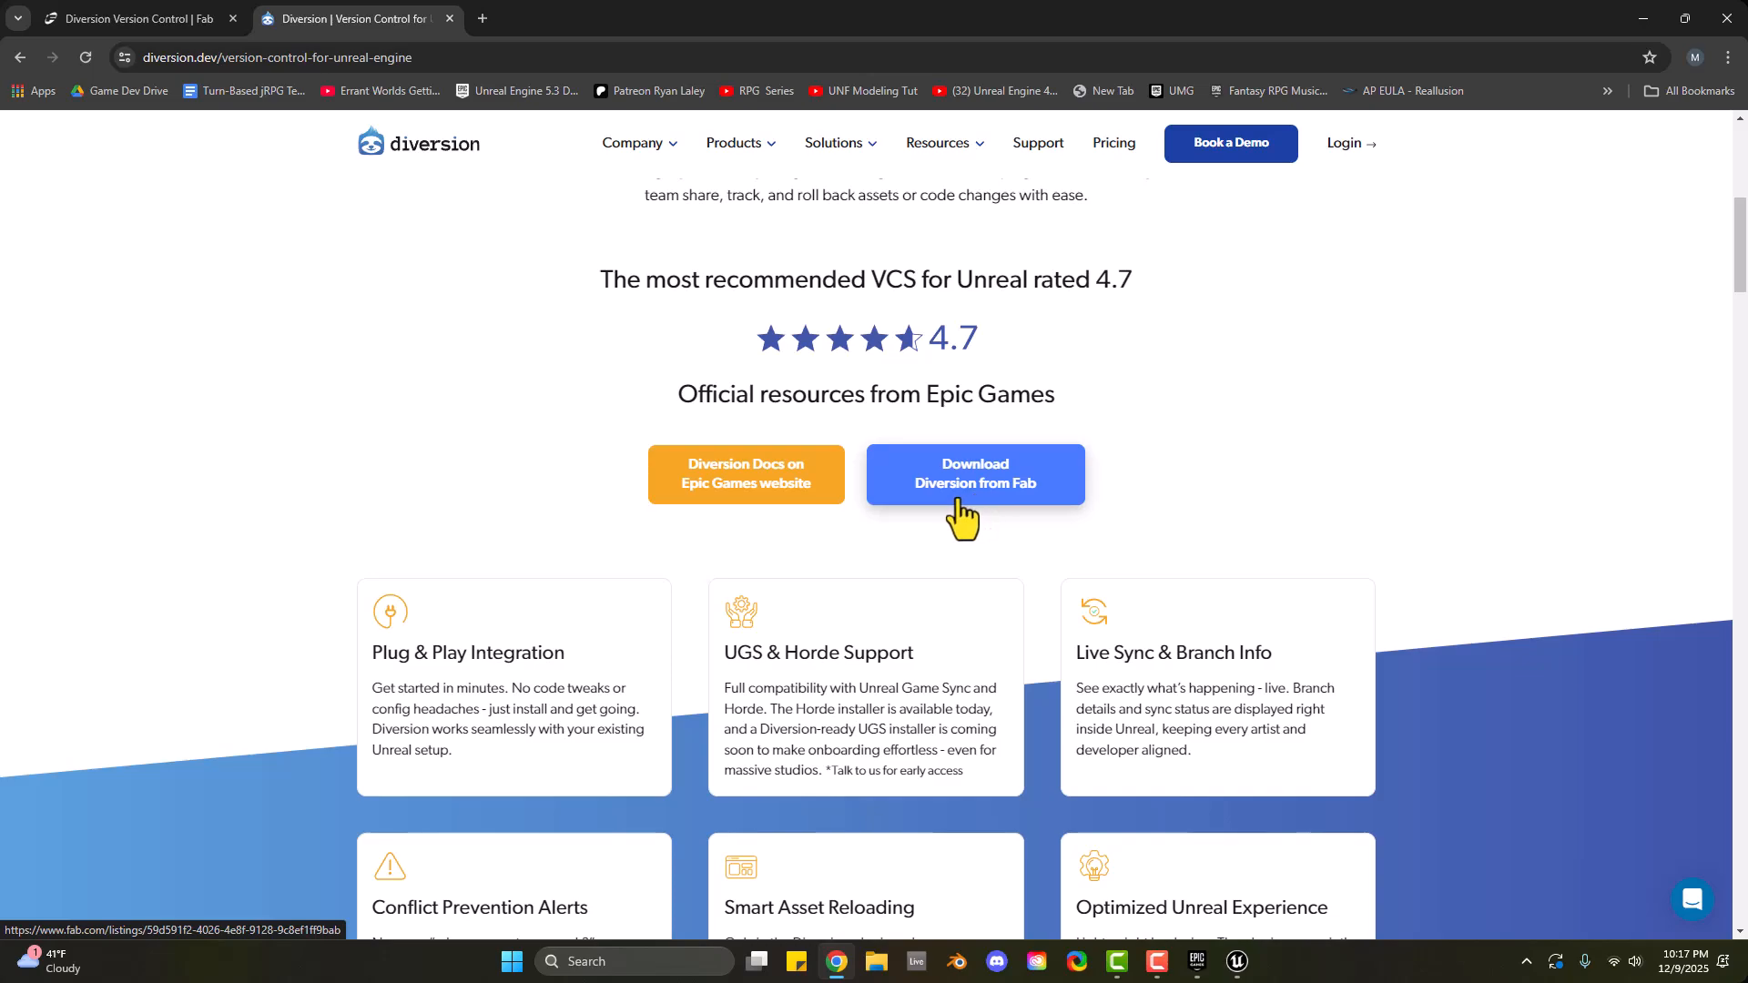
Open the Diversion documentation on the Epic Games website, and return to Diversion's page to skim the desktop app setup instructions
{"action": "left_click", "coordinate": [745, 496]}
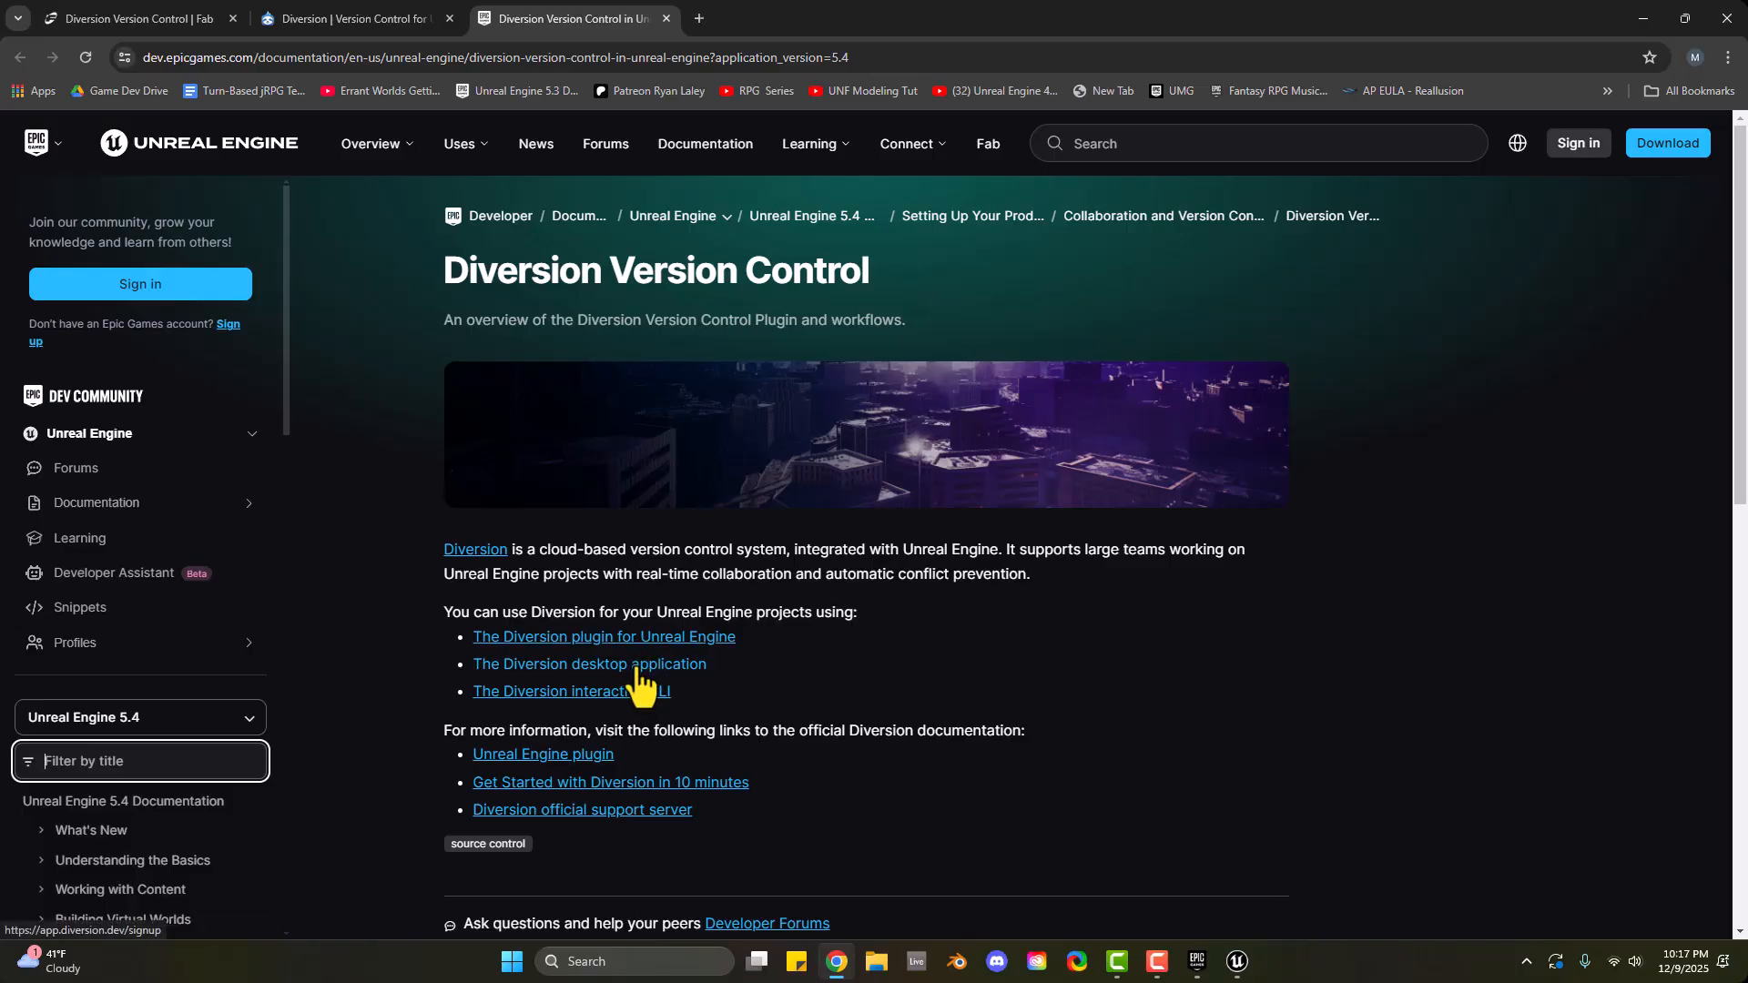
{"action": "left_click", "coordinate": [356, 19]}
{"action": "scroll", "coordinate": [741, 682], "scroll_direction": "down", "scroll_amount": 10}
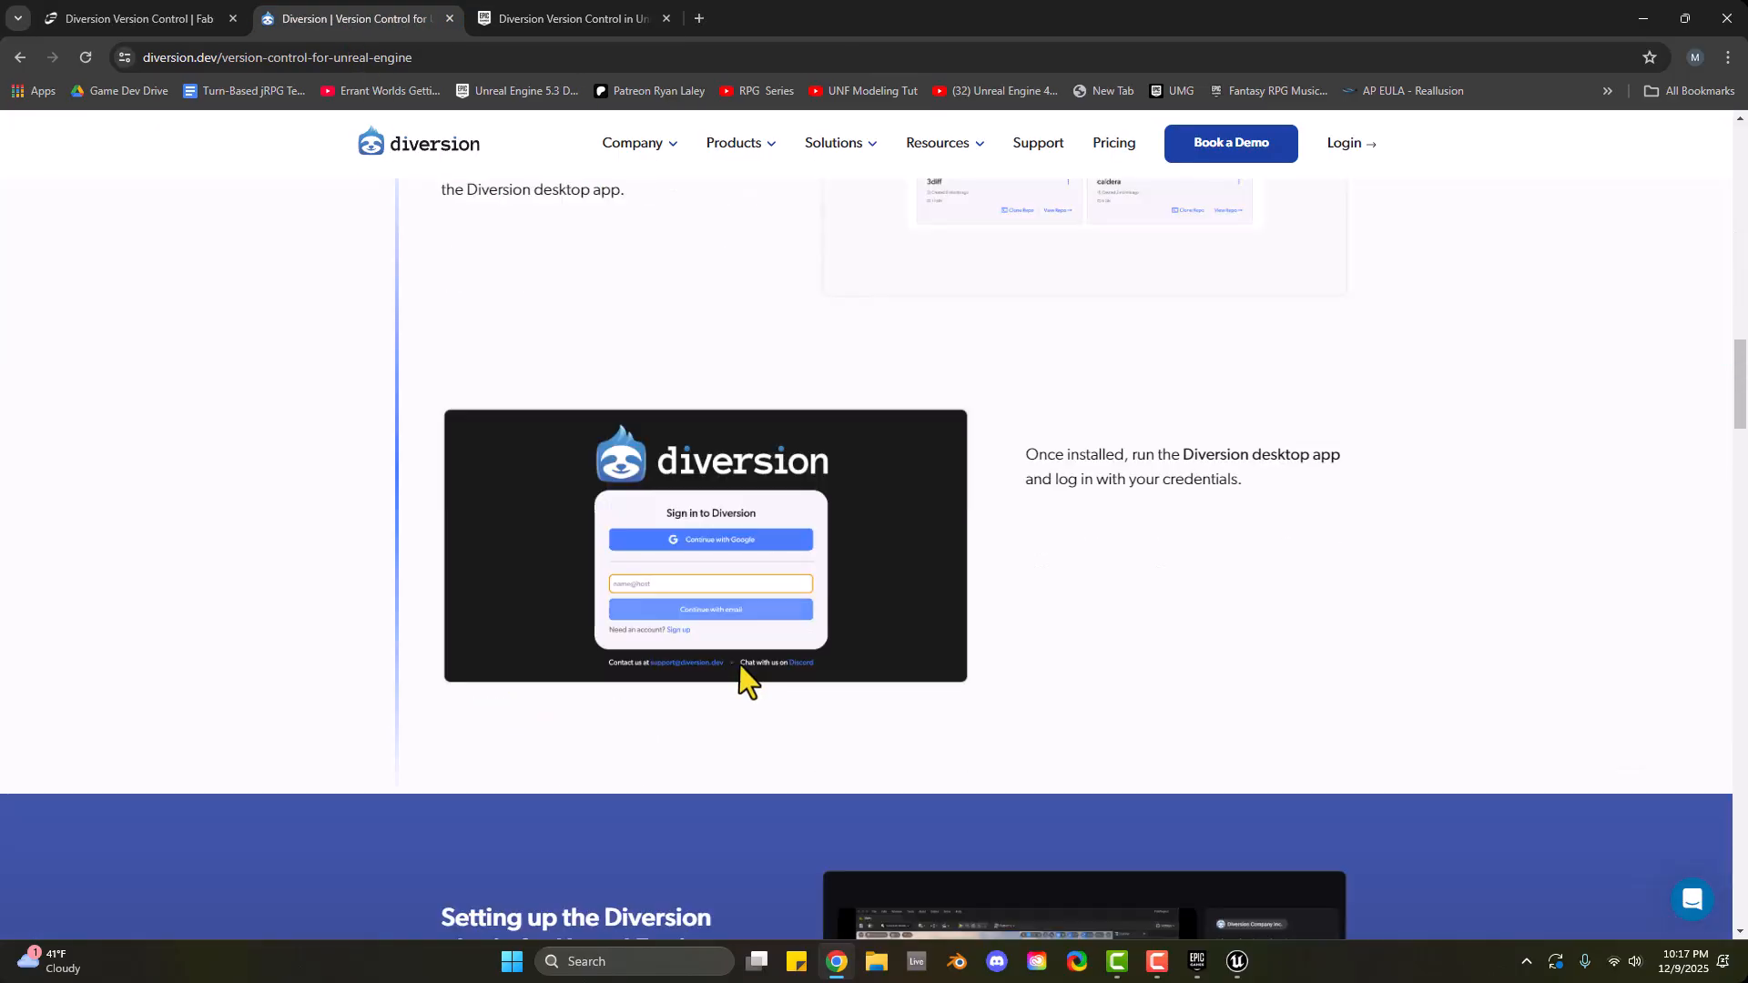
{"action": "scroll", "coordinate": [741, 683], "scroll_direction": "up", "scroll_amount": 10}
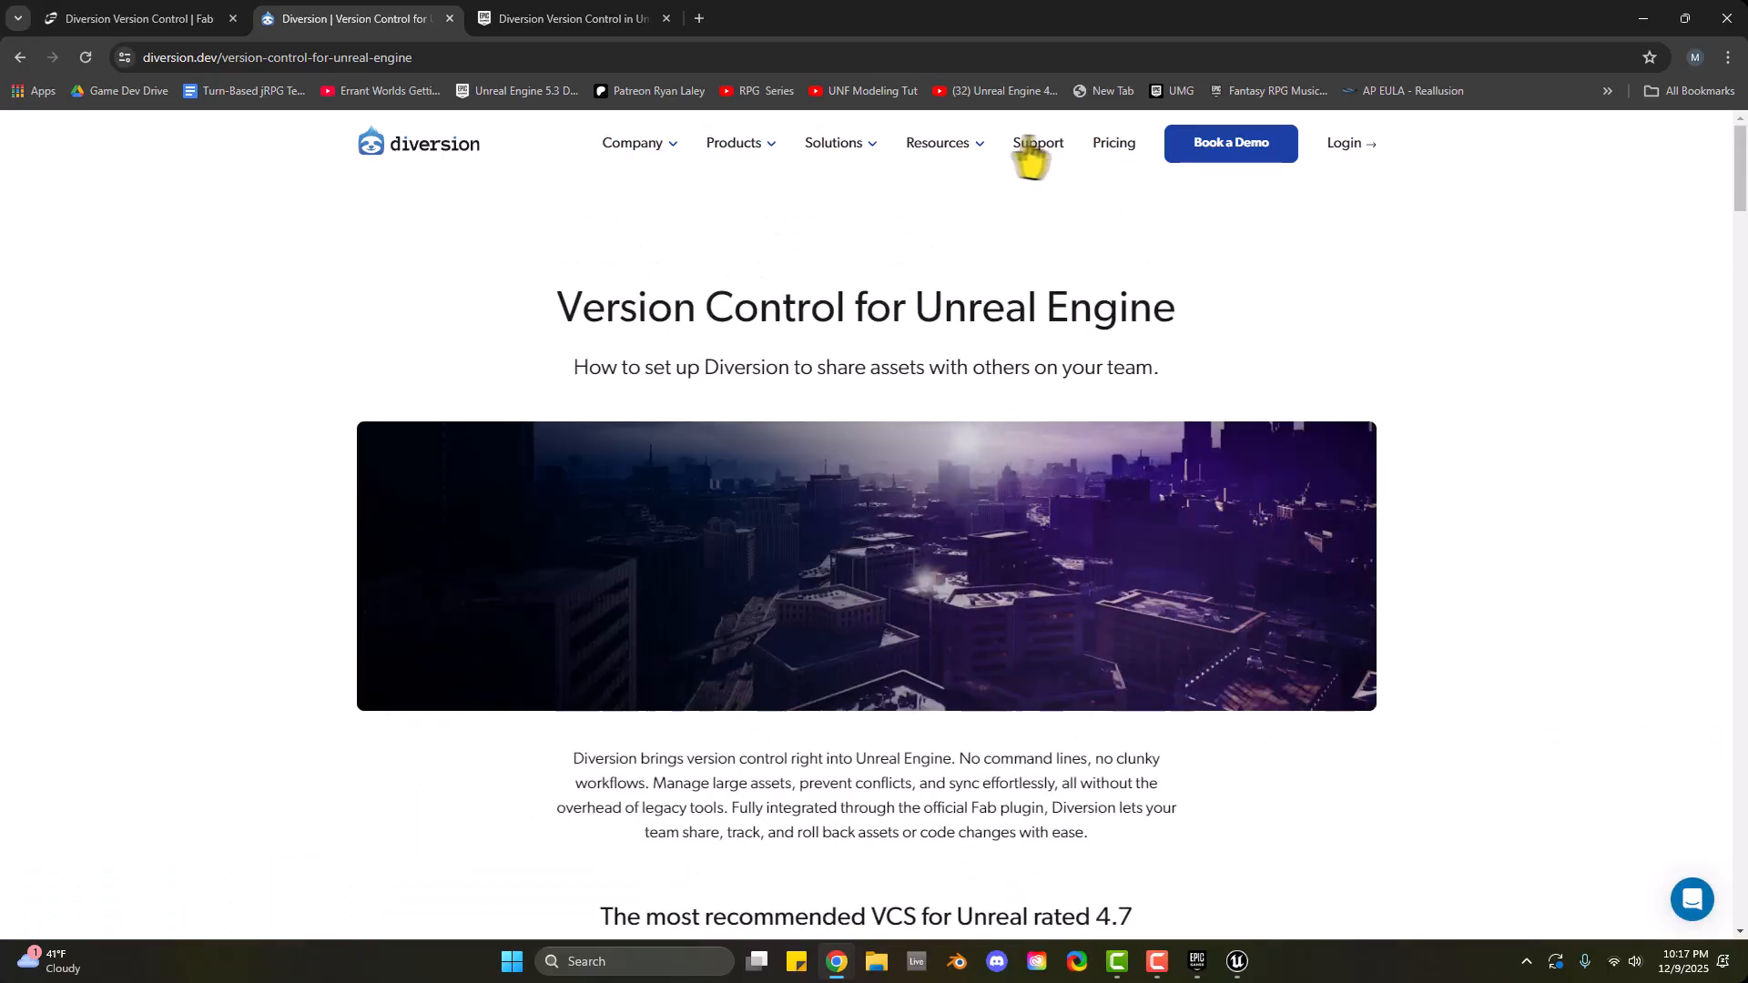
{"action": "mouse_move", "coordinate": [853, 153]}
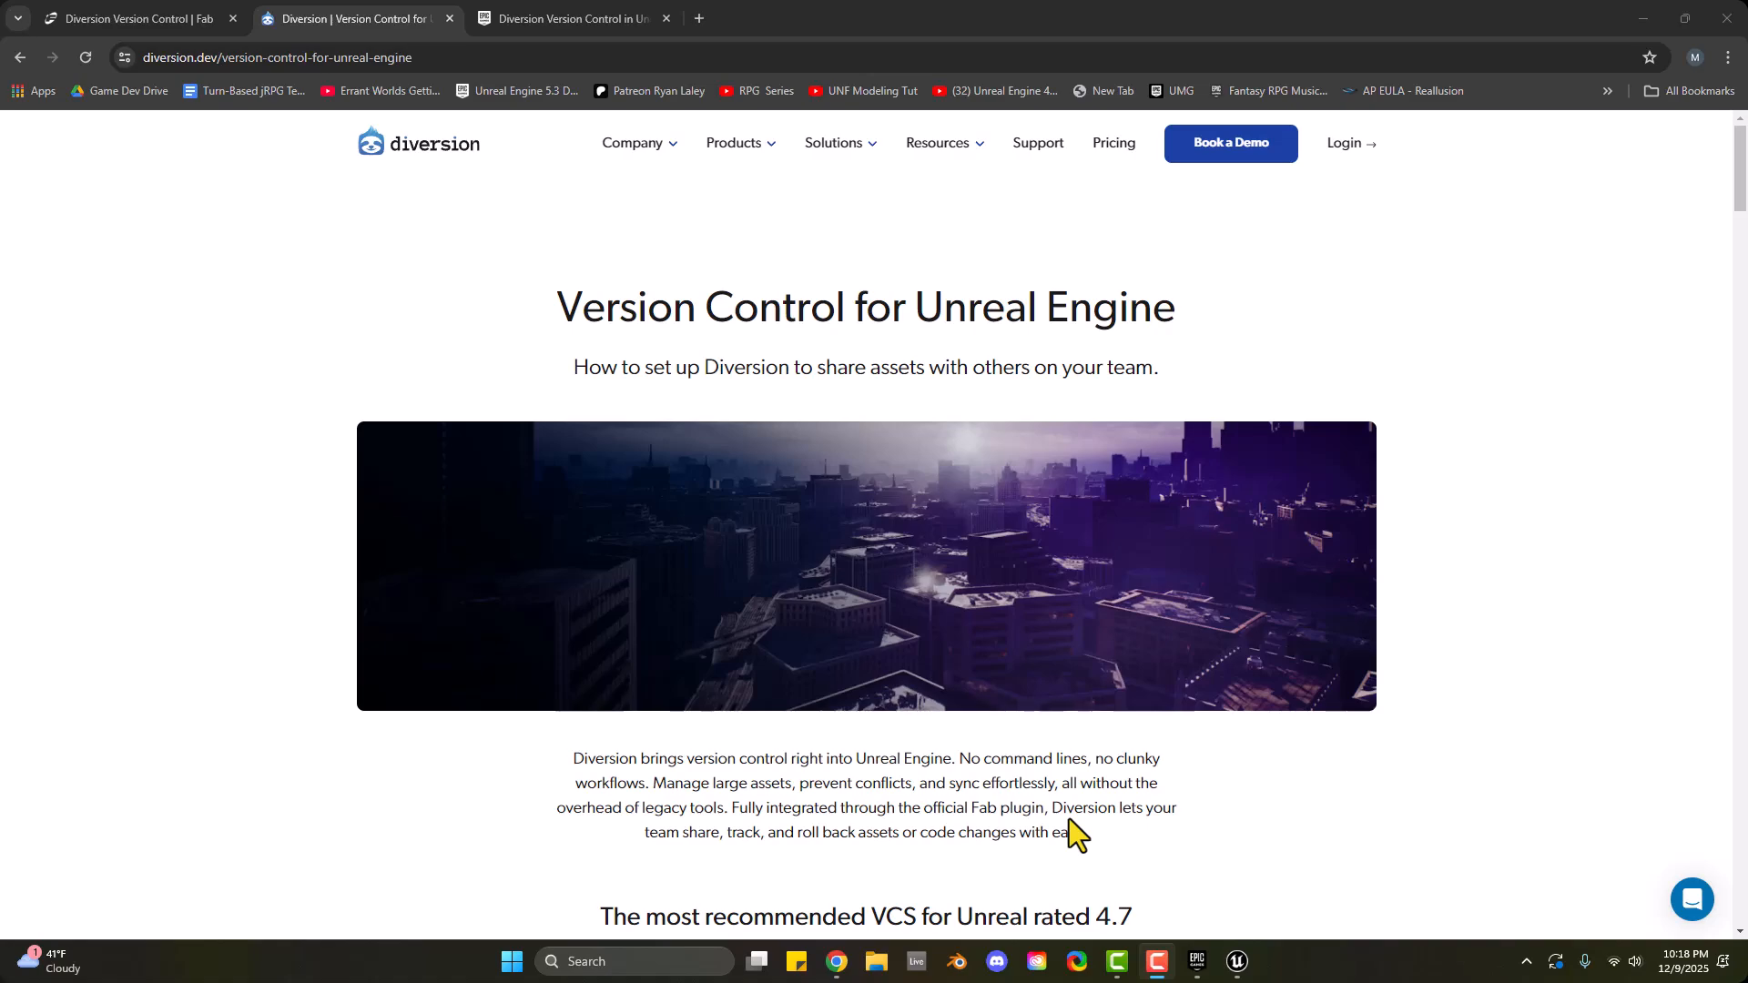
Find and launch the Diversion Desktop application in Windows
{"action": "left_click", "coordinate": [512, 963]}
{"action": "type", "text": "diversion"}
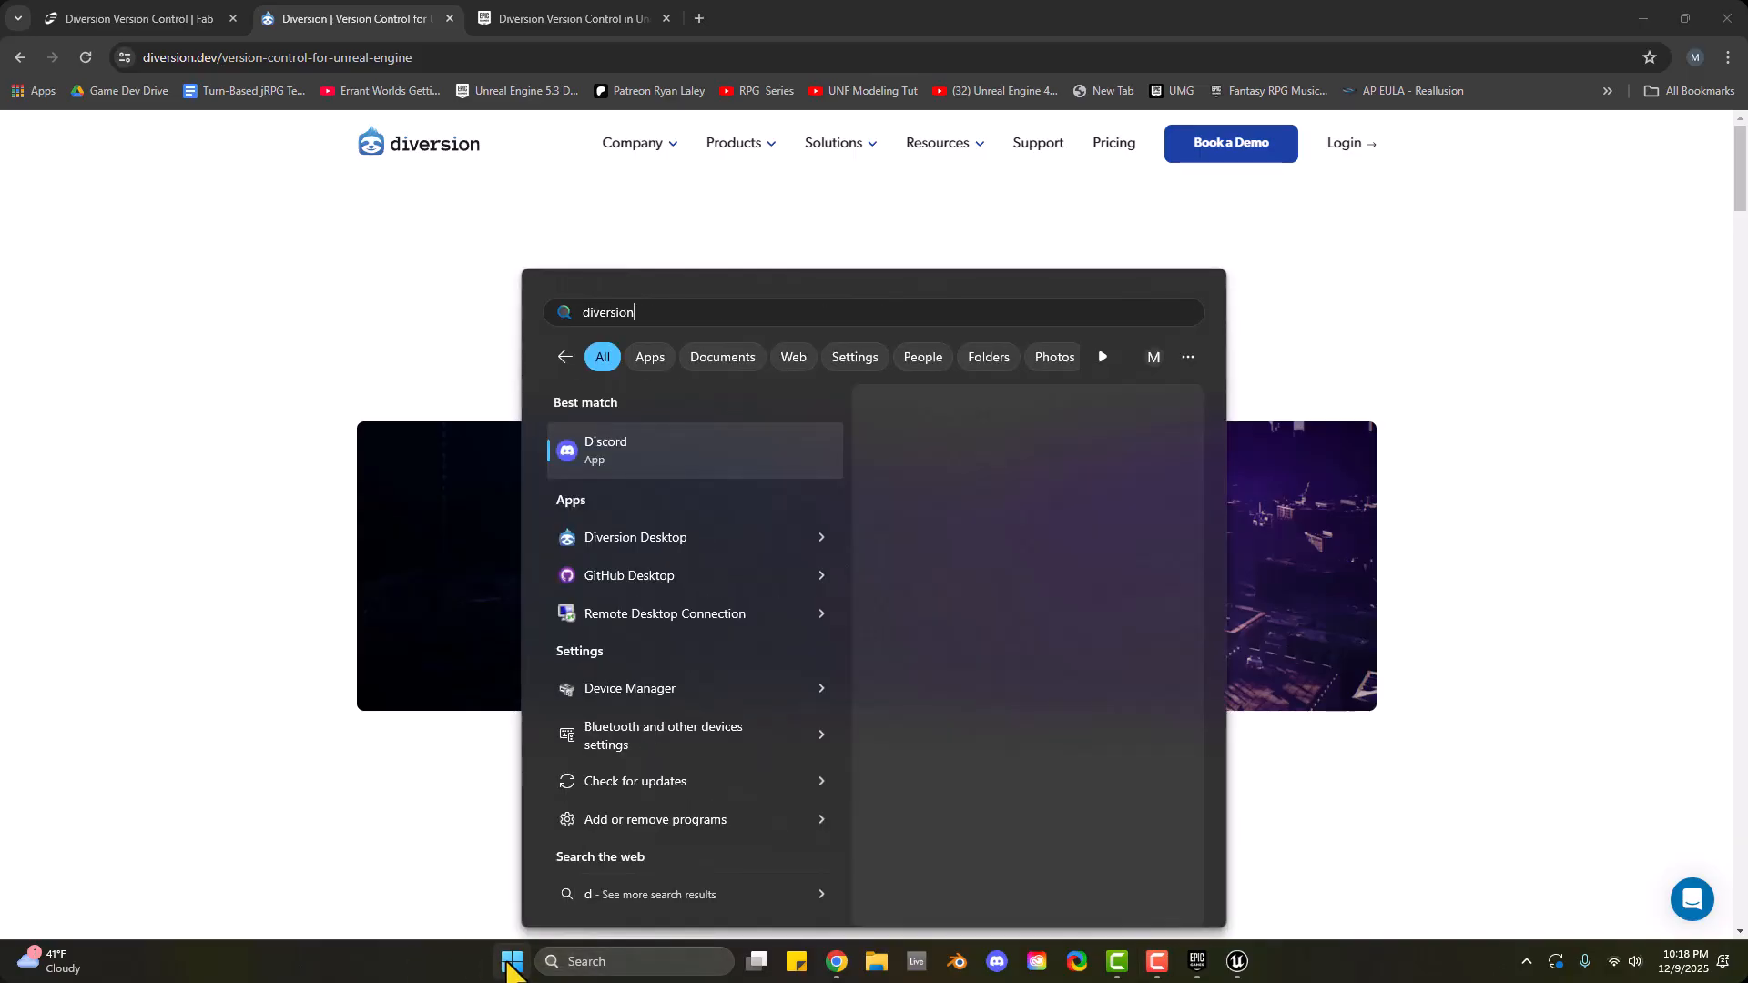
{"action": "key", "text": "Return"}
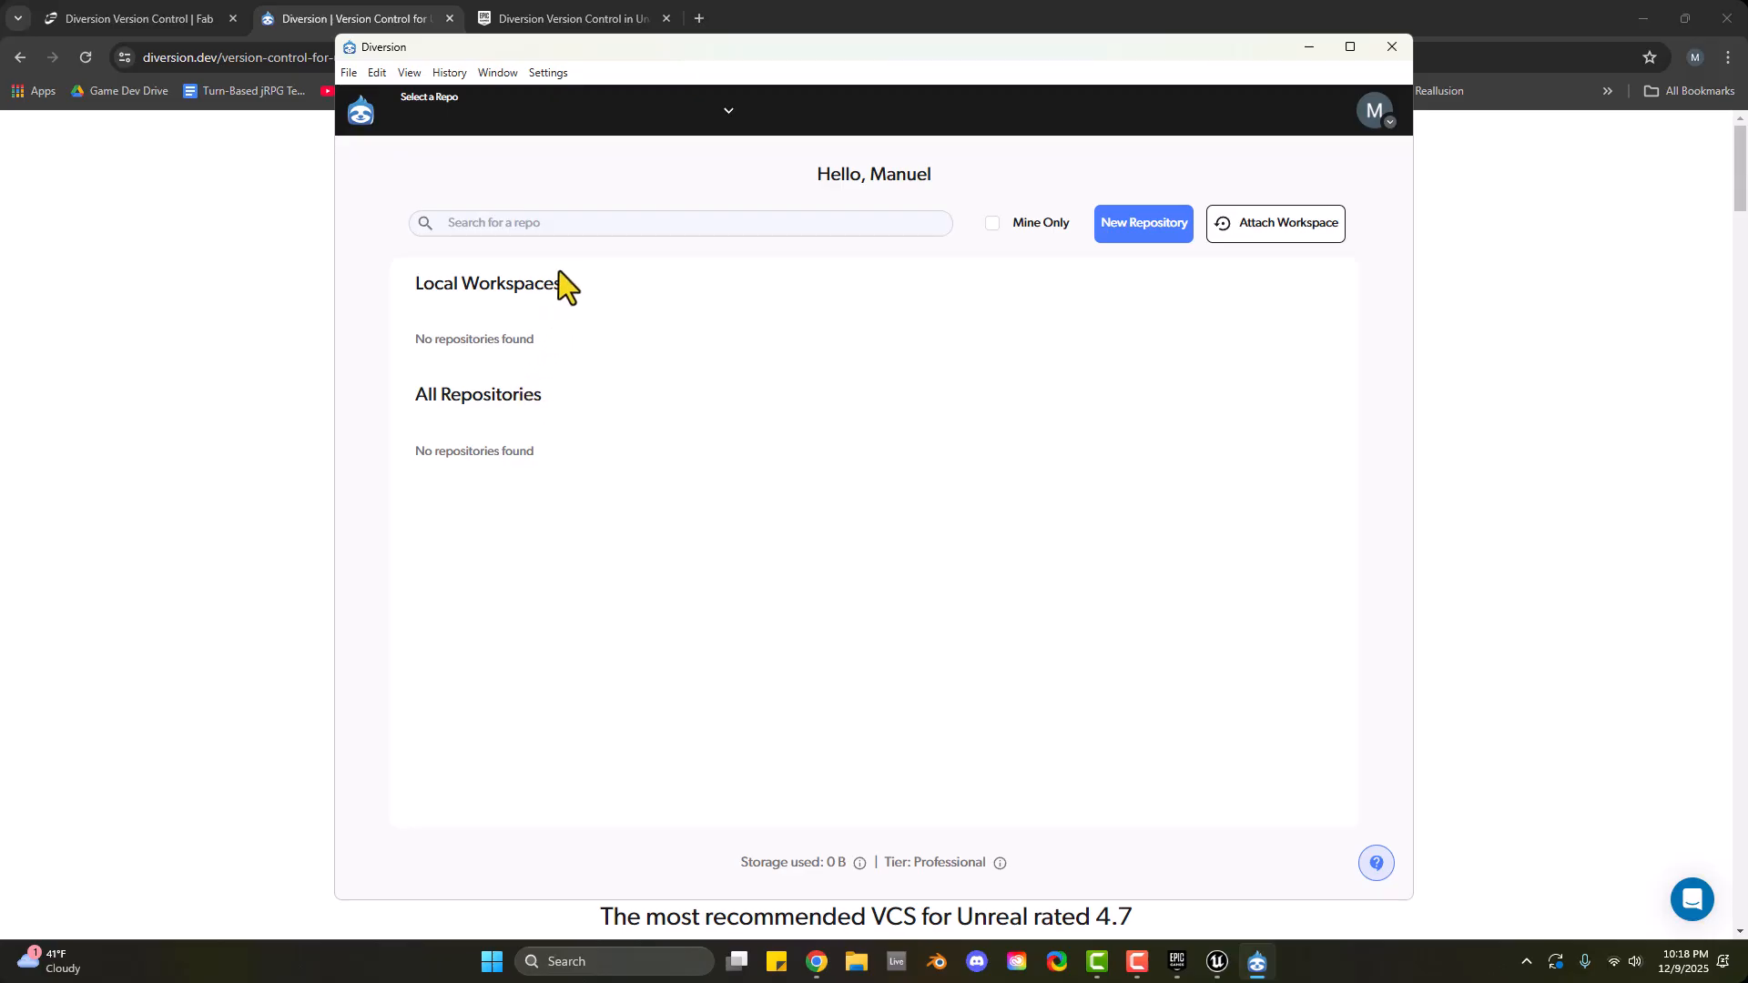
Start a new private repository in Diversion and name it WestinsWorldSeries
{"action": "left_click", "coordinate": [1140, 239]}
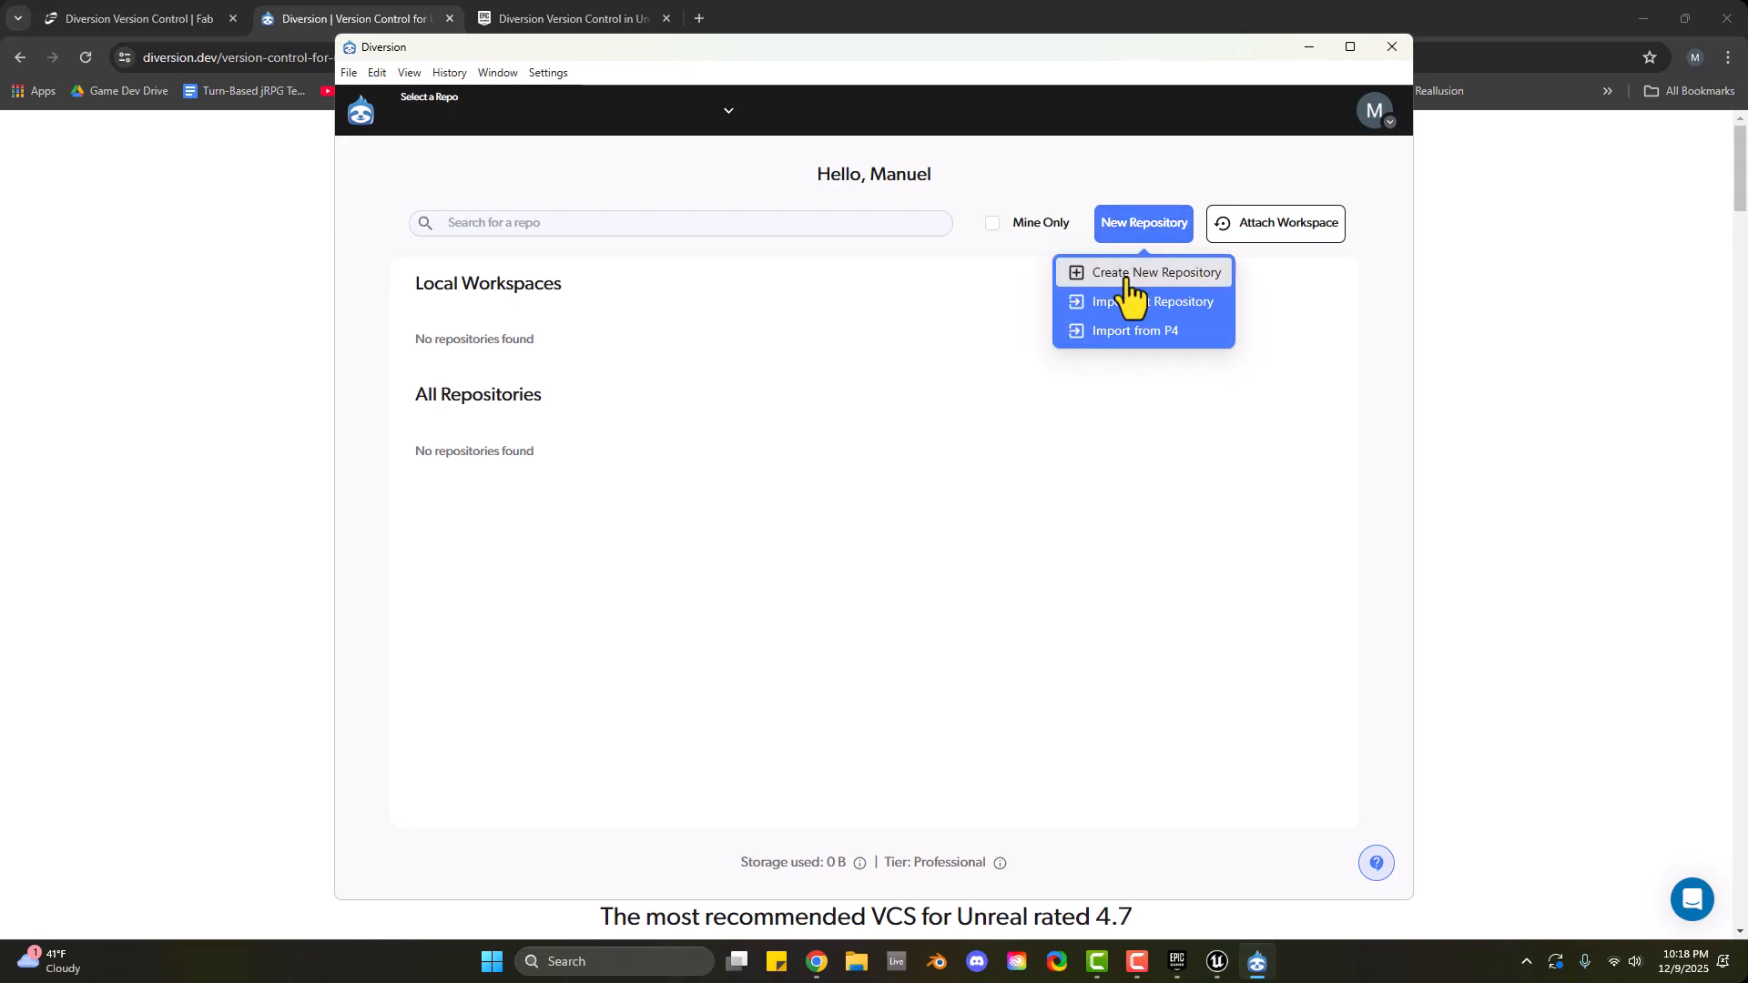
{"action": "left_click", "coordinate": [1126, 278]}
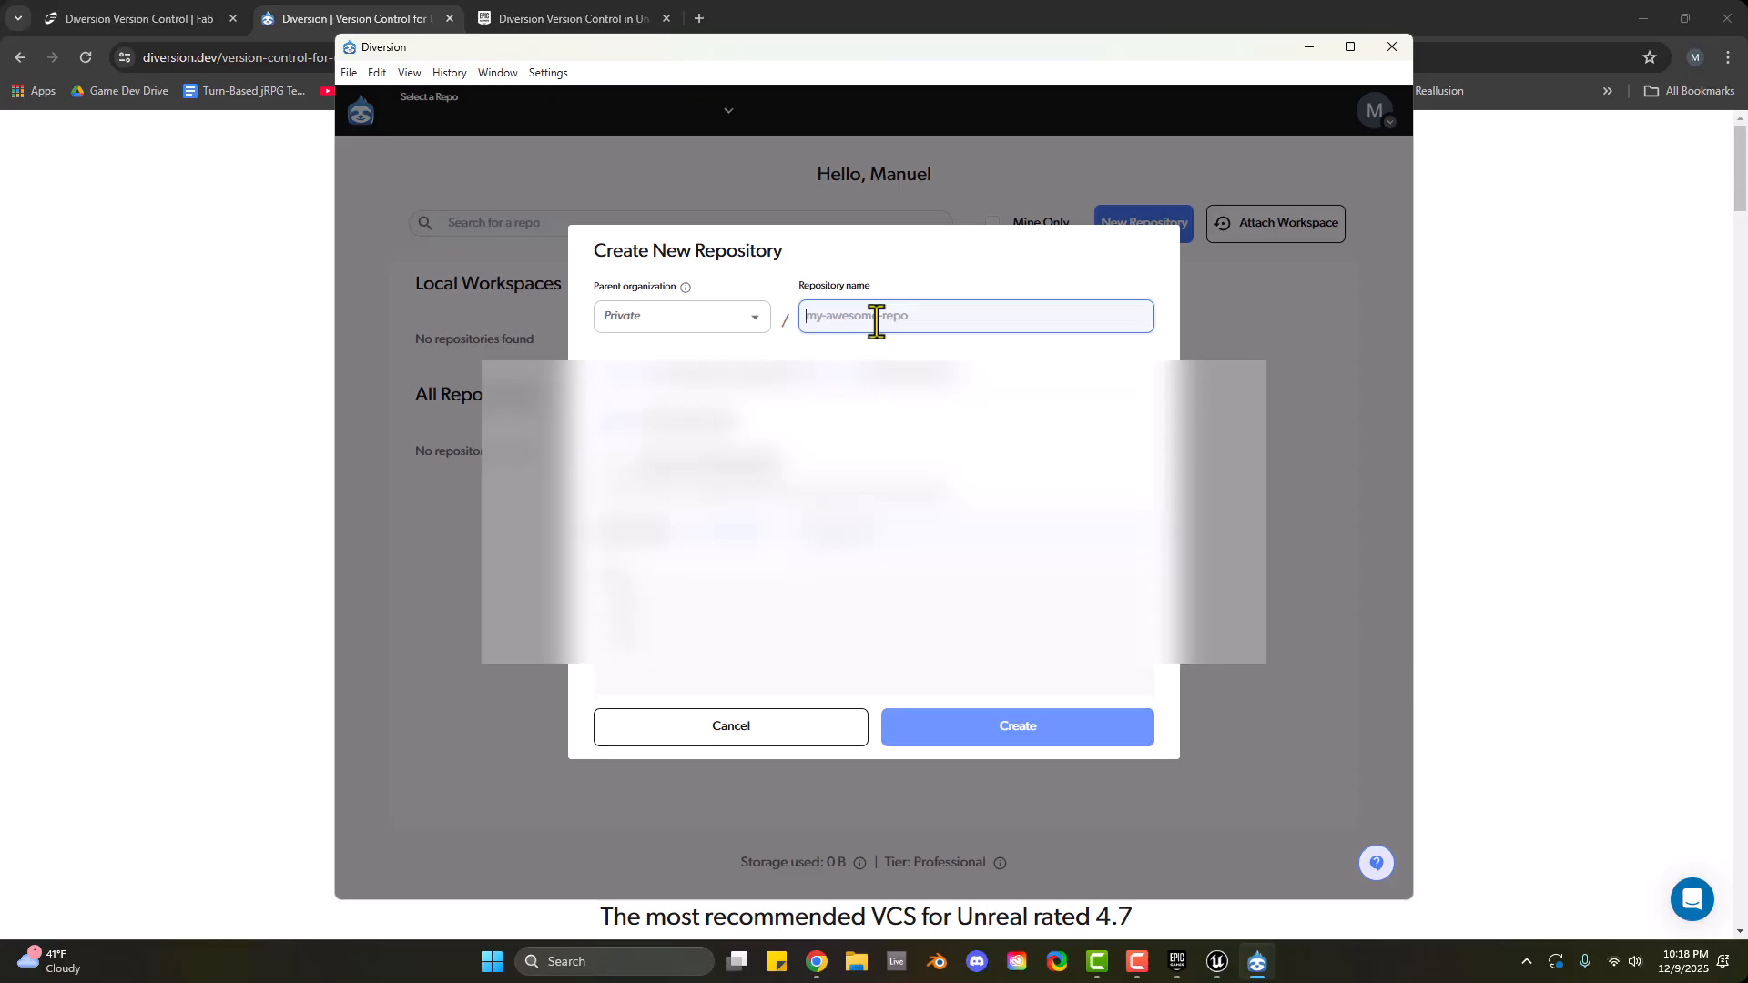
{"action": "type", "text": "WestinsW"}
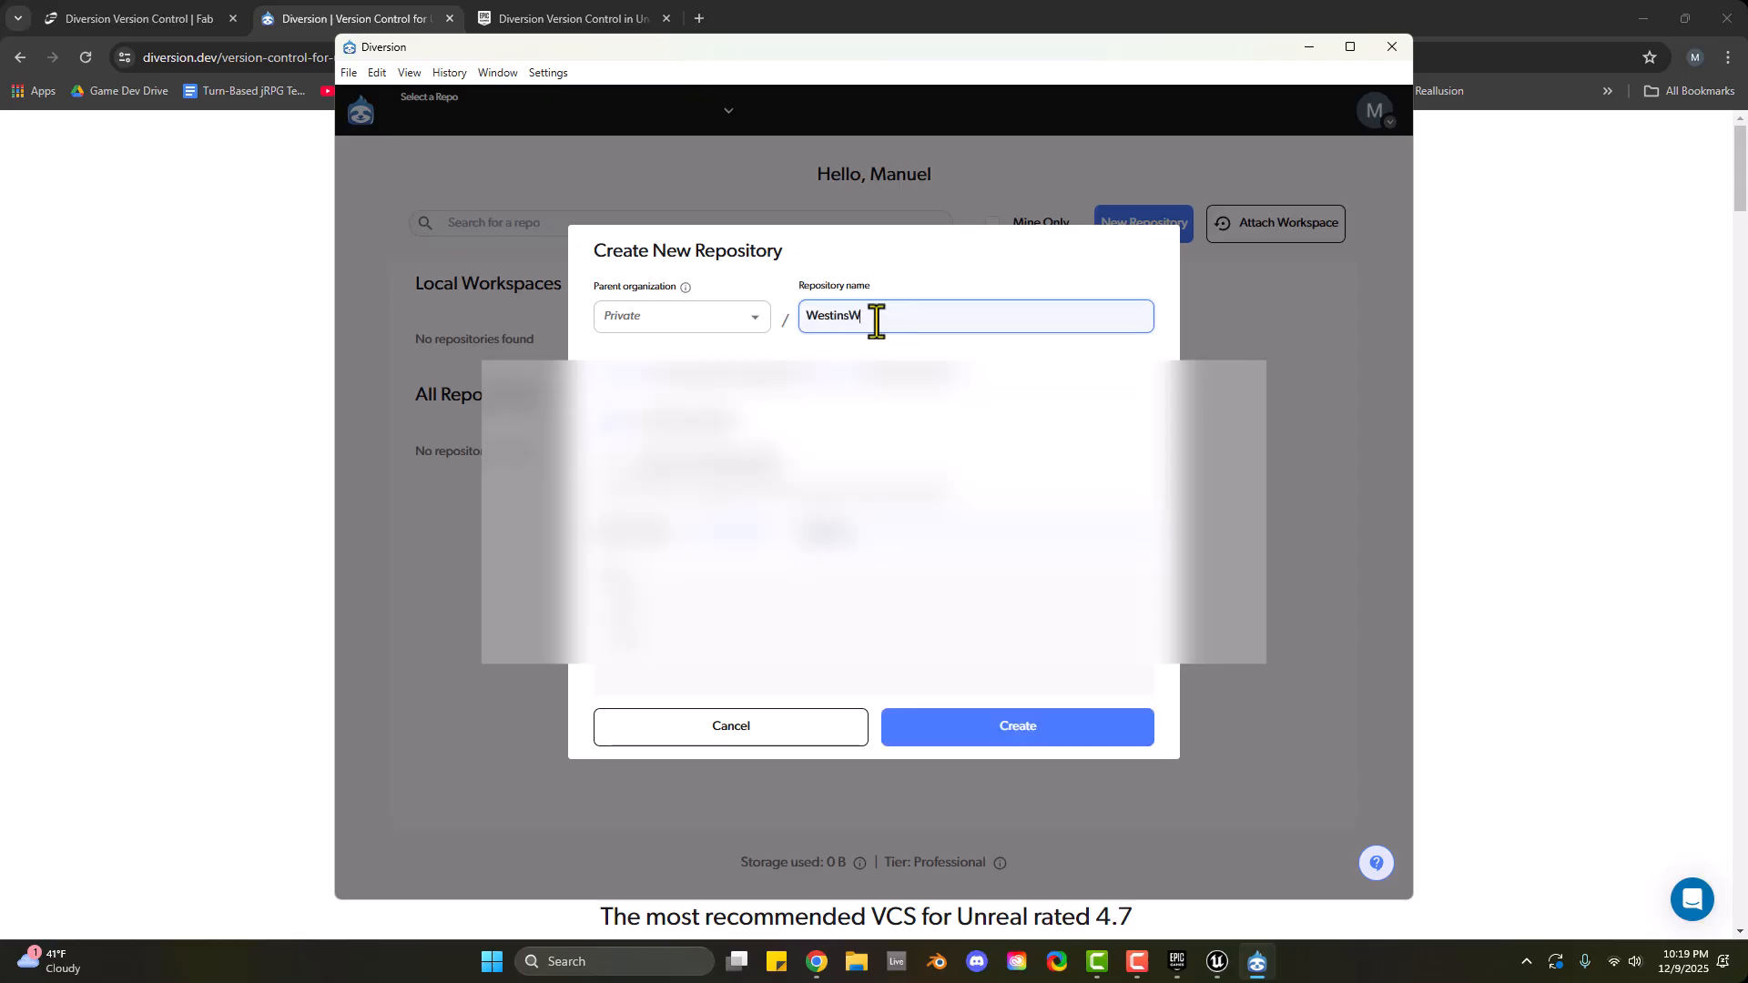
{"action": "type", "text": "orldSeries"}
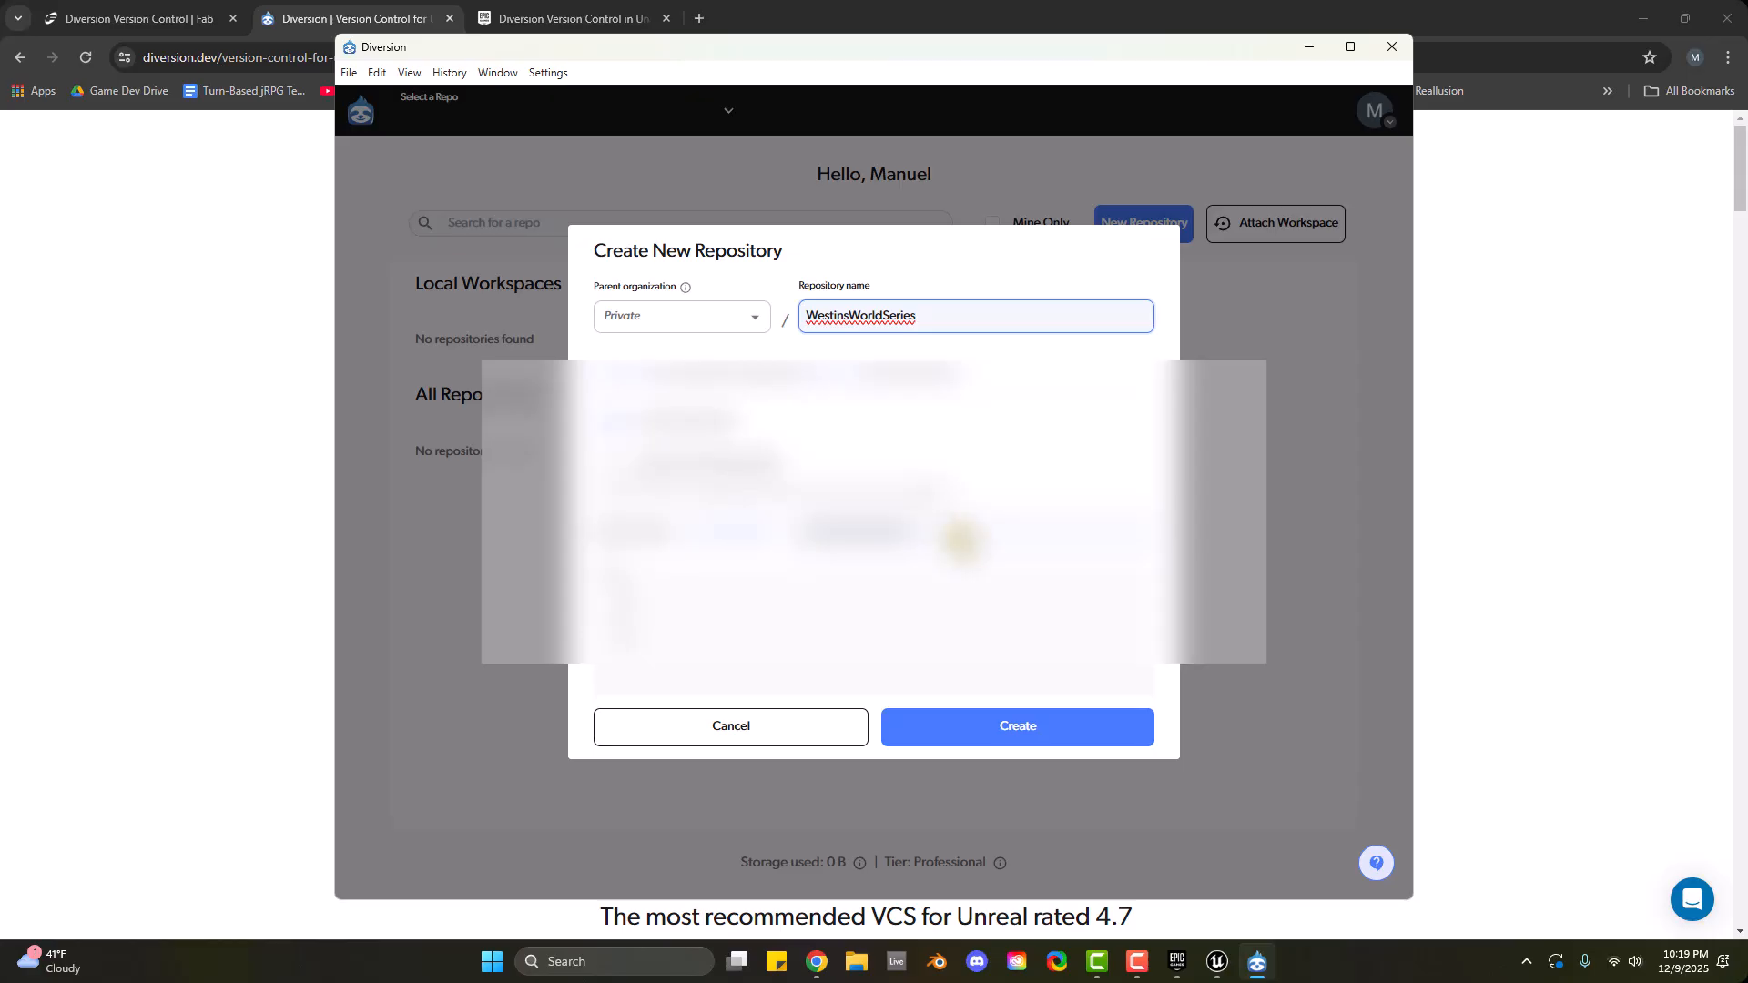
Choose the existing WestinsWorldSeries project folder as the repository's location and create the repository
{"action": "left_click", "coordinate": [712, 496]}
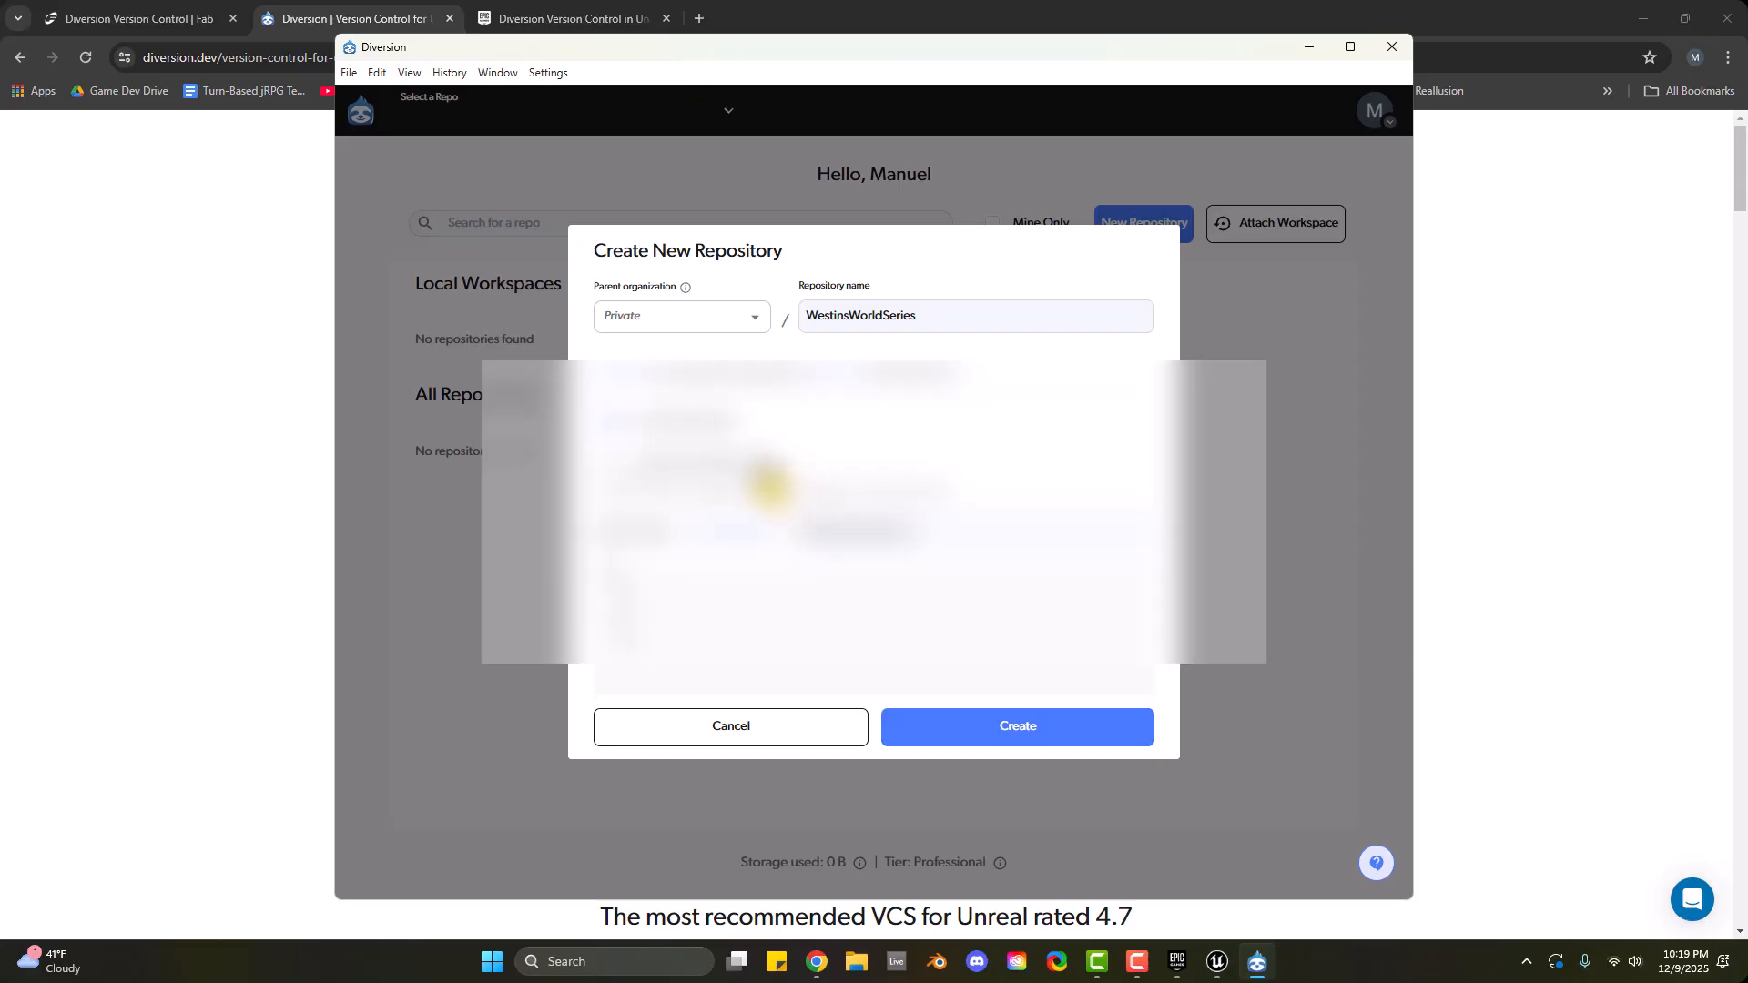
{"action": "left_click", "coordinate": [770, 481]}
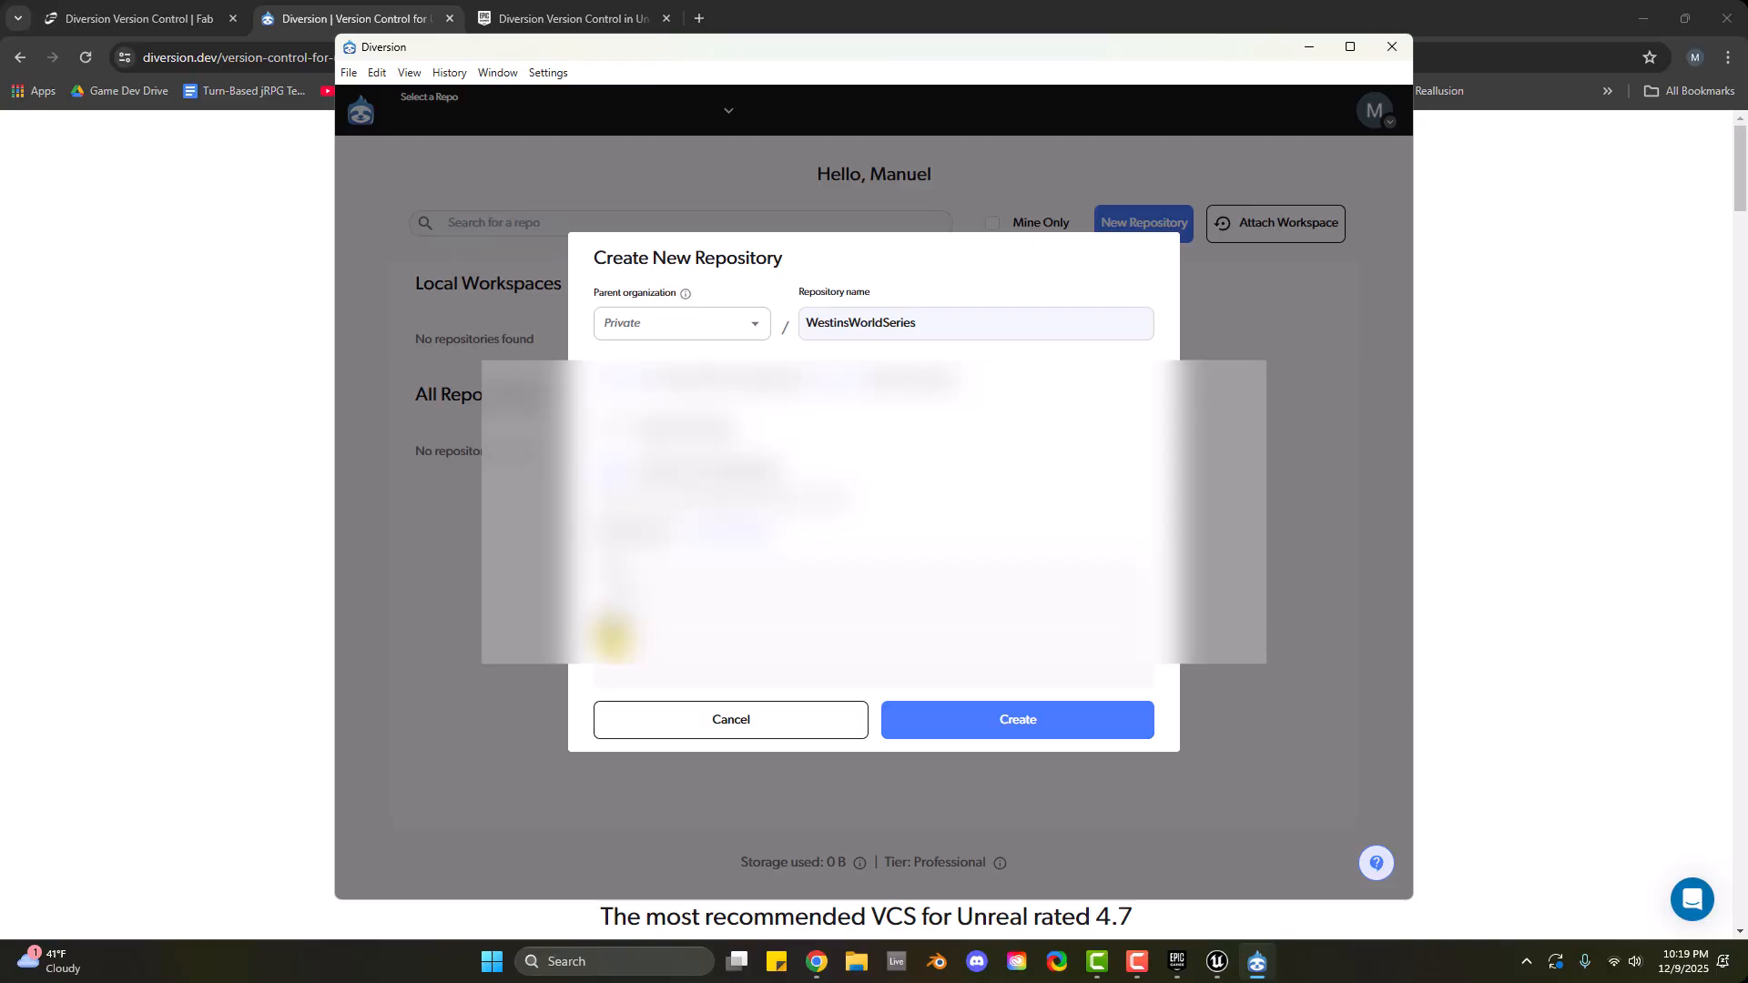
{"action": "left_click", "coordinate": [612, 635]}
{"action": "scroll", "coordinate": [683, 637], "scroll_direction": "down", "scroll_amount": 10}
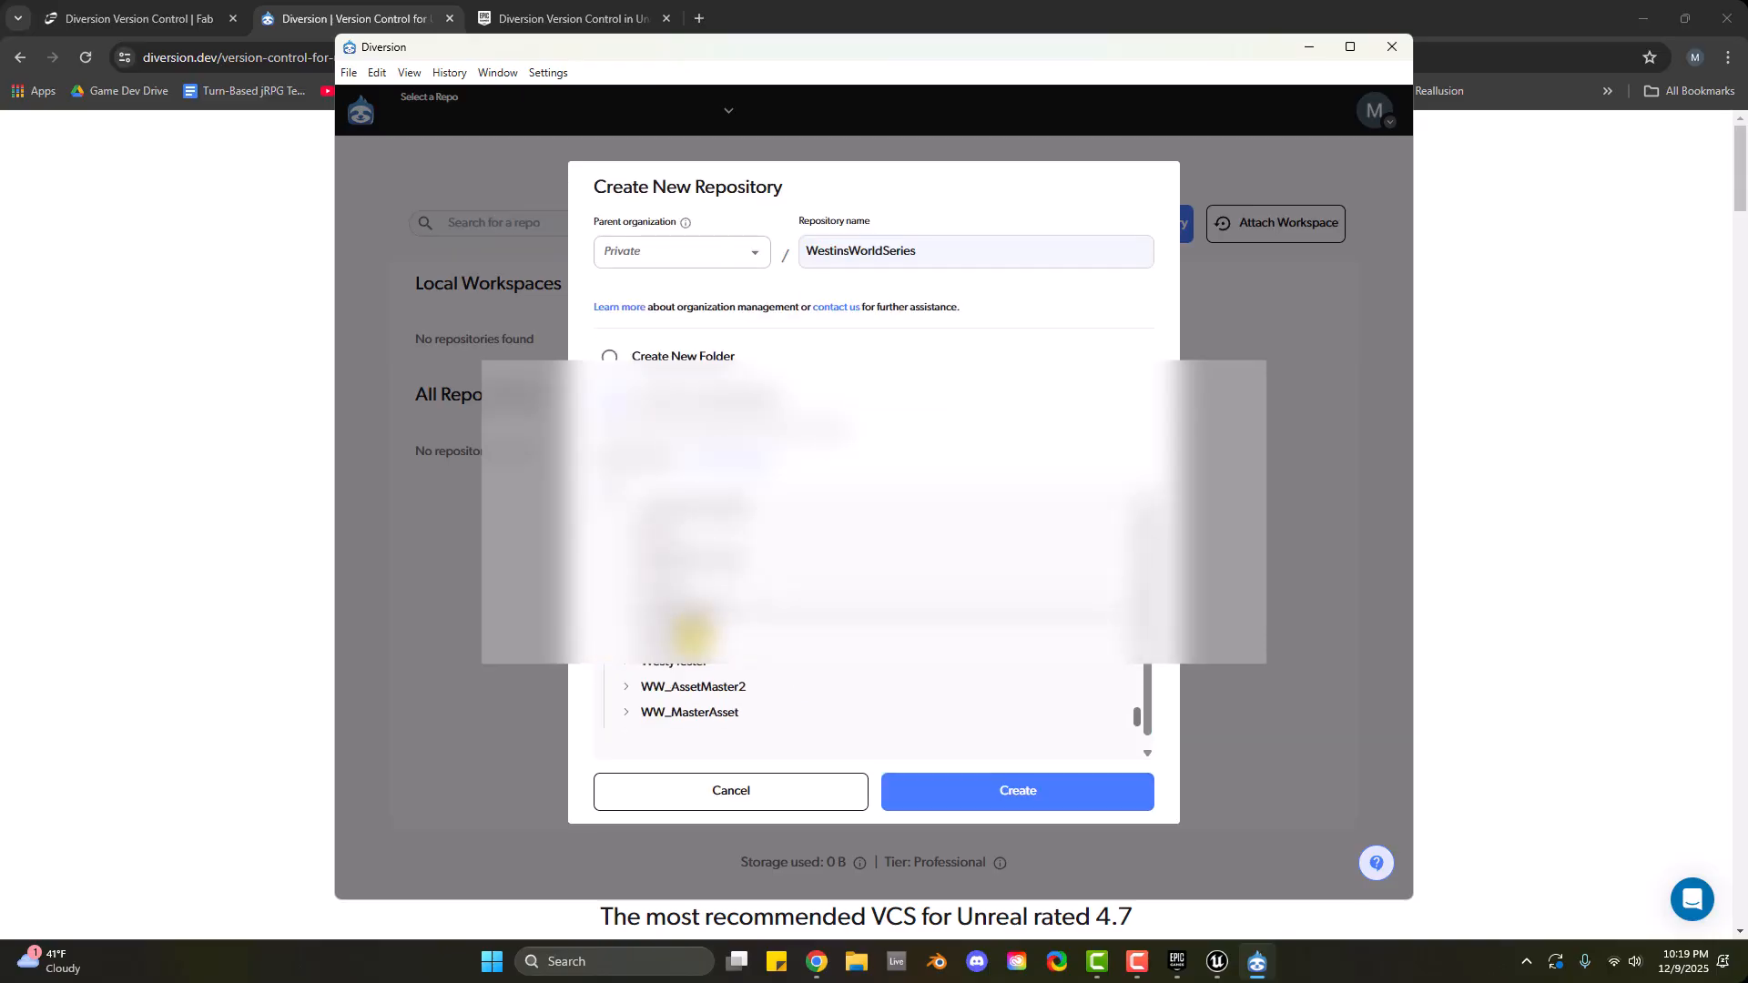
{"action": "left_click", "coordinate": [625, 665]}
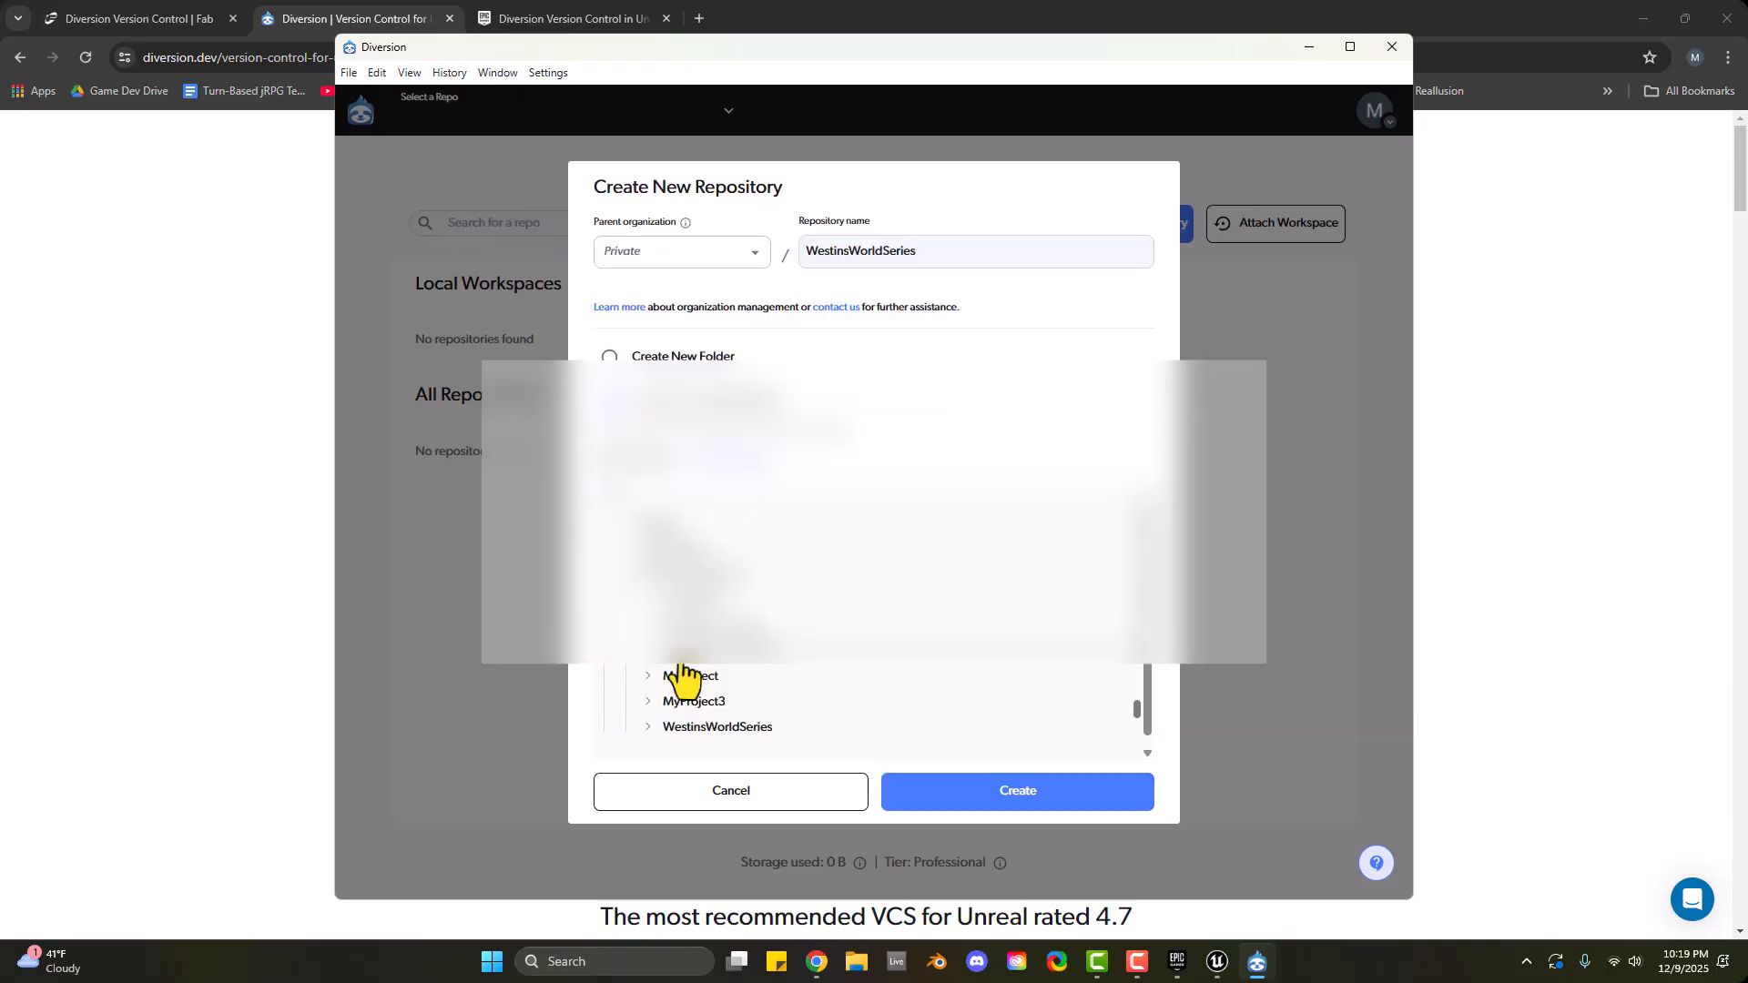
{"action": "left_click", "coordinate": [719, 656]}
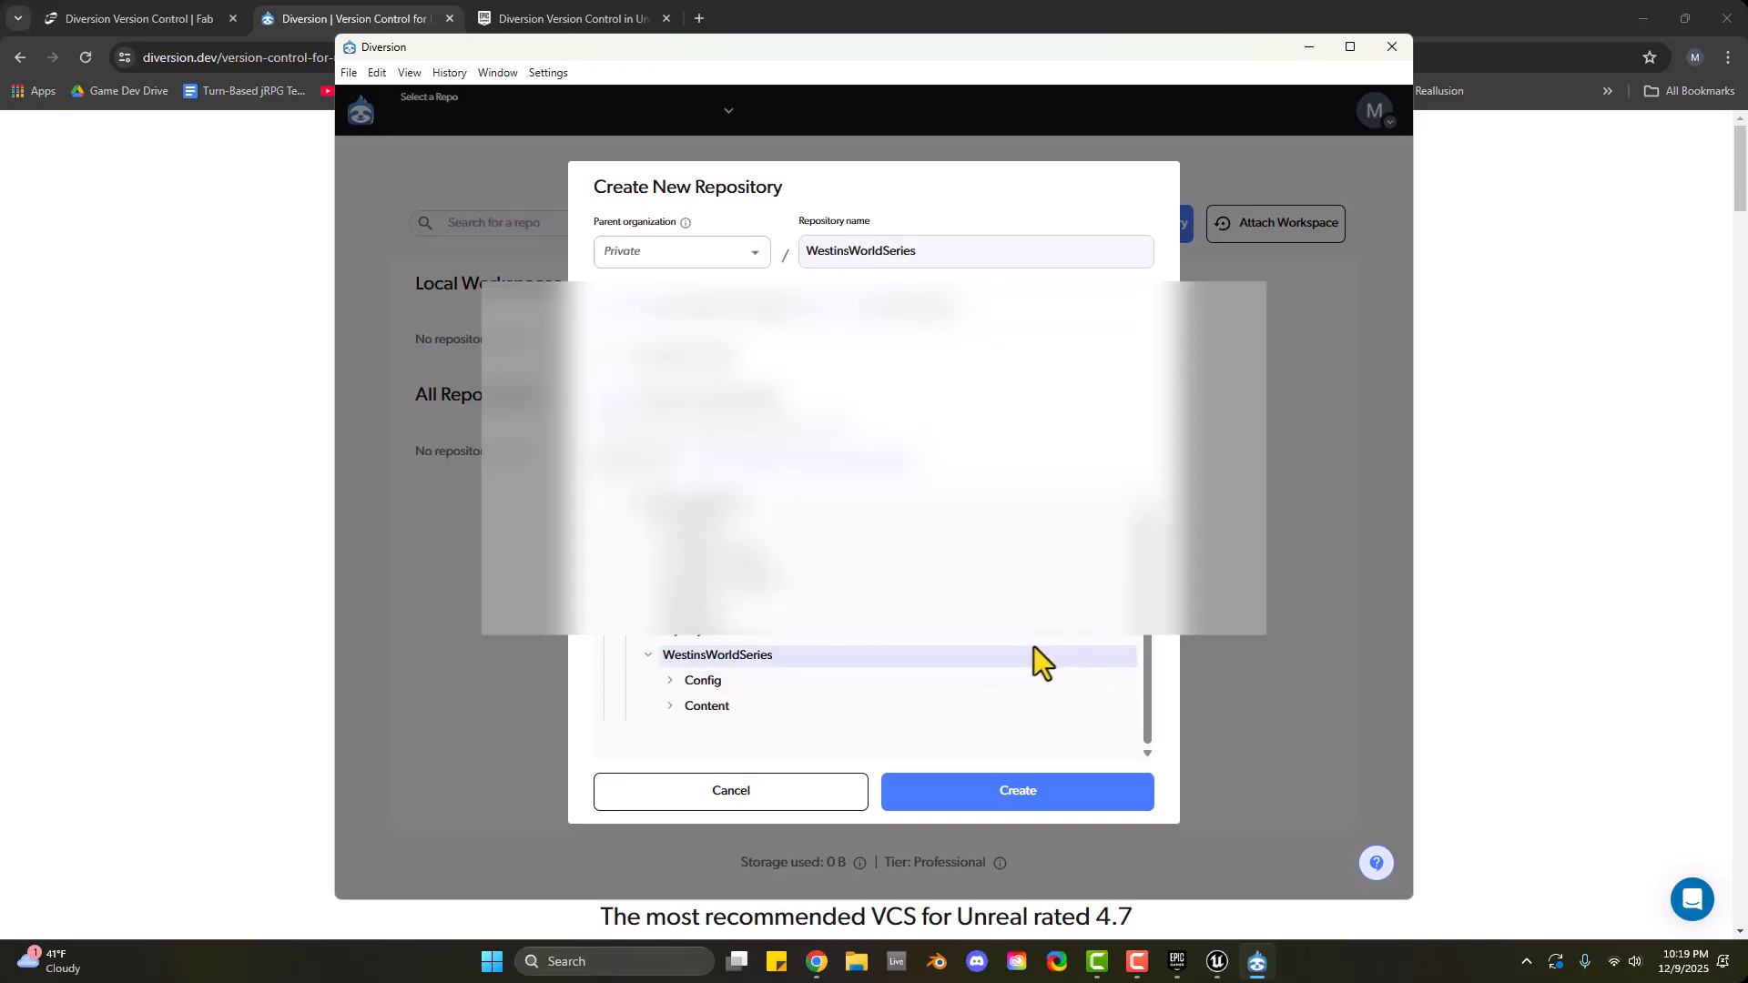
{"action": "scroll", "coordinate": [1034, 669], "scroll_direction": "down", "scroll_amount": 3}
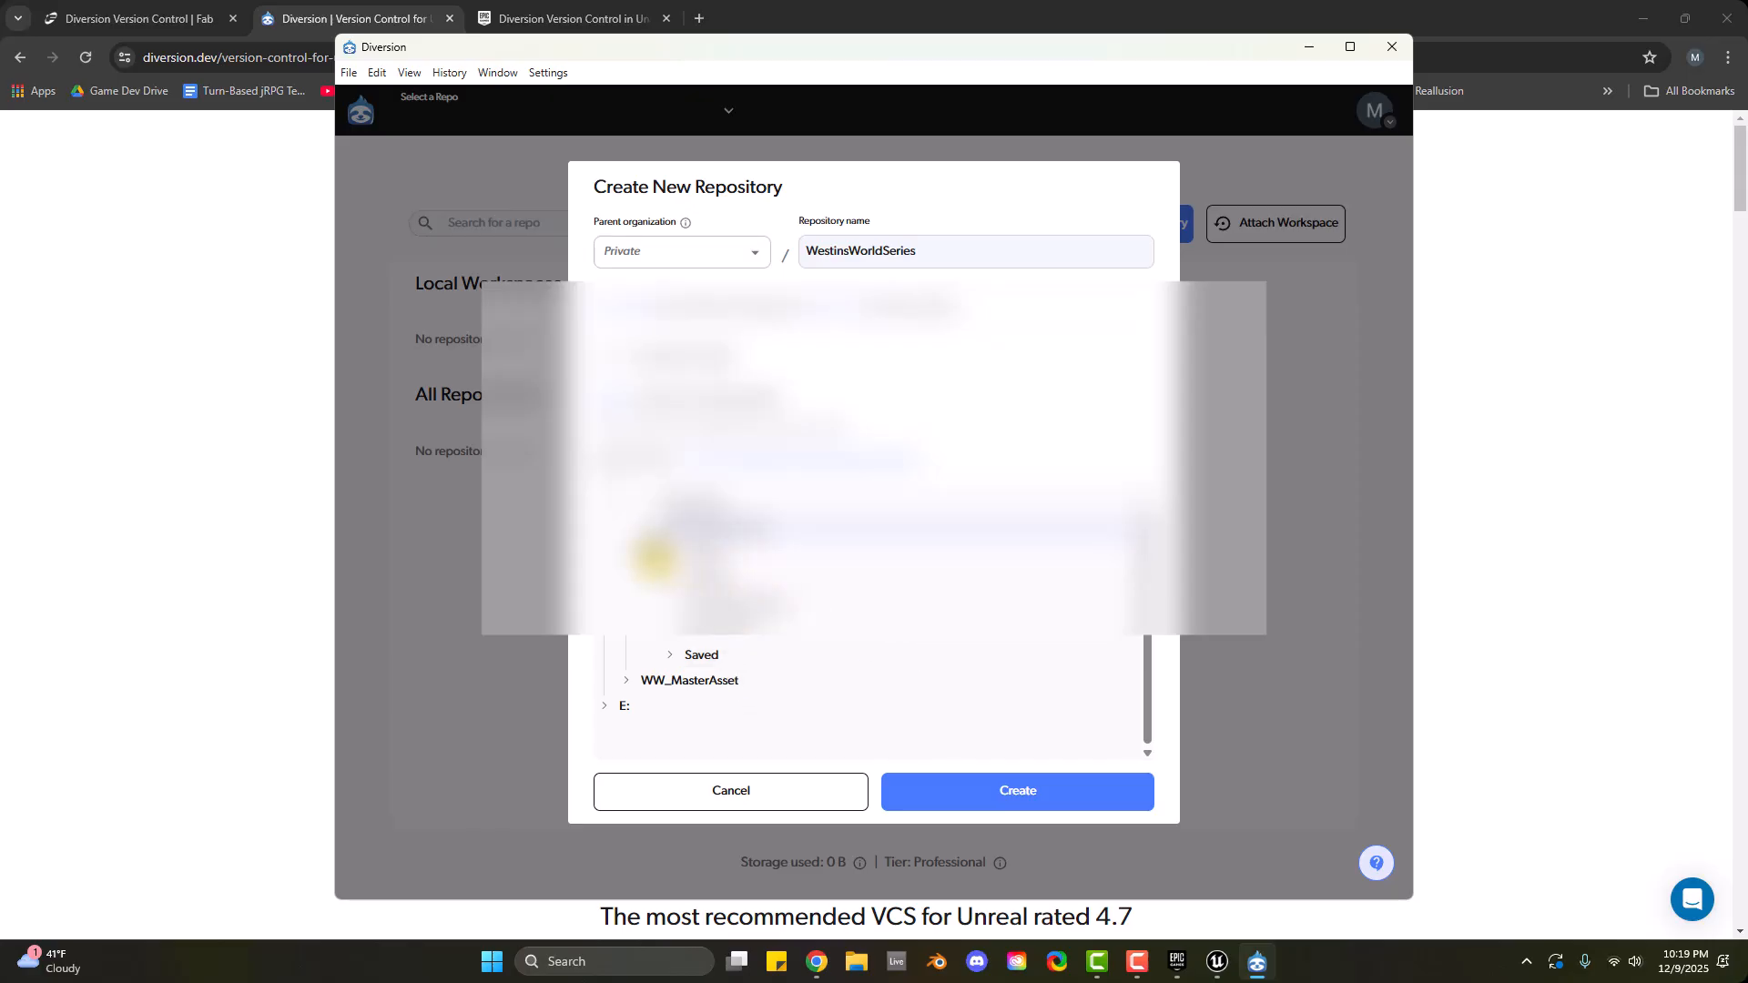
{"action": "left_click", "coordinate": [689, 603]}
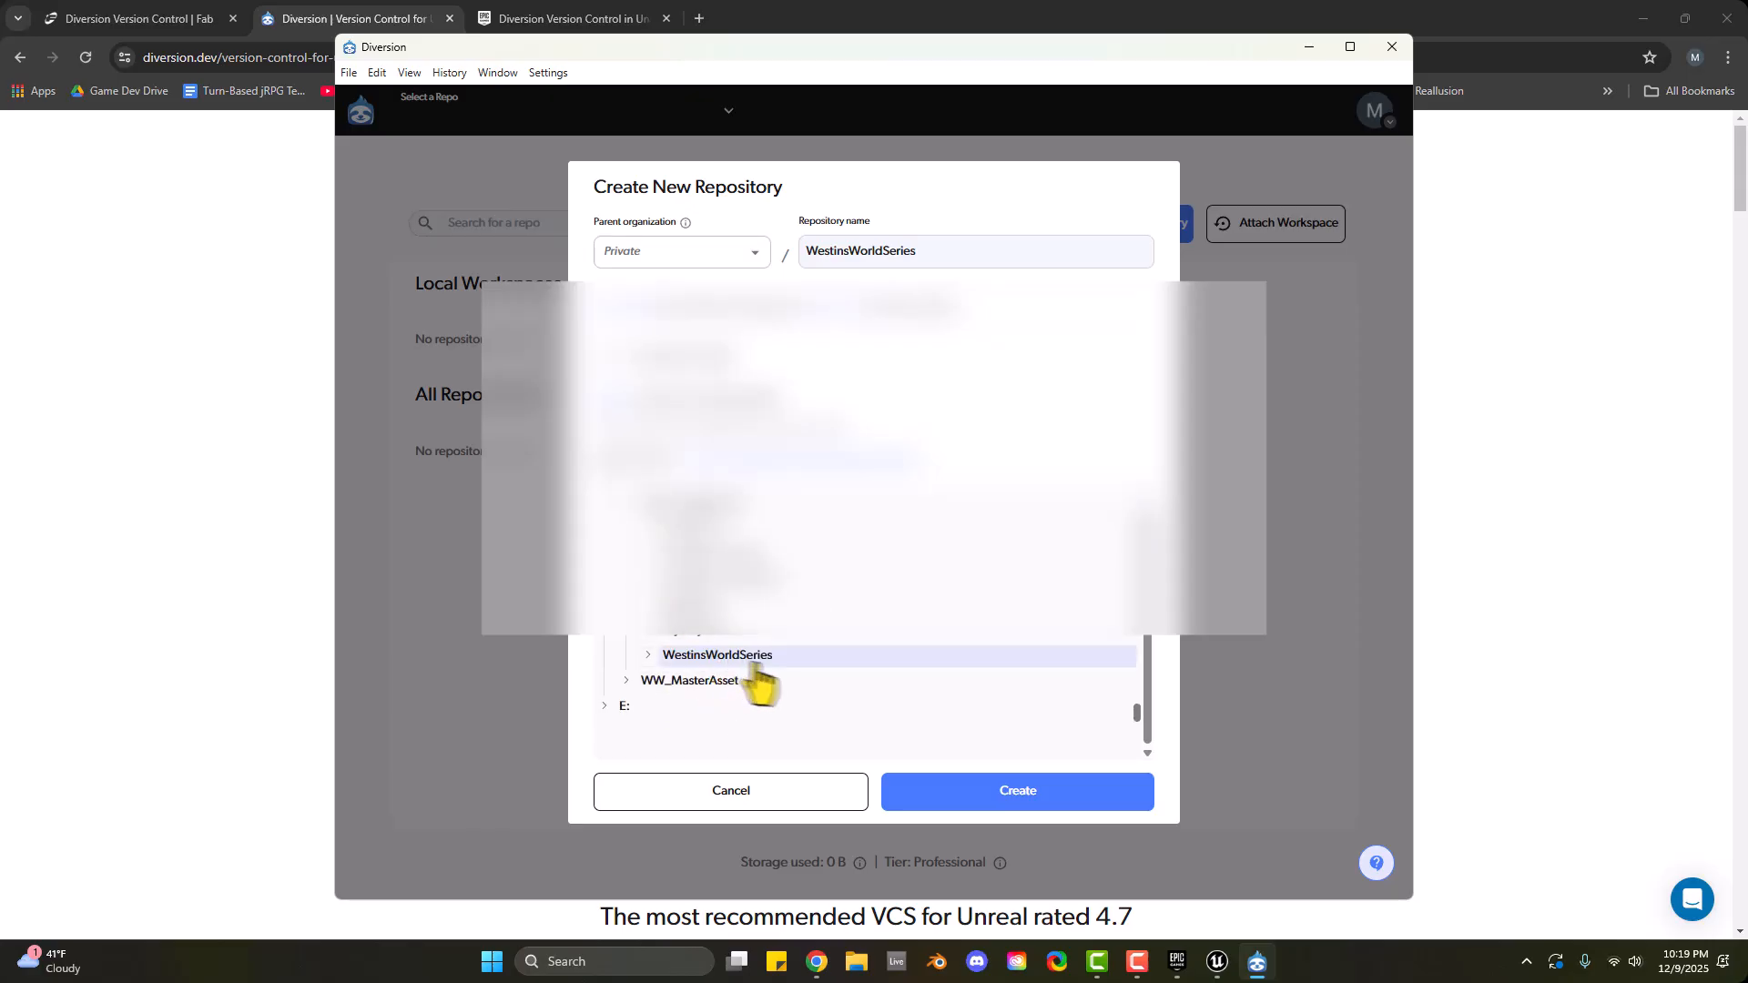
{"action": "left_click", "coordinate": [1005, 801]}
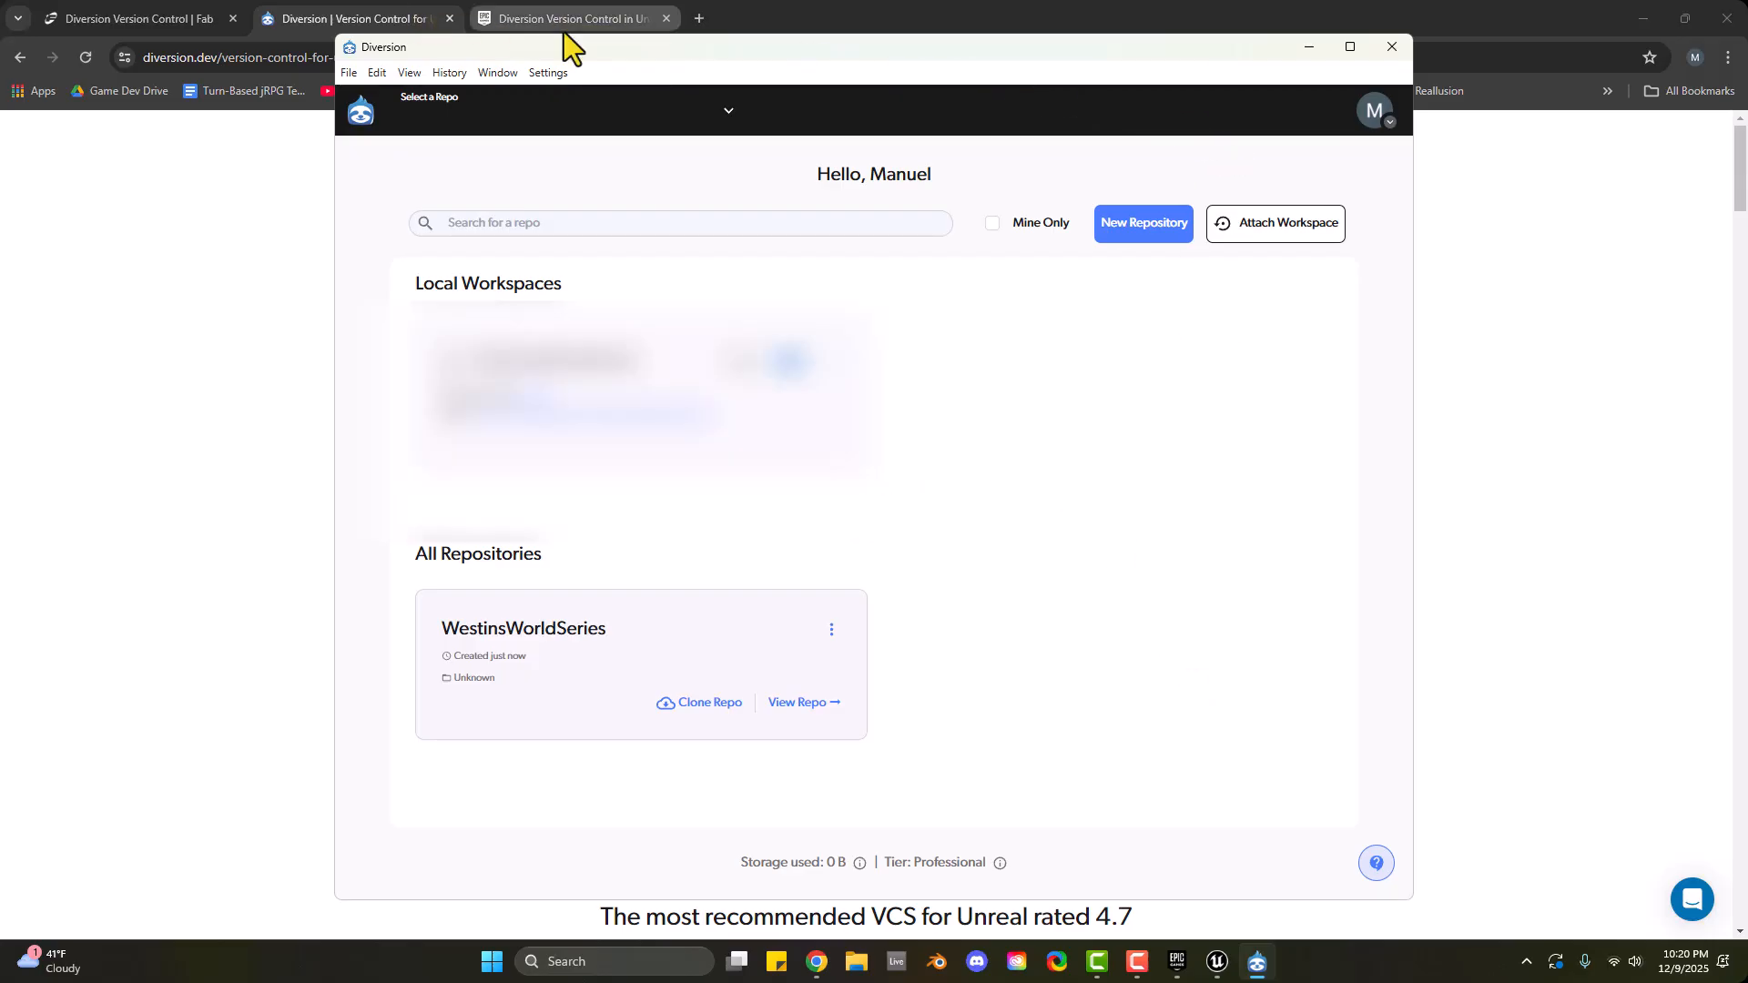
Switch to the Revision Control Login dialog in Unreal Editor and accept the settings for the Diversion provider
{"action": "mouse_move", "coordinate": [1217, 961]}
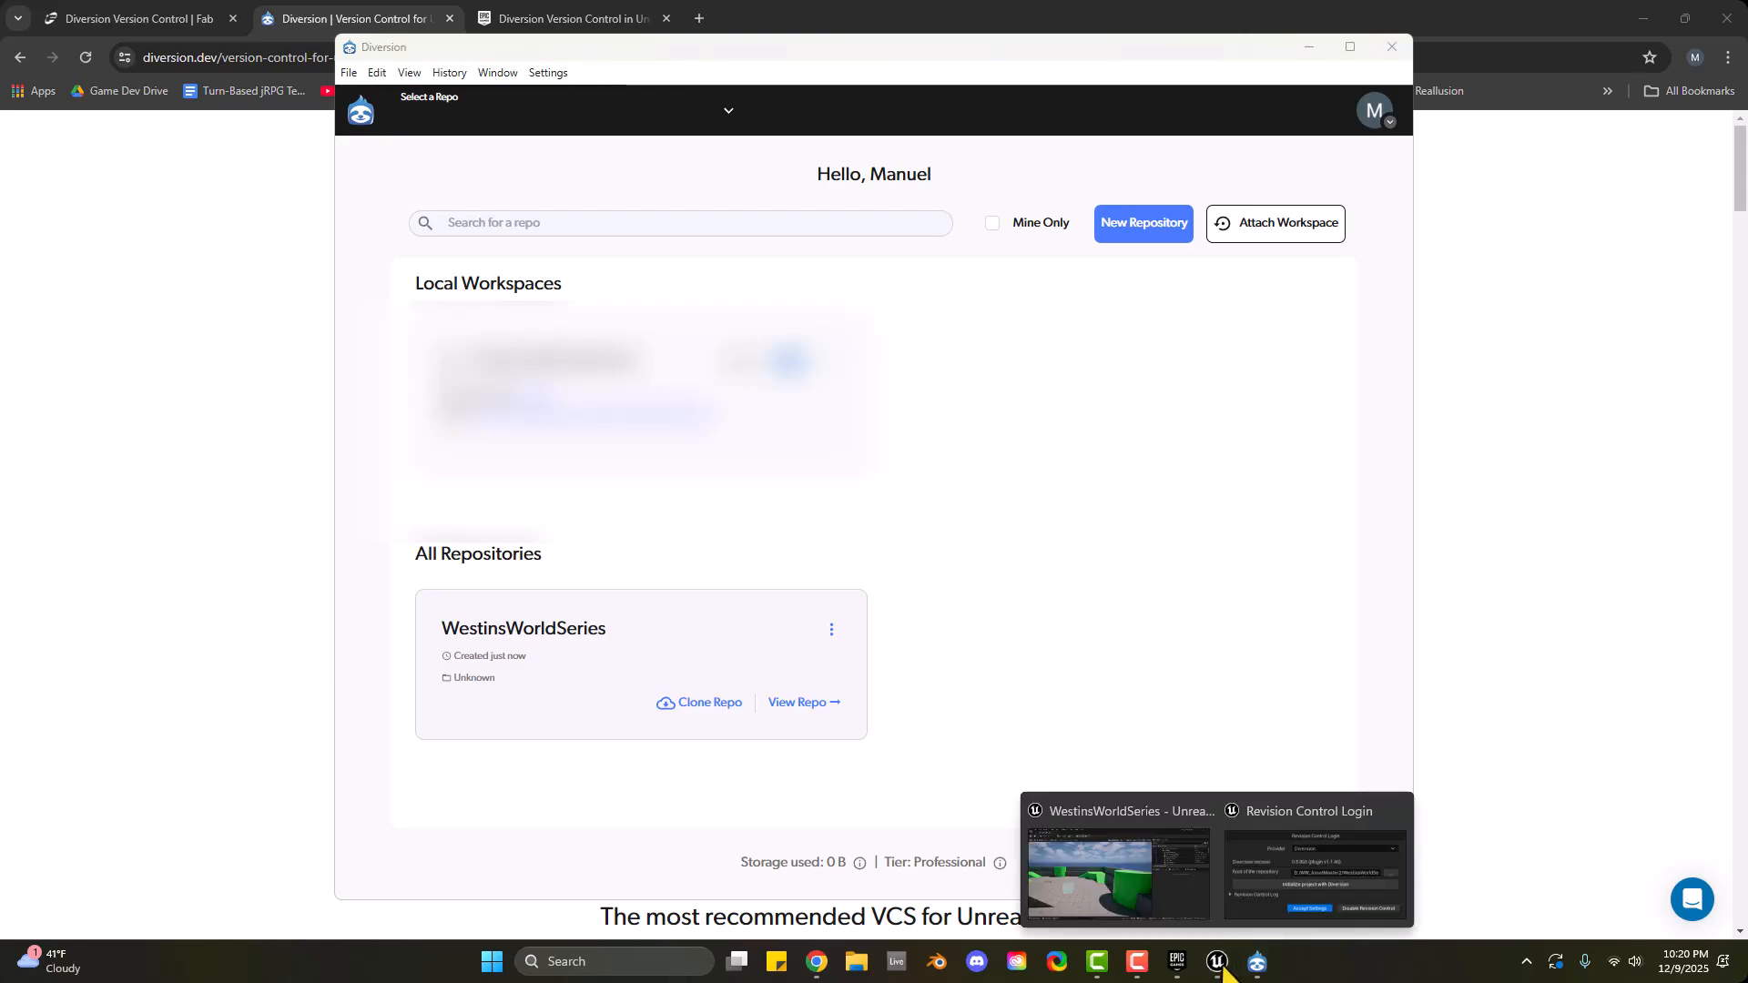
{"action": "left_click", "coordinate": [1247, 906]}
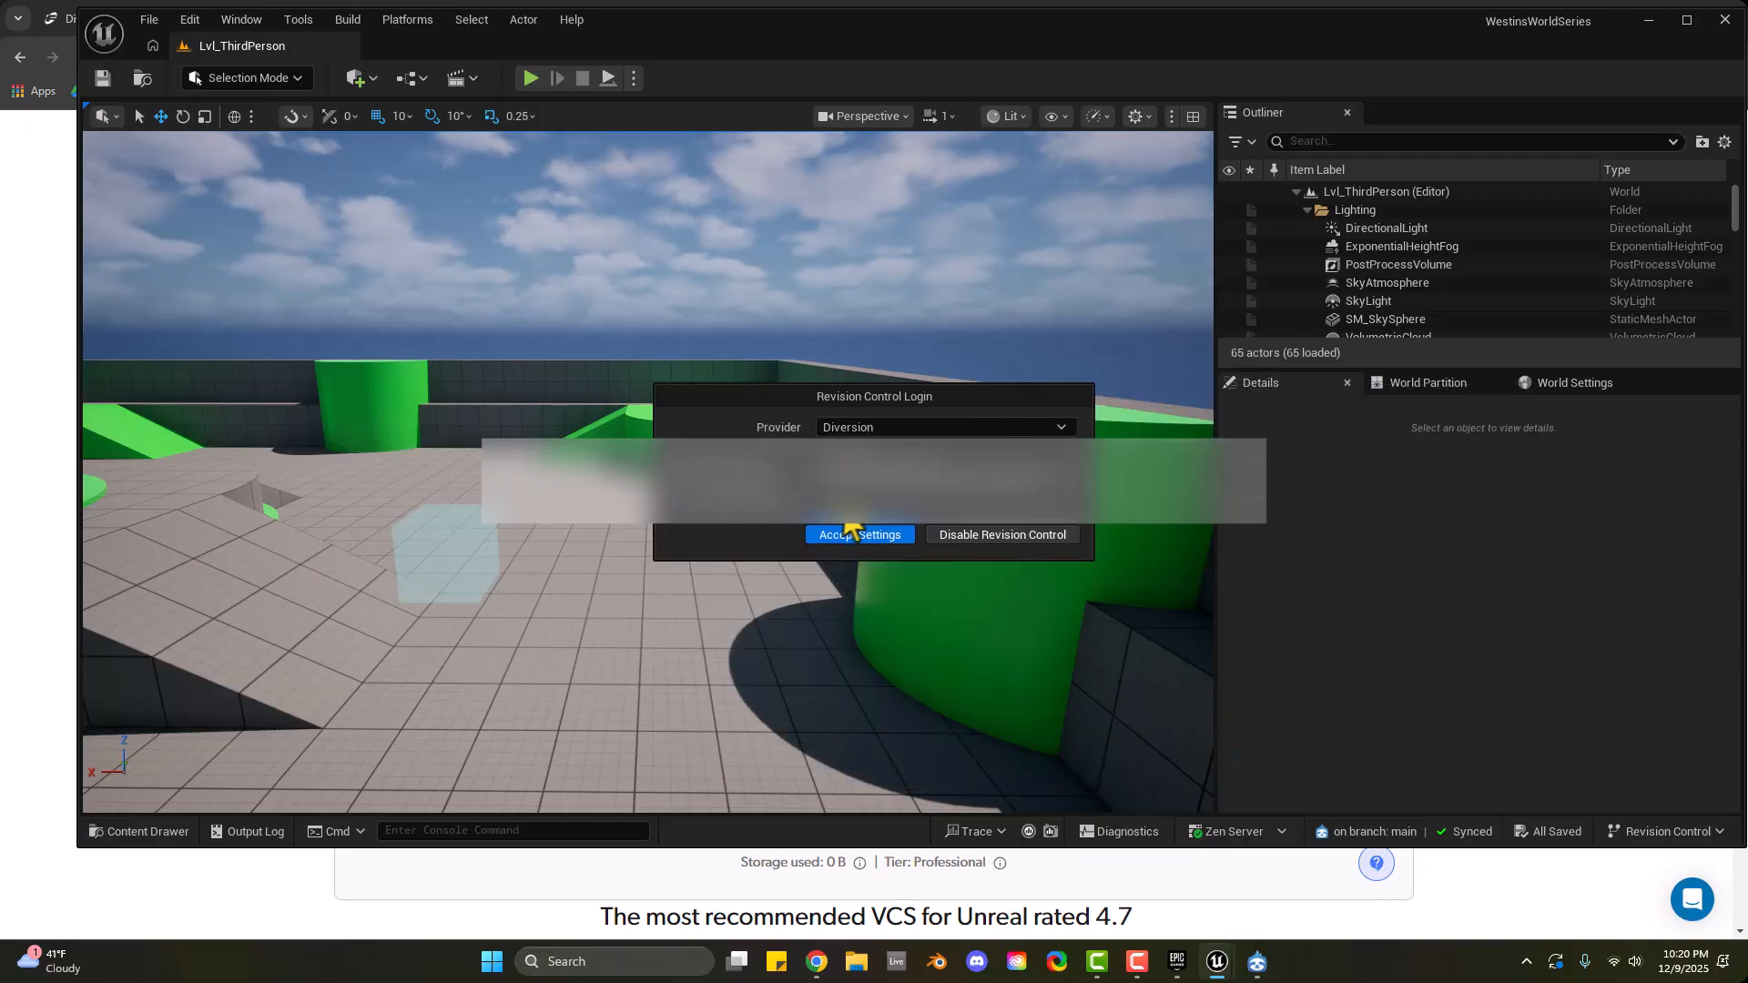
{"action": "left_click", "coordinate": [859, 535]}
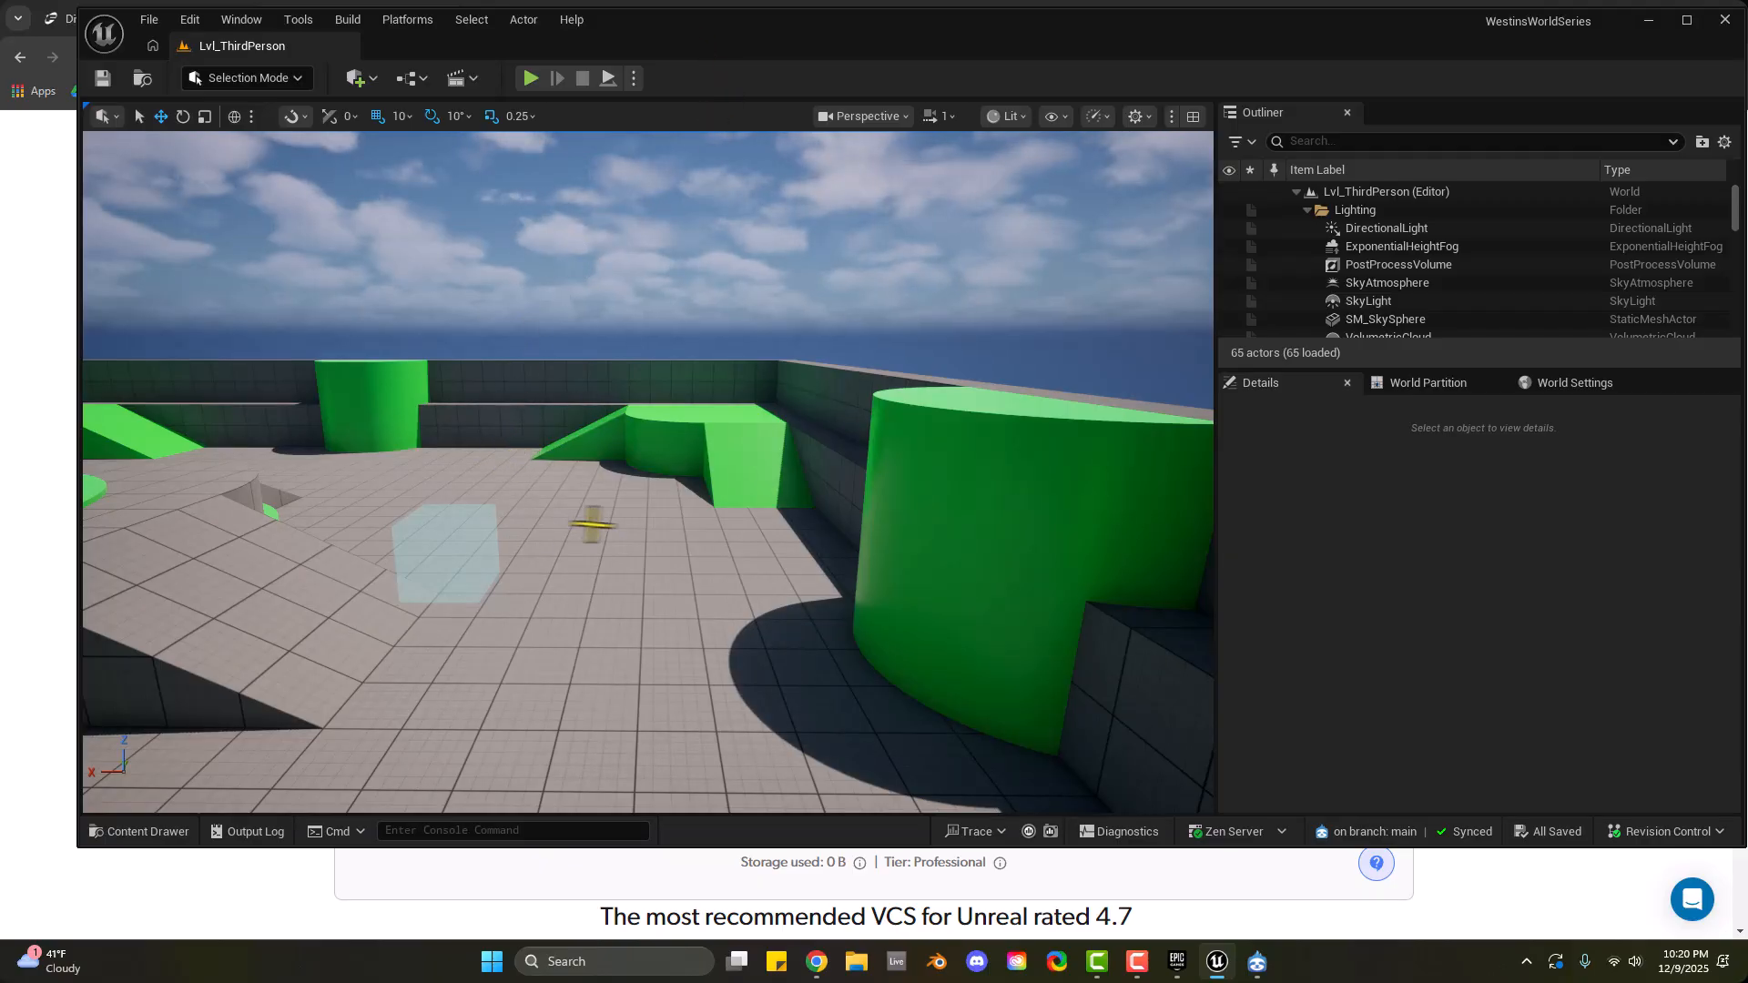
{"action": "key", "text": "ctrl+space"}
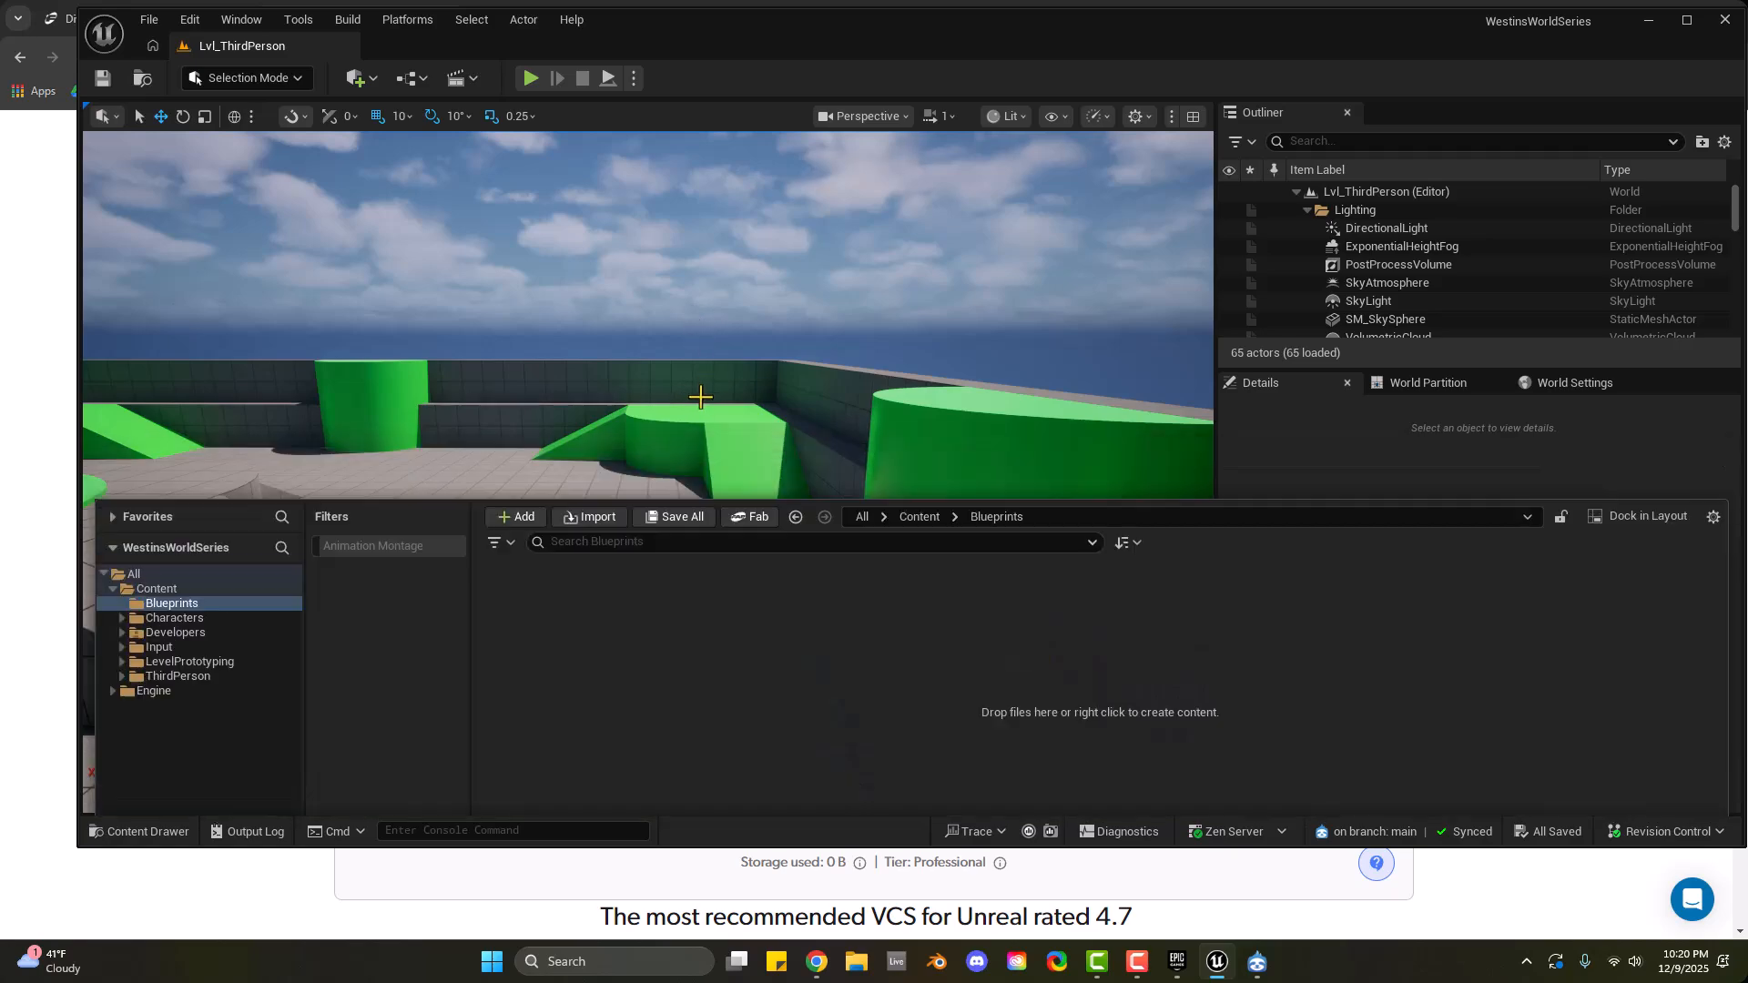
{"action": "left_click", "coordinate": [701, 395]}
{"action": "key", "text": "ctrl+space"}
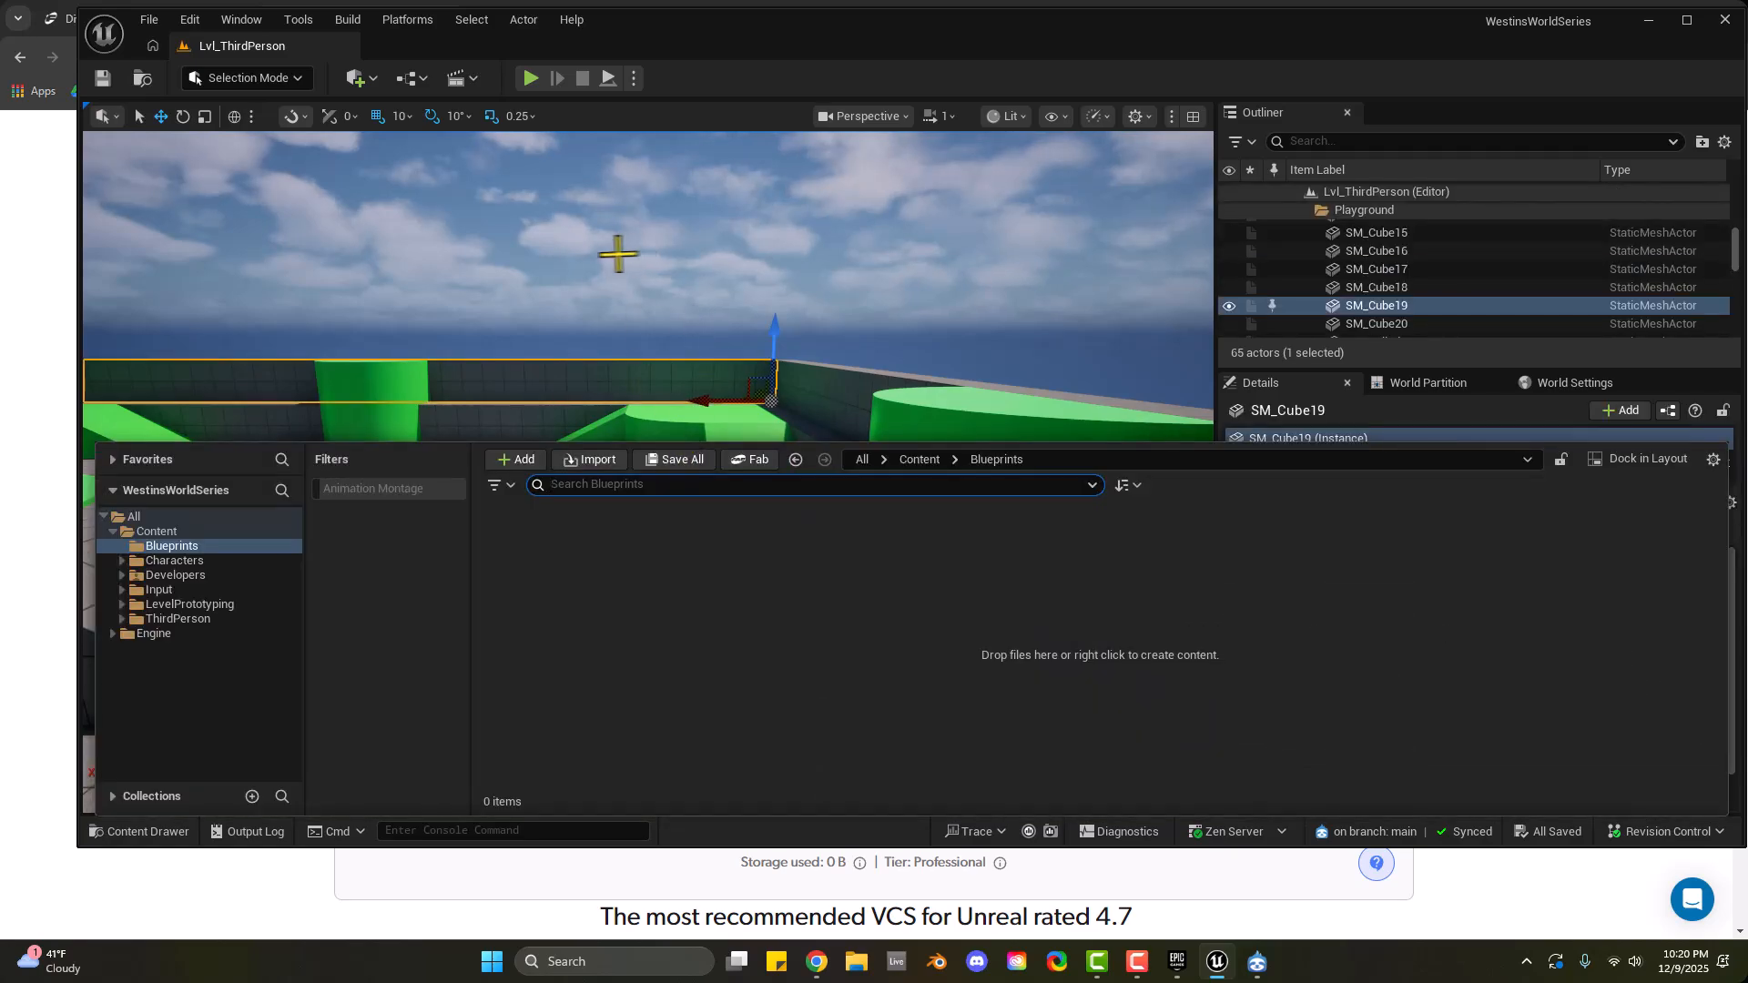
{"action": "left_click", "coordinate": [618, 254]}
{"action": "left_click", "coordinate": [542, 527]}
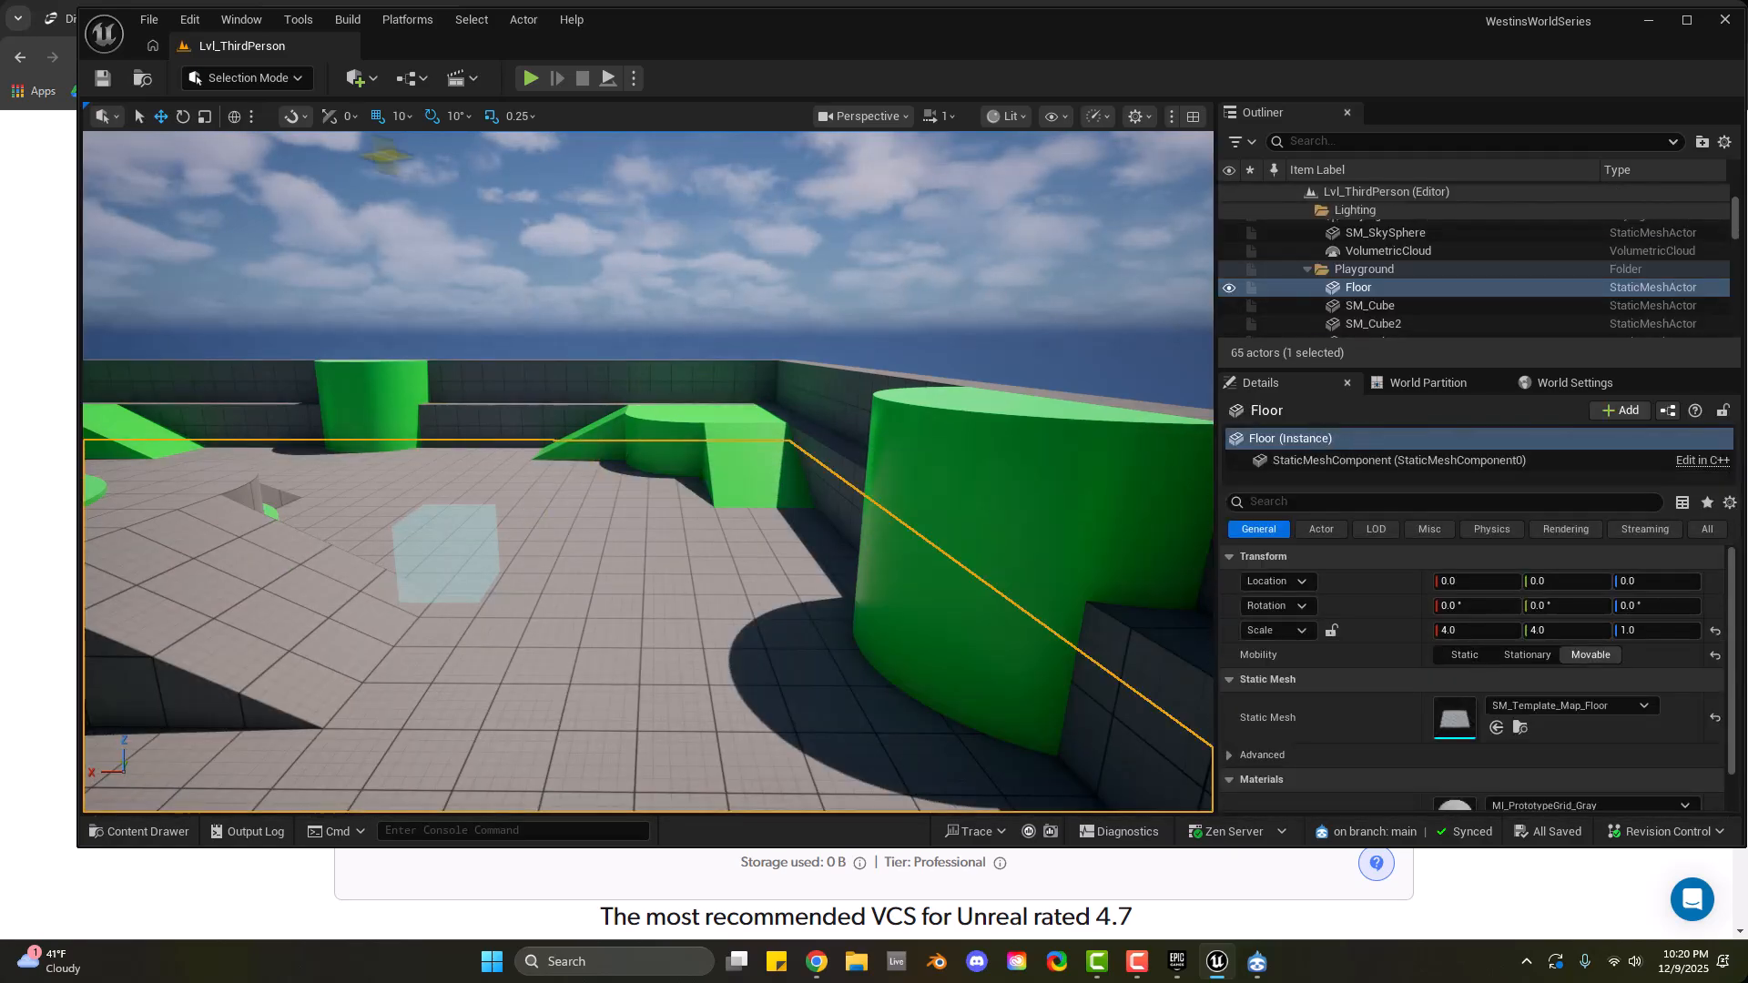
Place a Sphere shape on the level's floor near the translucent cube, at about X -1190, Y 160, Z 0
{"action": "left_click", "coordinate": [364, 80]}
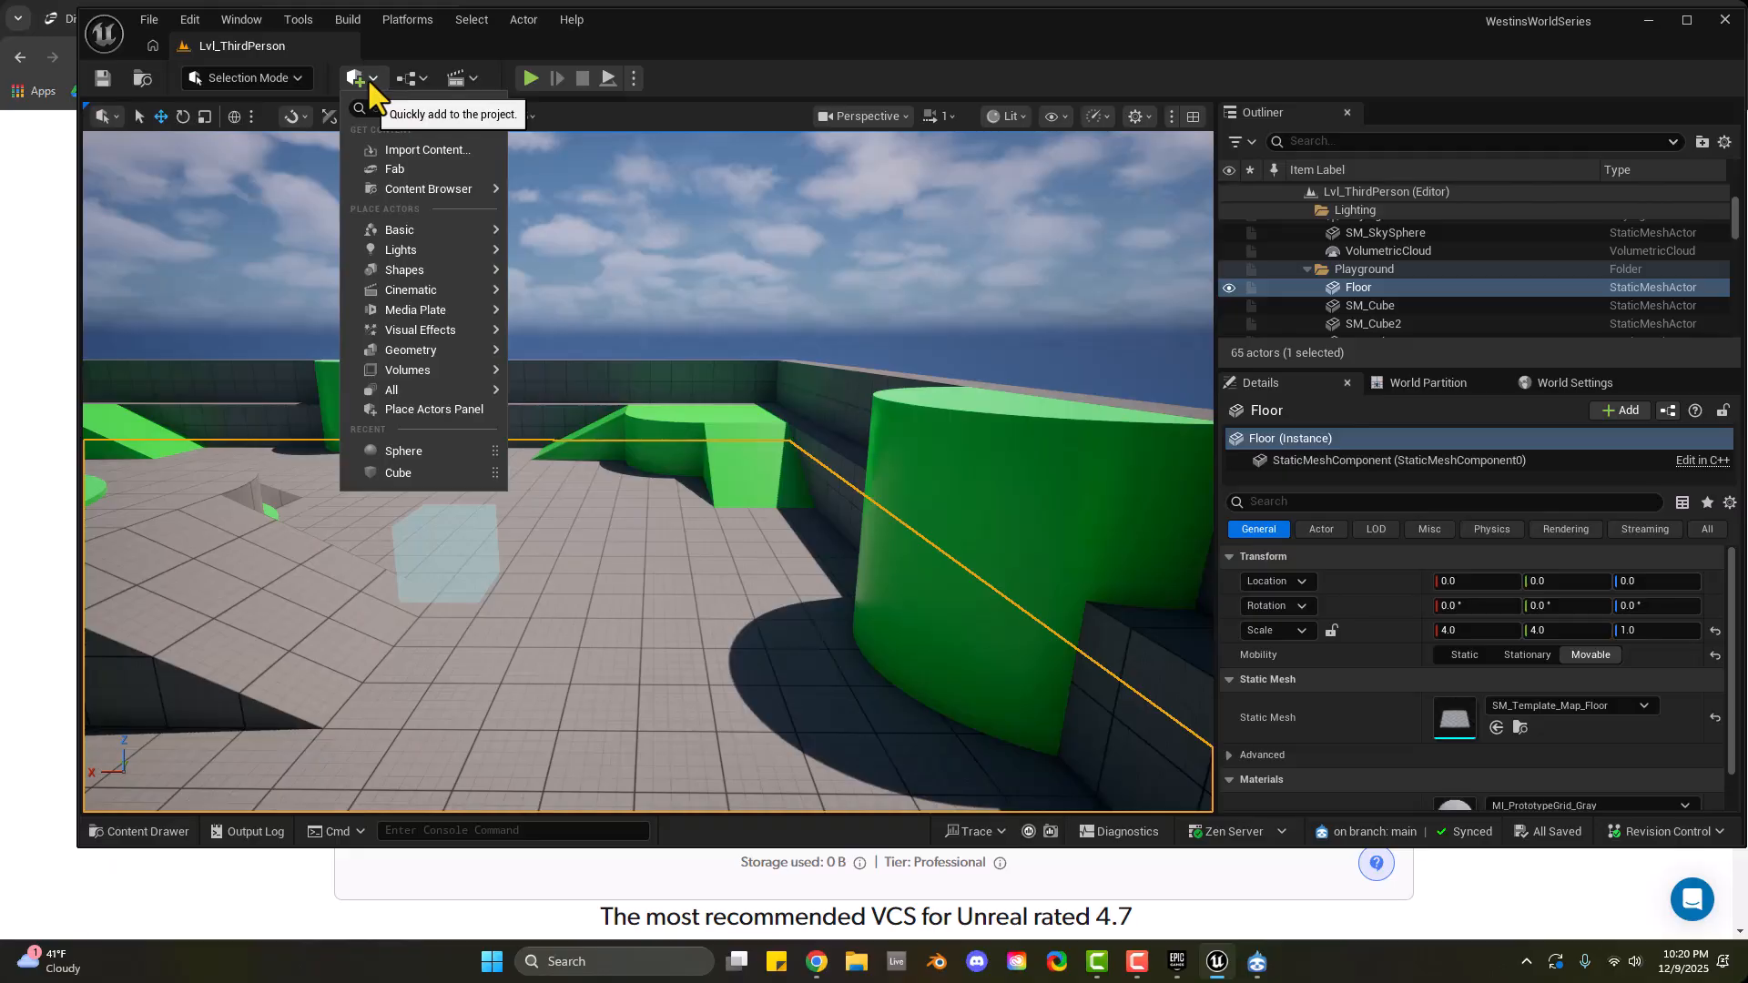
{"action": "mouse_move", "coordinate": [398, 234]}
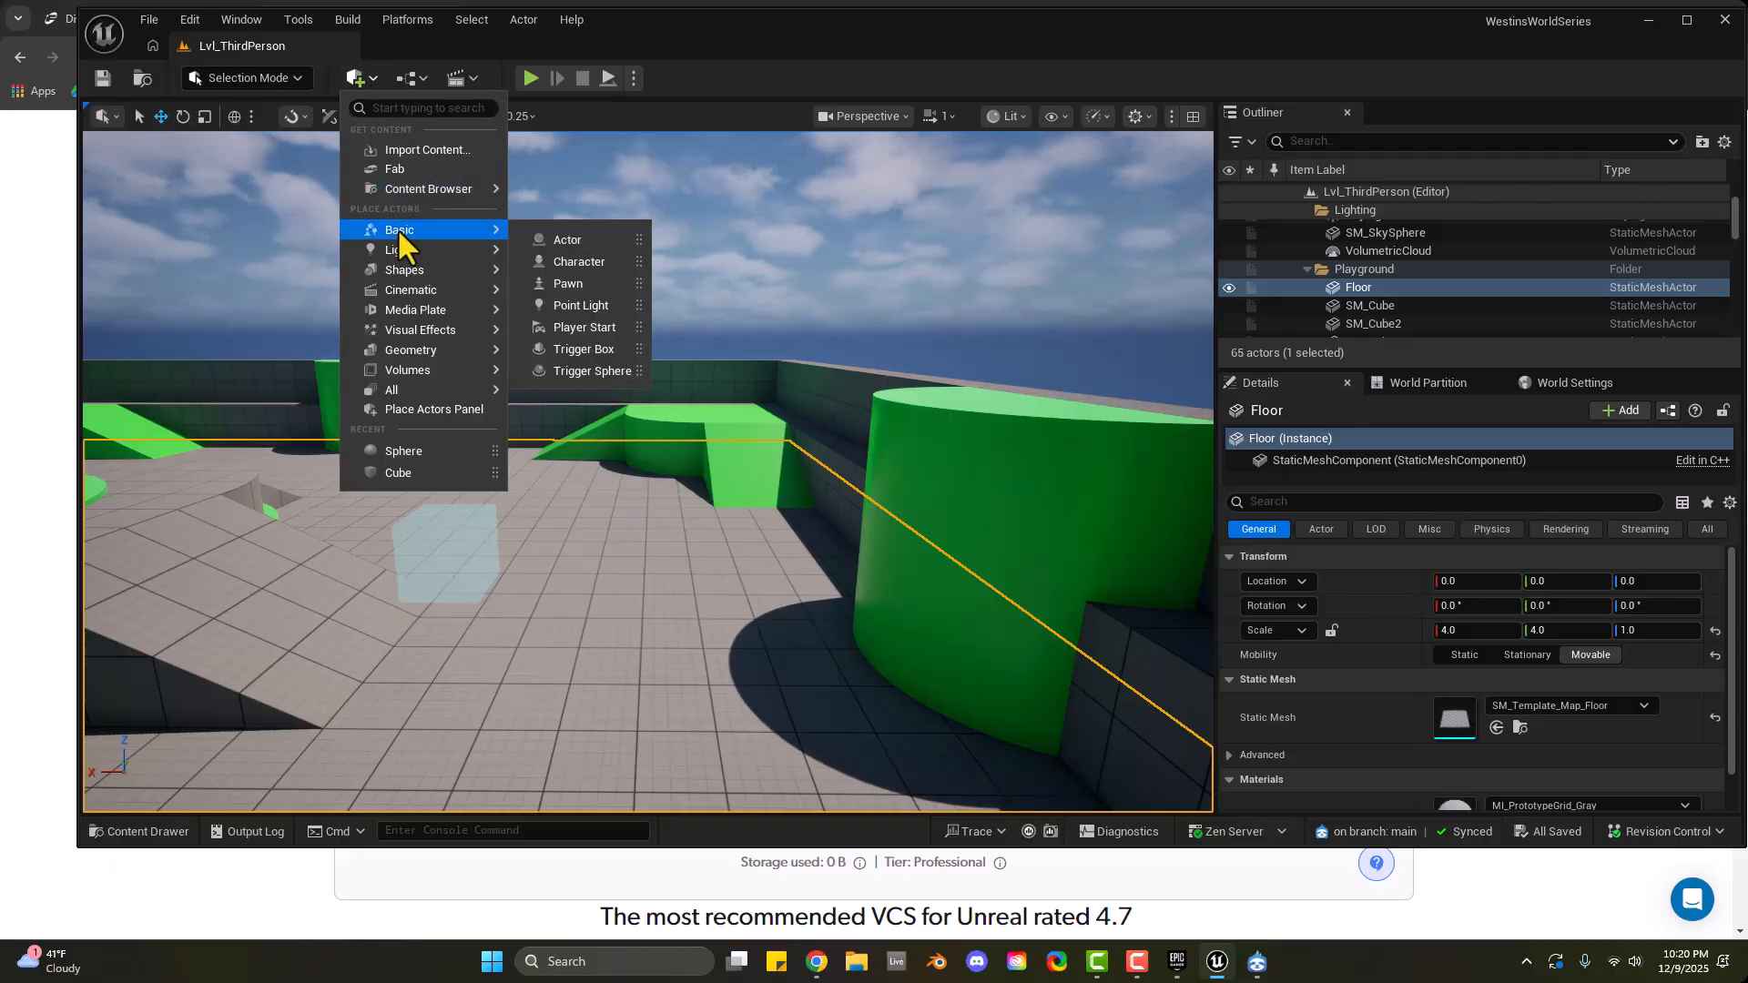
{"action": "mouse_move", "coordinate": [410, 272]}
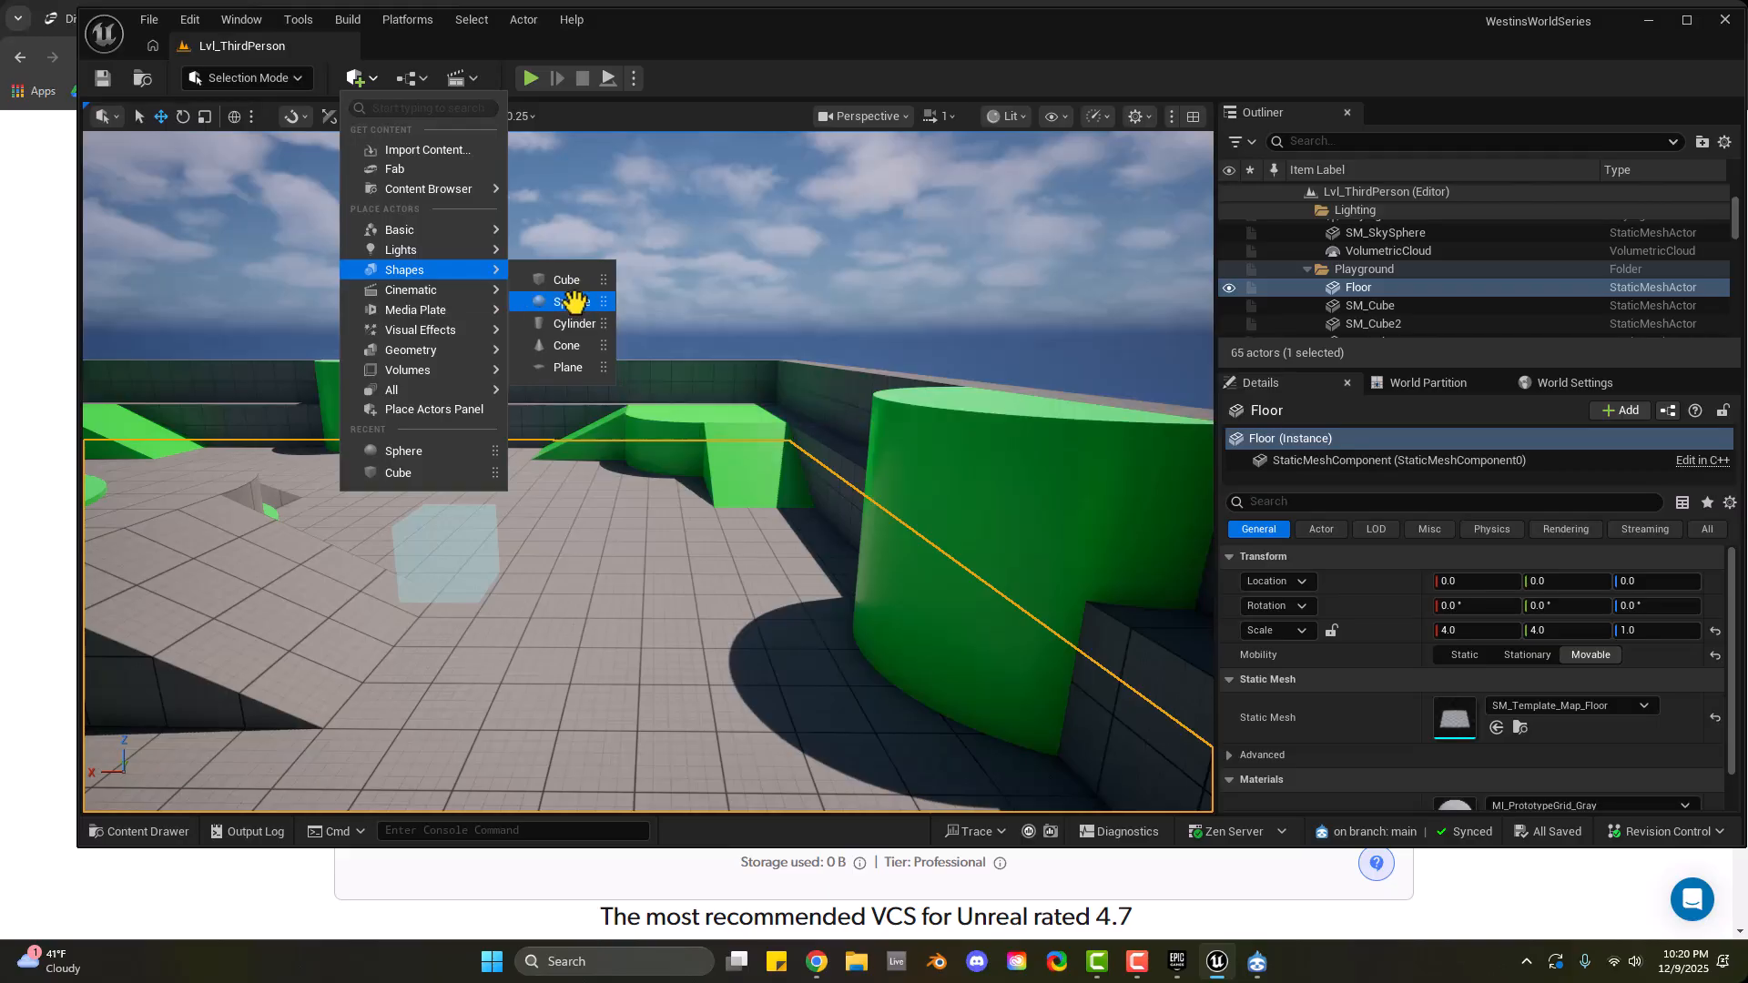
{"action": "left_click_drag", "start_coordinate": [576, 302], "coordinate": [587, 590]}
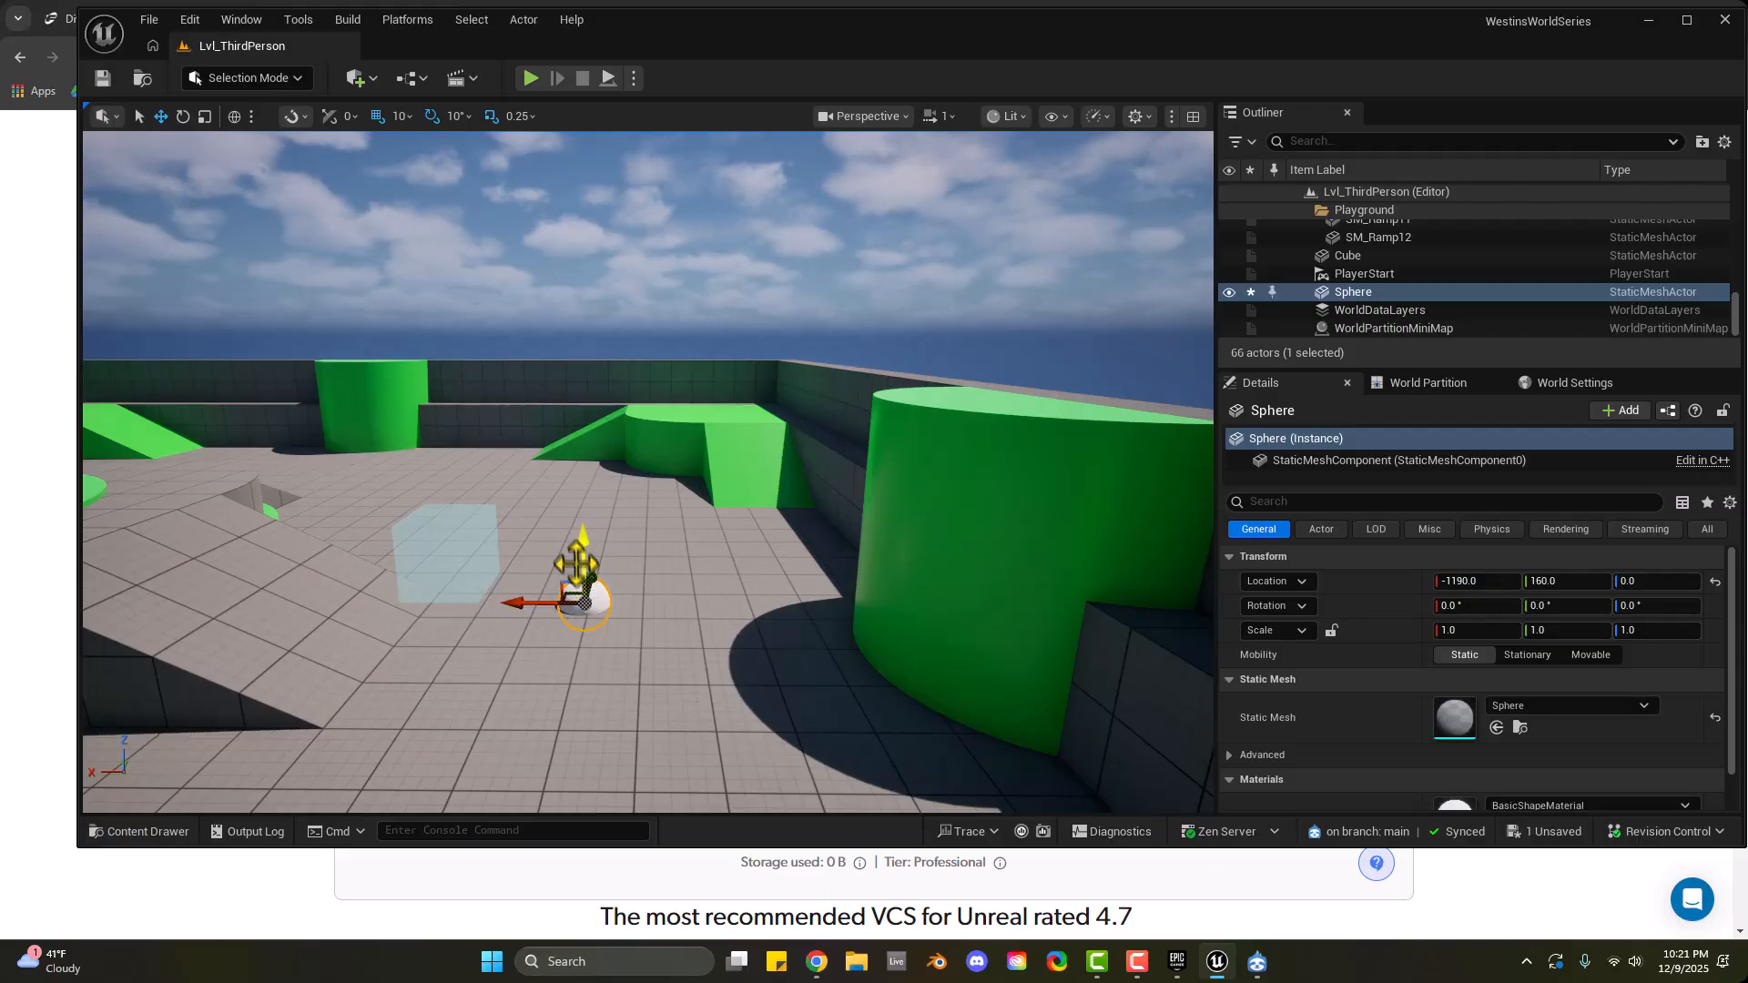
Move the sphere above the floor to about X -1330, Y -10, Z 170
{"action": "left_click_drag", "start_coordinate": [580, 562], "coordinate": [646, 503]}
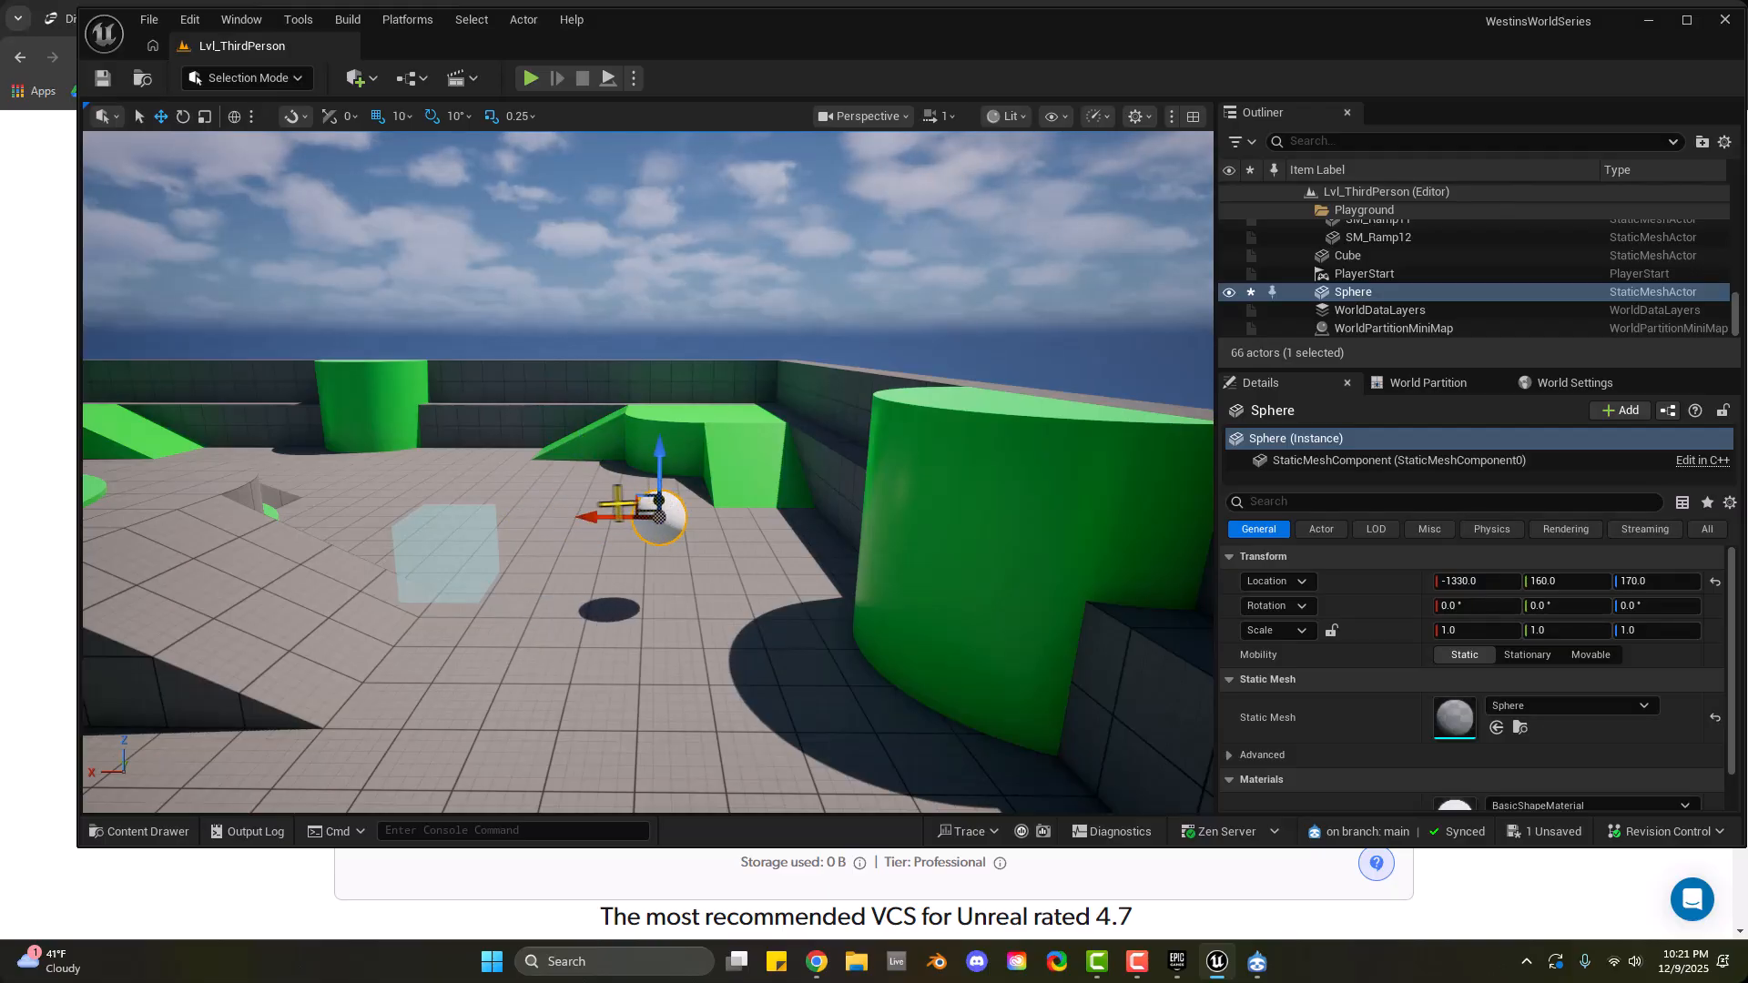
{"action": "right_click_drag", "start_coordinate": [619, 504], "coordinate": [524, 509]}
{"action": "key", "text": "d"}
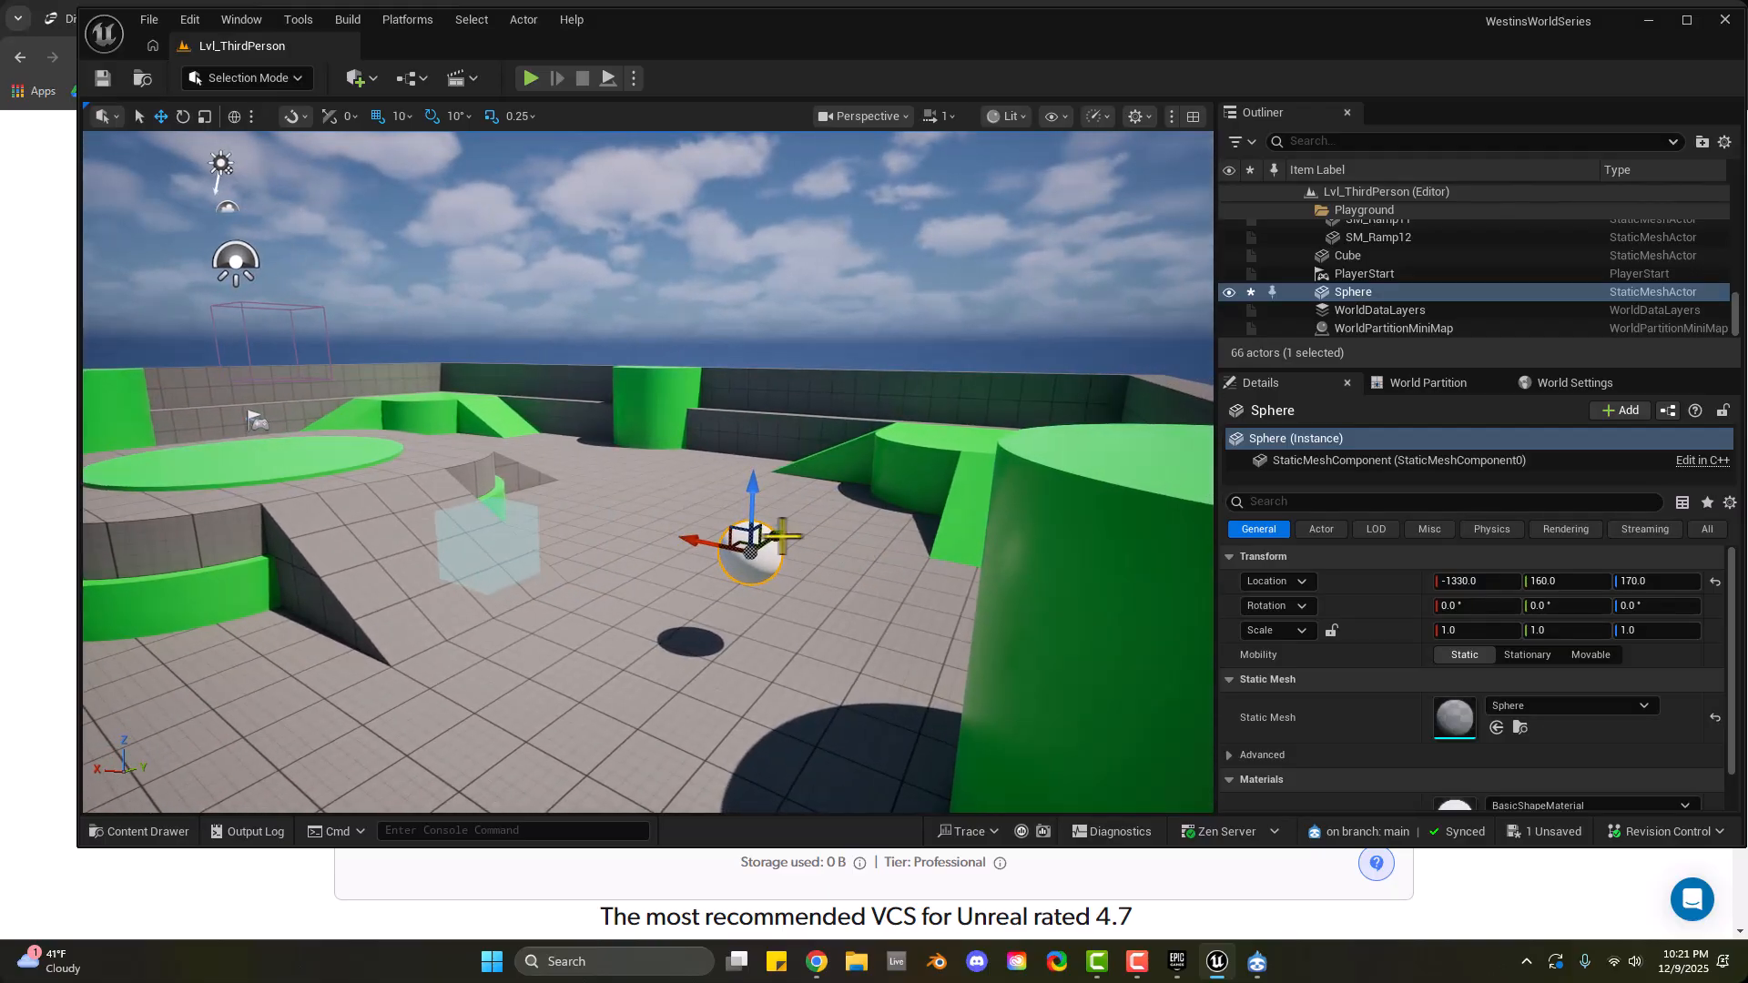
{"action": "left_click_drag", "start_coordinate": [781, 537], "coordinate": [724, 569]}
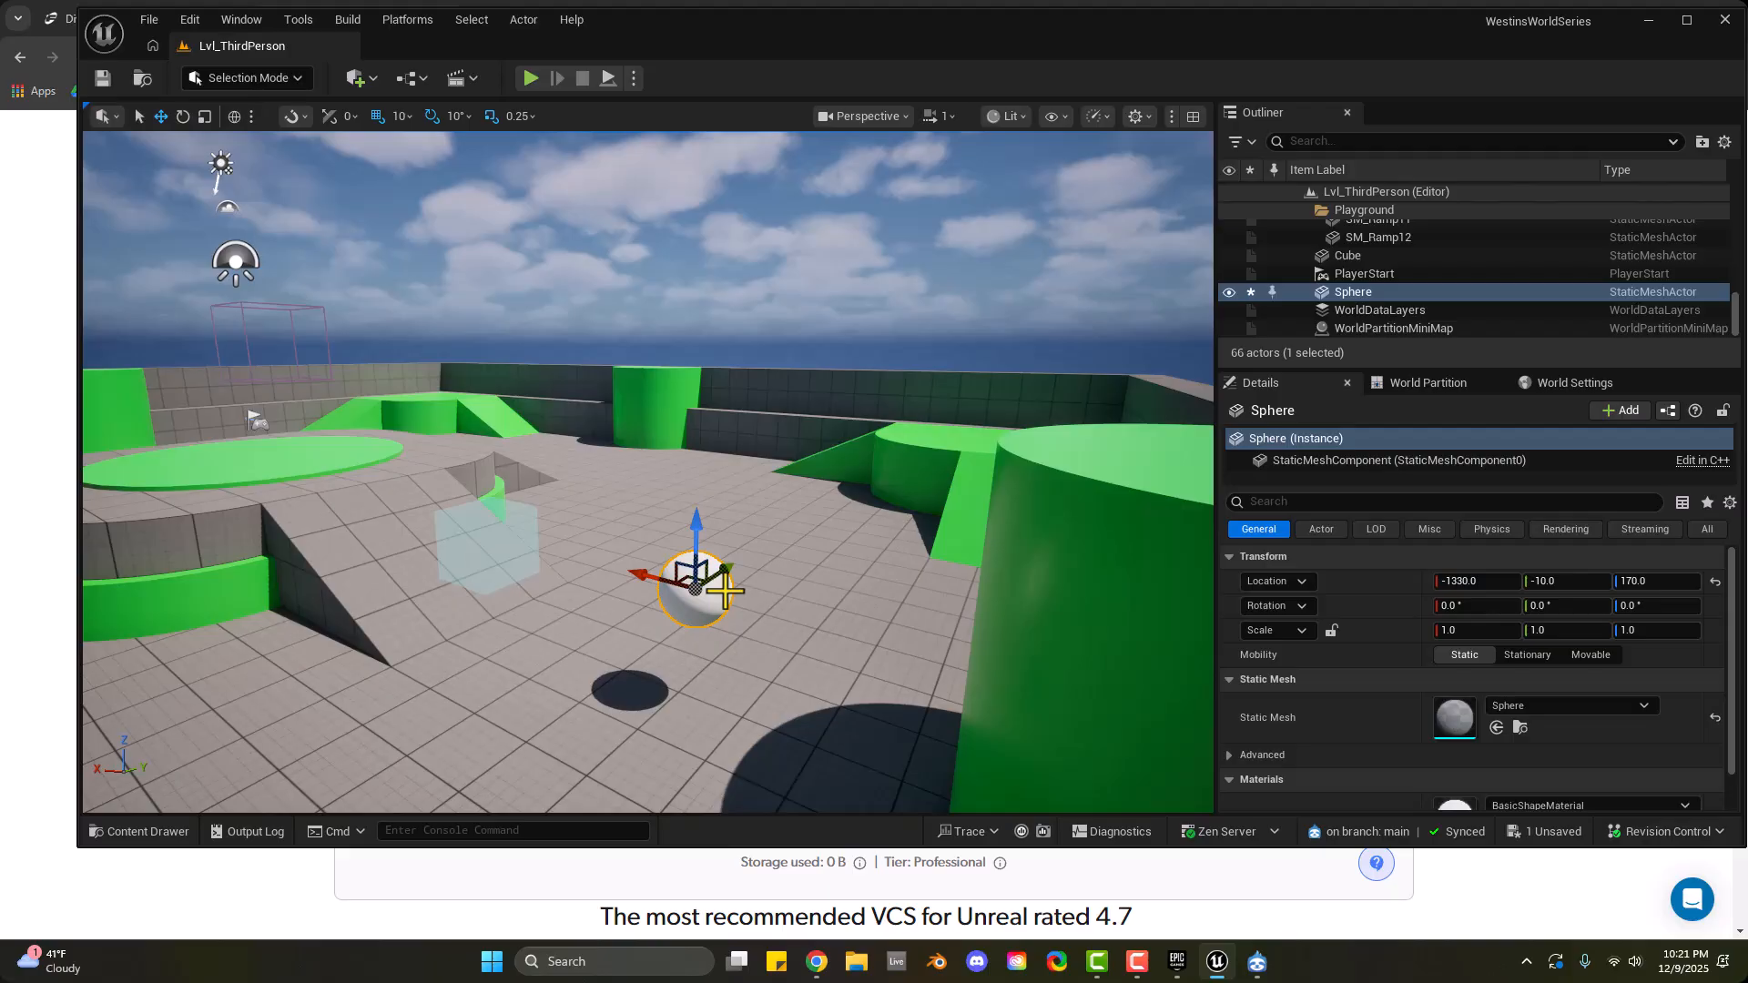
Open the project's root Content folder in the Content Drawer
{"action": "key", "text": "ctrl+space"}
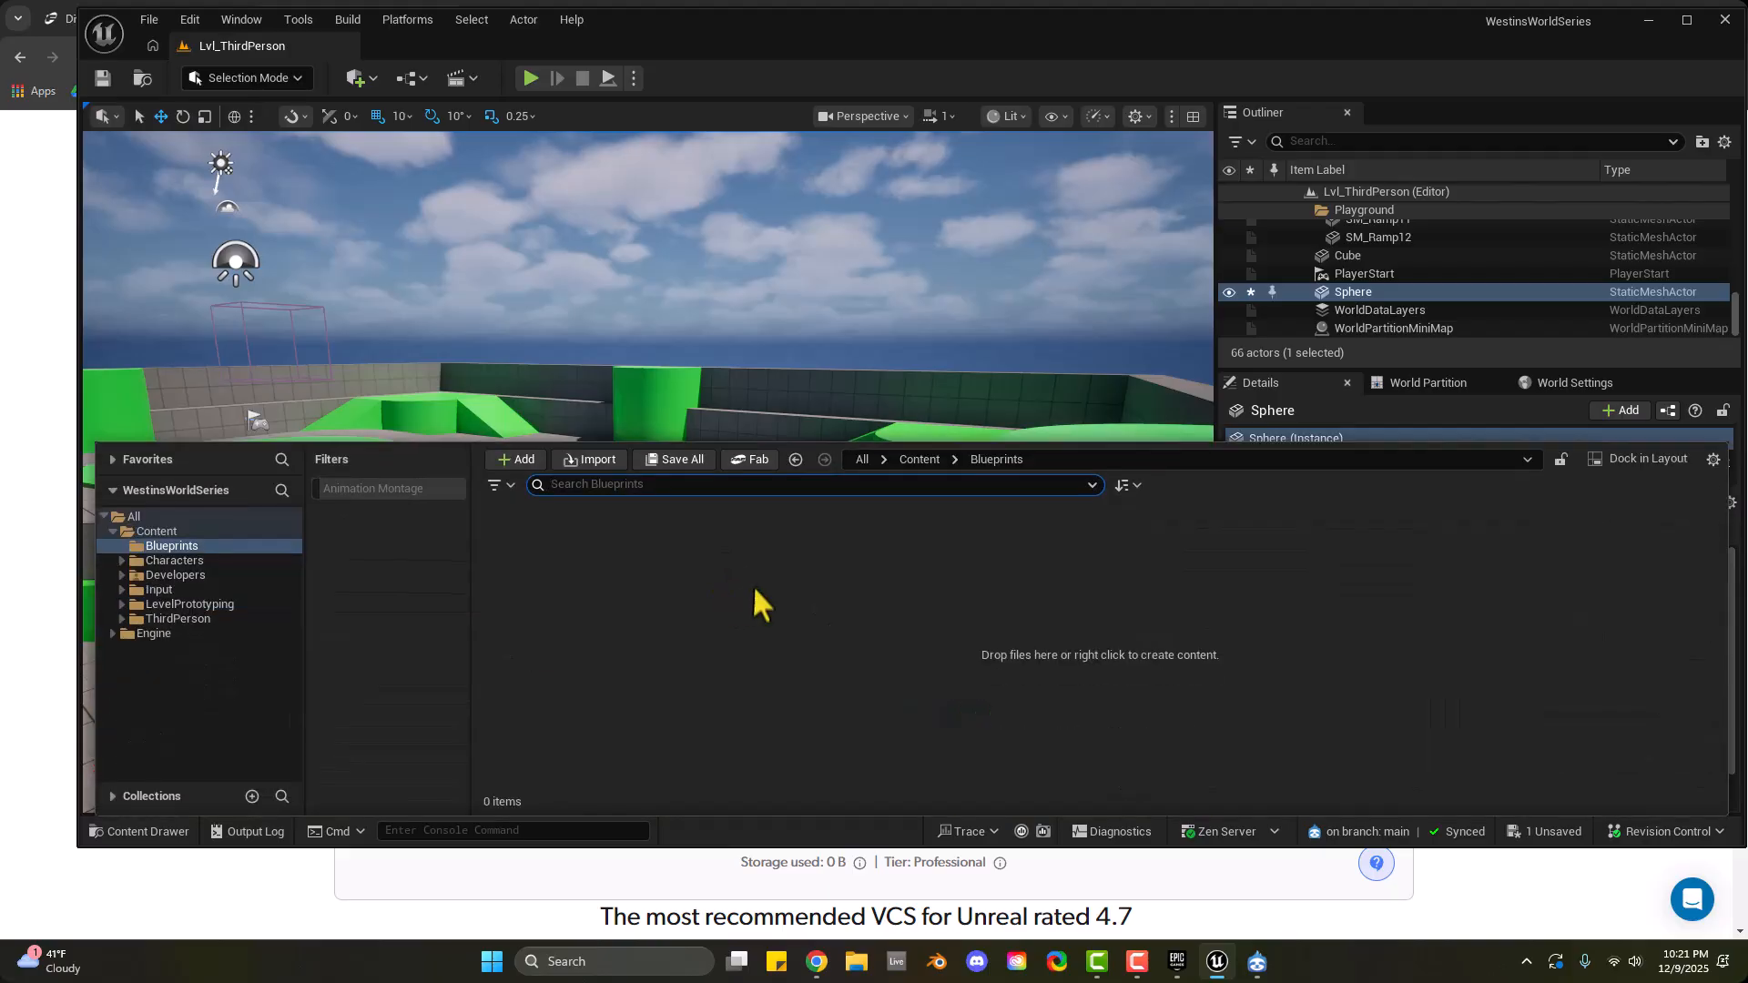
{"action": "left_click", "coordinate": [204, 546]}
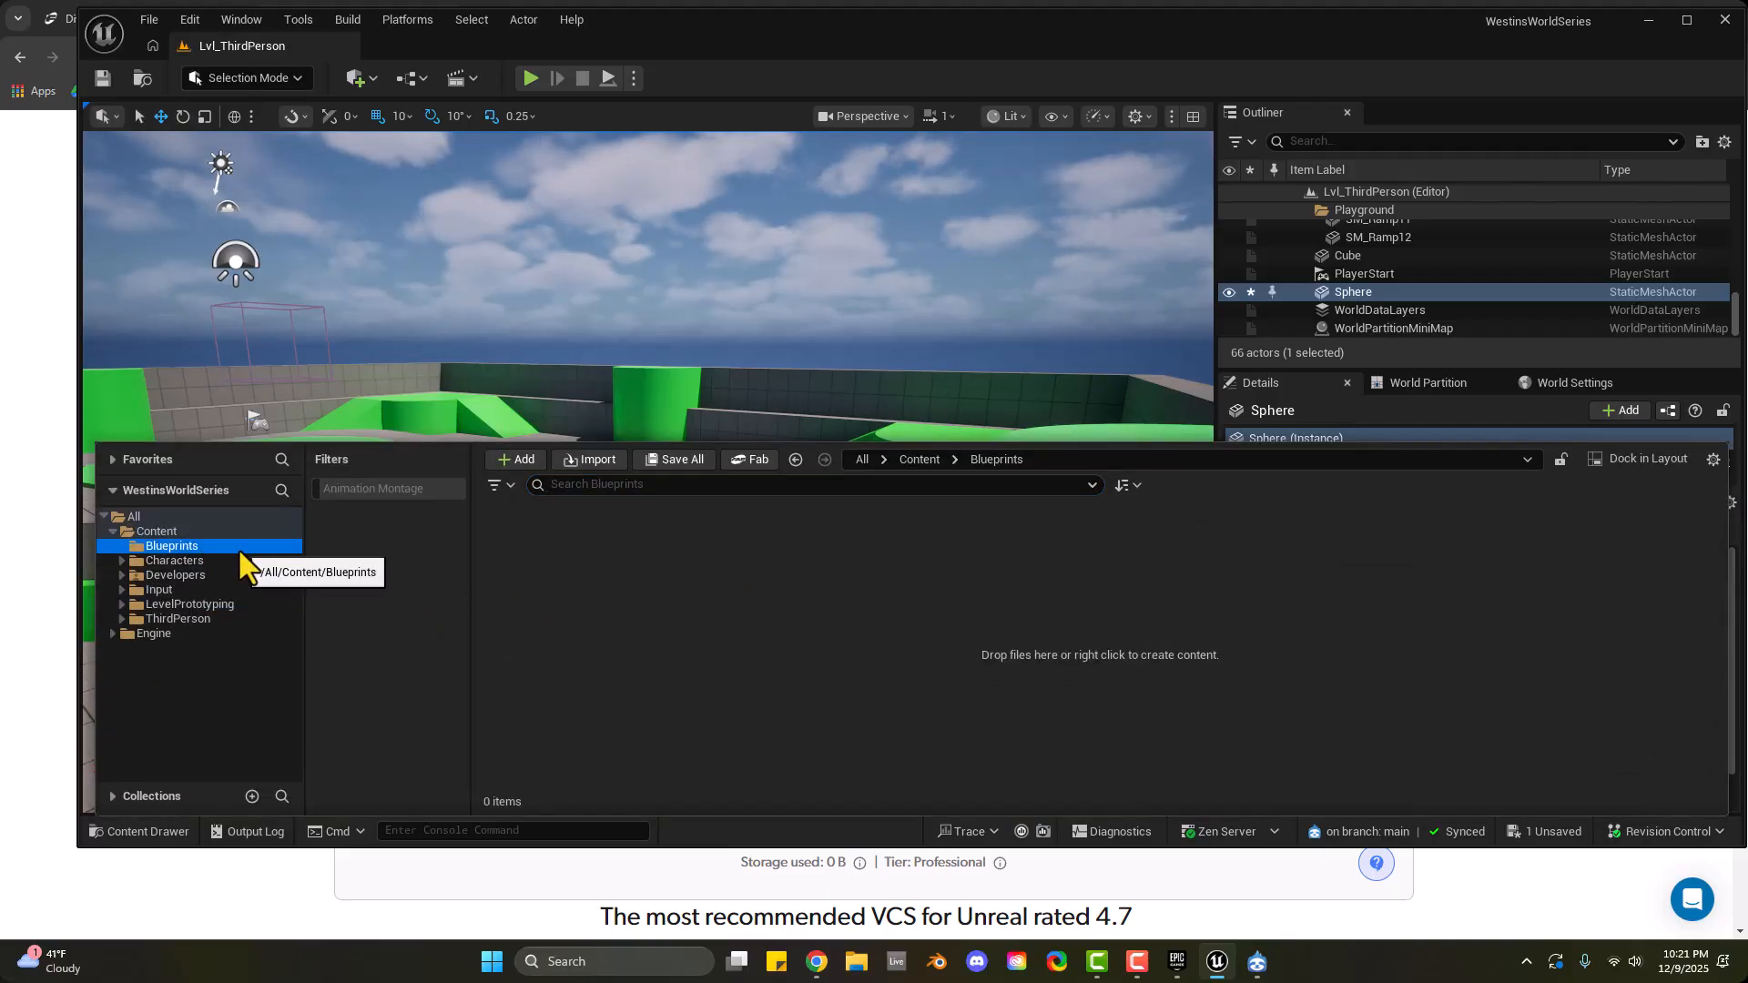
{"action": "left_click", "coordinate": [201, 531]}
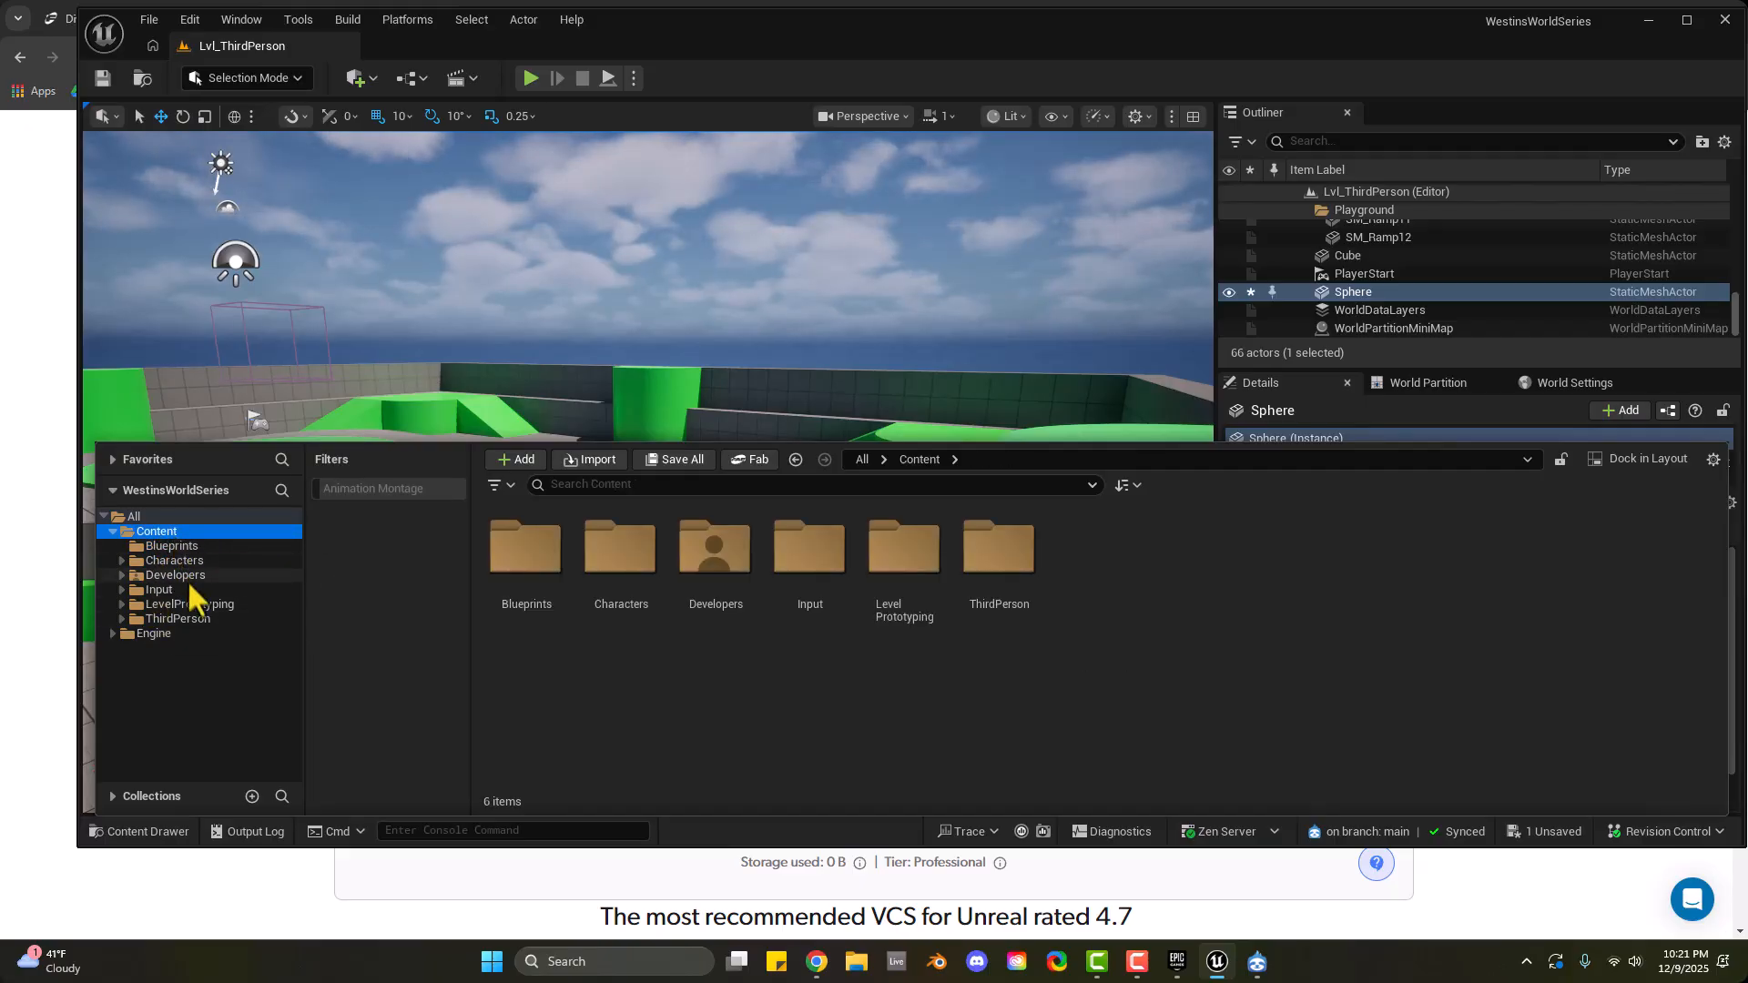
{"action": "right_click", "coordinate": [1087, 553]}
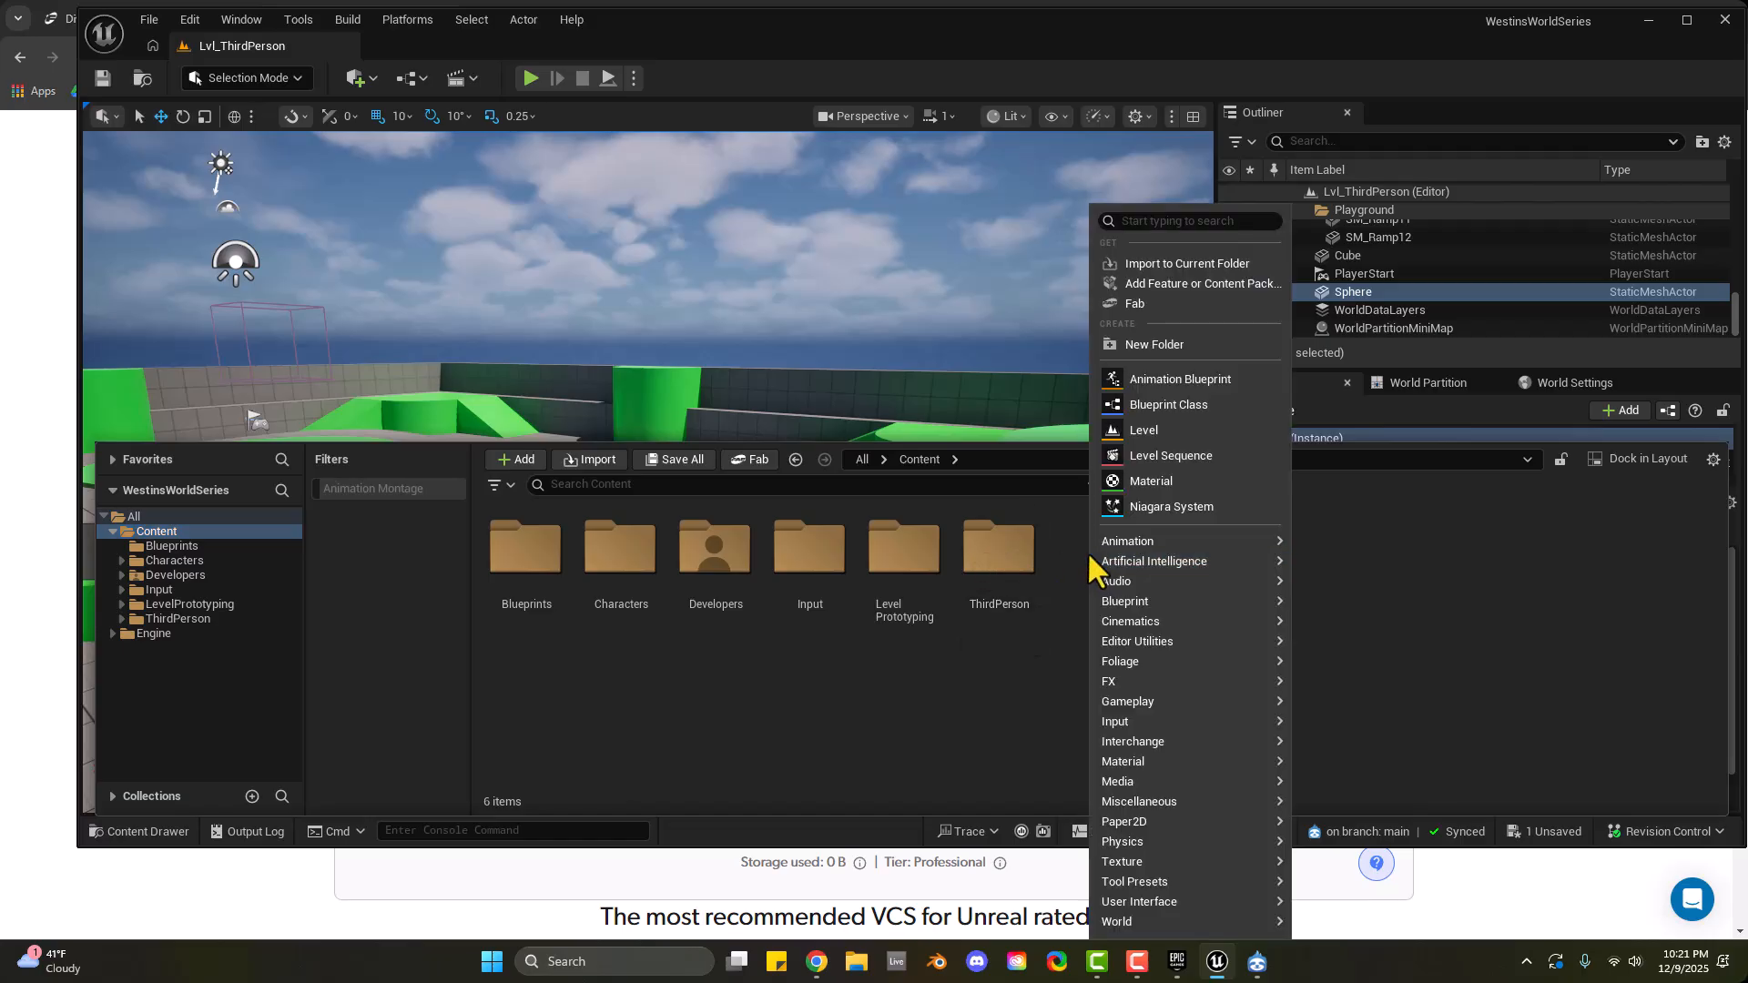
{"action": "left_click", "coordinate": [1162, 344]}
{"action": "key", "text": "Return"}
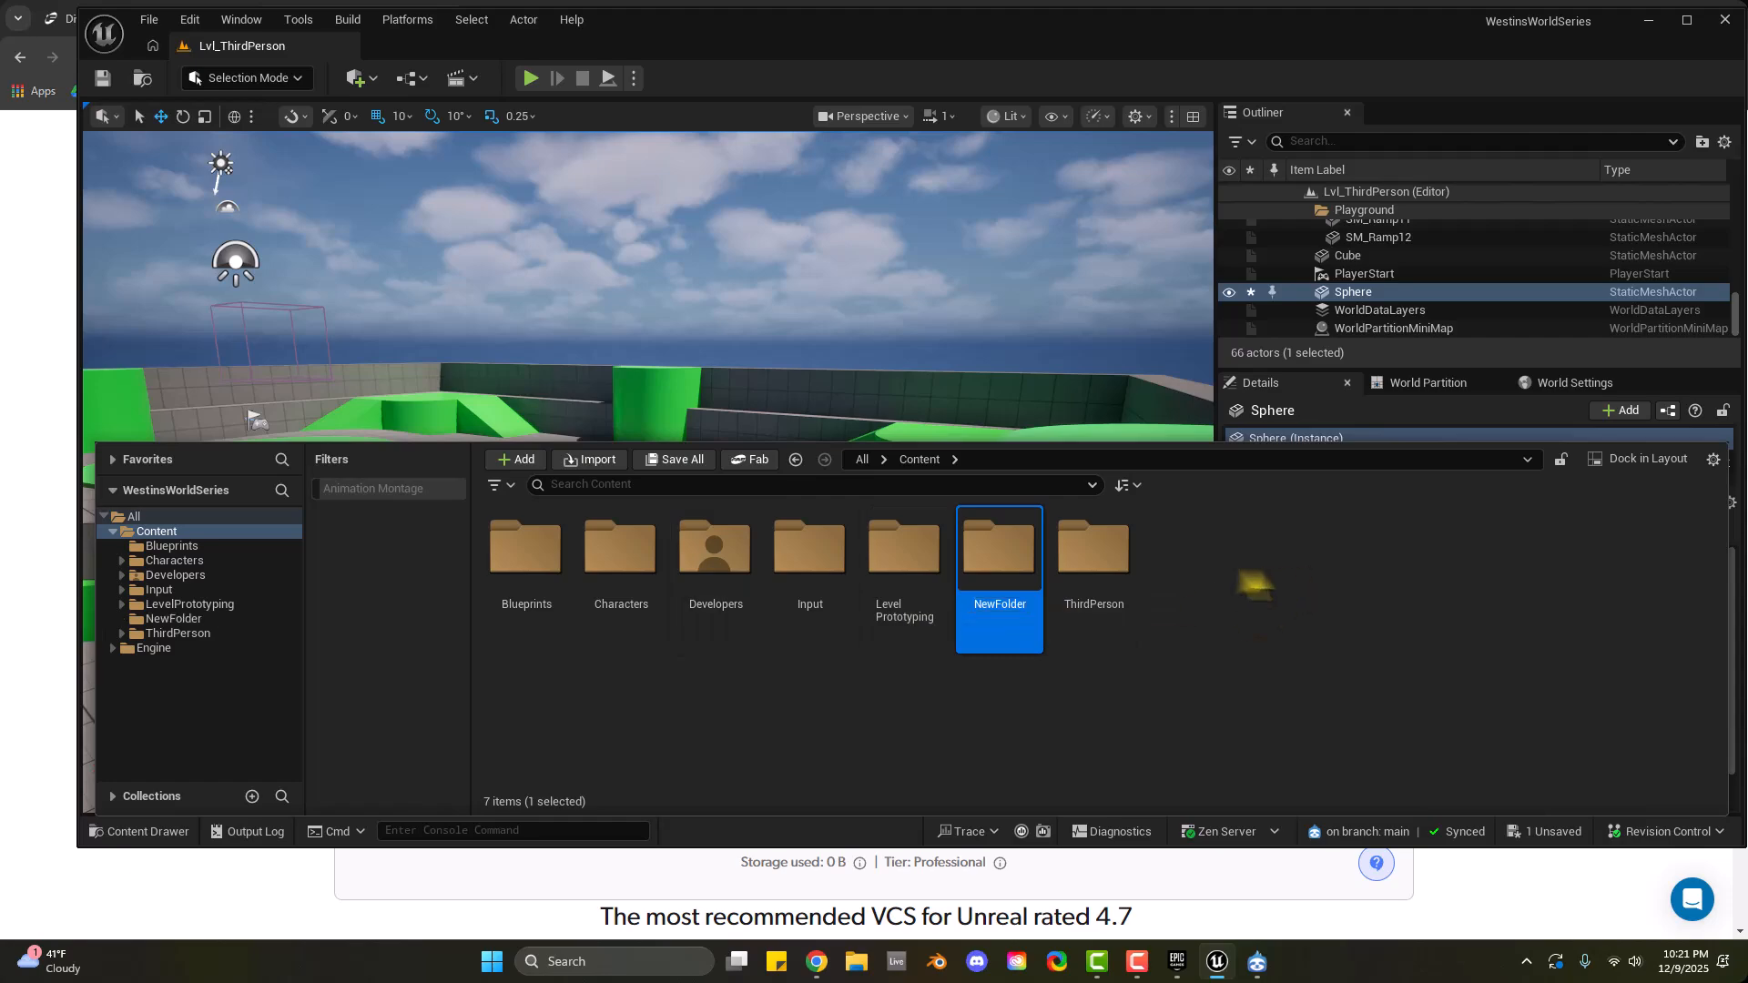
{"action": "left_click", "coordinate": [1235, 609]}
{"action": "left_click", "coordinate": [1018, 566]}
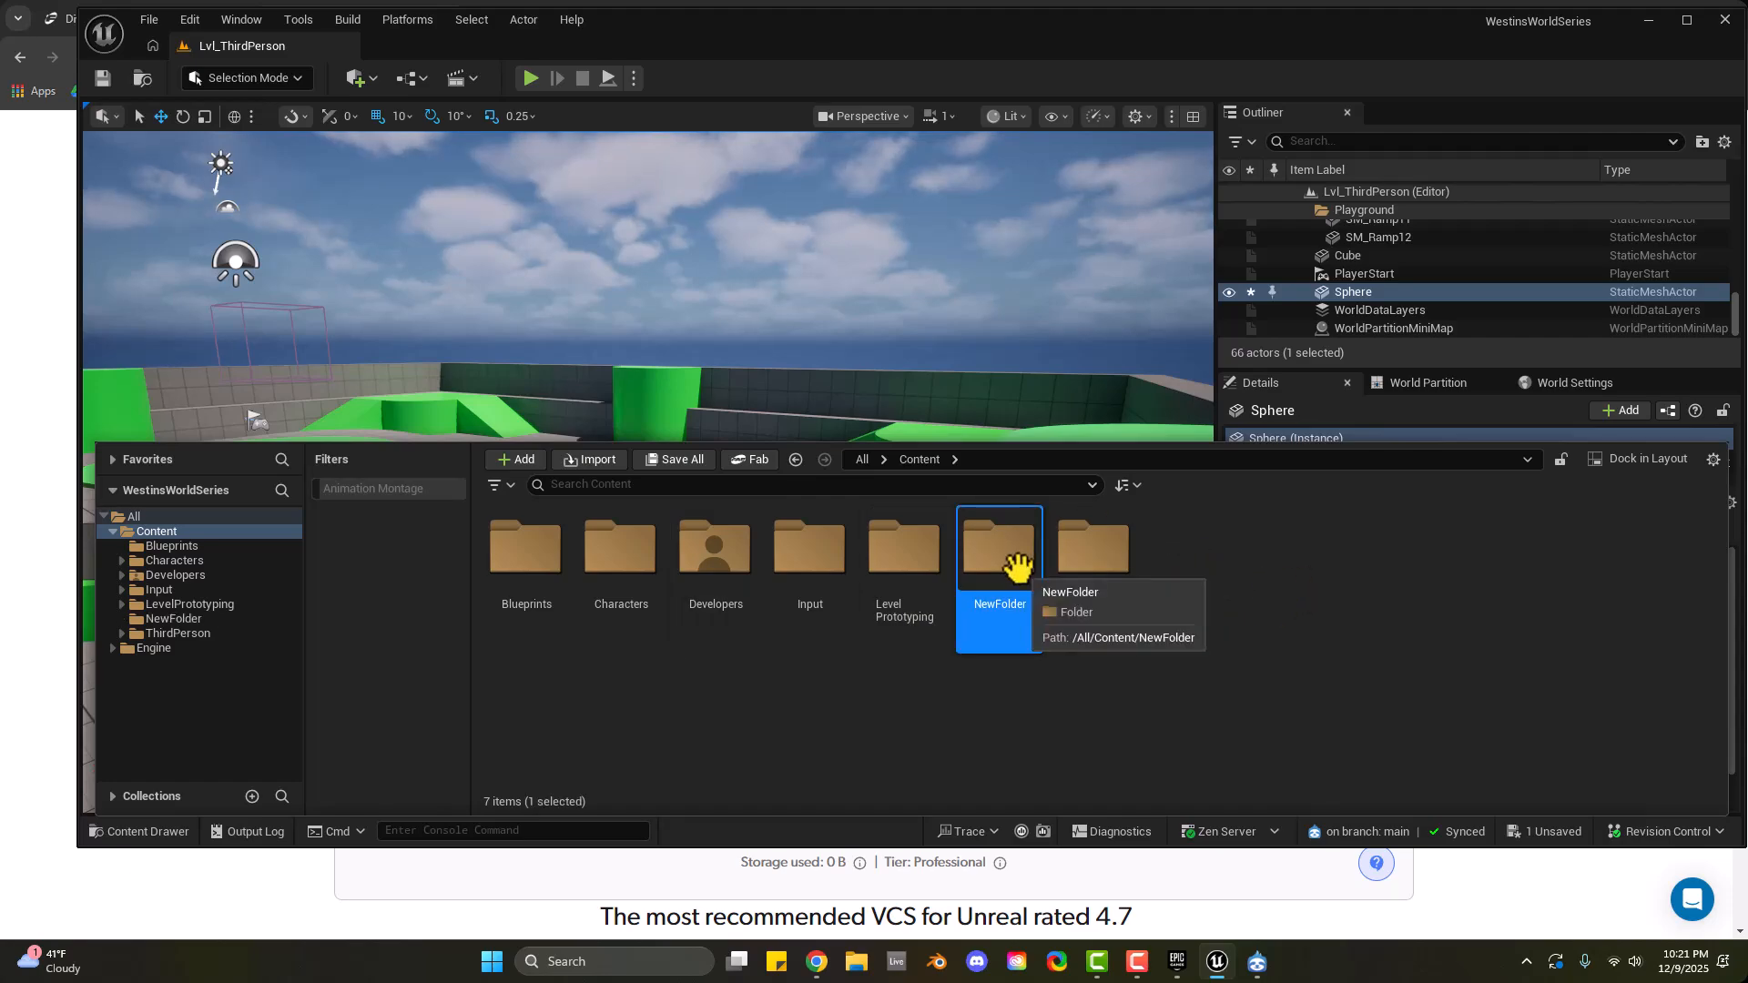
{"action": "key", "text": "Delete"}
{"action": "left_click", "coordinate": [1061, 611]}
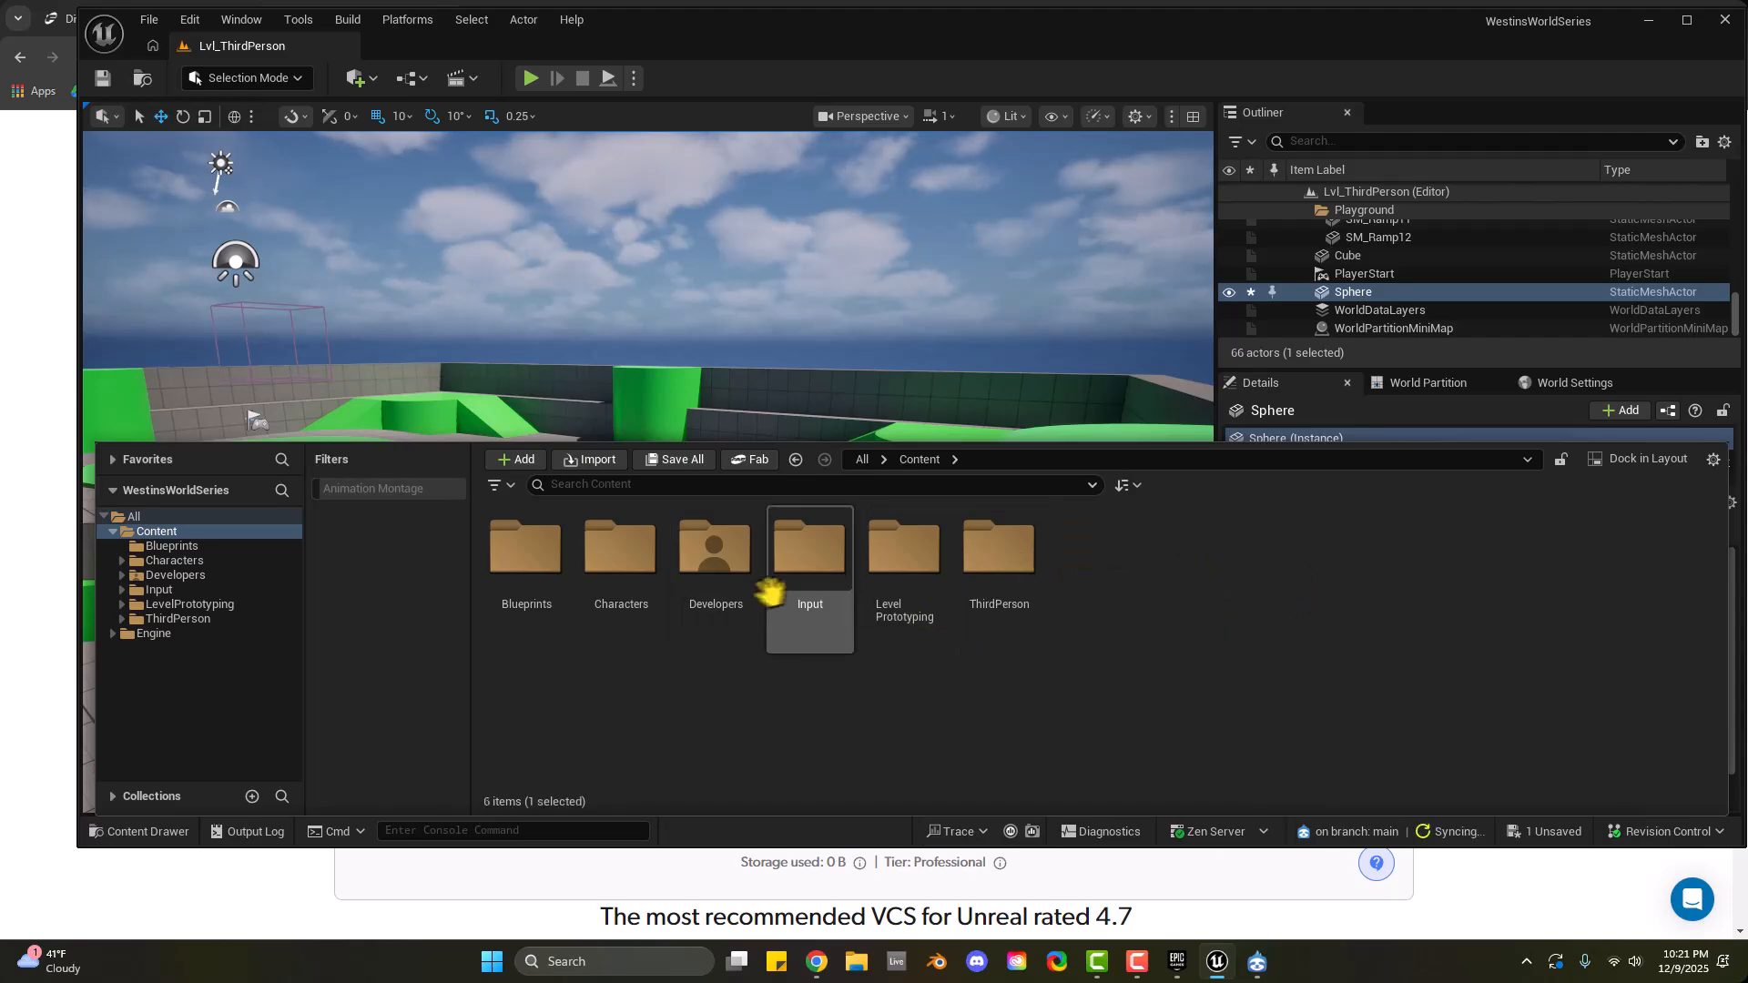
Delete the empty Blueprints folder from the Content folder
{"action": "left_click", "coordinate": [501, 544]}
{"action": "key", "text": "Delete"}
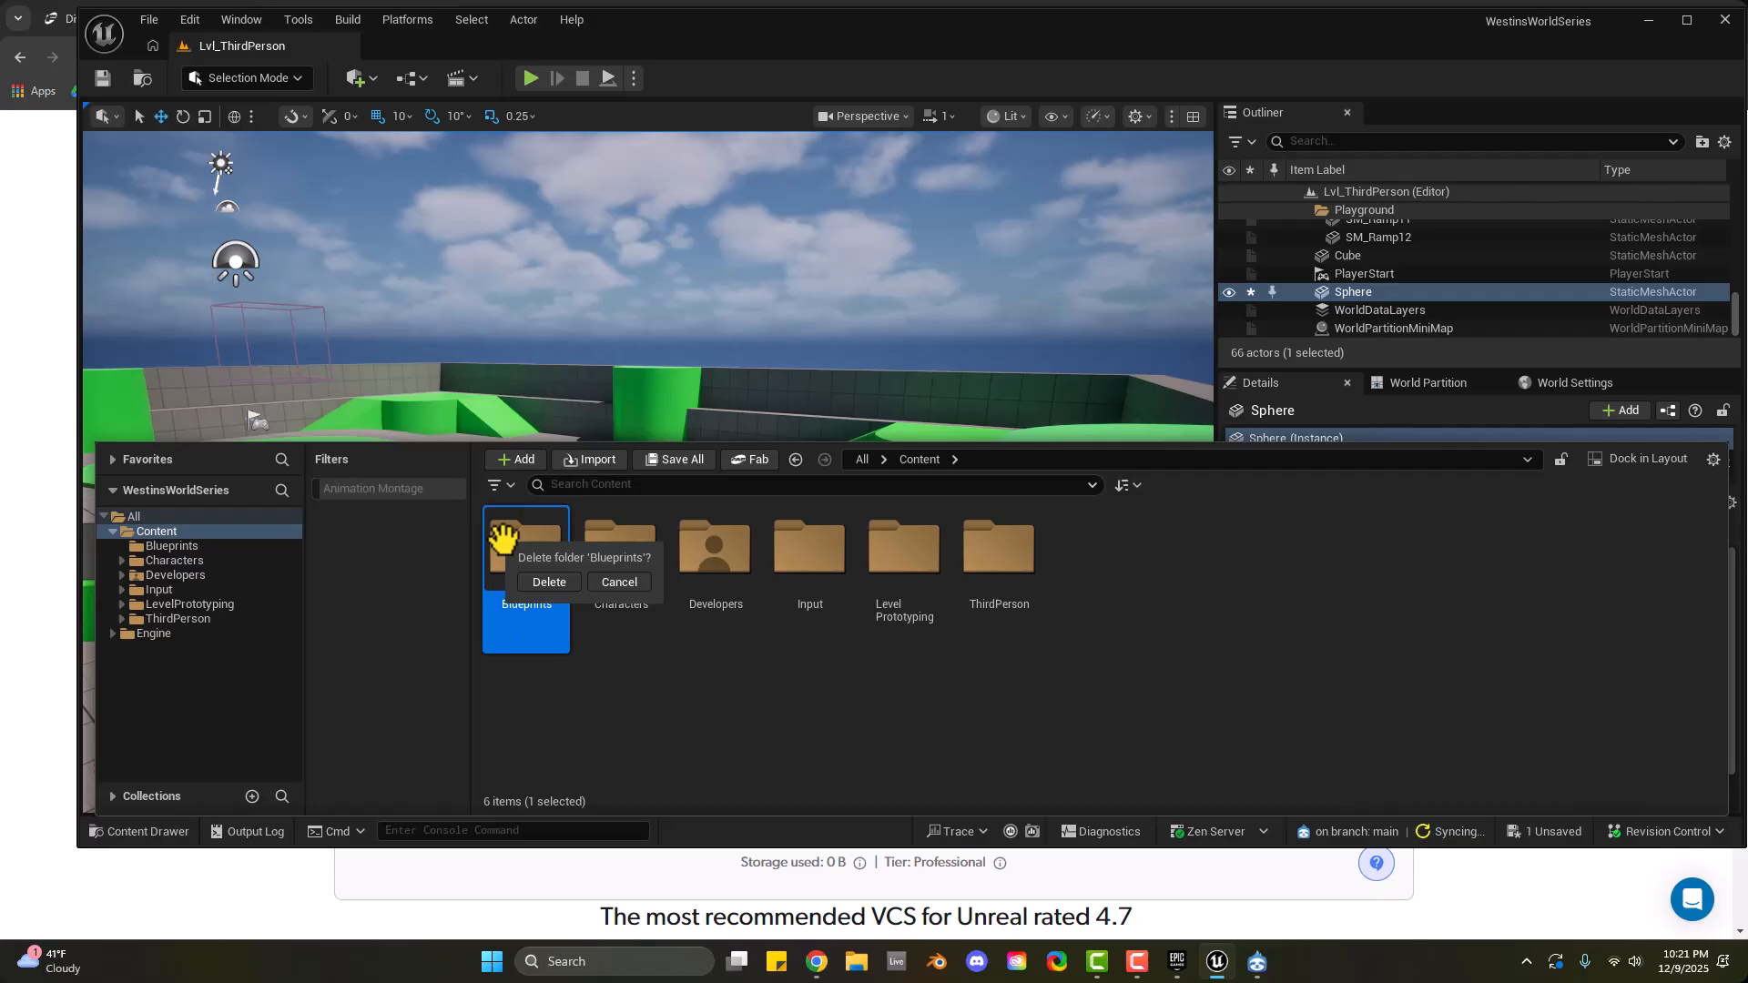
{"action": "left_click", "coordinate": [549, 581]}
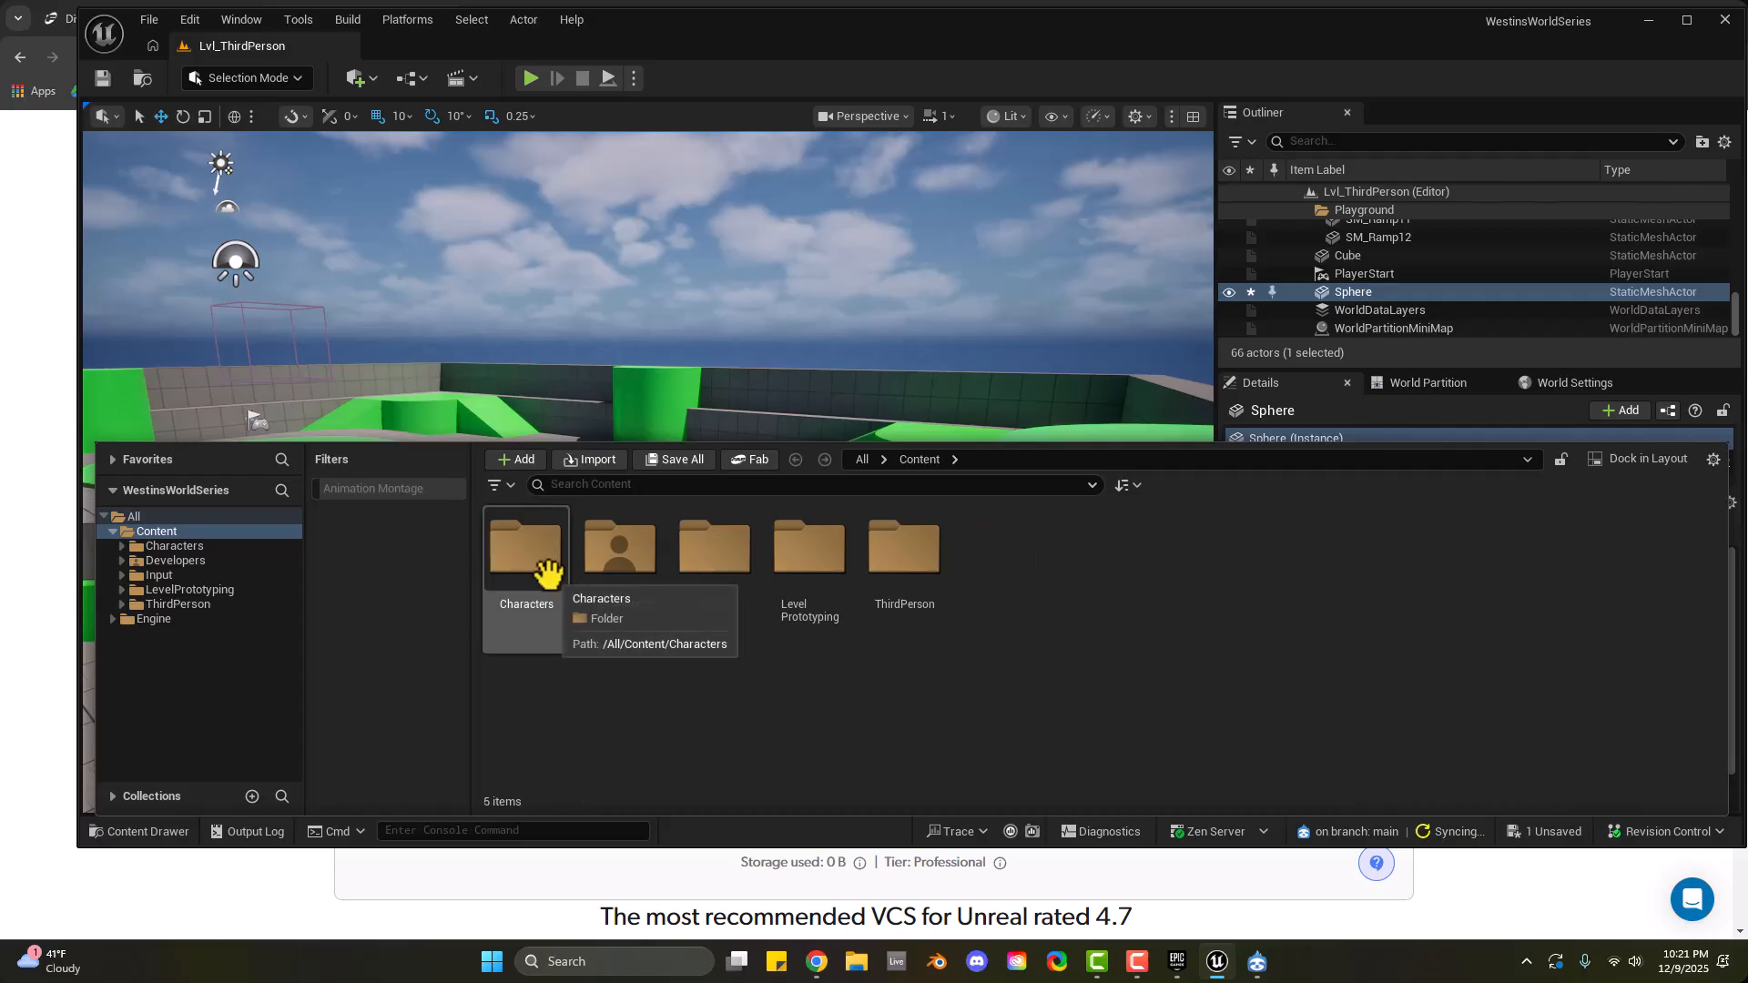
Create a new folder named Blueprints in the project's root Content folder
{"action": "right_click", "coordinate": [992, 559]}
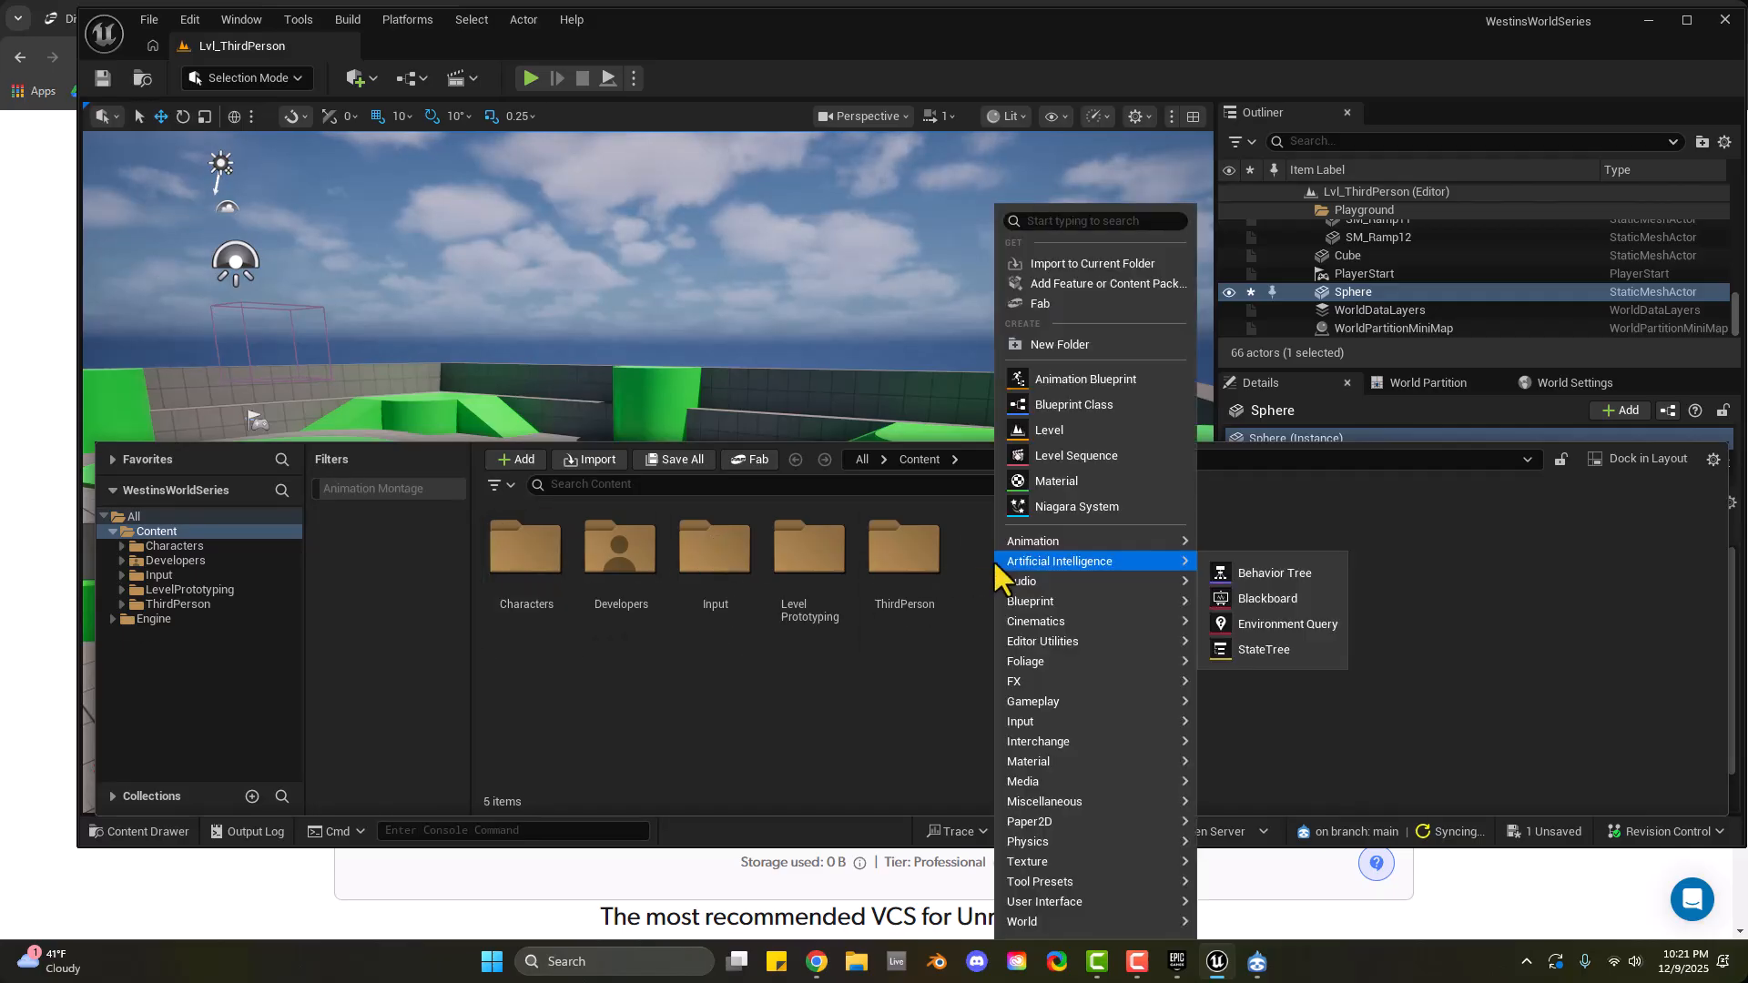
{"action": "left_click", "coordinate": [975, 554]}
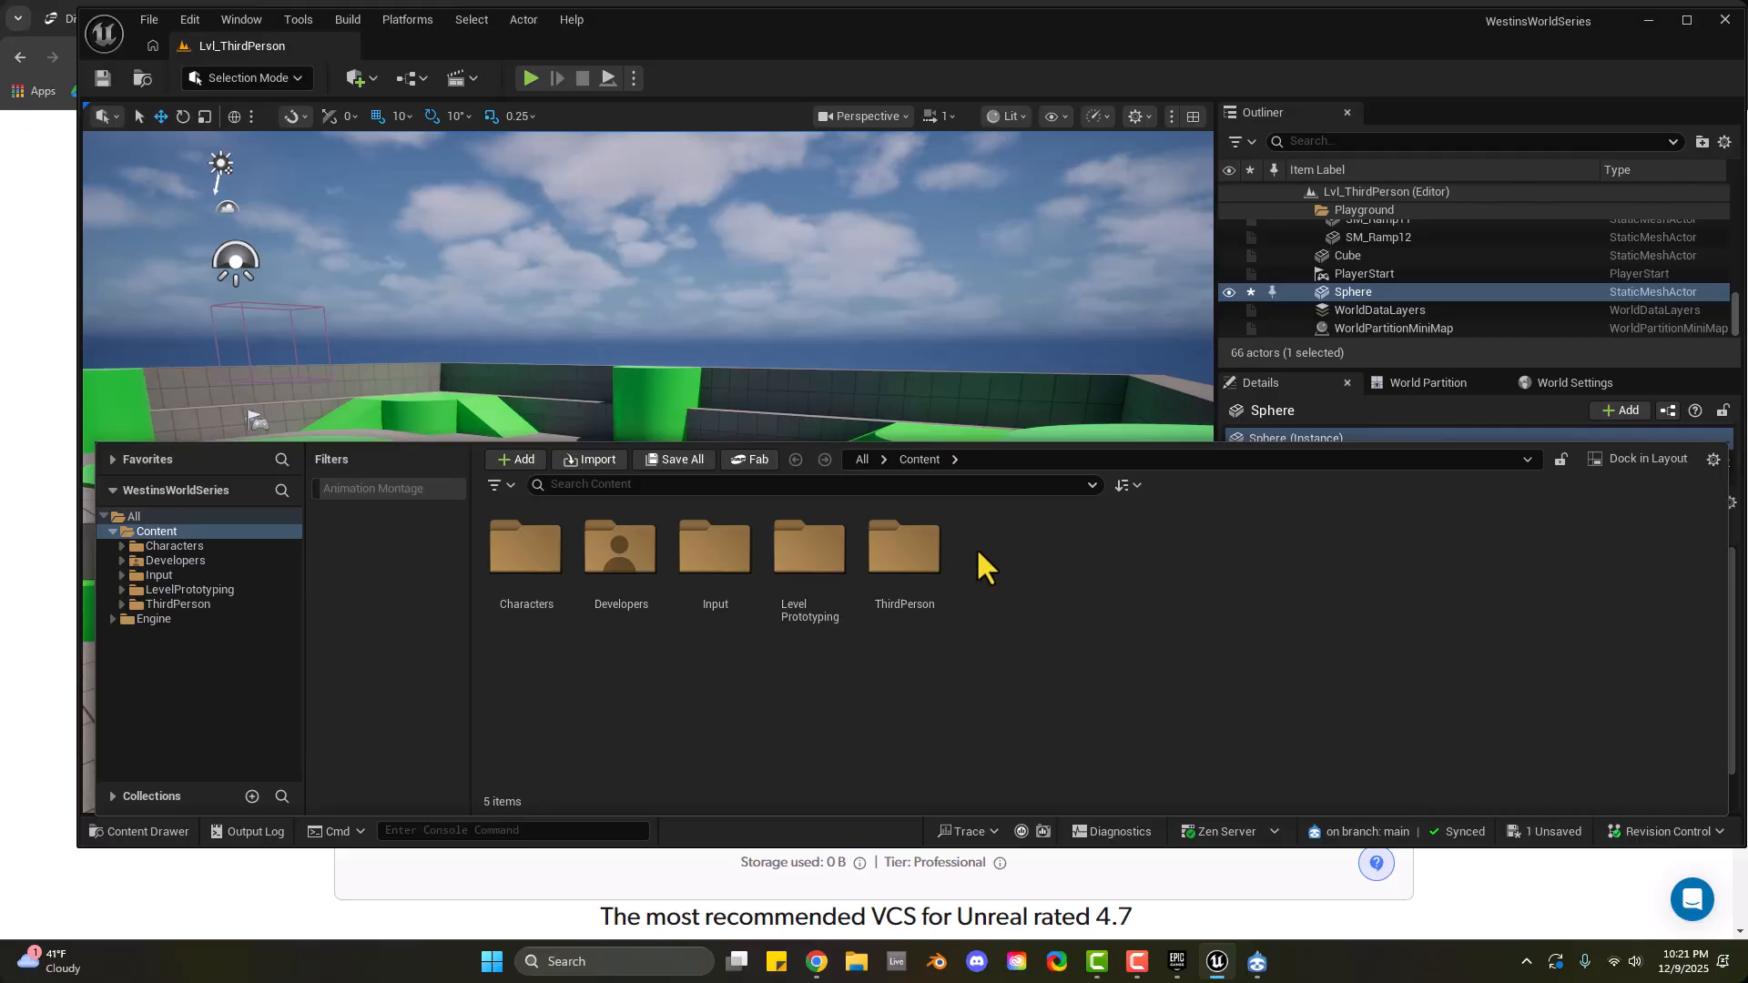
{"action": "right_click", "coordinate": [977, 553]}
{"action": "left_click", "coordinate": [1036, 342]}
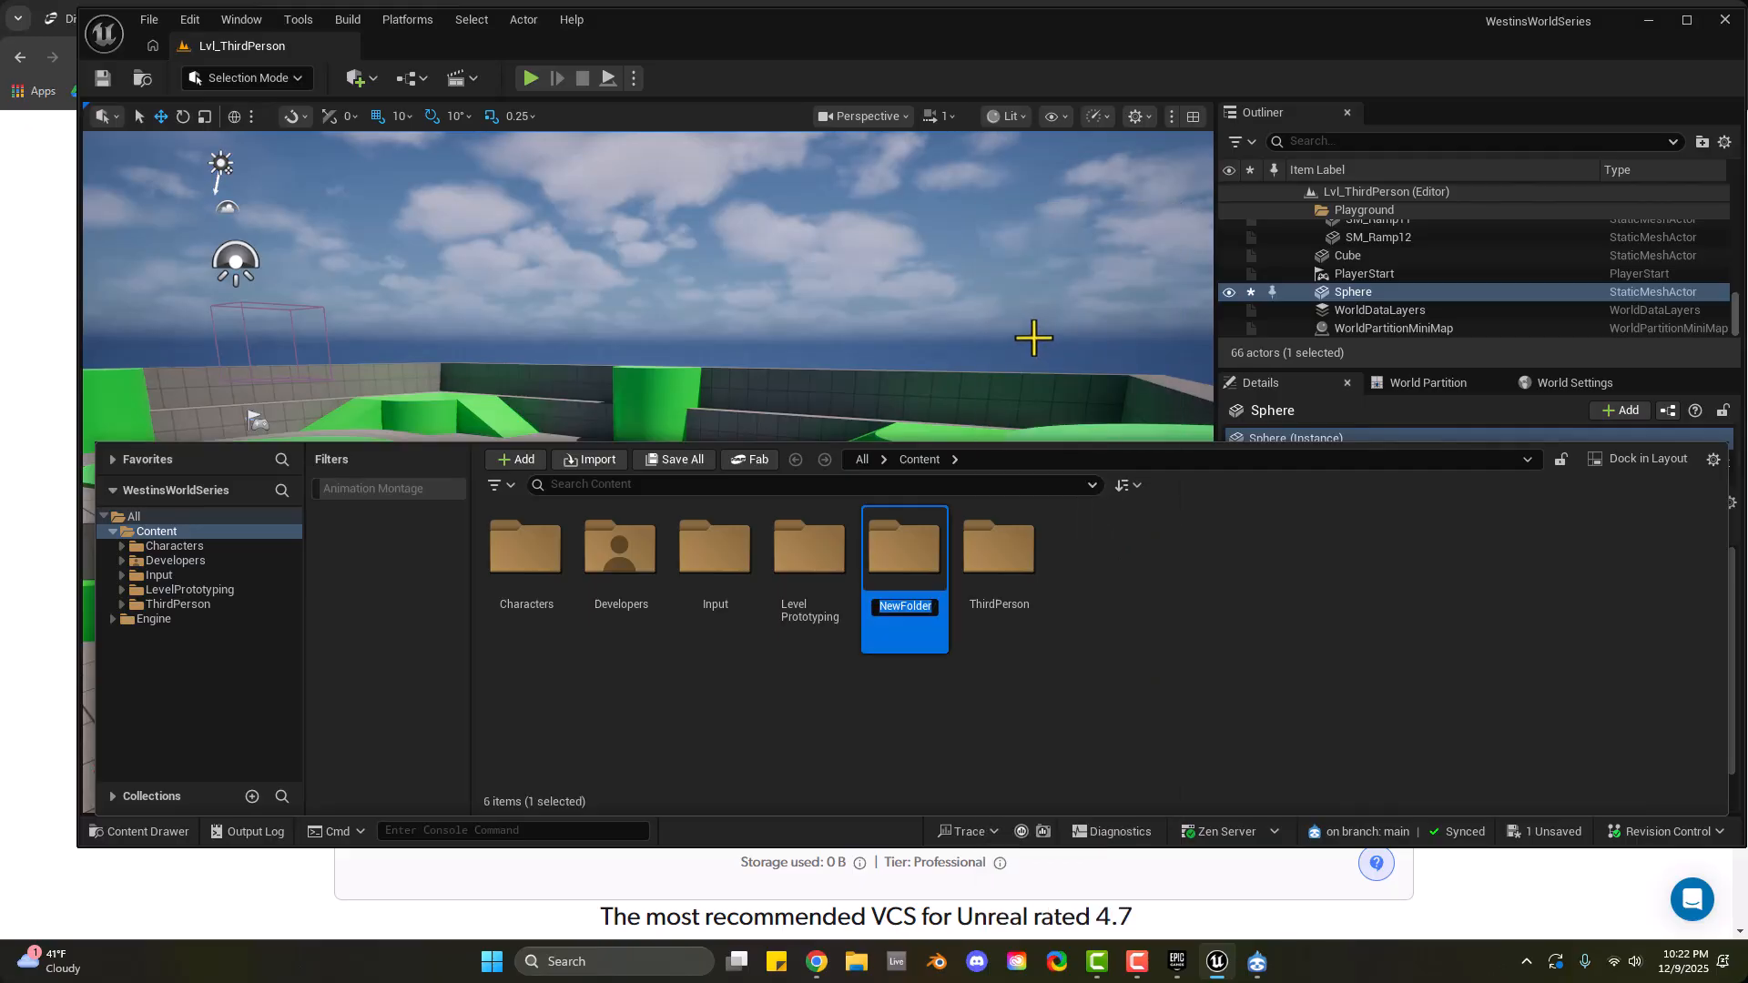
{"action": "type", "text": "Blueprints"}
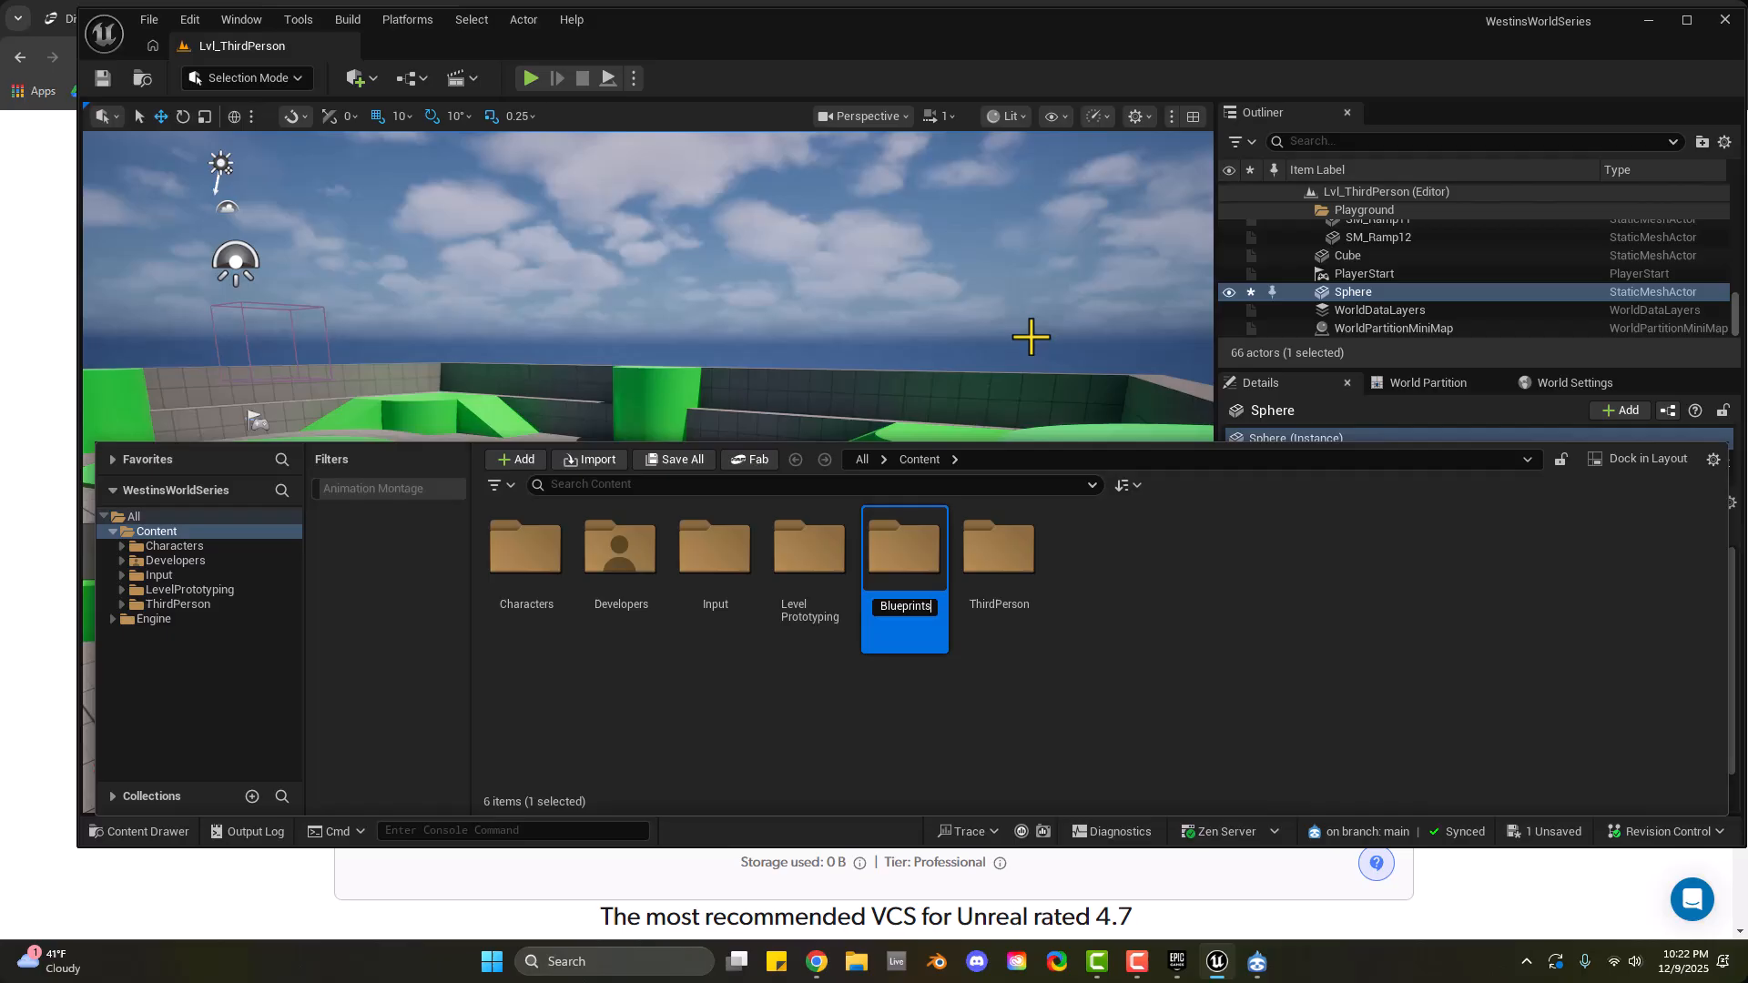
{"action": "key", "text": "Return"}
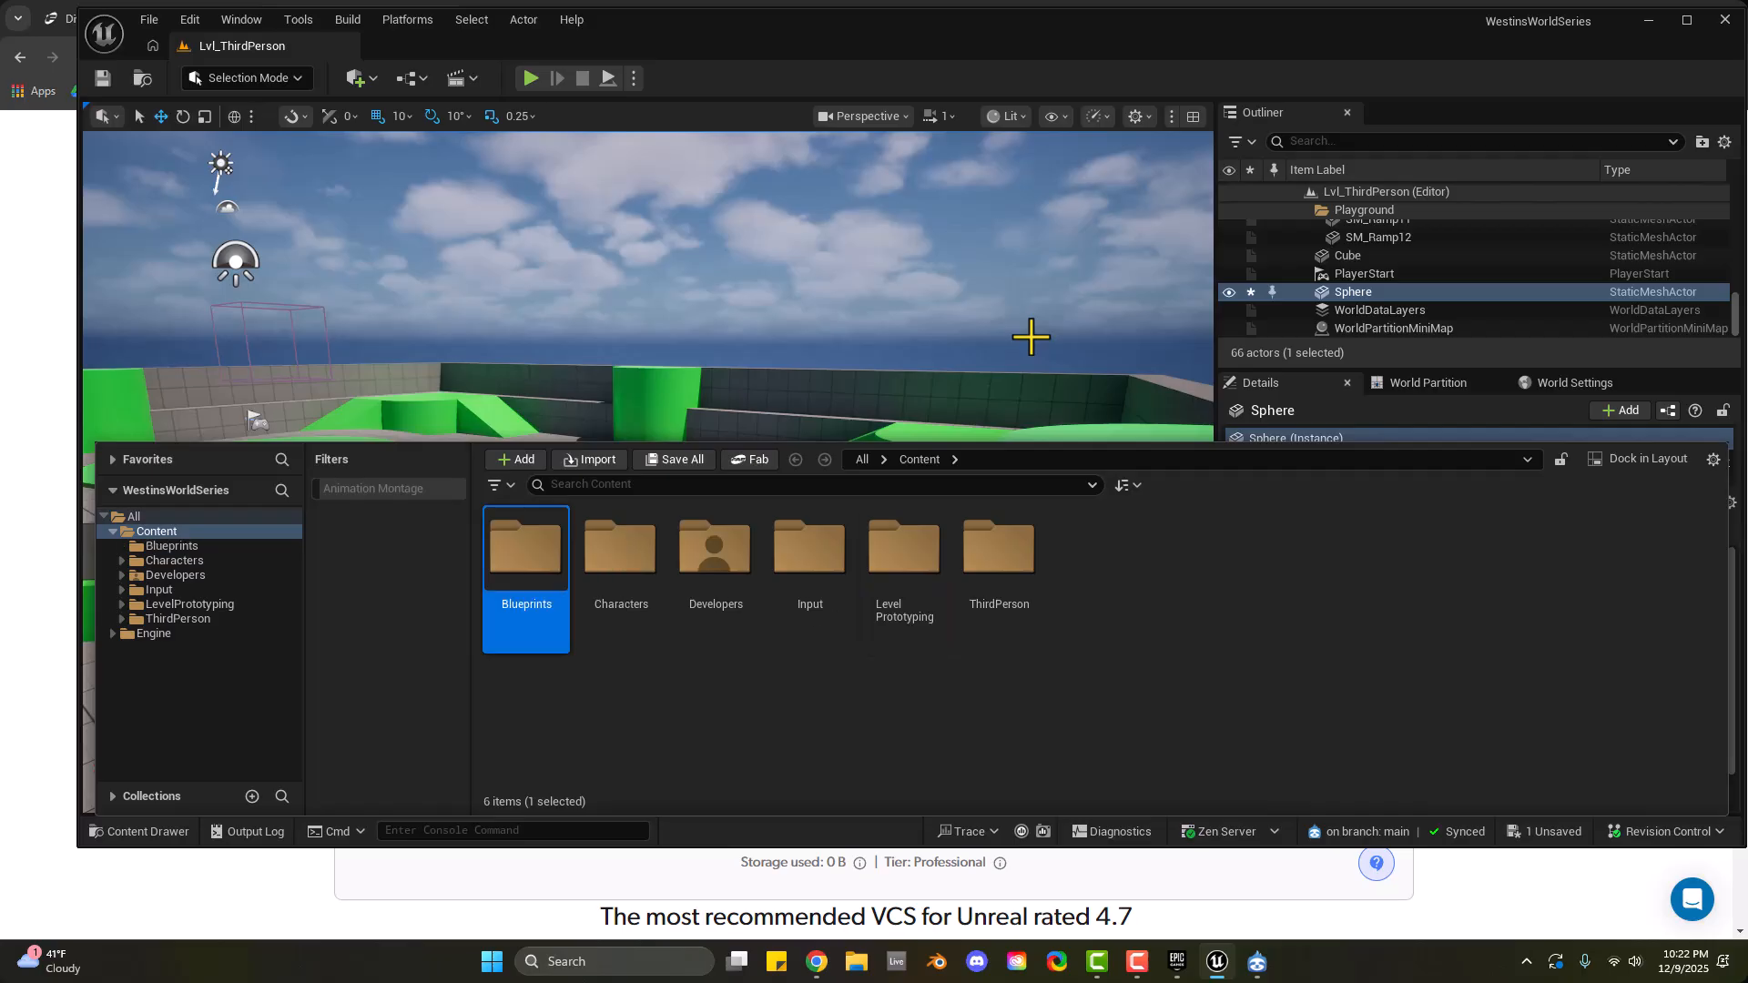
Create a Blueprint Class with Actor as its parent inside the Blueprints folder and name it BP_Cone
{"action": "double_click", "coordinate": [517, 557]}
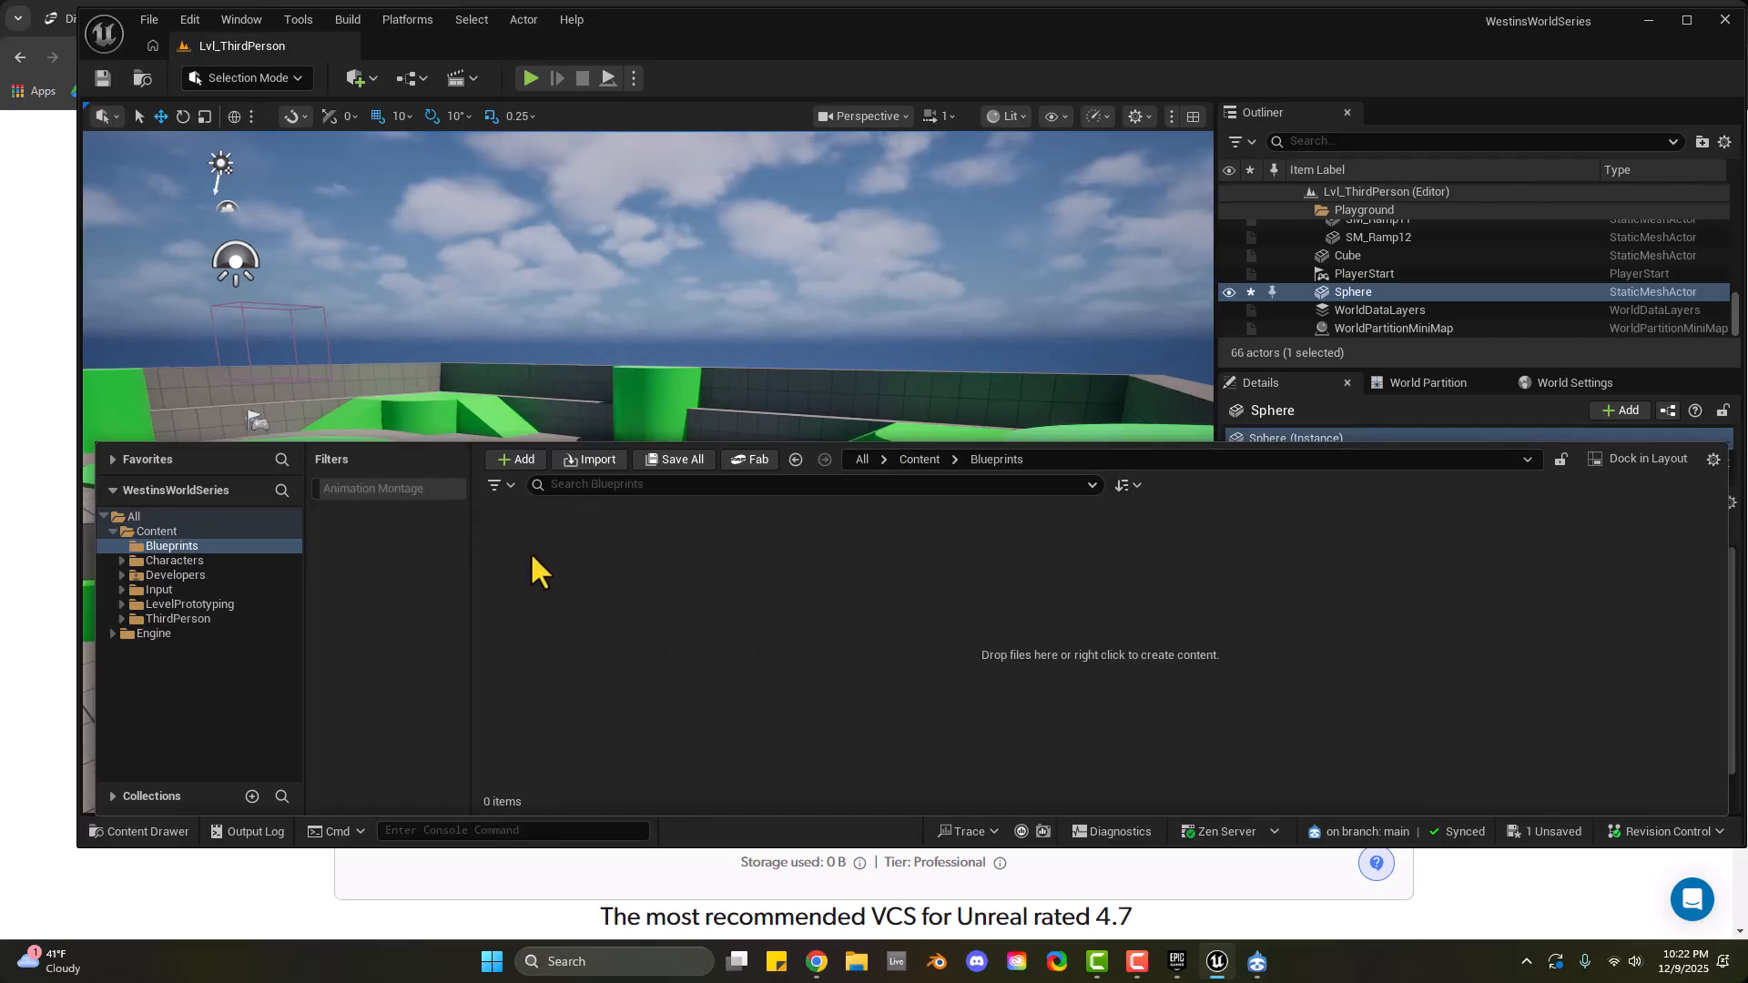
{"action": "right_click", "coordinate": [531, 556]}
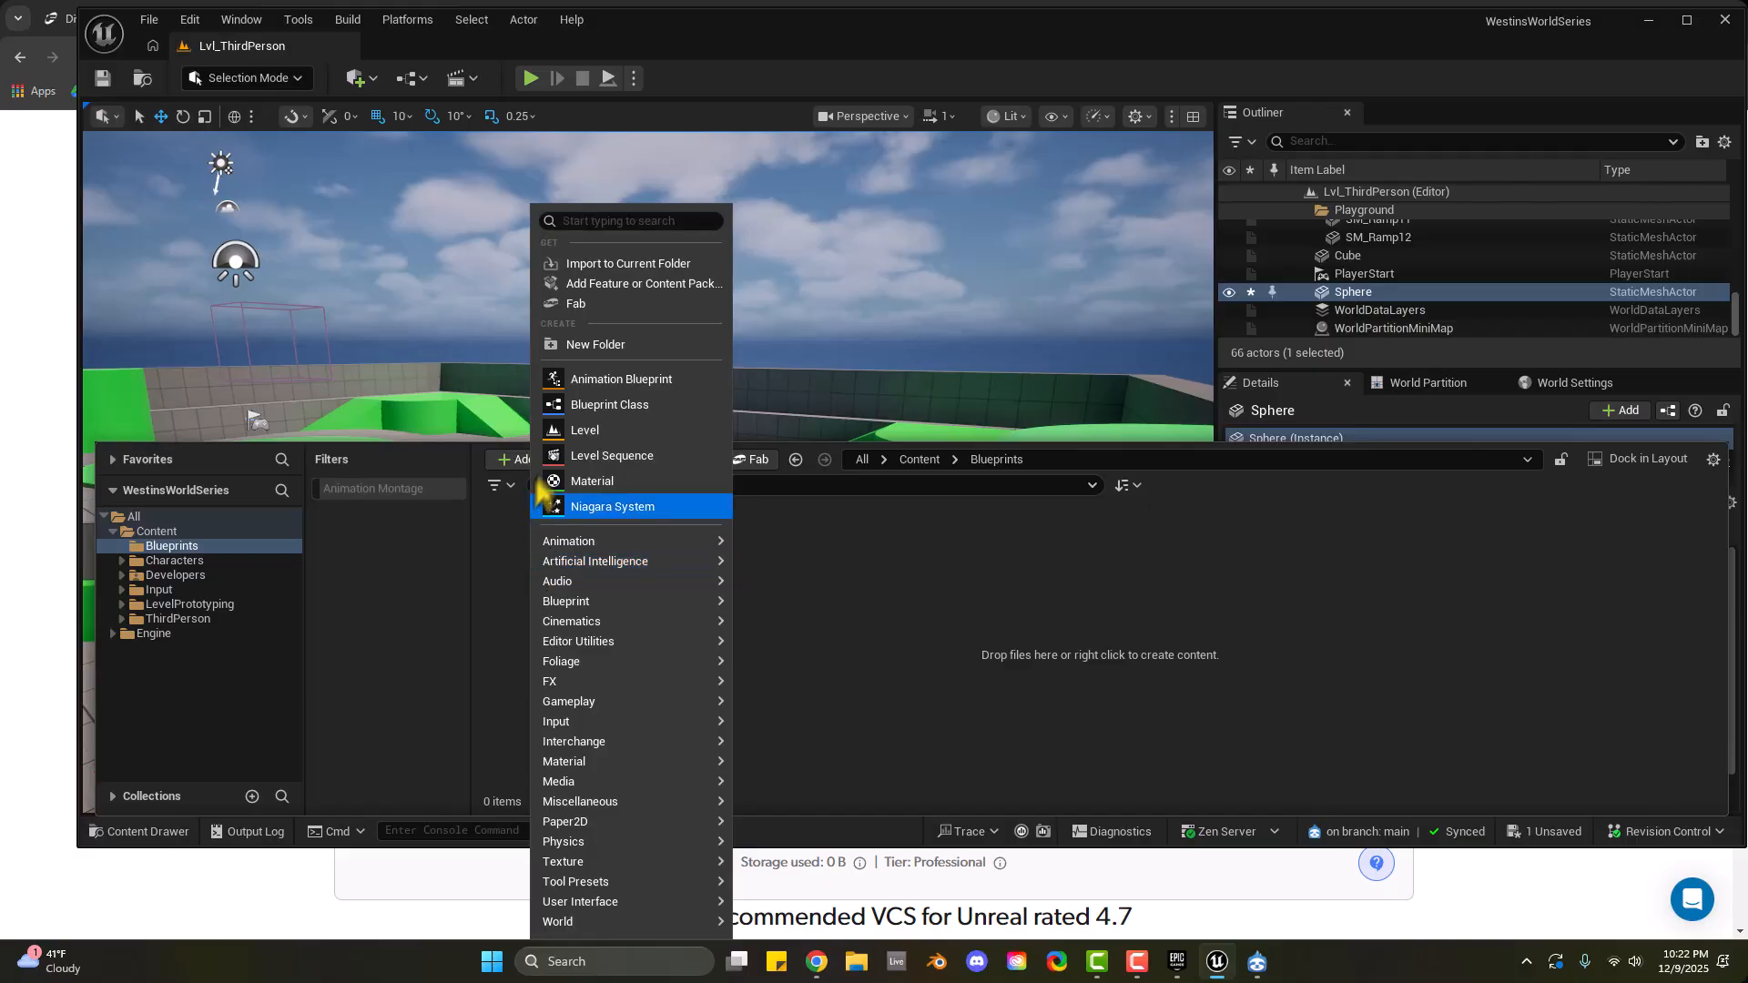
{"action": "left_click", "coordinate": [659, 405]}
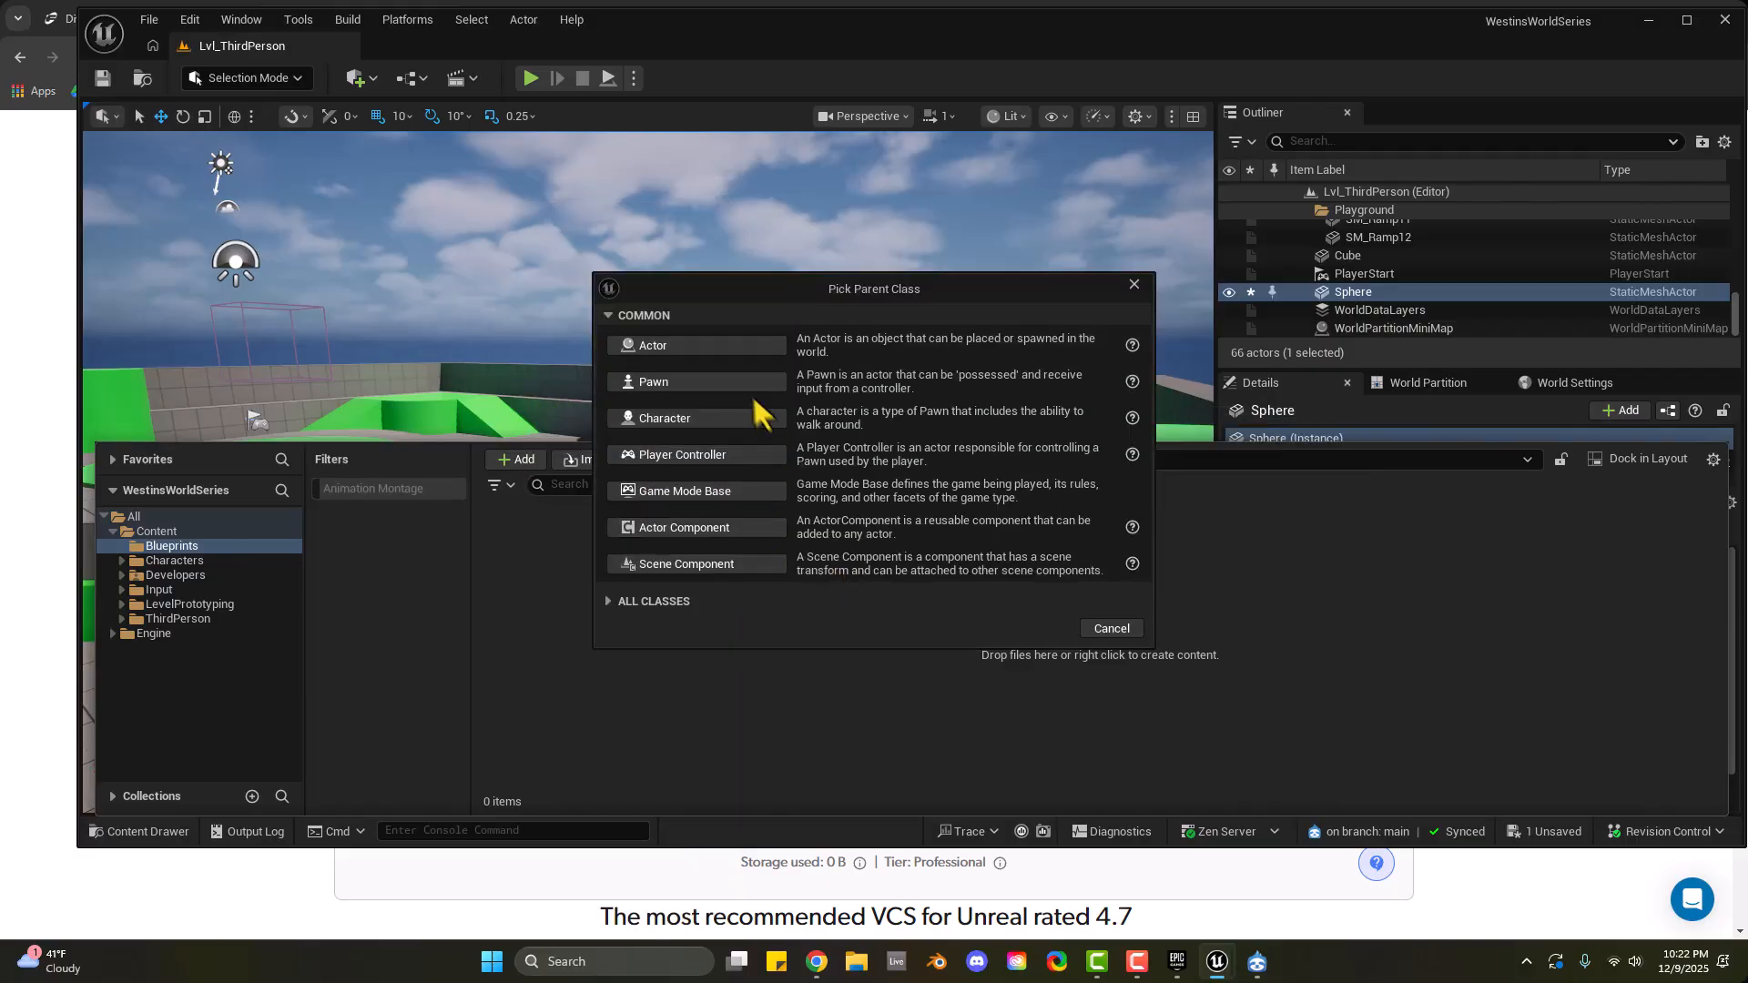
{"action": "left_click", "coordinate": [725, 342]}
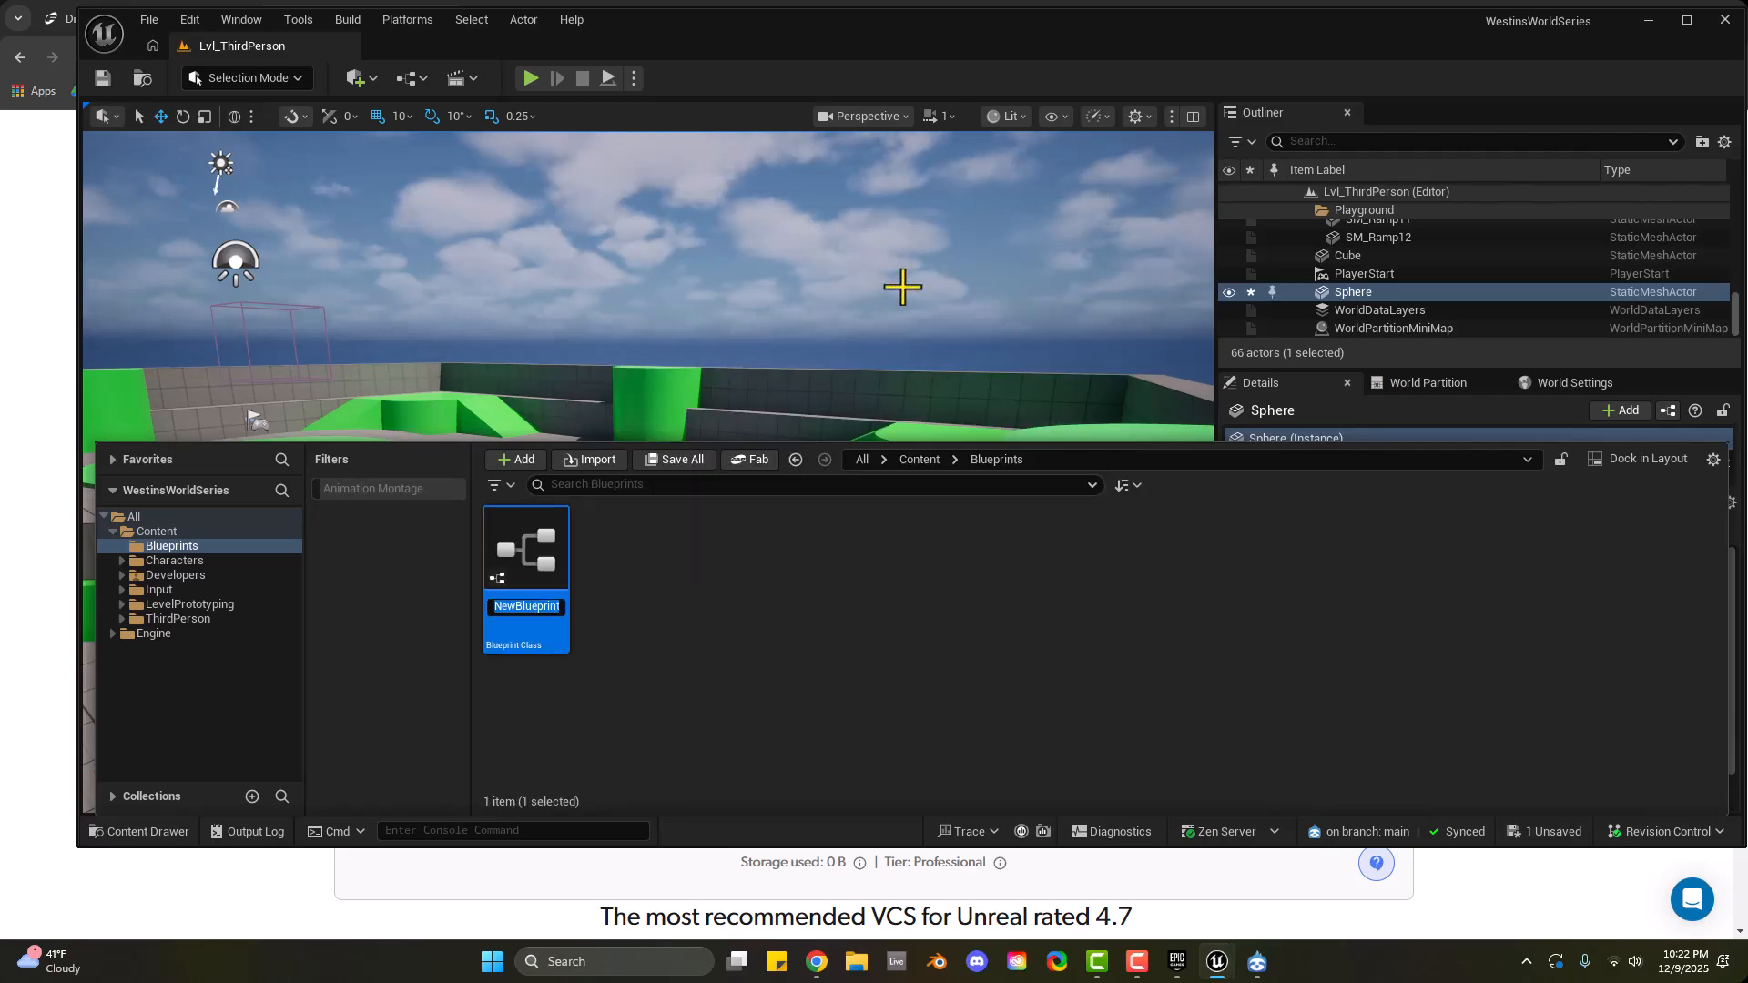
{"action": "type", "text": "BP_+"}
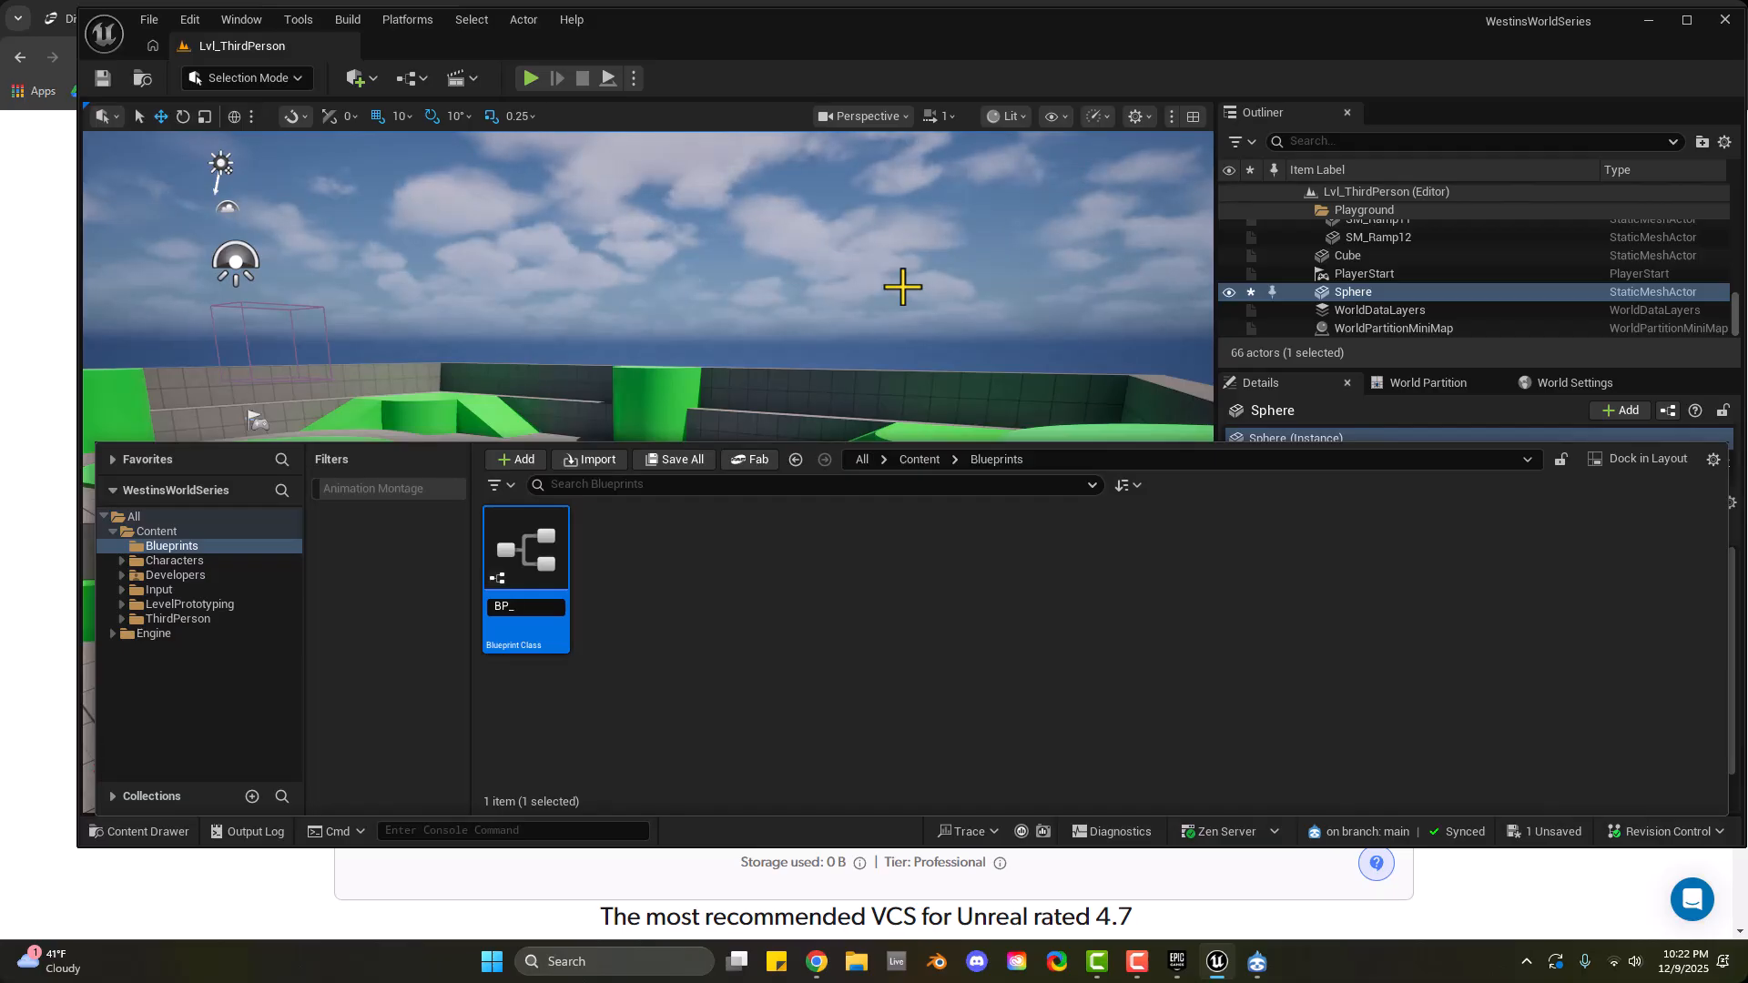
{"action": "type", "text": "Cone"}
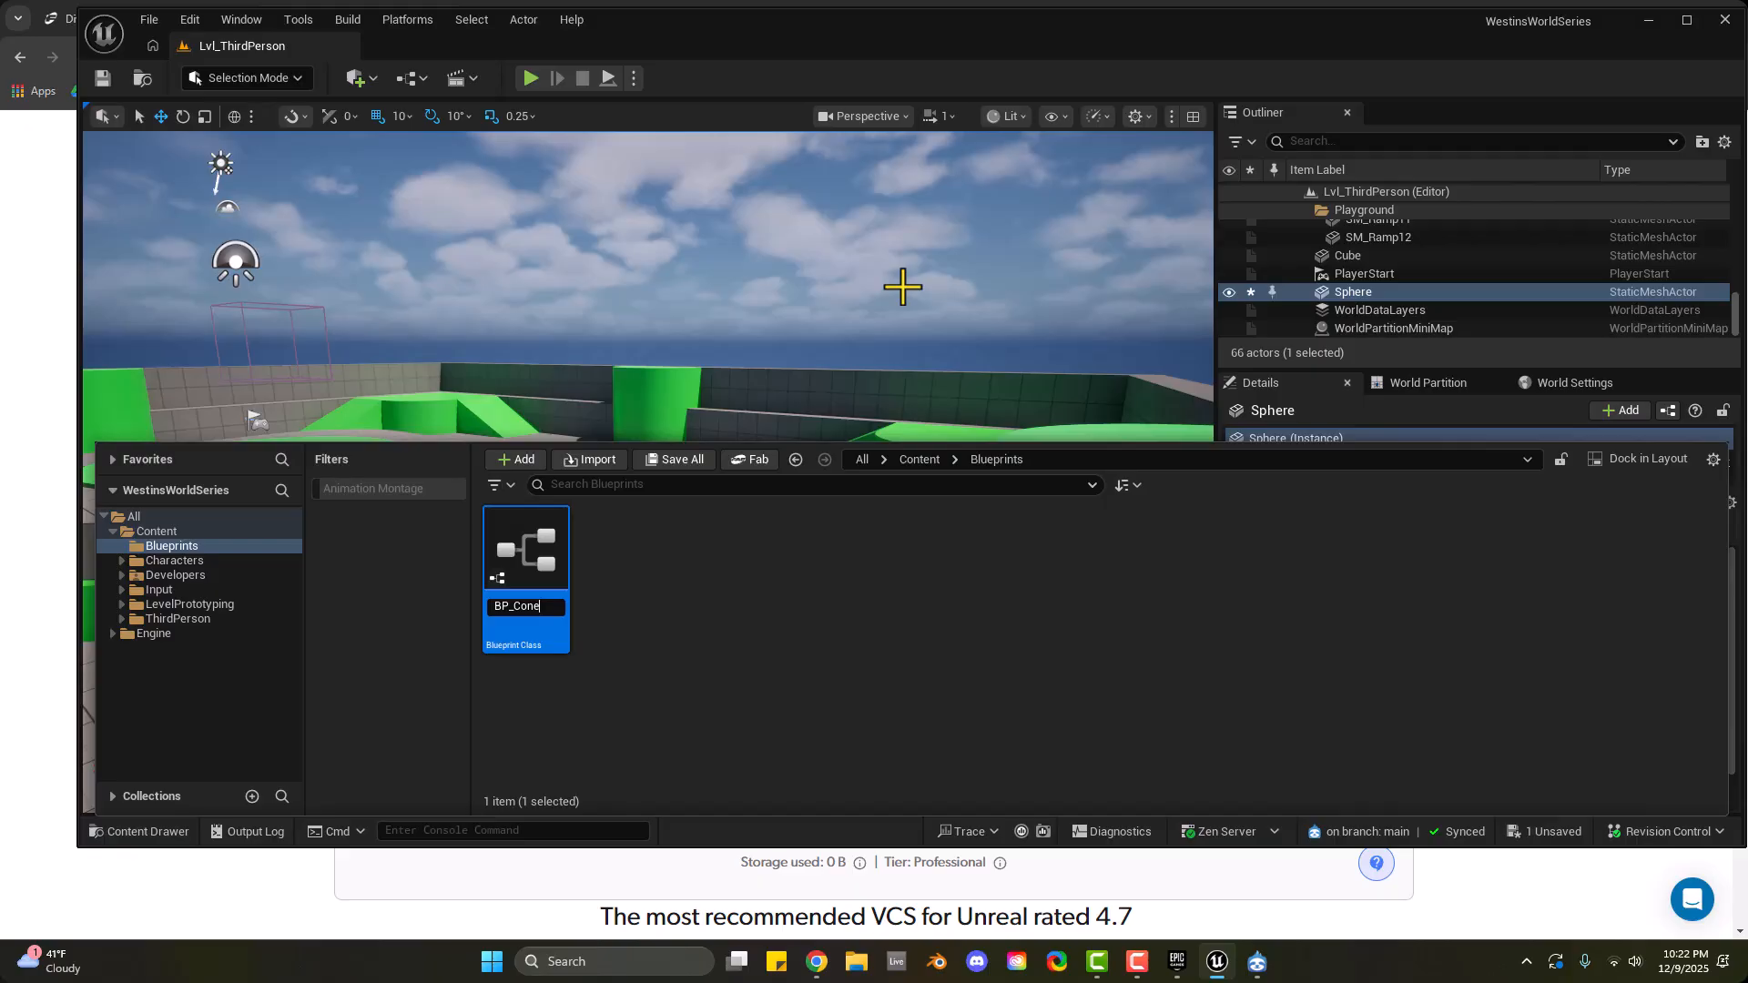
{"action": "key", "text": "Return"}
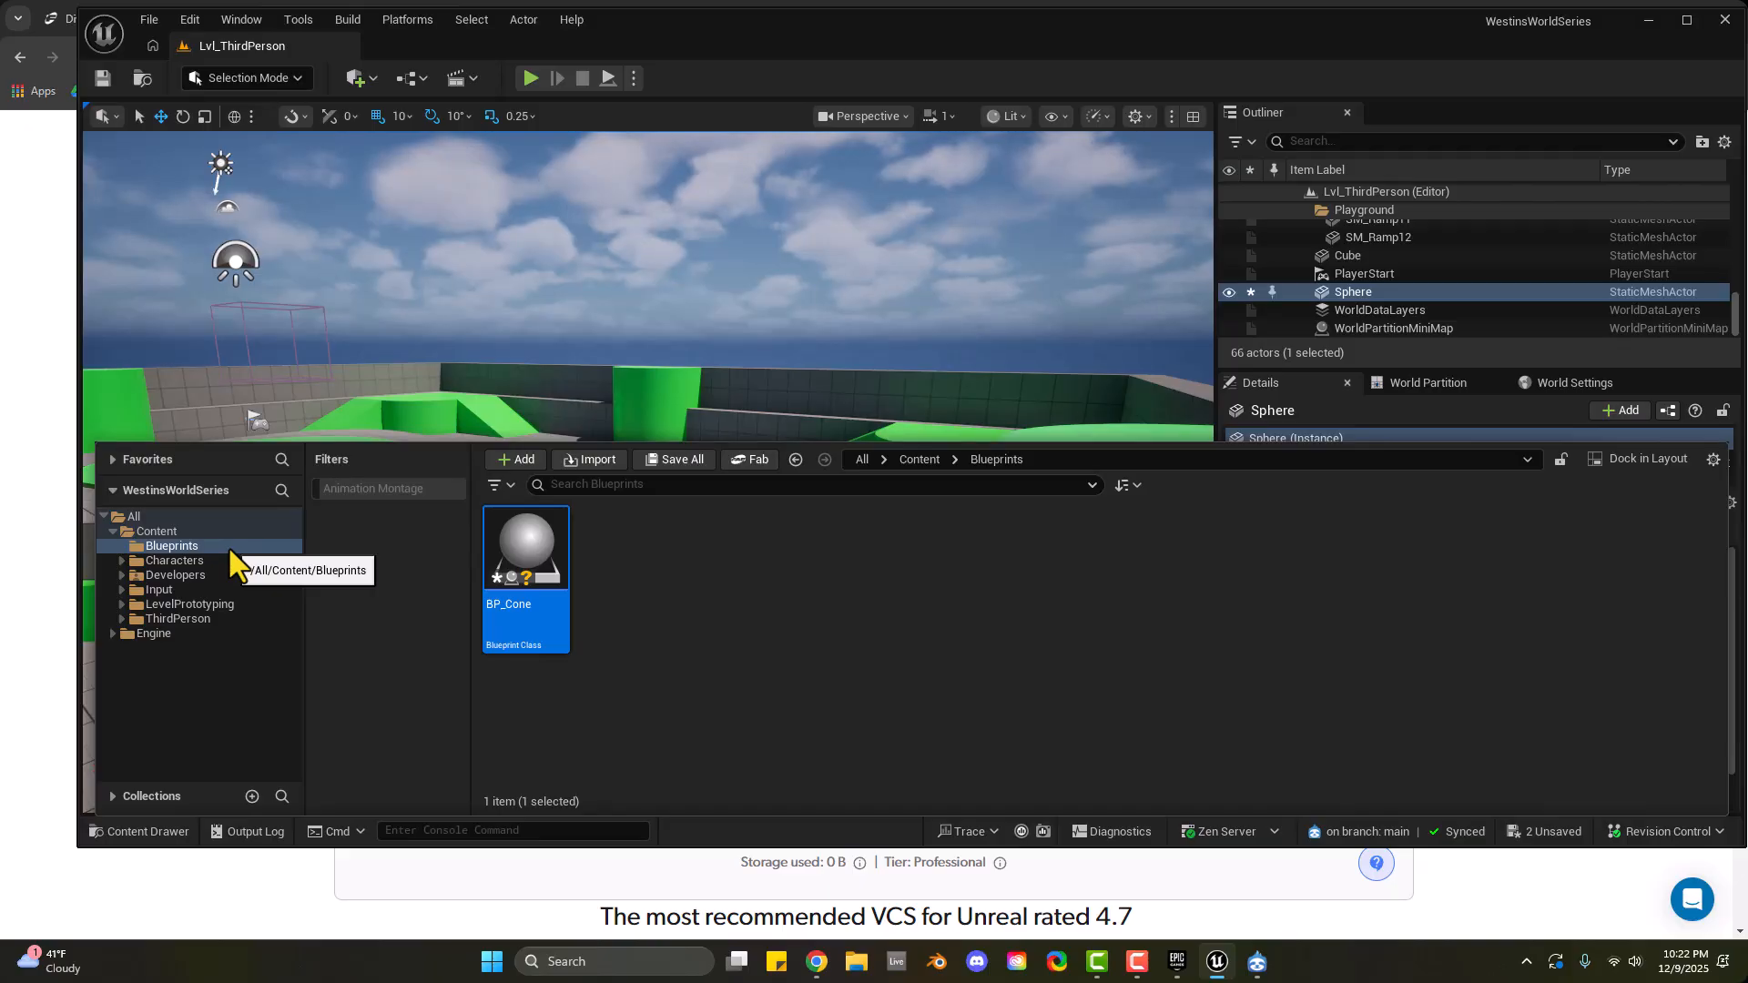
Open the BP_Cone blueprint for editing and dock its editor beside the Lvl_ThirdPerson level
{"action": "mouse_move", "coordinate": [533, 555]}
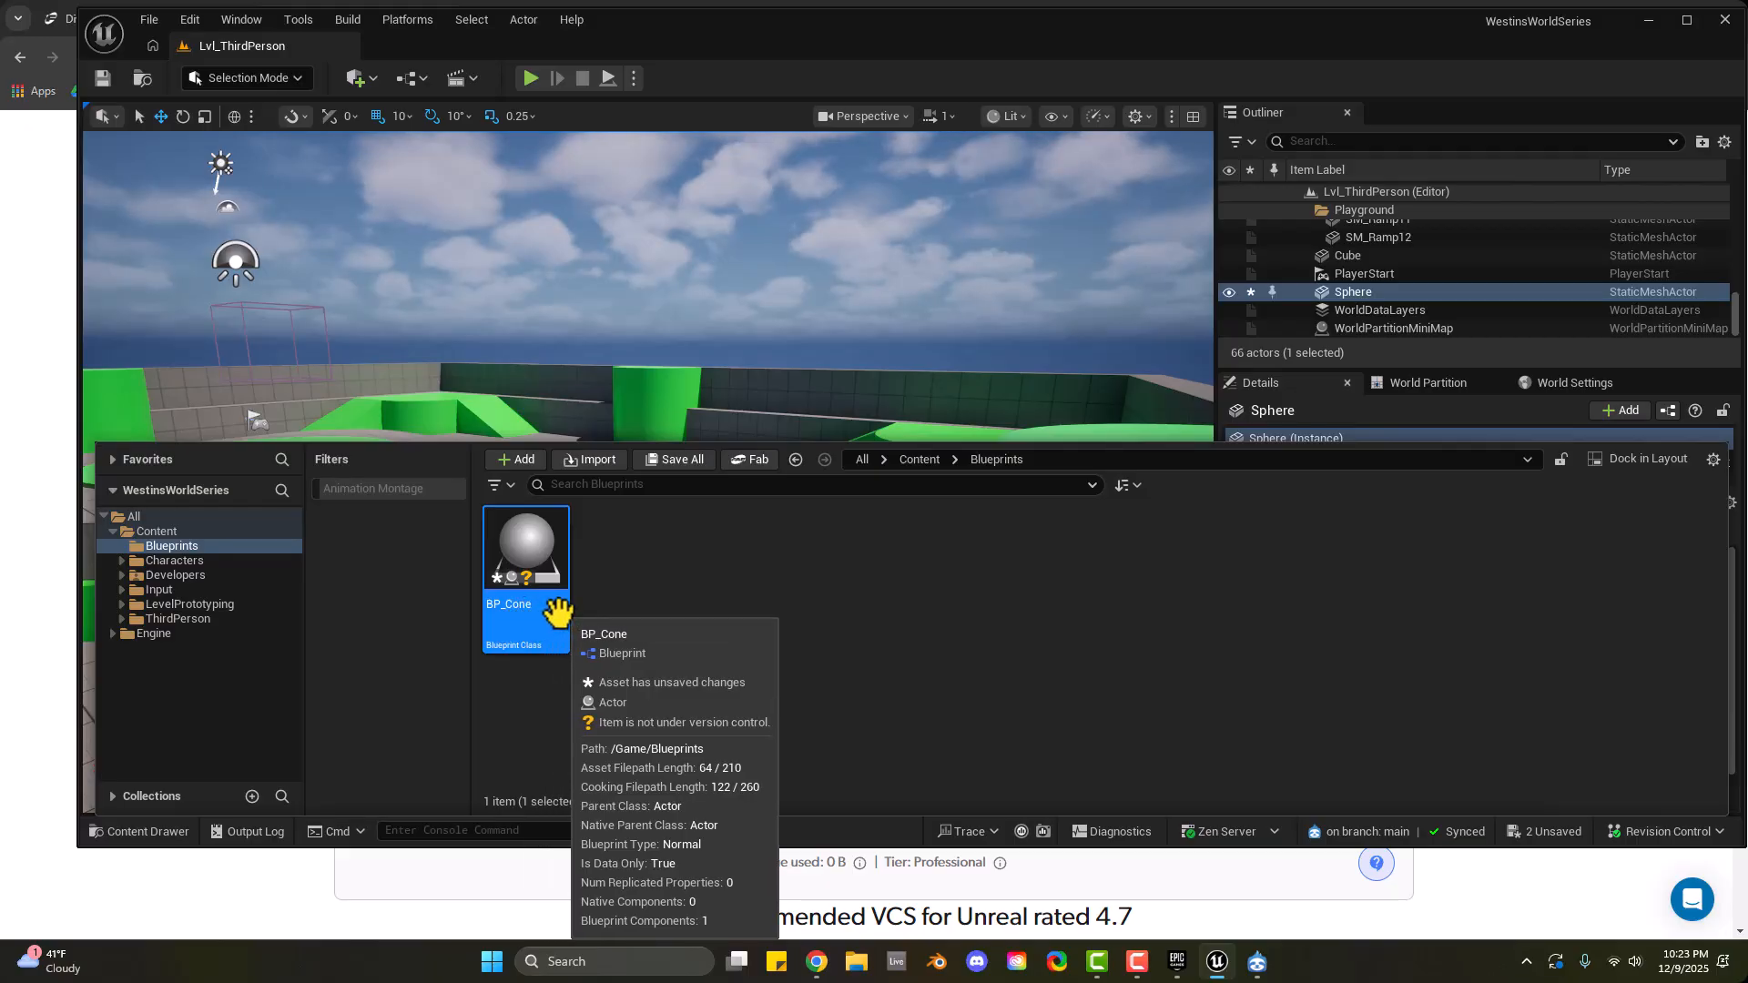
{"action": "mouse_move", "coordinate": [499, 615]}
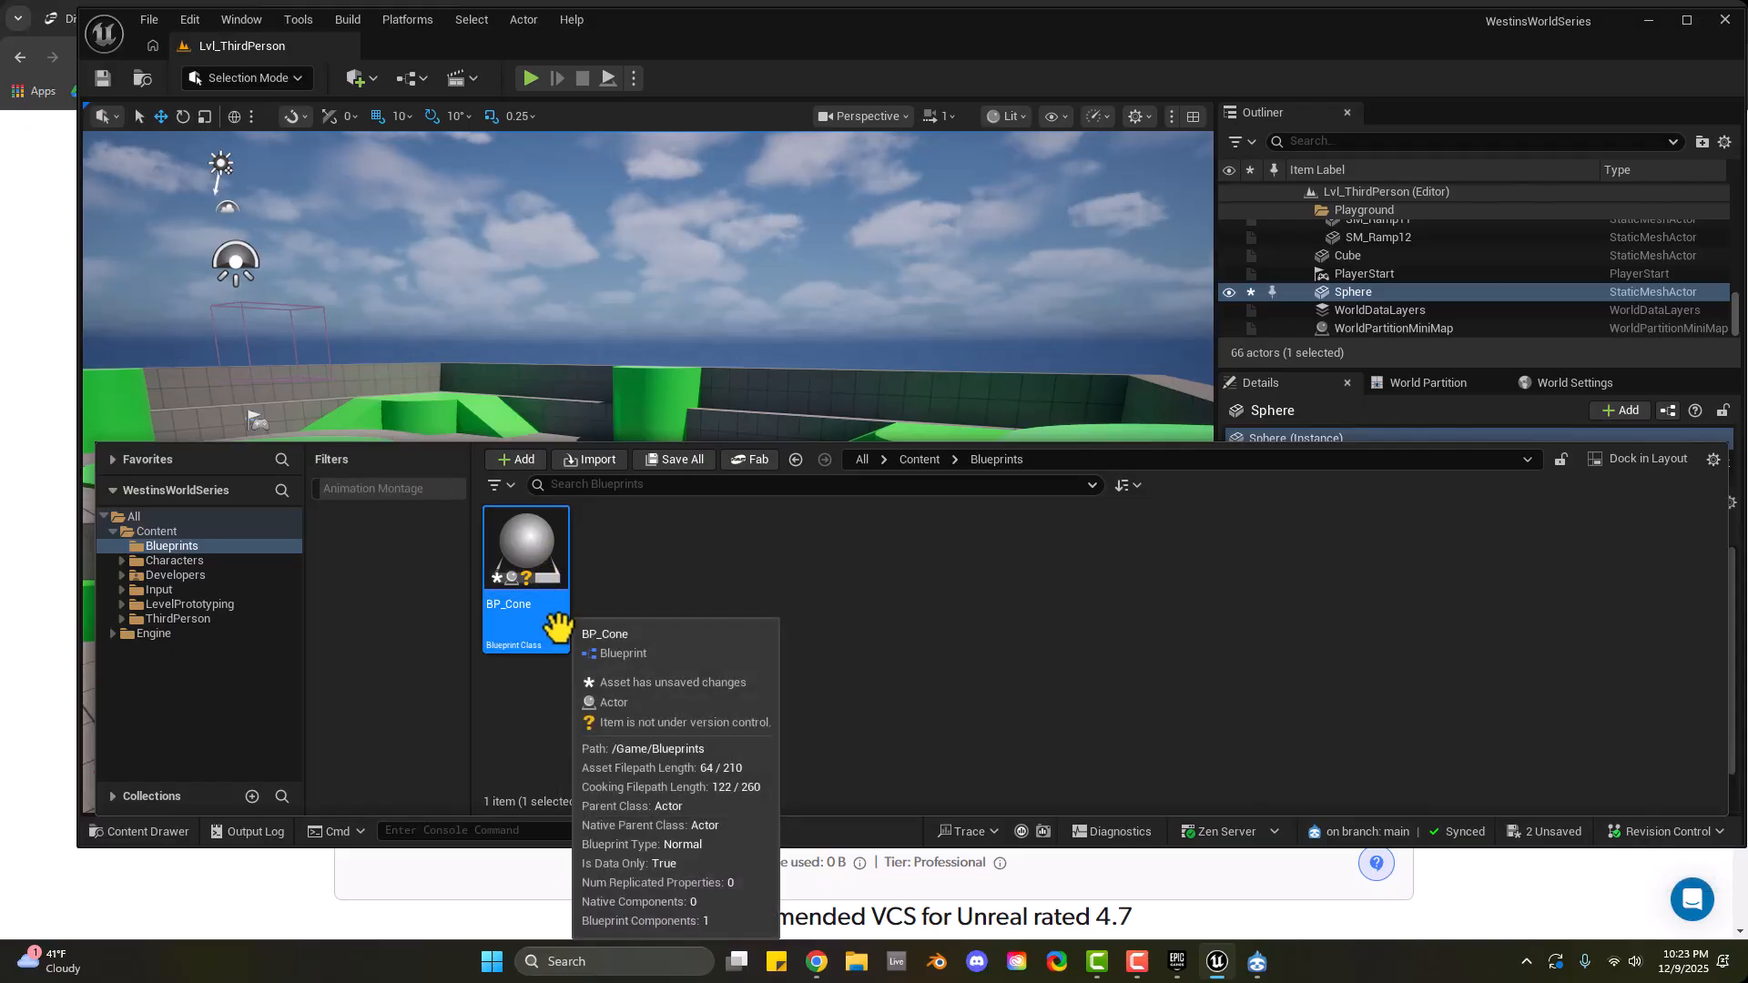
{"action": "left_click", "coordinate": [687, 587]}
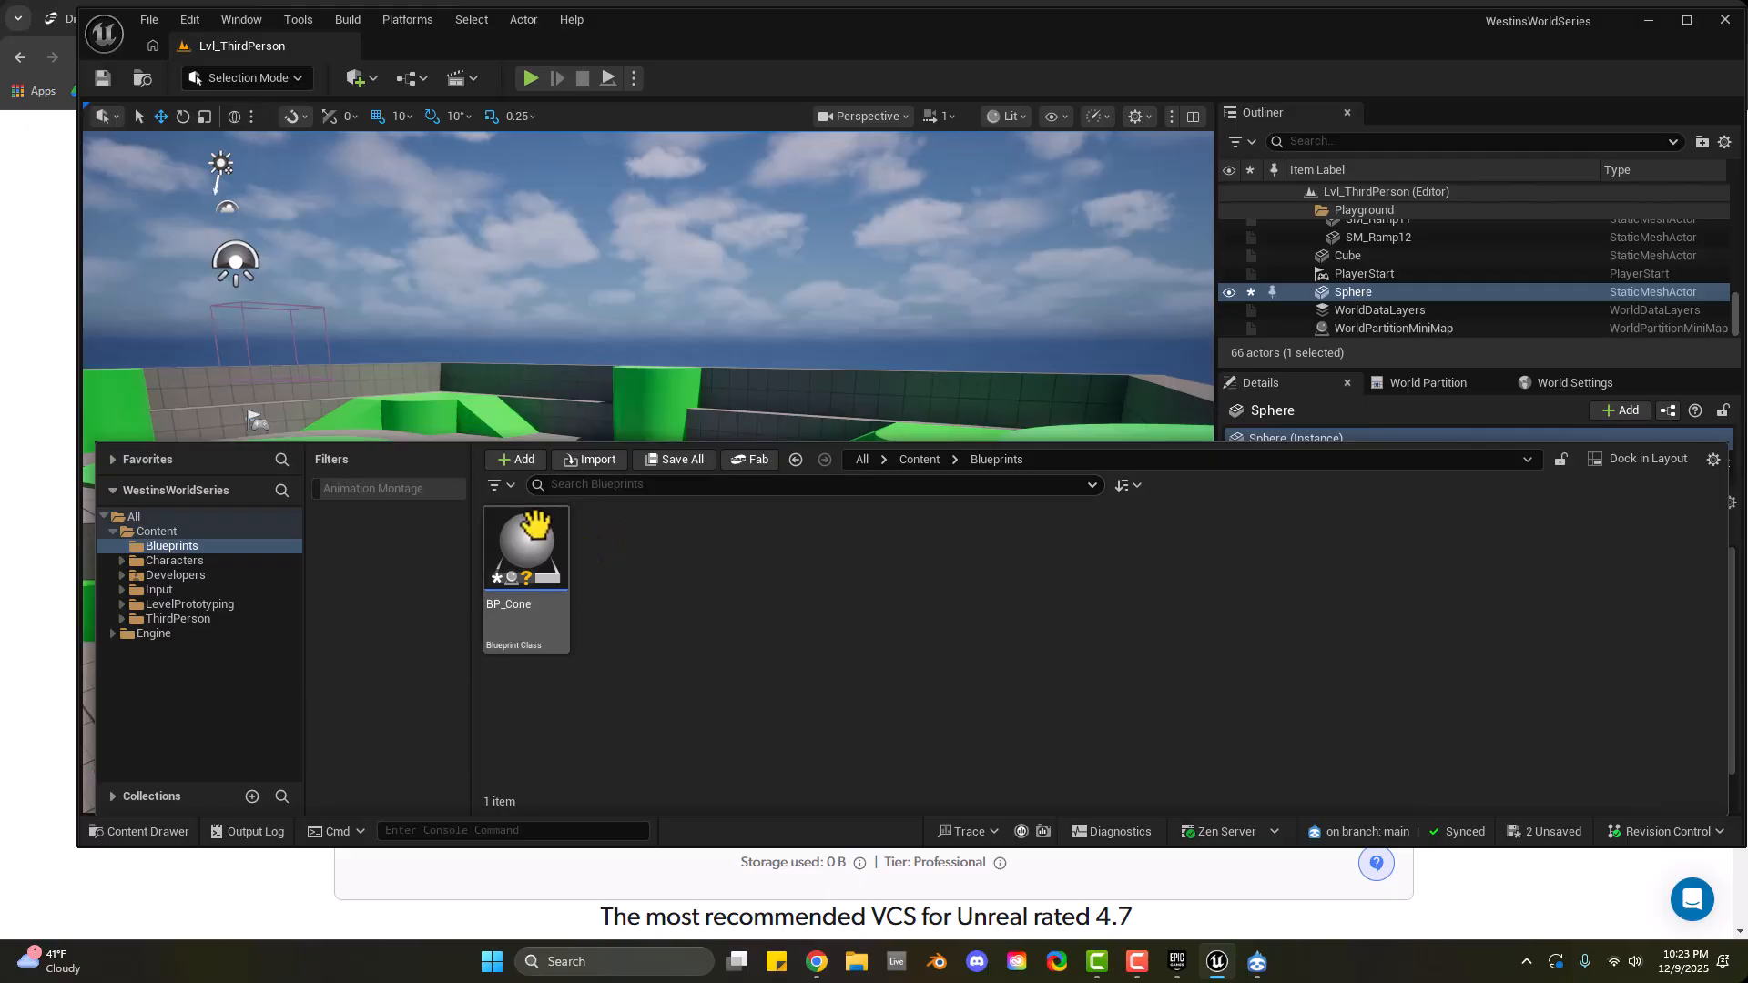
{"action": "left_click", "coordinate": [542, 543]}
{"action": "double_click", "coordinate": [542, 543]}
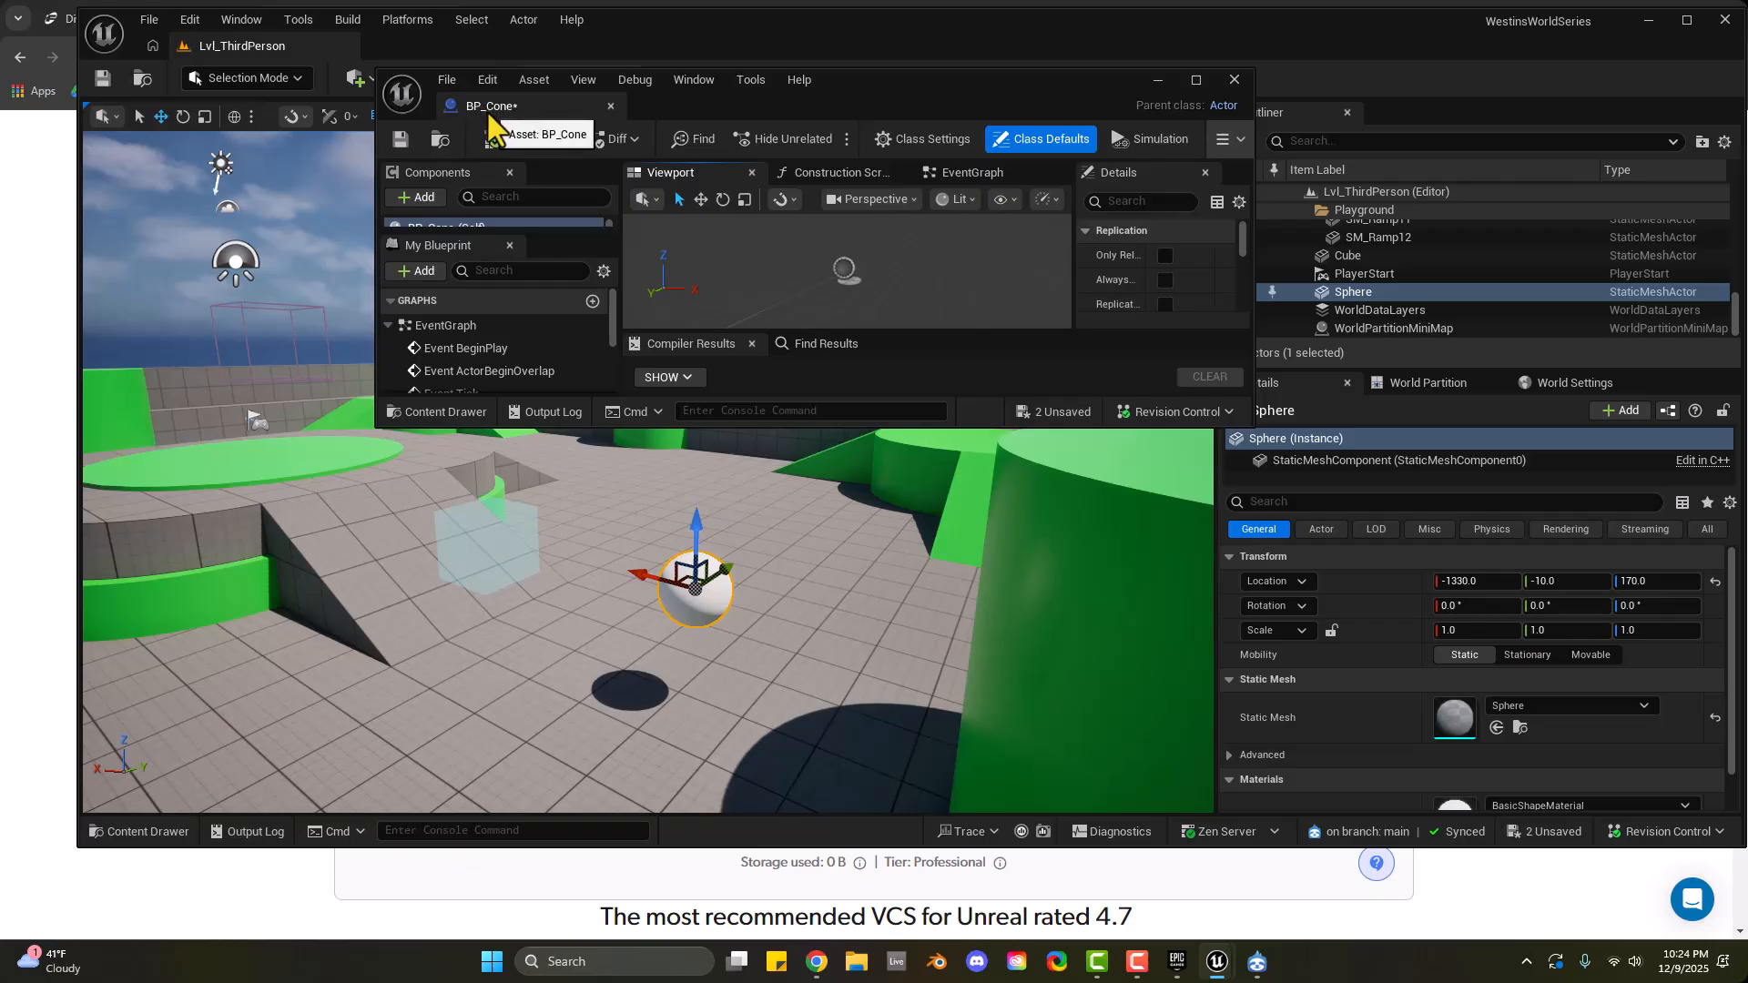
{"action": "left_click_drag", "start_coordinate": [488, 110], "coordinate": [406, 68]}
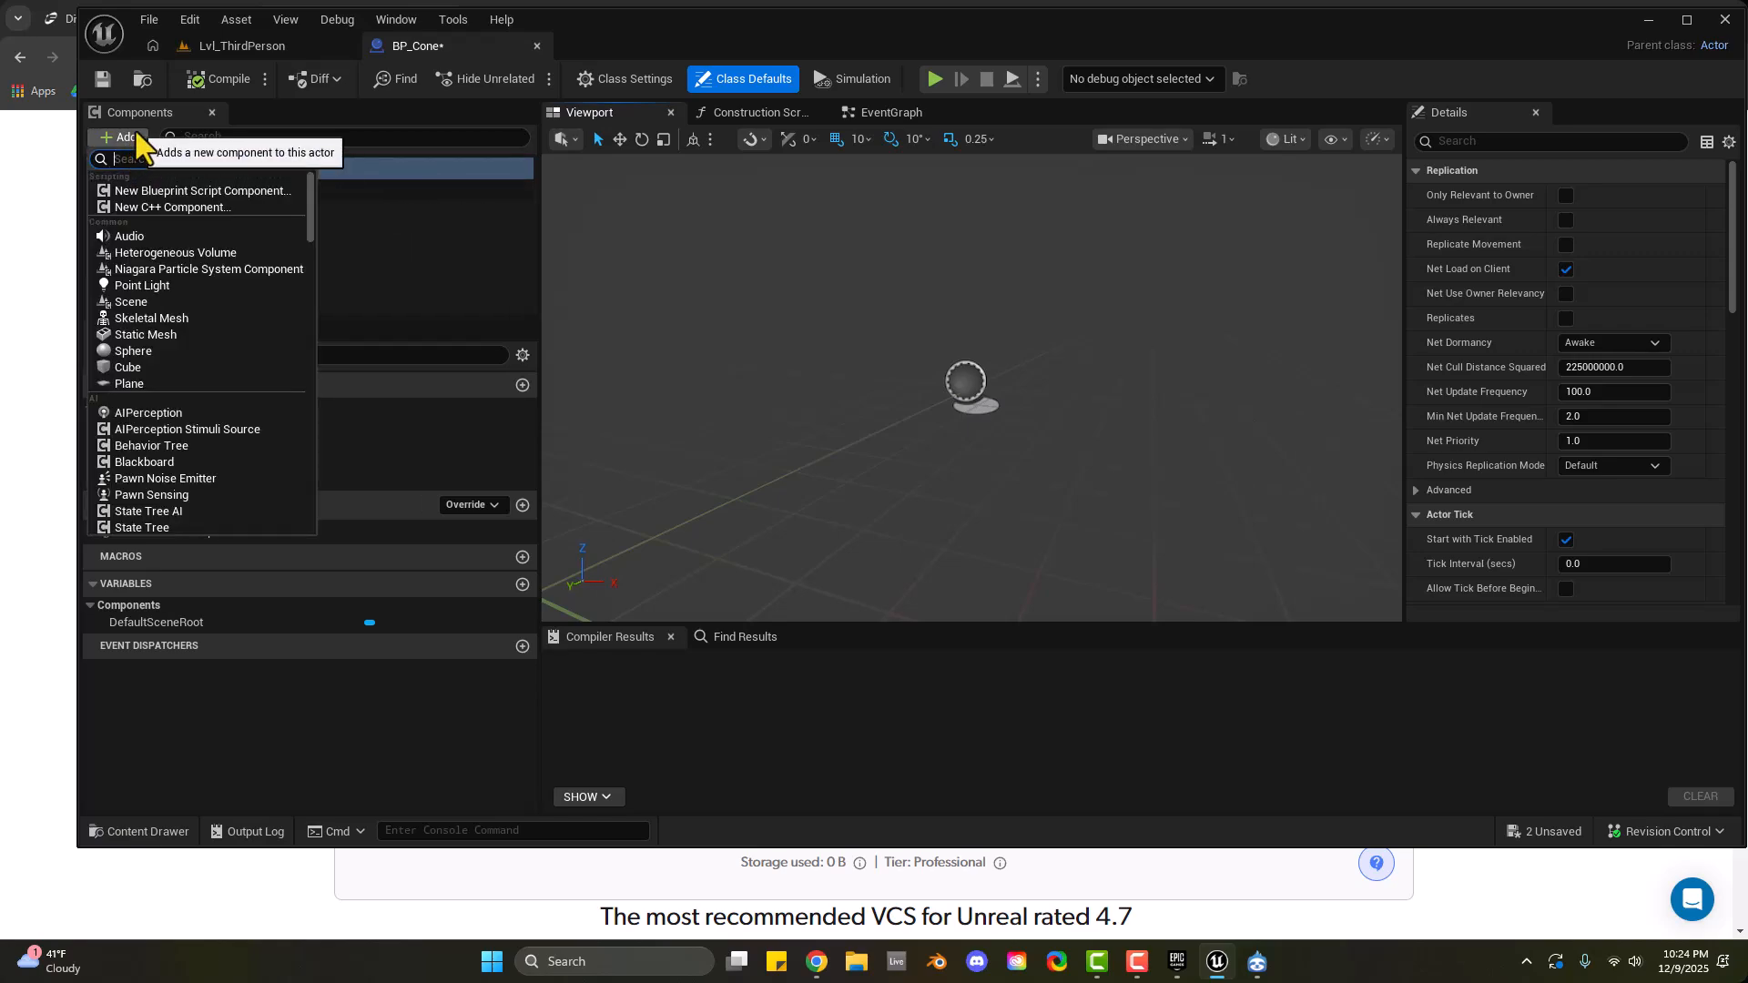
Add a Static Mesh component to BP_Cone under DefaultSceneRoot, keeping the default name StaticMesh
{"action": "type", "text": "sh"}
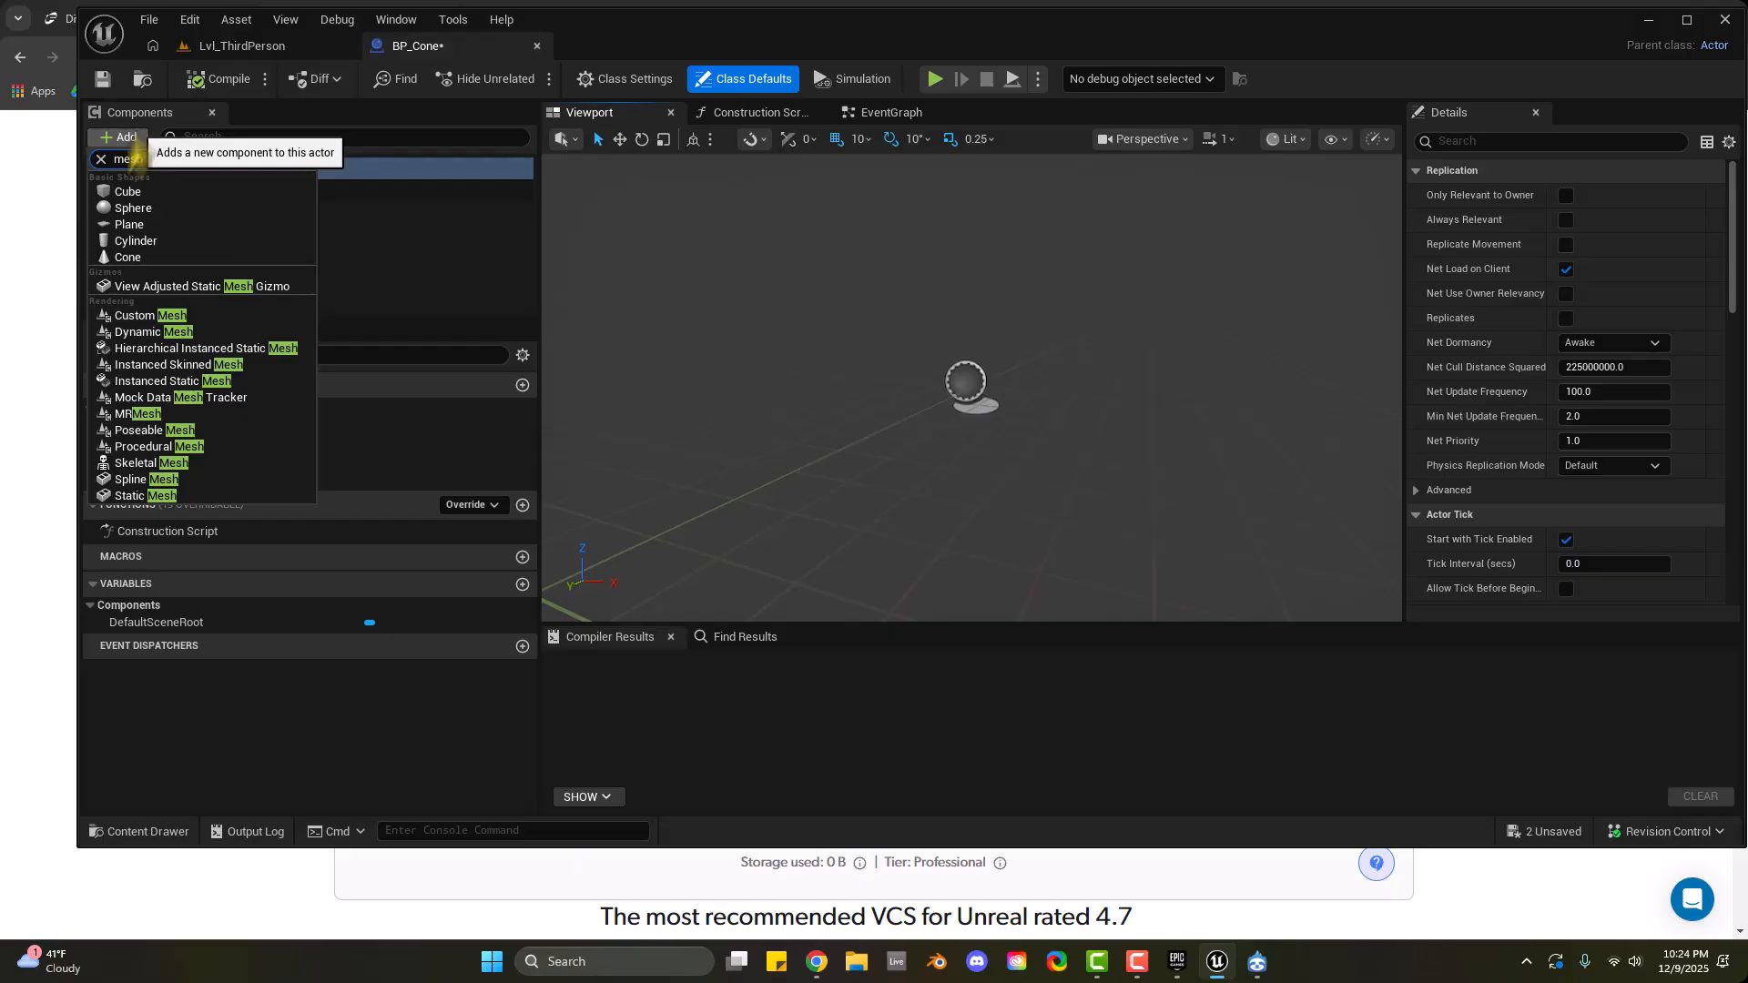
{"action": "key", "text": "BackSpace"}
{"action": "key", "text": "BackSpace"}
{"action": "type", "text": "static mesh"}
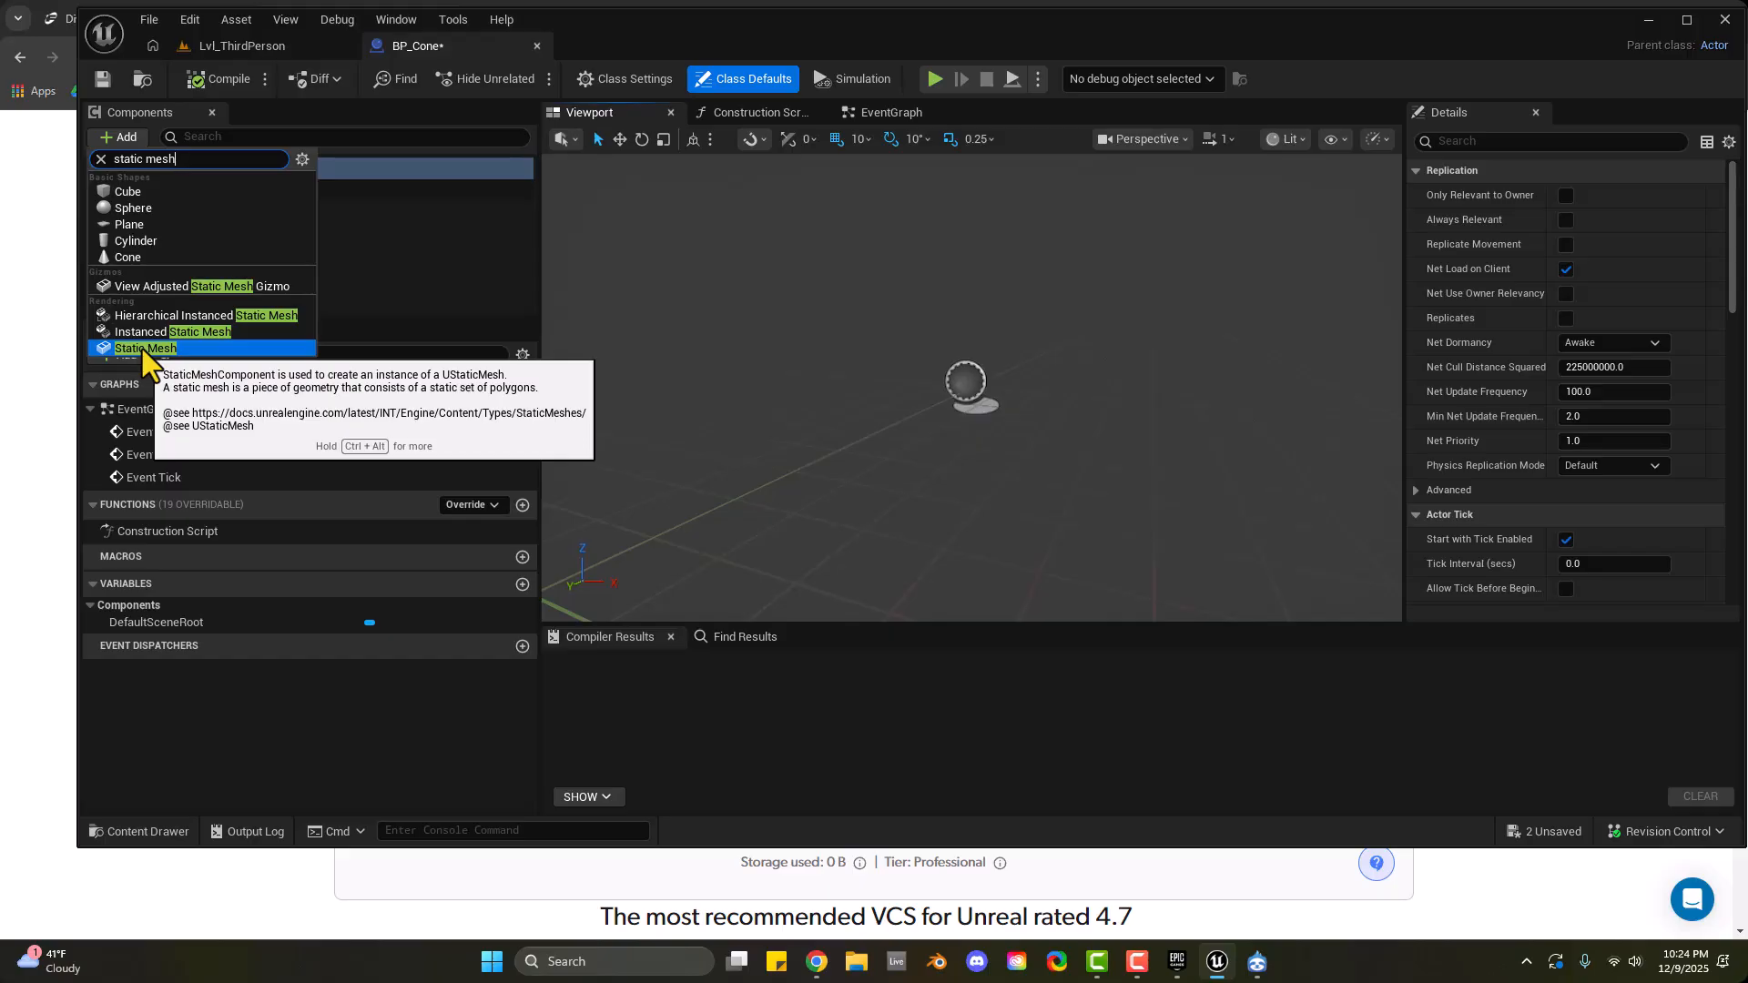
{"action": "left_click", "coordinate": [142, 348]}
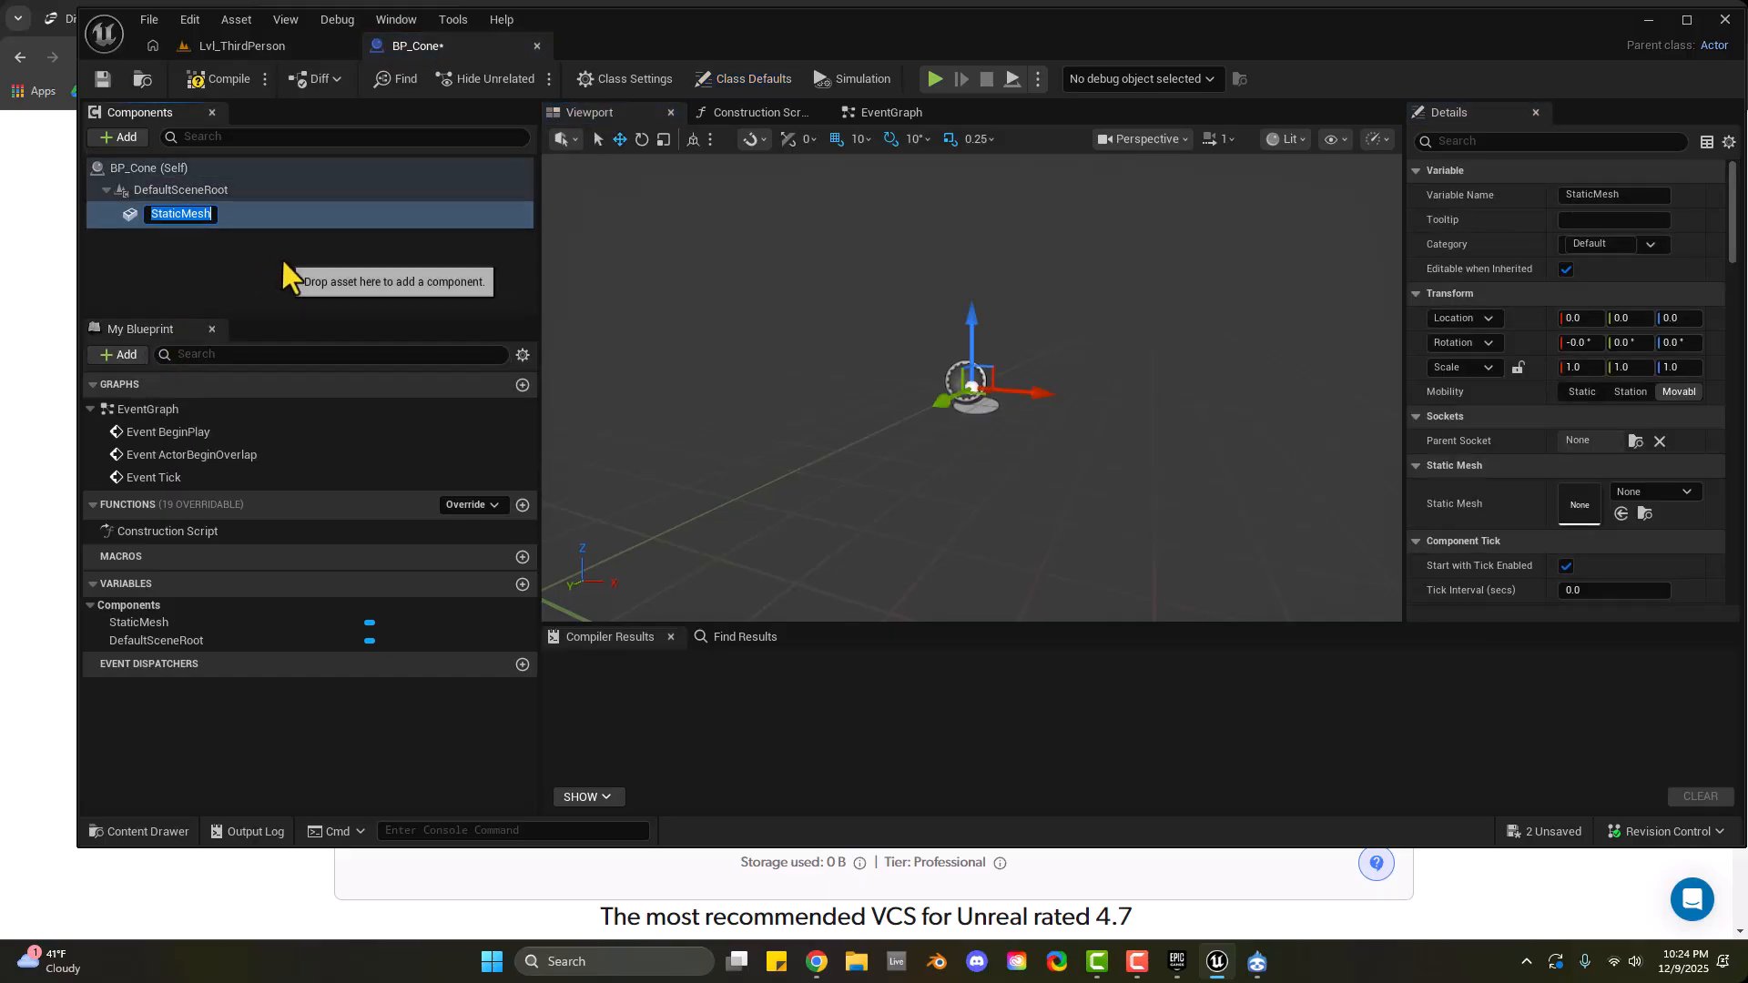
{"action": "left_click", "coordinate": [212, 224]}
{"action": "left_click", "coordinate": [200, 211]}
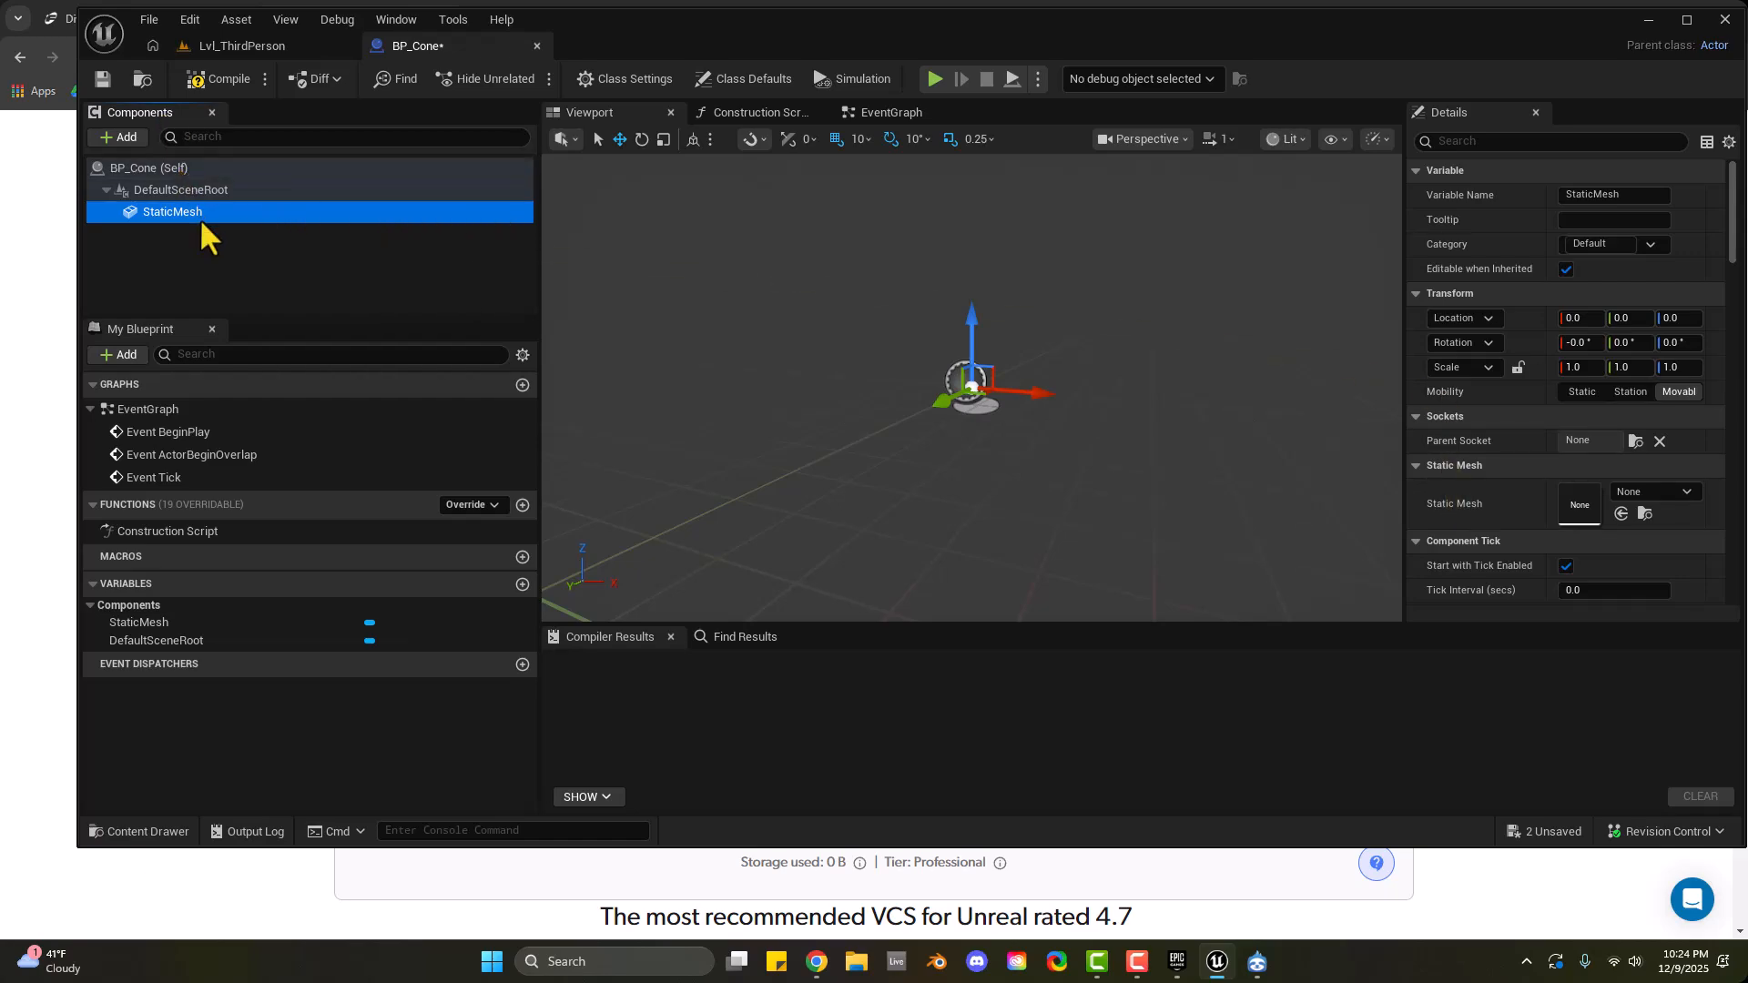
Examine BP_Cone's component hierarchy and browse the component types that can be added to it
{"action": "left_click", "coordinate": [197, 171]}
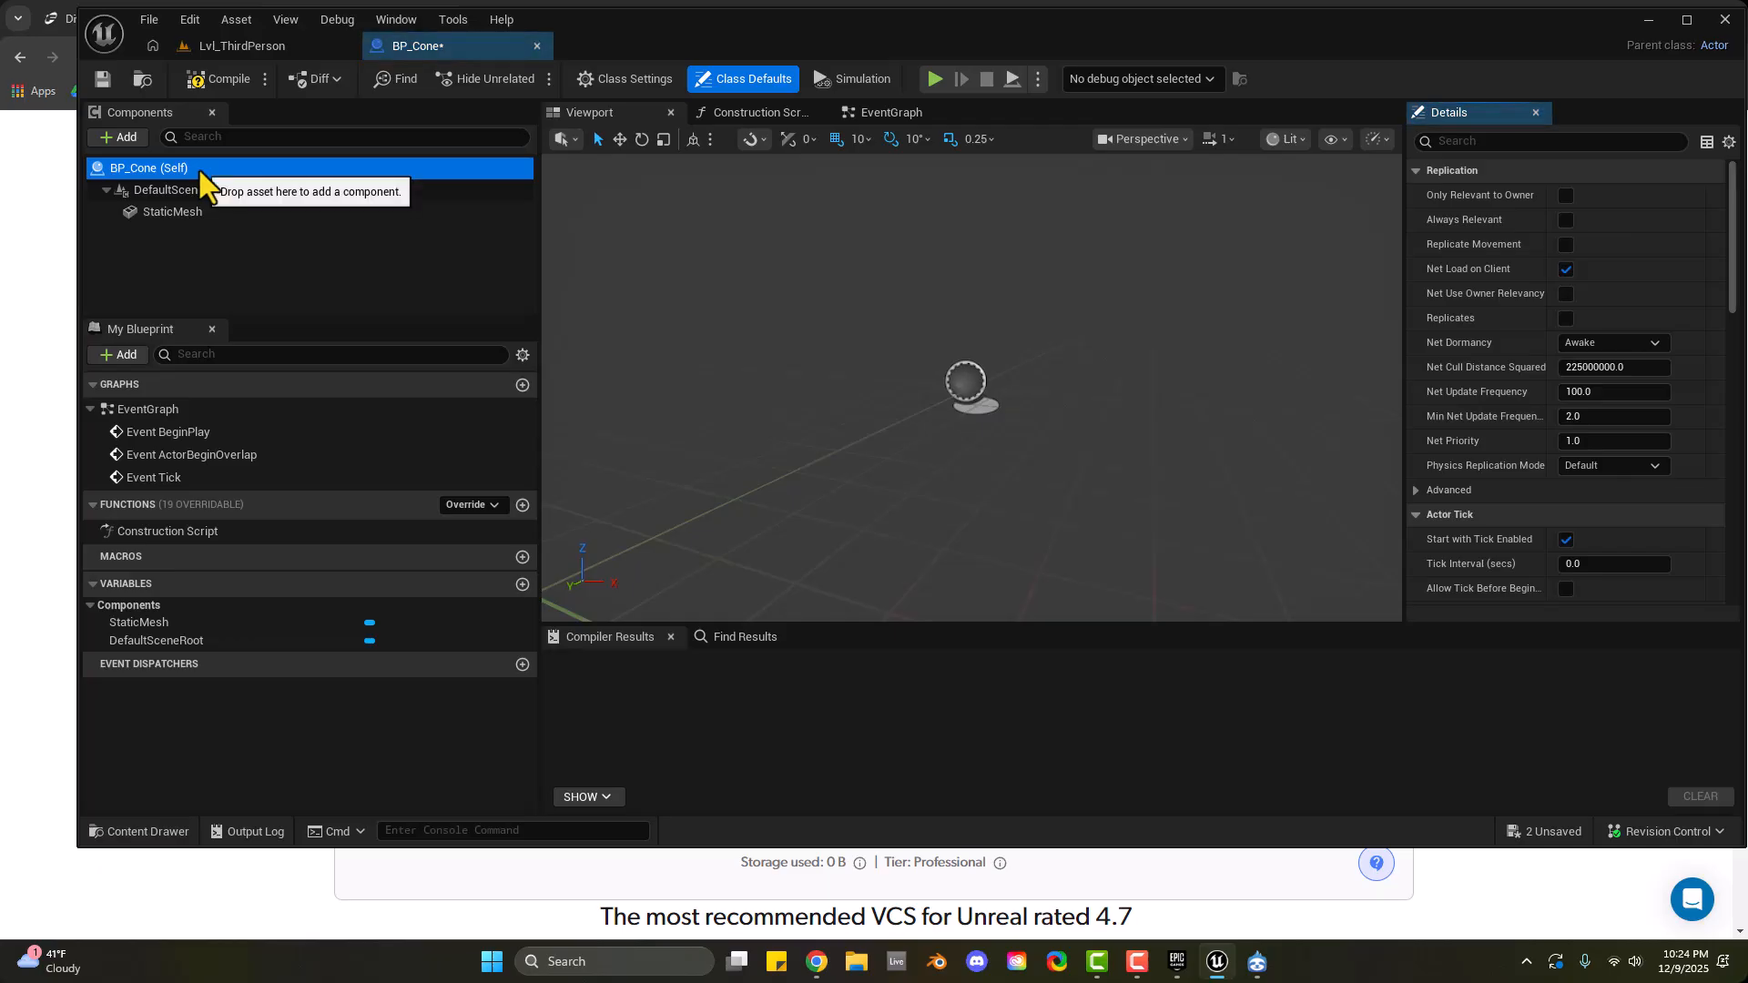
{"action": "key", "text": "Down"}
{"action": "key", "text": "Down"}
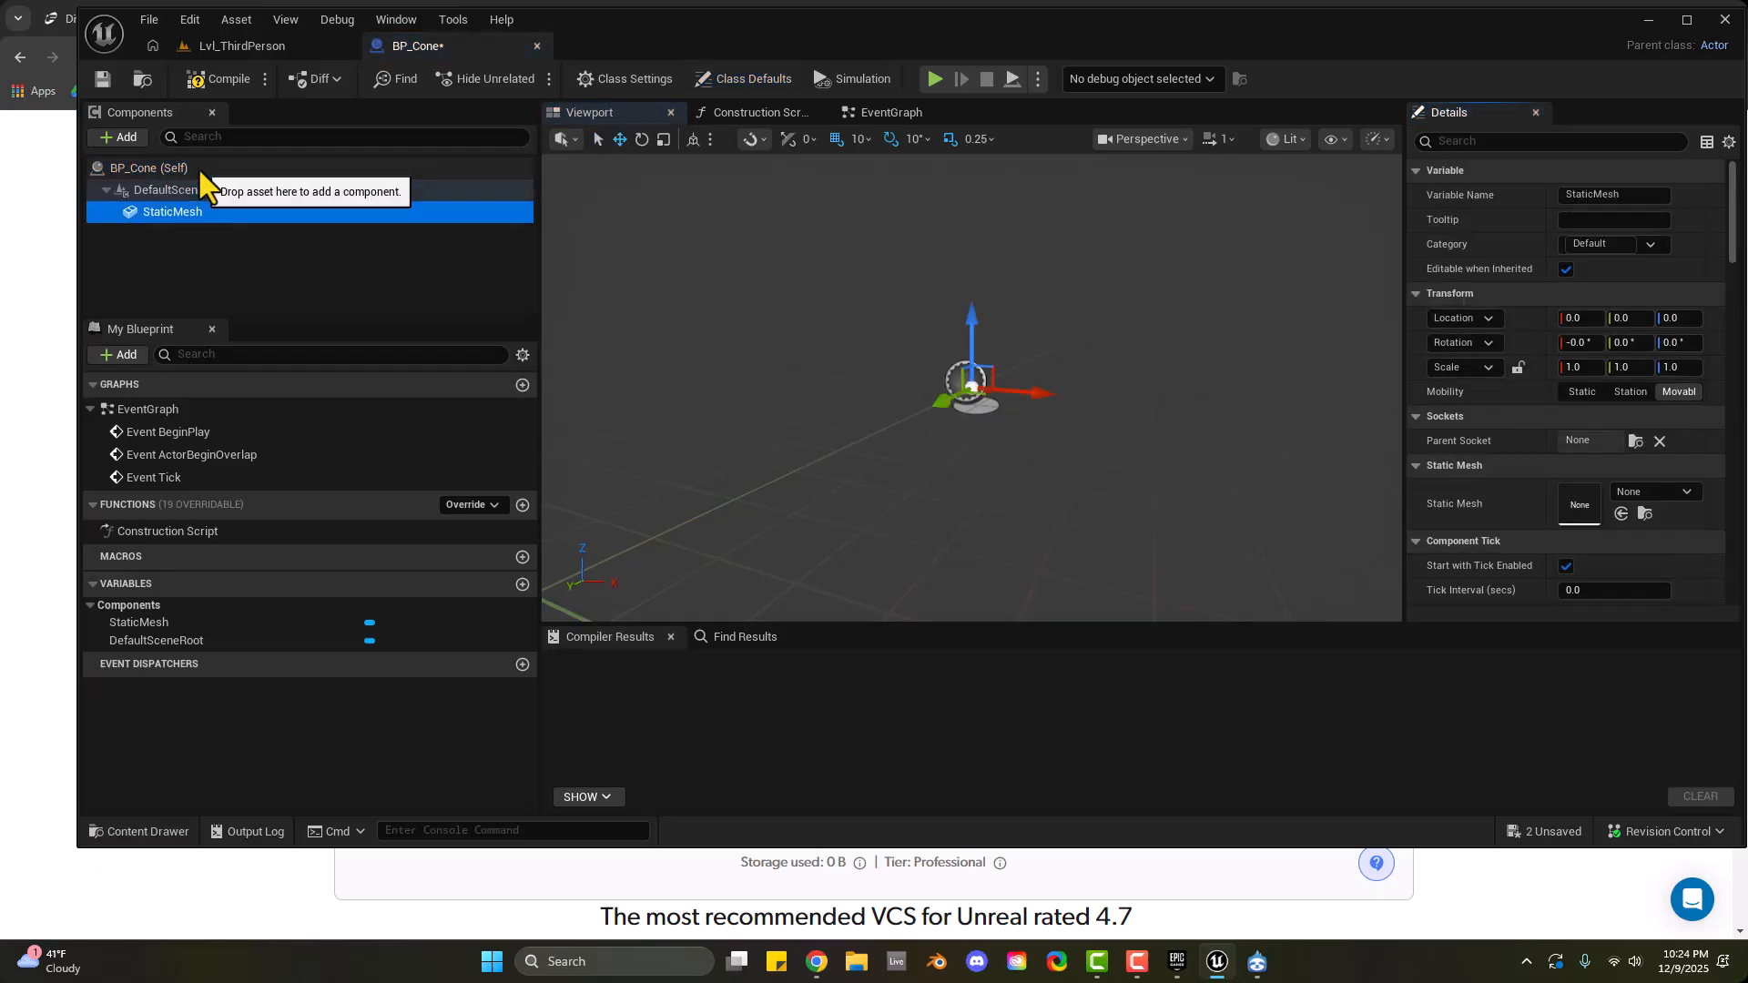
{"action": "key", "text": "Up"}
{"action": "key", "text": "Up"}
{"action": "key", "text": "Down"}
{"action": "key", "text": "Down"}
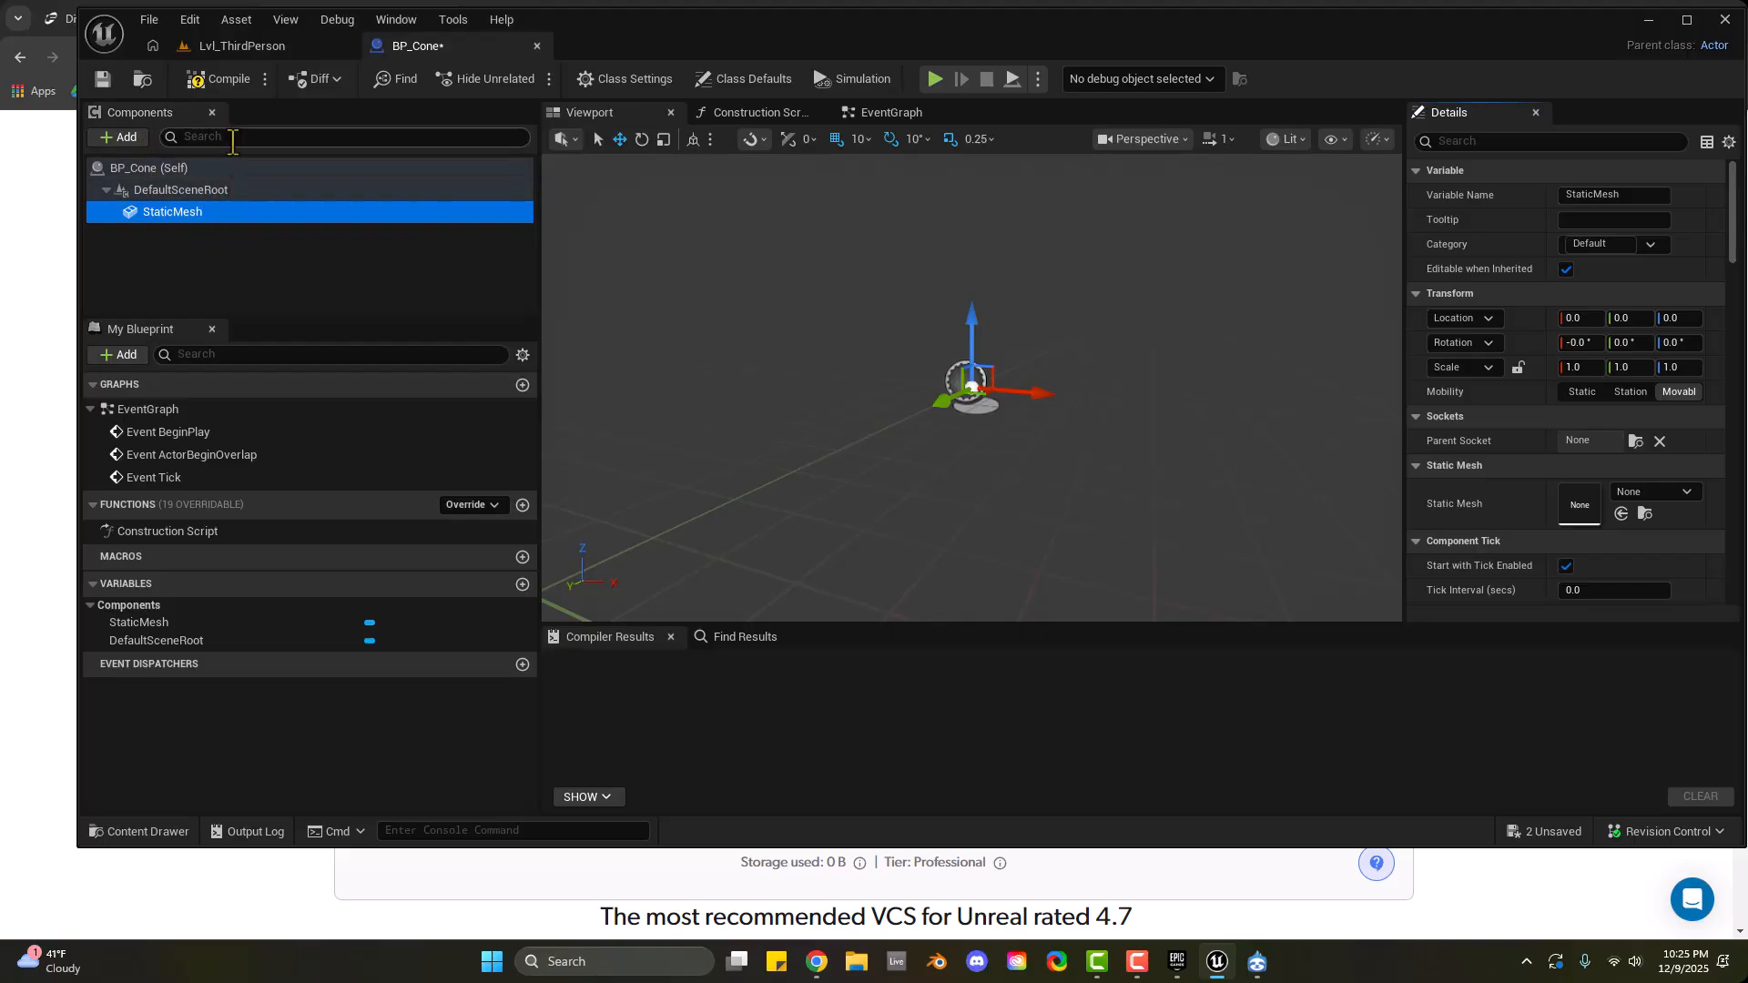
{"action": "left_click", "coordinate": [120, 138]}
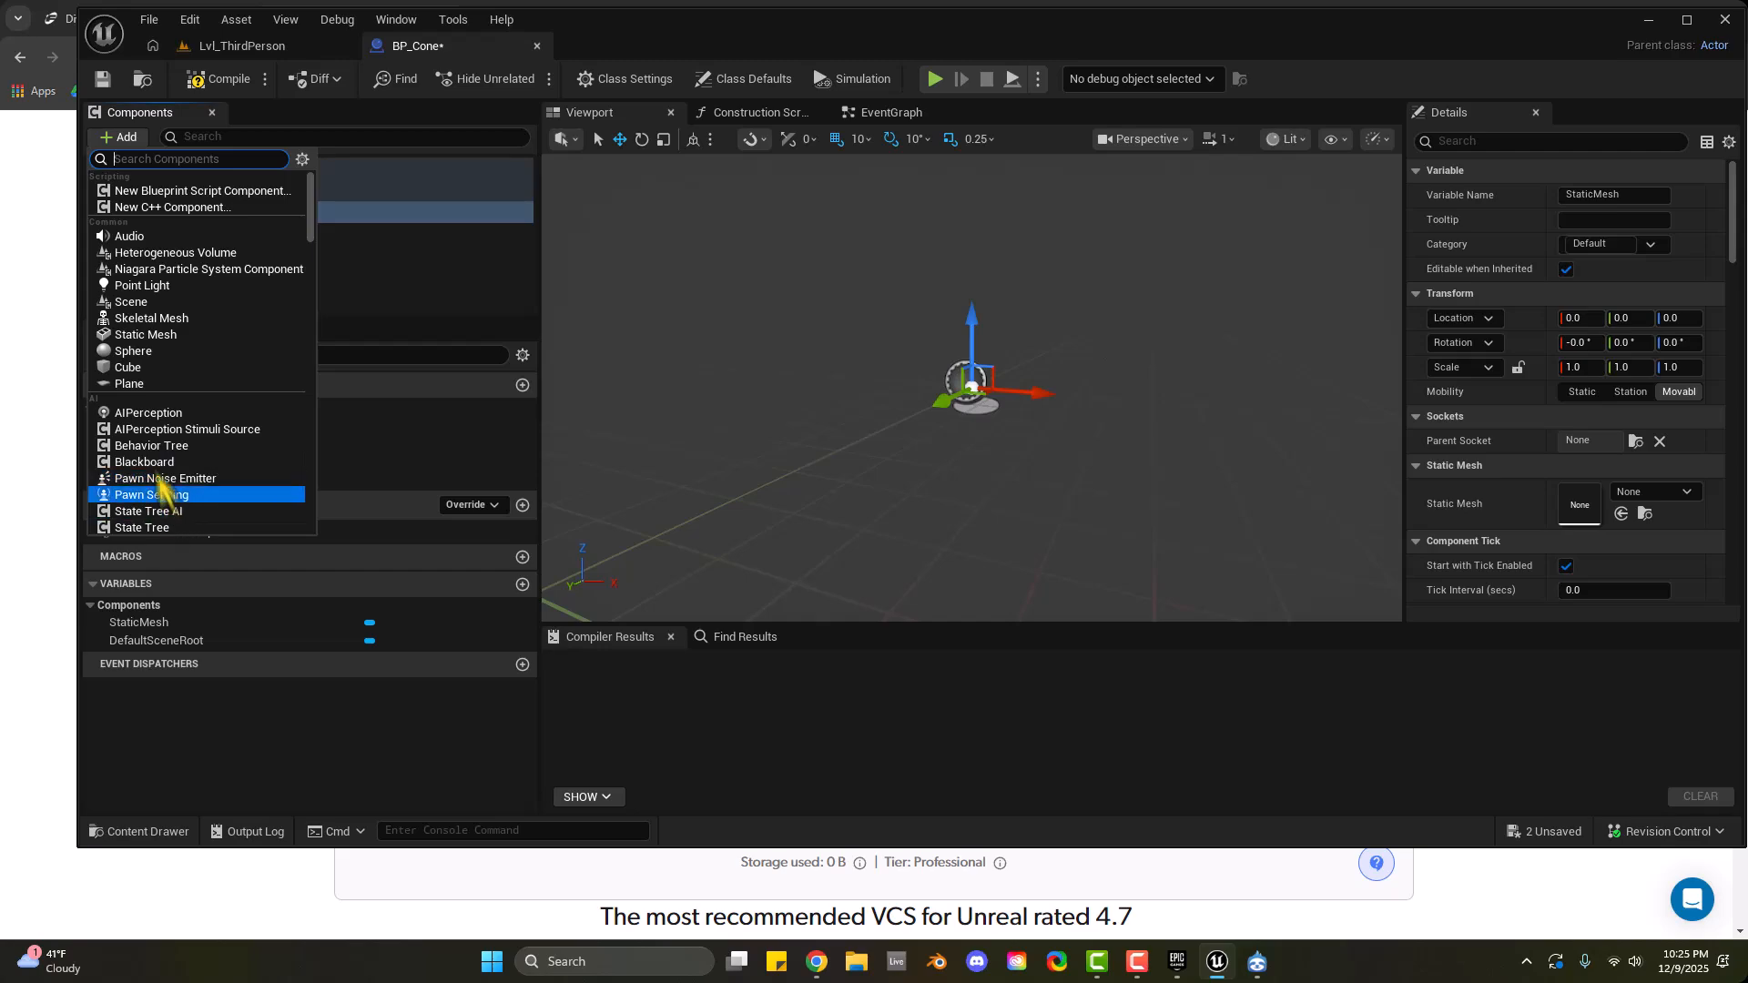
{"action": "scroll", "coordinate": [136, 273], "scroll_direction": "down", "scroll_amount": 10}
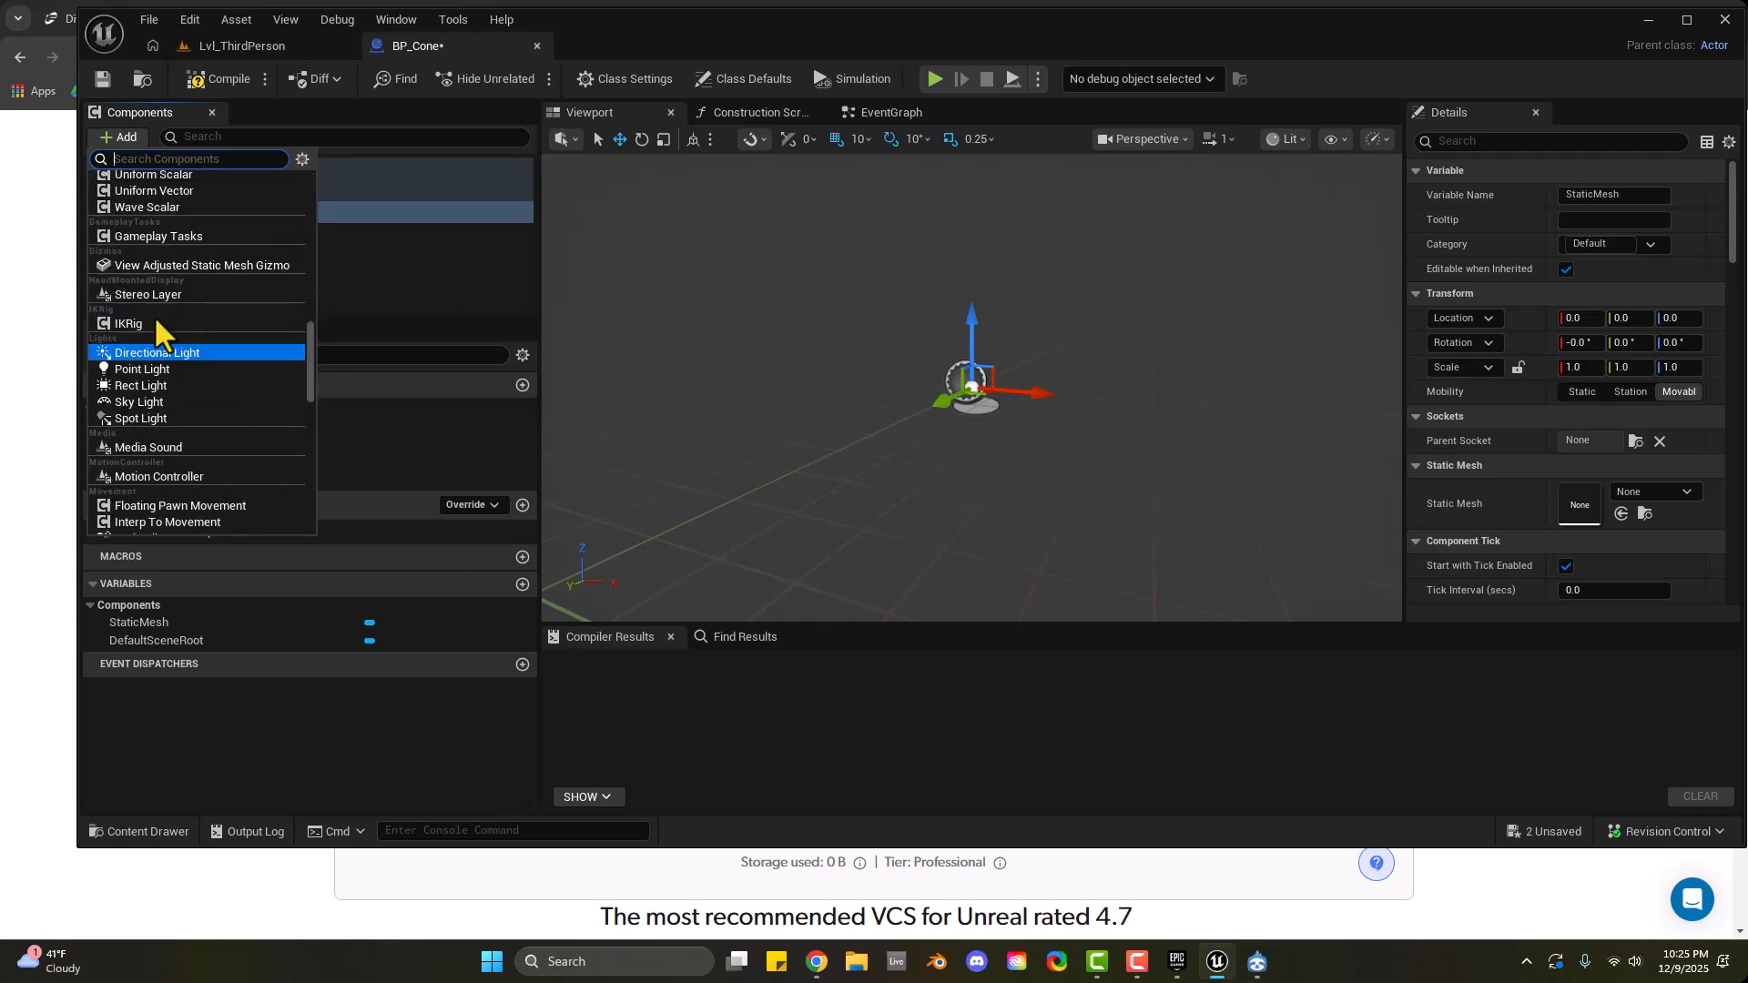
{"action": "scroll", "coordinate": [157, 321], "scroll_direction": "up", "scroll_amount": 12}
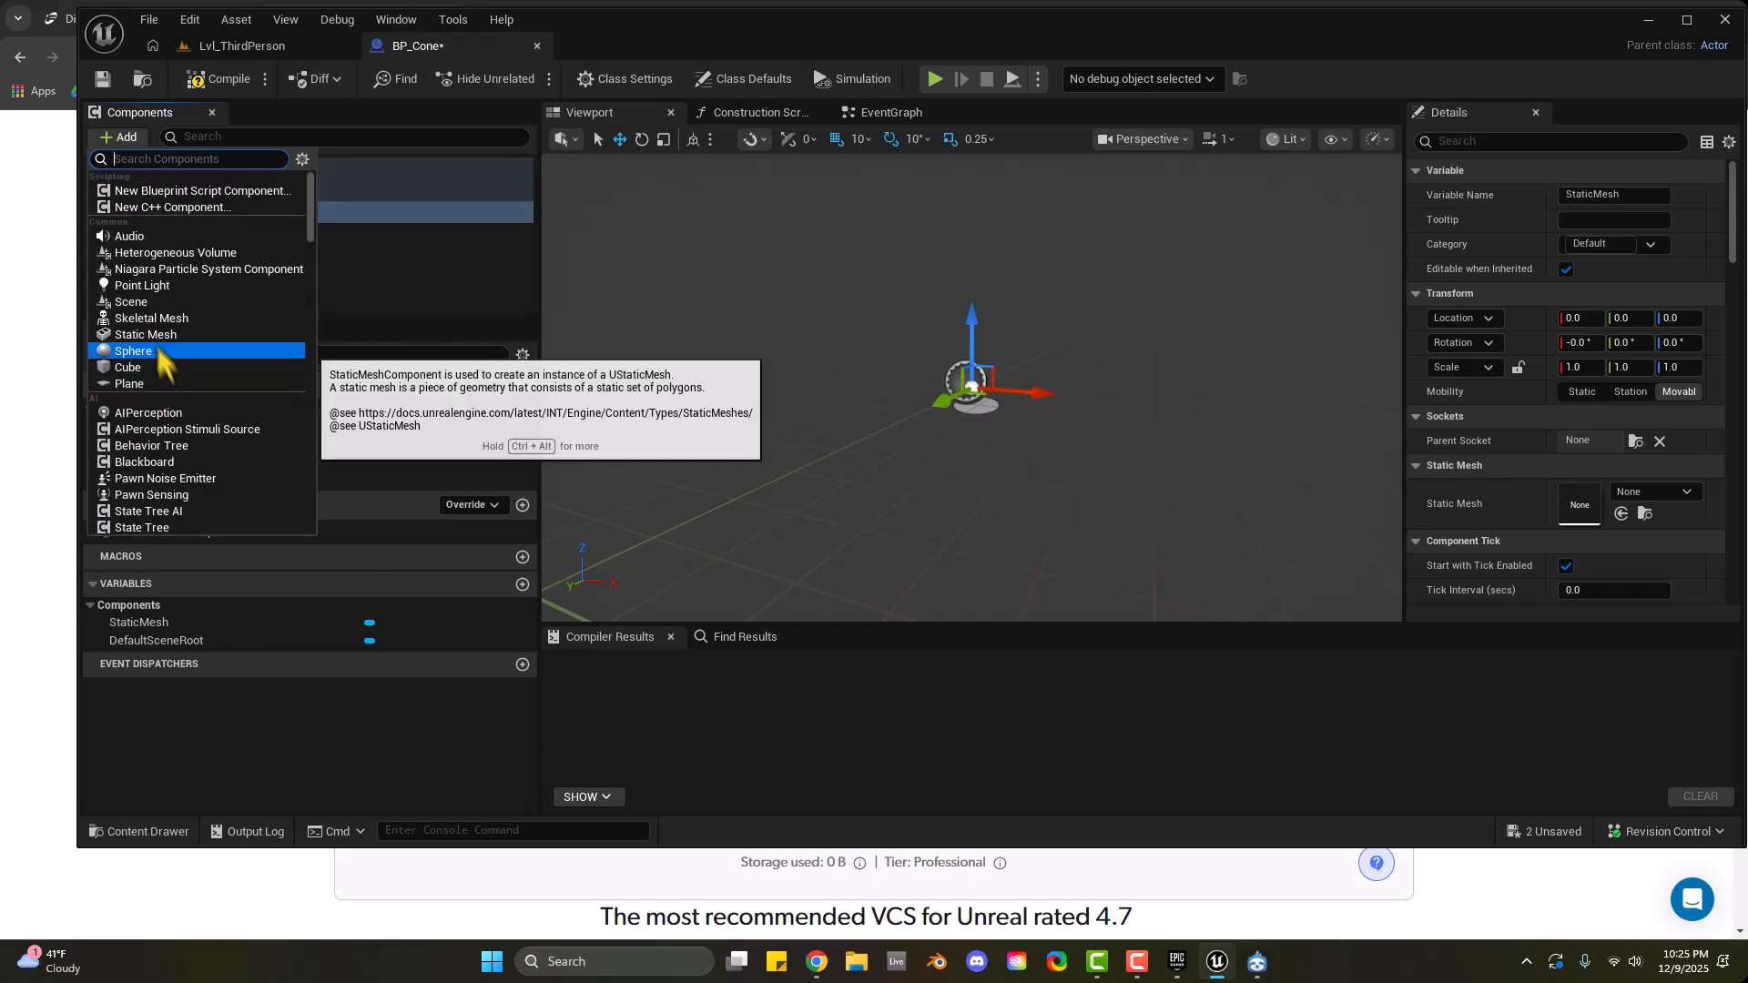
{"action": "left_click", "coordinate": [321, 756]}
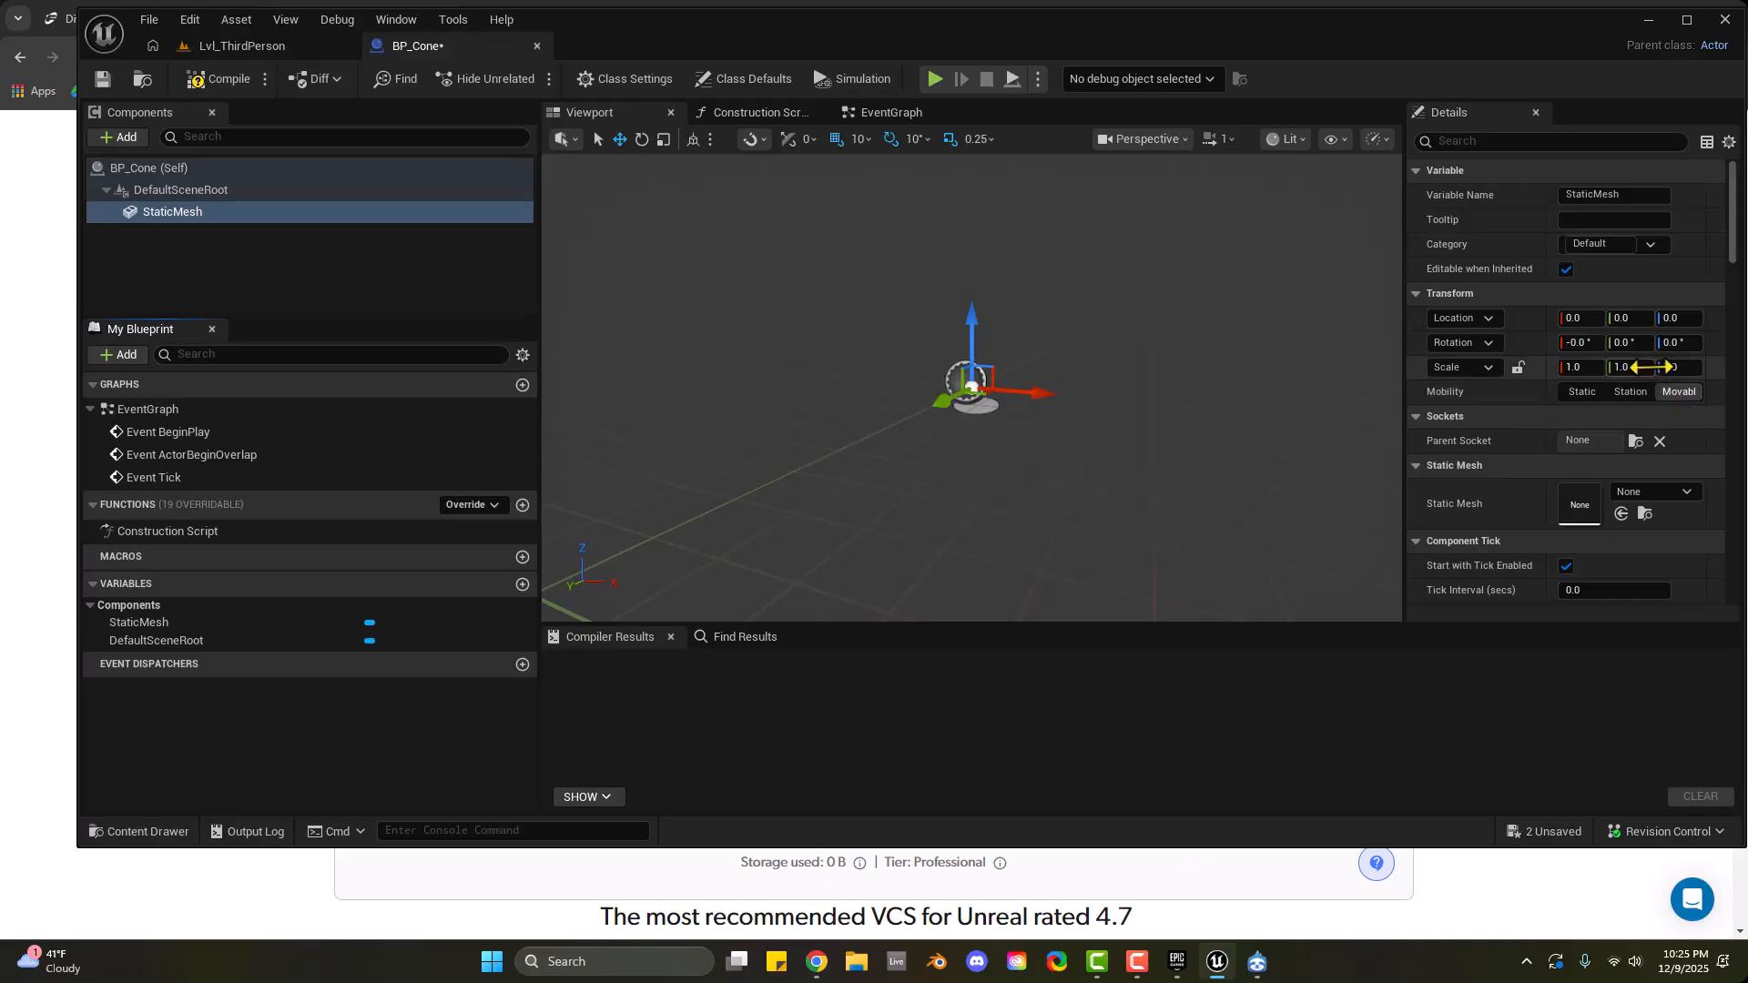
Assign the Cone mesh to BP_Cone's StaticMesh component
{"action": "left_click", "coordinate": [1665, 497]}
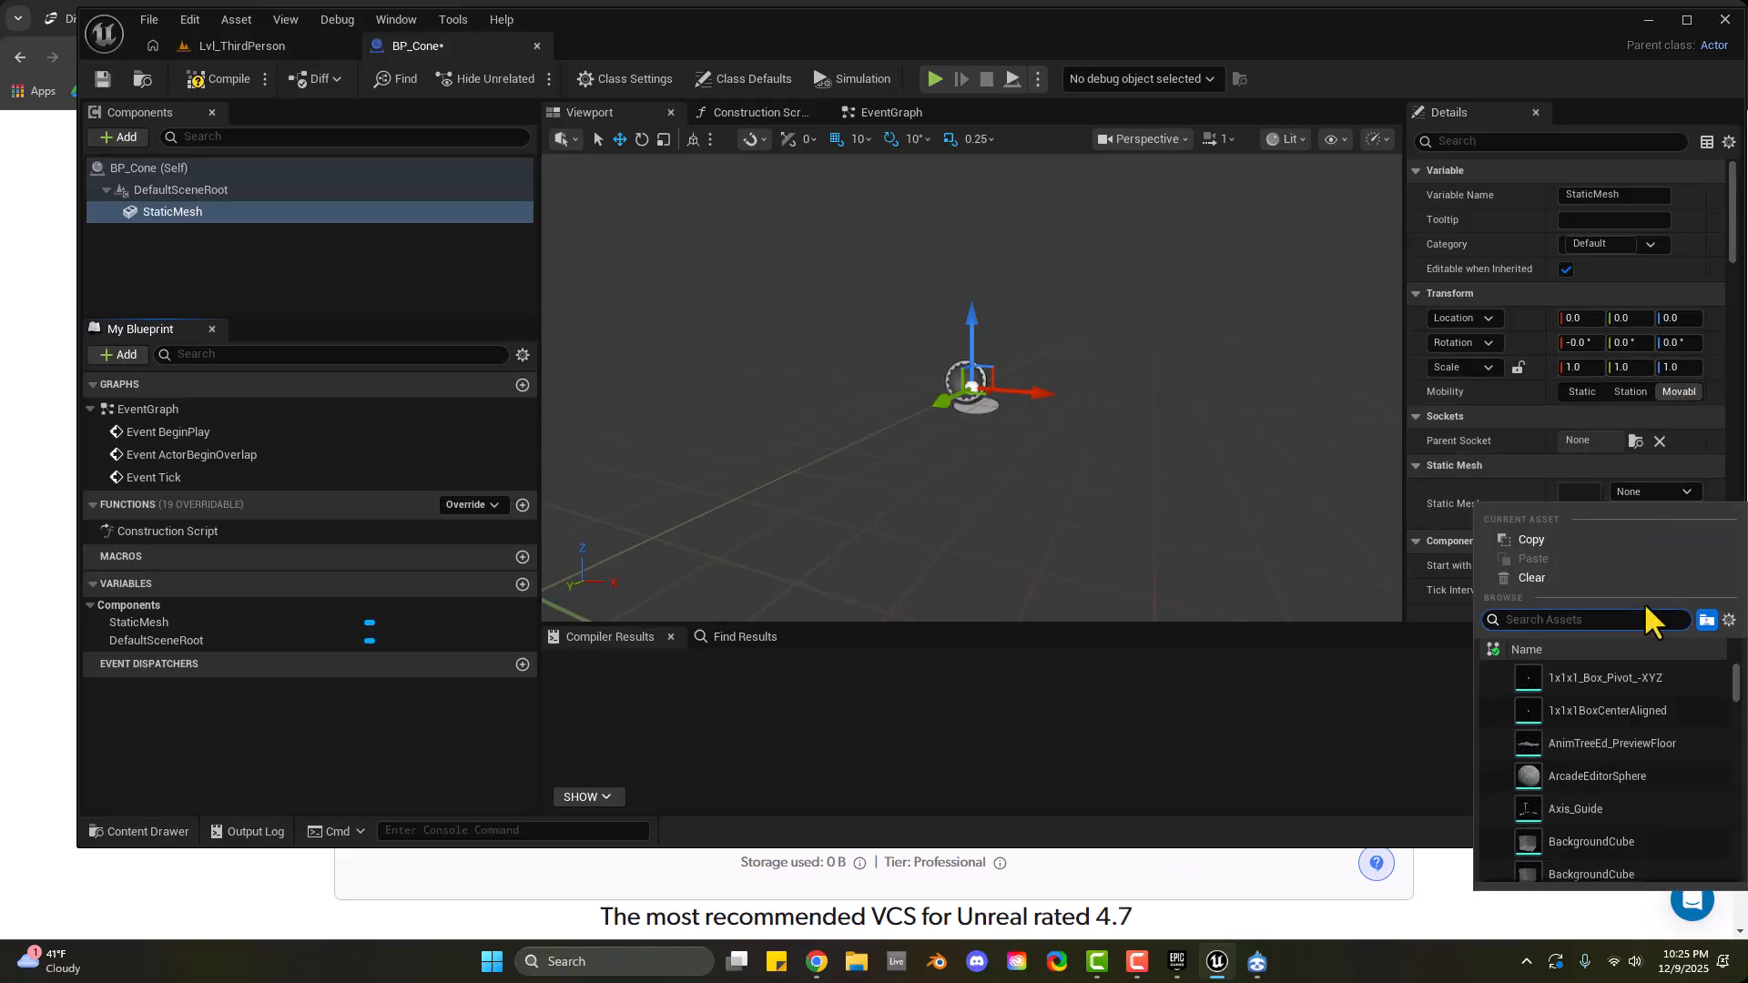
{"action": "type", "text": "cone"}
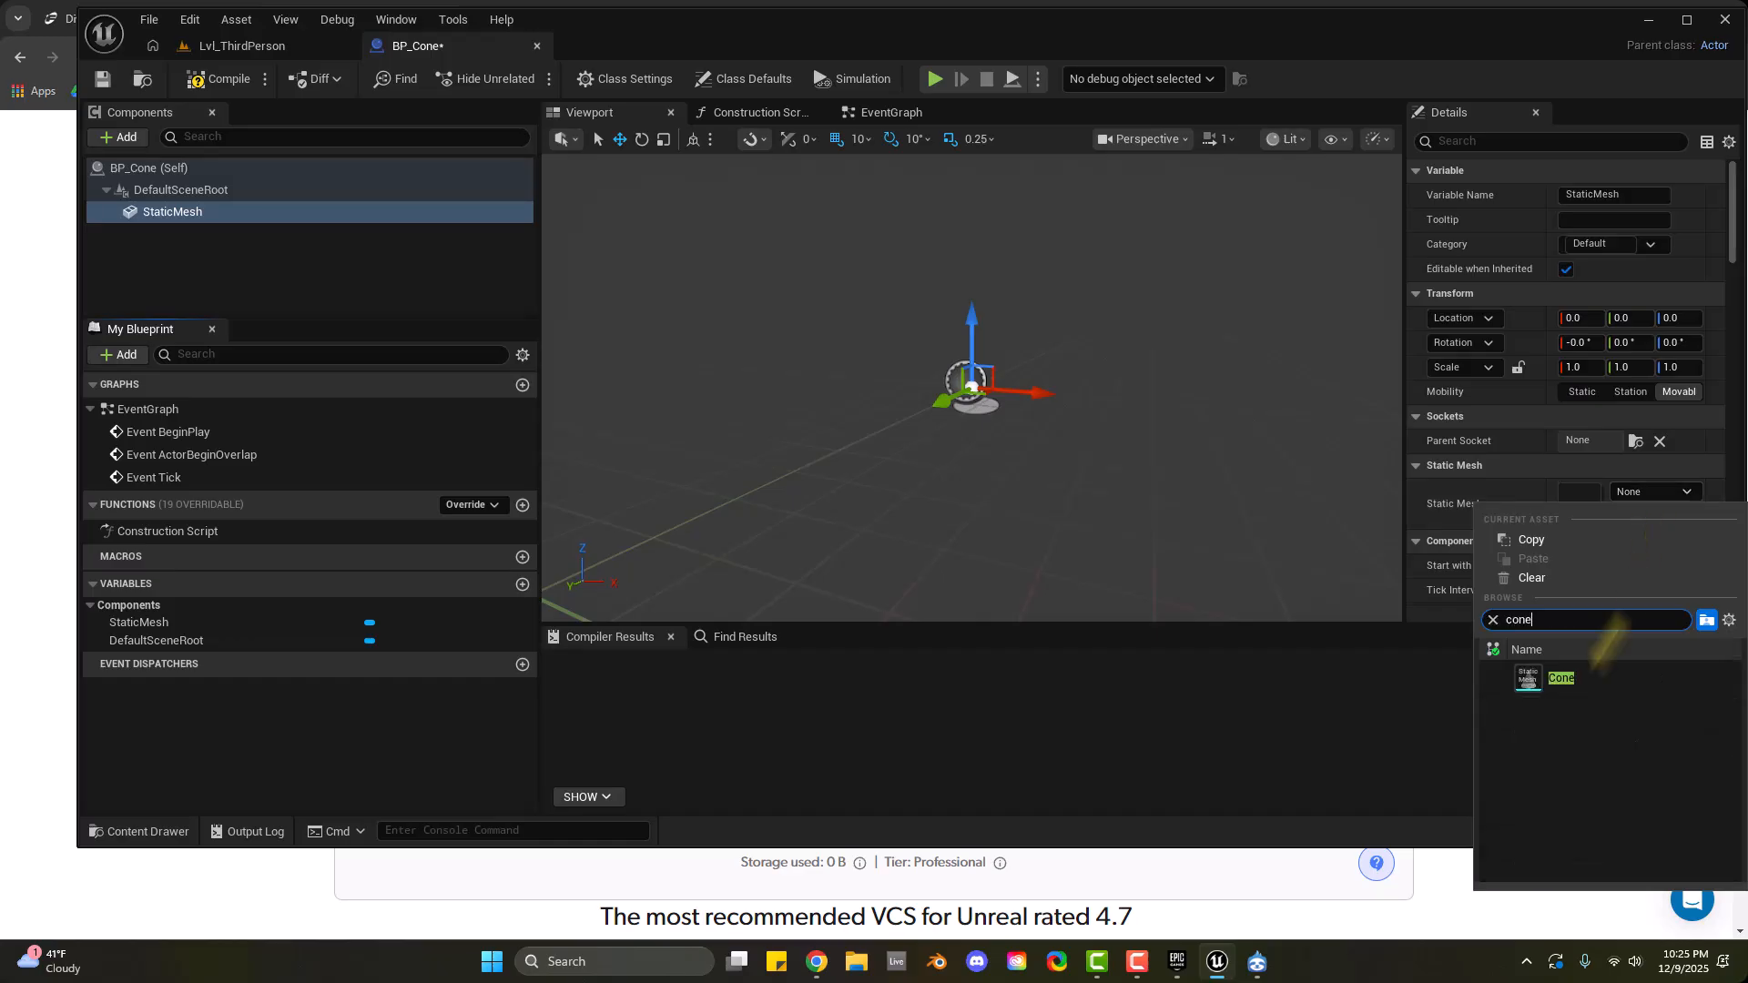
{"action": "left_click", "coordinate": [1553, 683]}
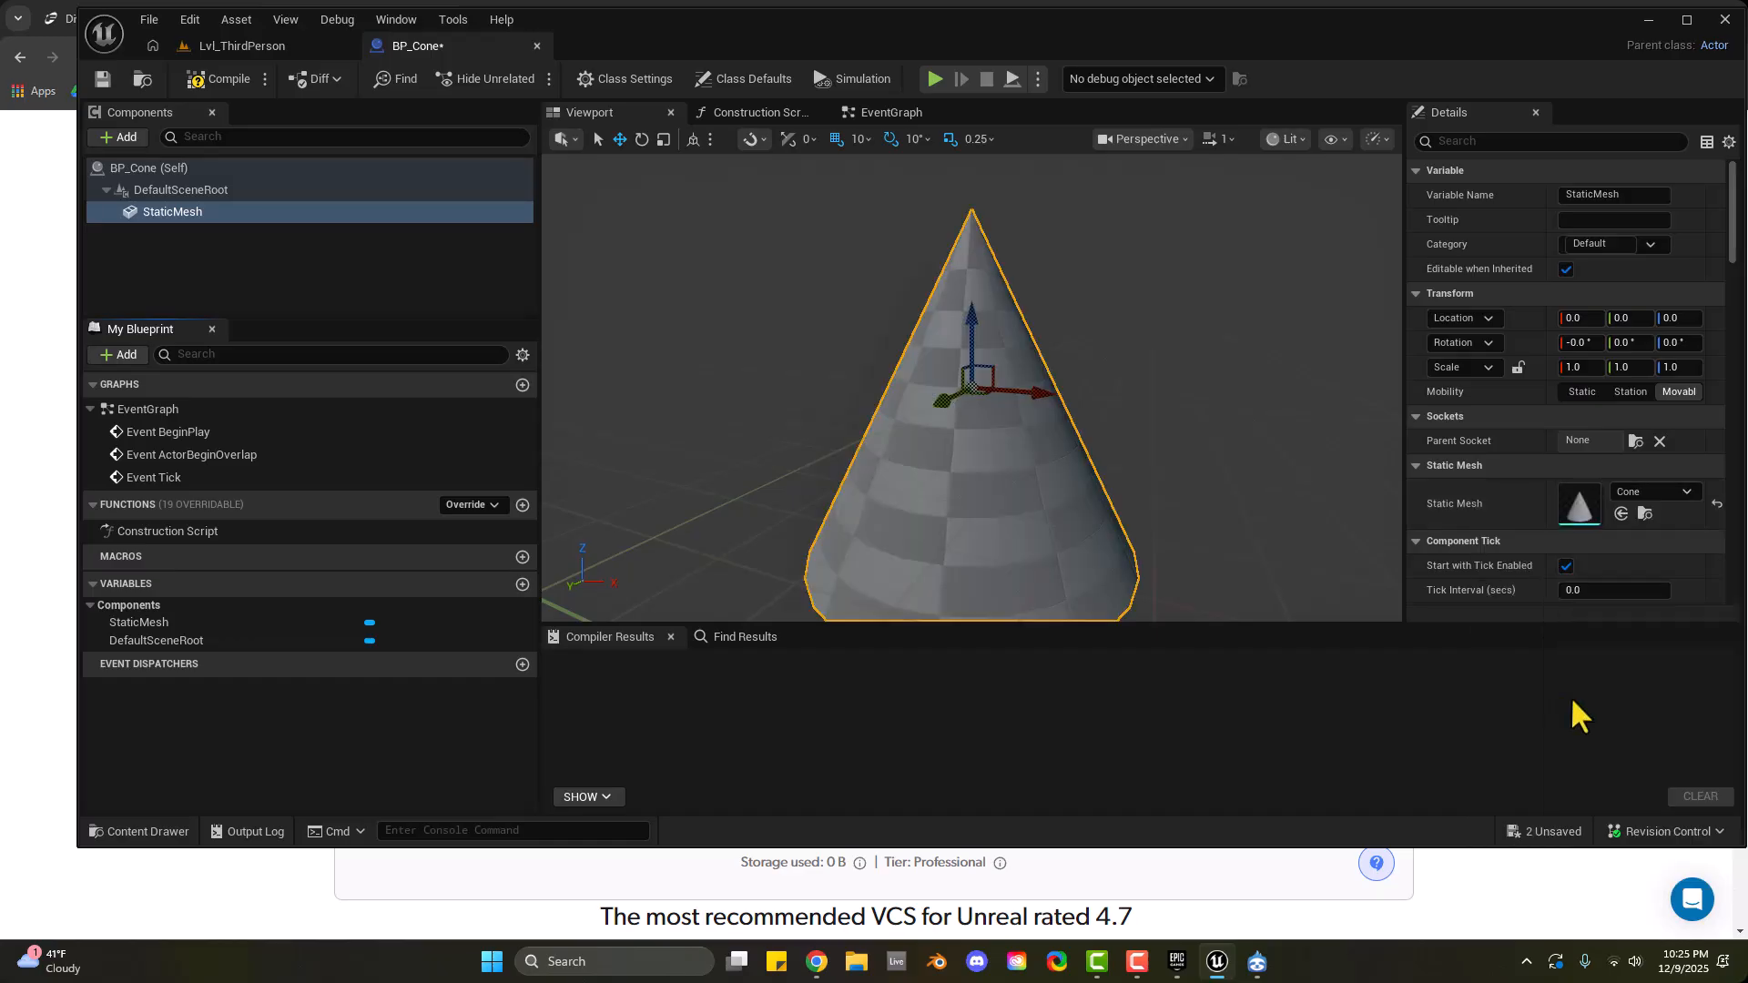
{"action": "scroll", "coordinate": [1236, 401], "scroll_direction": "down", "scroll_amount": 3}
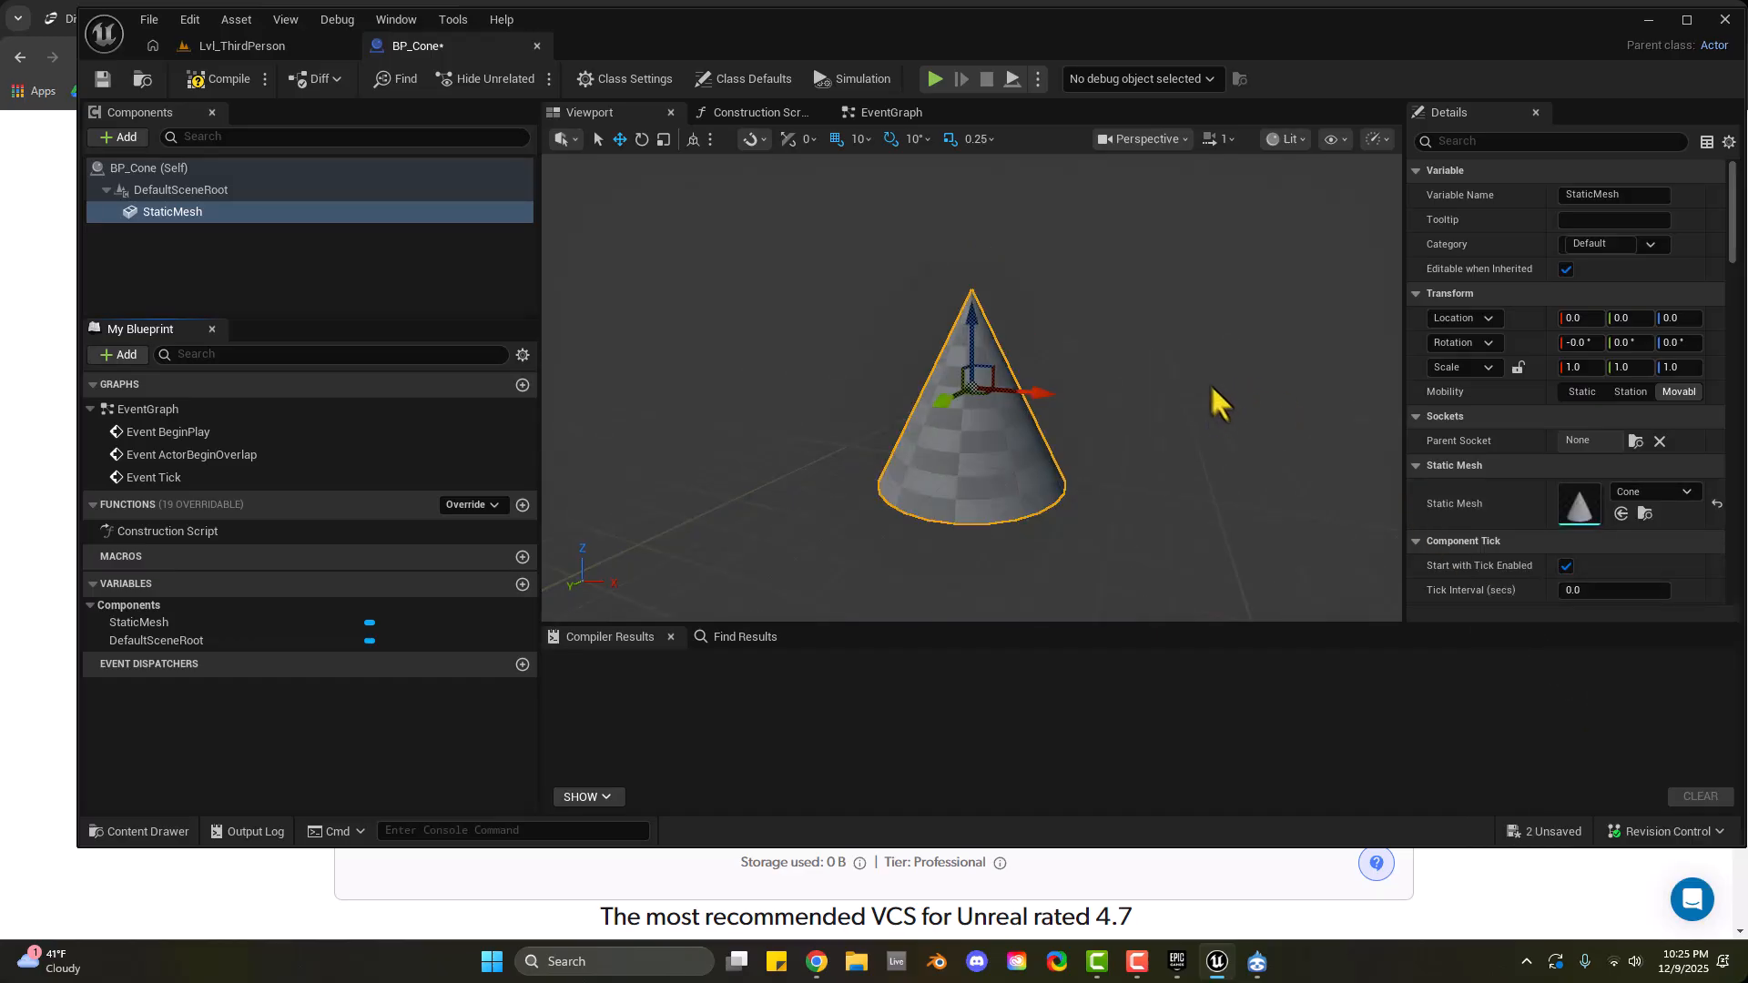
Examine the StaticMesh component's properties for material and texture settings, searching for "mater" and "text" and browsing the full property list
{"action": "scroll", "coordinate": [1671, 505], "scroll_direction": "down", "scroll_amount": 4}
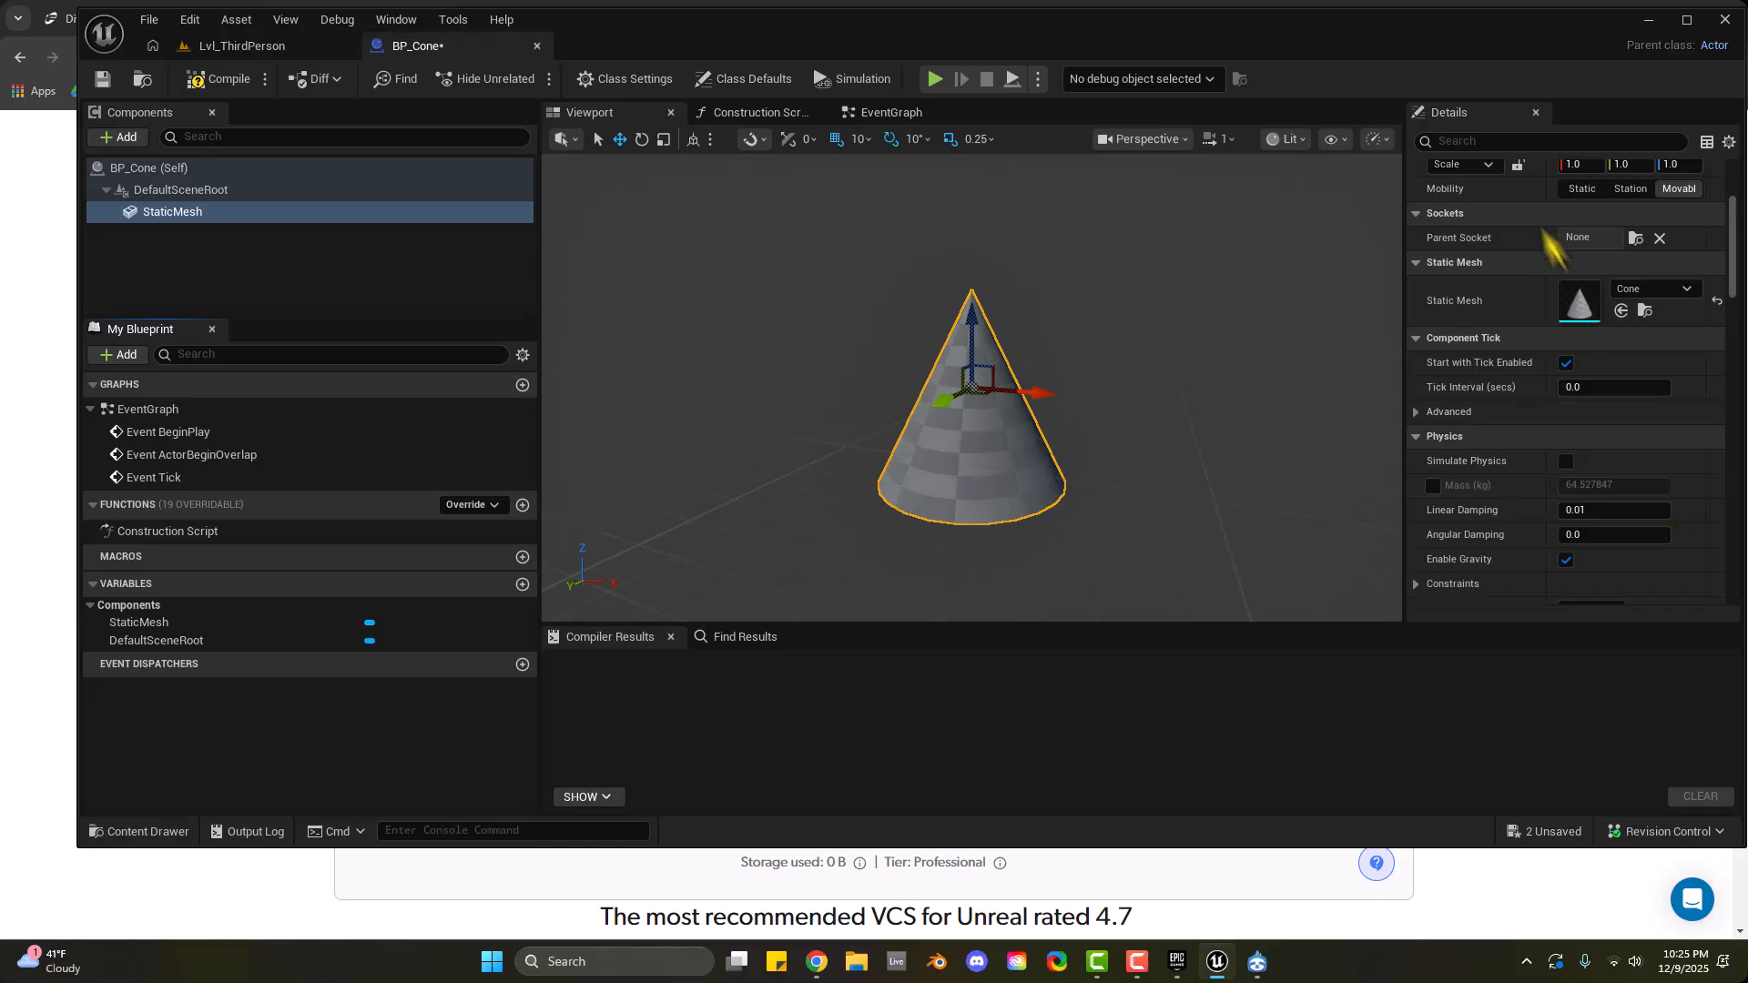
{"action": "left_click", "coordinate": [1516, 141]}
{"action": "type", "text": "mater"}
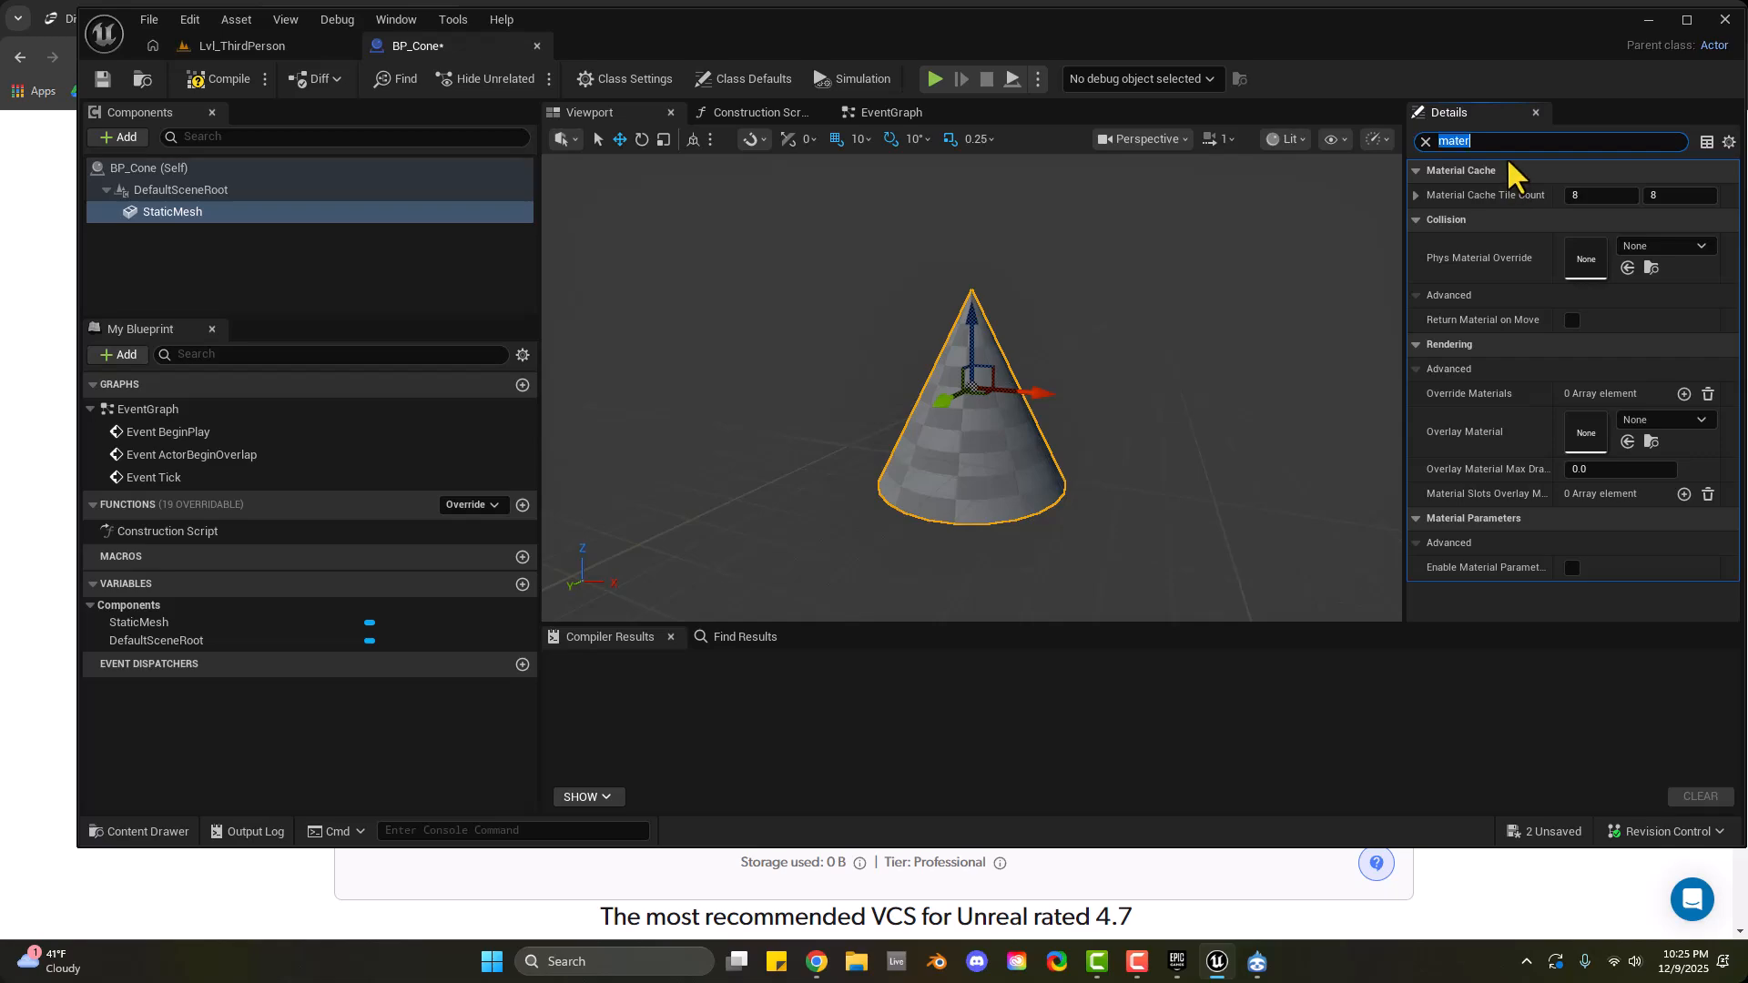
{"action": "type", "text": "text"}
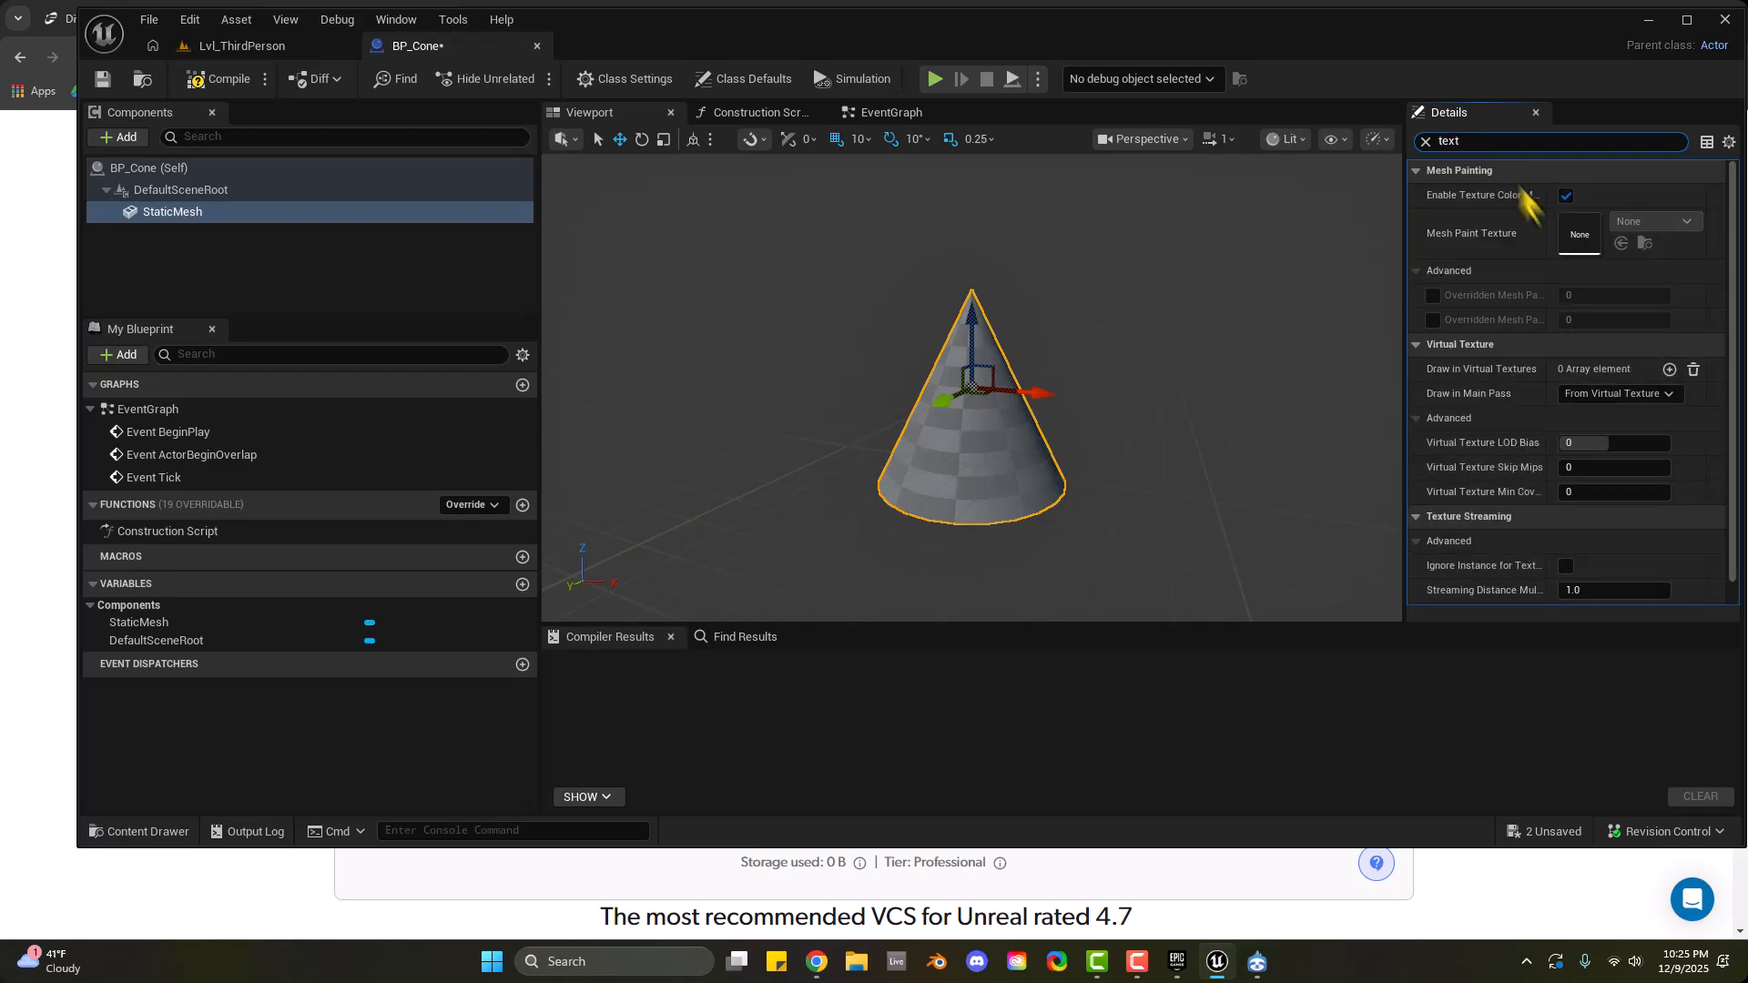
{"action": "left_click", "coordinate": [1426, 141]}
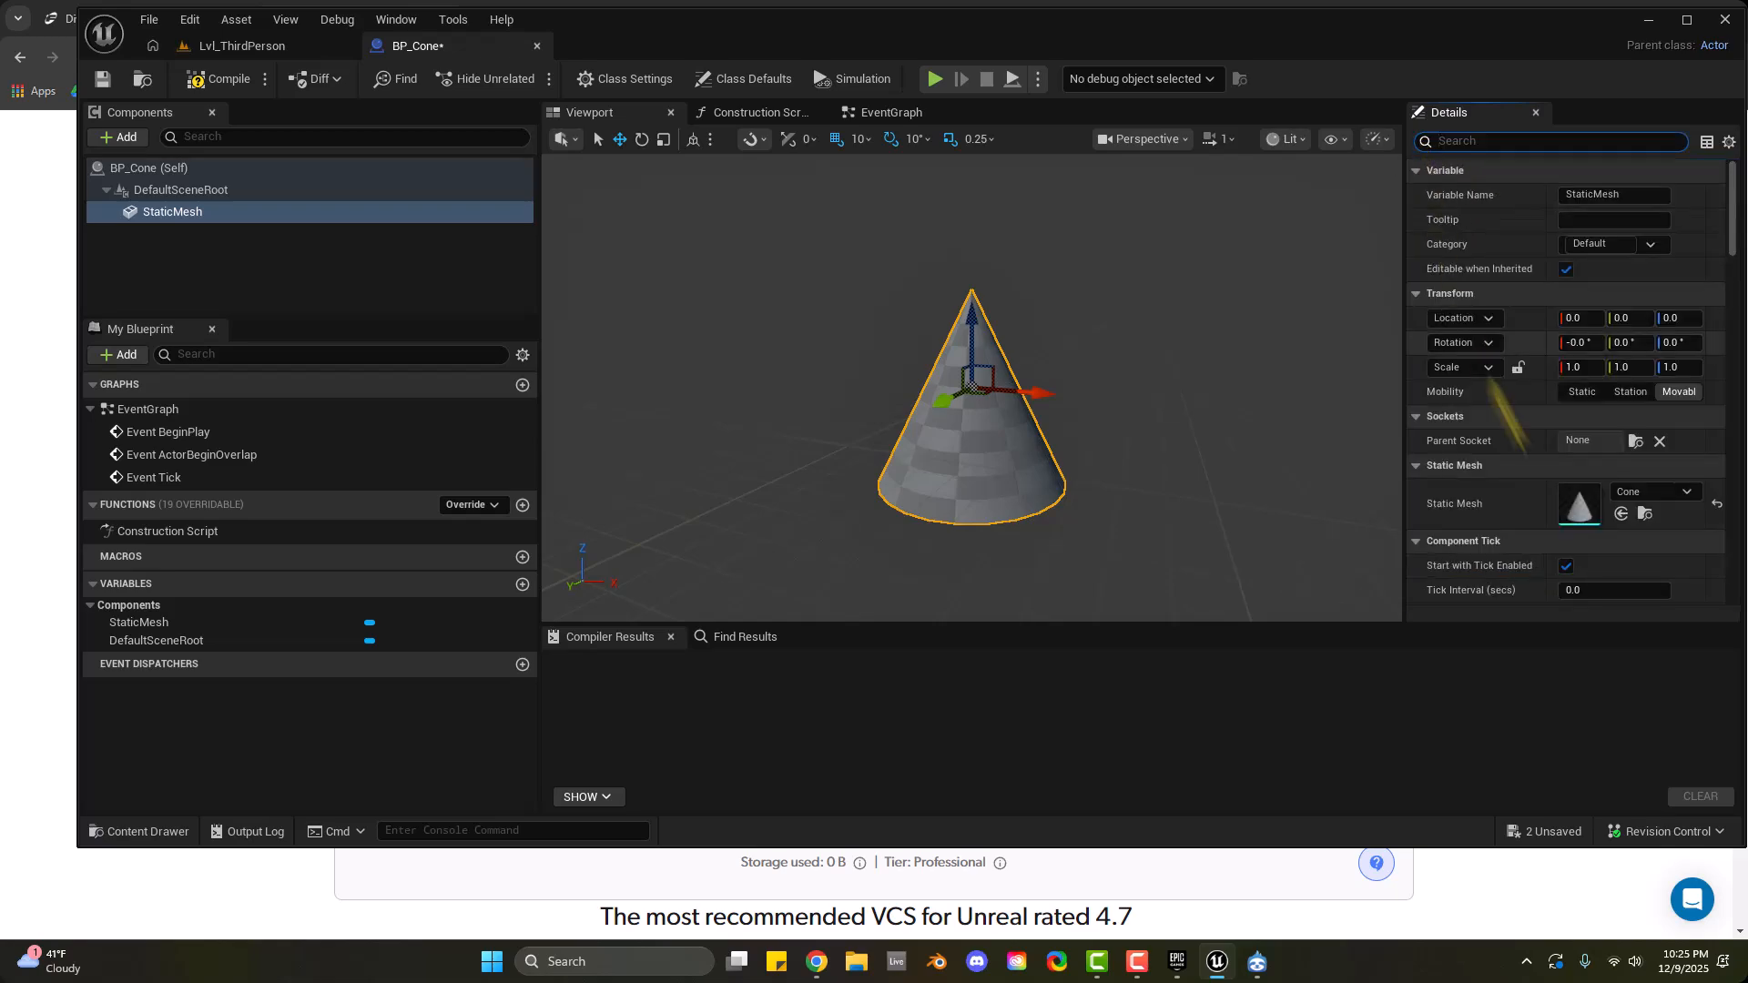
{"action": "scroll", "coordinate": [1593, 523], "scroll_direction": "down", "scroll_amount": 5}
{"action": "scroll", "coordinate": [1590, 520], "scroll_direction": "down", "scroll_amount": 8}
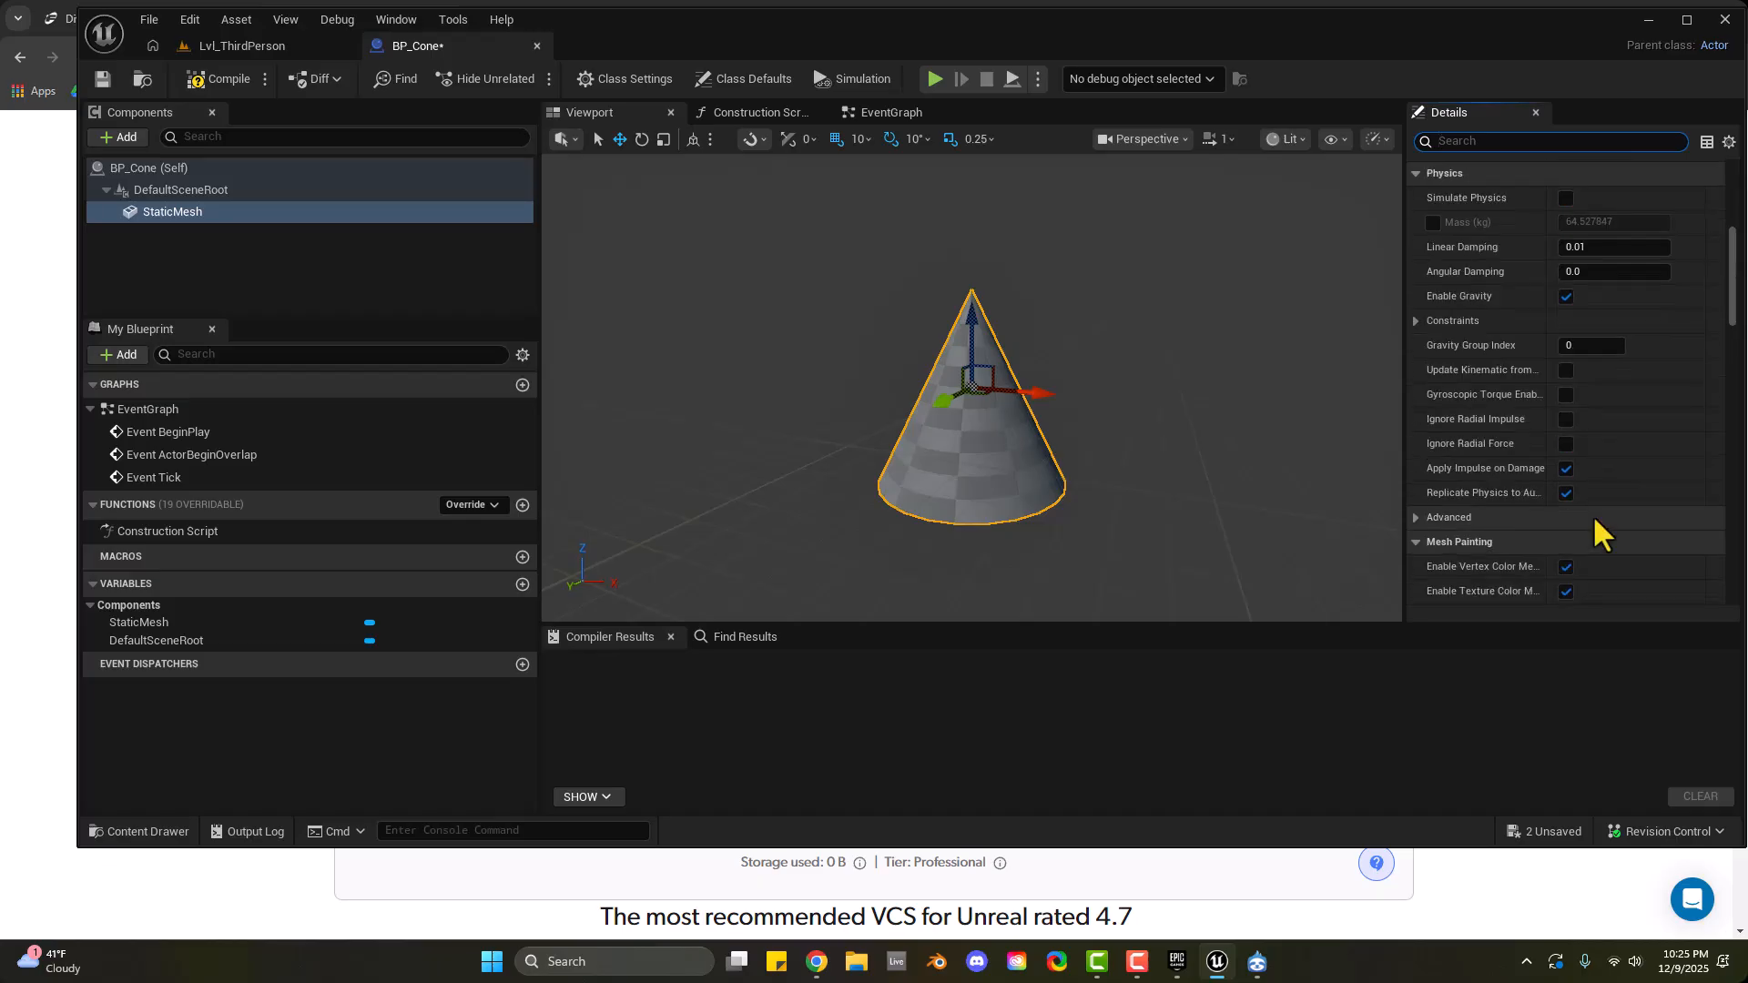
{"action": "left_click", "coordinate": [1658, 472]}
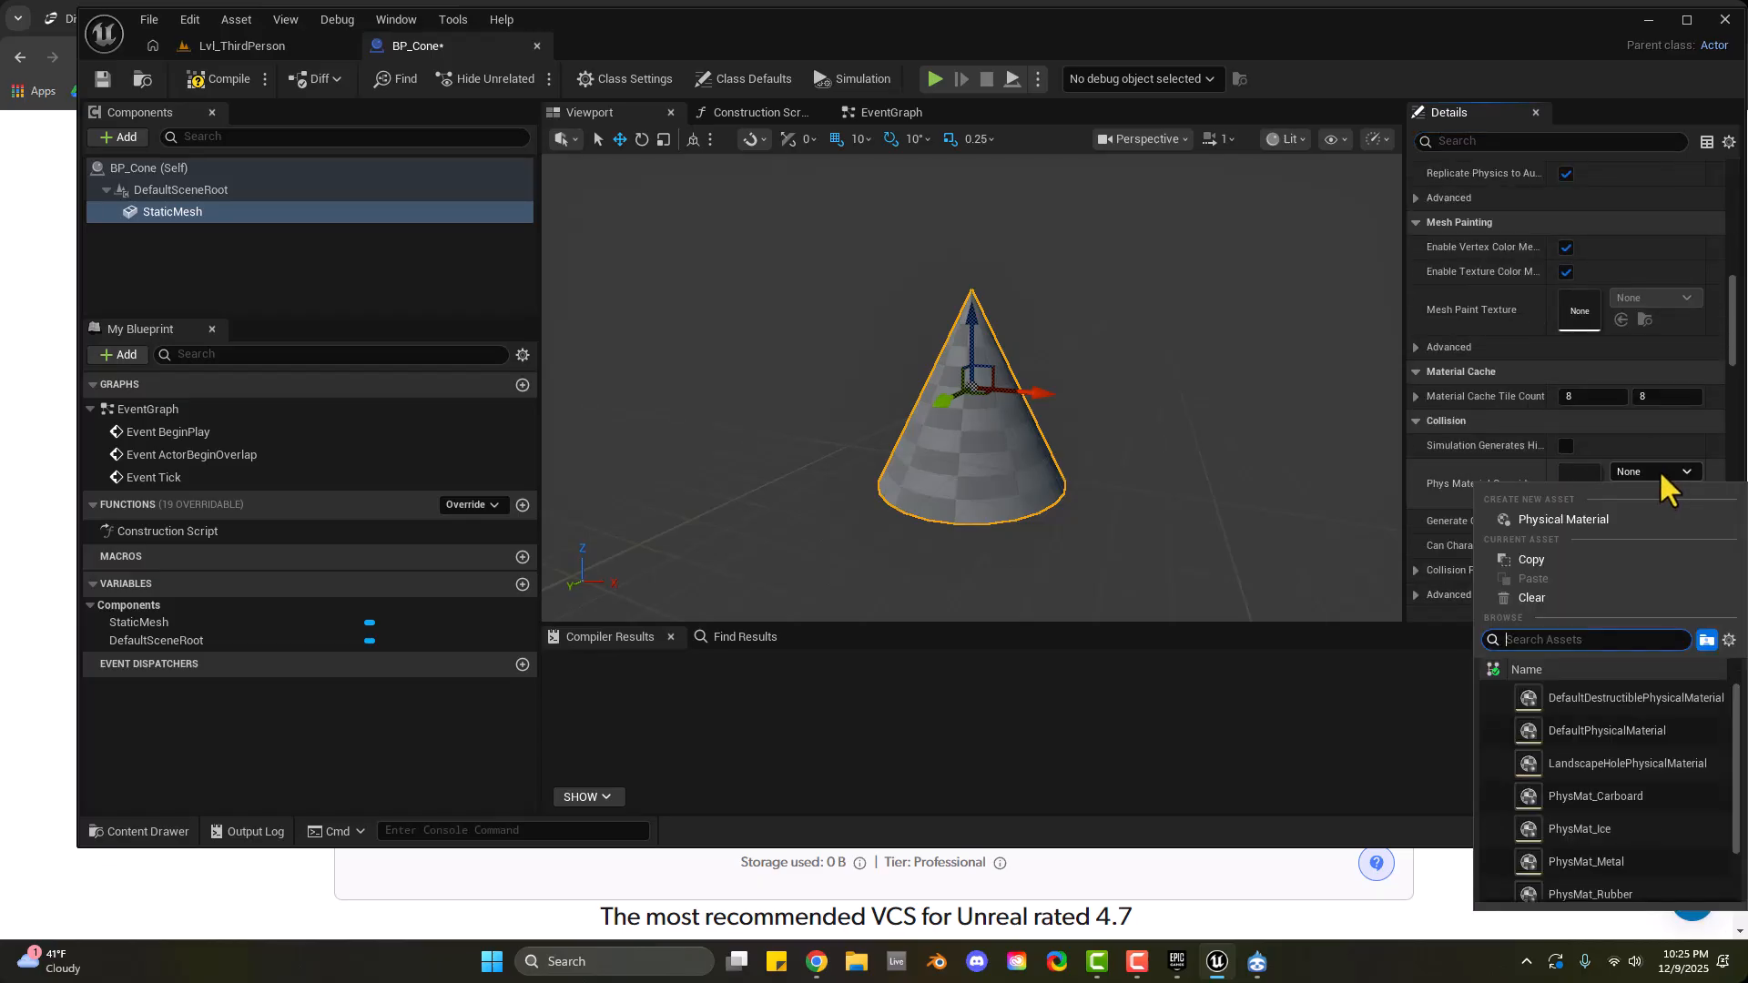
{"action": "left_click", "coordinate": [1658, 468]}
{"action": "scroll", "coordinate": [1634, 544], "scroll_direction": "down", "scroll_amount": 10}
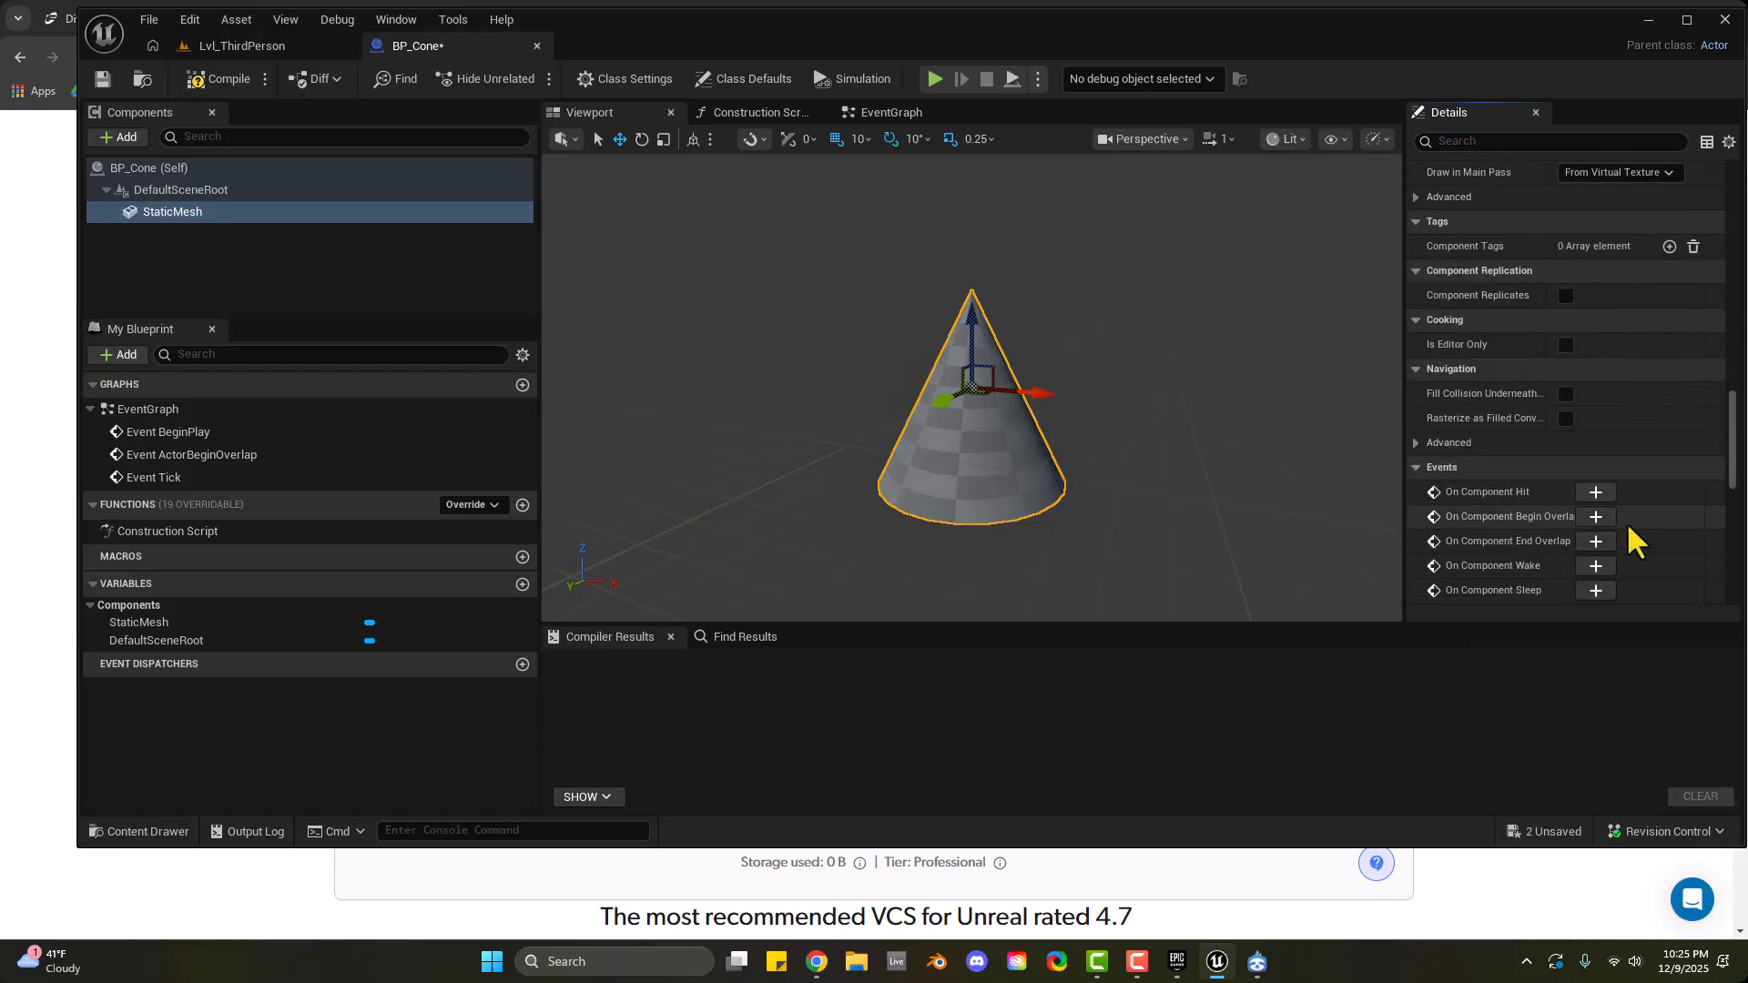
{"action": "scroll", "coordinate": [1613, 515], "scroll_direction": "up", "scroll_amount": 10}
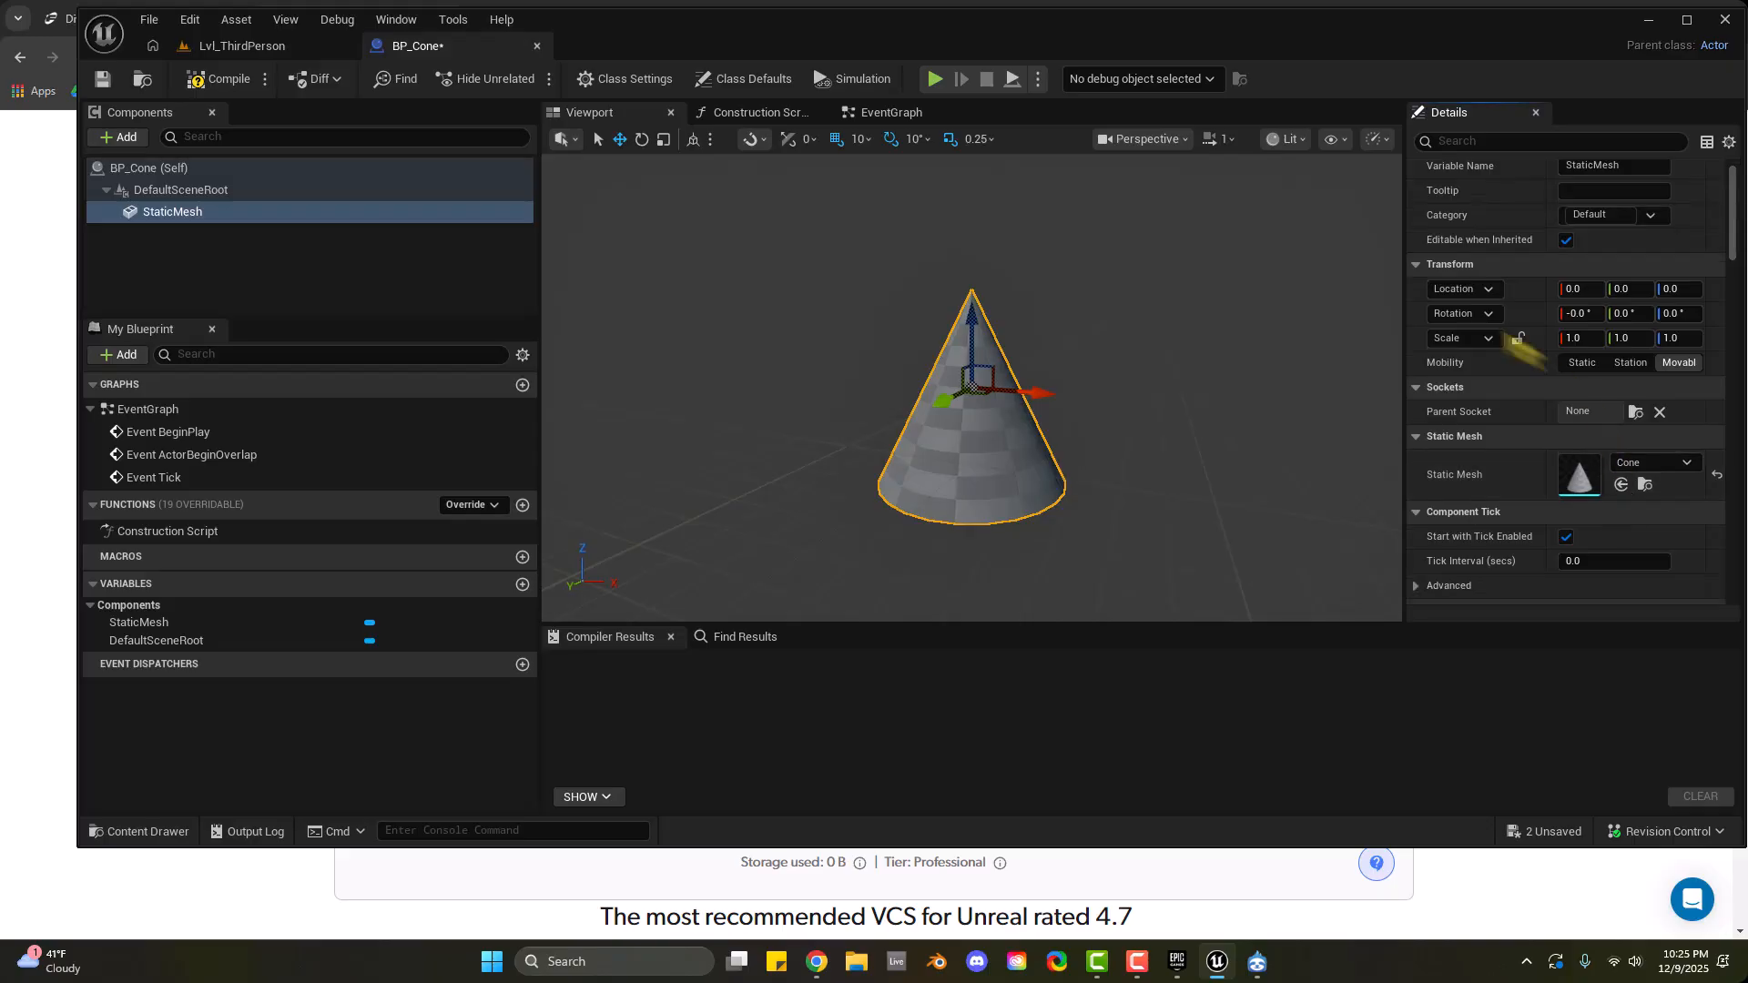
{"action": "scroll", "coordinate": [1529, 364], "scroll_direction": "up", "scroll_amount": 1}
Compile BP_Cone and place an instance of it from the Blueprints folder in the Lvl_ThirdPerson level at about -1230, 920, 180
{"action": "left_click", "coordinate": [203, 80]}
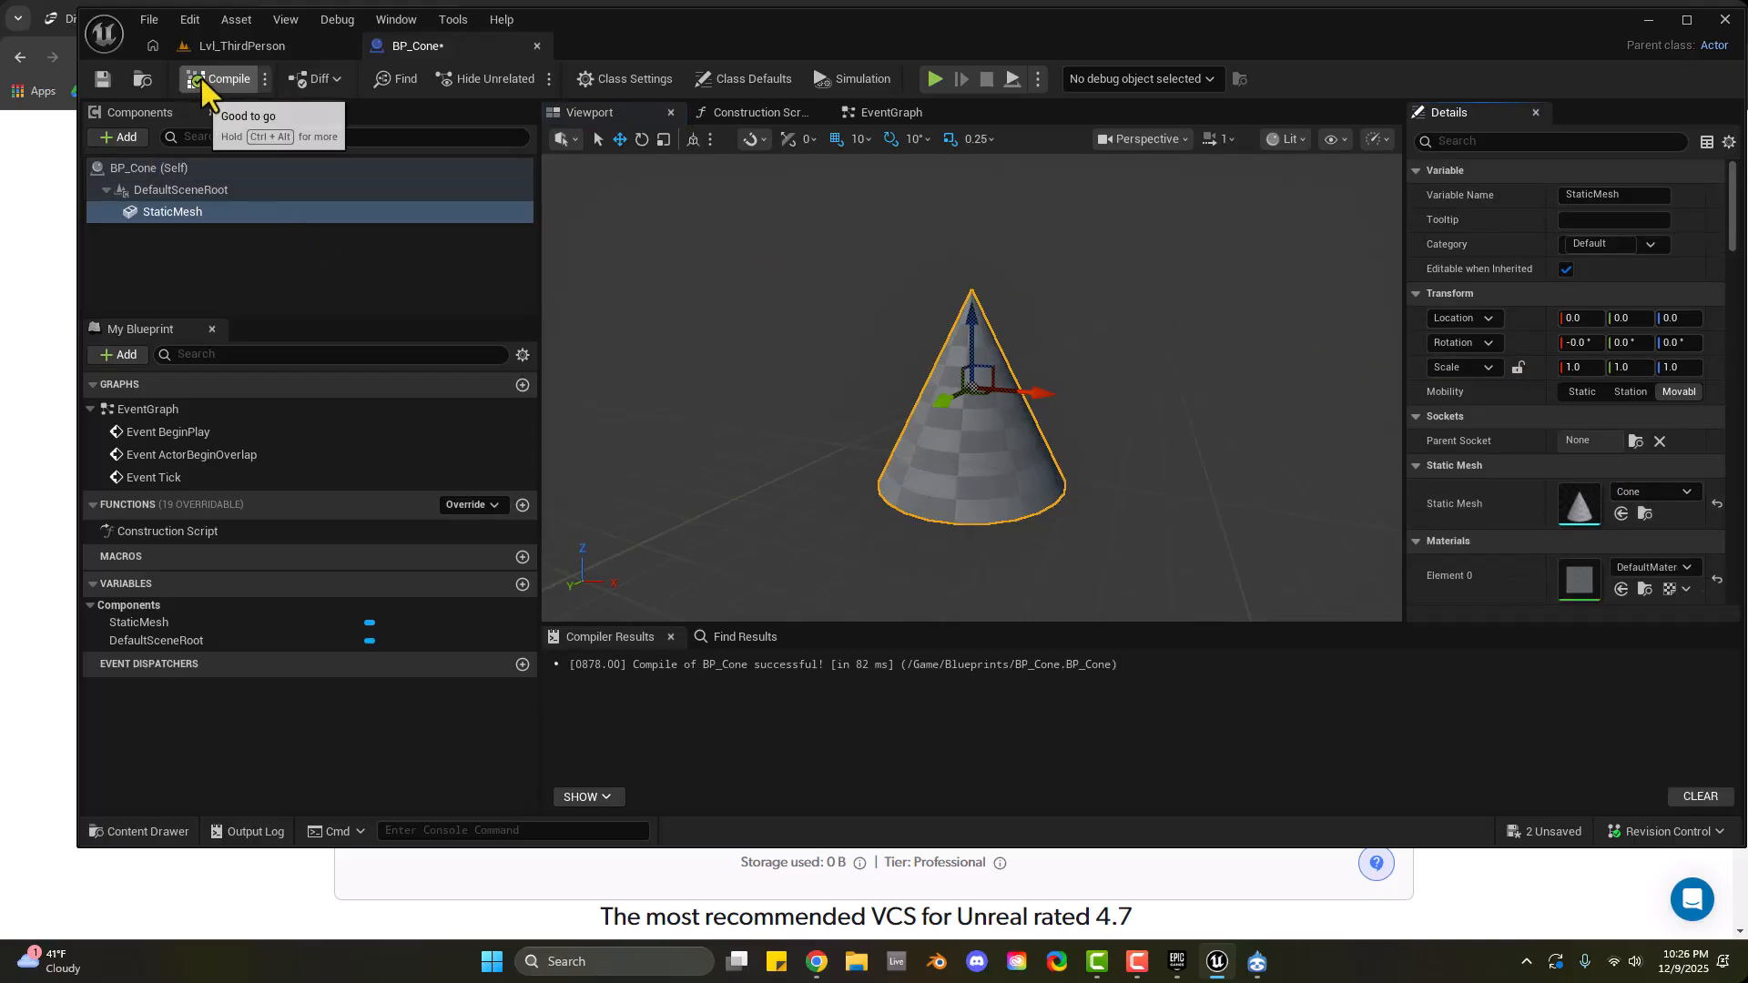
{"action": "left_click", "coordinate": [242, 47]}
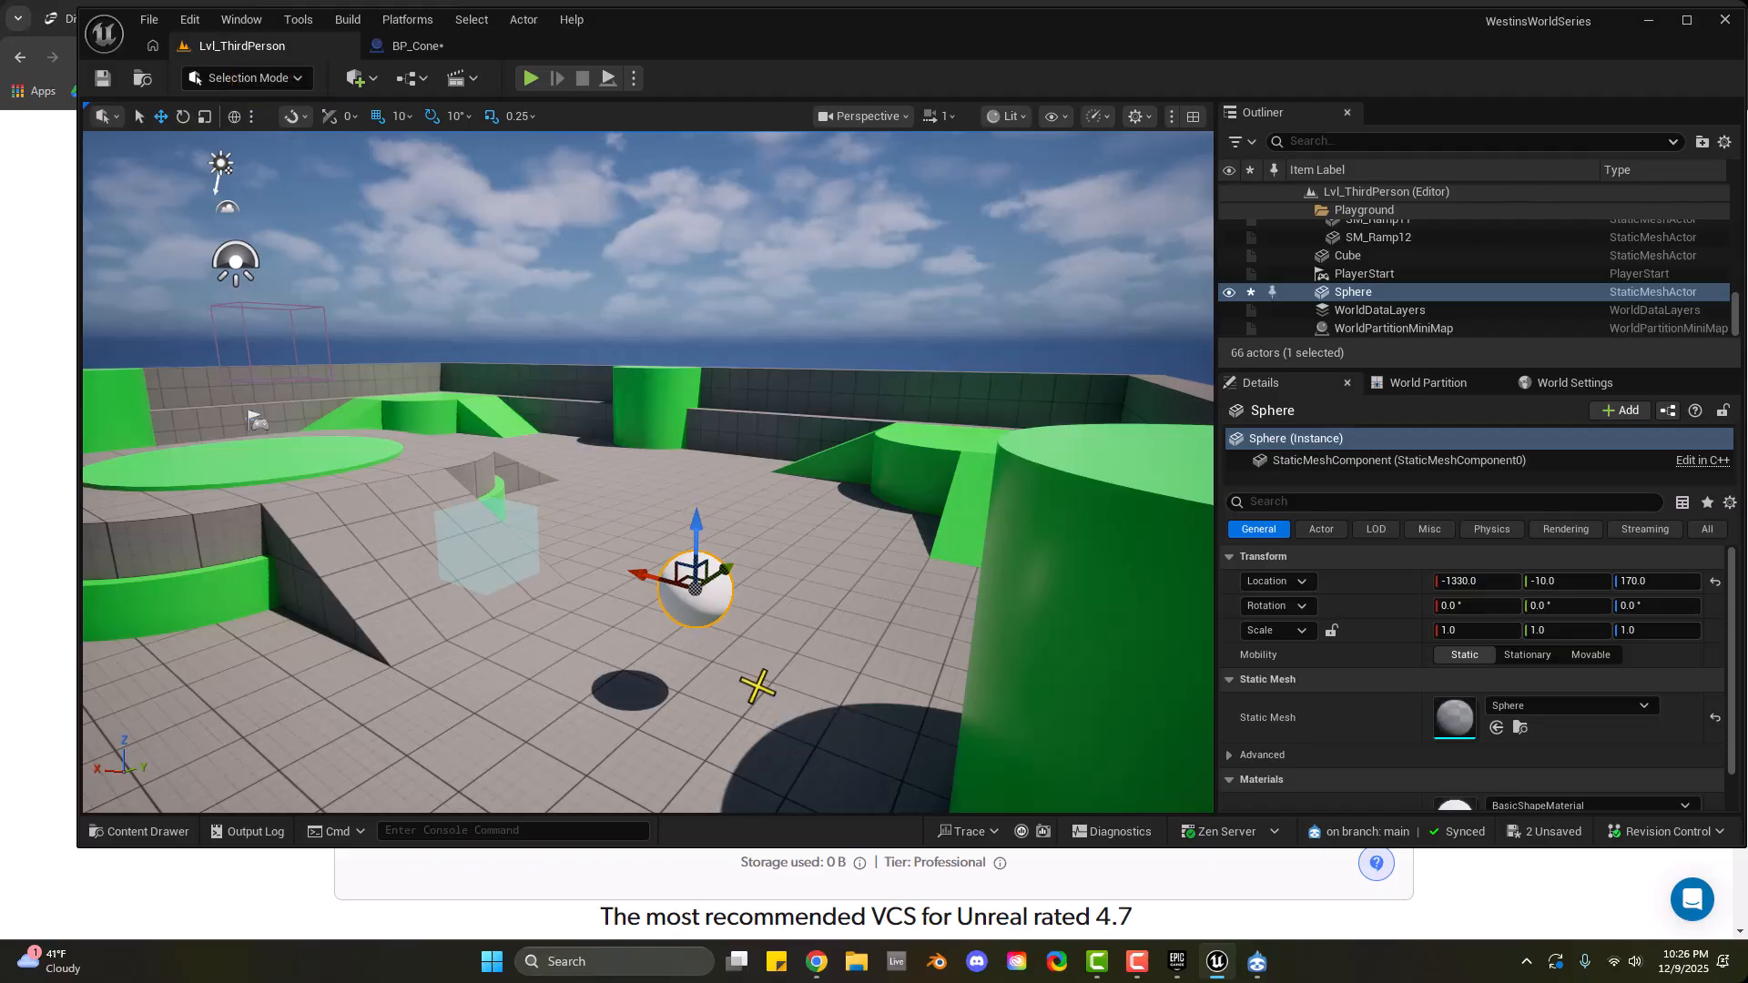
{"action": "key", "text": "ctrl+space"}
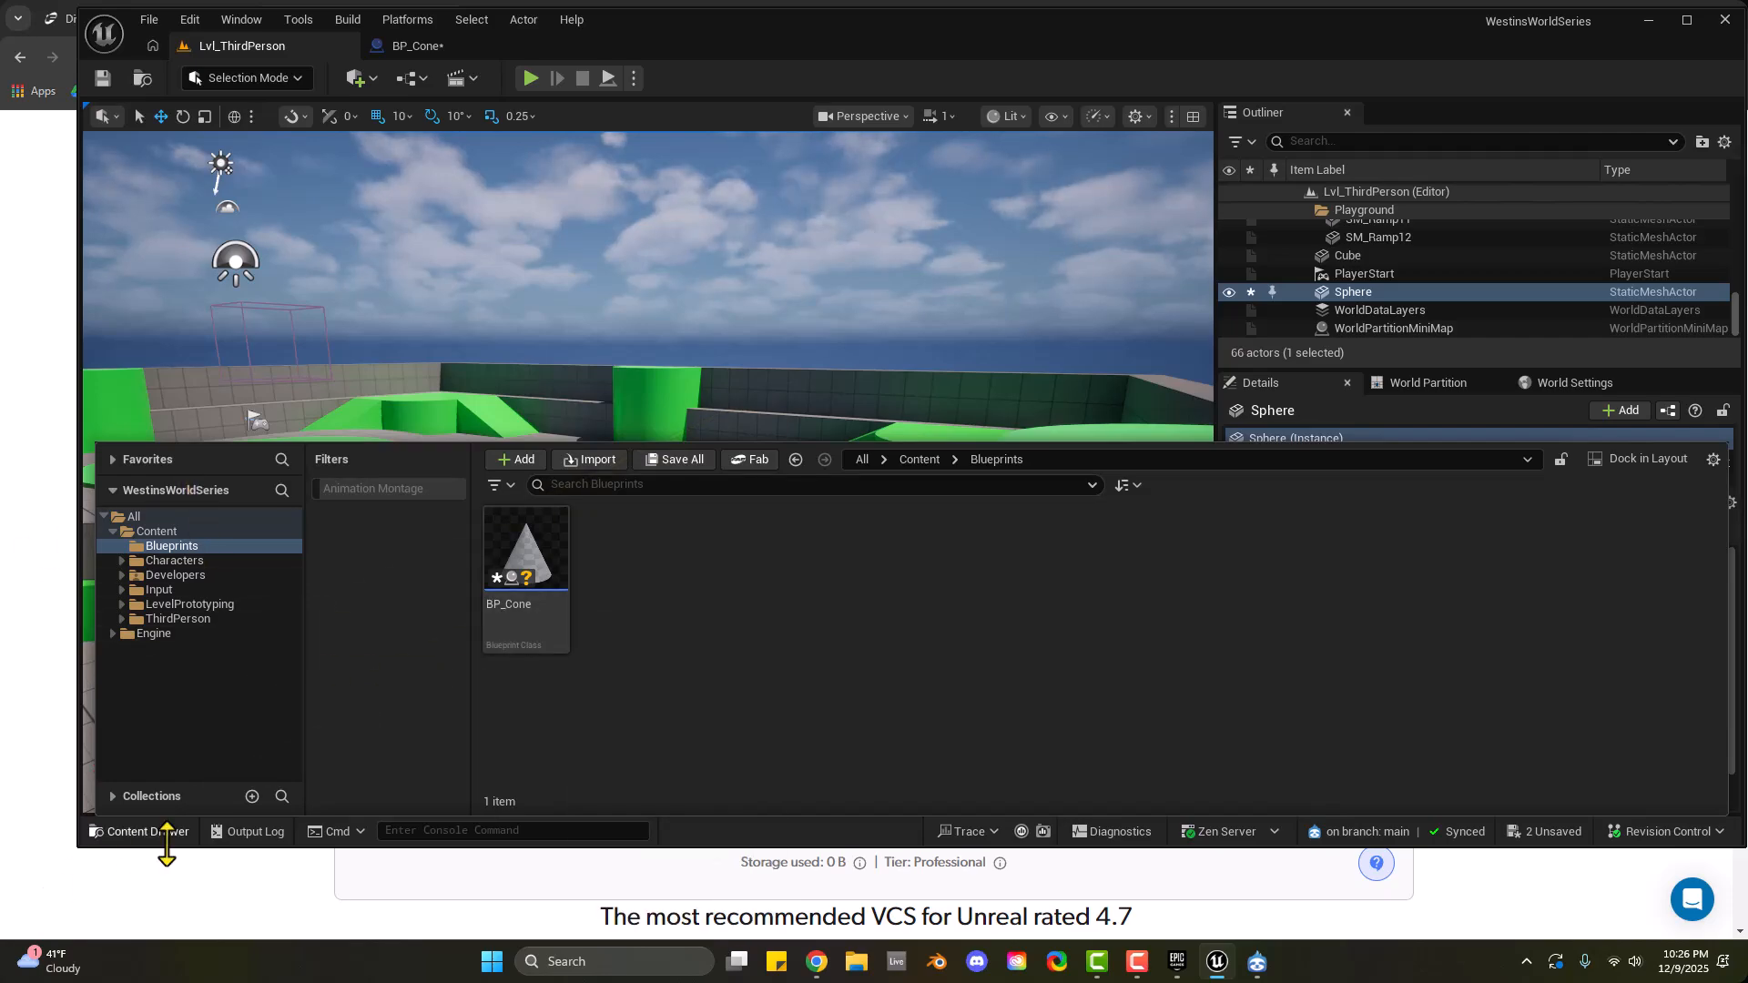
{"action": "left_click", "coordinate": [1689, 22]}
{"action": "key", "text": "ctrl+space"}
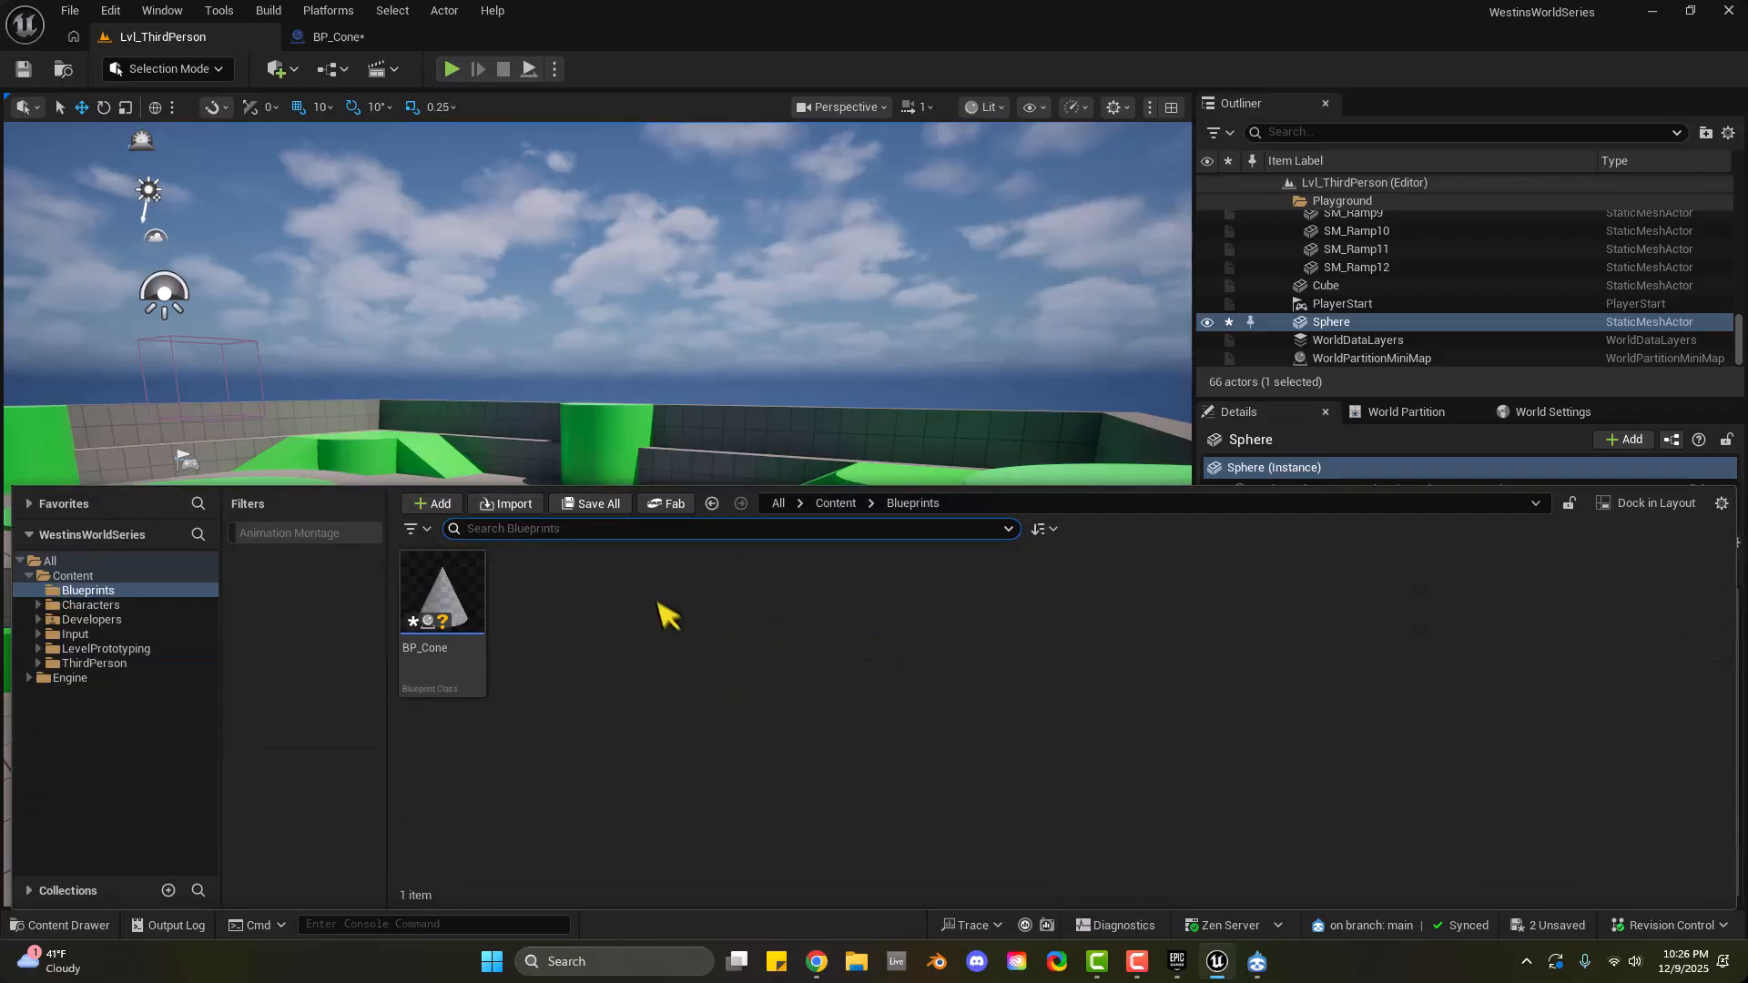
{"action": "left_click_drag", "start_coordinate": [722, 485], "coordinate": [722, 674]}
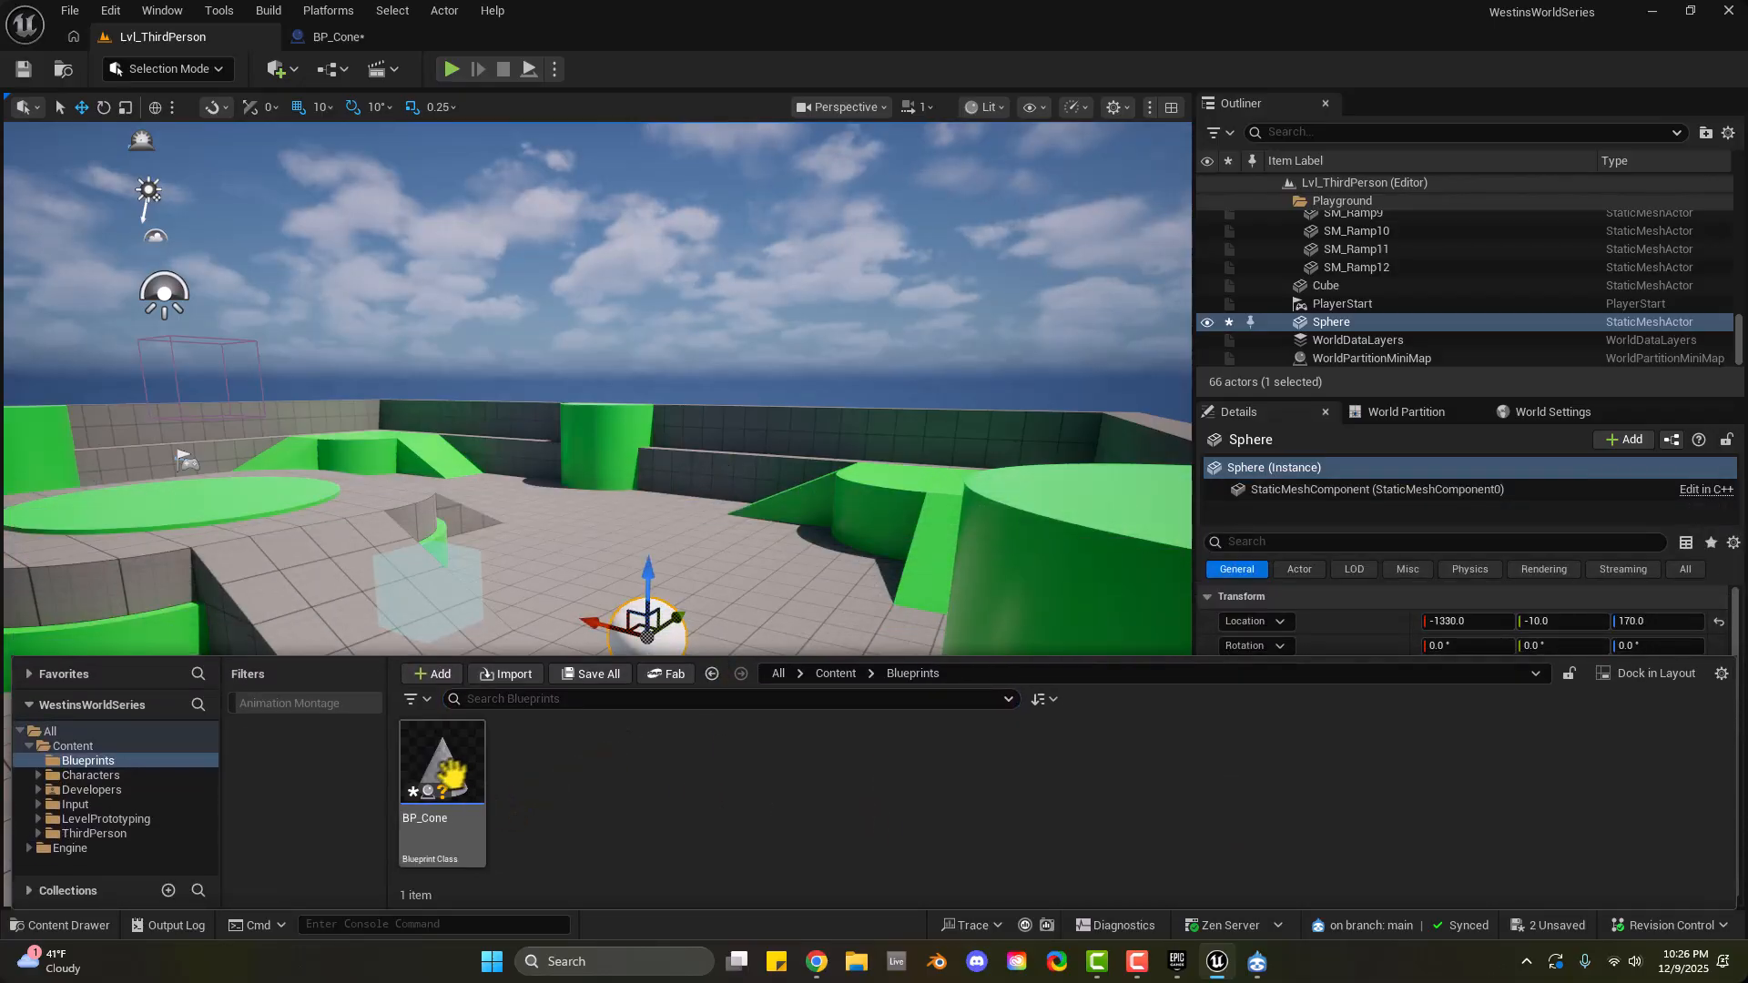
{"action": "left_click_drag", "start_coordinate": [442, 774], "coordinate": [720, 513]}
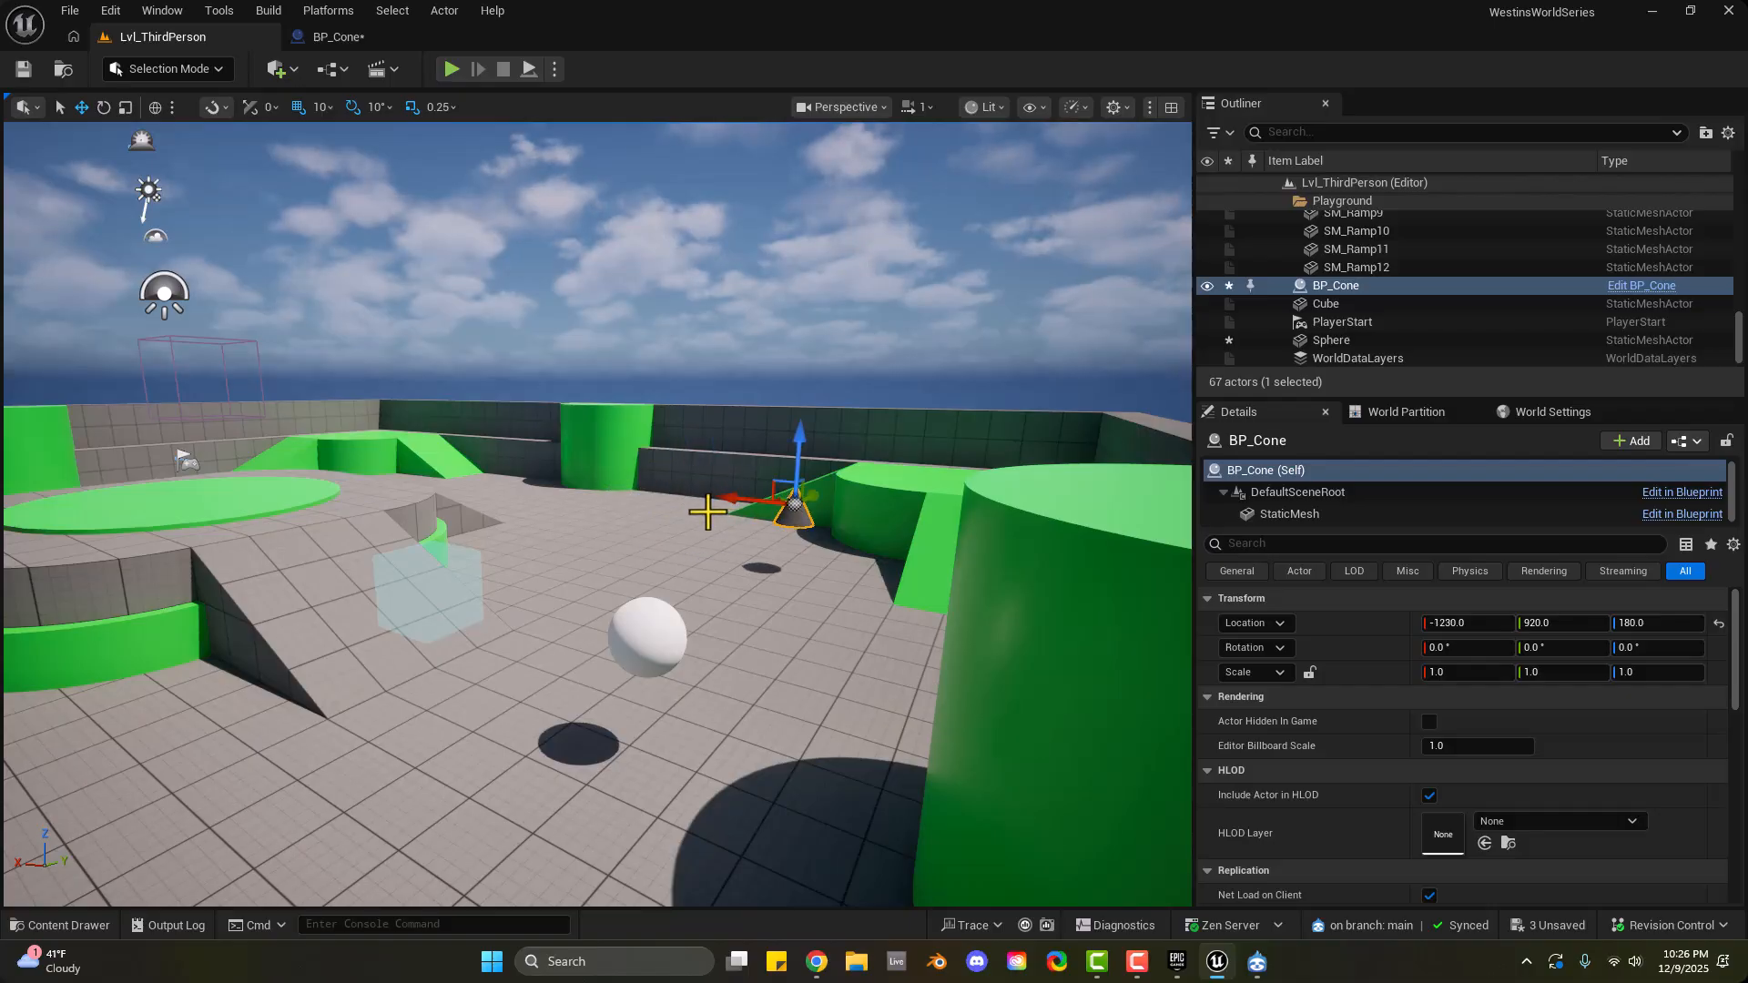
Scale the placed BP_Cone actor uniformly to 2.75 and keep it selected to review its properties
{"action": "key", "text": "r"}
{"action": "left_click_drag", "start_coordinate": [795, 499], "coordinate": [885, 508]}
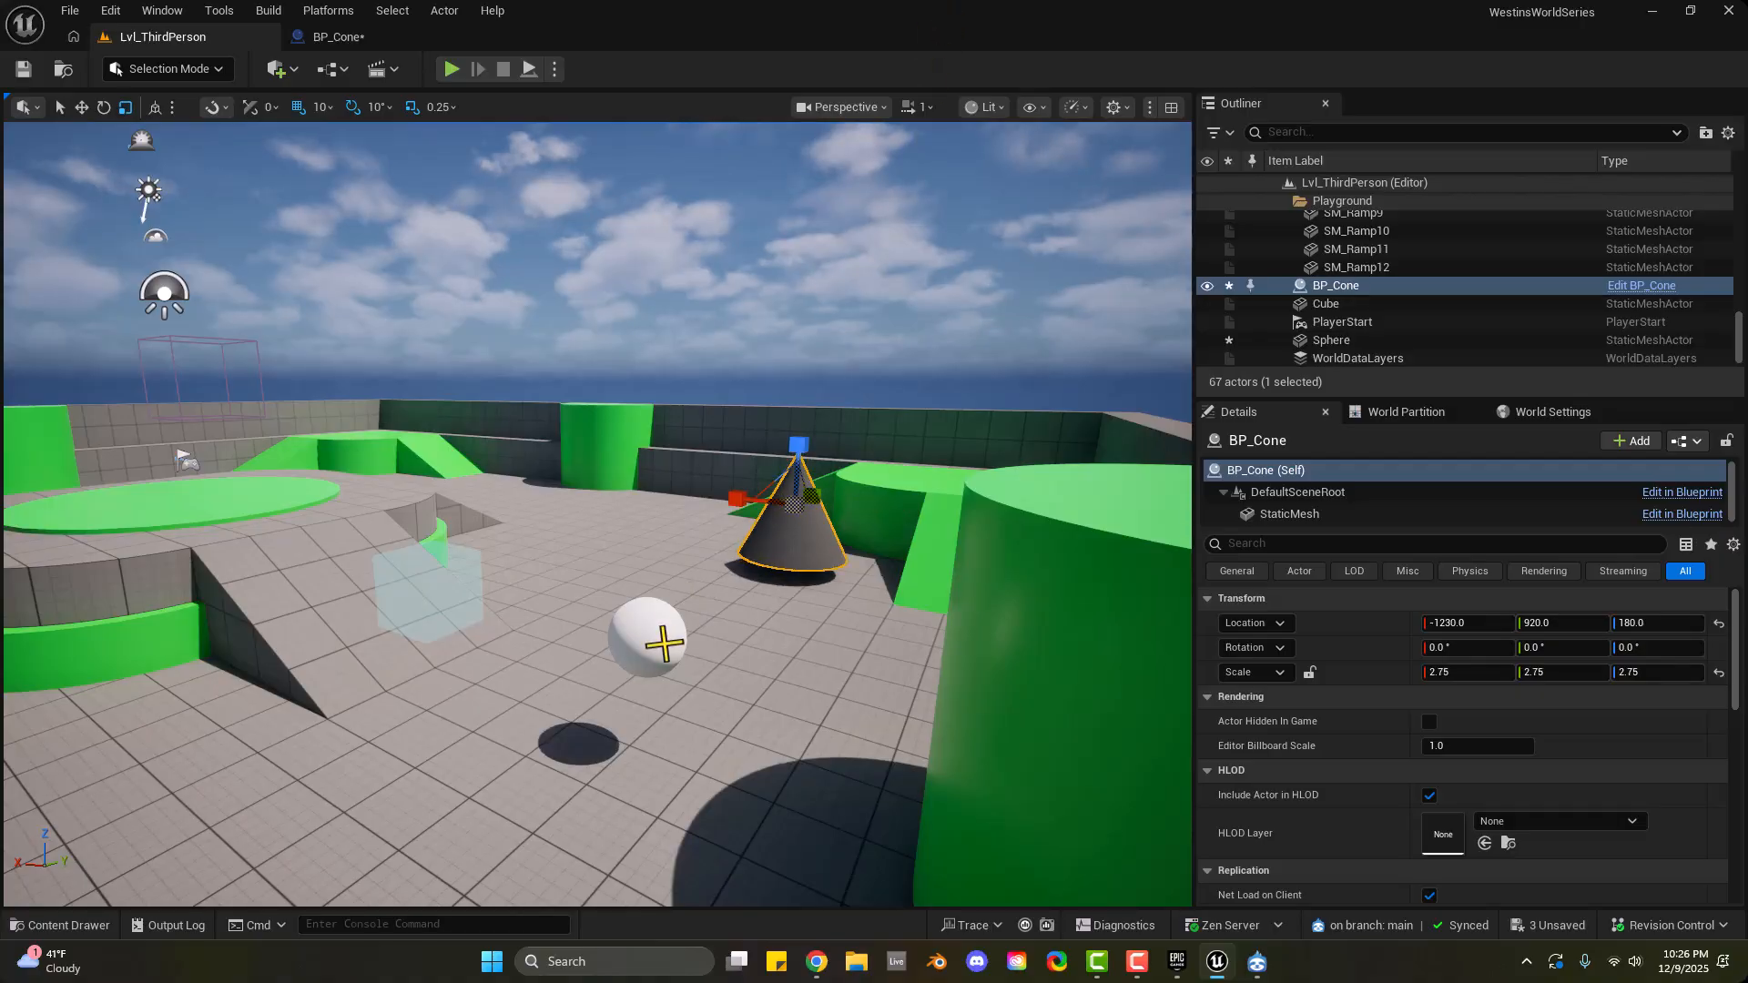
{"action": "left_click", "coordinate": [655, 638]}
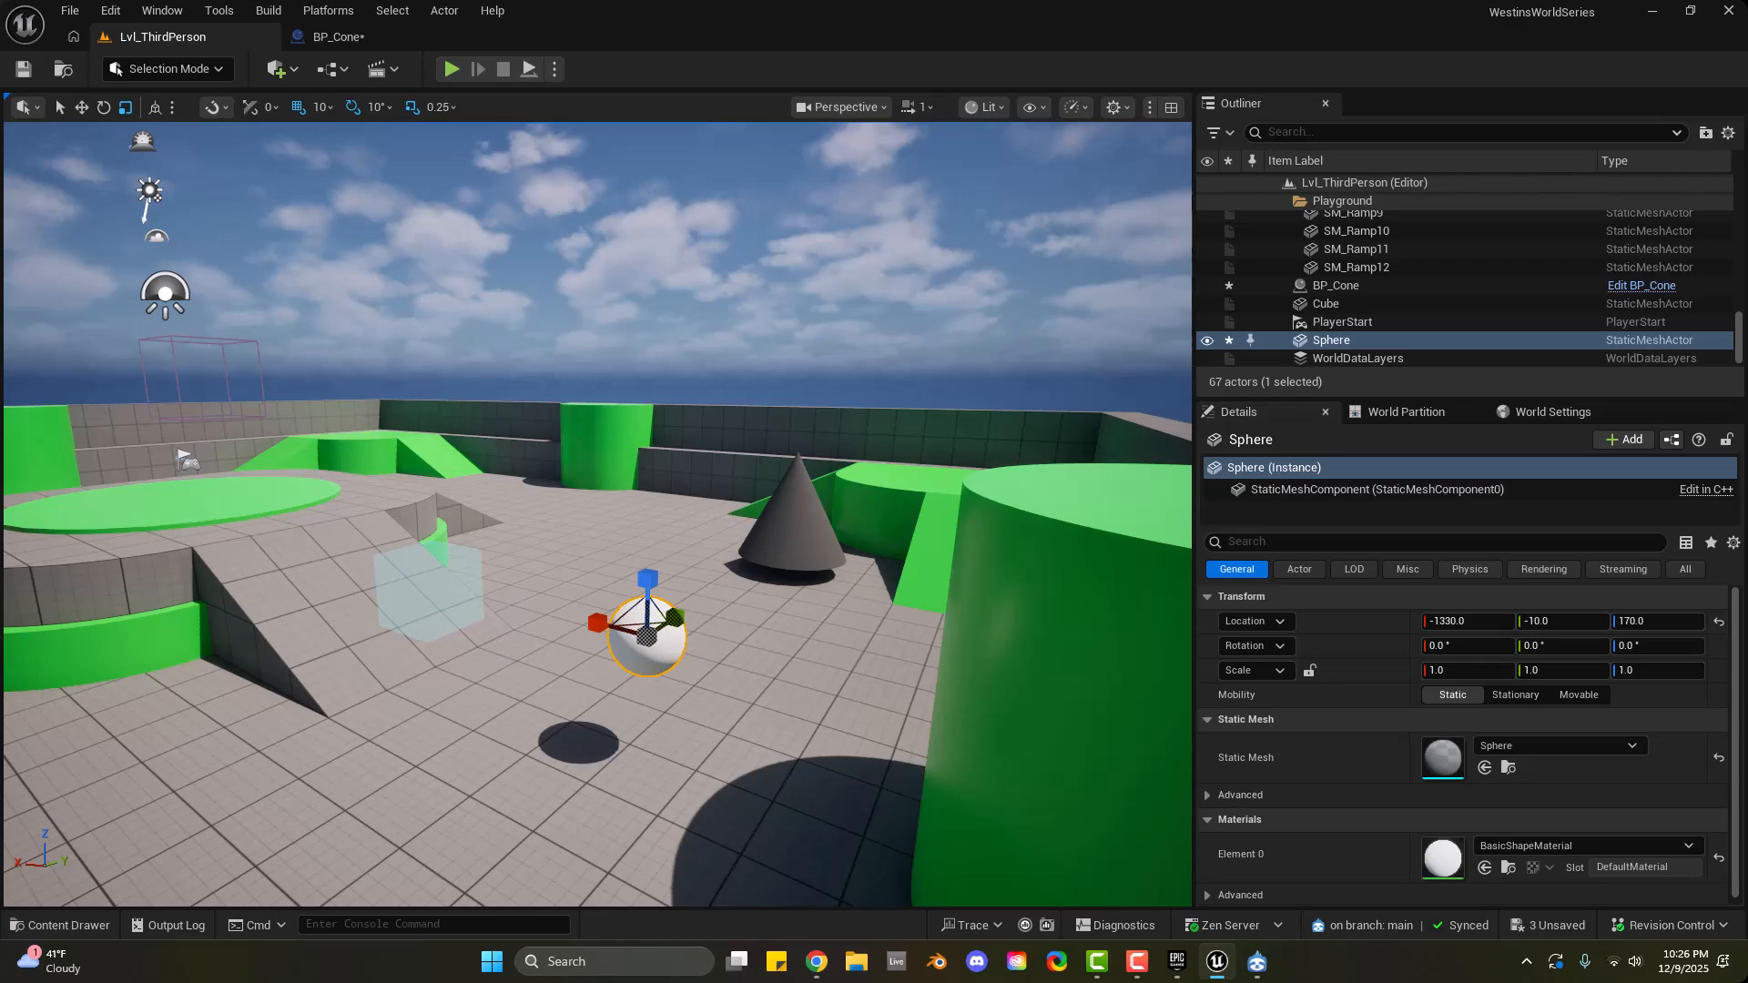
{"action": "left_click", "coordinate": [805, 517]}
{"action": "scroll", "coordinate": [1393, 780], "scroll_direction": "down", "scroll_amount": 3}
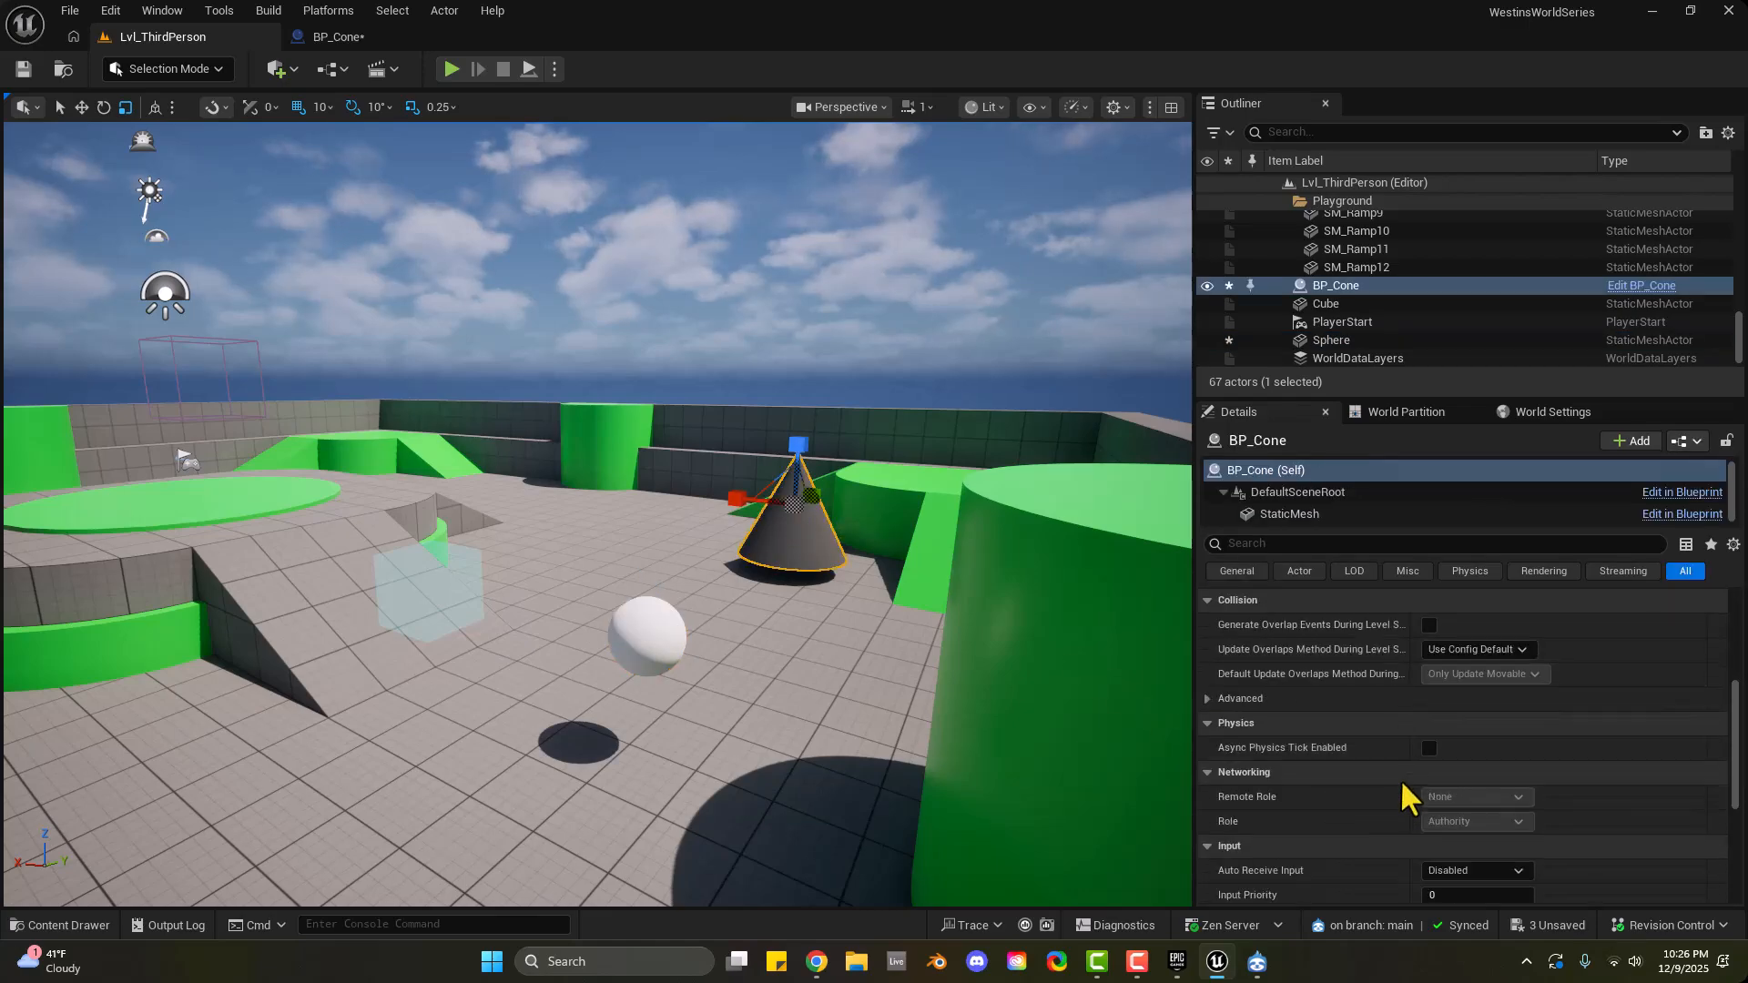
{"action": "scroll", "coordinate": [1401, 776], "scroll_direction": "up", "scroll_amount": 5}
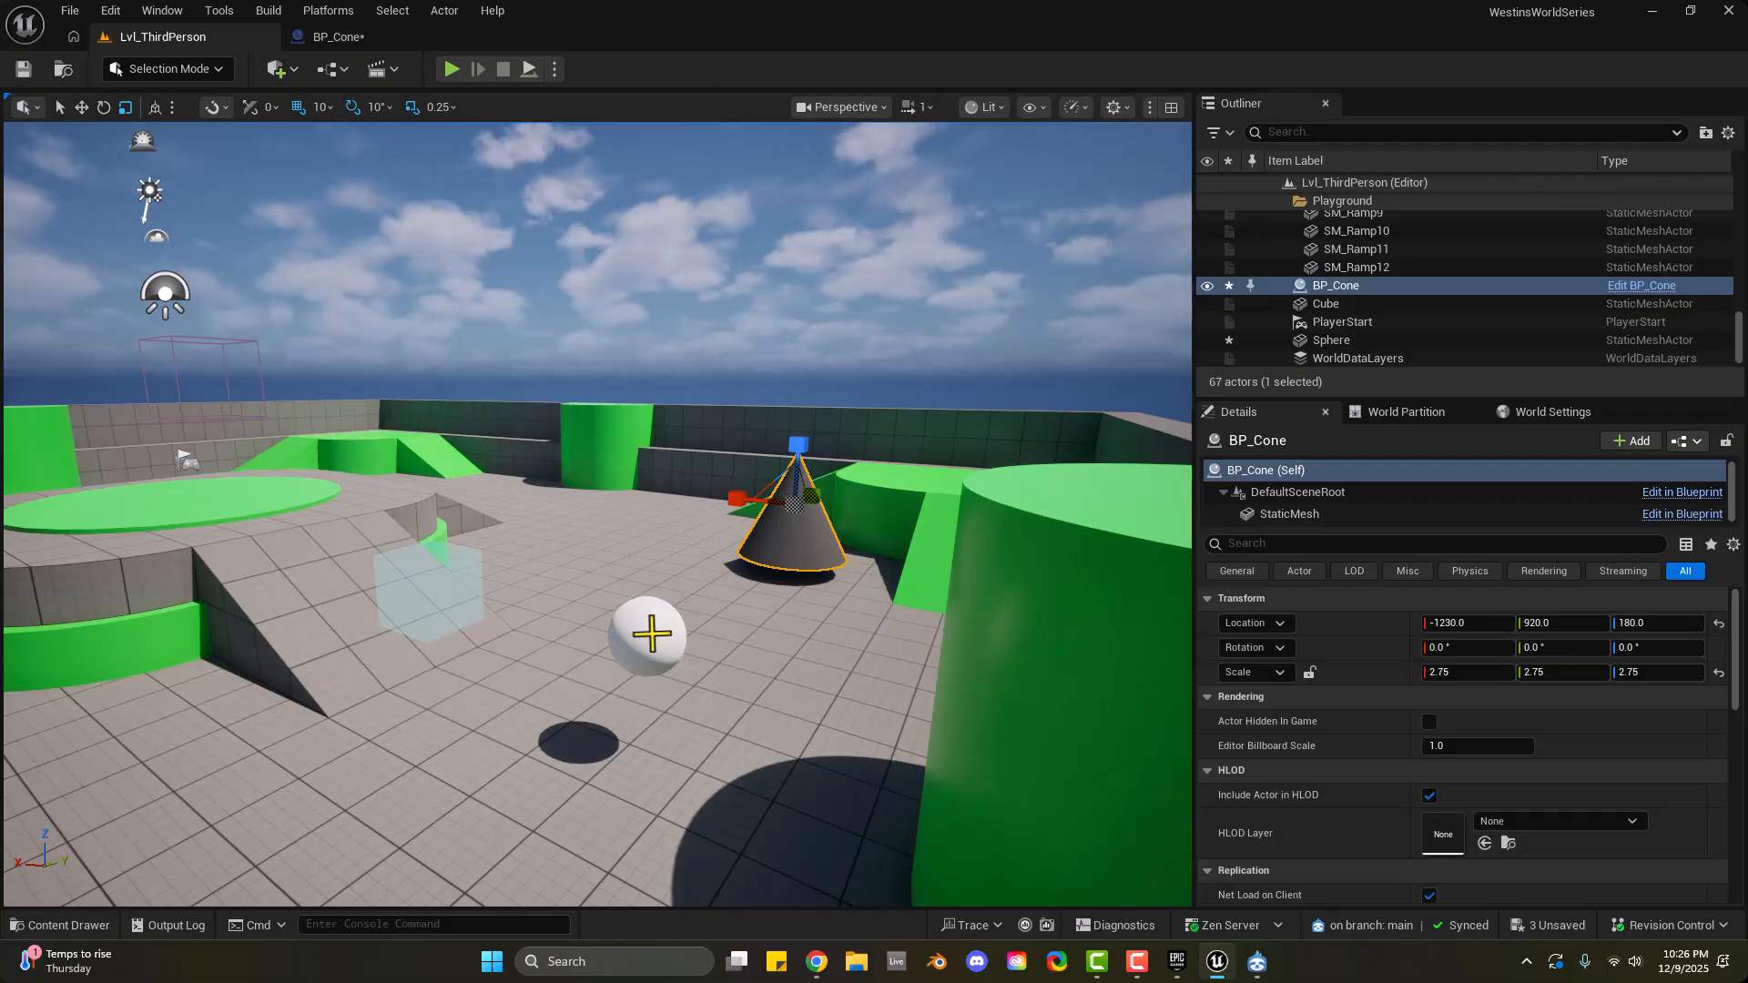
Open the BP_Cone blueprint's Event Graph from the Blueprints folder and look over its default event nodes
{"action": "key", "text": "ctrl+space"}
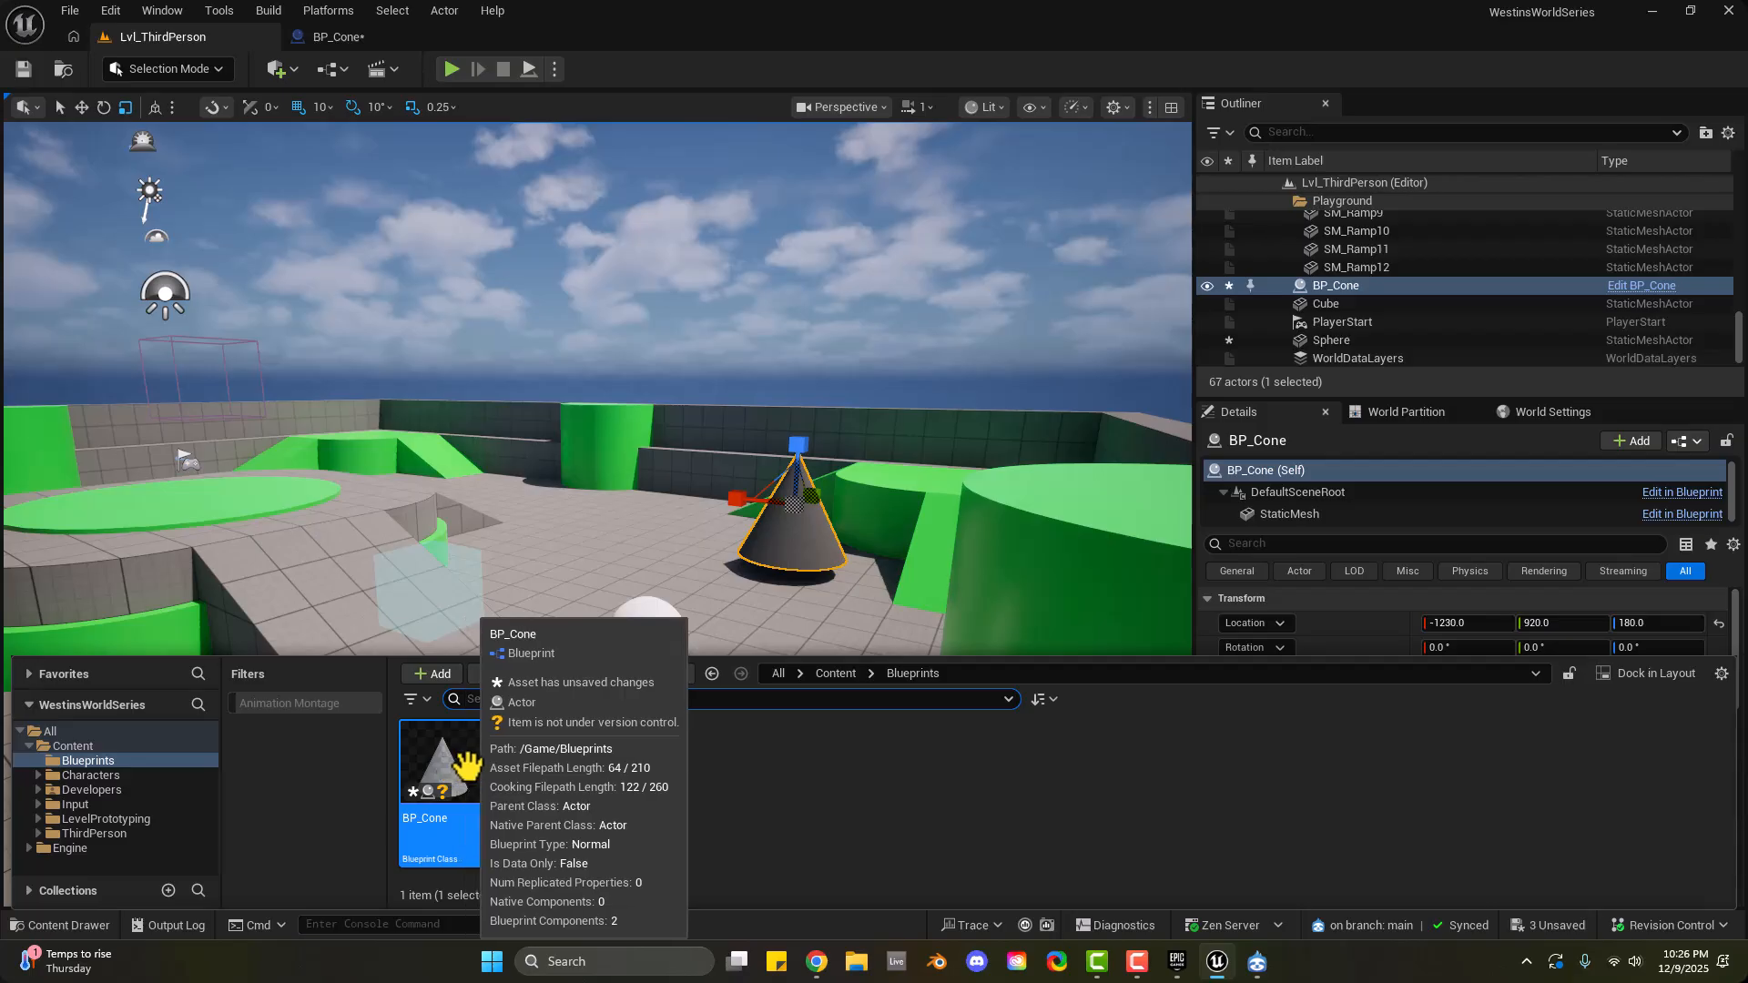
{"action": "double_click", "coordinate": [439, 772]}
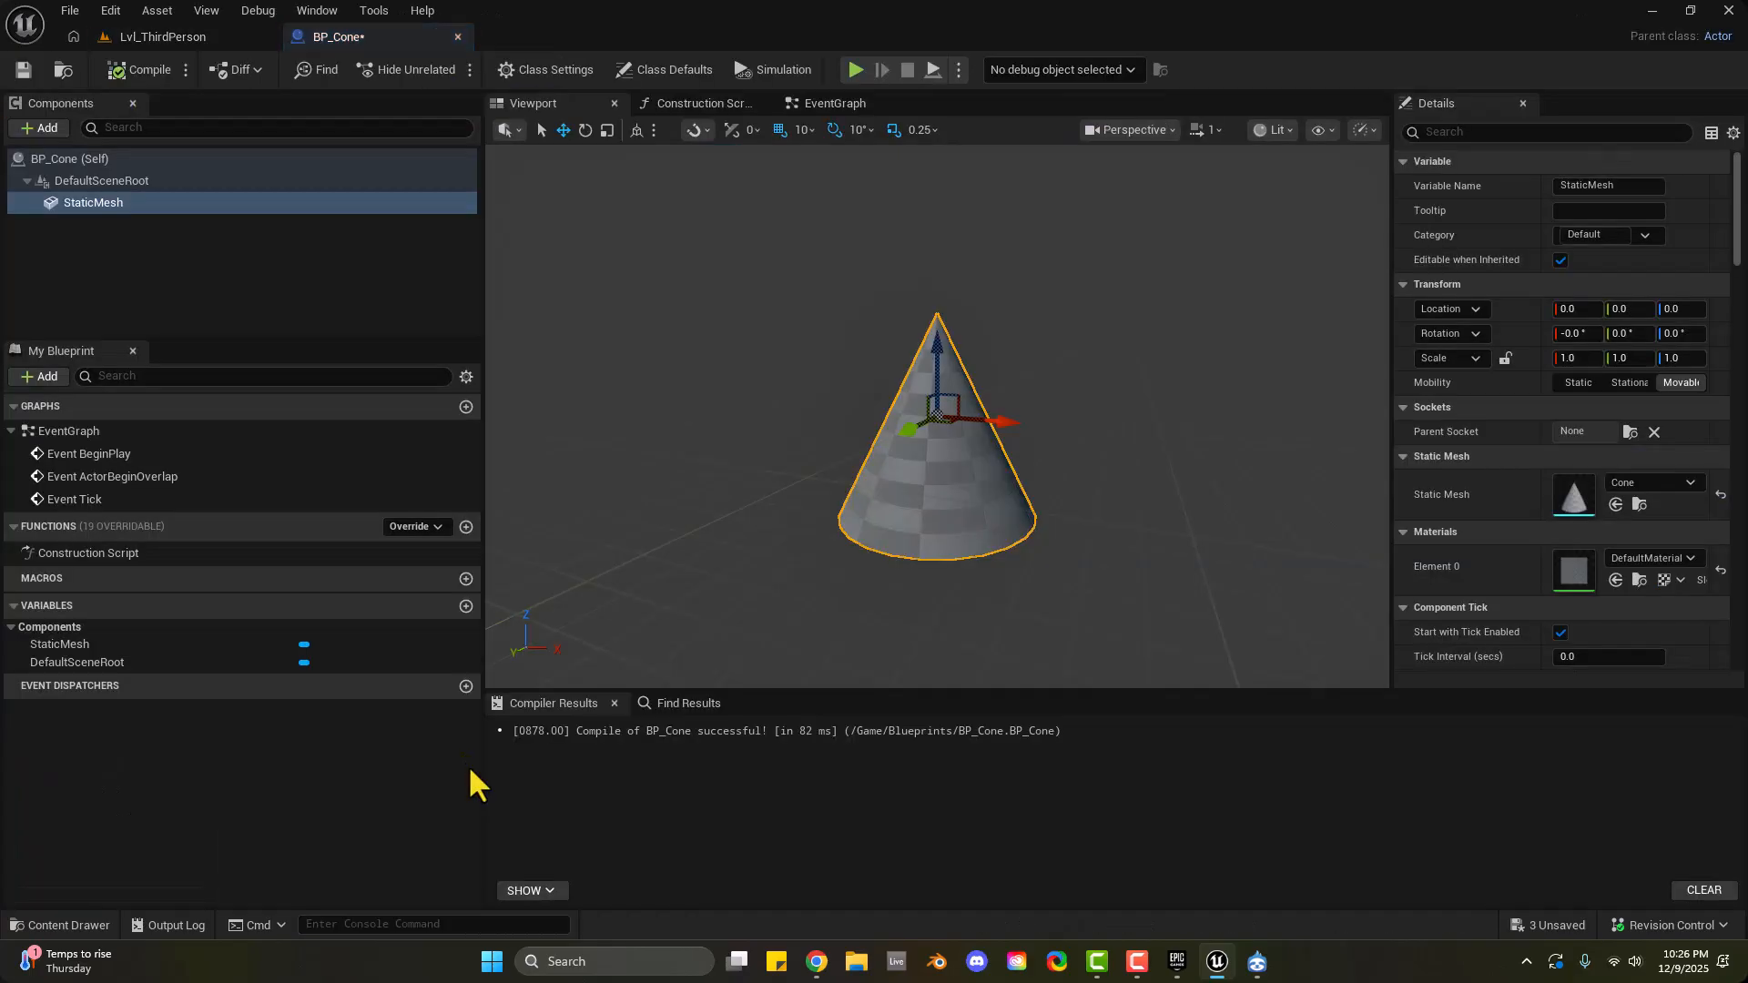
{"action": "left_click", "coordinate": [819, 105]}
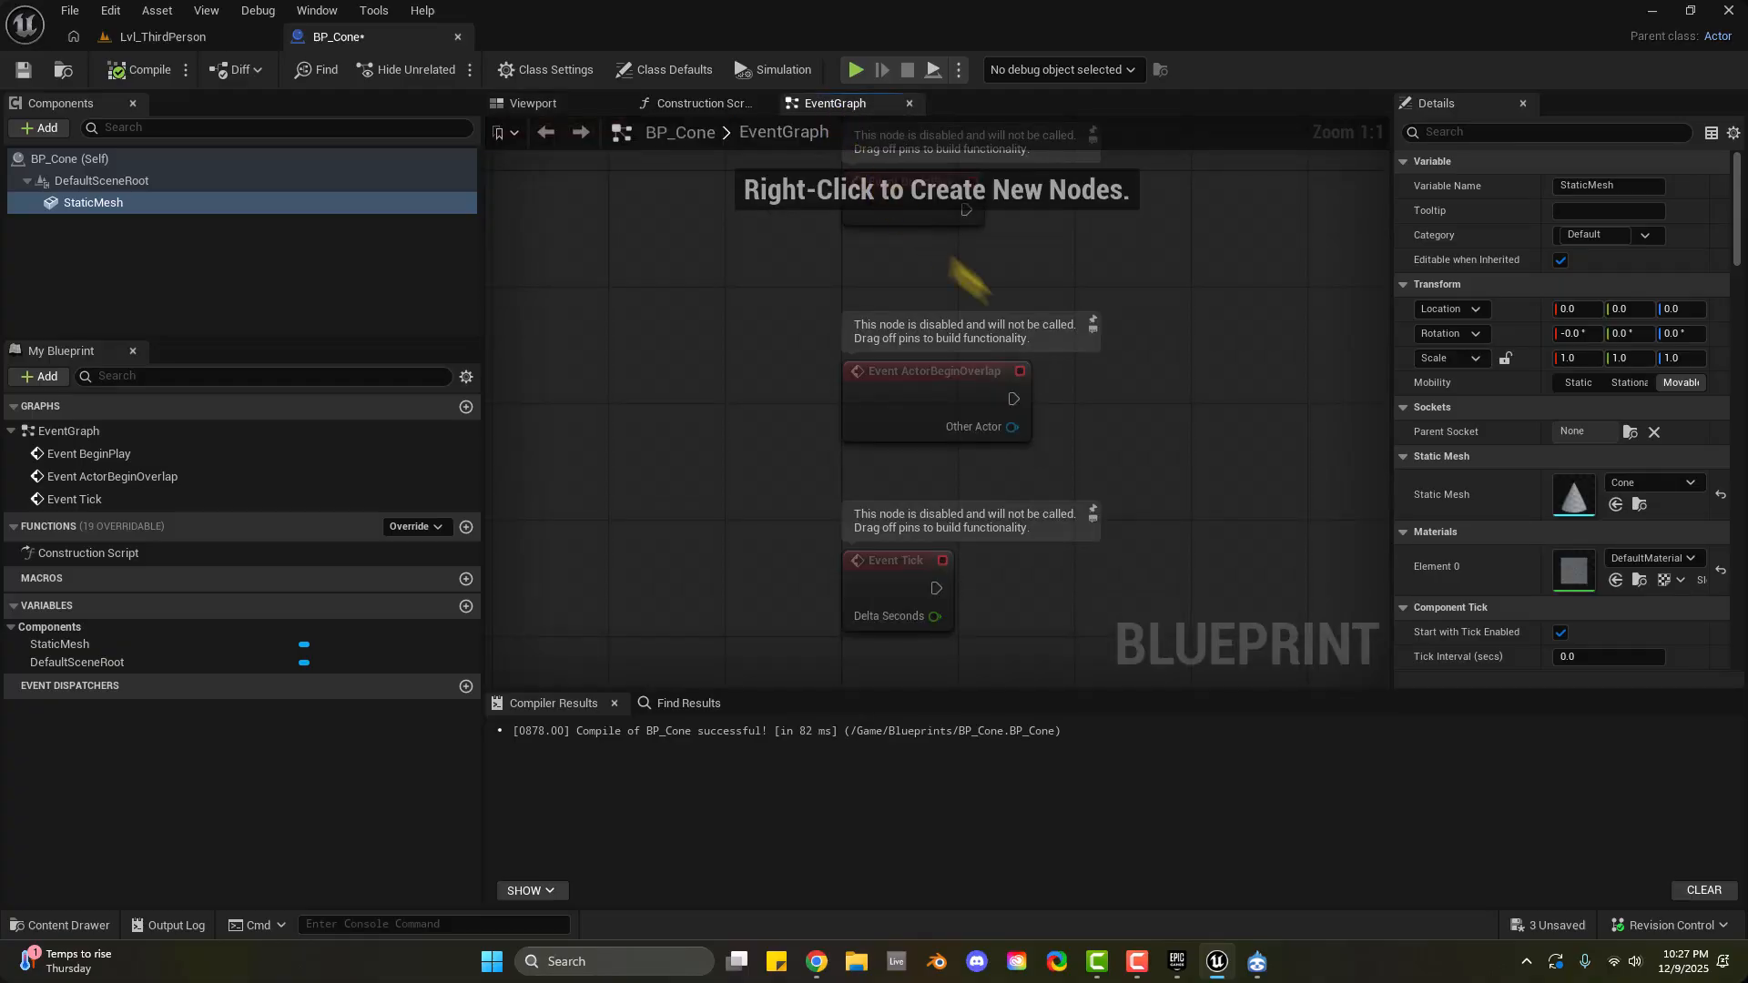
{"action": "right_click_drag", "start_coordinate": [1257, 254], "coordinate": [987, 273]}
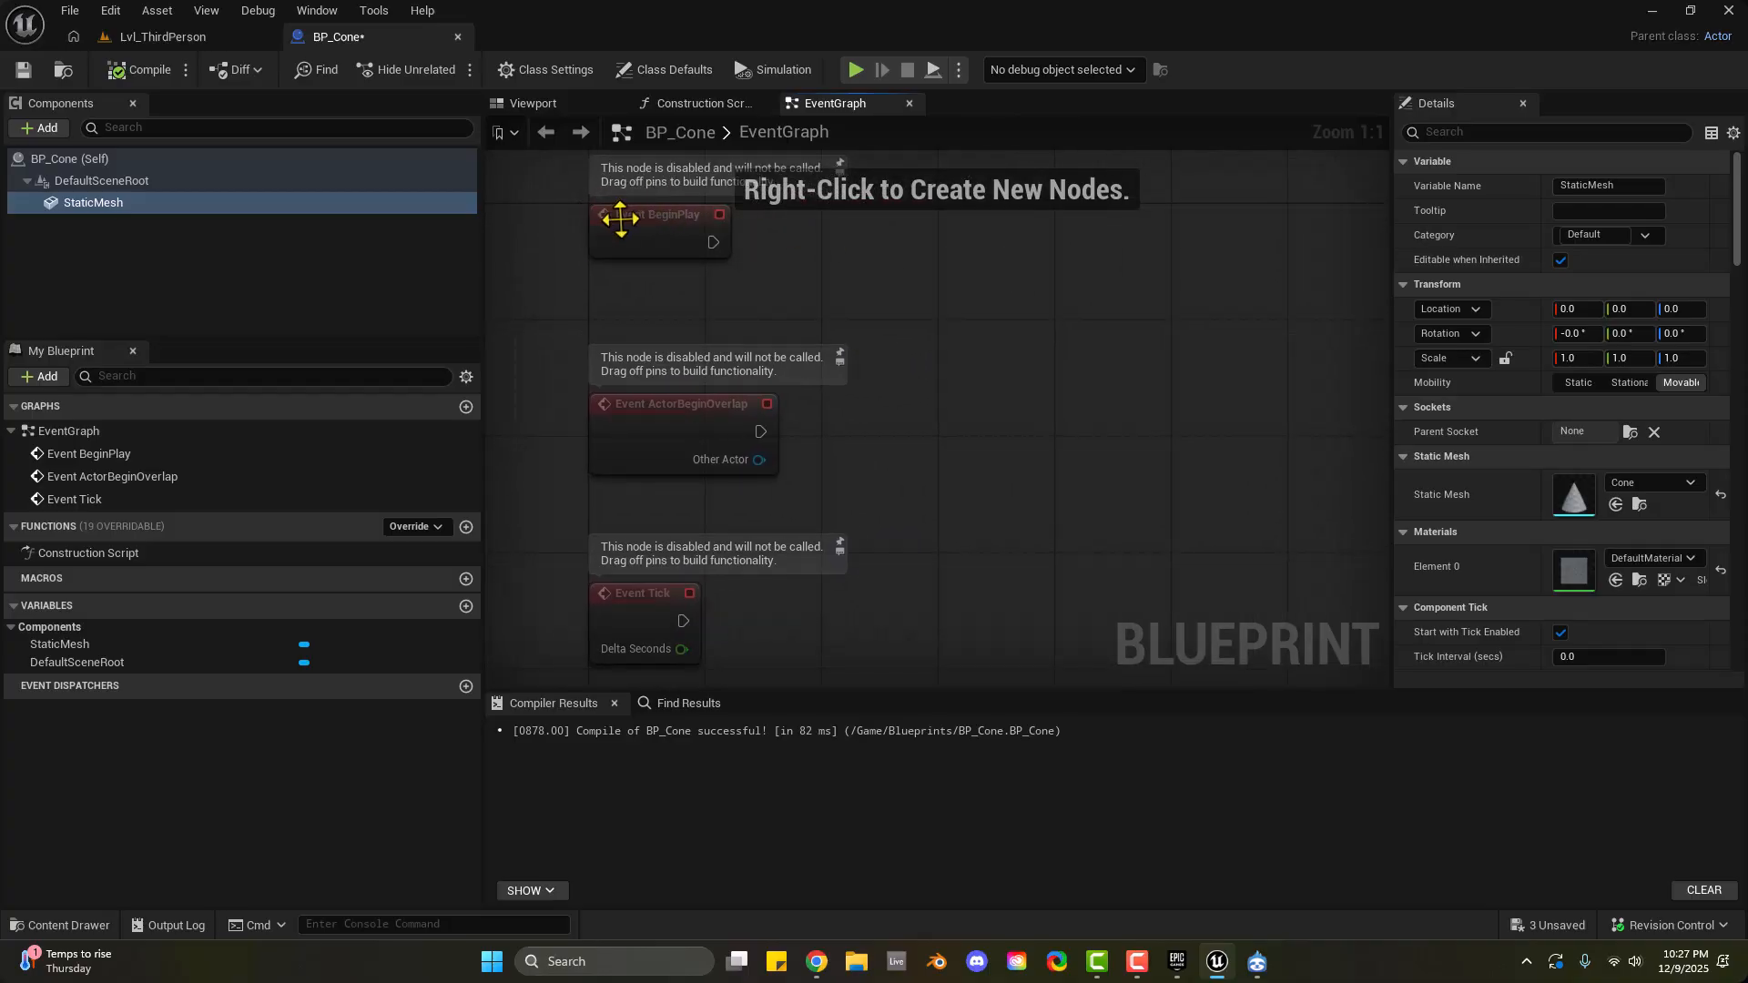
{"action": "left_click", "coordinate": [620, 219]}
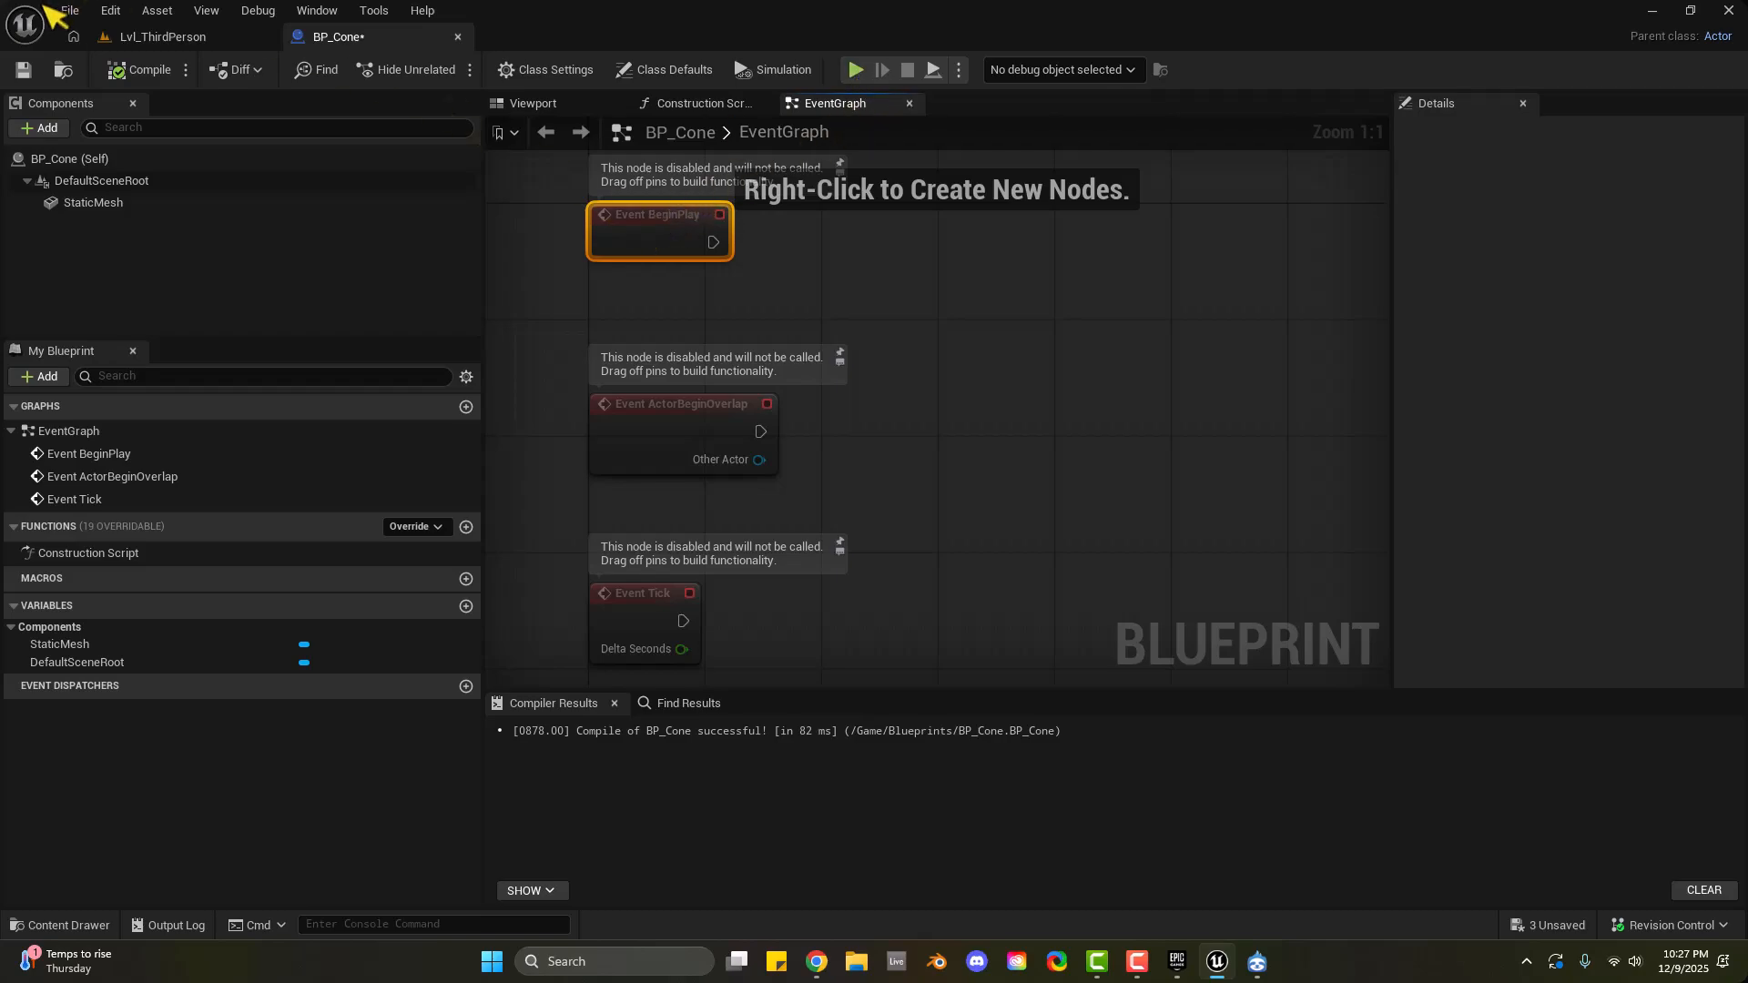
{"action": "left_click", "coordinate": [698, 419]}
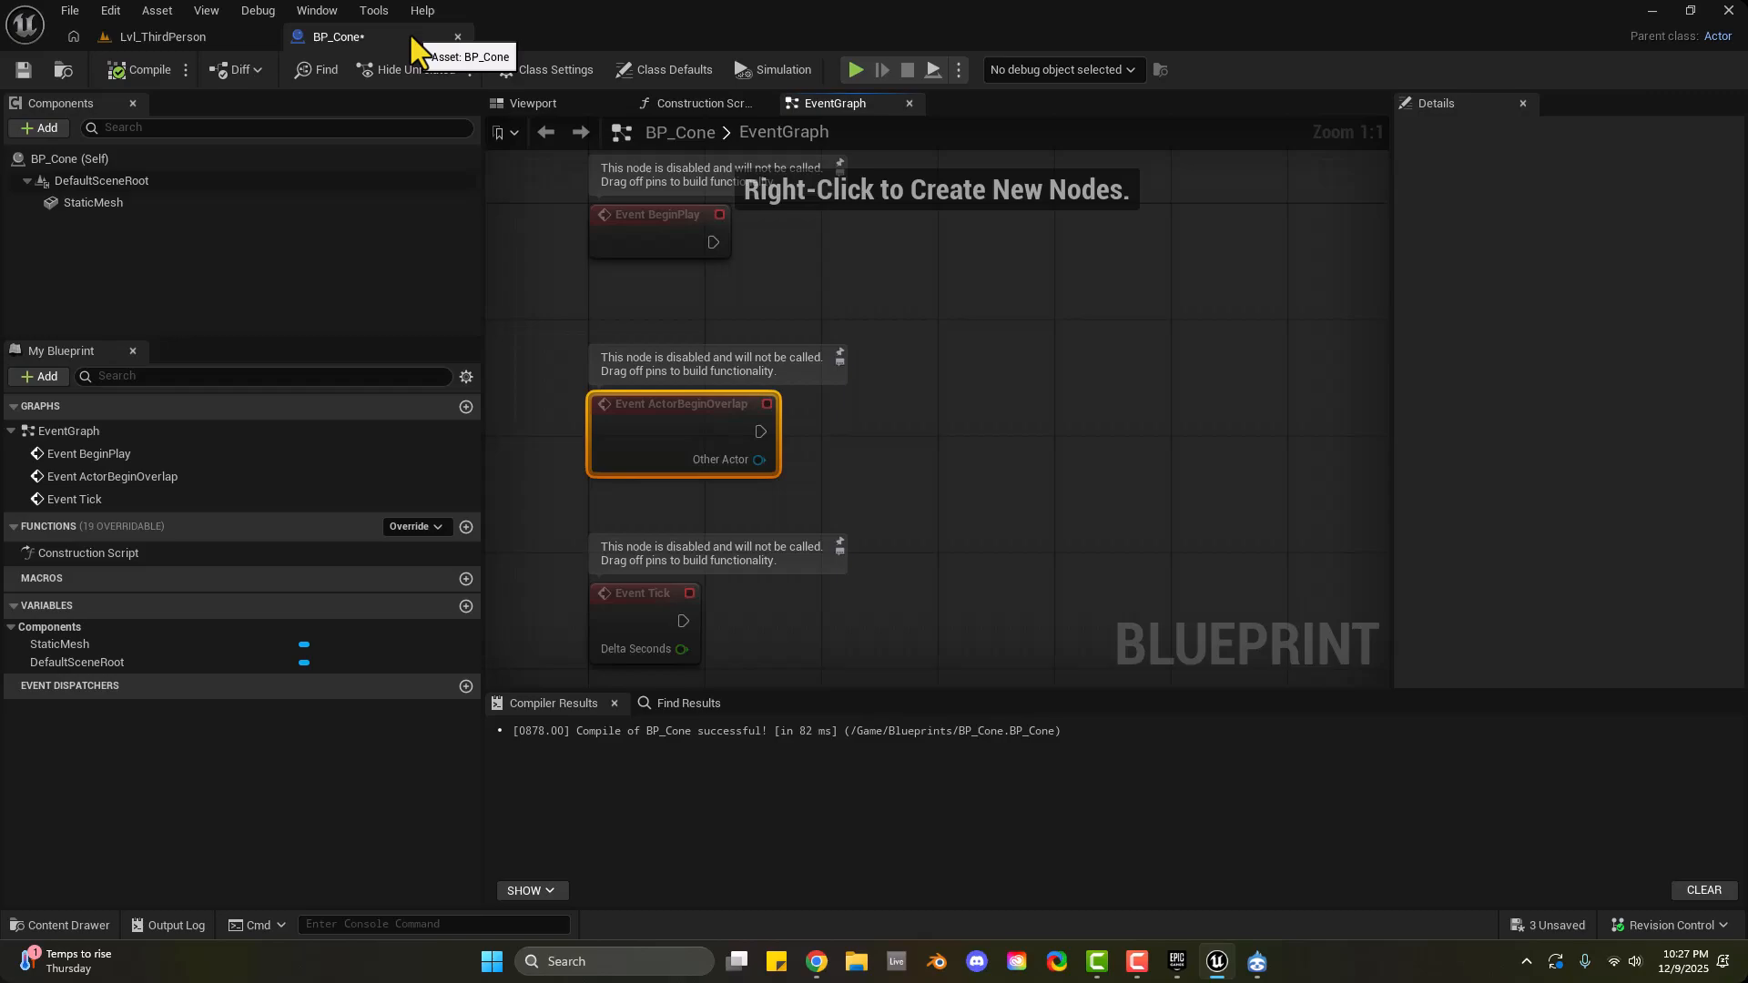
Delete the Event ActorBeginOverlap and Event Tick nodes from BP_Cone's Event Graph
{"action": "left_click", "coordinate": [597, 596]}
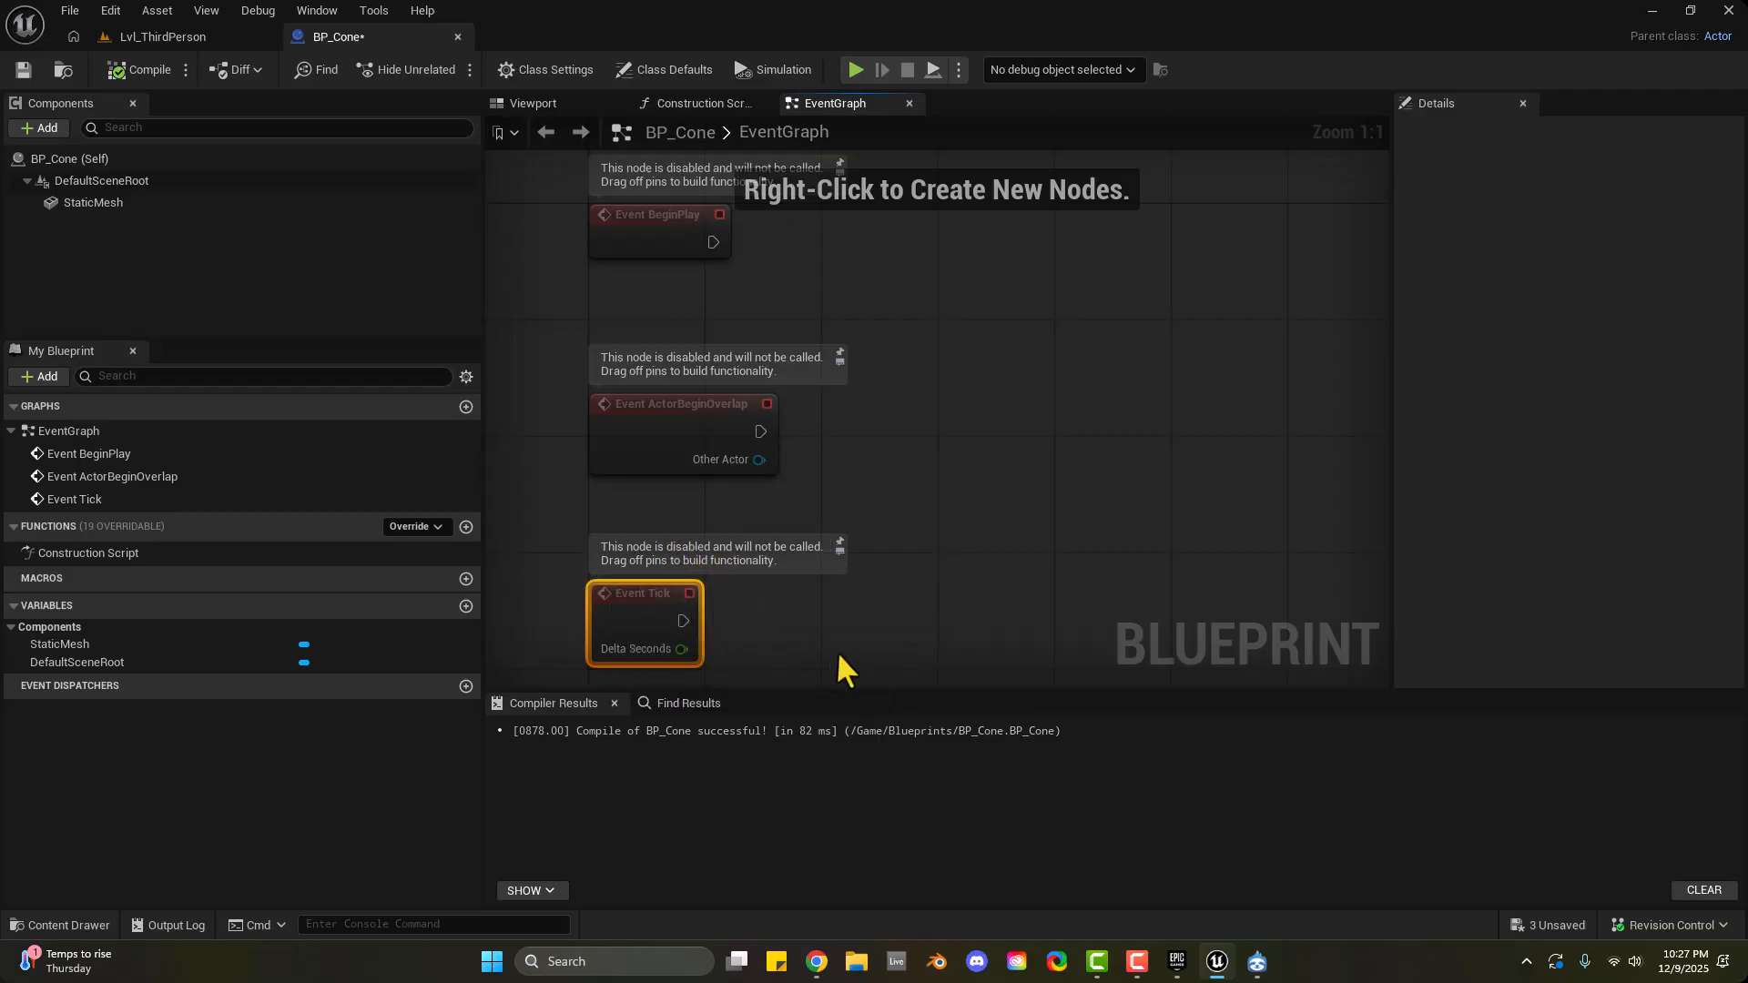
{"action": "left_click_drag", "start_coordinate": [812, 655], "coordinate": [612, 352]}
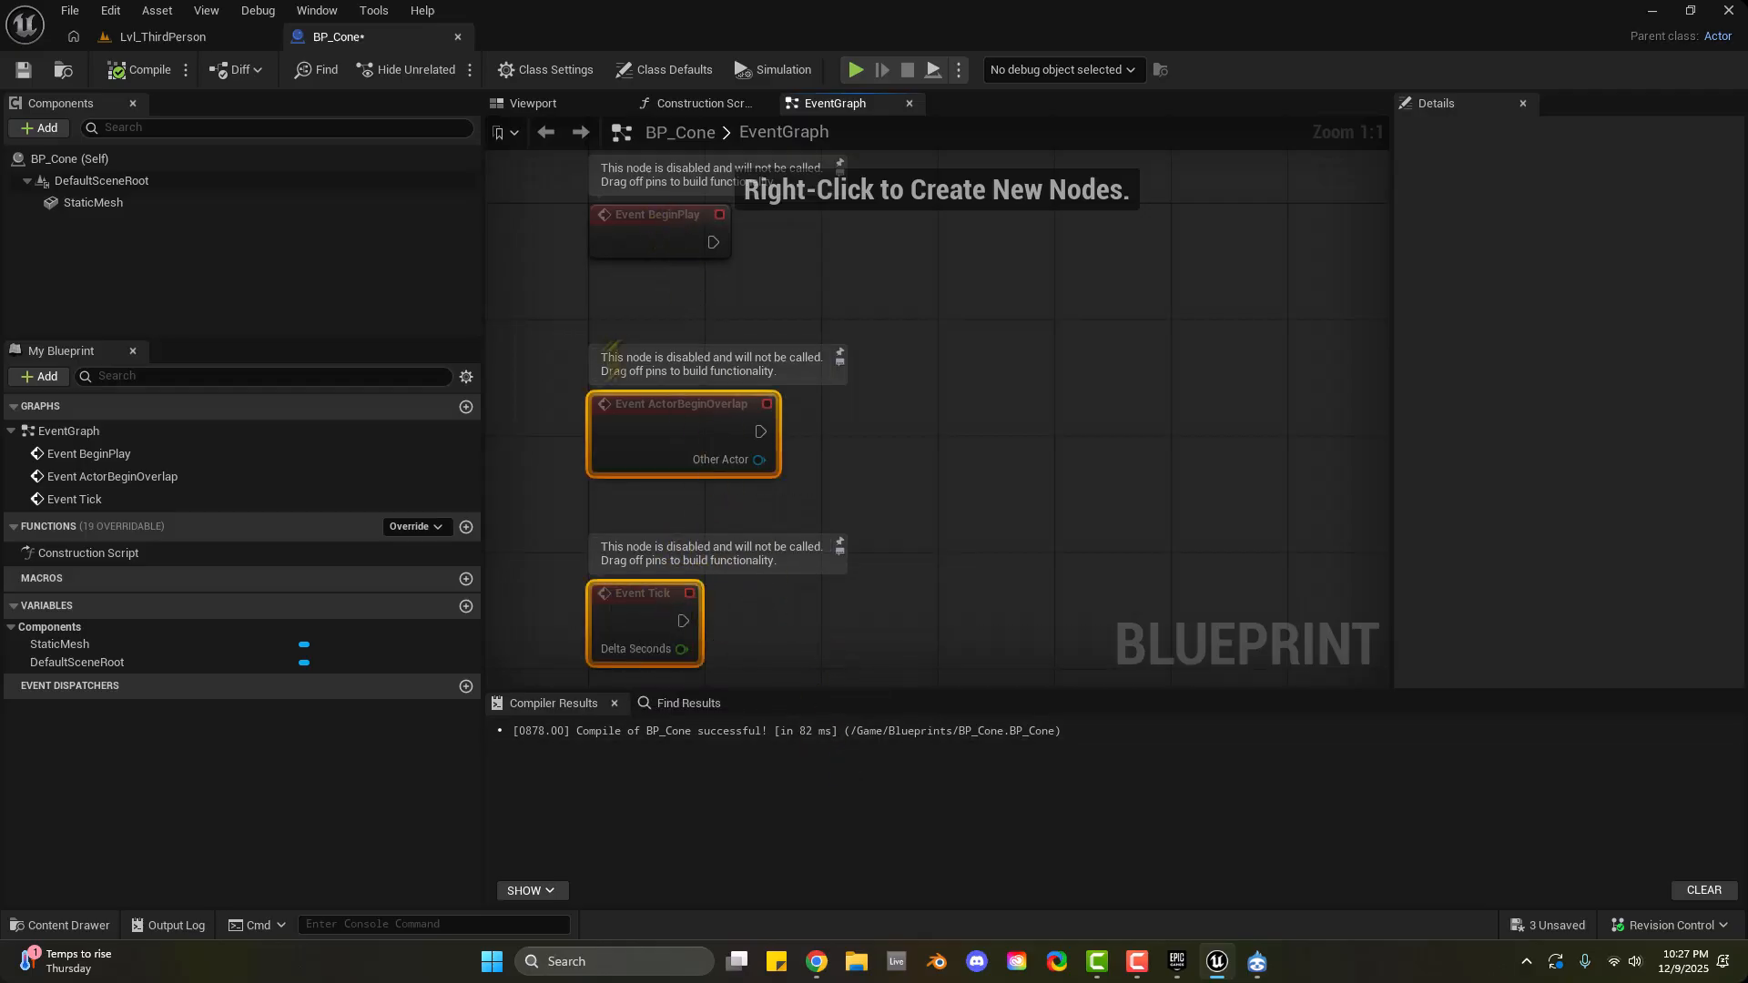
{"action": "key", "text": "Delete"}
Add a Print String node connected to the execution output of Event BeginPlay
{"action": "right_click_drag", "start_coordinate": [644, 340], "coordinate": [679, 468]}
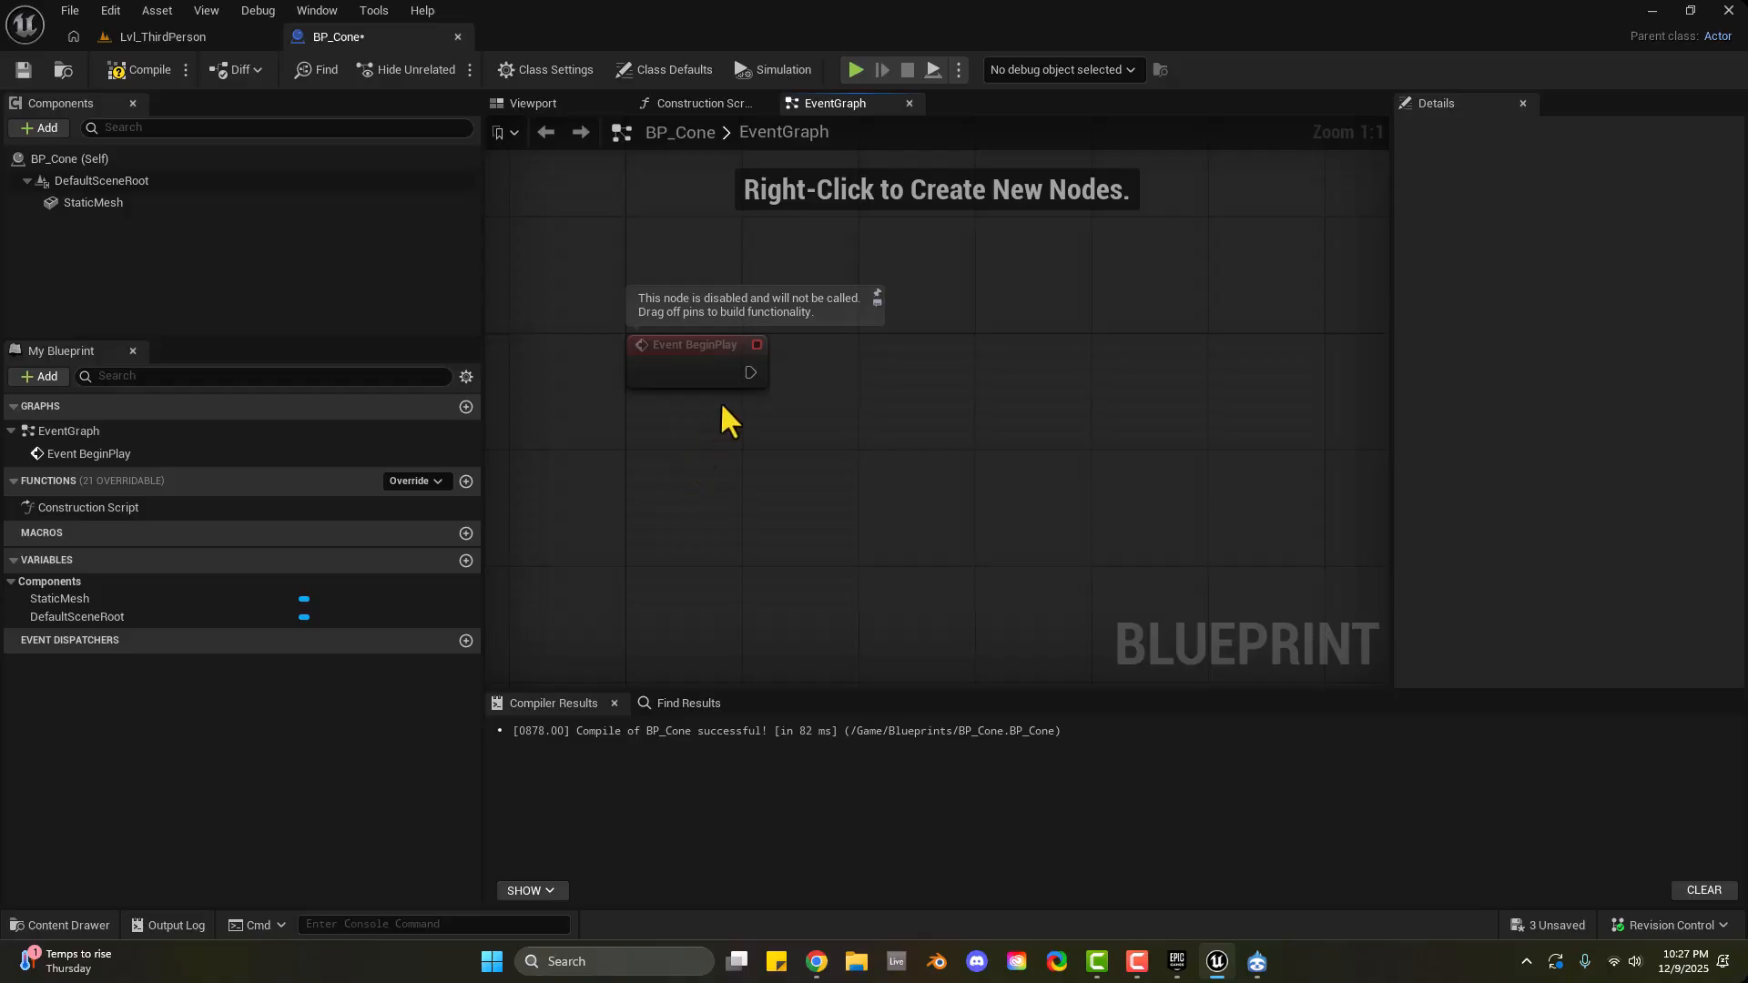
{"action": "left_click_drag", "start_coordinate": [750, 373], "coordinate": [882, 376]}
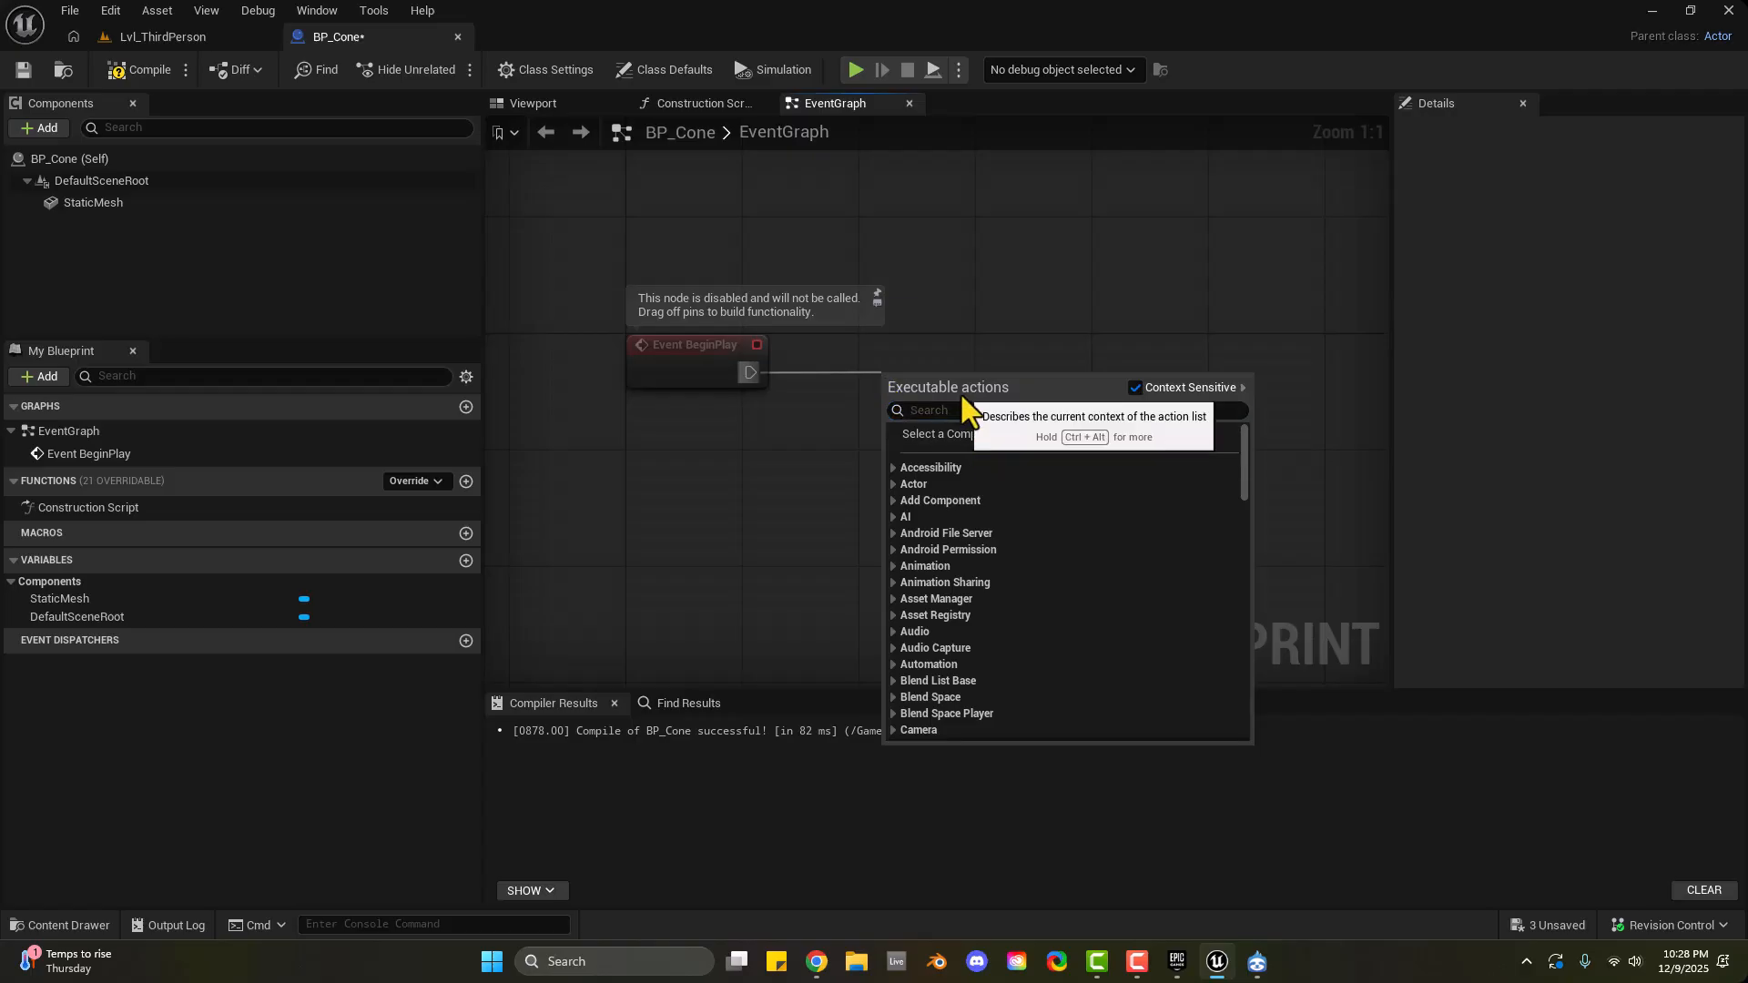
{"action": "left_click", "coordinate": [918, 409]}
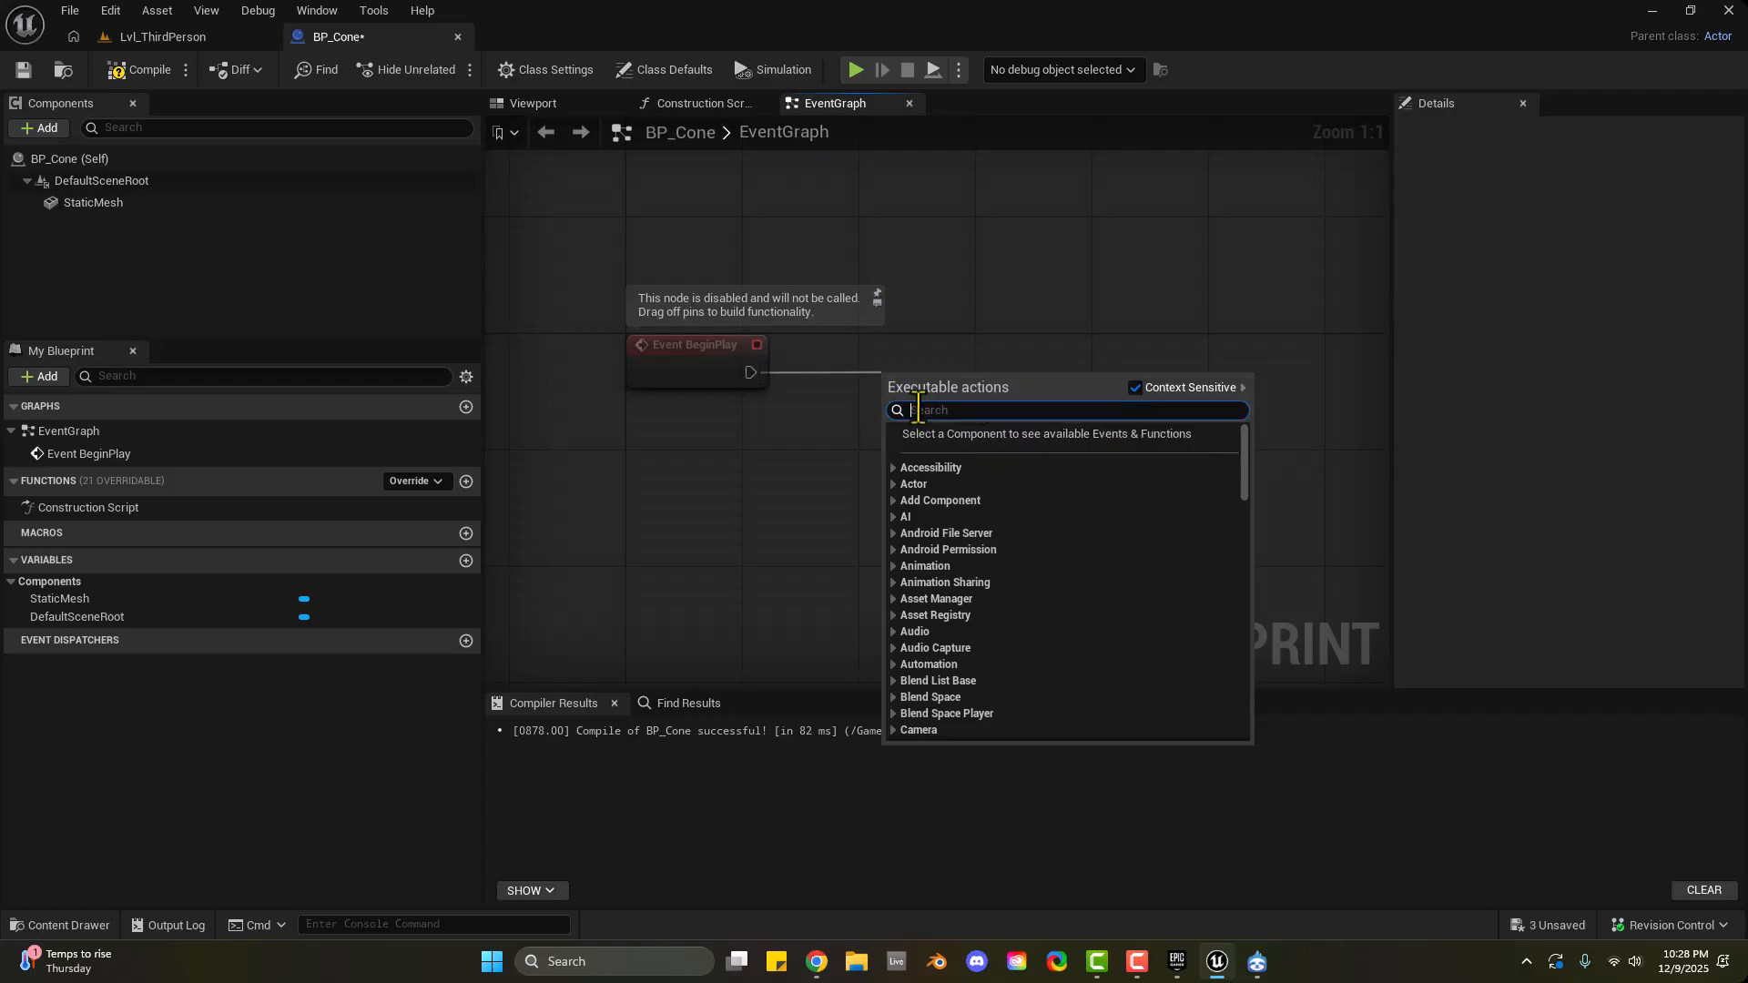
{"action": "type", "text": "print string"}
{"action": "key", "text": "Return"}
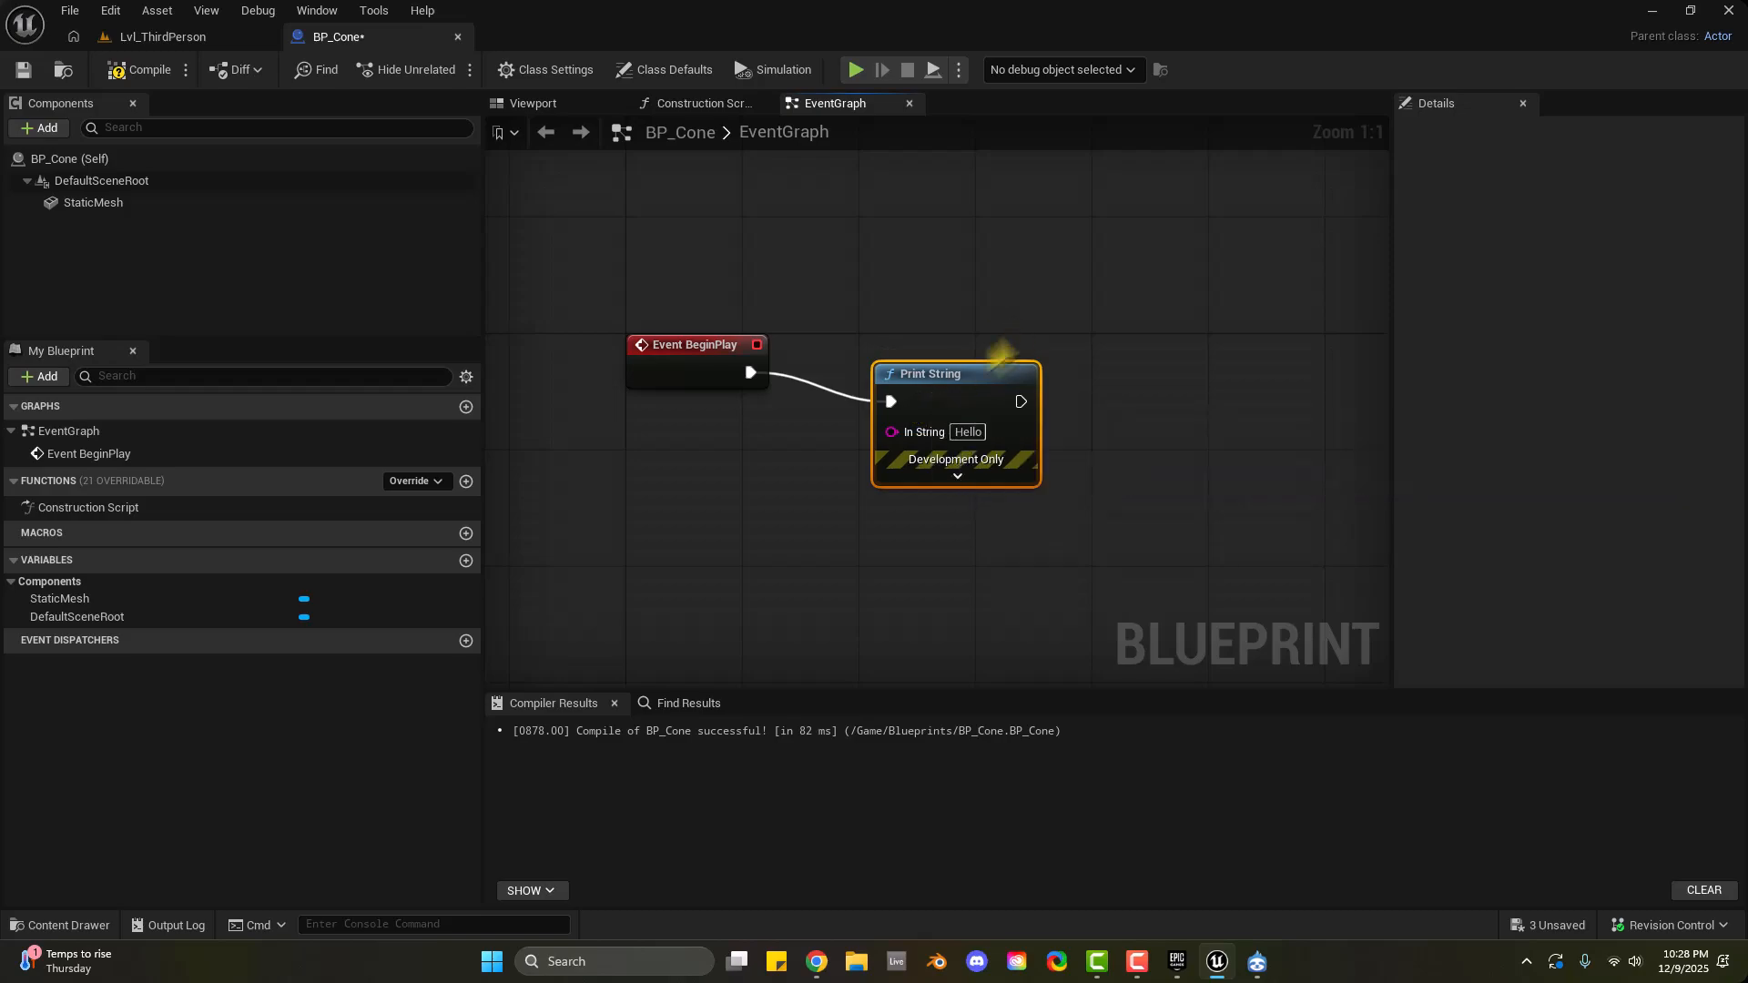
Line up the Print String node level with Event BeginPlay at a wider spacing, and expand its advanced options
{"action": "left_click_drag", "start_coordinate": [977, 393], "coordinate": [1002, 336]}
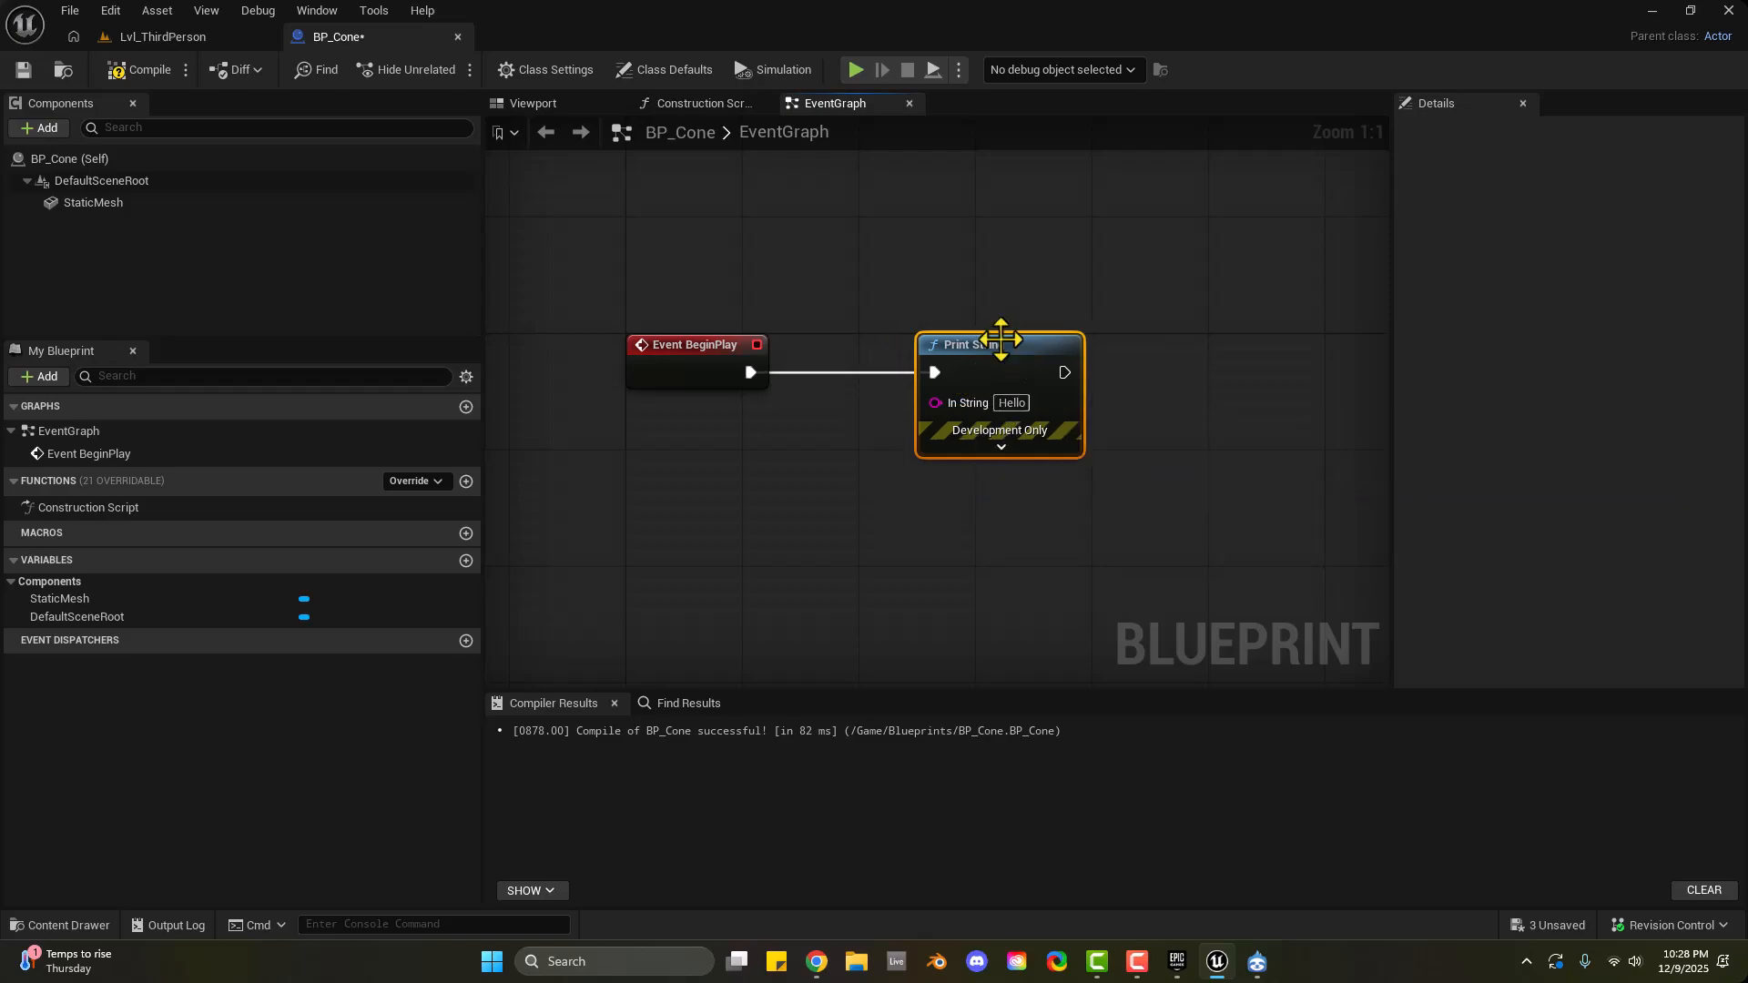
{"action": "left_click", "coordinate": [870, 328]}
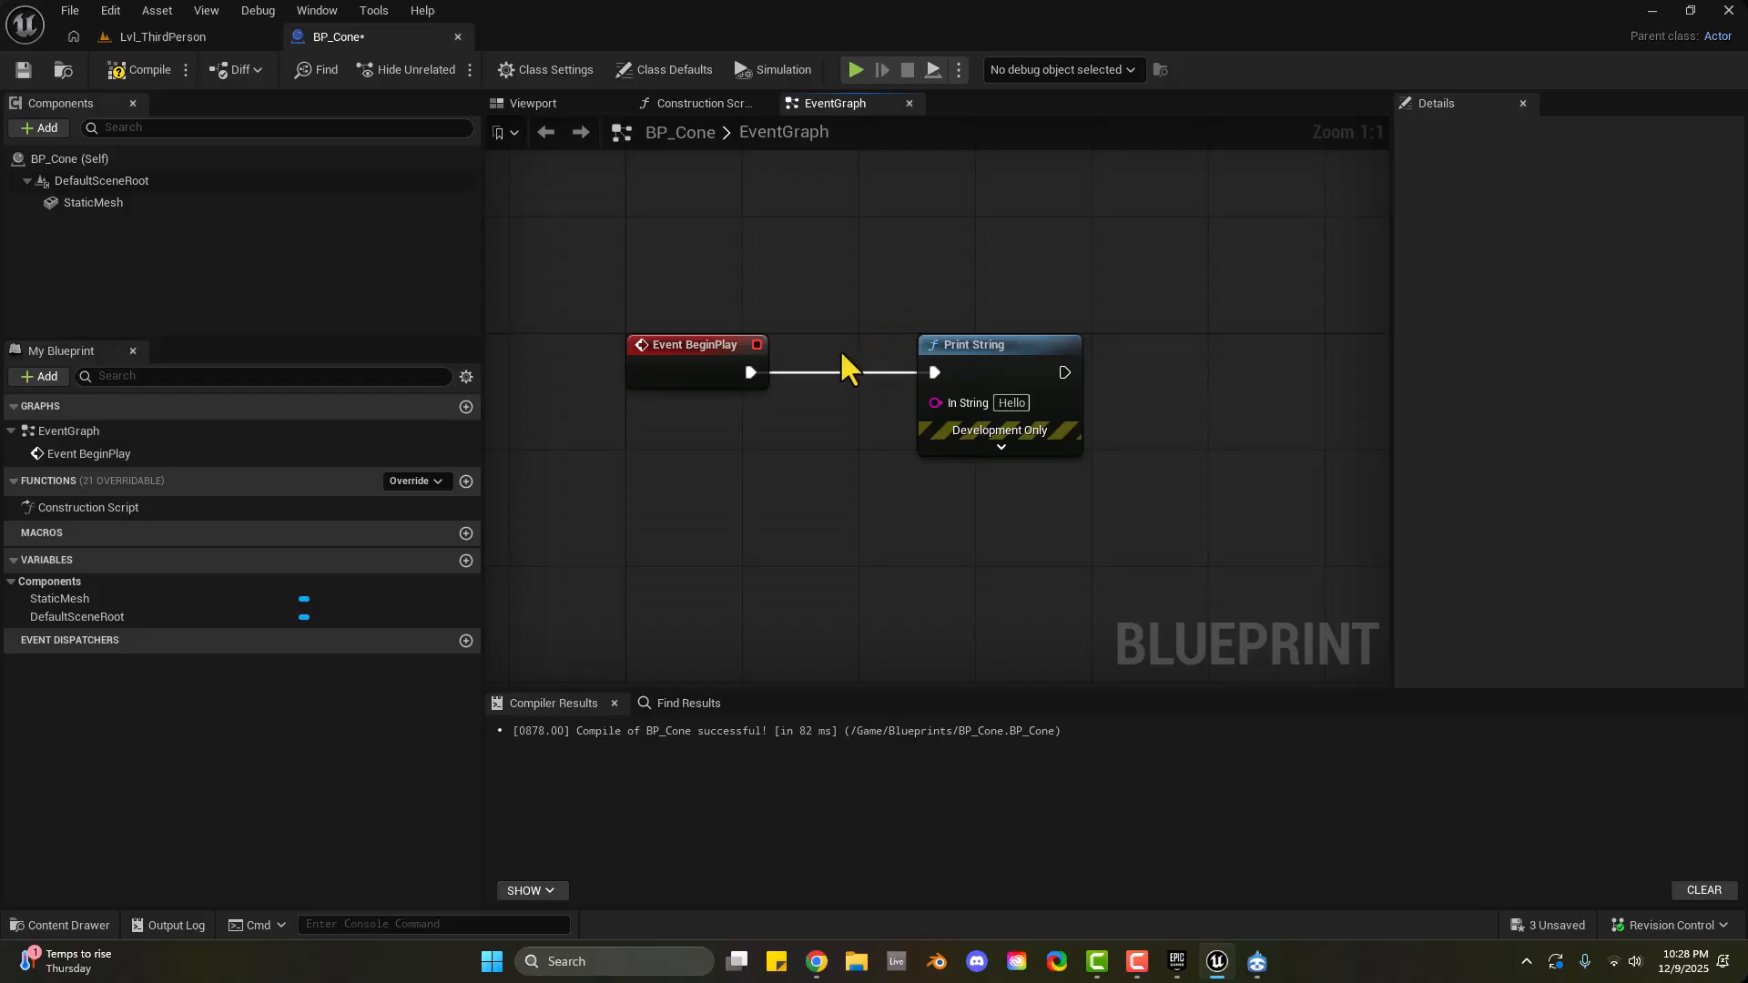
{"action": "left_click_drag", "start_coordinate": [980, 371], "coordinate": [1114, 370]}
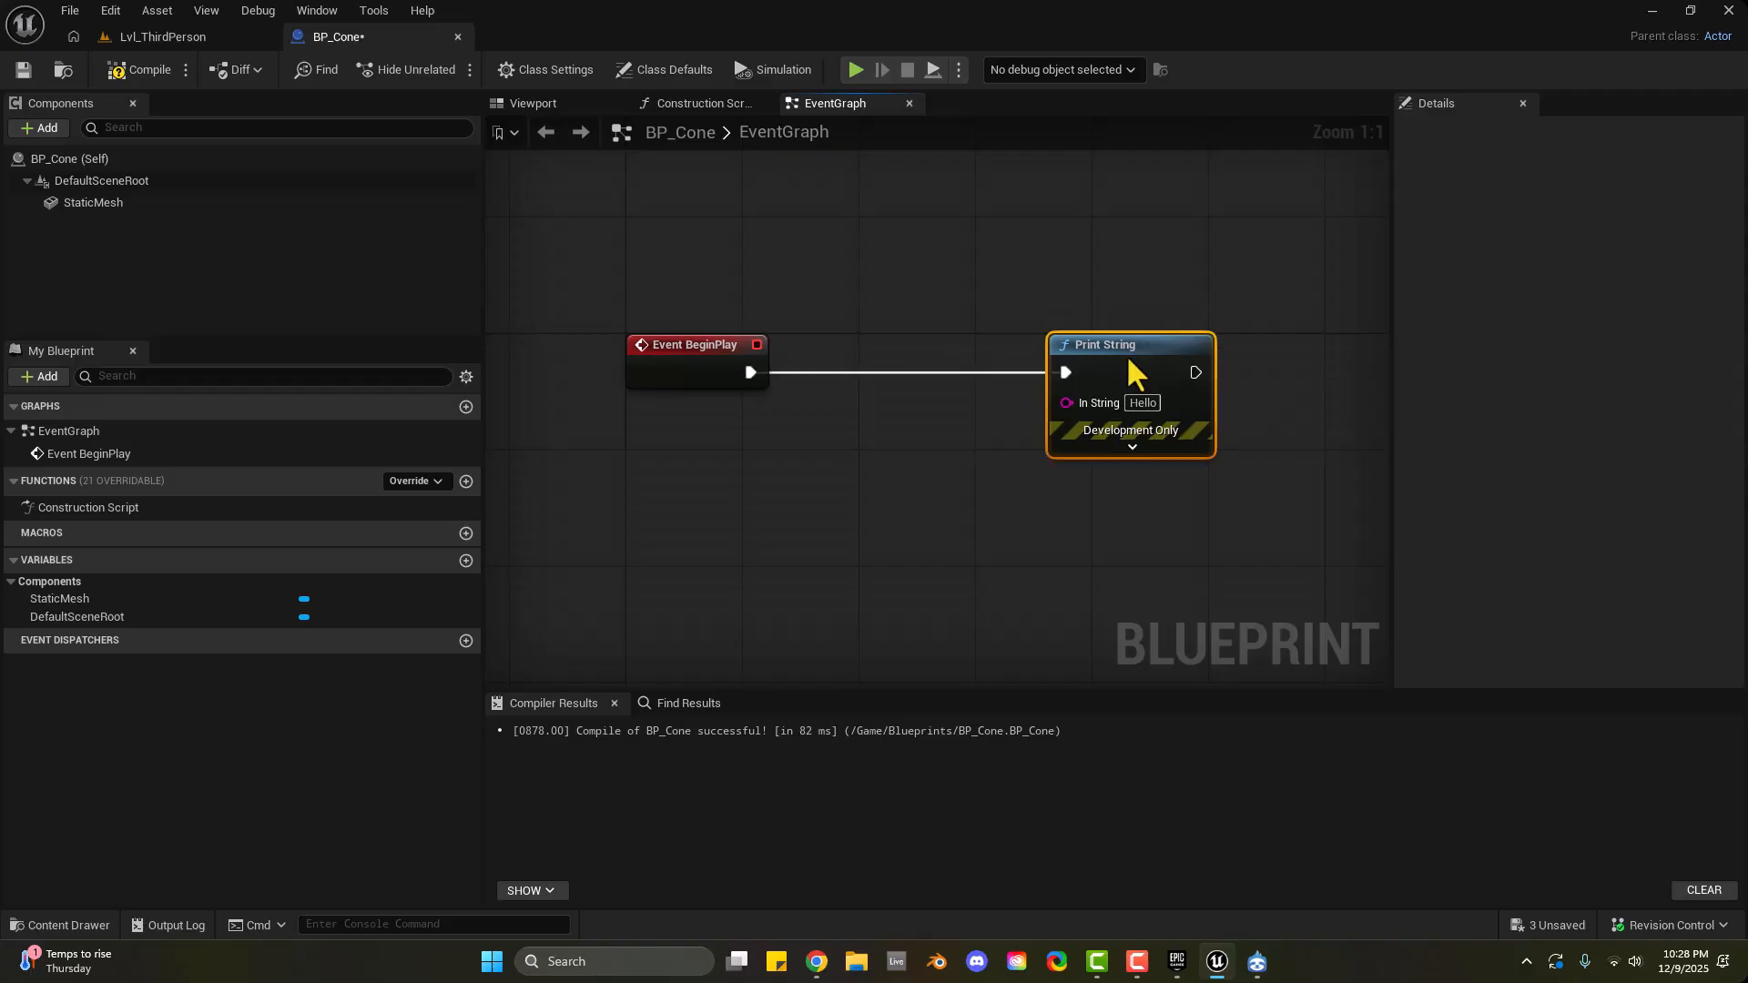
{"action": "left_click", "coordinate": [1132, 446]}
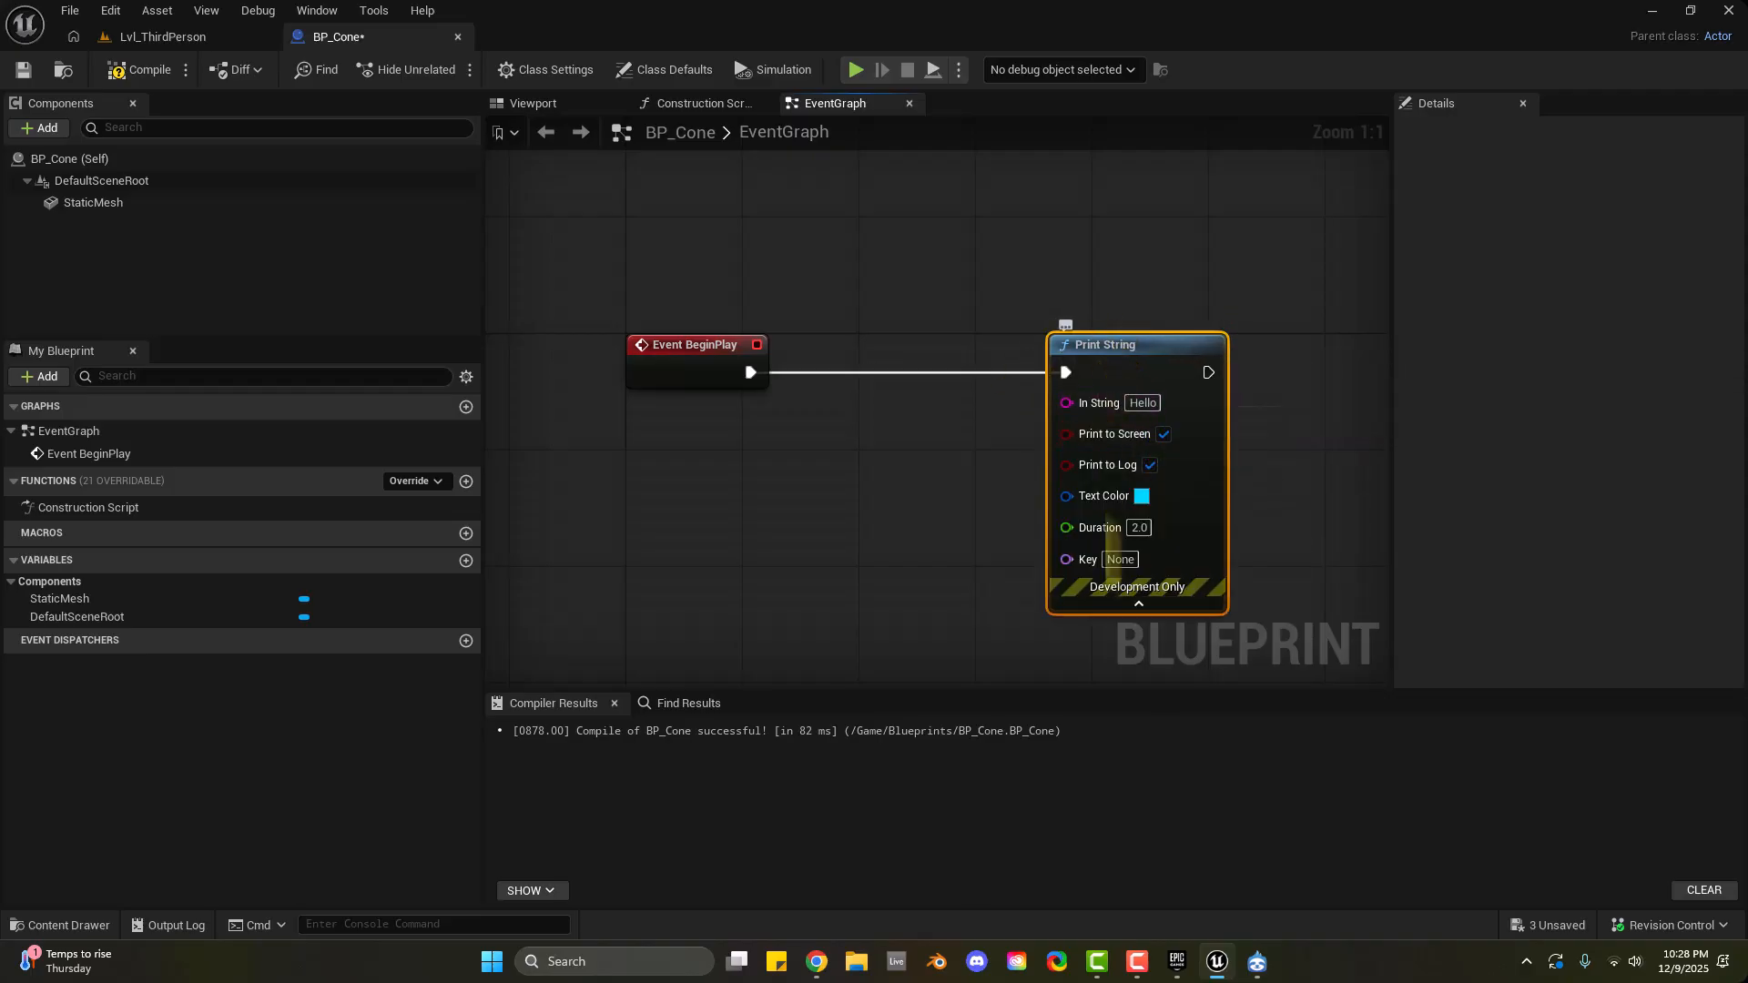
{"action": "left_click", "coordinate": [1138, 604]}
{"action": "left_click", "coordinate": [1138, 451]}
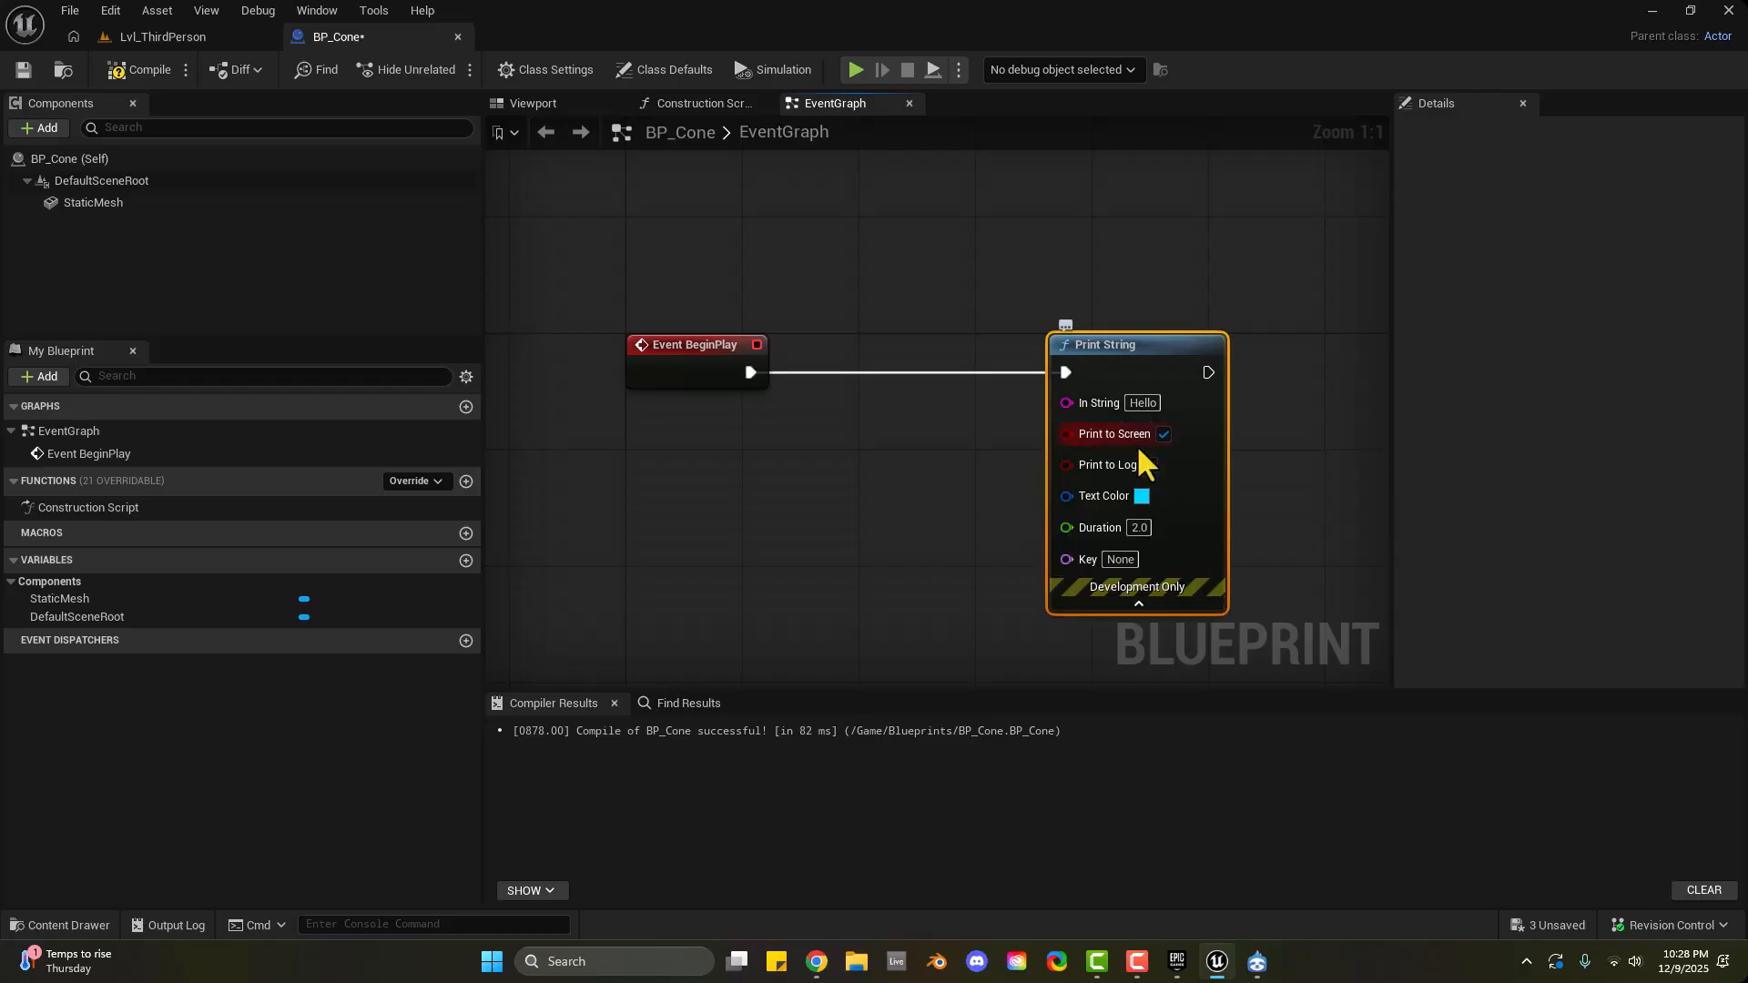
Enable Print to Log on the Print String node and set its duration to 6.0
{"action": "left_click", "coordinate": [1149, 465]}
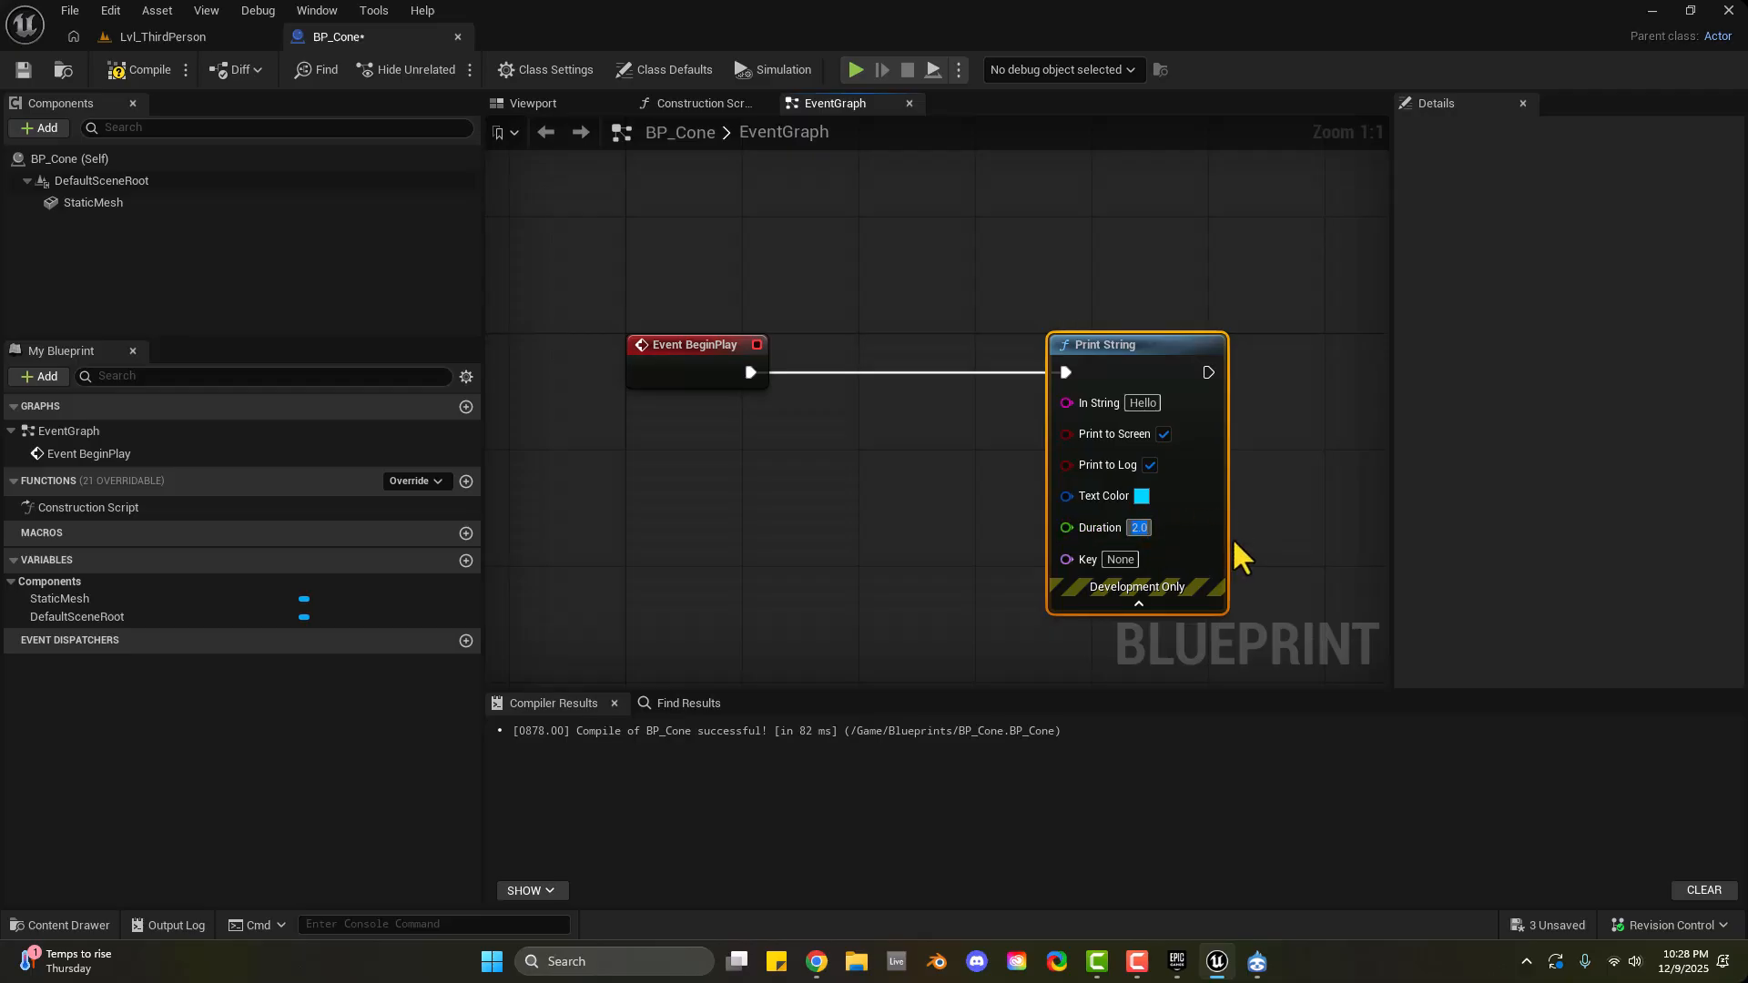
{"action": "type", "text": "6"}
{"action": "key", "text": "Return"}
Set the Print String node's In String to "Hello Cone Friend" and compile BP_Cone
{"action": "left_click", "coordinate": [1150, 404]}
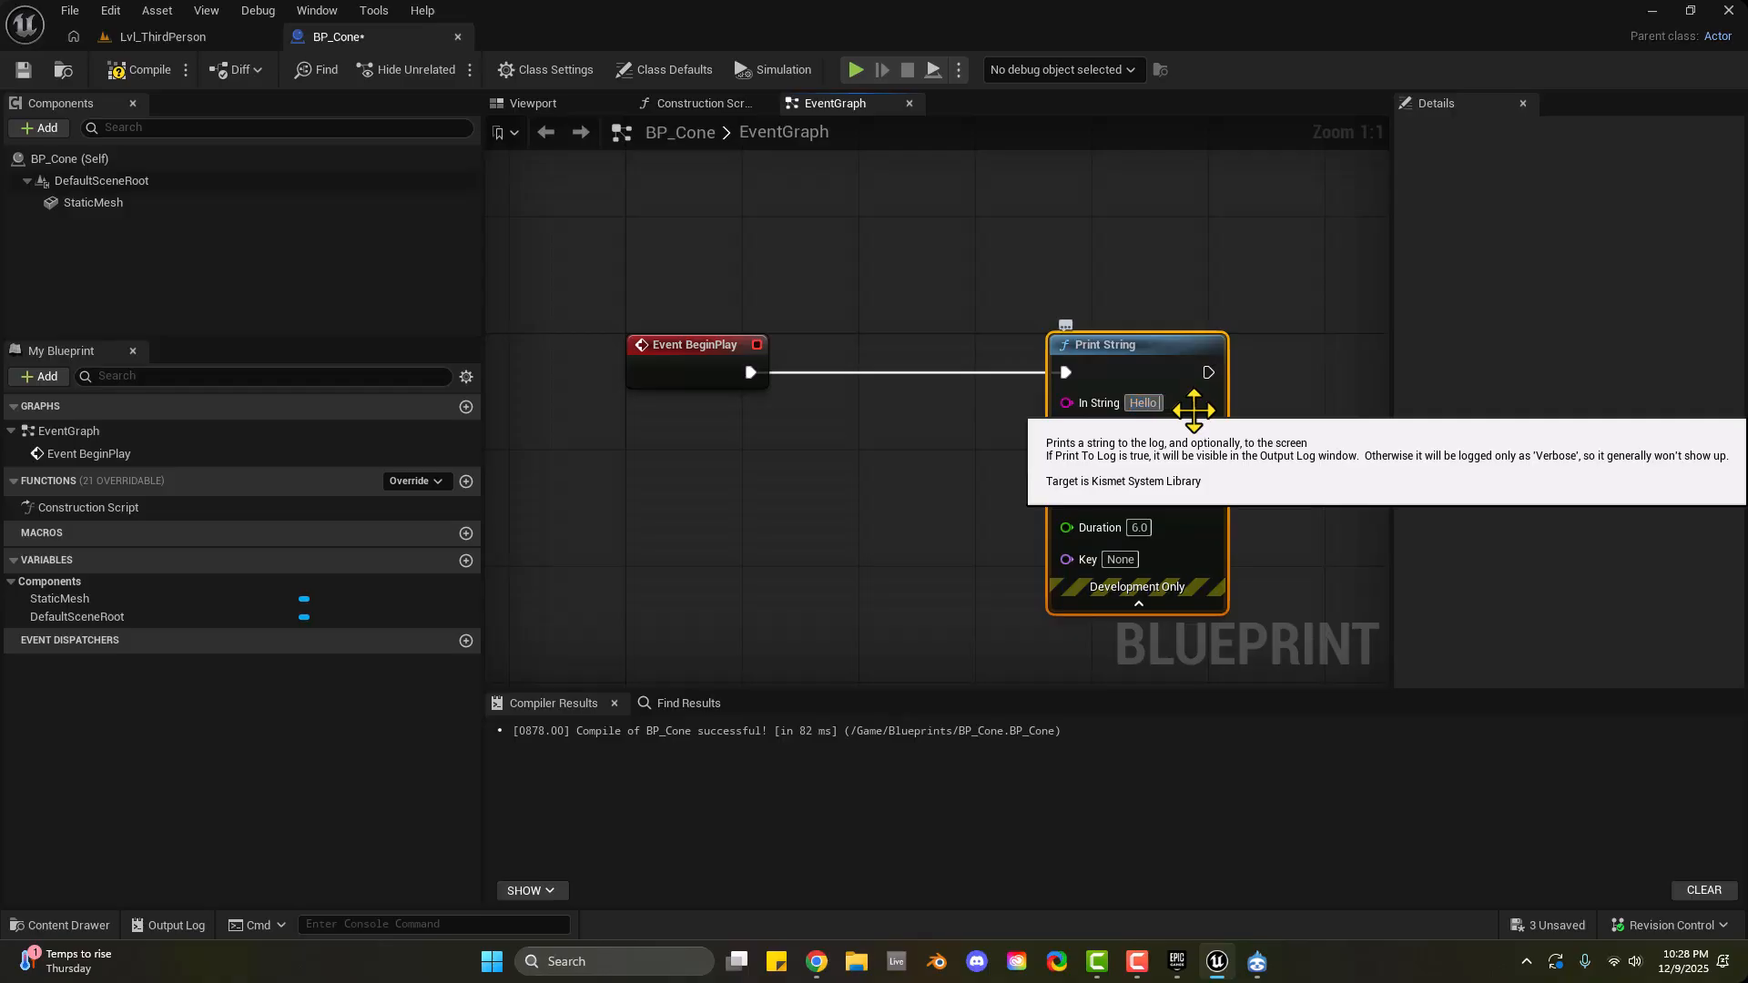
{"action": "type", "text": "Hello Cone"}
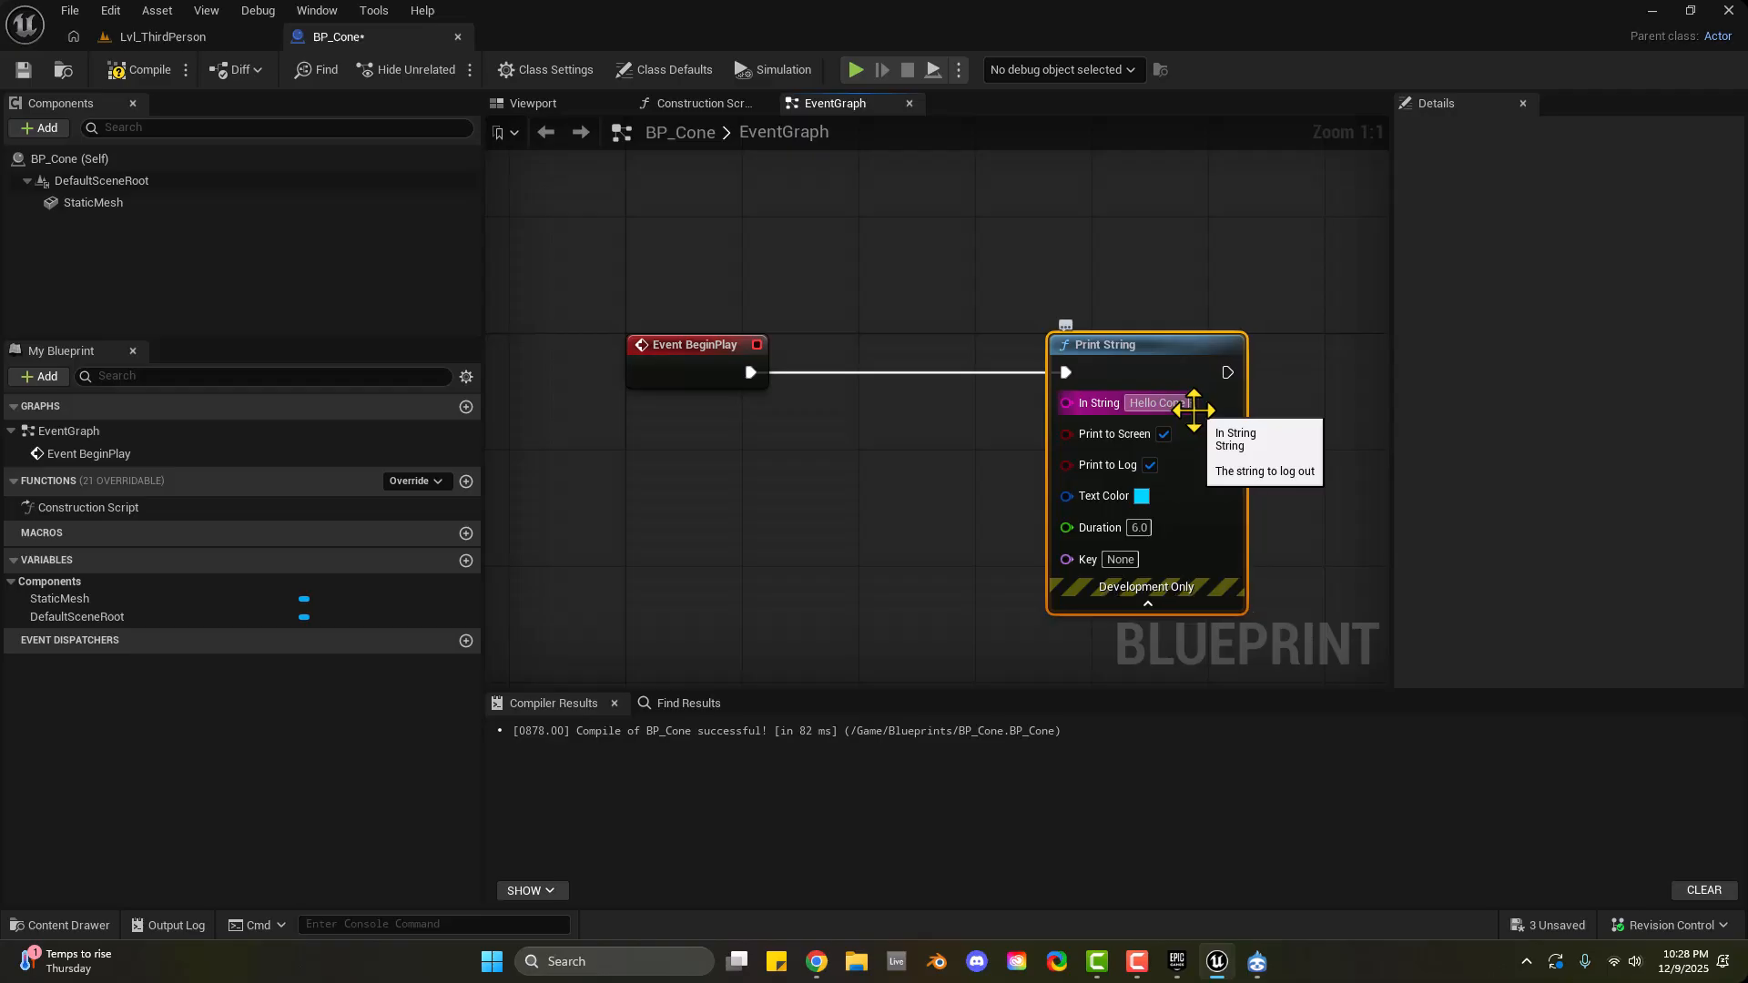
{"action": "type", "text": " Friends"}
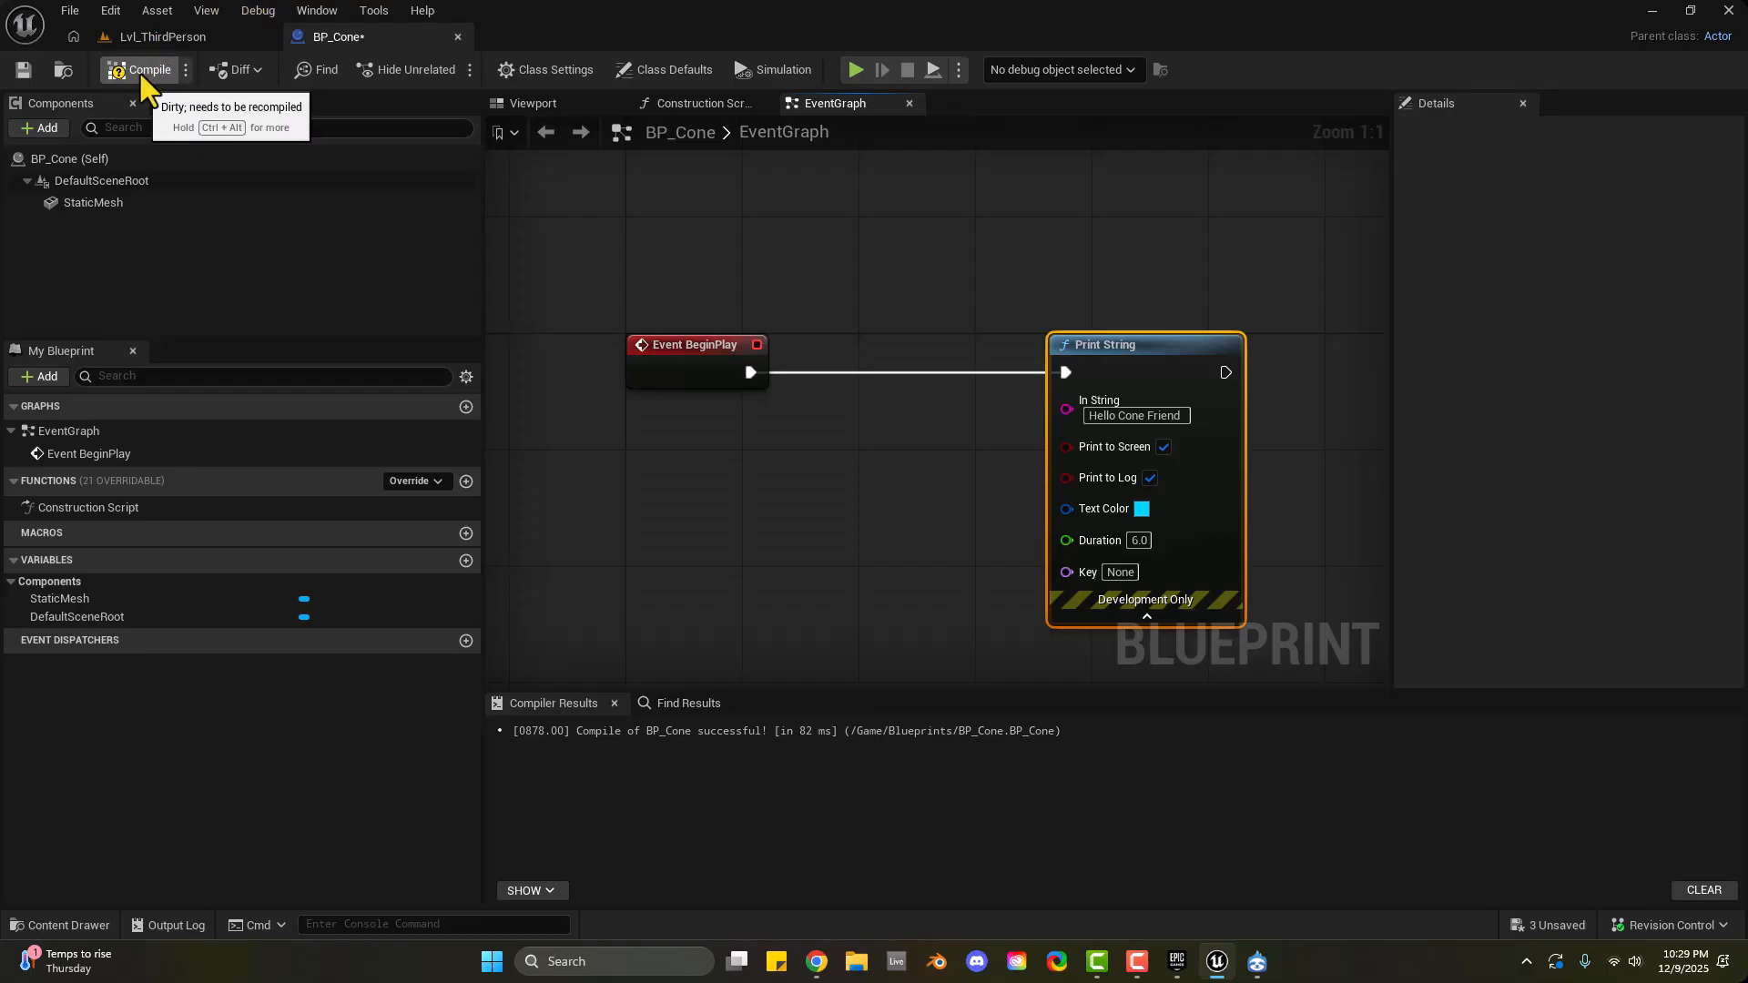
{"action": "left_click", "coordinate": [141, 73]}
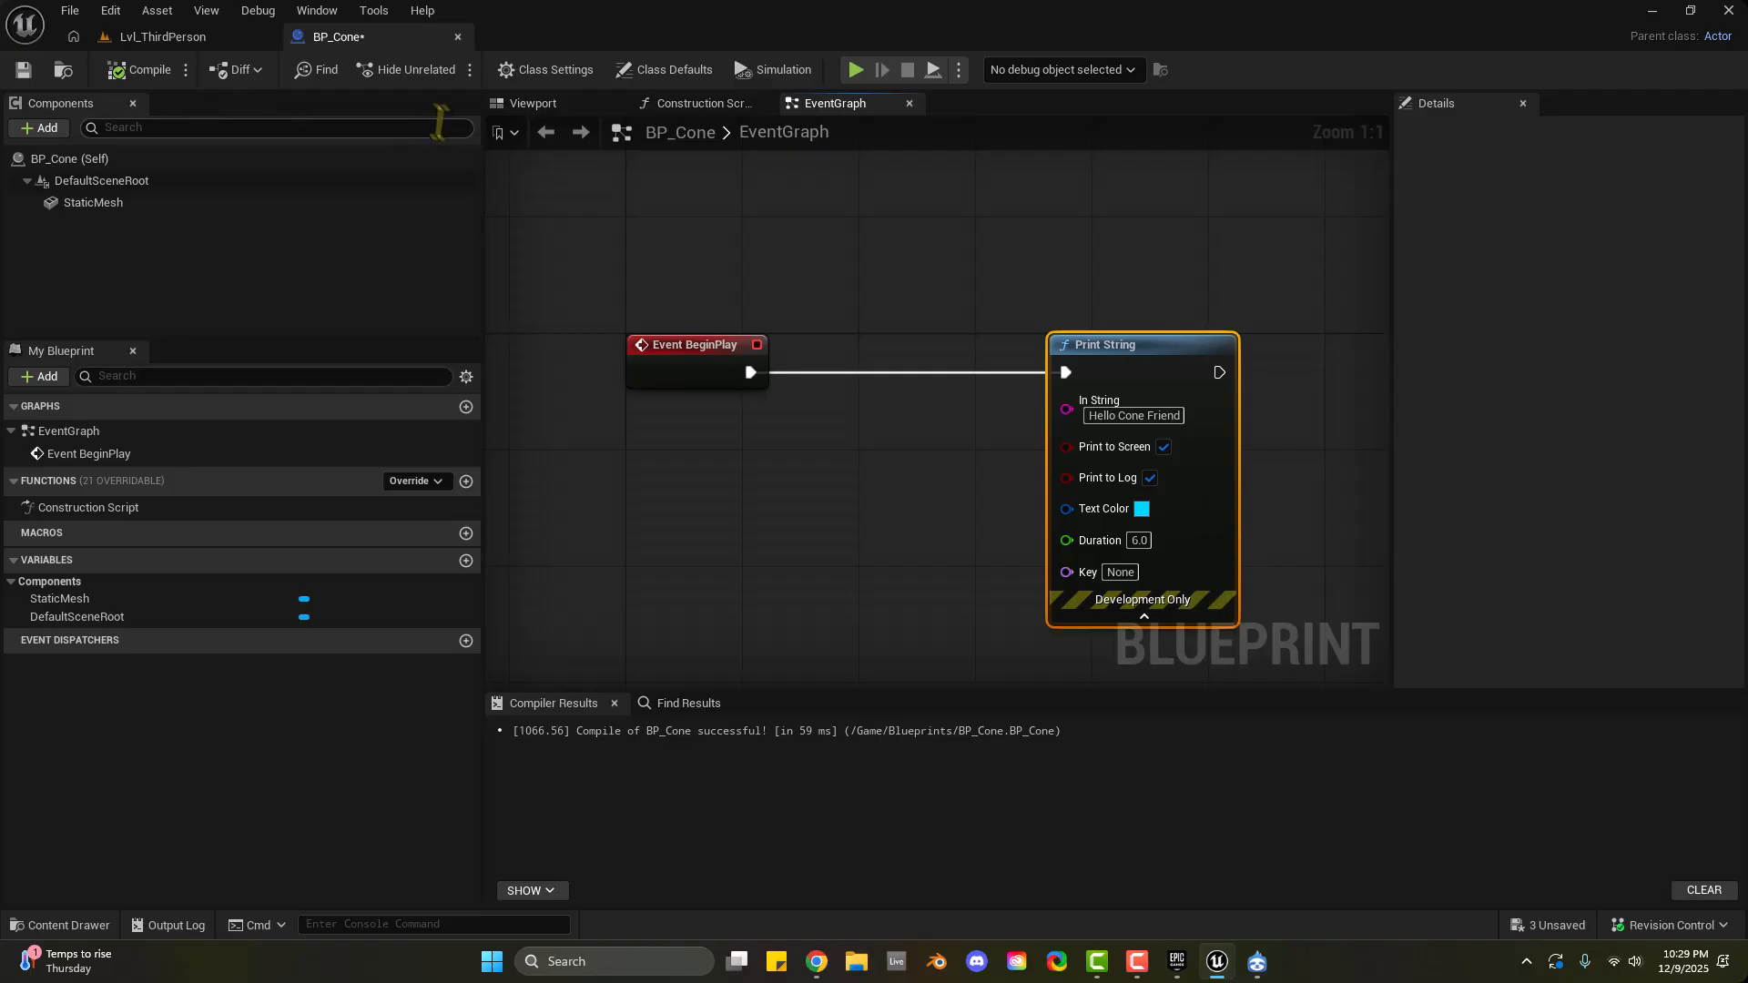
Play-test Lvl_ThirdPerson twice, moving the character around near the cone, sphere and cube and checking the on-screen Print String output at the start of play
{"action": "left_click", "coordinate": [173, 36]}
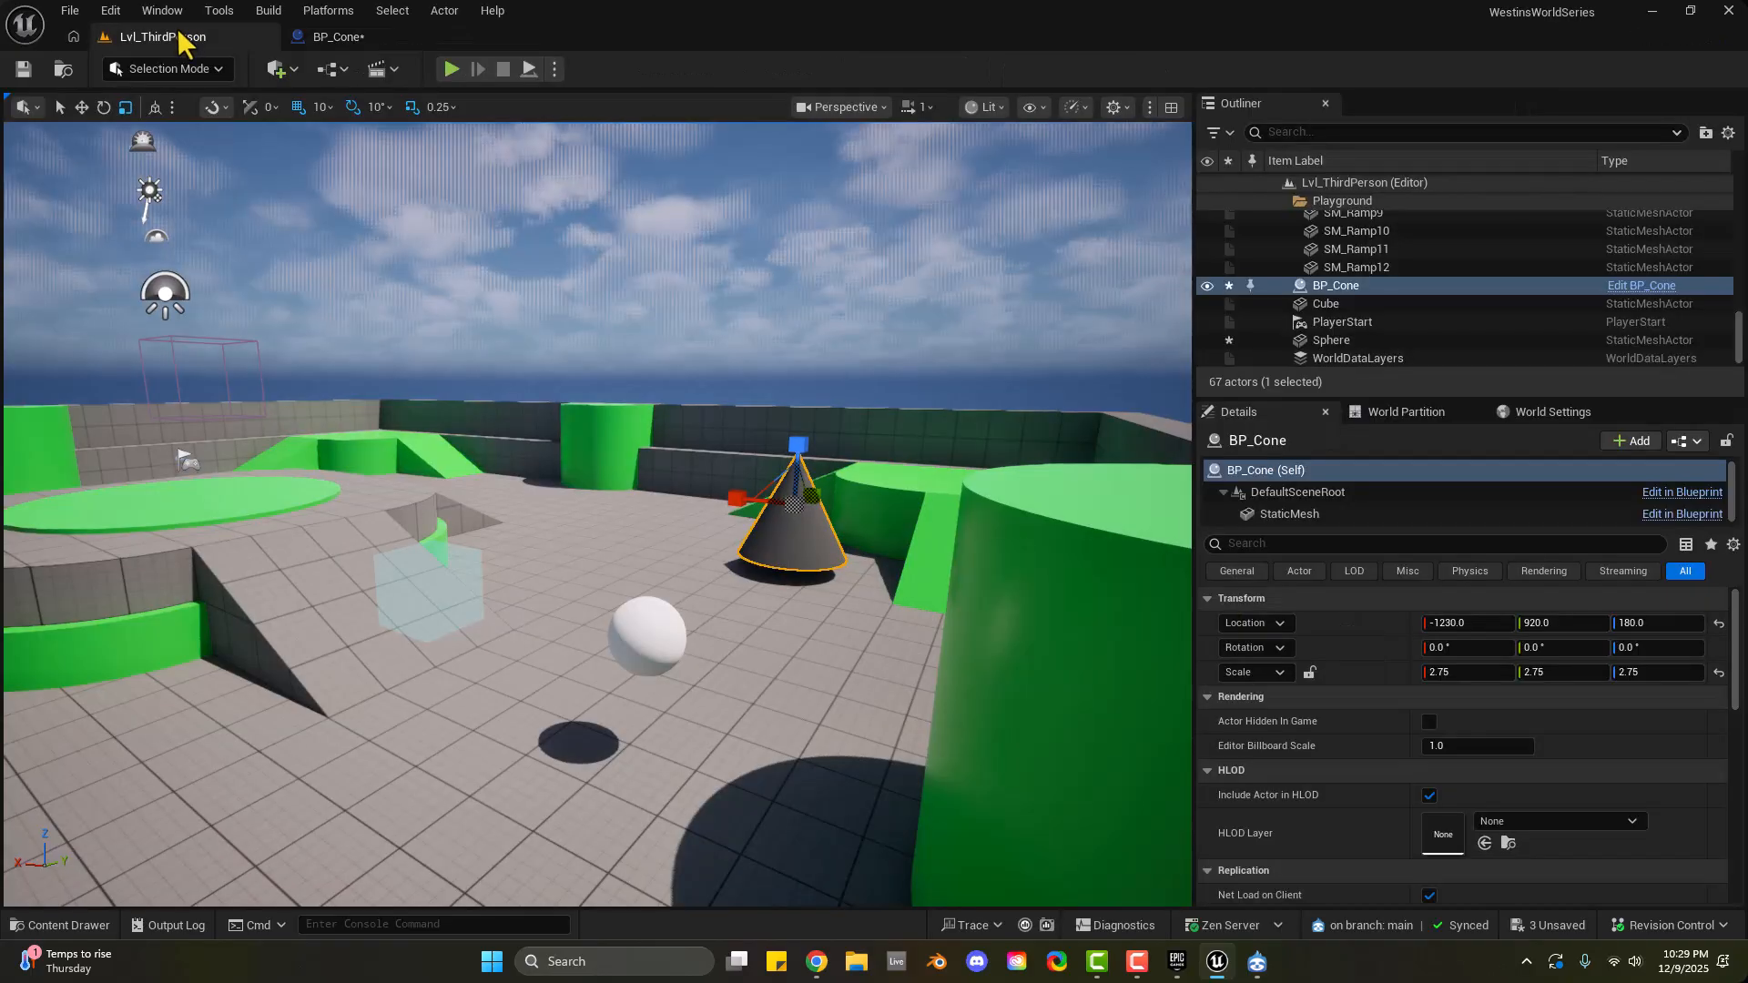
{"action": "left_click", "coordinate": [647, 649]}
{"action": "left_click", "coordinate": [781, 551]}
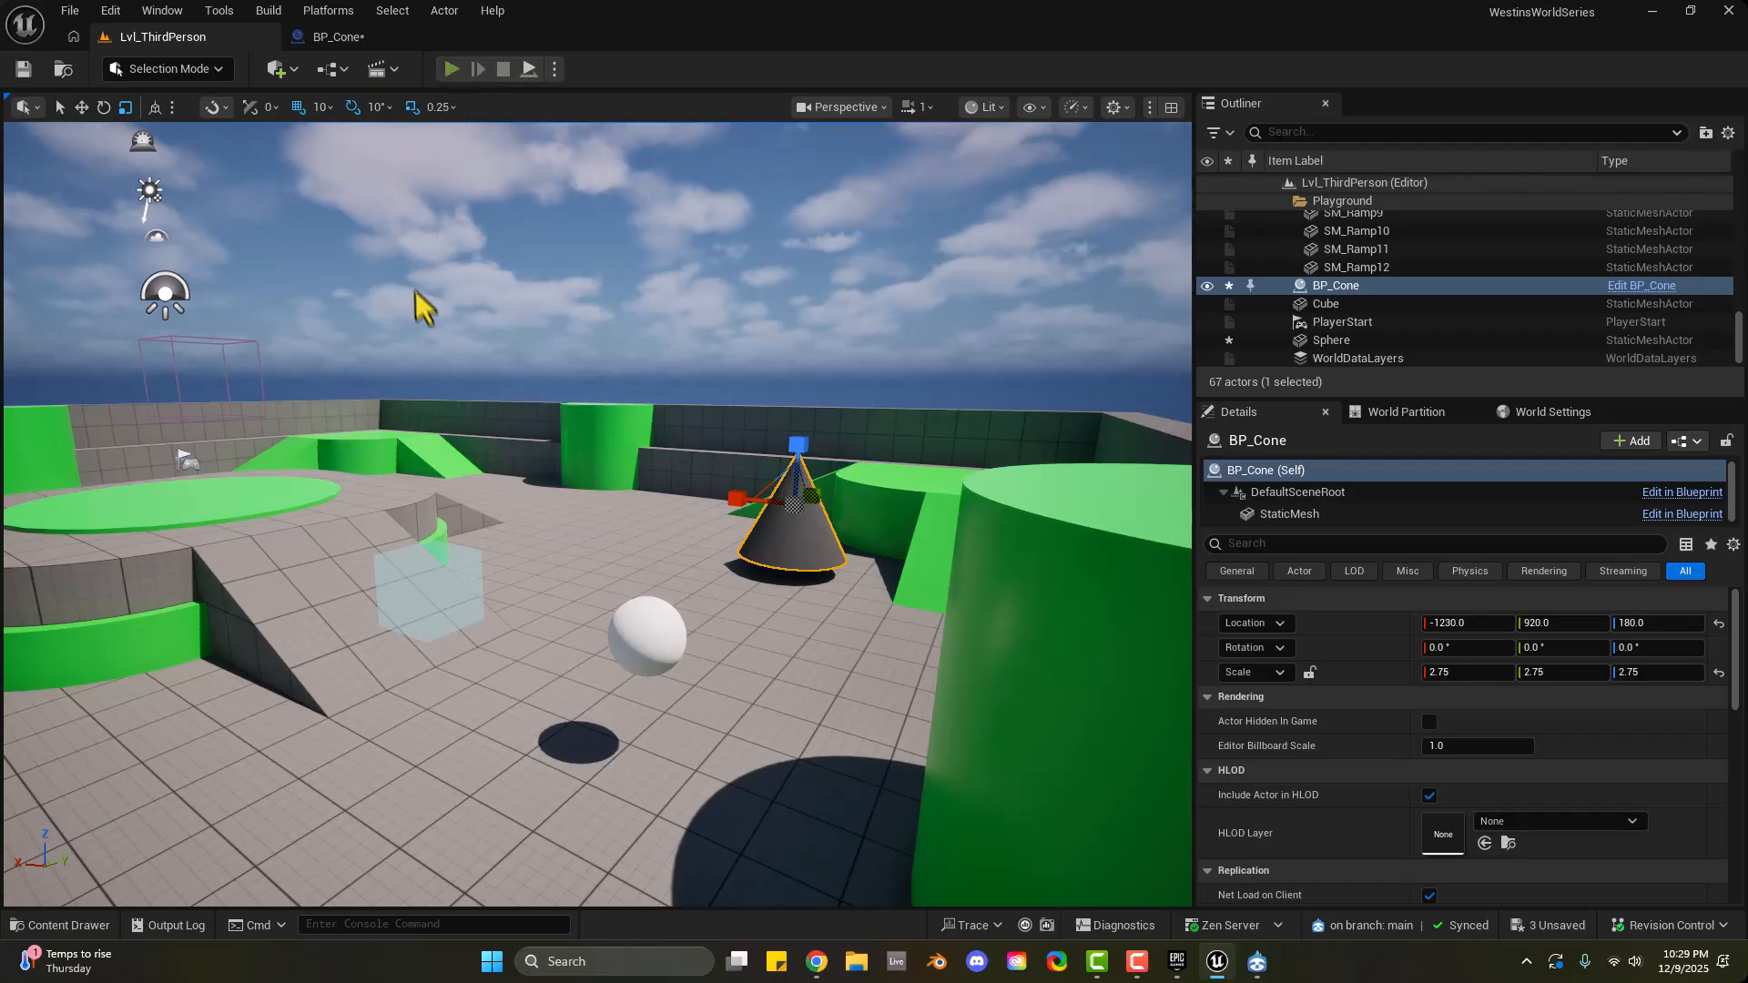
{"action": "key", "text": "alt+p"}
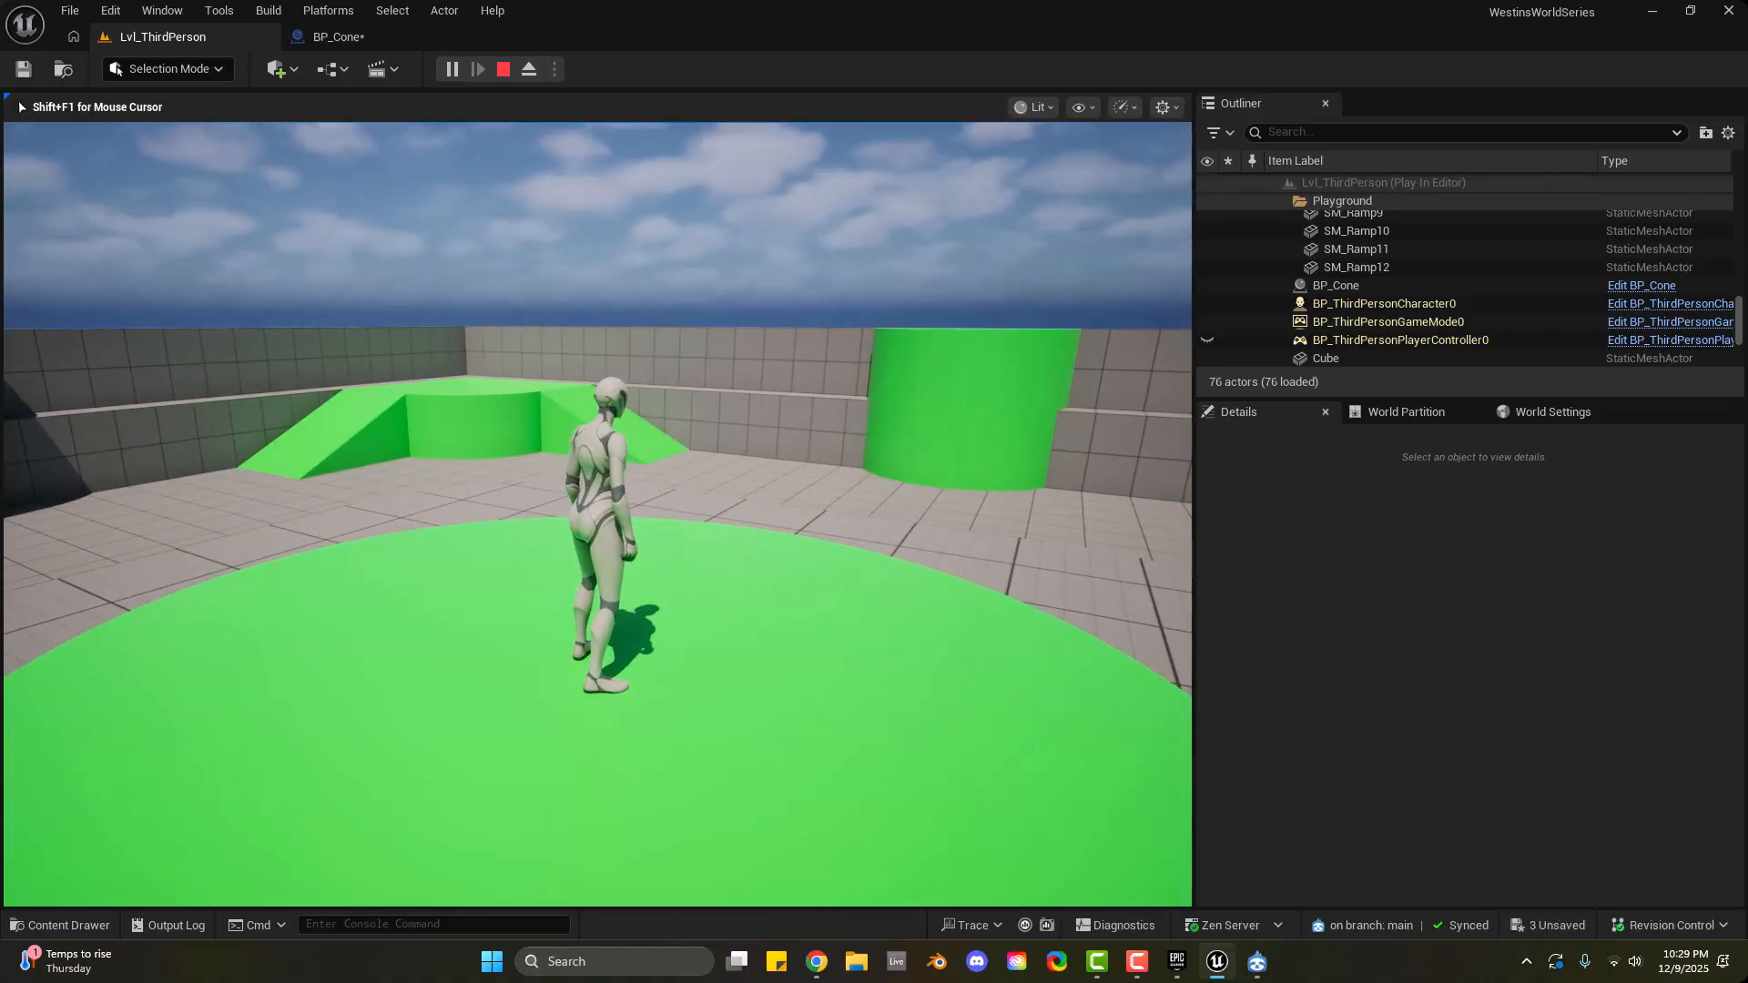
{"action": "key", "text": "w"}
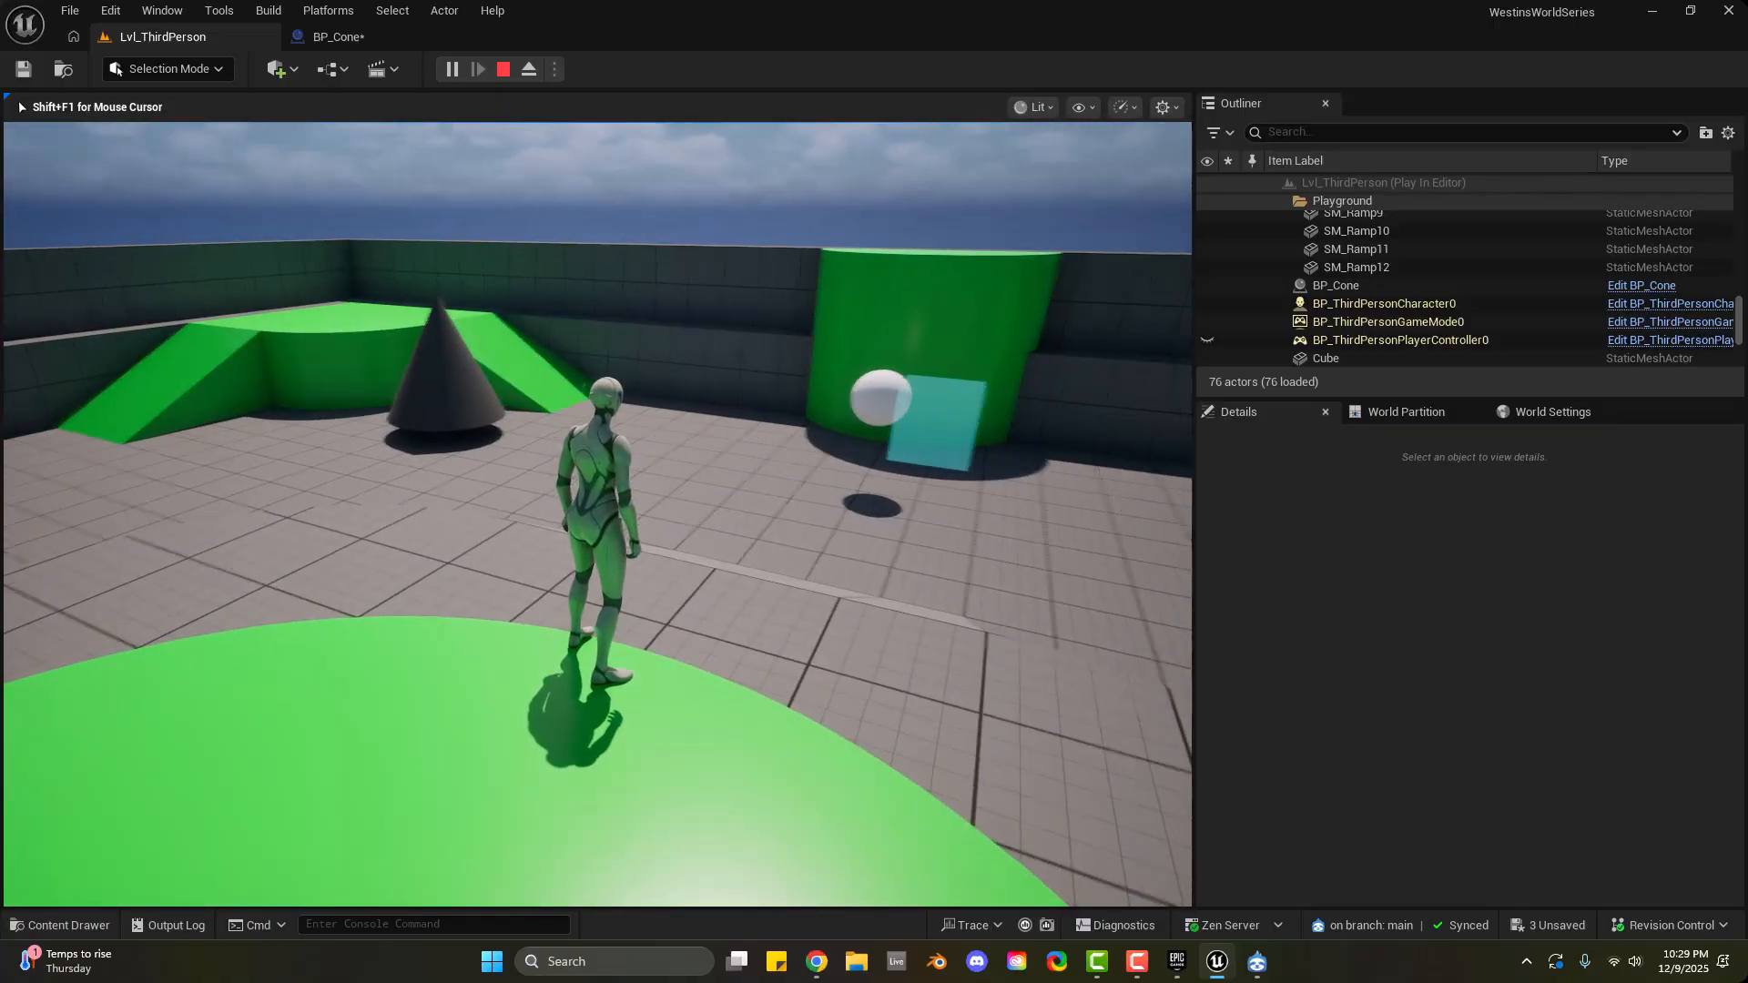
{"action": "key", "text": "a"}
{"action": "key", "text": "d"}
{"action": "key", "text": "a"}
{"action": "key", "text": "d"}
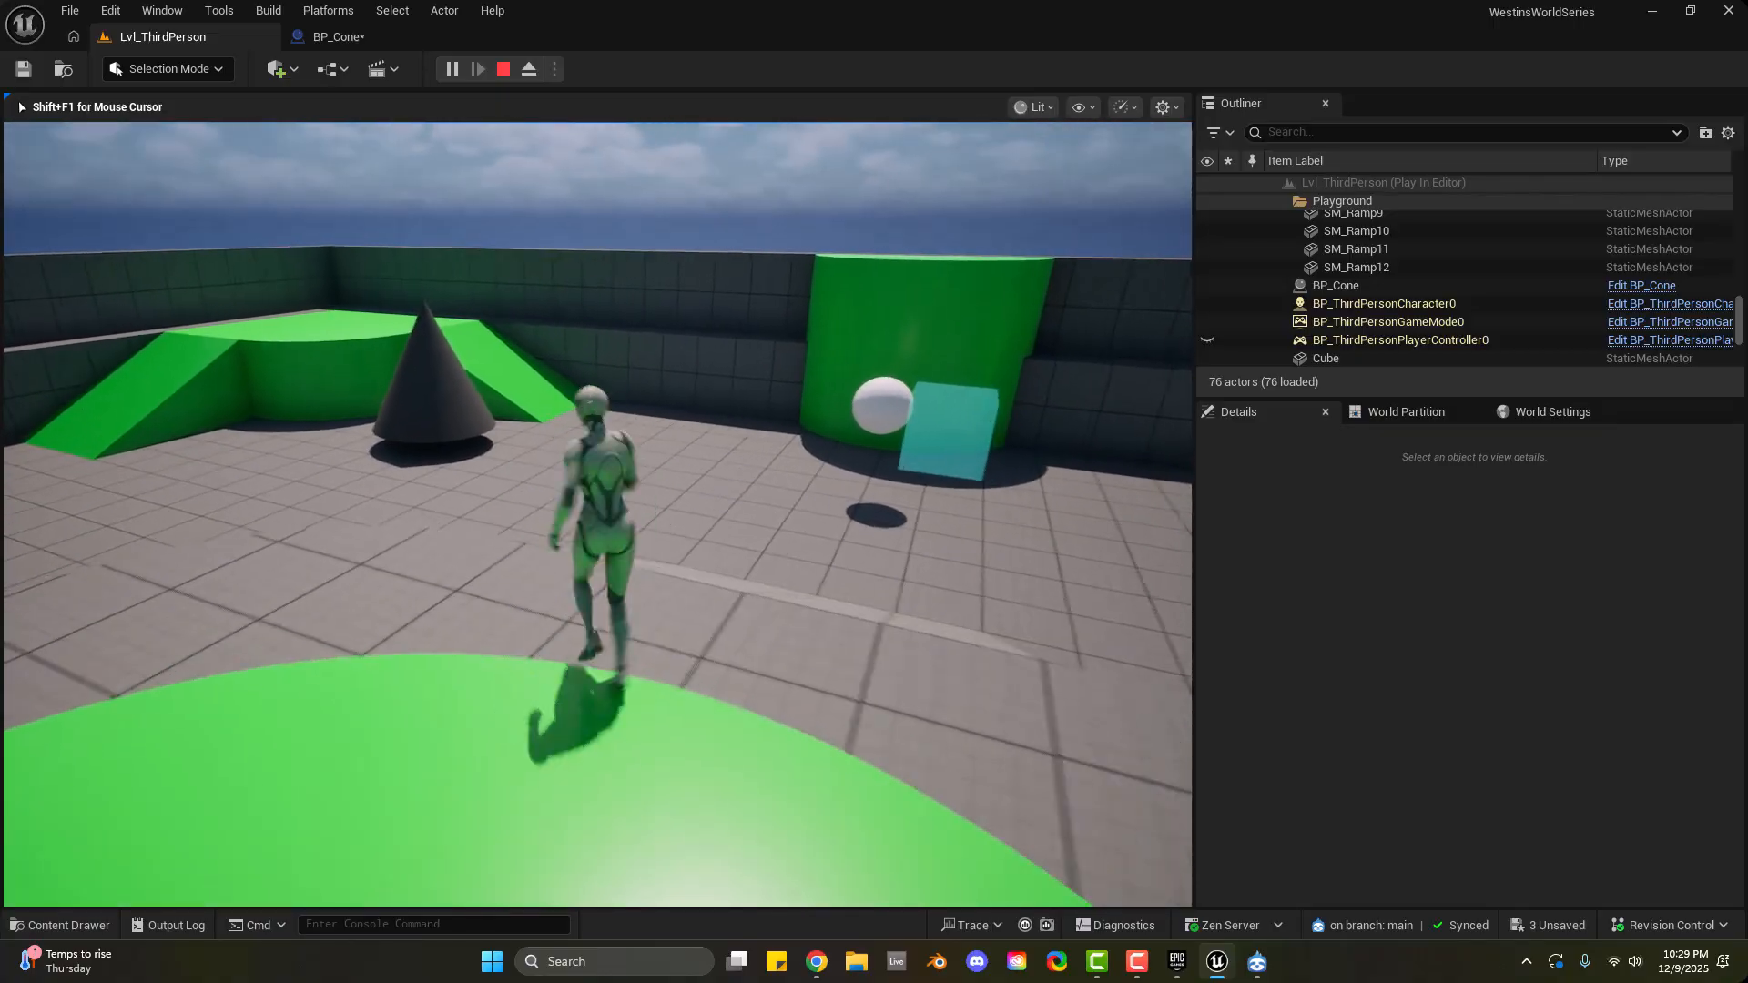
{"action": "key", "text": "a"}
{"action": "key", "text": "d"}
{"action": "key", "text": "a"}
{"action": "key", "text": "d"}
{"action": "key", "text": "w"}
{"action": "key", "text": "a"}
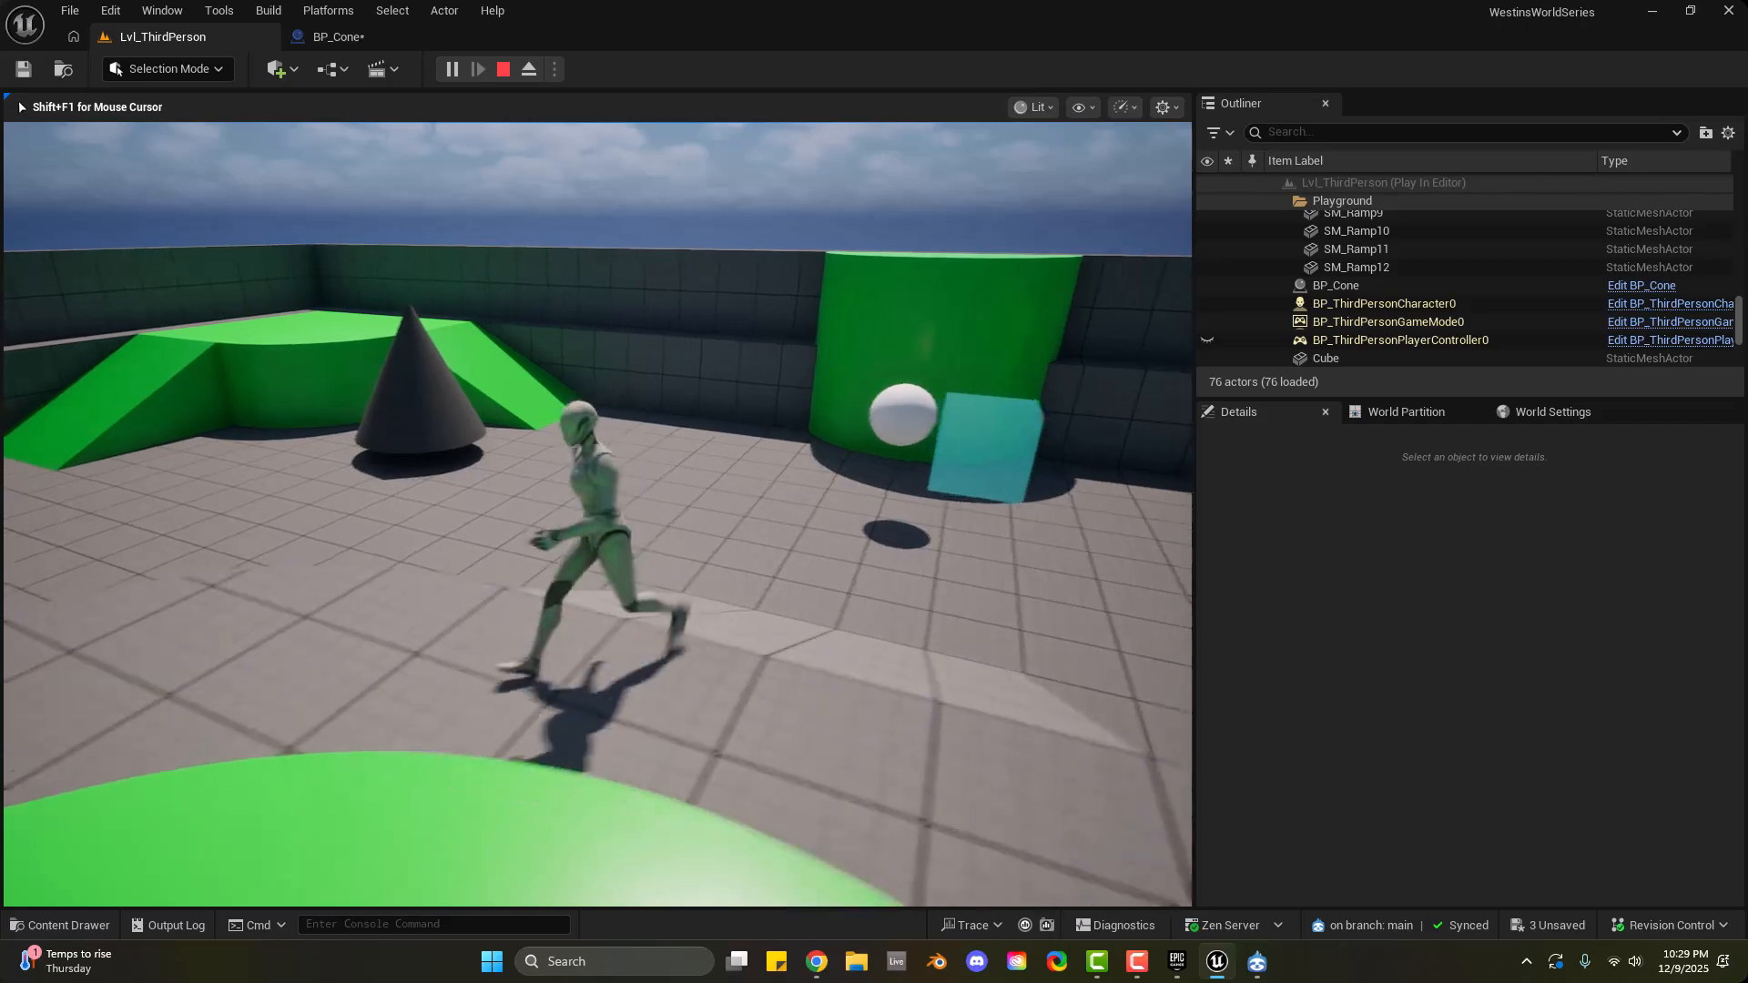
{"action": "key", "text": "s"}
{"action": "key", "text": "d"}
{"action": "key", "text": "w"}
{"action": "key", "text": "a"}
{"action": "key", "text": "s"}
{"action": "key", "text": "d"}
{"action": "key", "text": "w"}
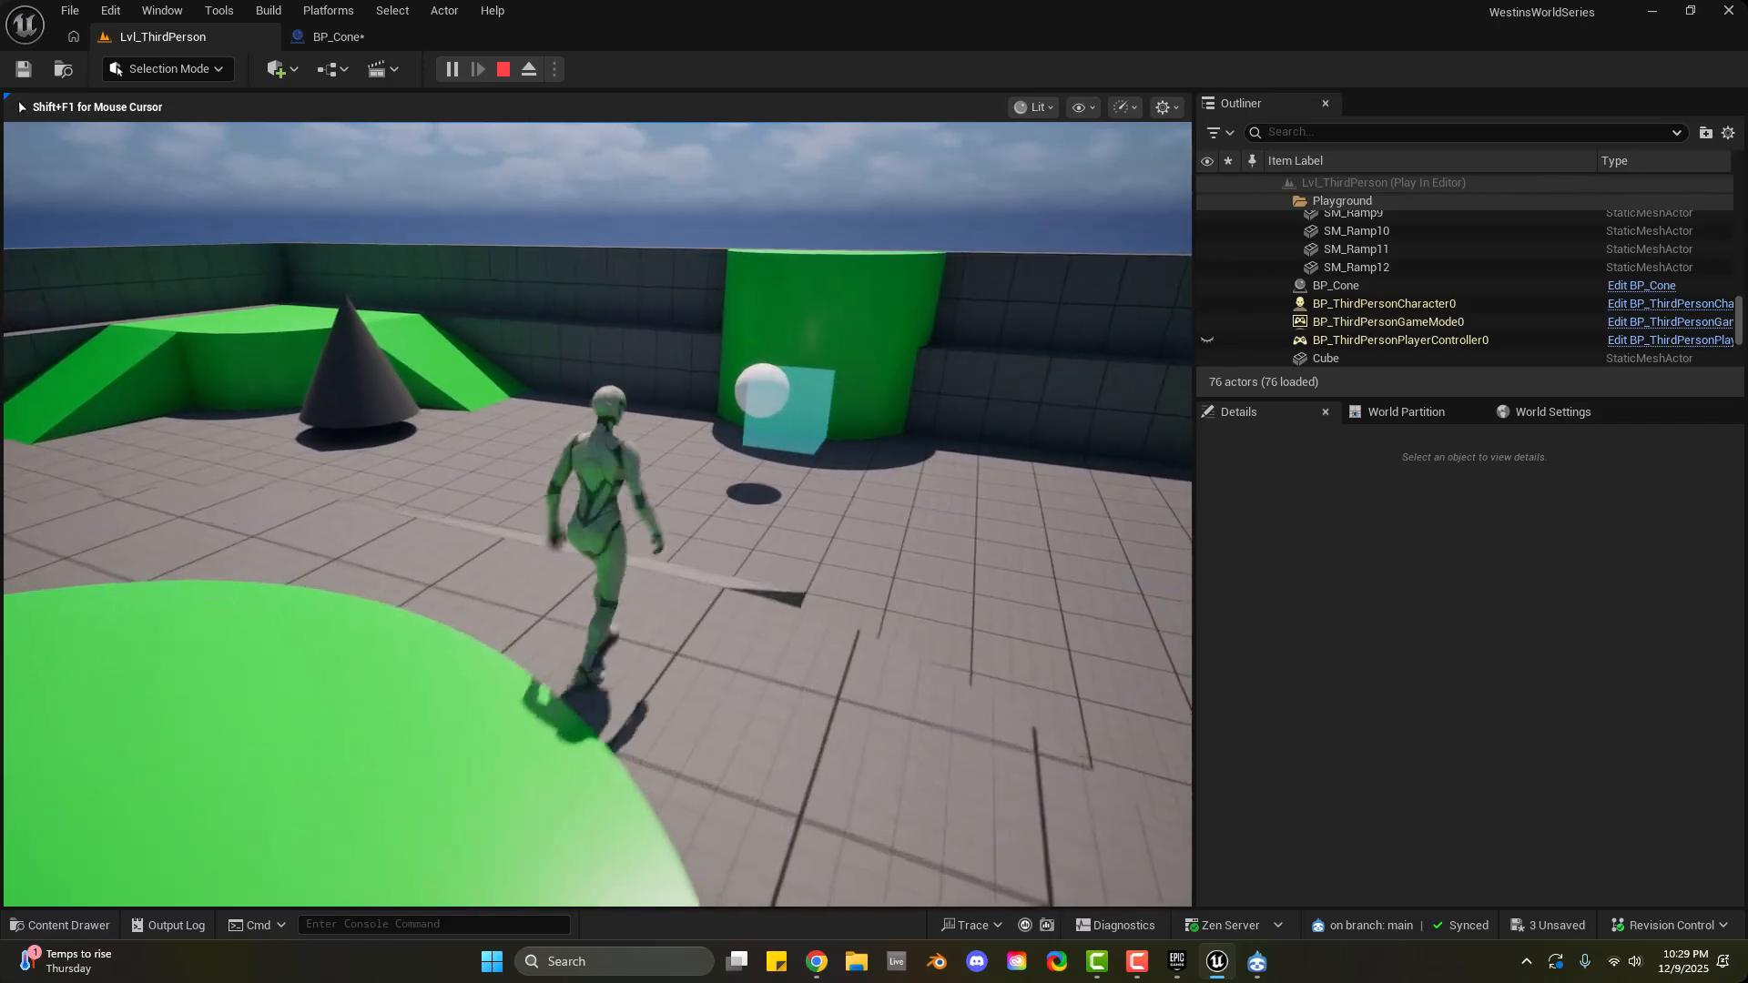
{"action": "key", "text": "space"}
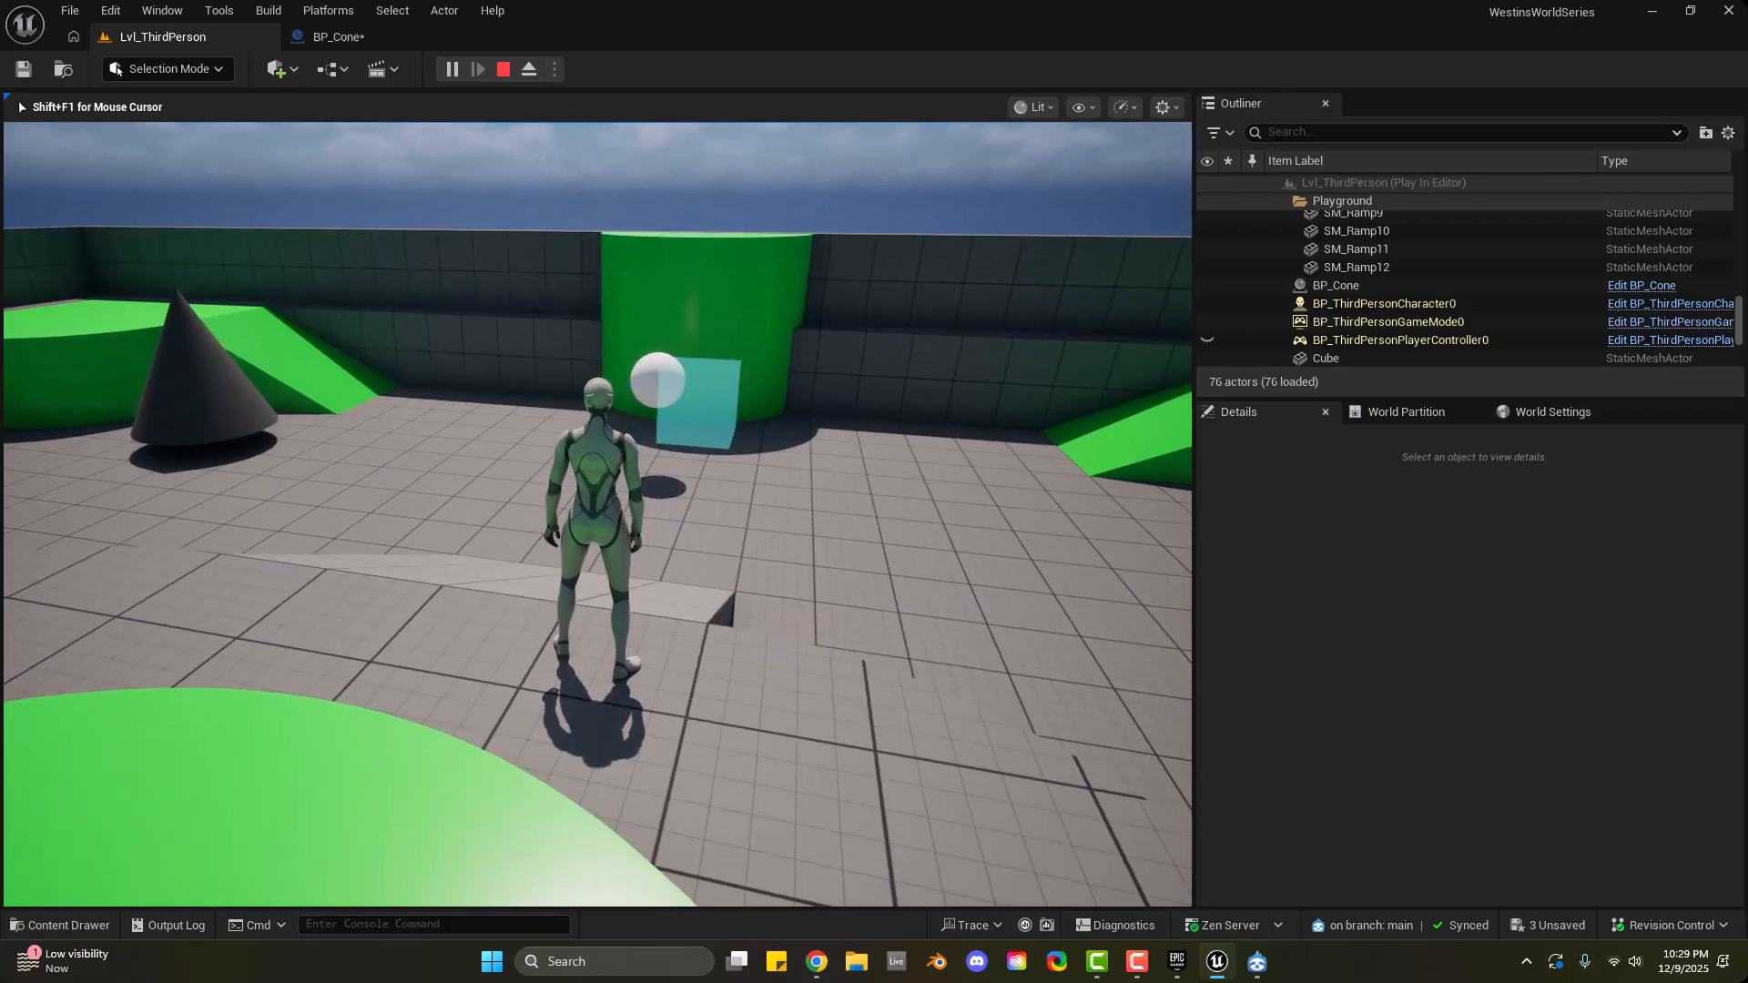
{"action": "key", "text": "Escape"}
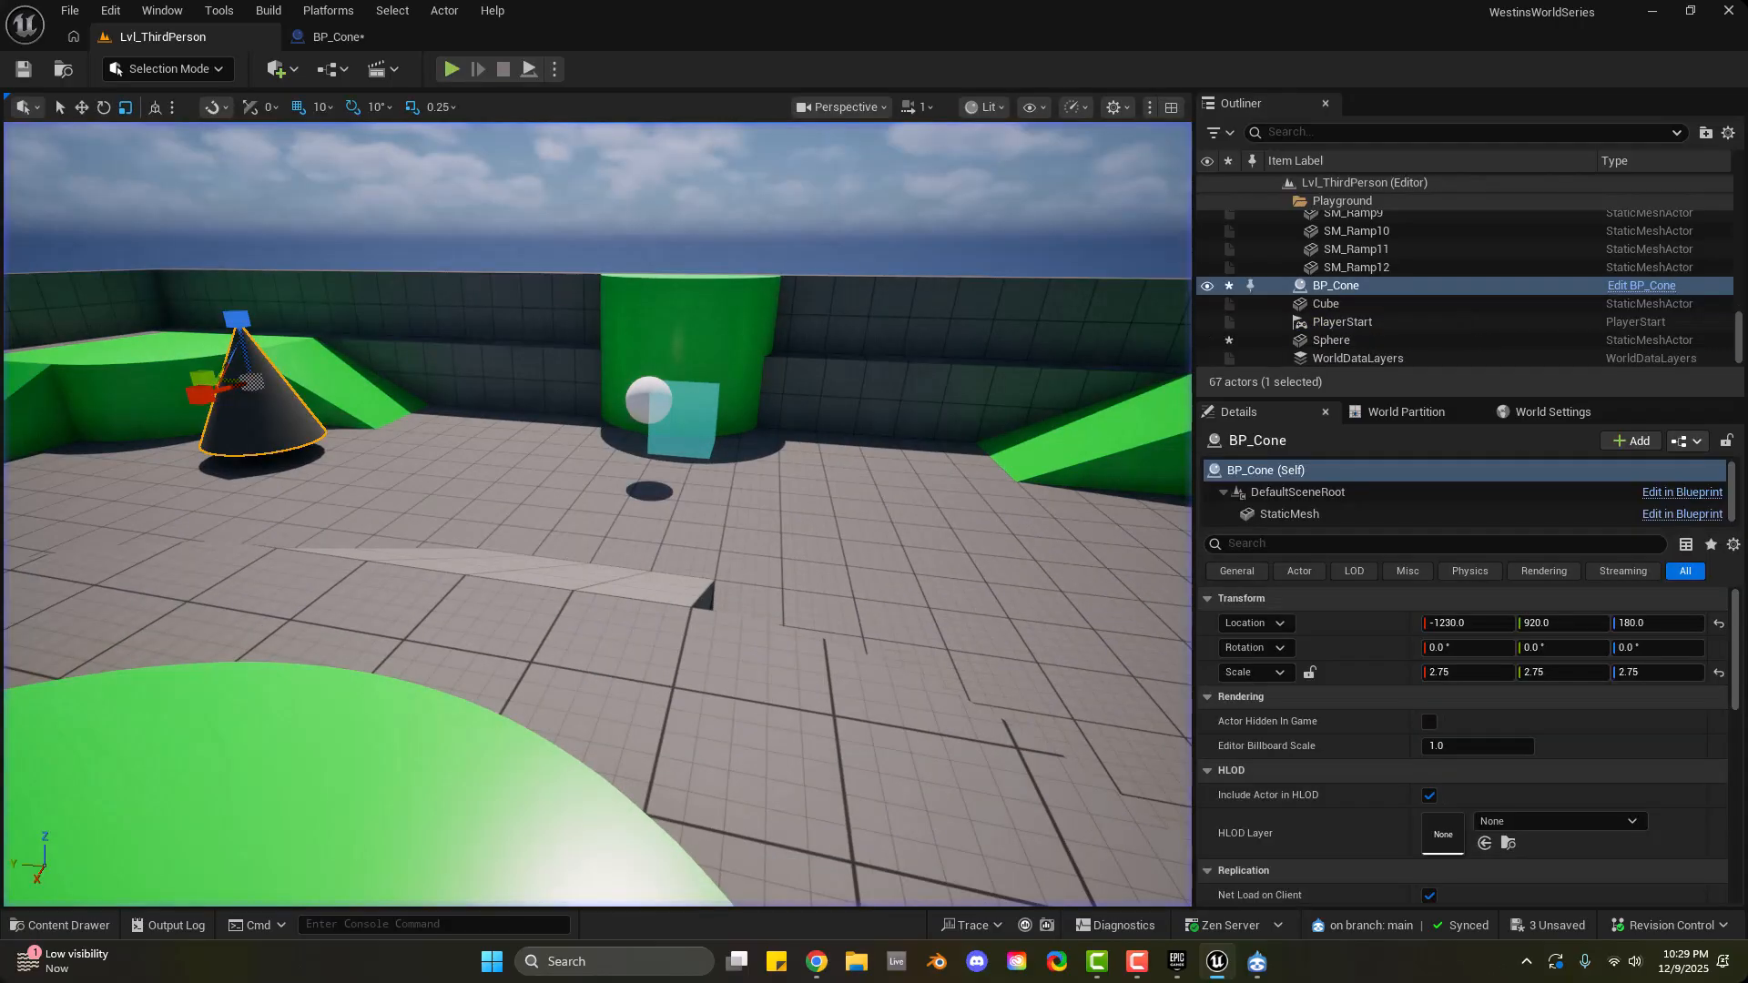
{"action": "left_click", "coordinate": [452, 70]}
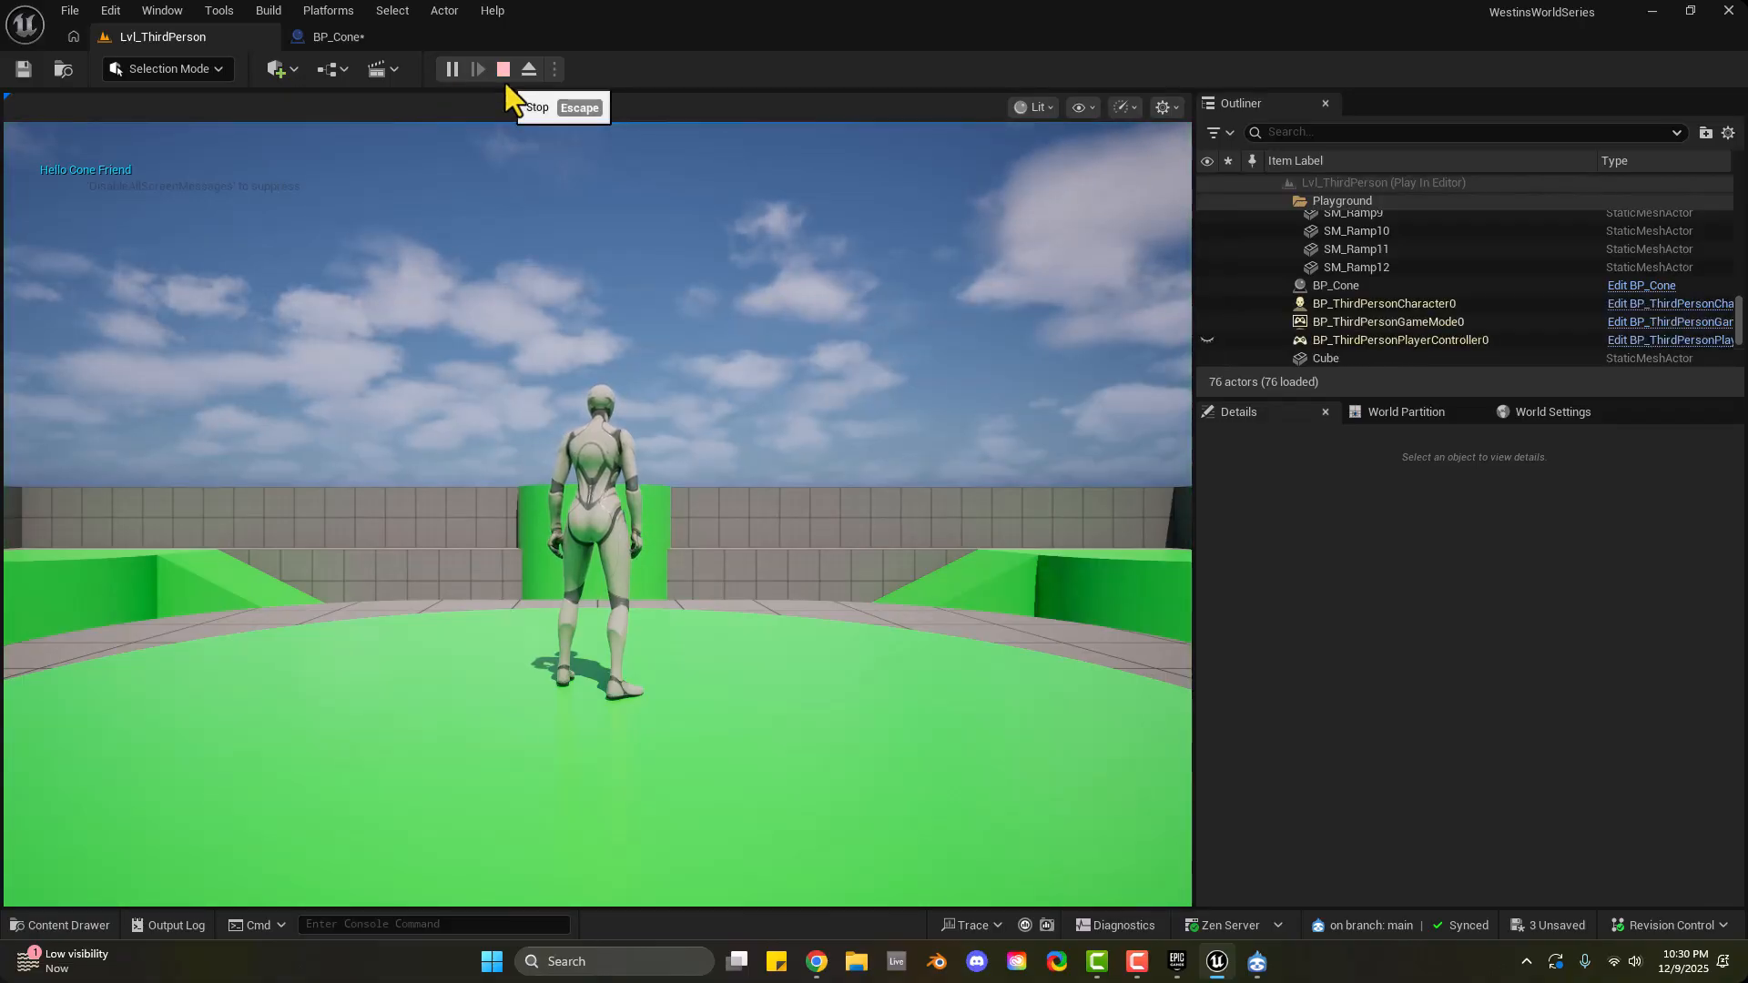
{"action": "left_click", "coordinate": [504, 79]}
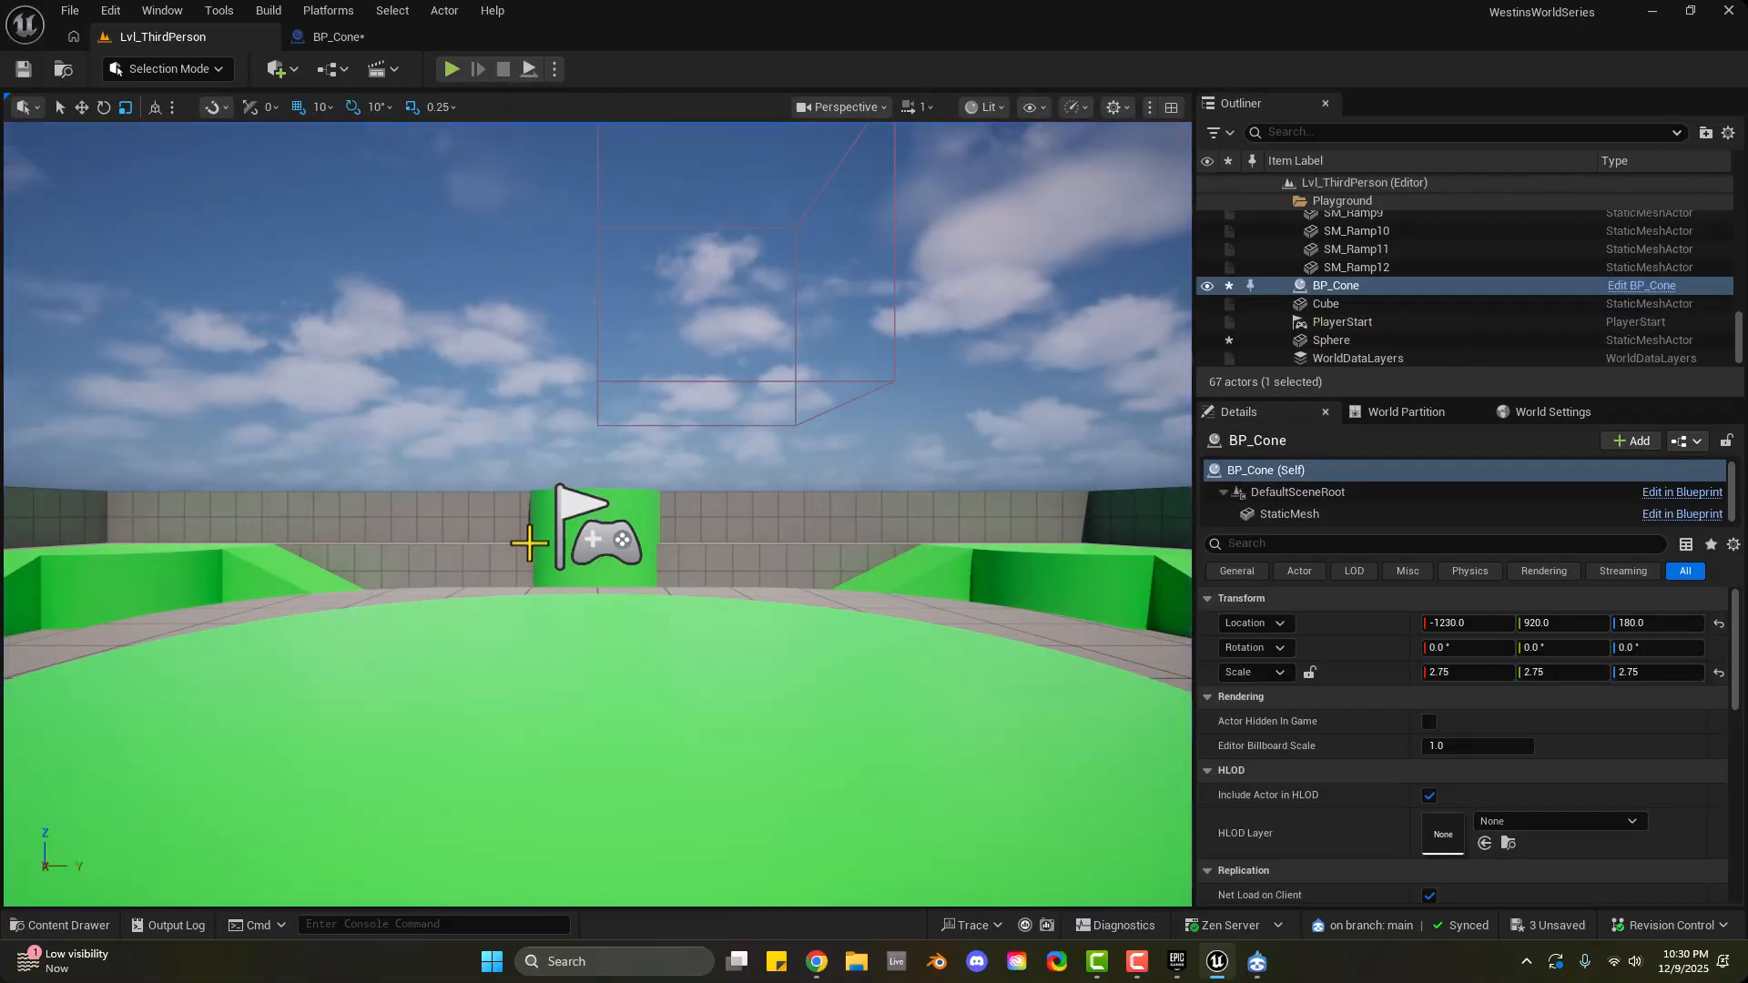
Show the Blueprints folder in the Content Drawer and arrange the Unreal Editor and Diversion windows side by side
{"action": "key", "text": "ctrl+space"}
{"action": "left_click", "coordinate": [574, 816]}
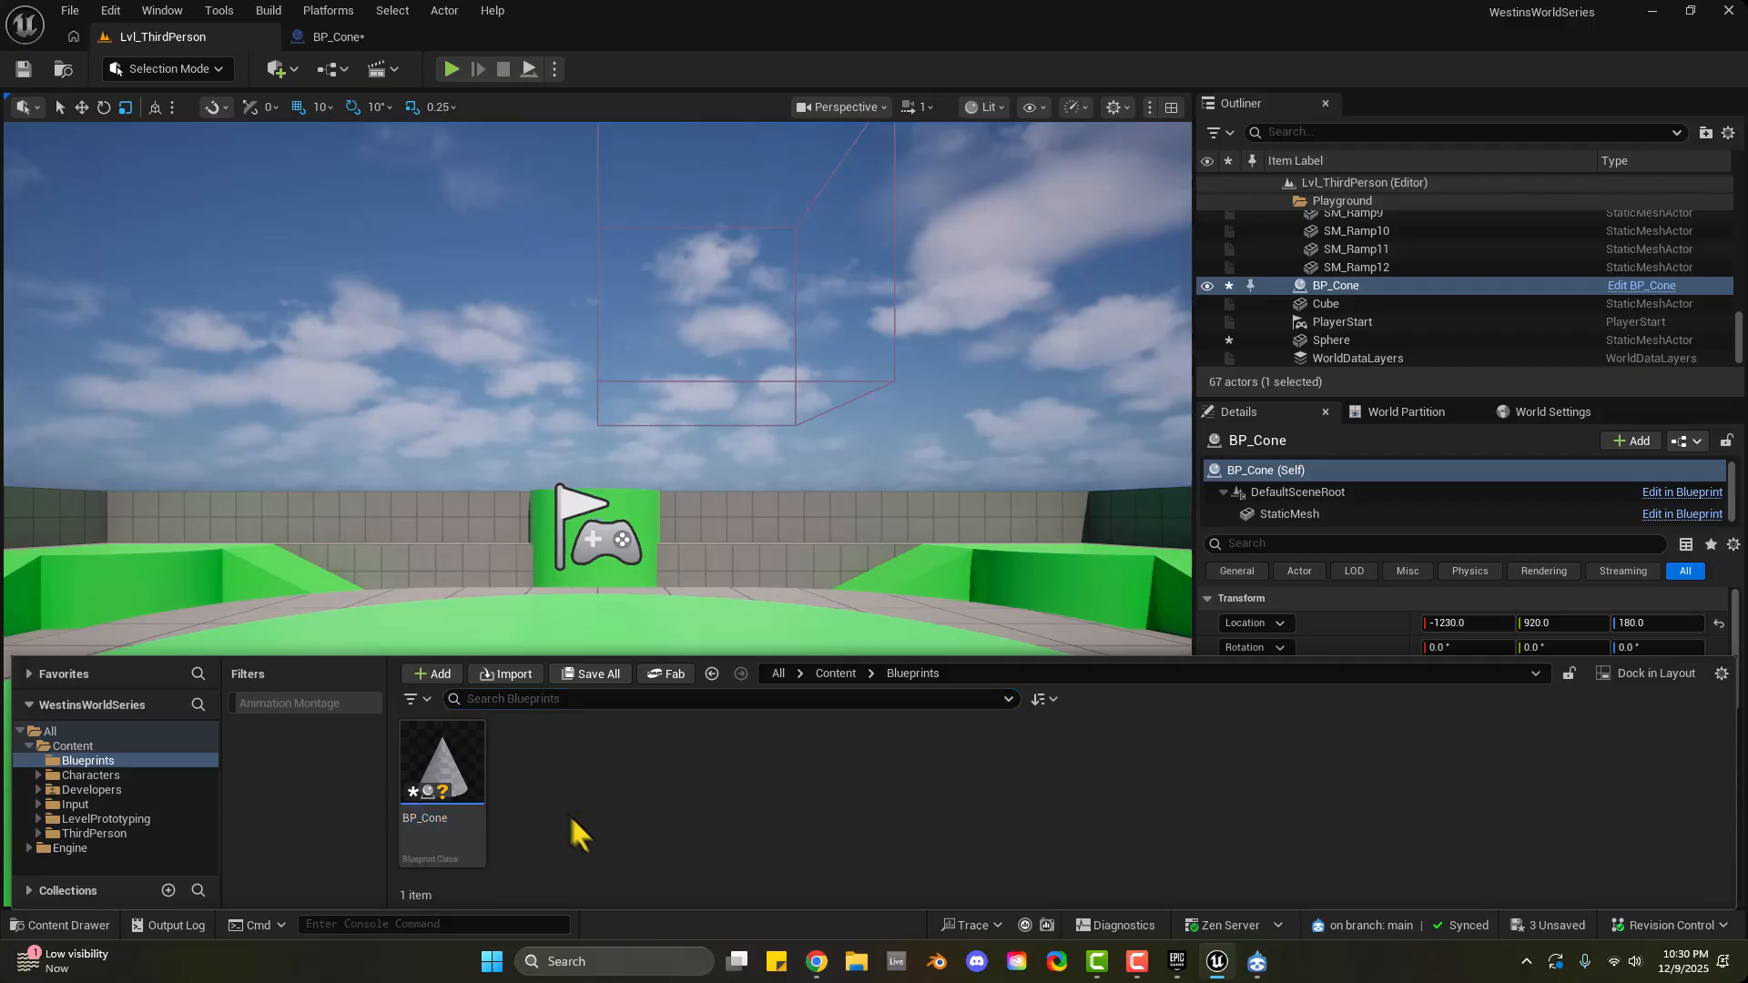
{"action": "double_click", "coordinate": [583, 38]}
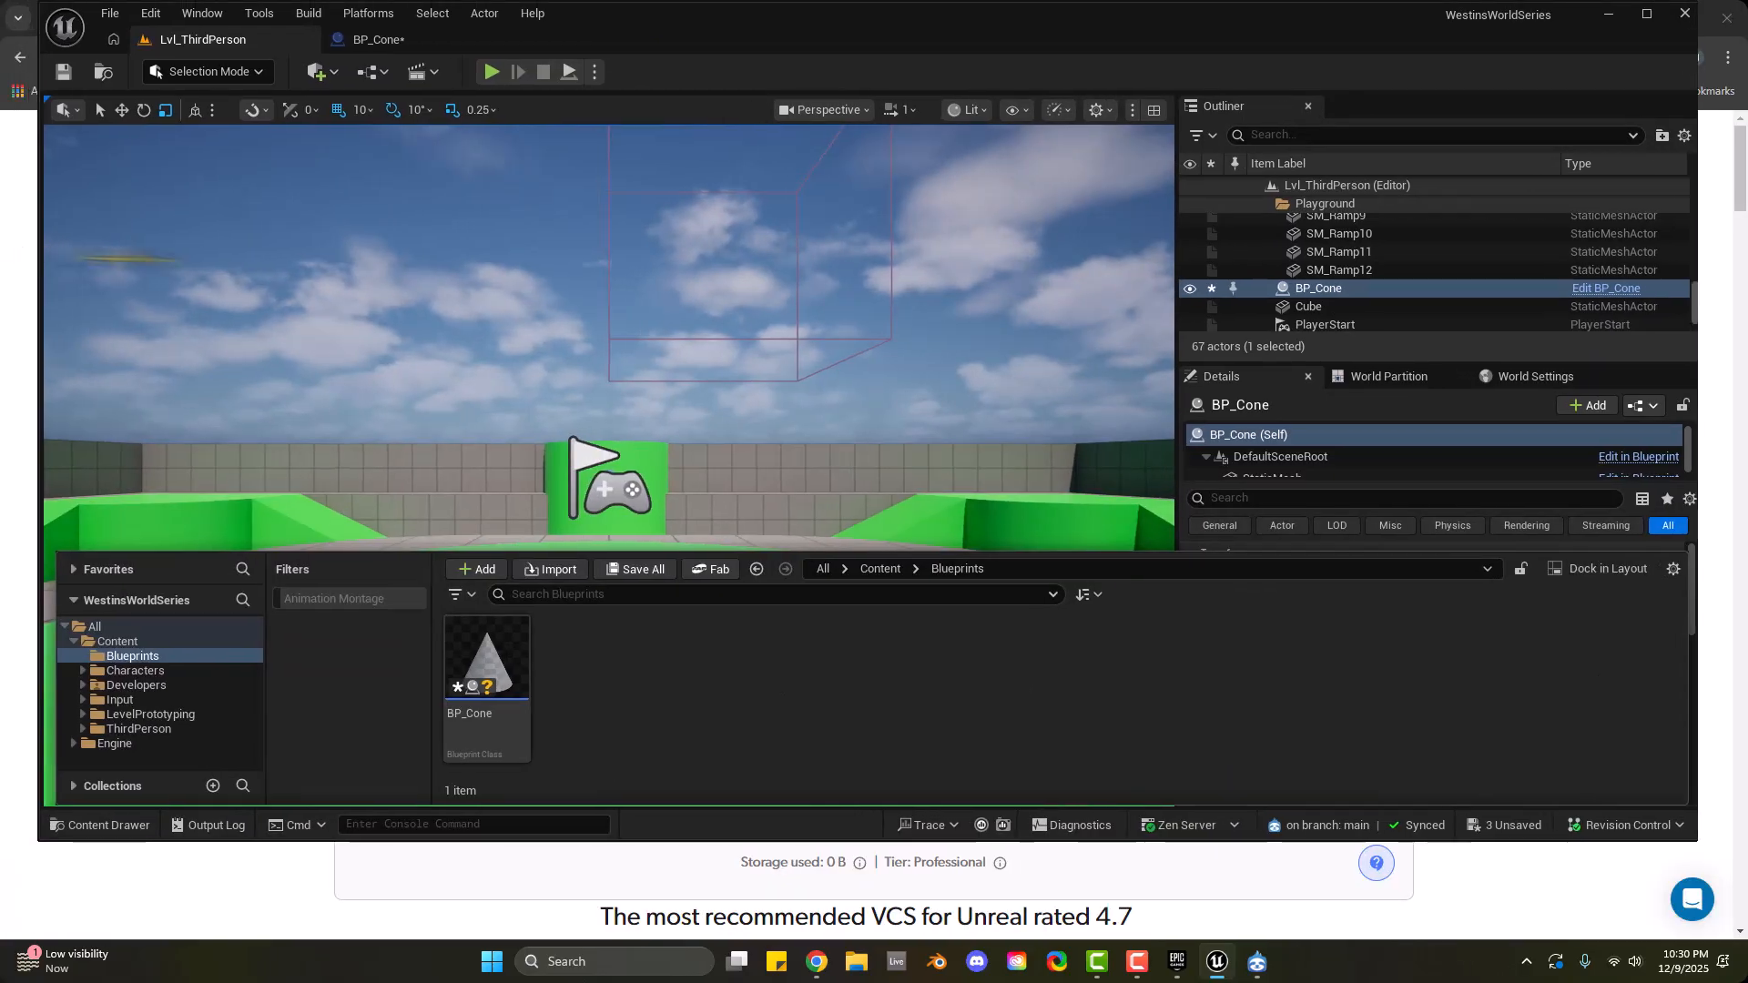
{"action": "left_click_drag", "start_coordinate": [38, 258], "coordinate": [481, 260]}
{"action": "left_click_drag", "start_coordinate": [394, 54], "coordinate": [68, 38]}
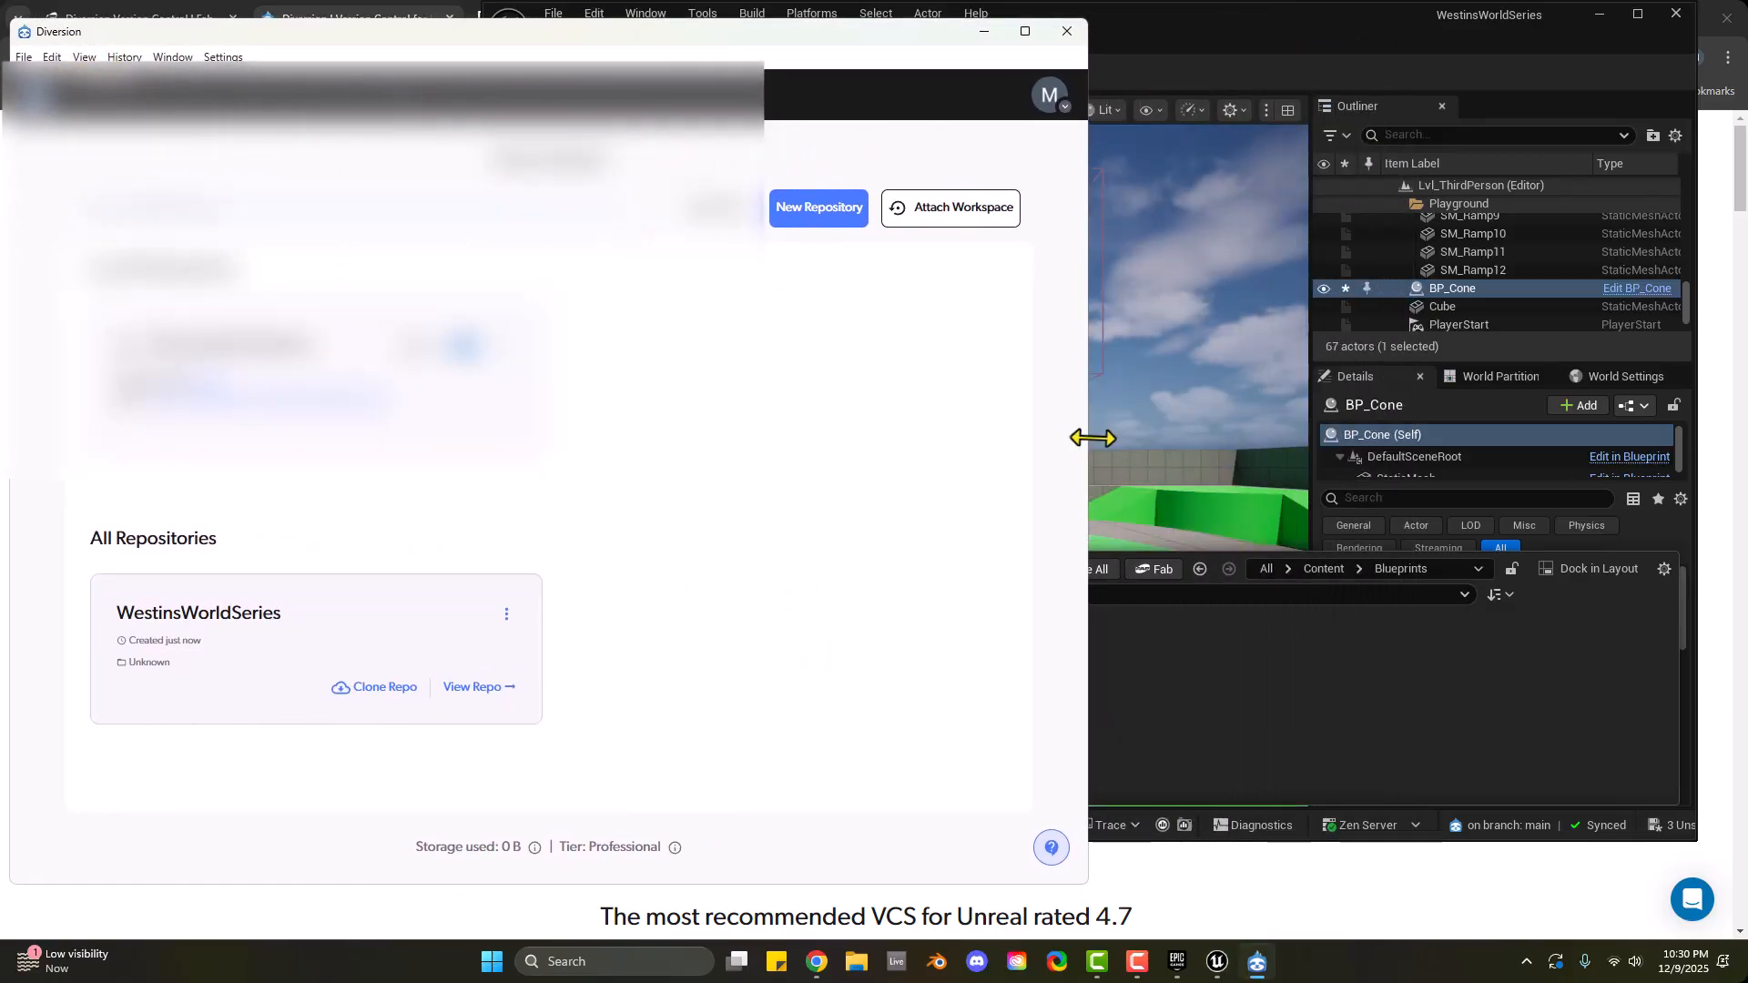
{"action": "left_click_drag", "start_coordinate": [1090, 438], "coordinate": [768, 431]}
{"action": "left_click_drag", "start_coordinate": [1301, 20], "coordinate": [1363, 18]}
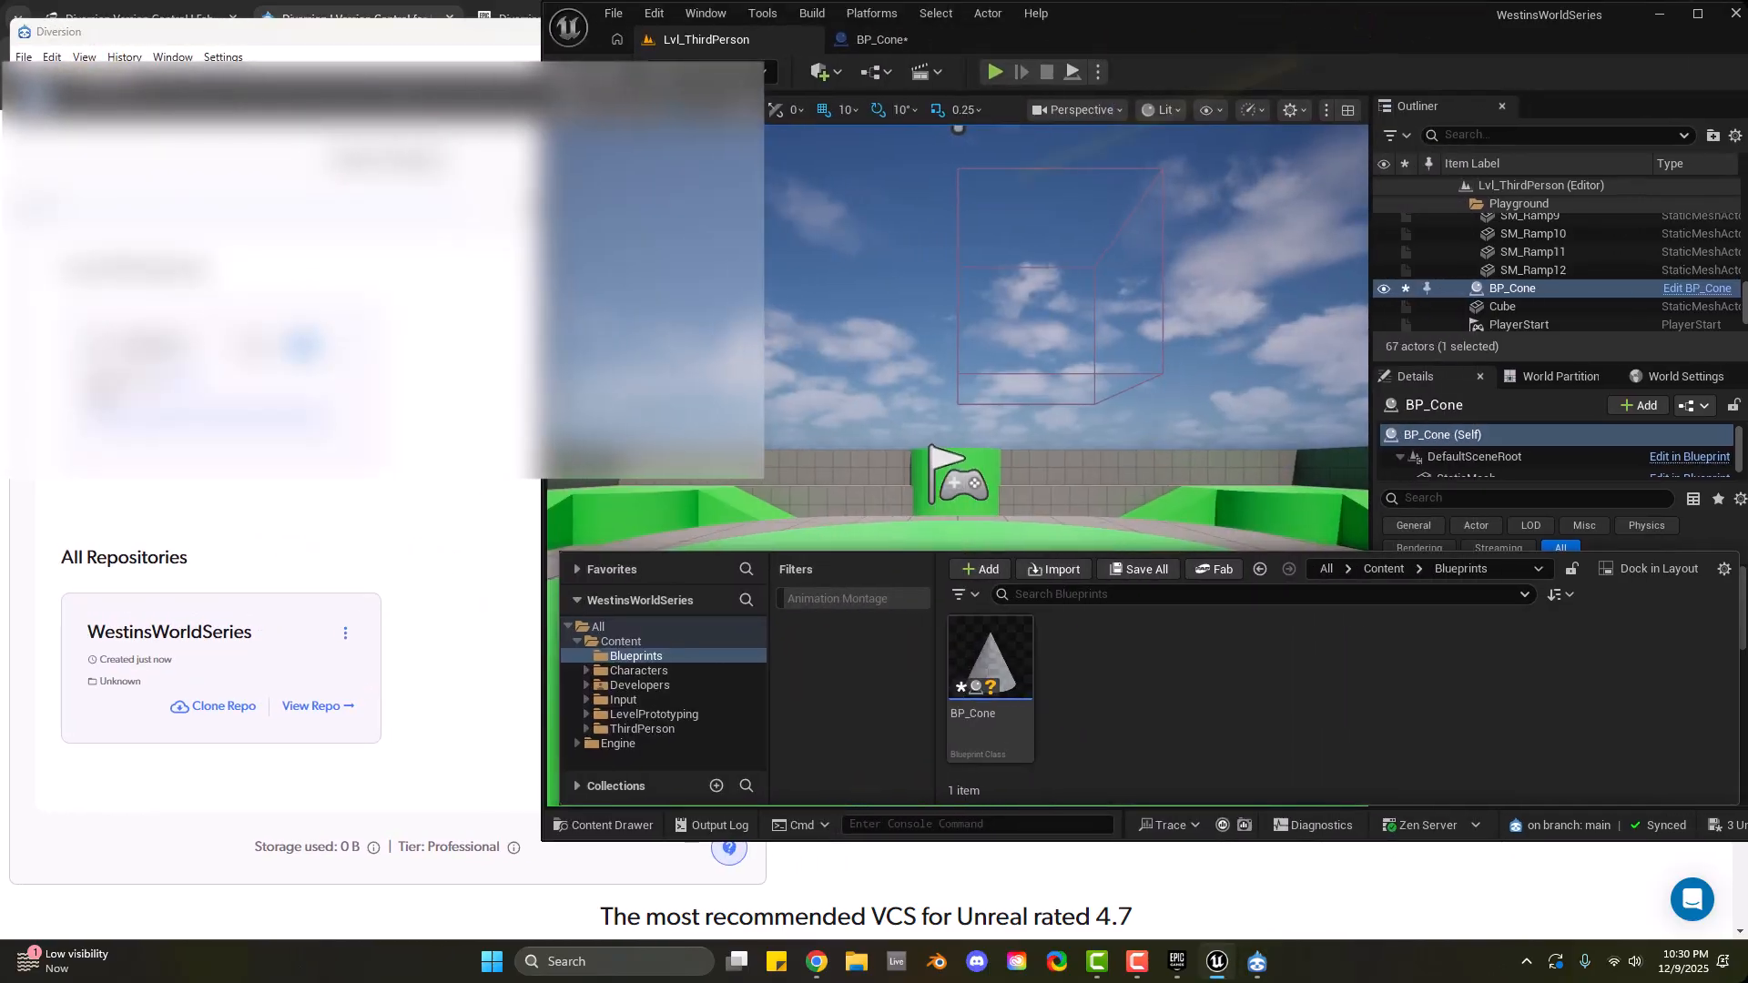
{"action": "left_click_drag", "start_coordinate": [544, 384], "coordinate": [761, 386]}
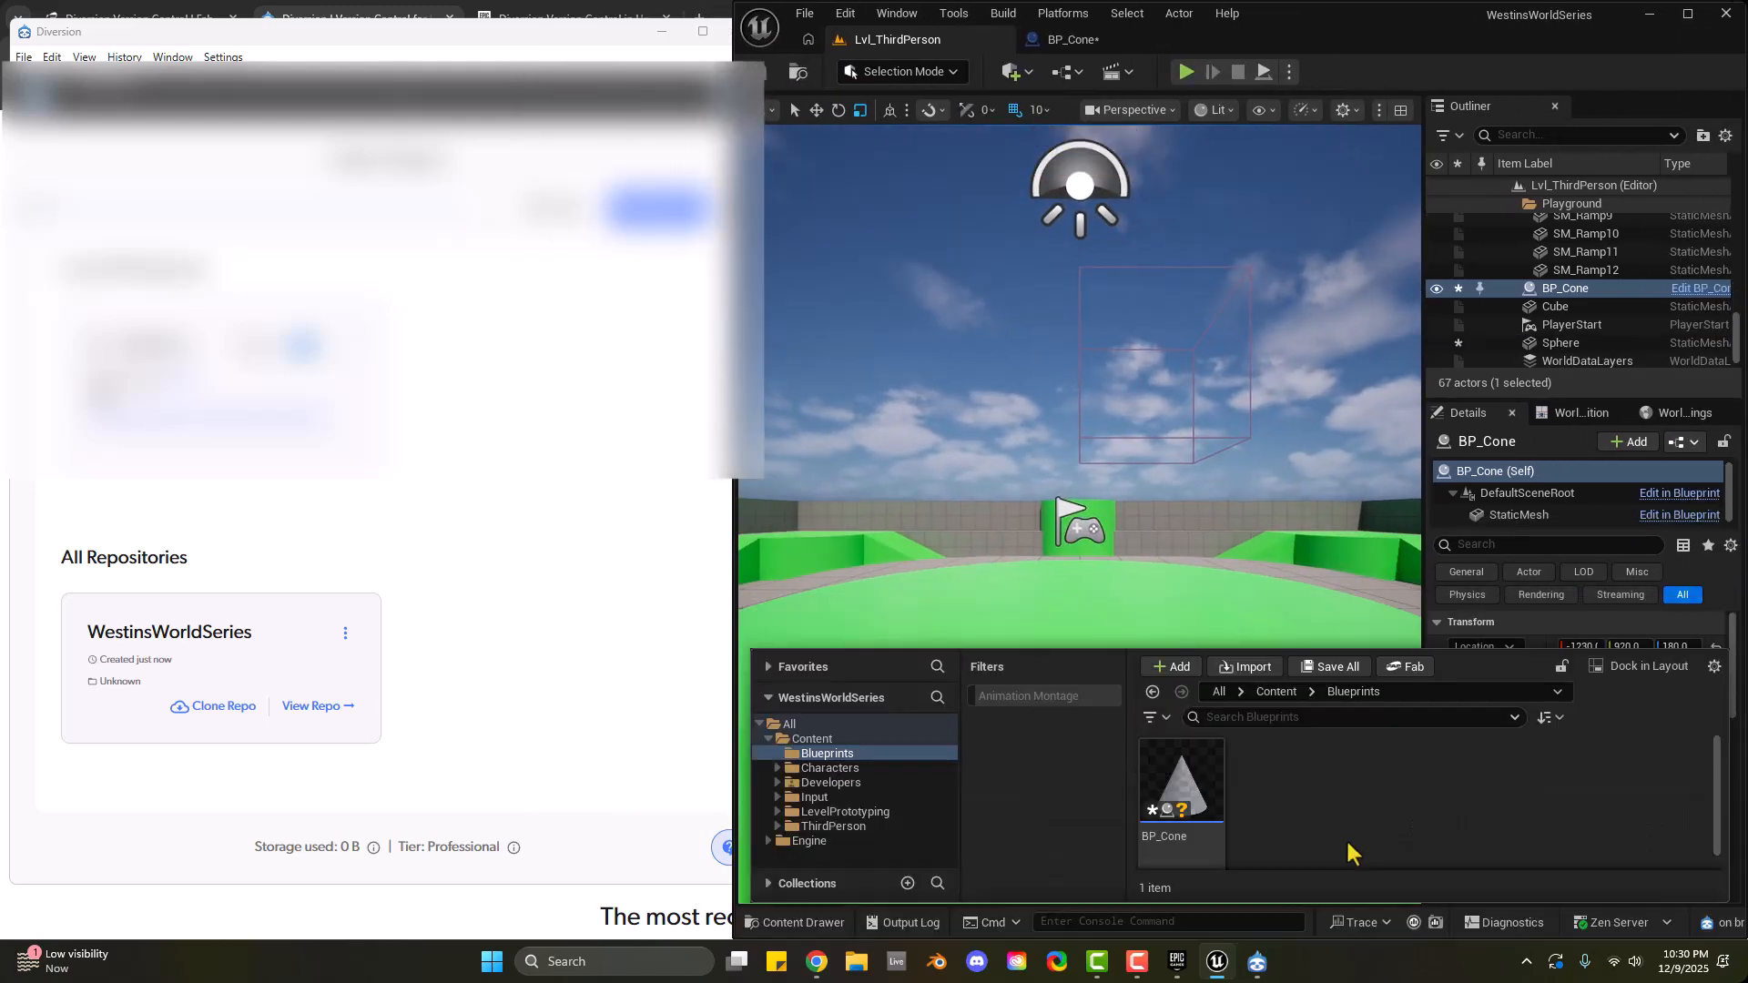
{"action": "mouse_move", "coordinate": [1351, 38]}
{"action": "left_mouse_down"}
{"action": "mouse_move", "coordinate": [1331, 38]}
{"action": "mouse_move", "coordinate": [1351, 38]}
{"action": "left_mouse_up"}
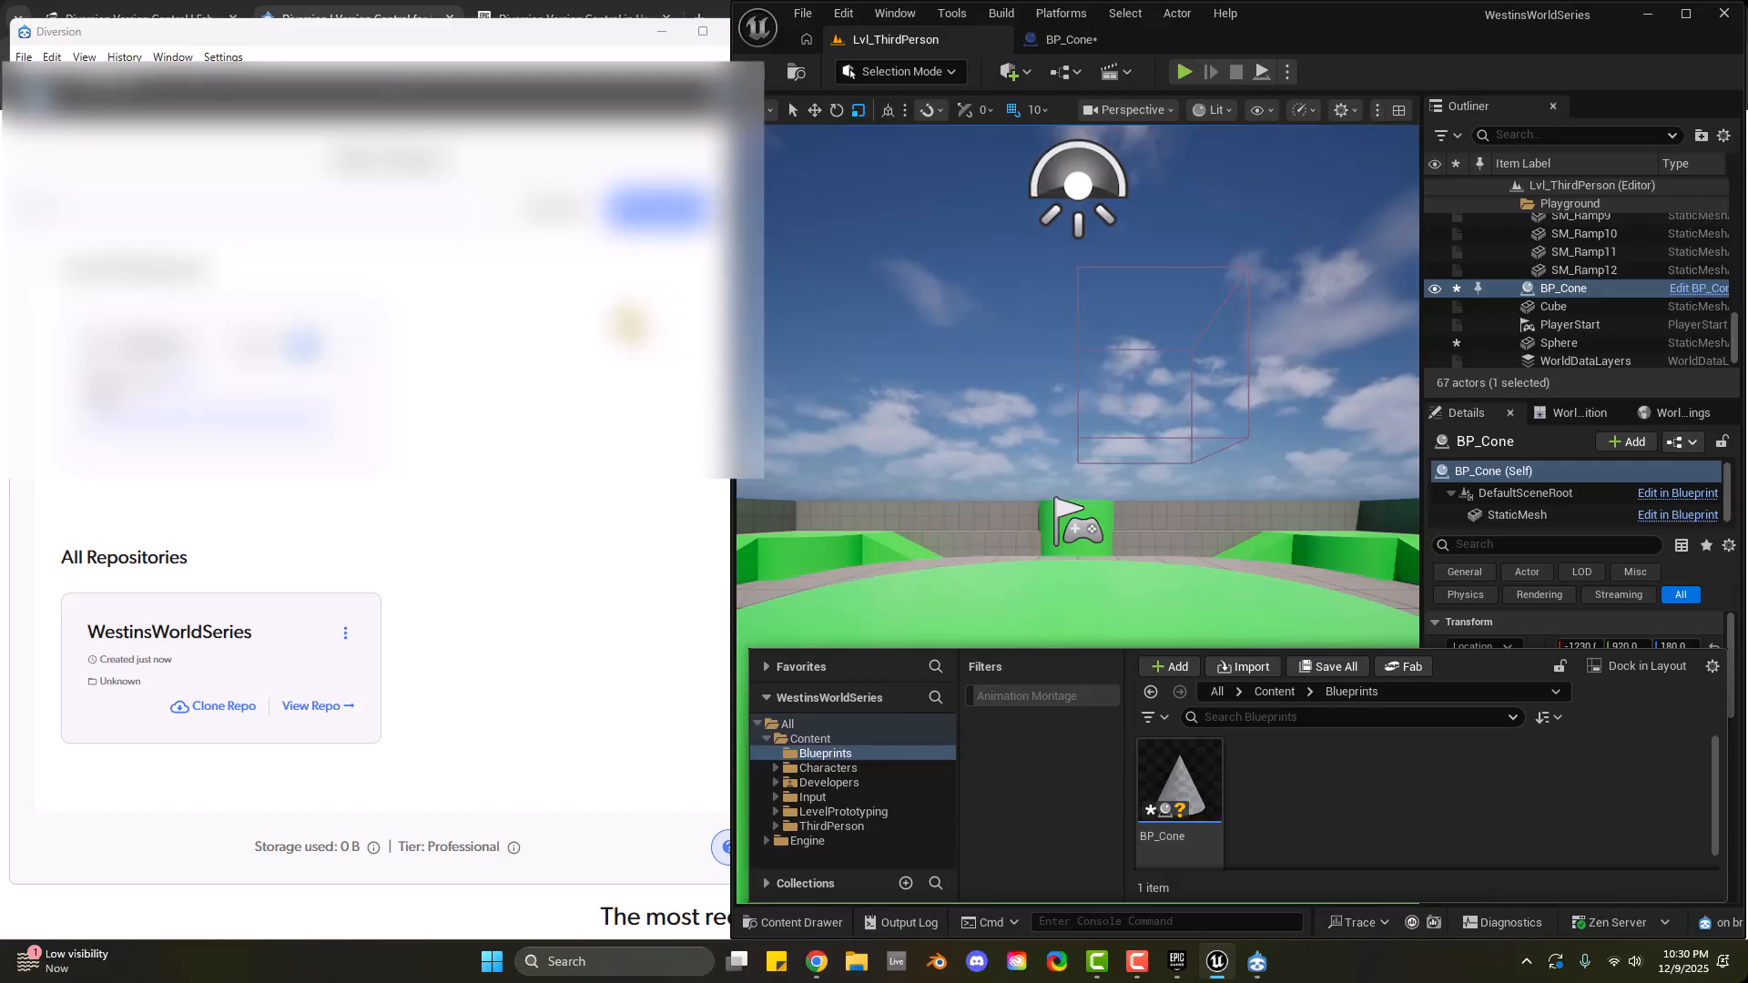
Open the WestinsWorldSeries repository in Diversion and widen both the Diversion and Unreal Editor windows
{"action": "left_click", "coordinate": [547, 378]}
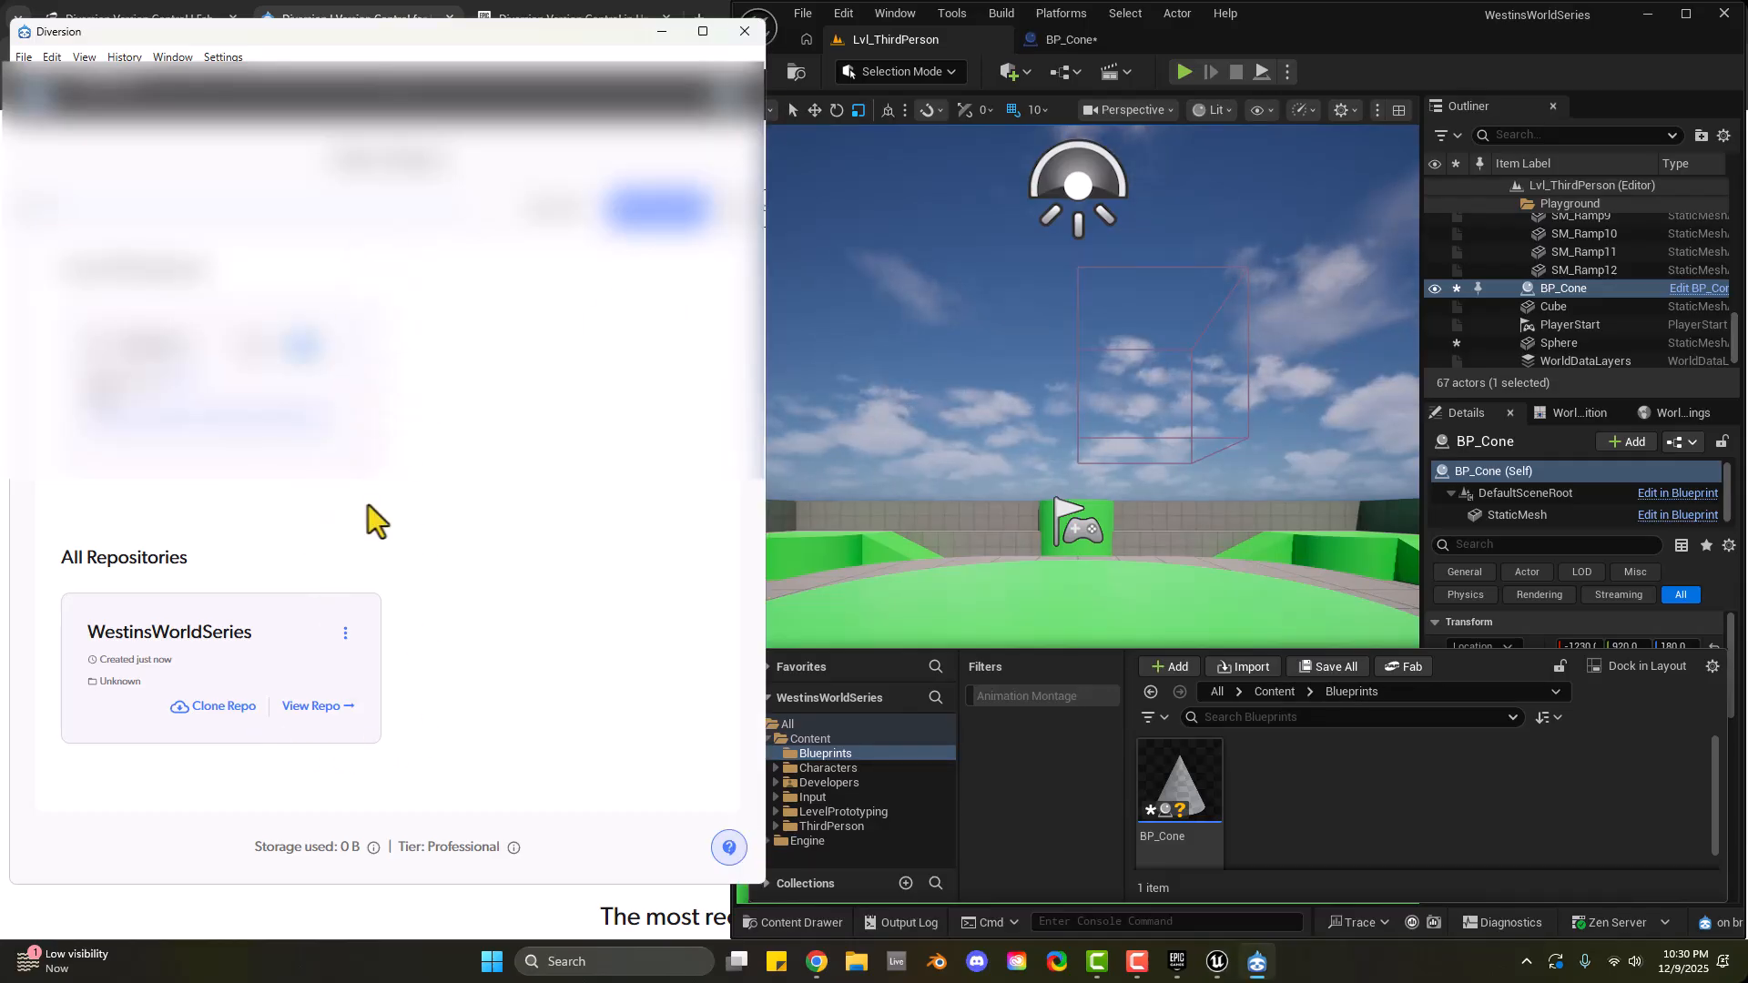
{"action": "left_click", "coordinate": [329, 706]}
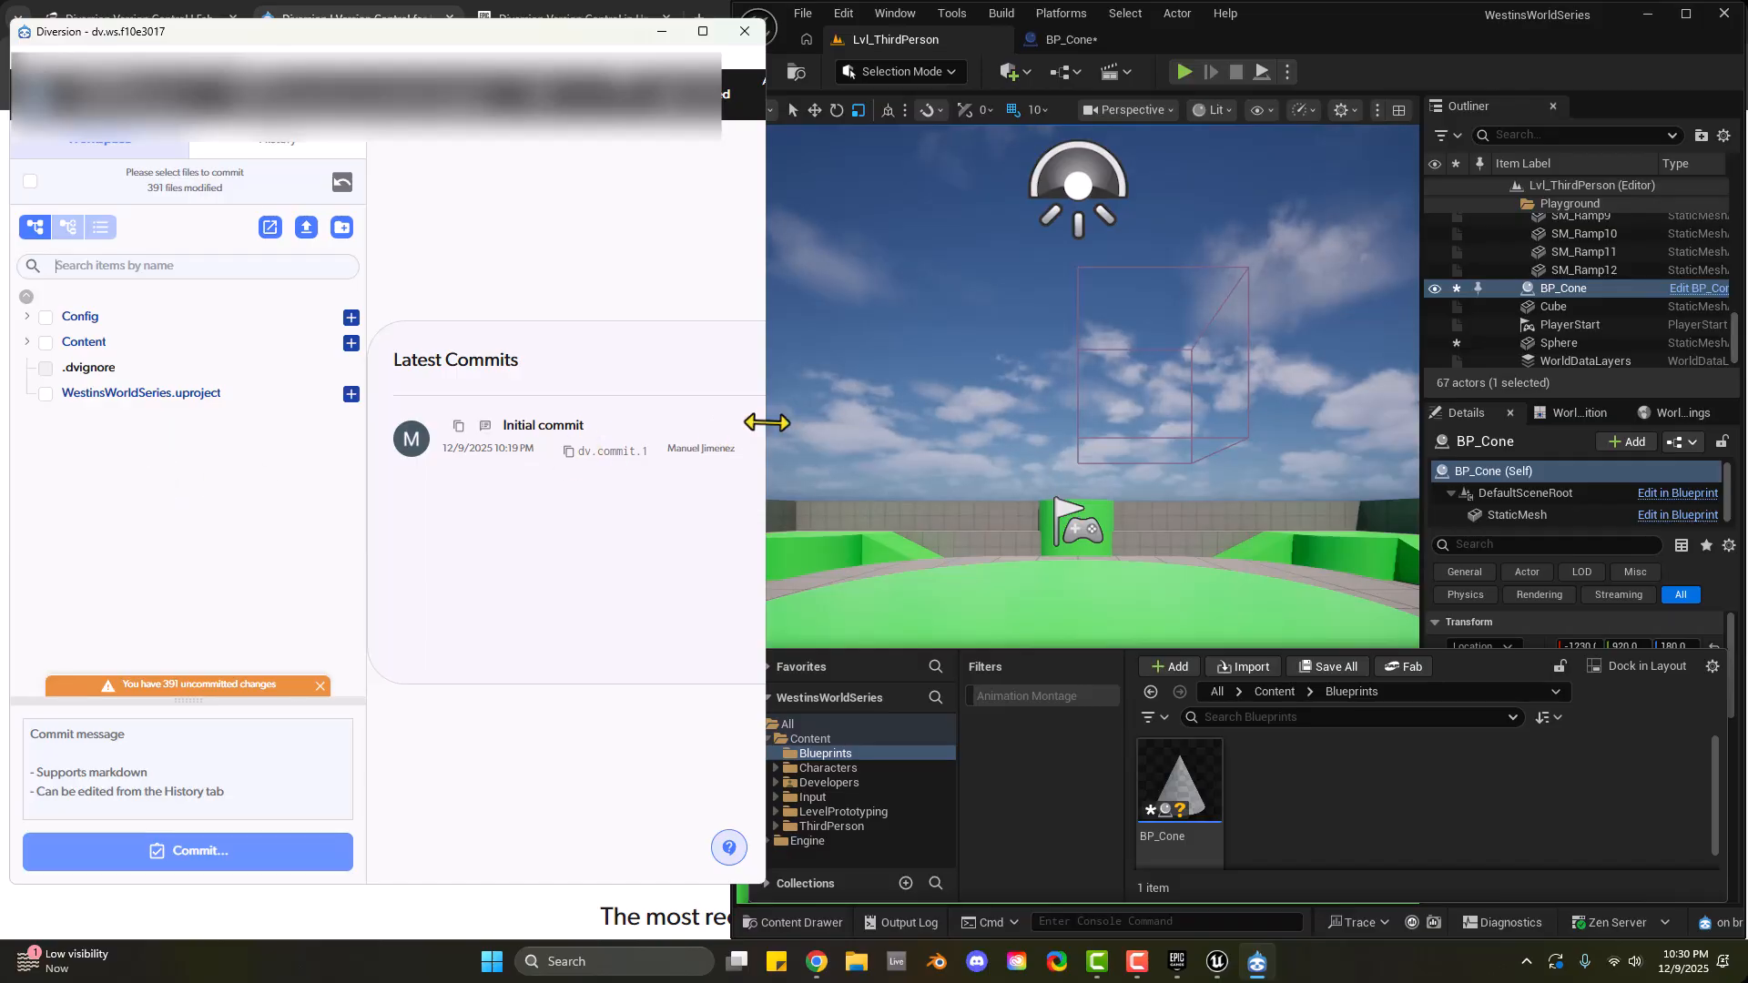
{"action": "left_click_drag", "start_coordinate": [766, 423], "coordinate": [819, 437]}
{"action": "left_click", "coordinate": [1479, 844]}
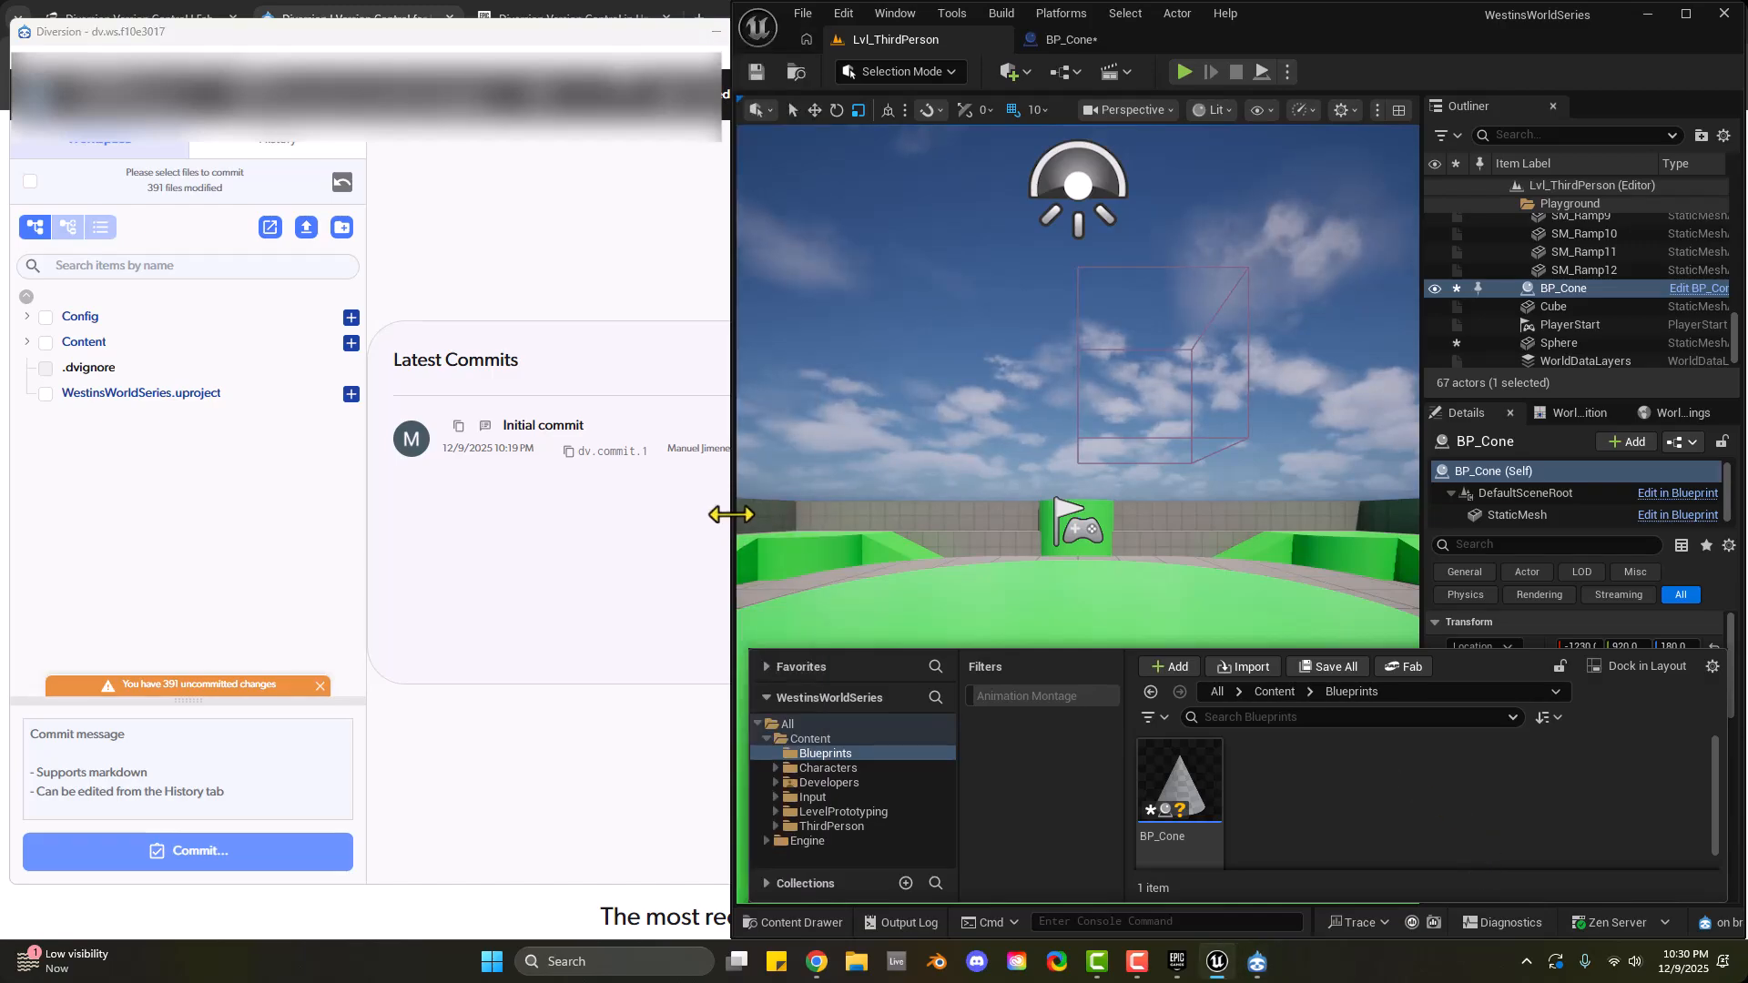
{"action": "left_click_drag", "start_coordinate": [722, 510], "coordinate": [428, 496]}
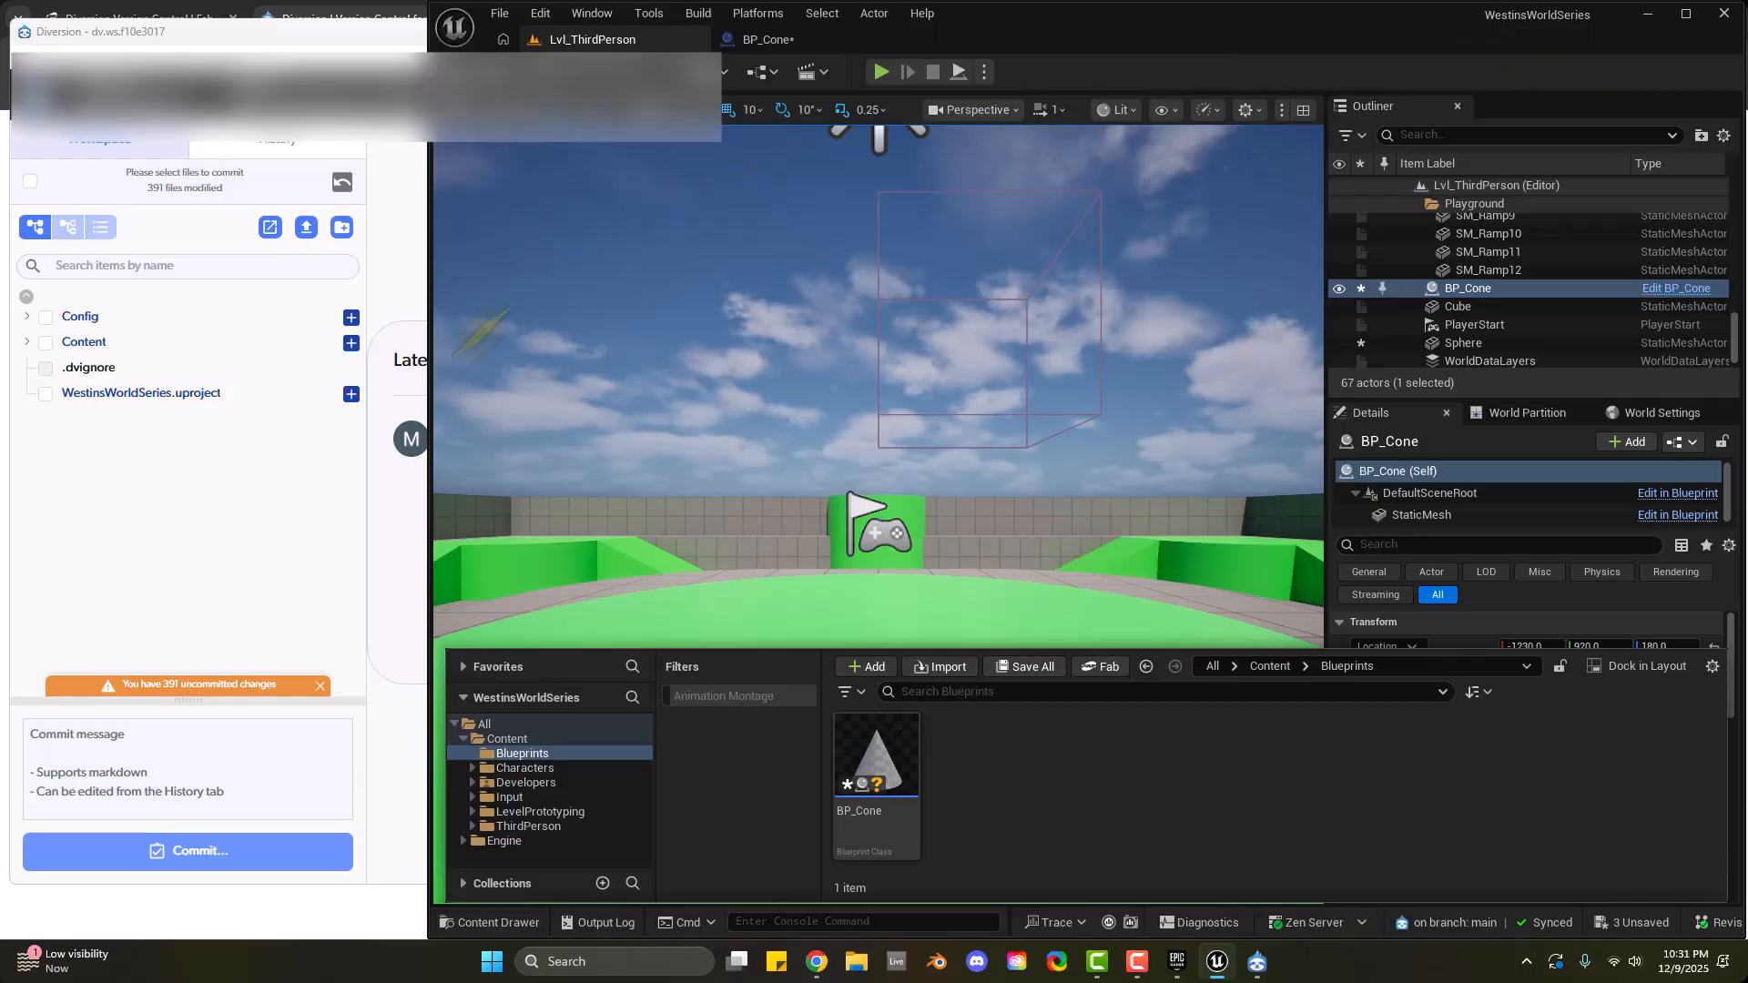
Enter "Initial Commit Test" as the commit message in the Diversion workspace
{"action": "left_click", "coordinate": [328, 598]}
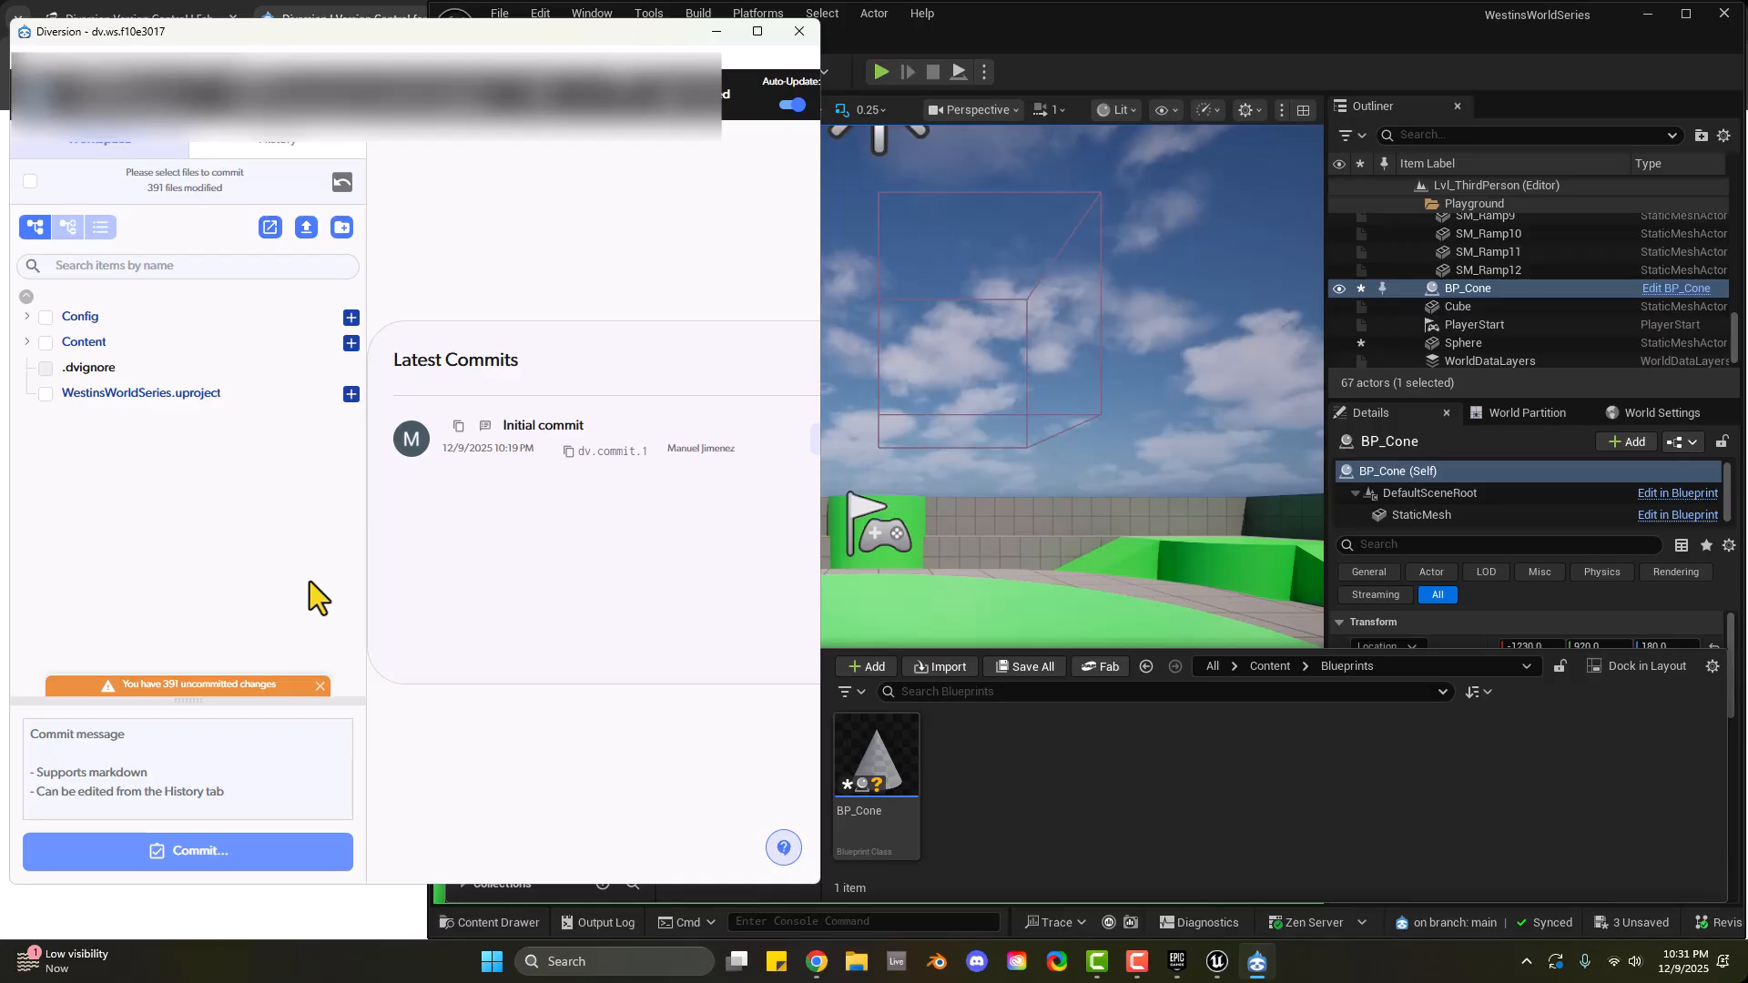
{"action": "left_click", "coordinate": [125, 778]}
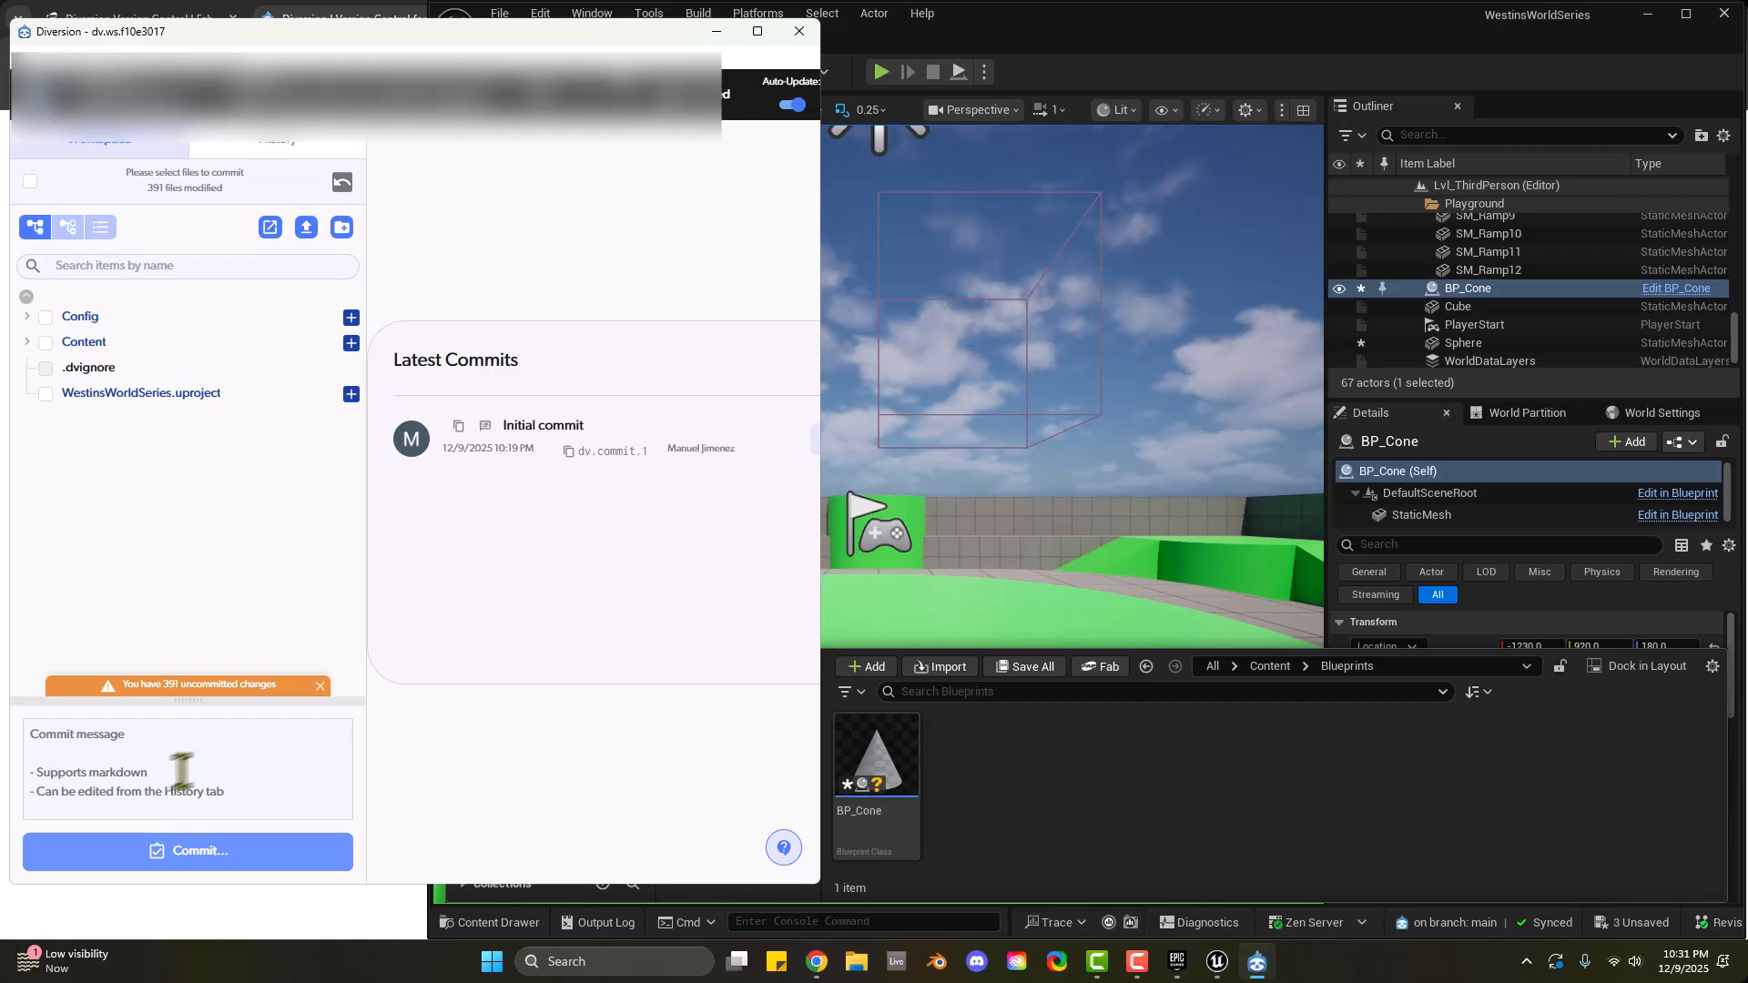
{"action": "left_click", "coordinate": [1073, 829]}
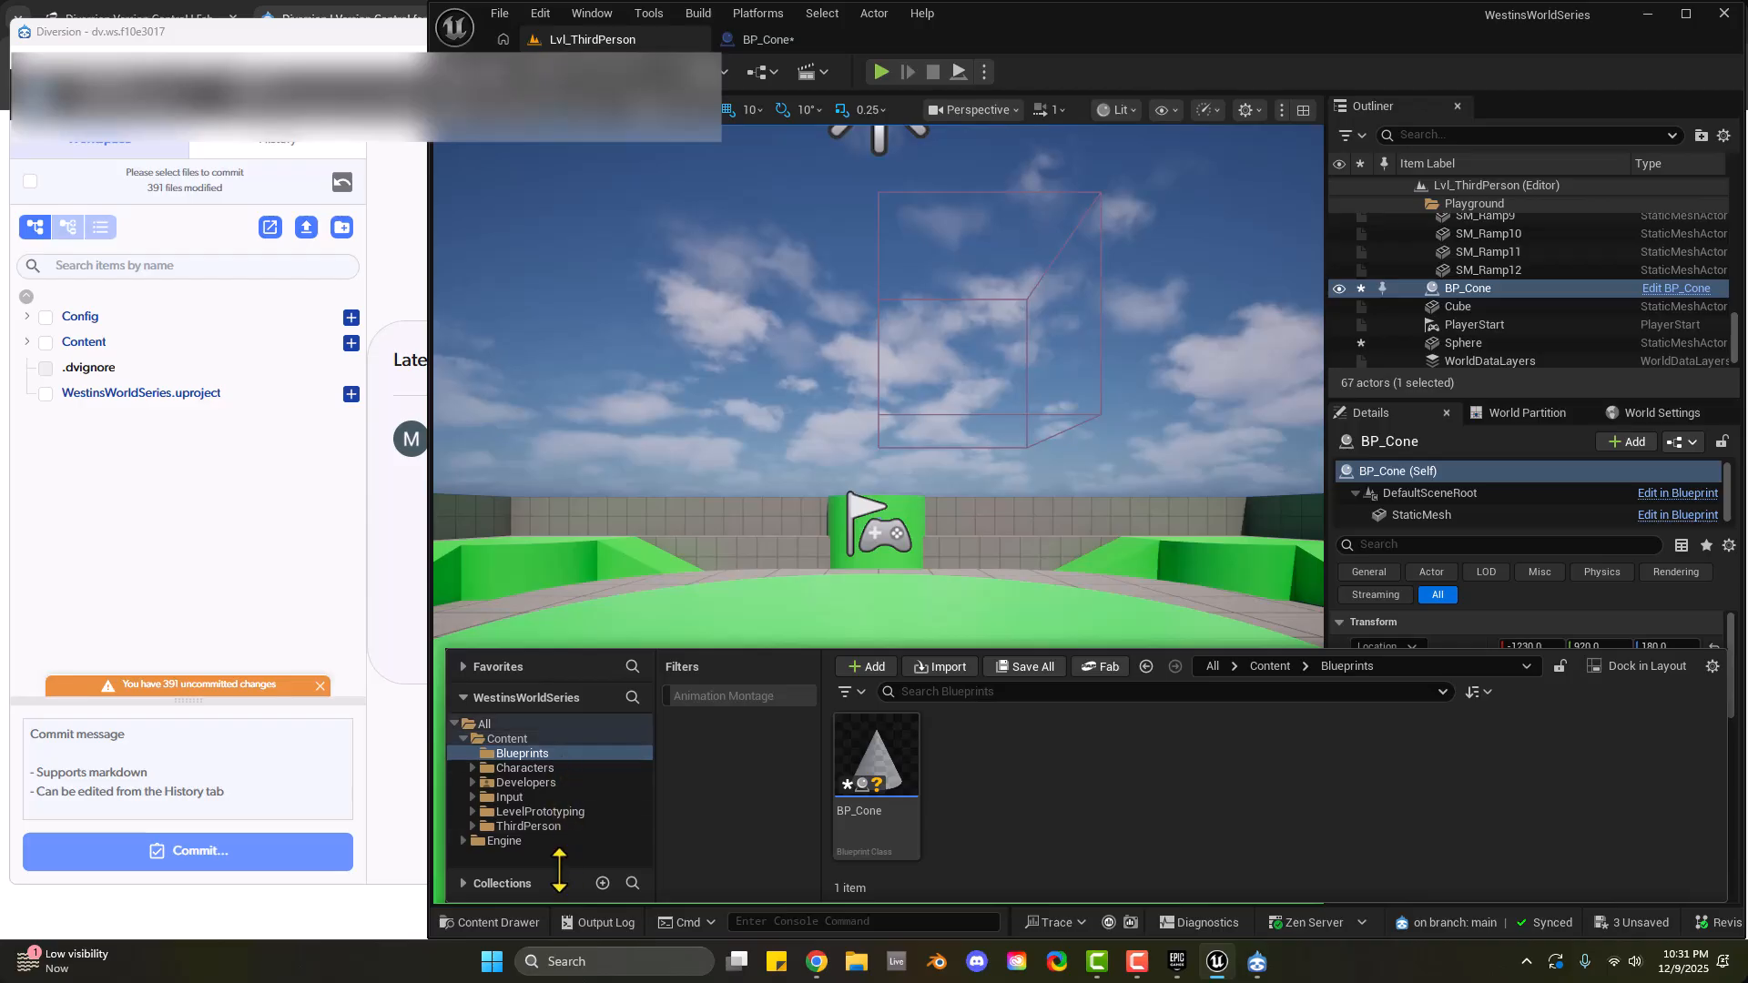
{"action": "left_click", "coordinate": [168, 742]}
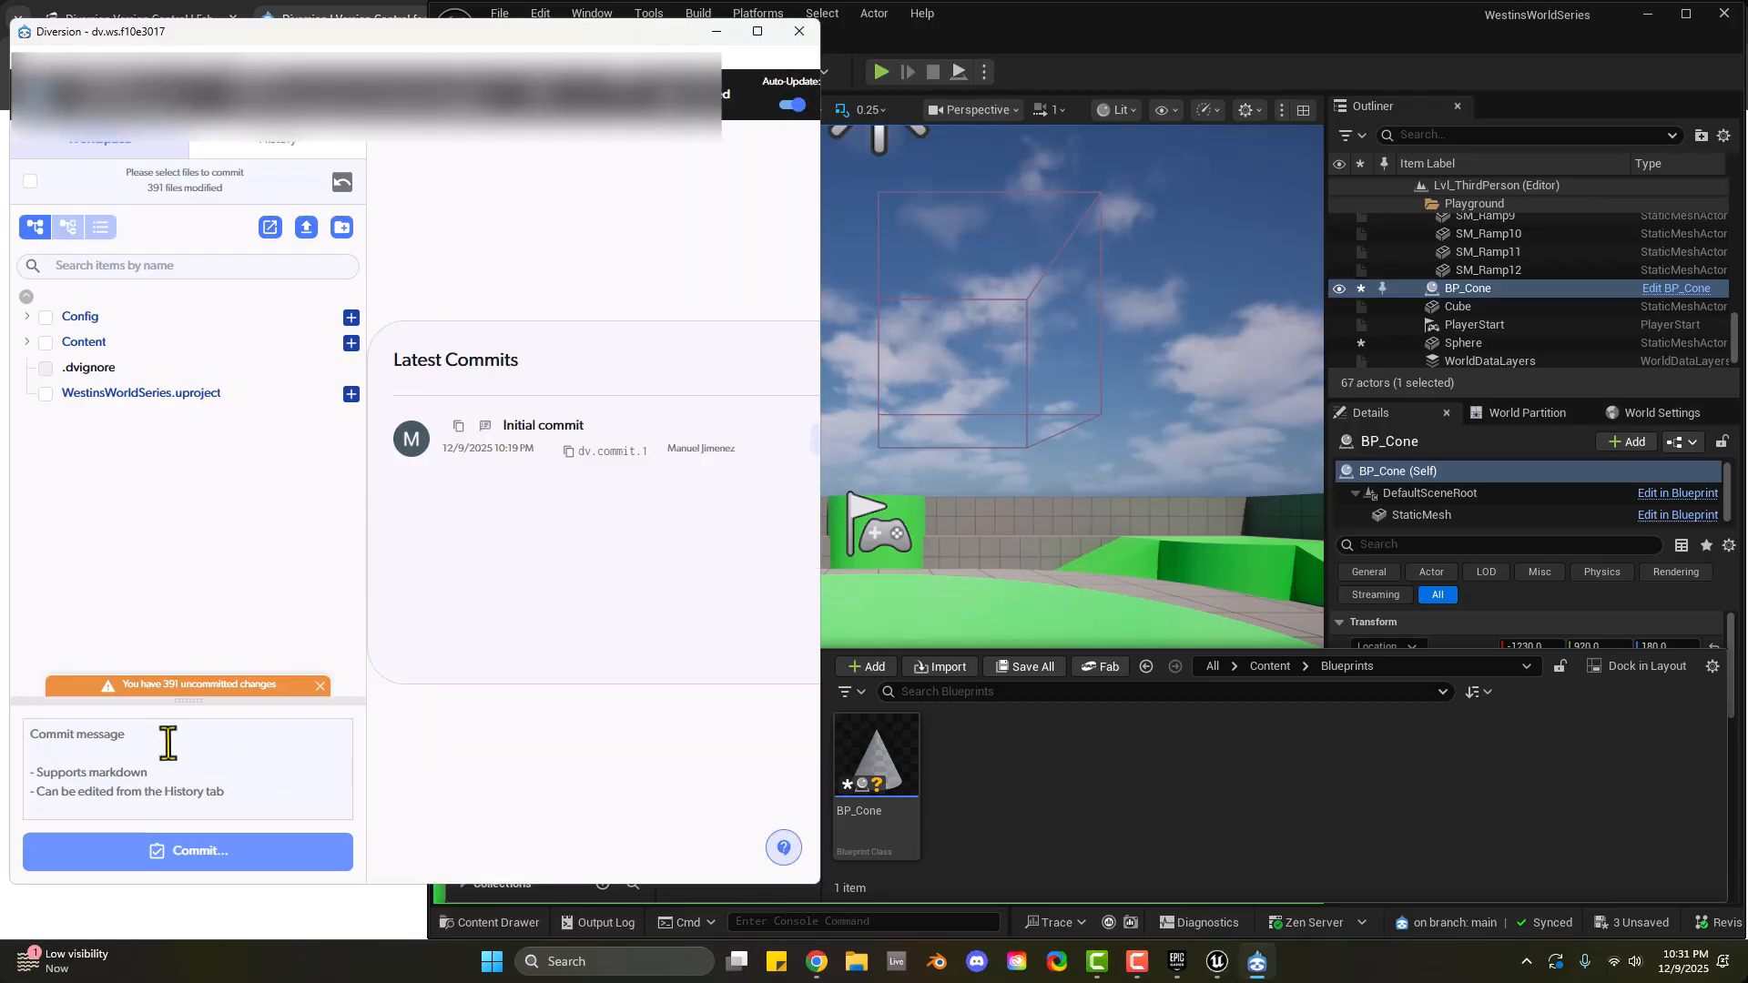
{"action": "type", "text": "Initial Commit Test"}
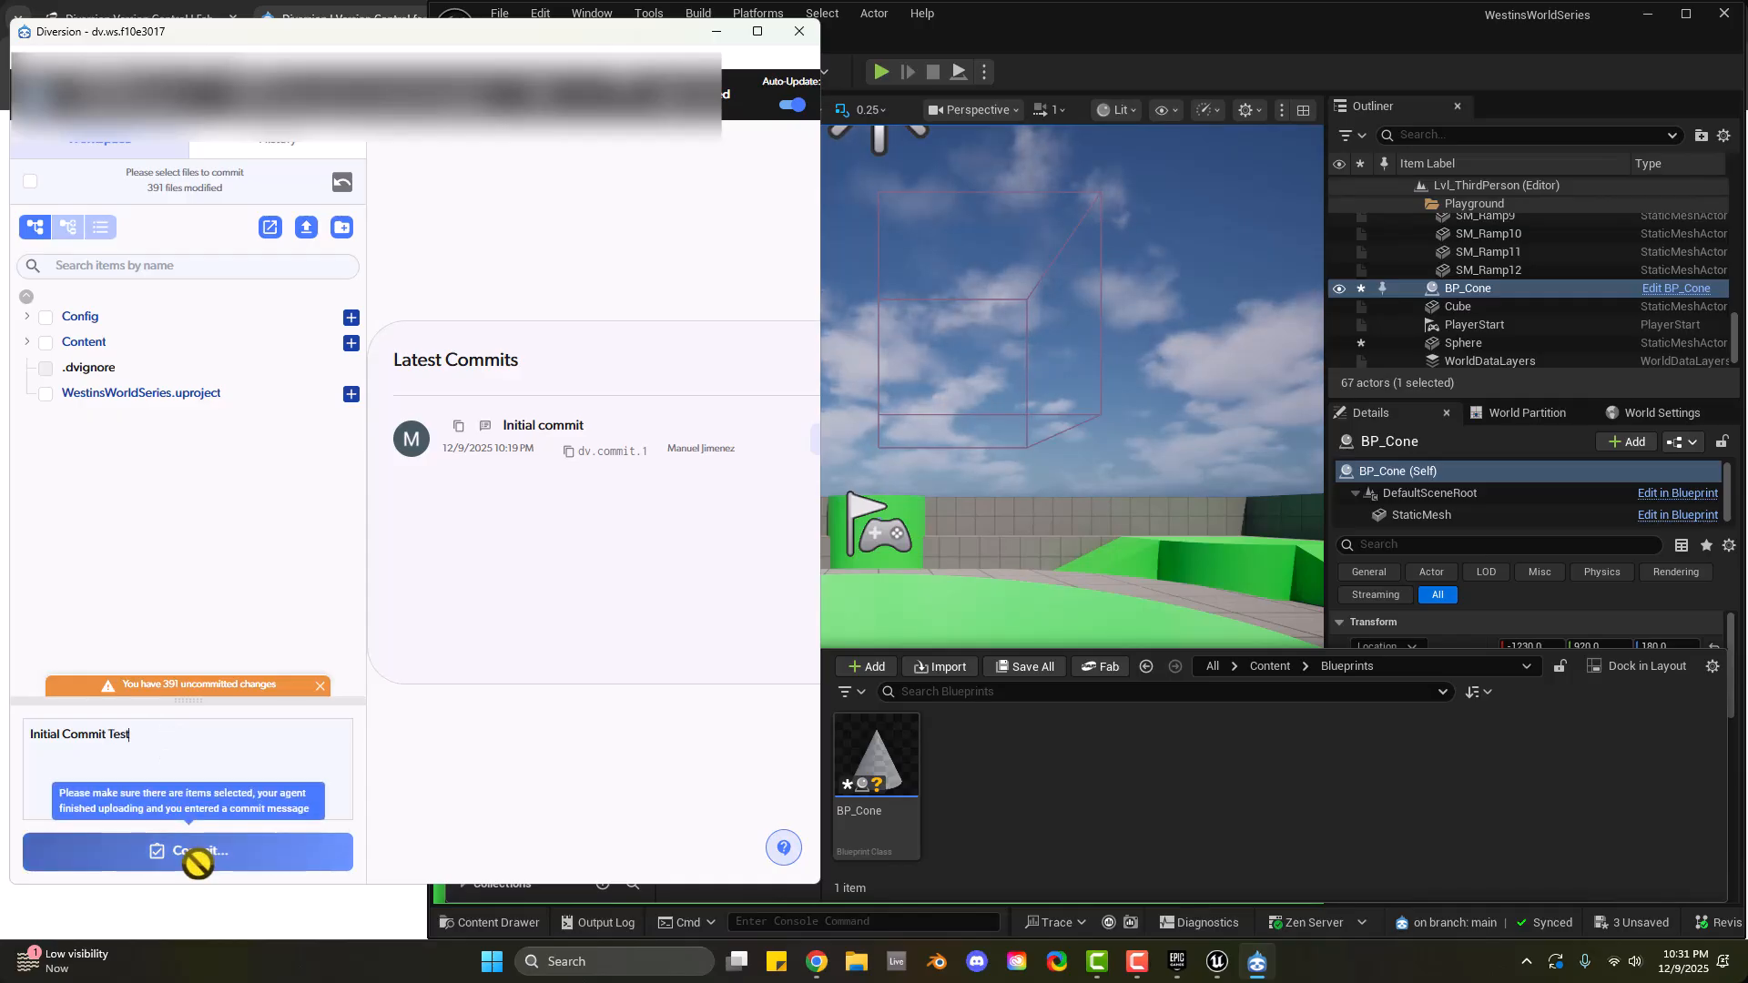
Select Config, Content and WestinsWorldSeries.uproject for inclusion in the commit
{"action": "left_click", "coordinate": [45, 318]}
{"action": "left_click", "coordinate": [45, 344]}
{"action": "left_click", "coordinate": [46, 395]}
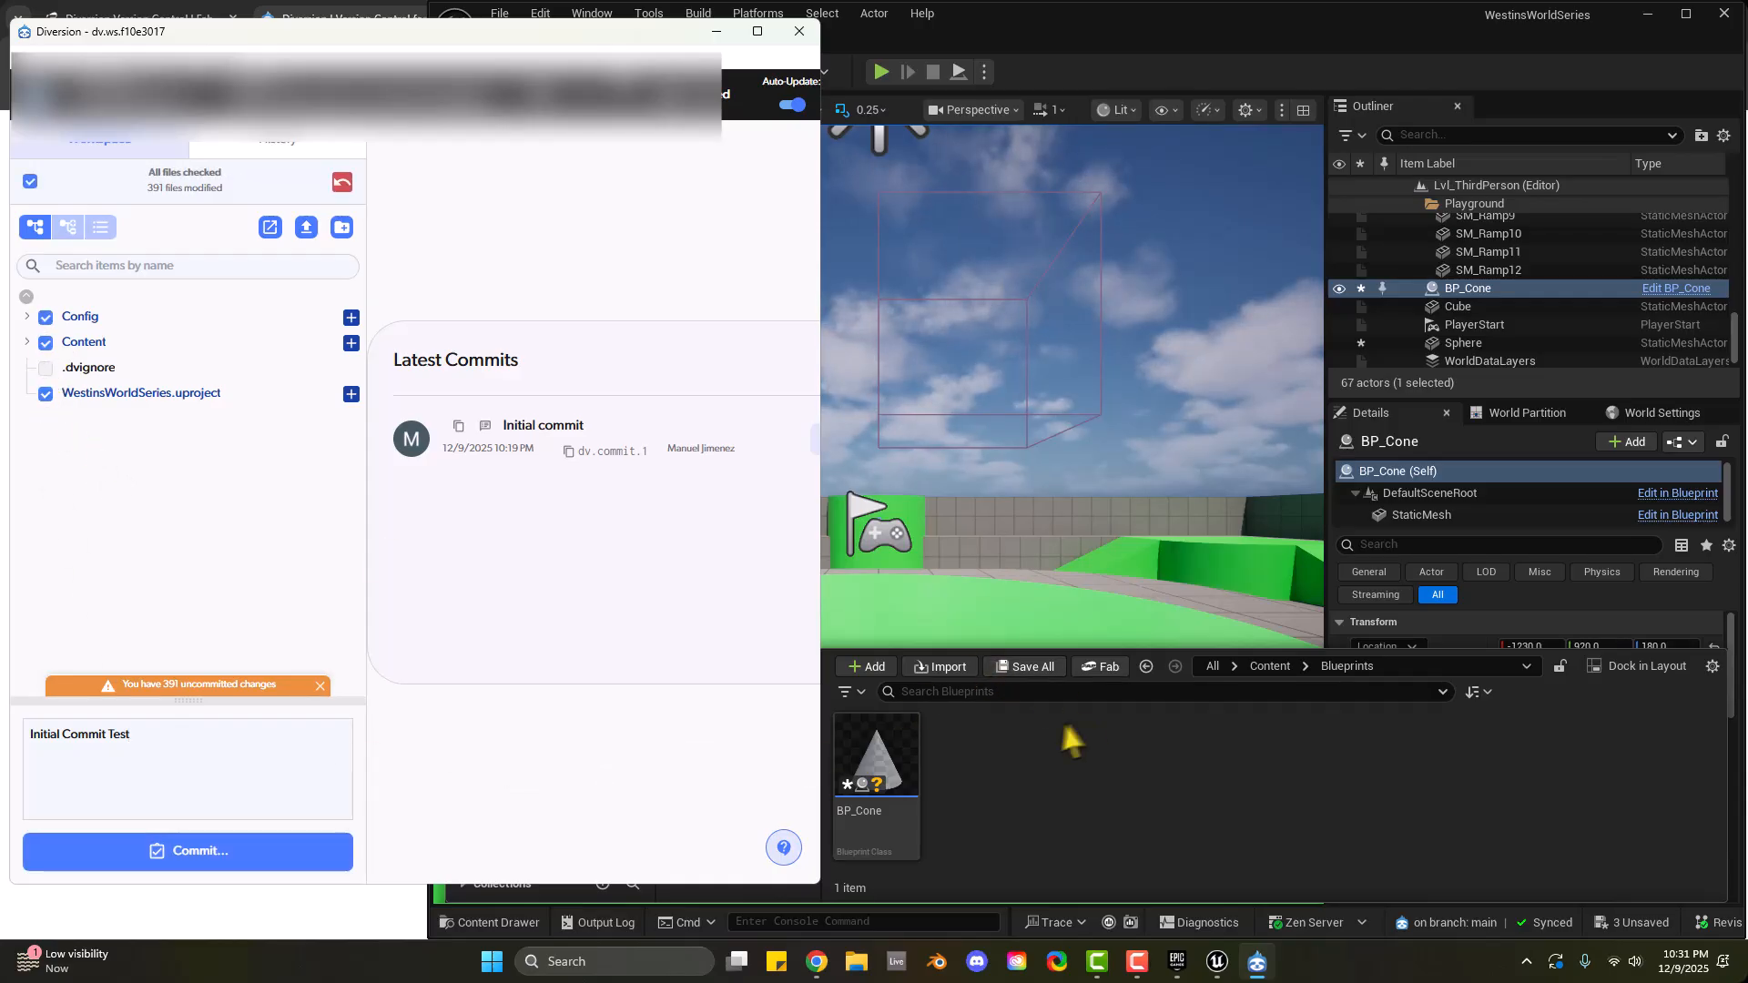
Bring up the commit confirmation in Diversion and examine the full list of files included, from Config through WestinsWorldSeries.uproject
{"action": "mouse_move", "coordinate": [881, 783]}
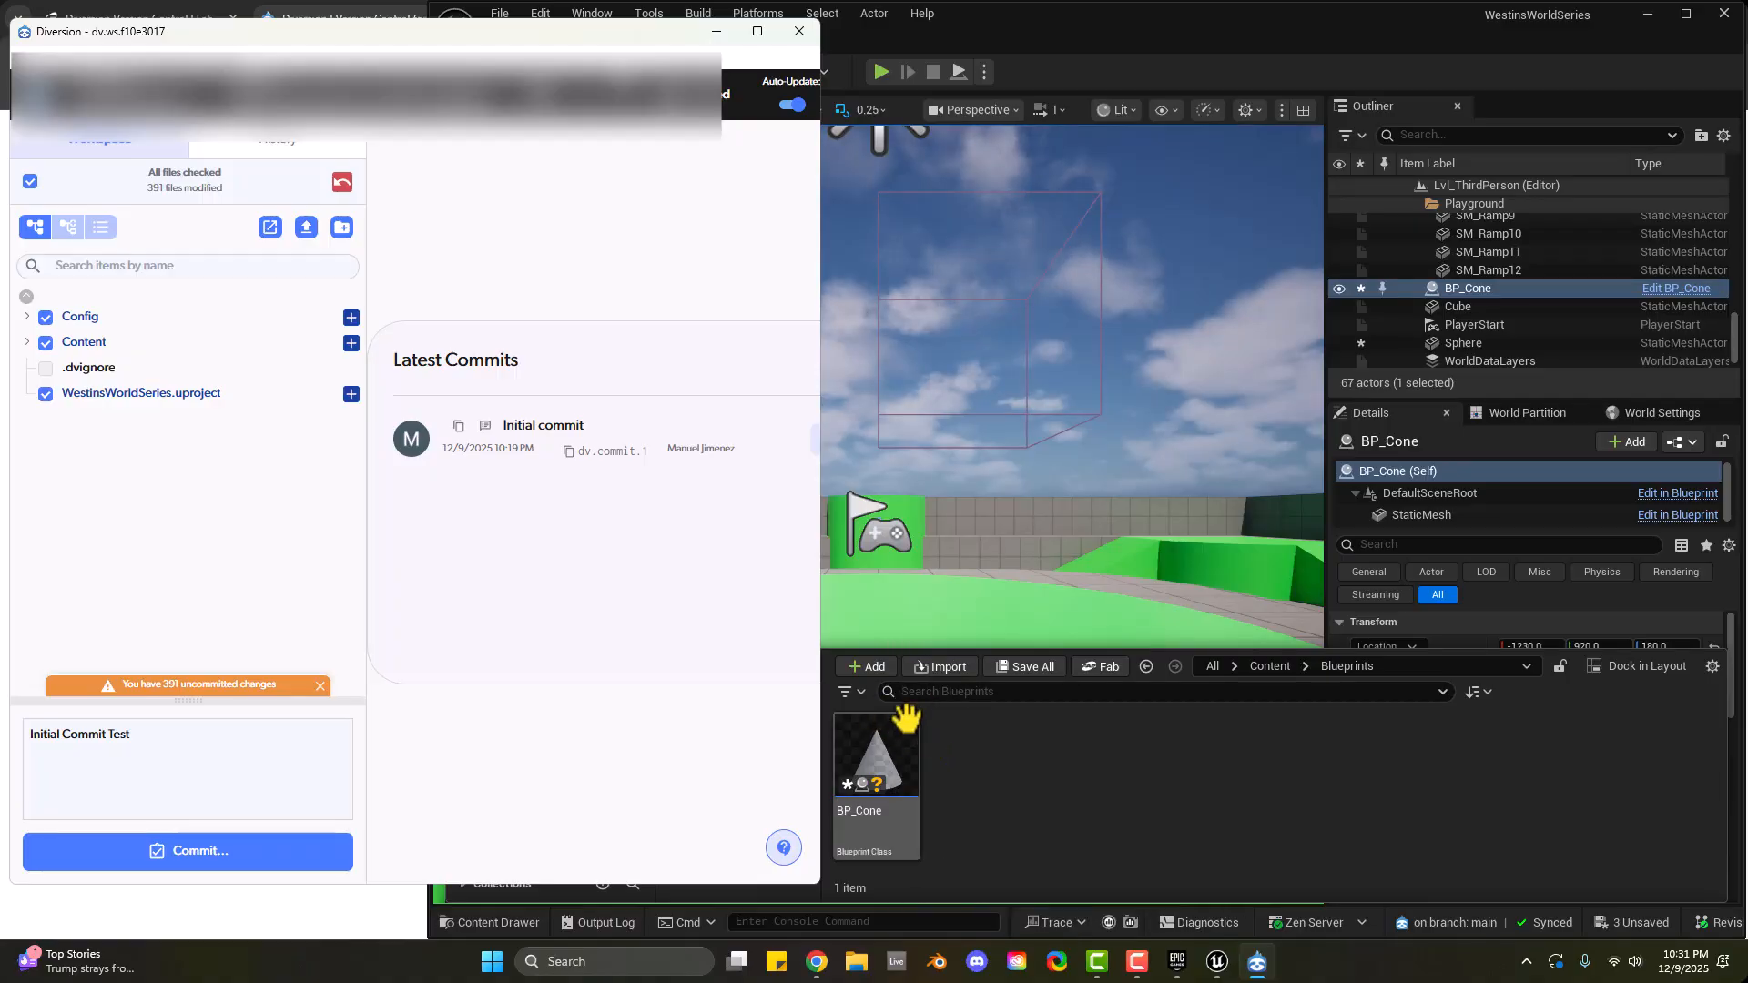
{"action": "mouse_move", "coordinate": [898, 724]}
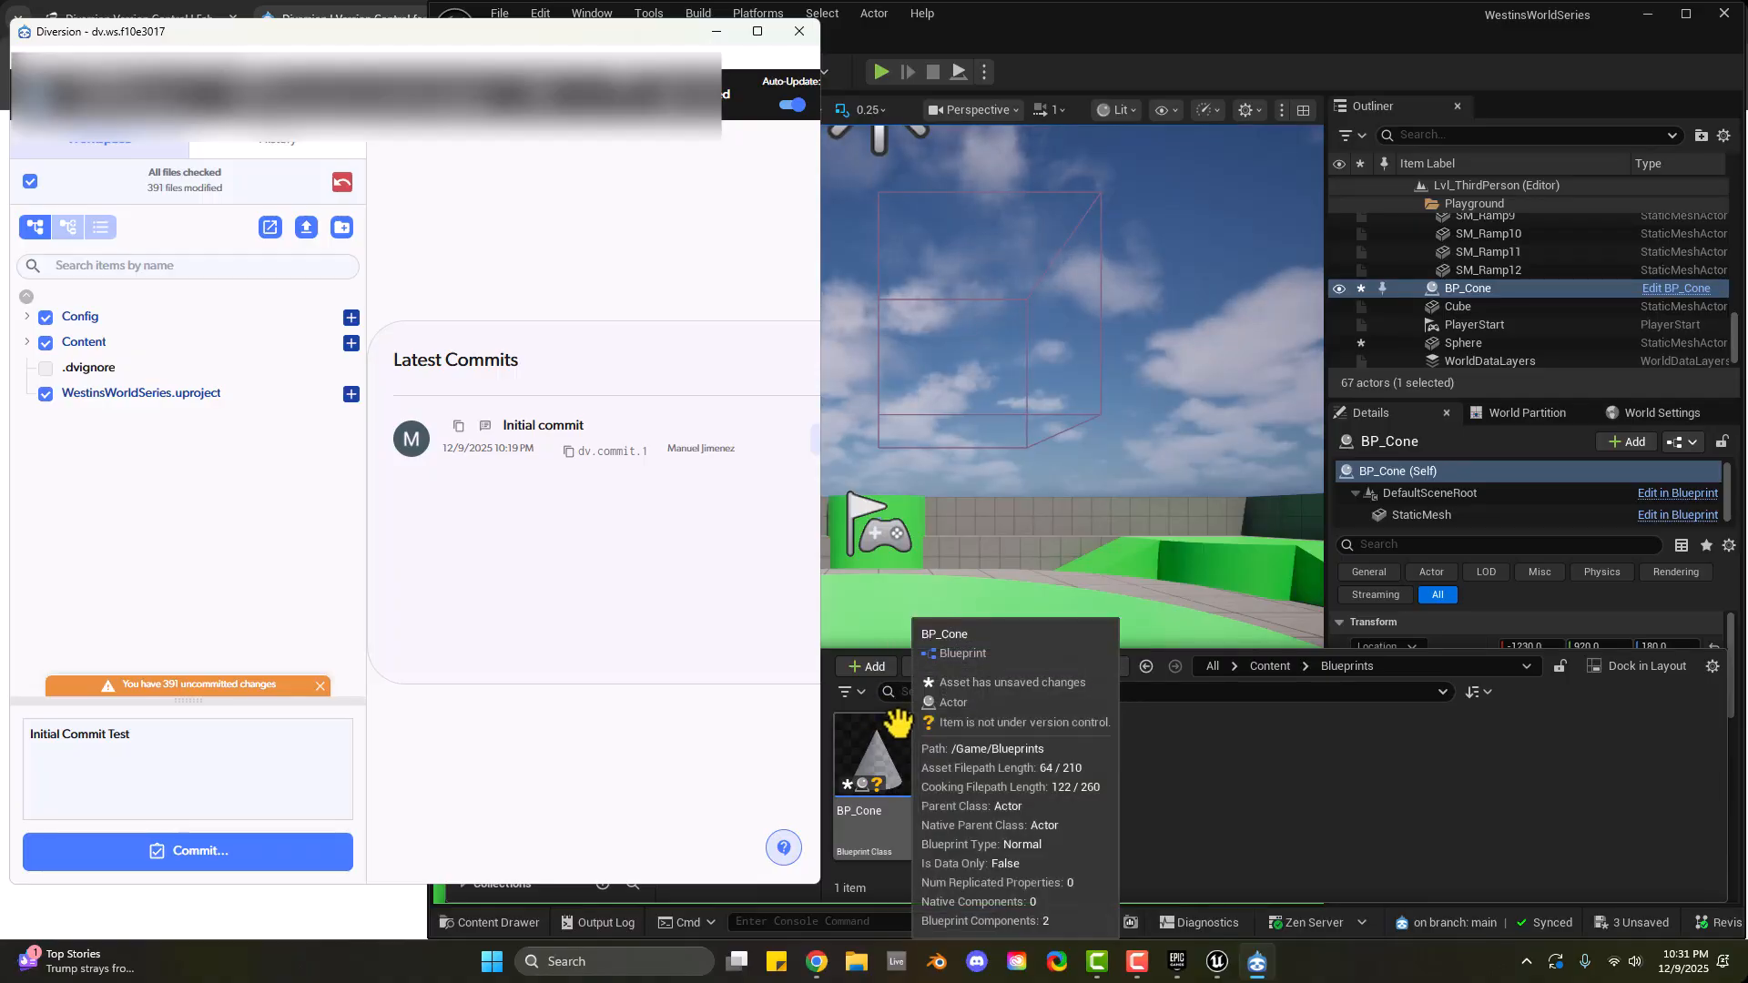
{"action": "left_click", "coordinate": [164, 858]}
{"action": "scroll", "coordinate": [429, 491], "scroll_direction": "down", "scroll_amount": 10}
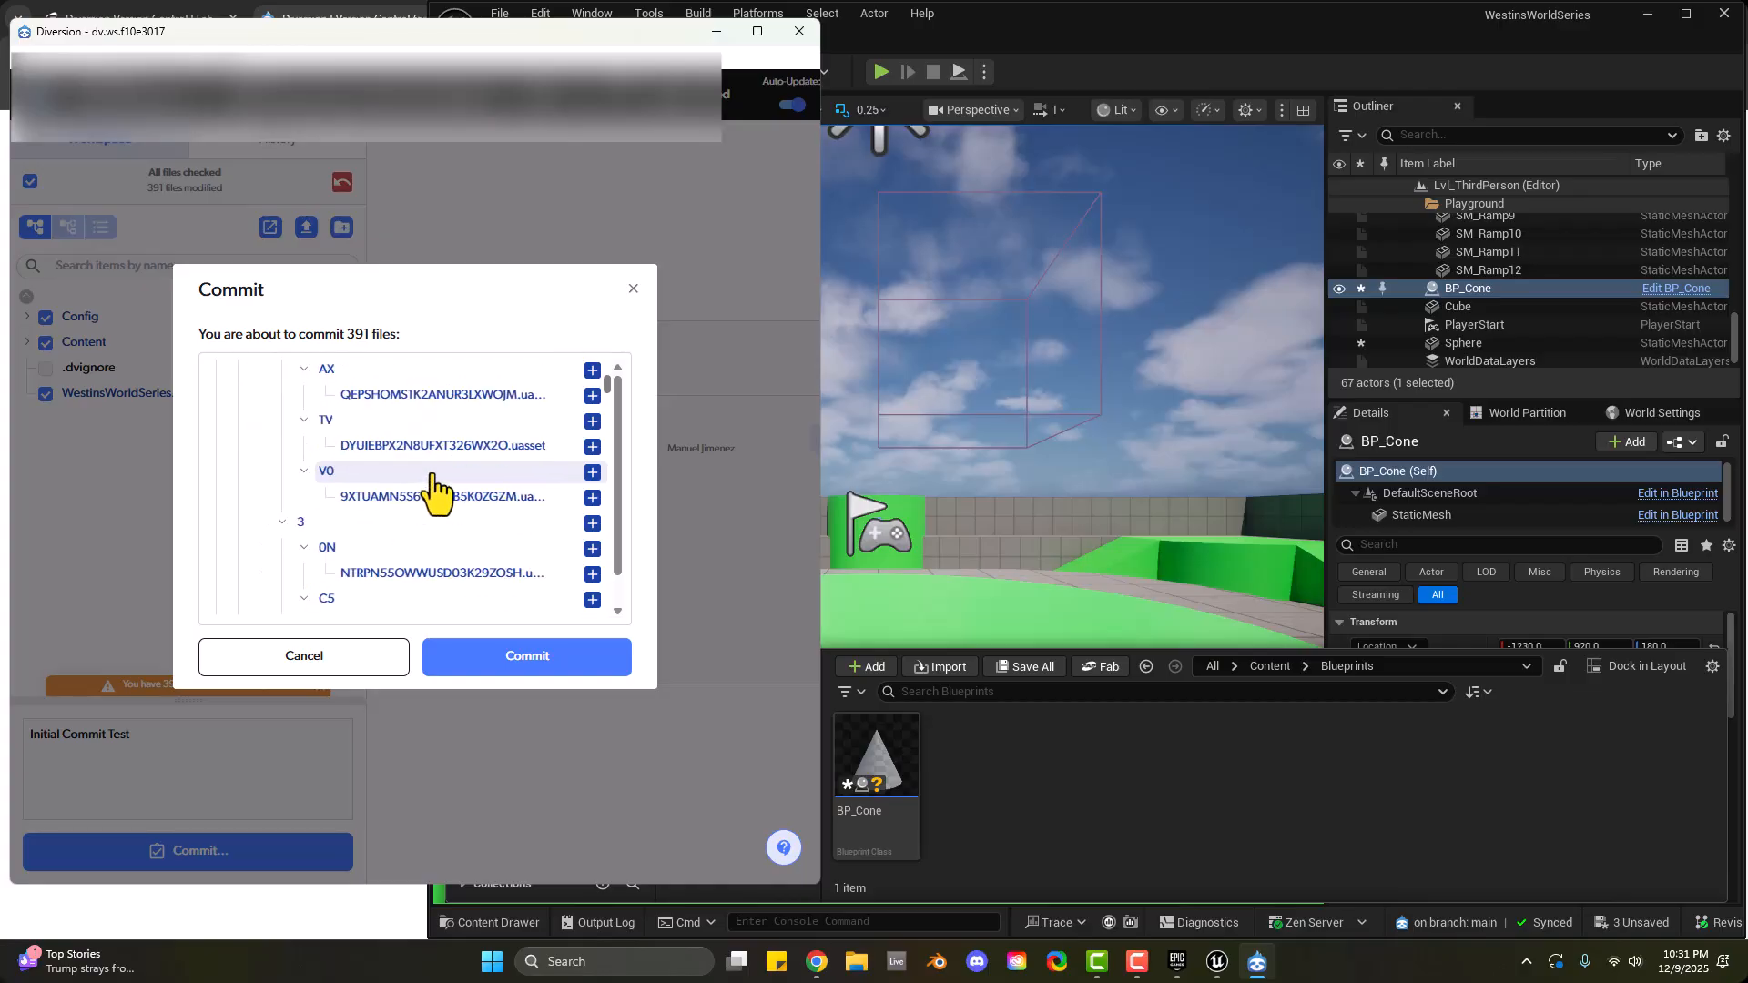
{"action": "scroll", "coordinate": [429, 510], "scroll_direction": "up", "scroll_amount": 10}
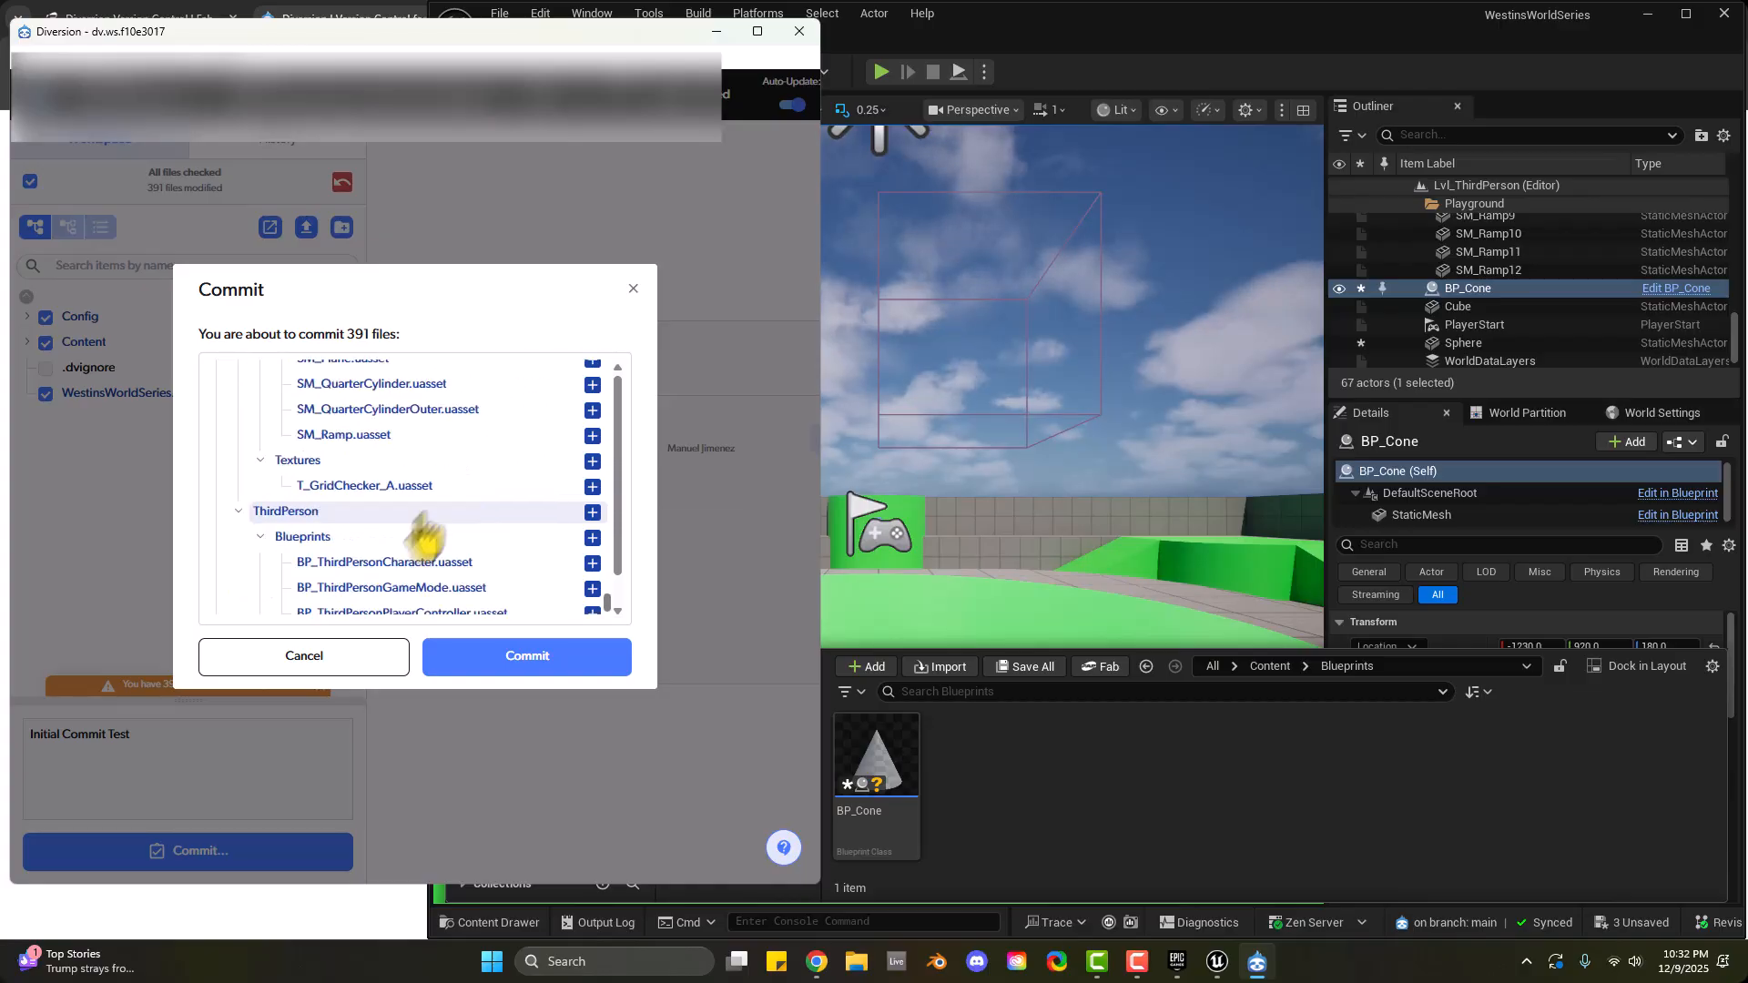
{"action": "scroll", "coordinate": [407, 551], "scroll_direction": "down", "scroll_amount": 5}
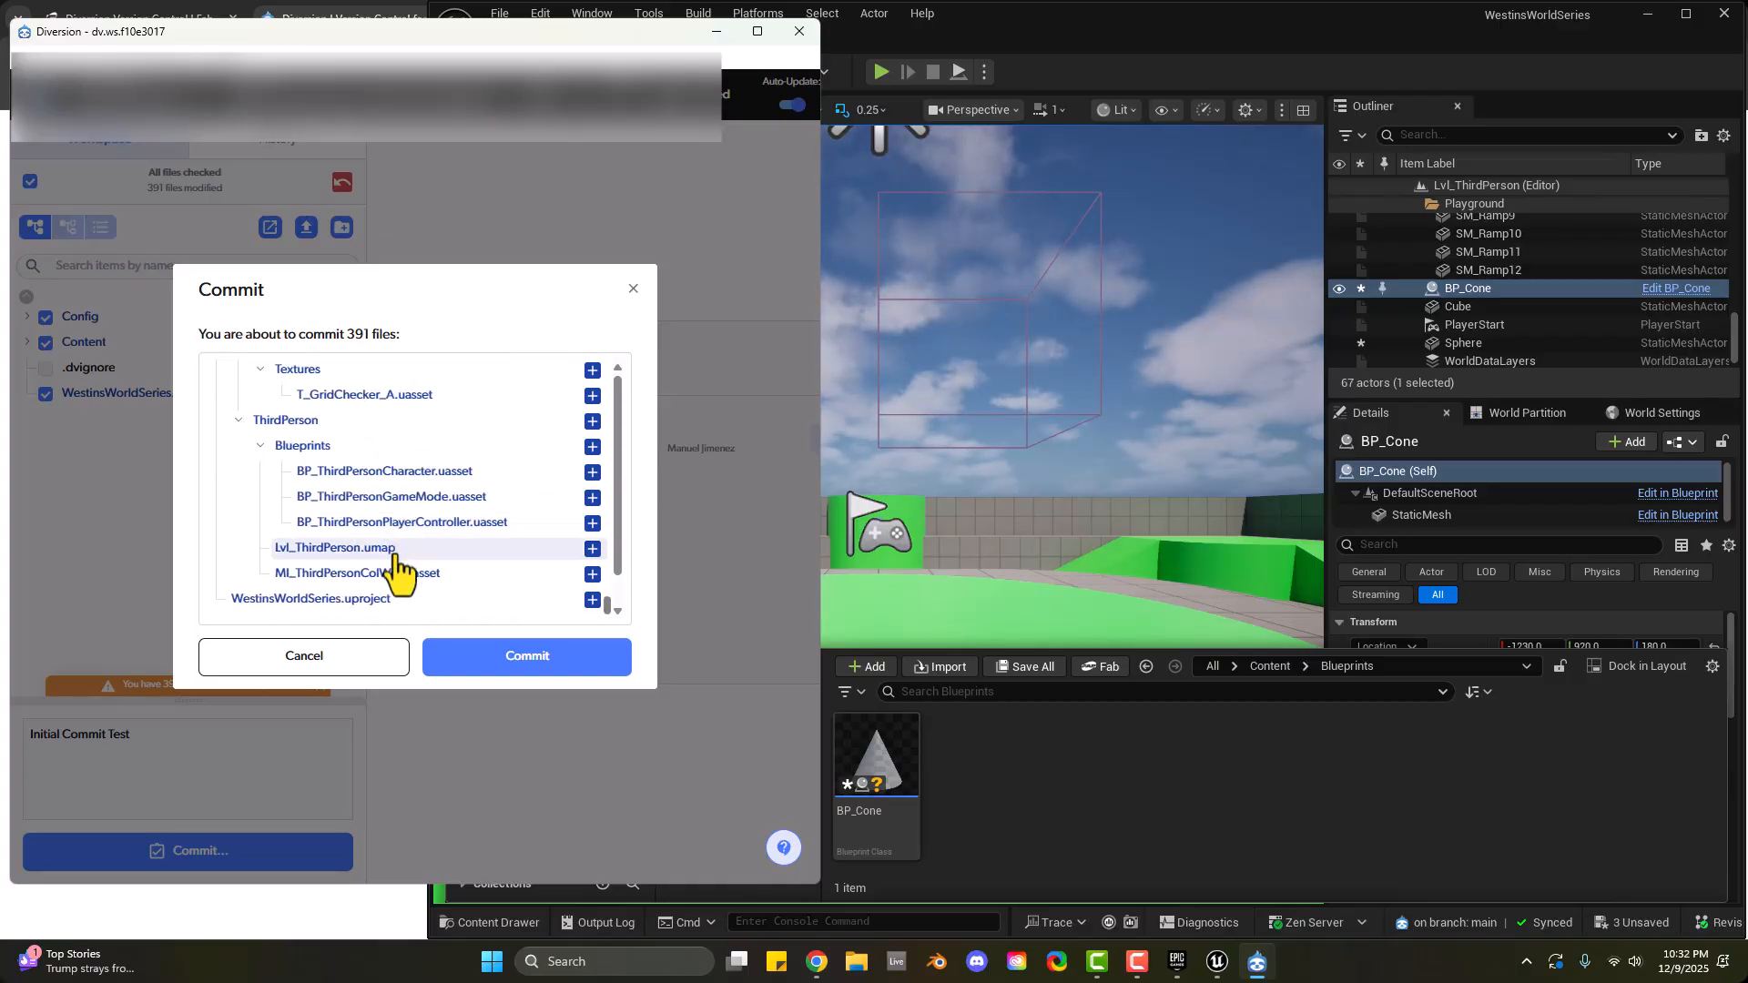
{"action": "scroll", "coordinate": [400, 565], "scroll_direction": "up", "scroll_amount": 4}
{"action": "scroll", "coordinate": [398, 560], "scroll_direction": "down", "scroll_amount": 4}
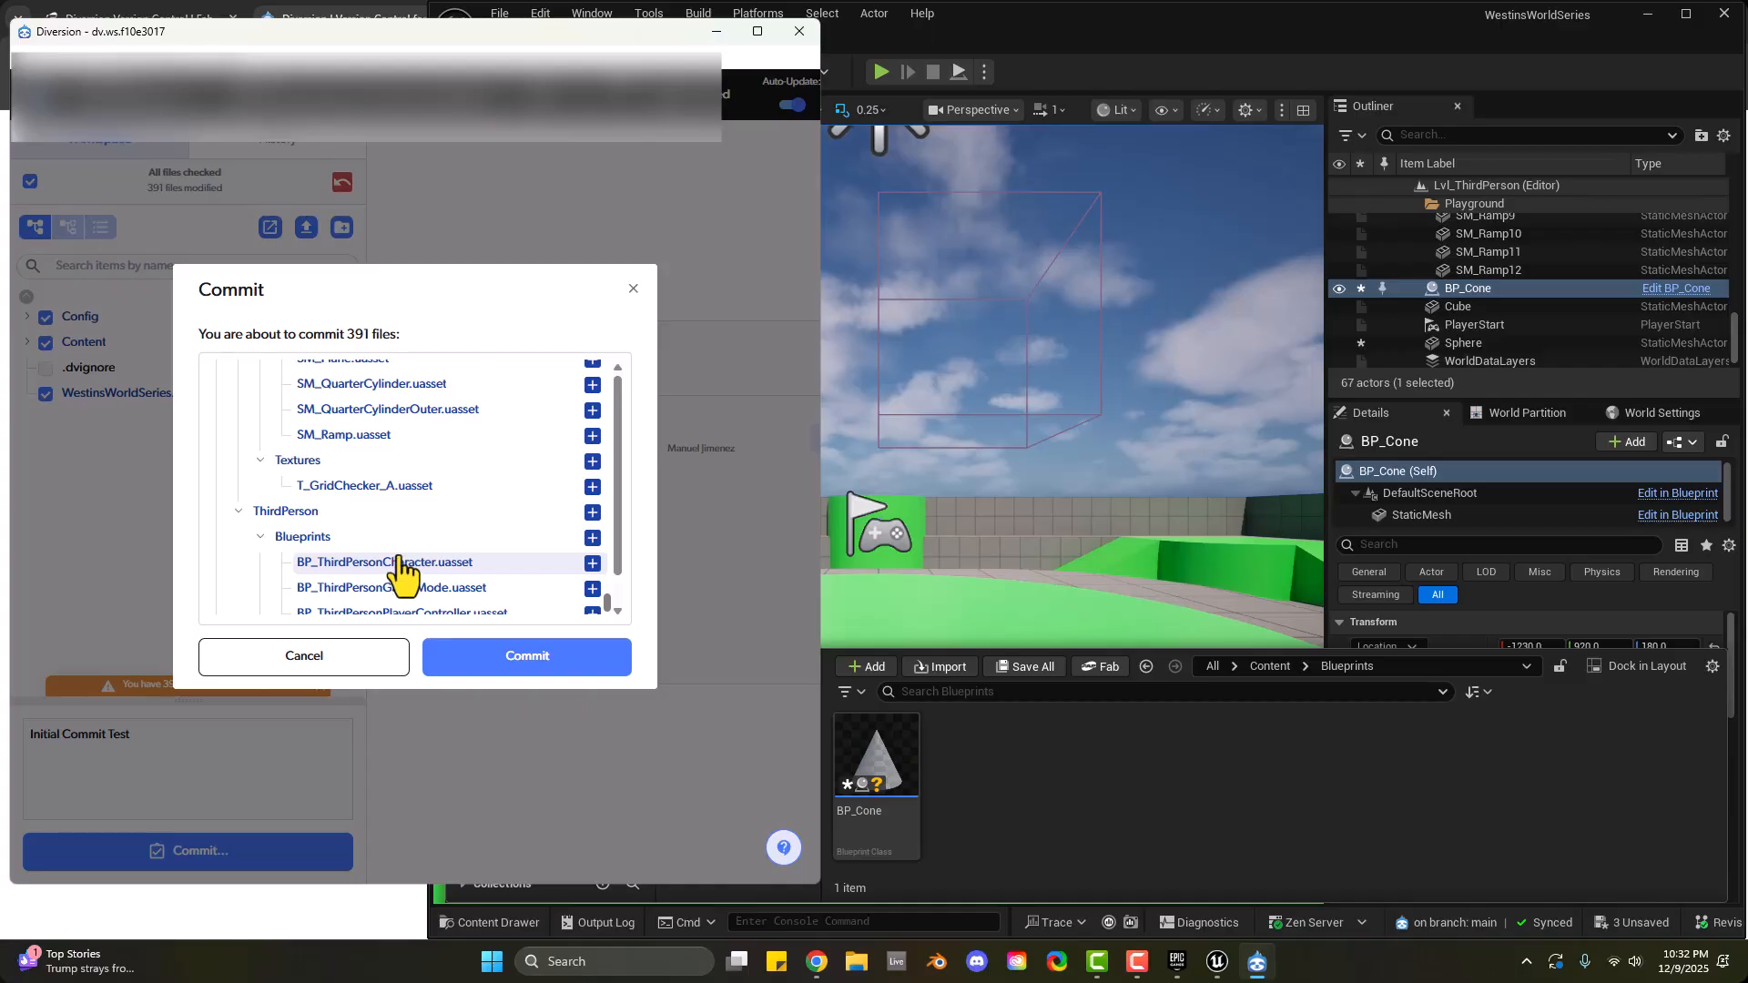
{"action": "scroll", "coordinate": [409, 551], "scroll_direction": "down", "scroll_amount": 3}
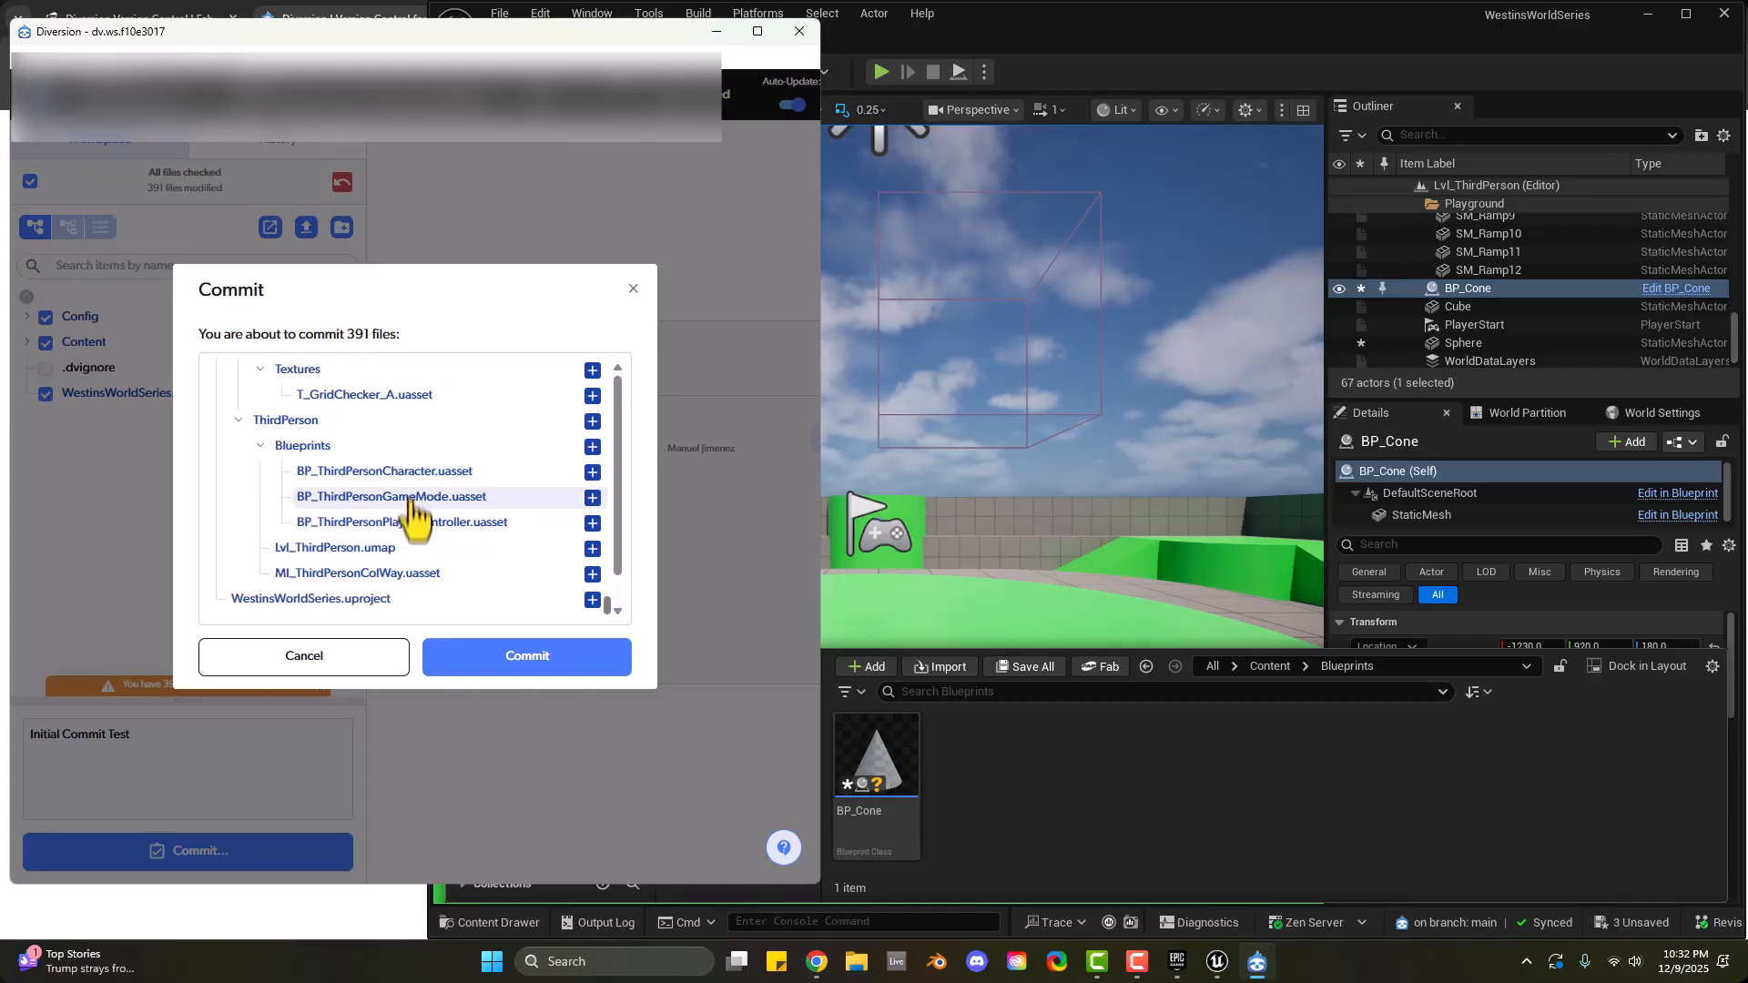
{"action": "scroll", "coordinate": [406, 500], "scroll_direction": "up", "scroll_amount": 15}
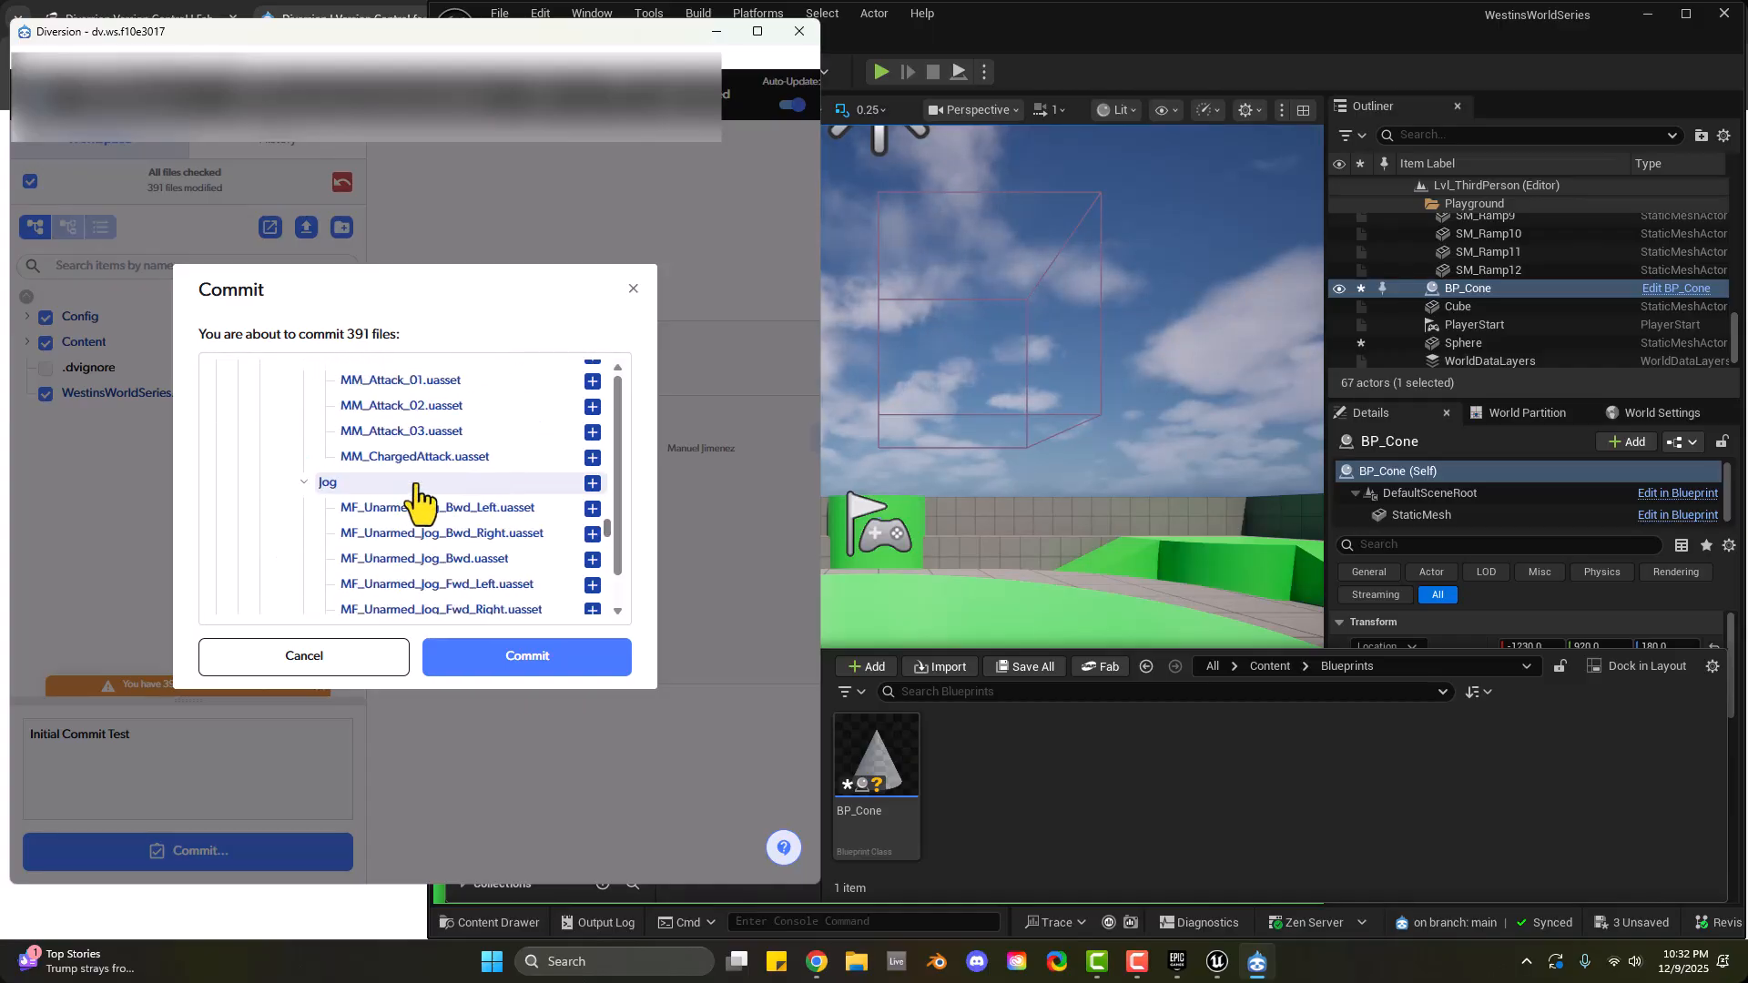
{"action": "scroll", "coordinate": [423, 500], "scroll_direction": "up", "scroll_amount": 5}
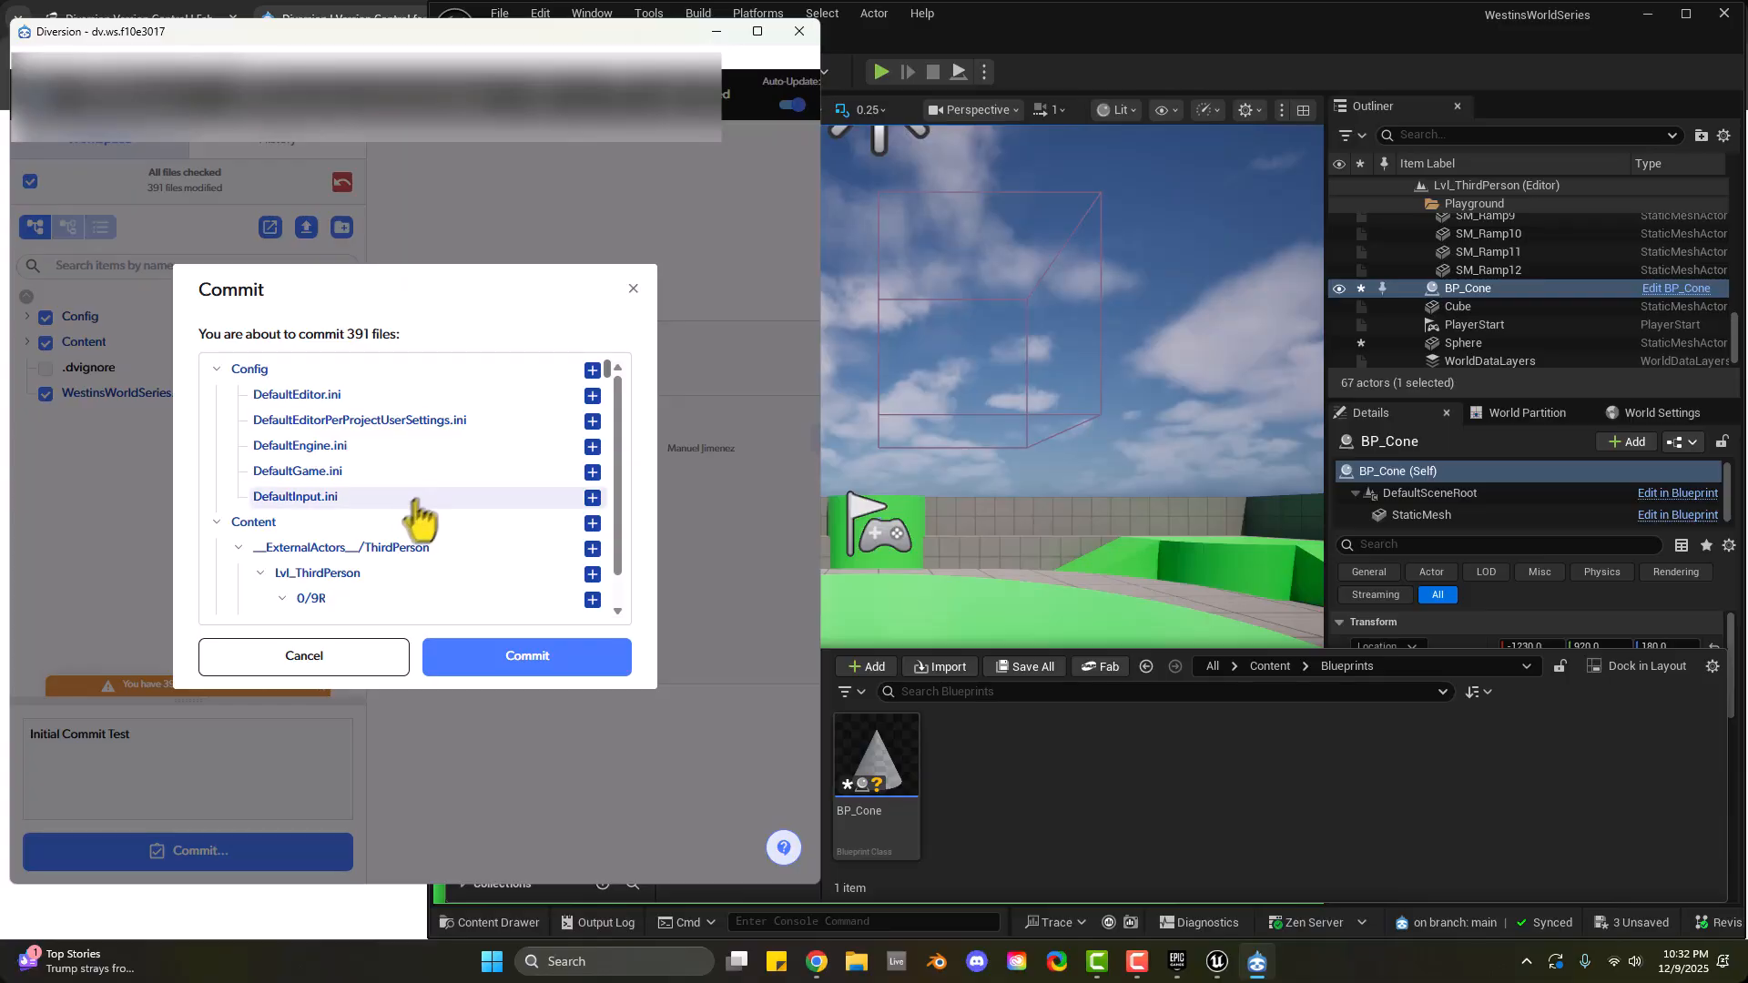
{"action": "scroll", "coordinate": [417, 519], "scroll_direction": "down", "scroll_amount": 3}
{"action": "scroll", "coordinate": [341, 483], "scroll_direction": "down", "scroll_amount": 5}
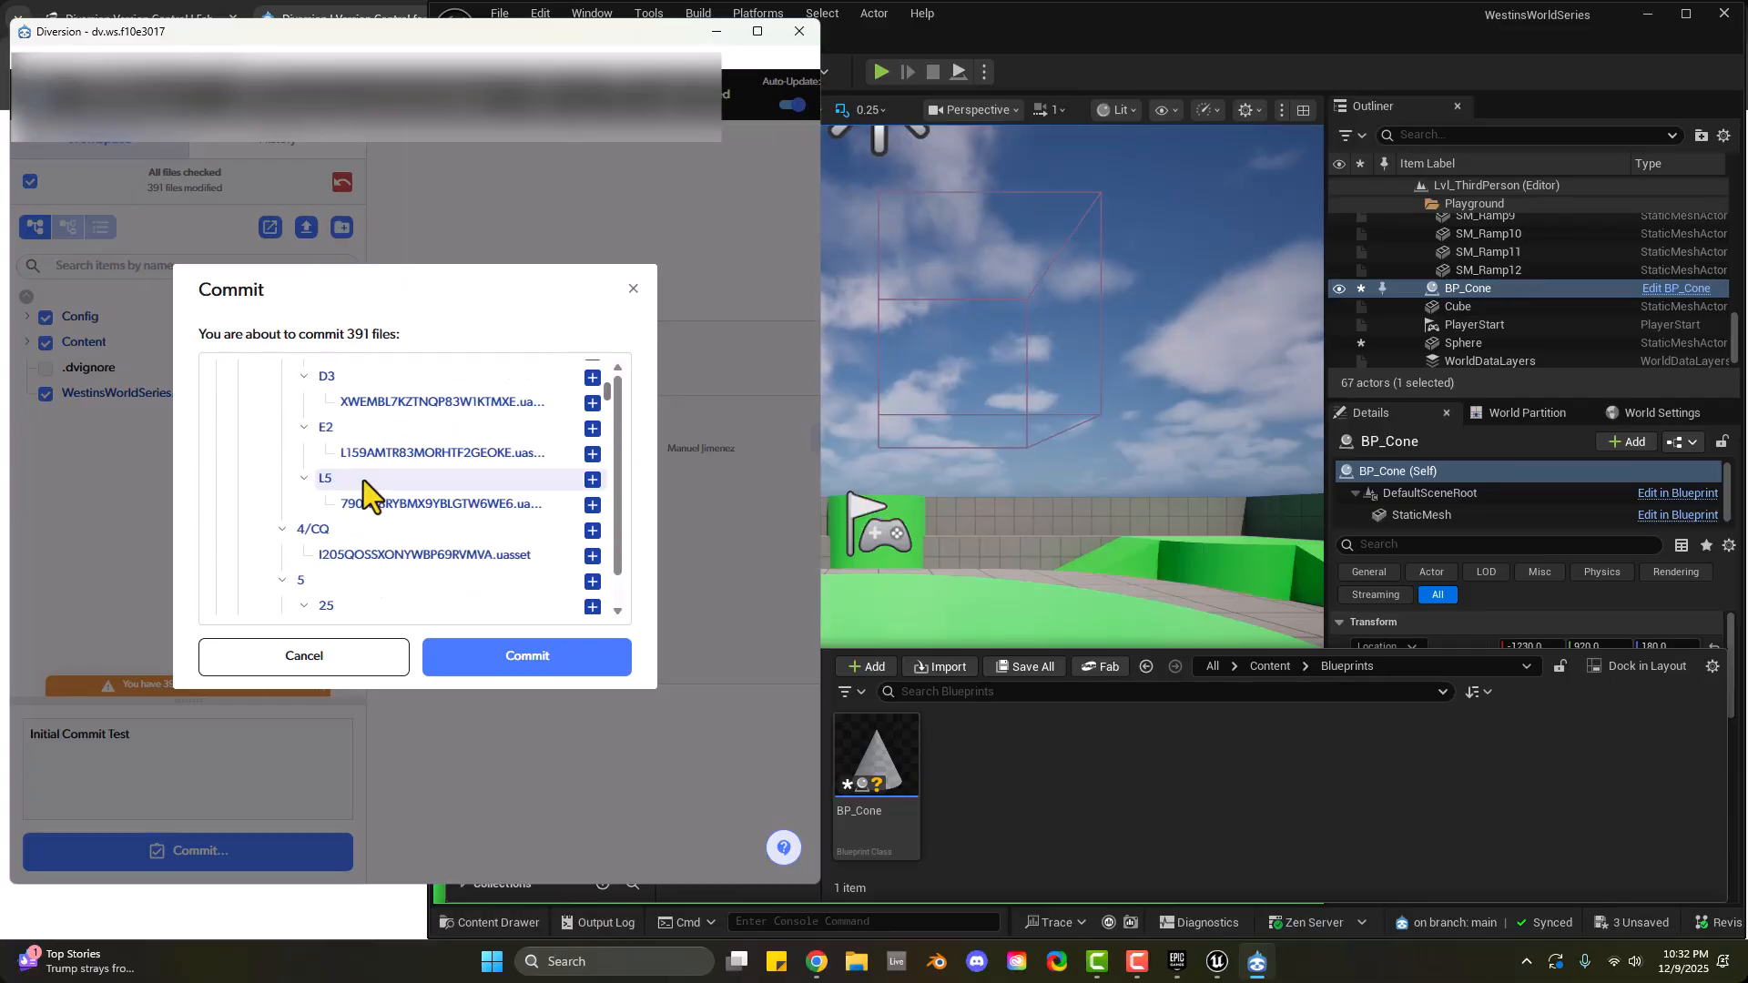
{"action": "scroll", "coordinate": [364, 492], "scroll_direction": "down", "scroll_amount": 5}
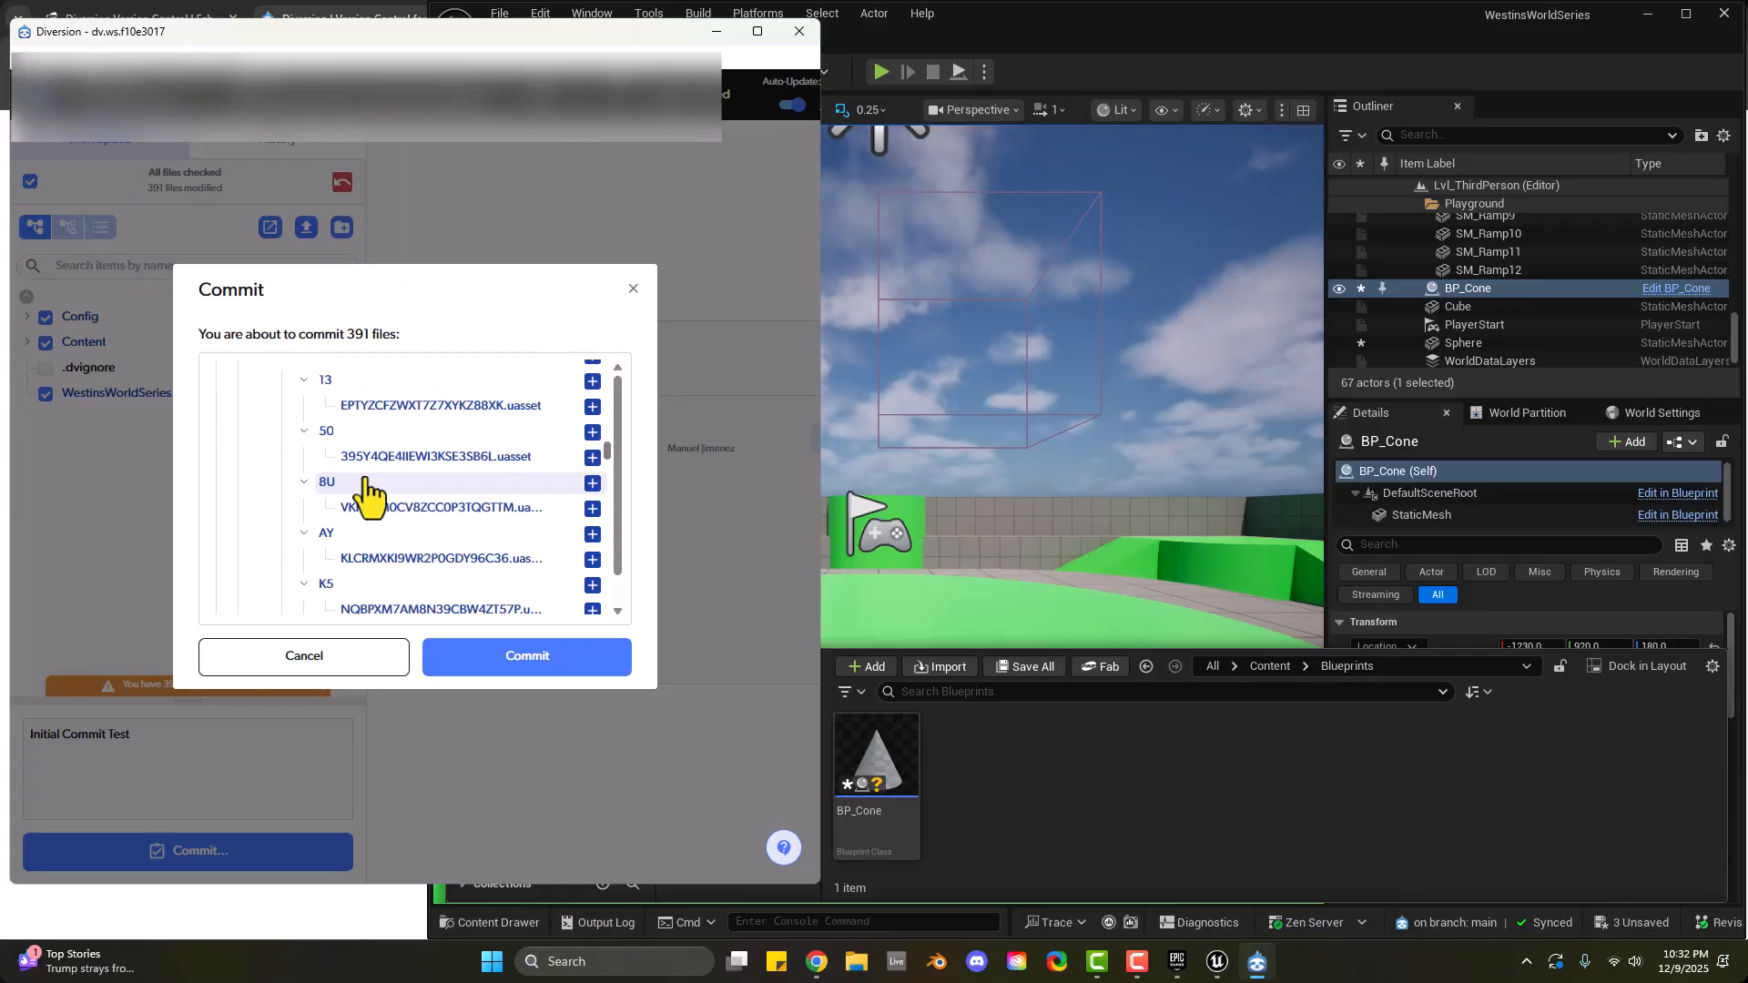
Confirm the "Initial Commit Test" commit and widen the Diversion window to show the whole Latest Commits area
{"action": "left_click", "coordinate": [550, 660]}
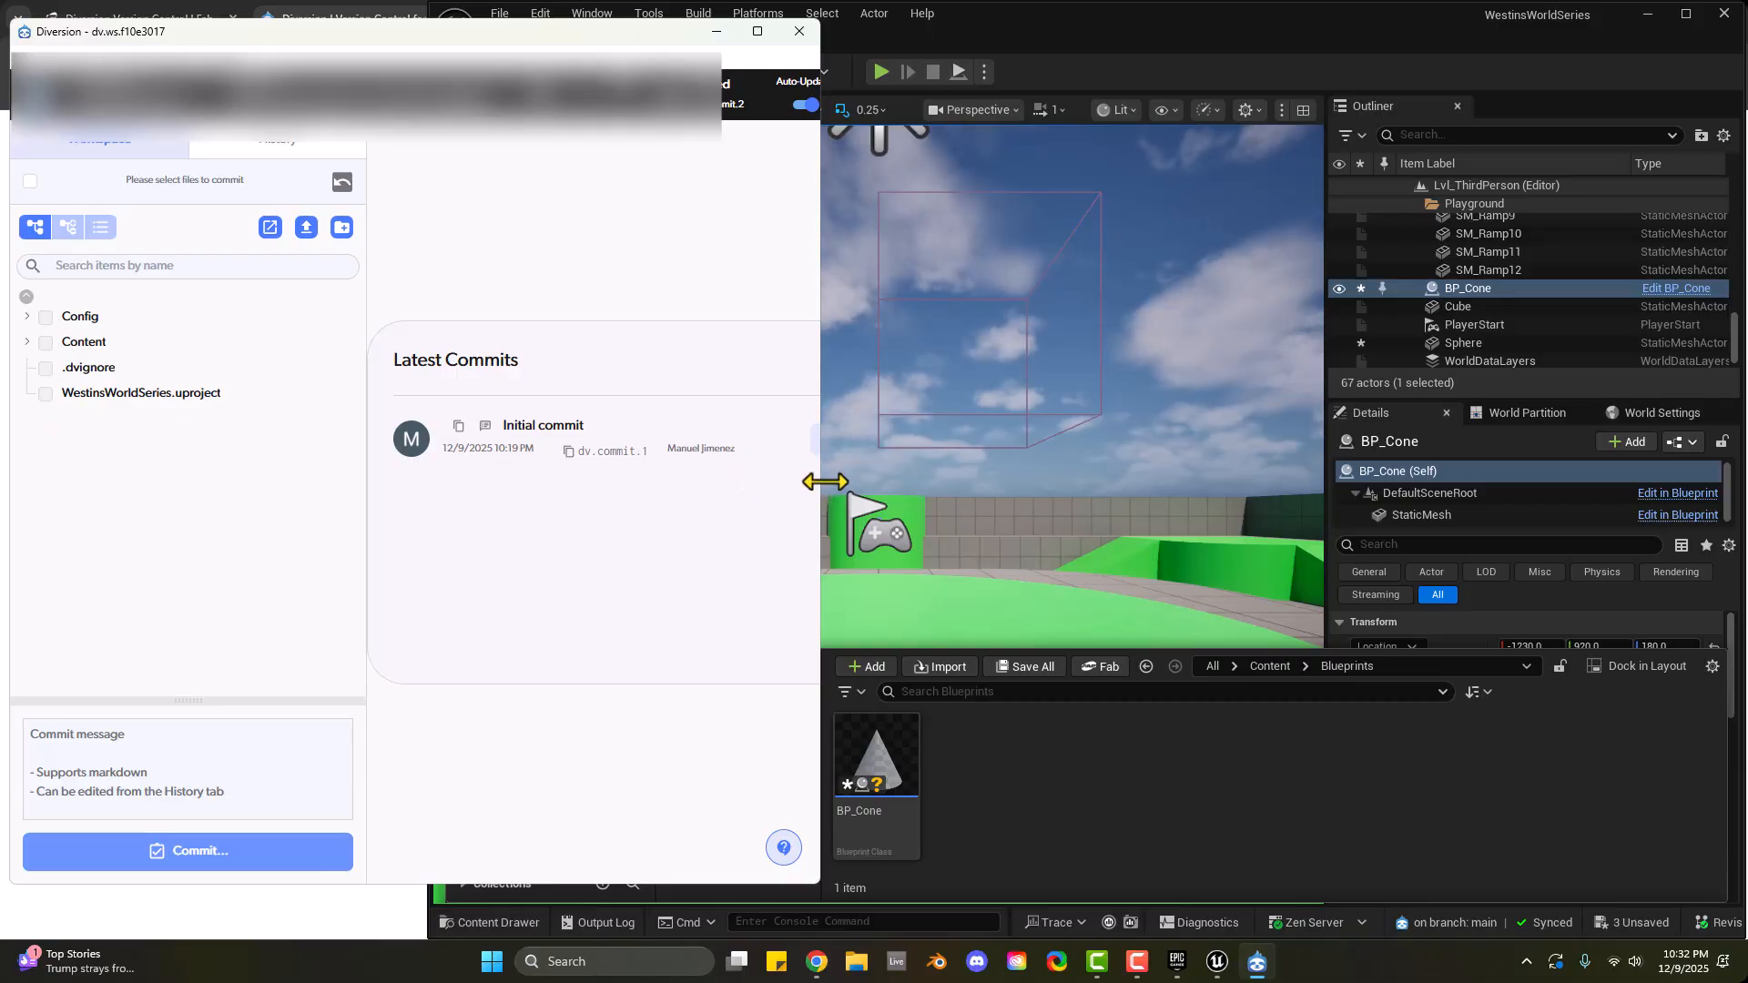
{"action": "left_click_drag", "start_coordinate": [825, 481], "coordinate": [1099, 482]}
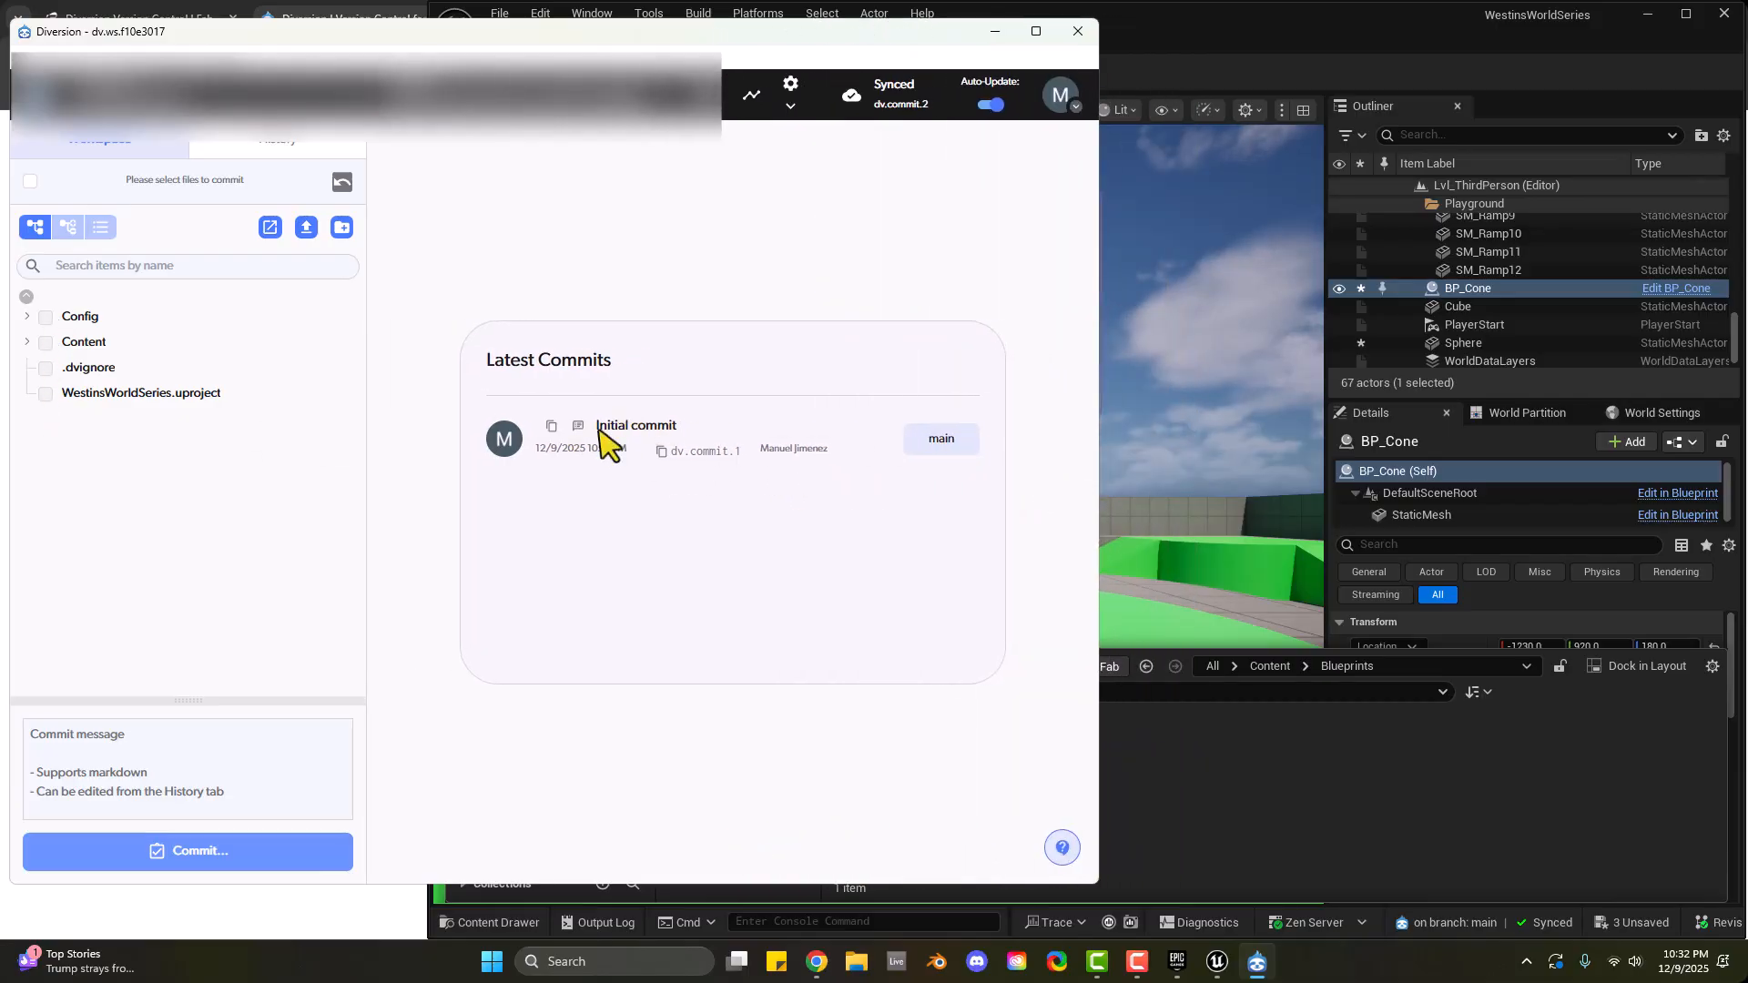
Switch to the Unreal Editor and save all unsaved assets together with the Lvl_ThirdPerson level
{"action": "left_click", "coordinate": [1196, 779]}
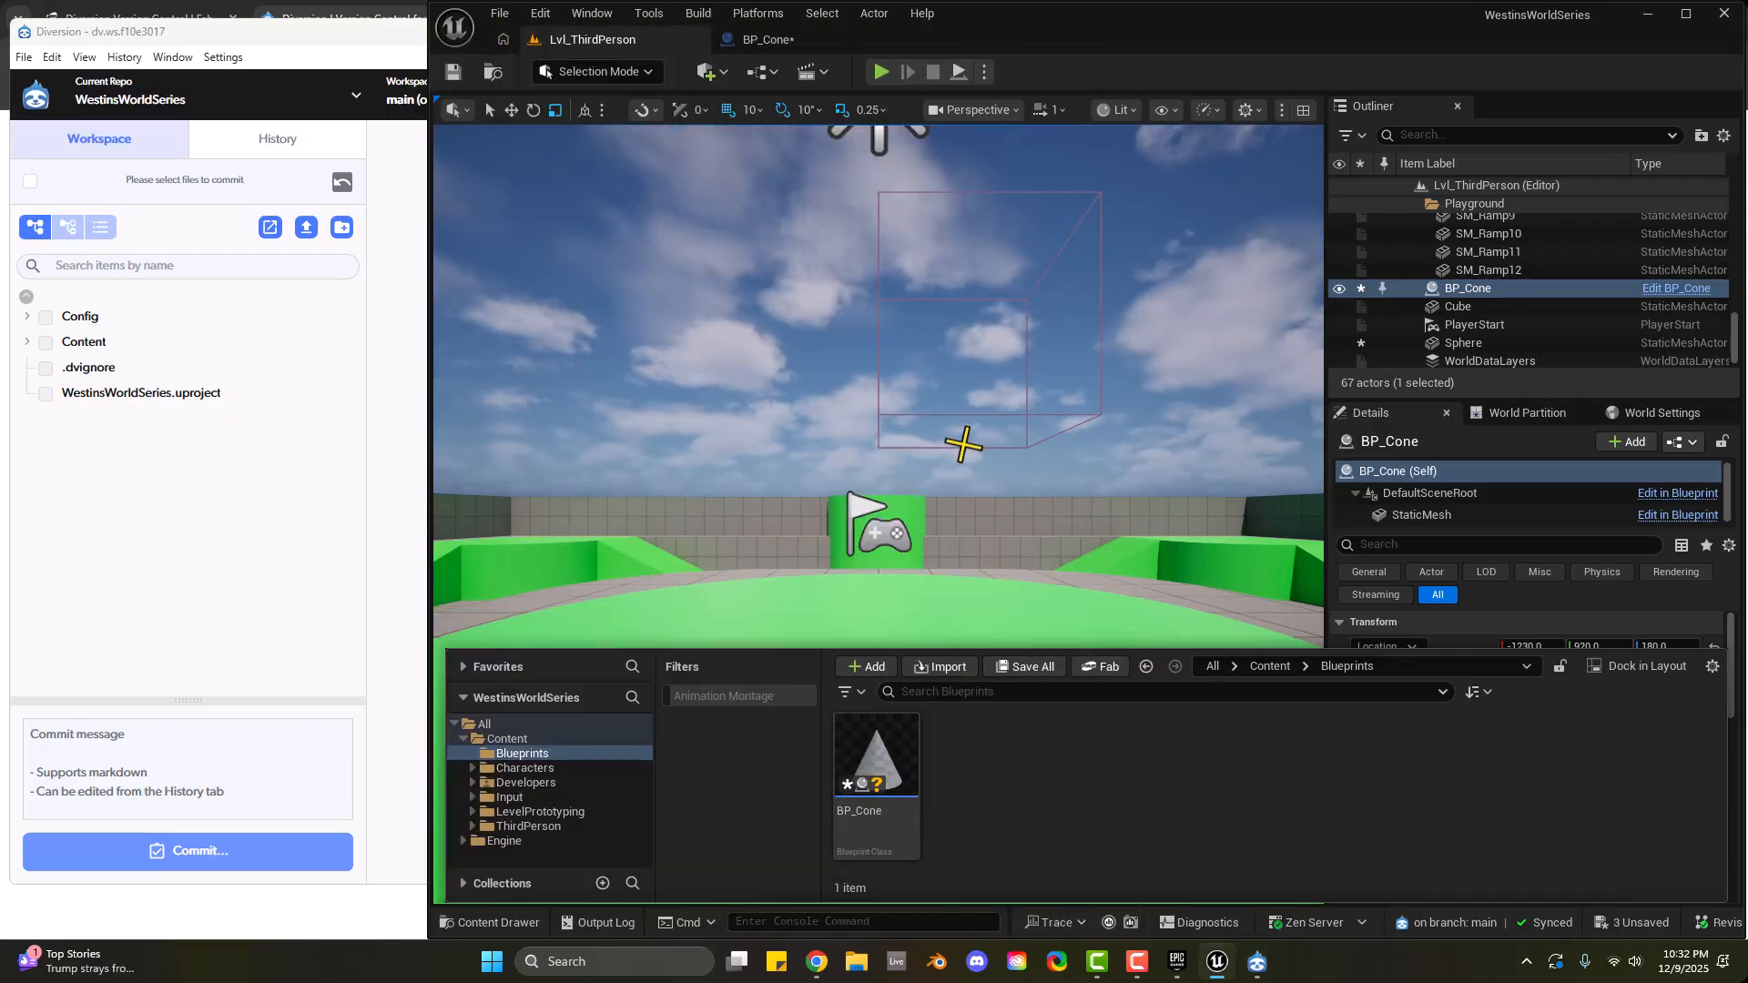
{"action": "right_click_drag", "start_coordinate": [999, 437], "coordinate": [1484, 524]}
{"action": "key", "text": "w"}
{"action": "key", "text": "s"}
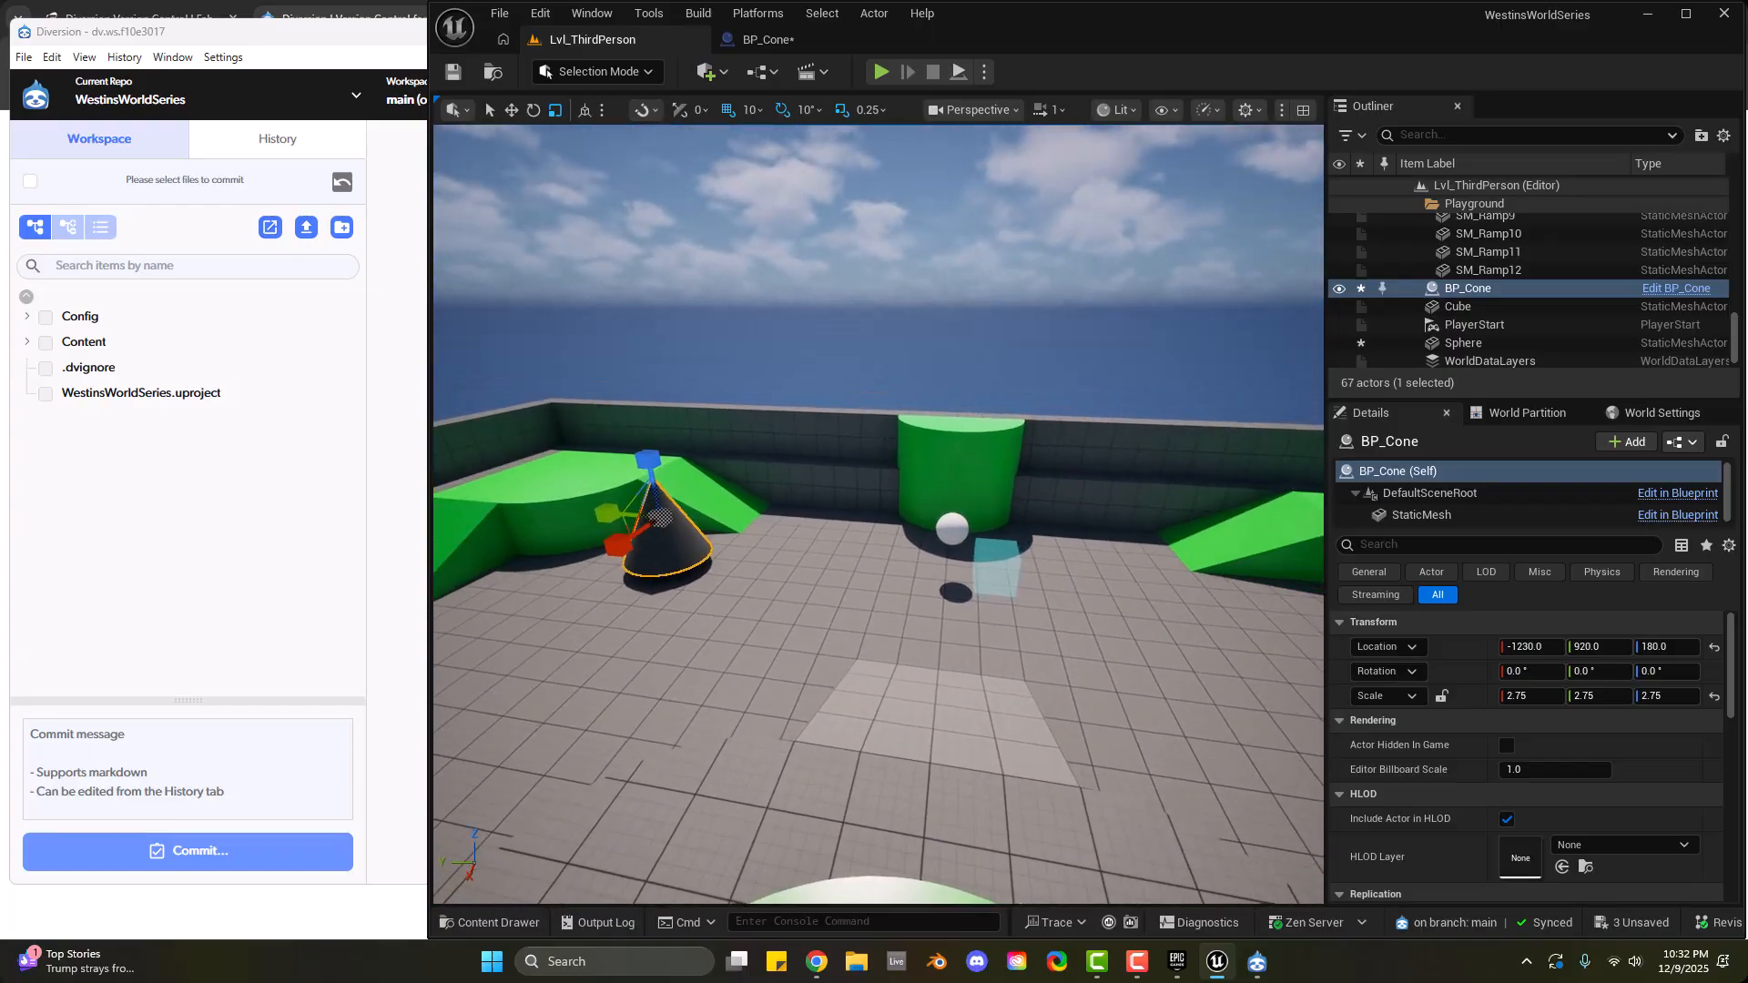
{"action": "key", "text": "w"}
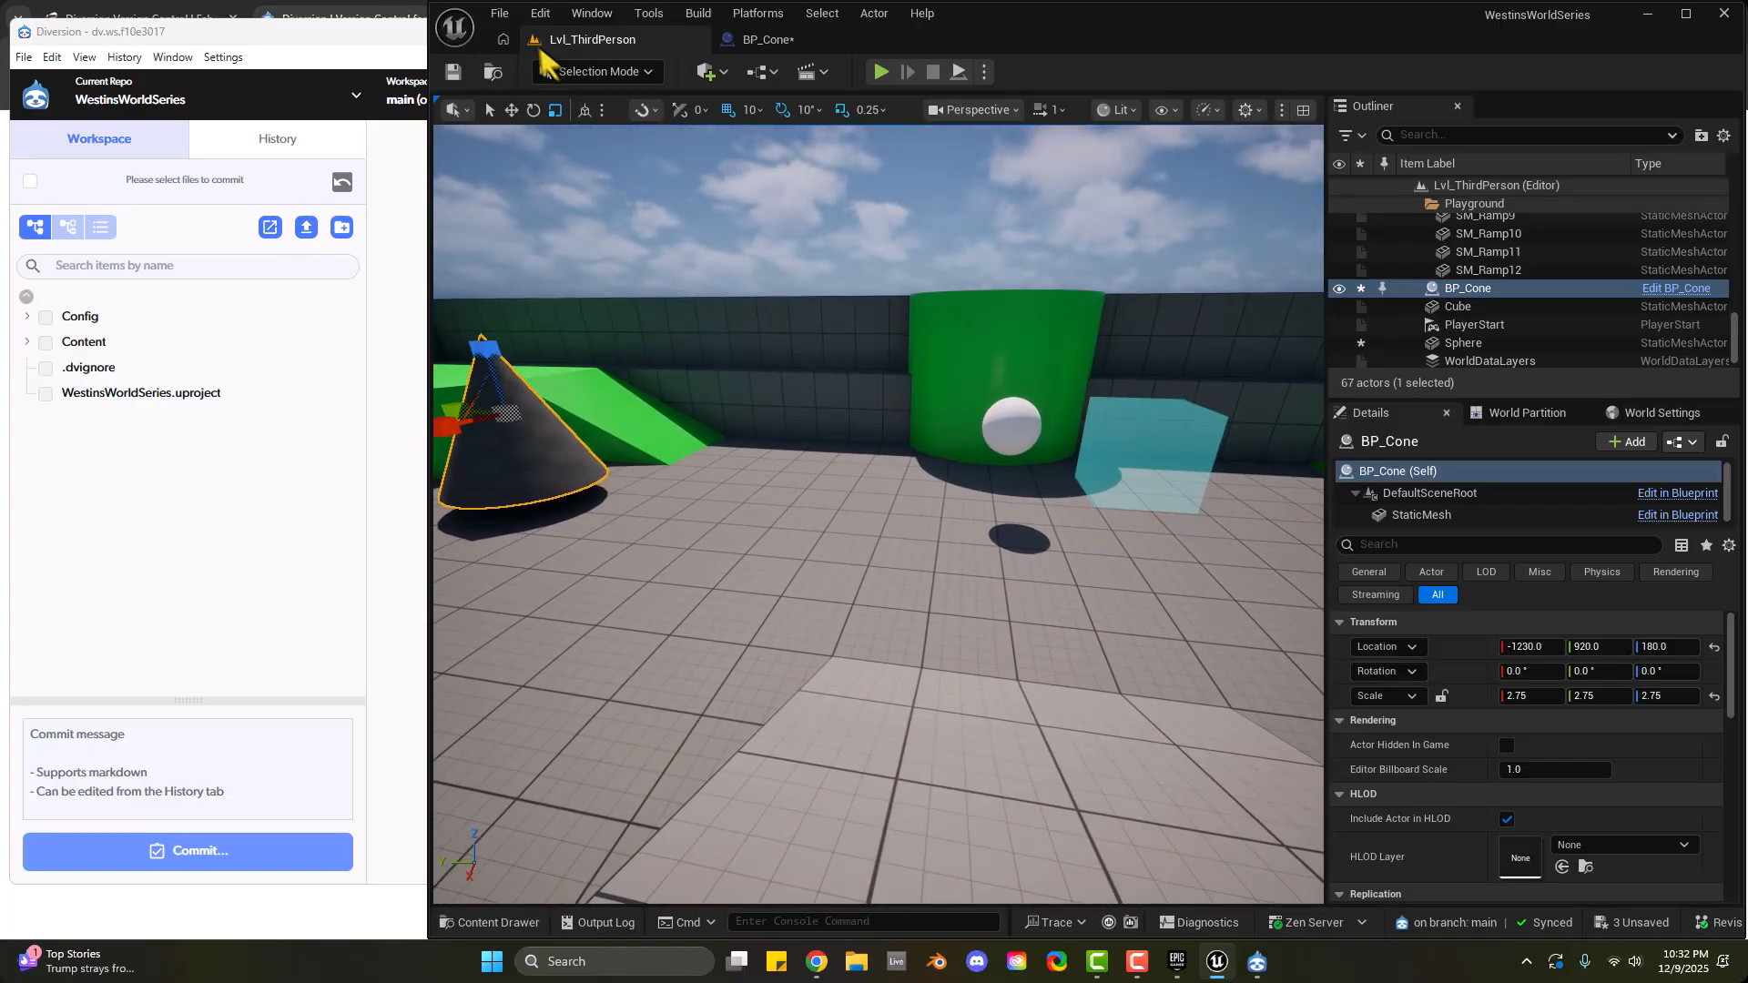
{"action": "left_click", "coordinate": [503, 15]}
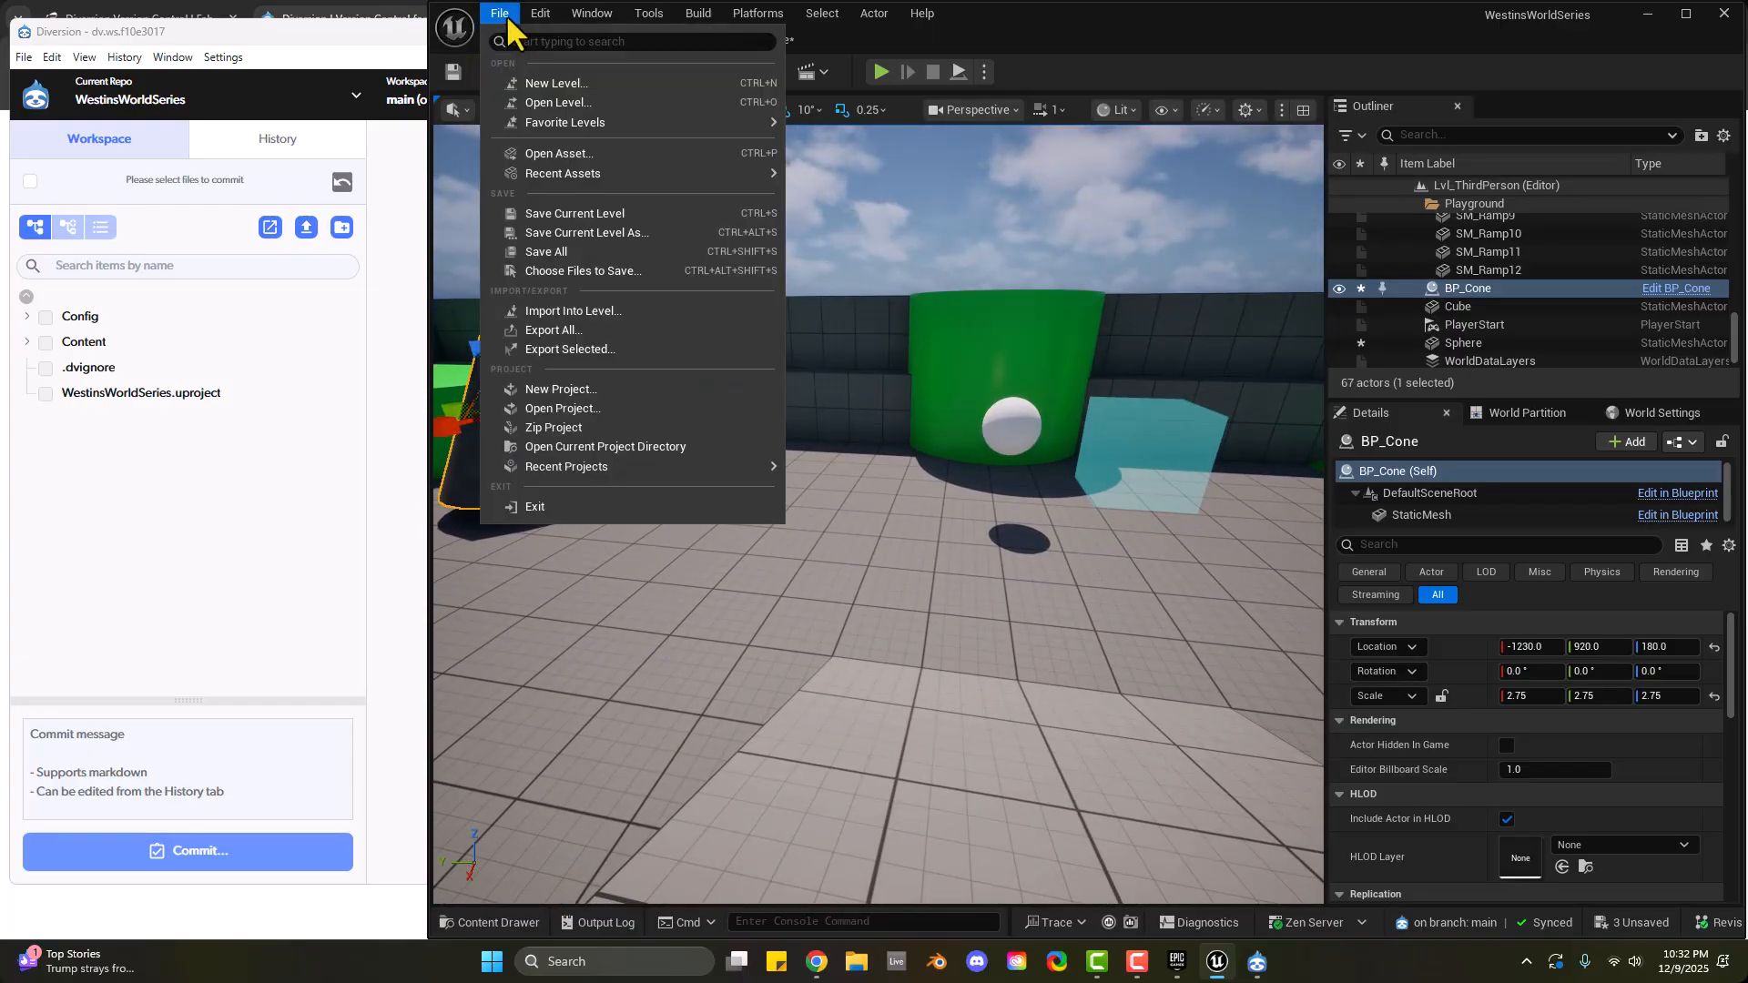
{"action": "left_click", "coordinate": [548, 251]}
{"action": "left_click", "coordinate": [549, 254]}
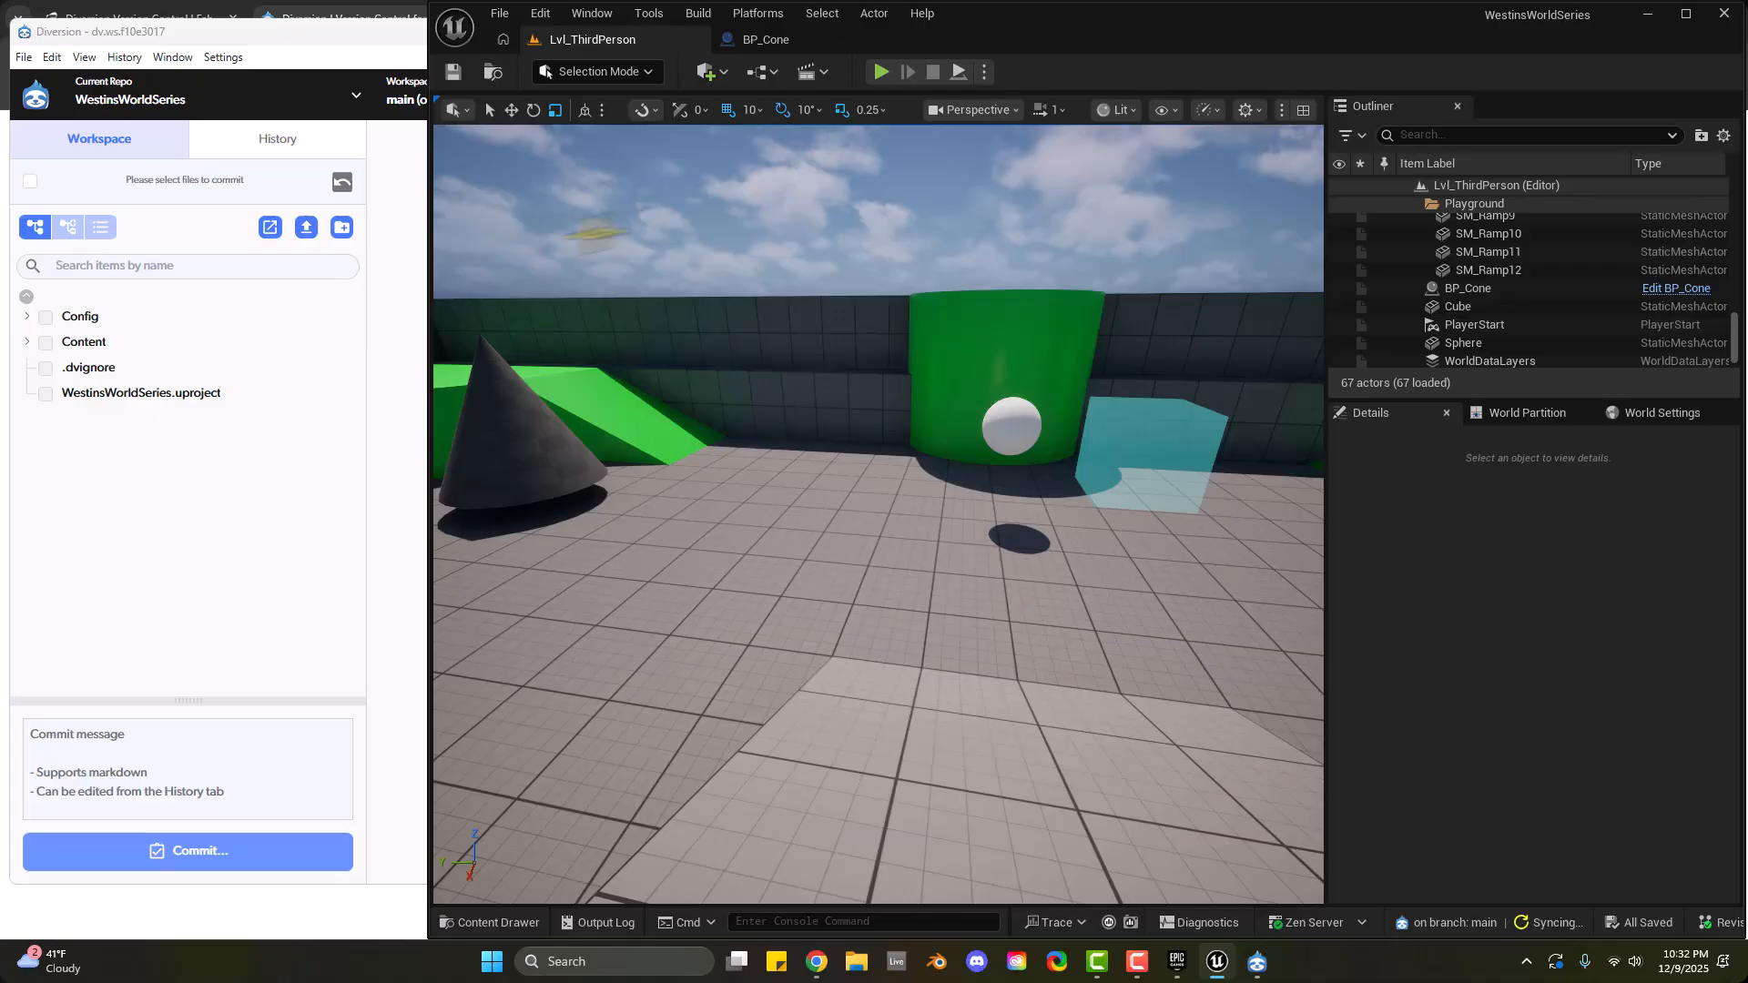
Select BP_Cone in the Blueprints folder of the Content Drawer, and shift and slightly widen the Unreal Editor window
{"action": "key", "text": "ctrl+space"}
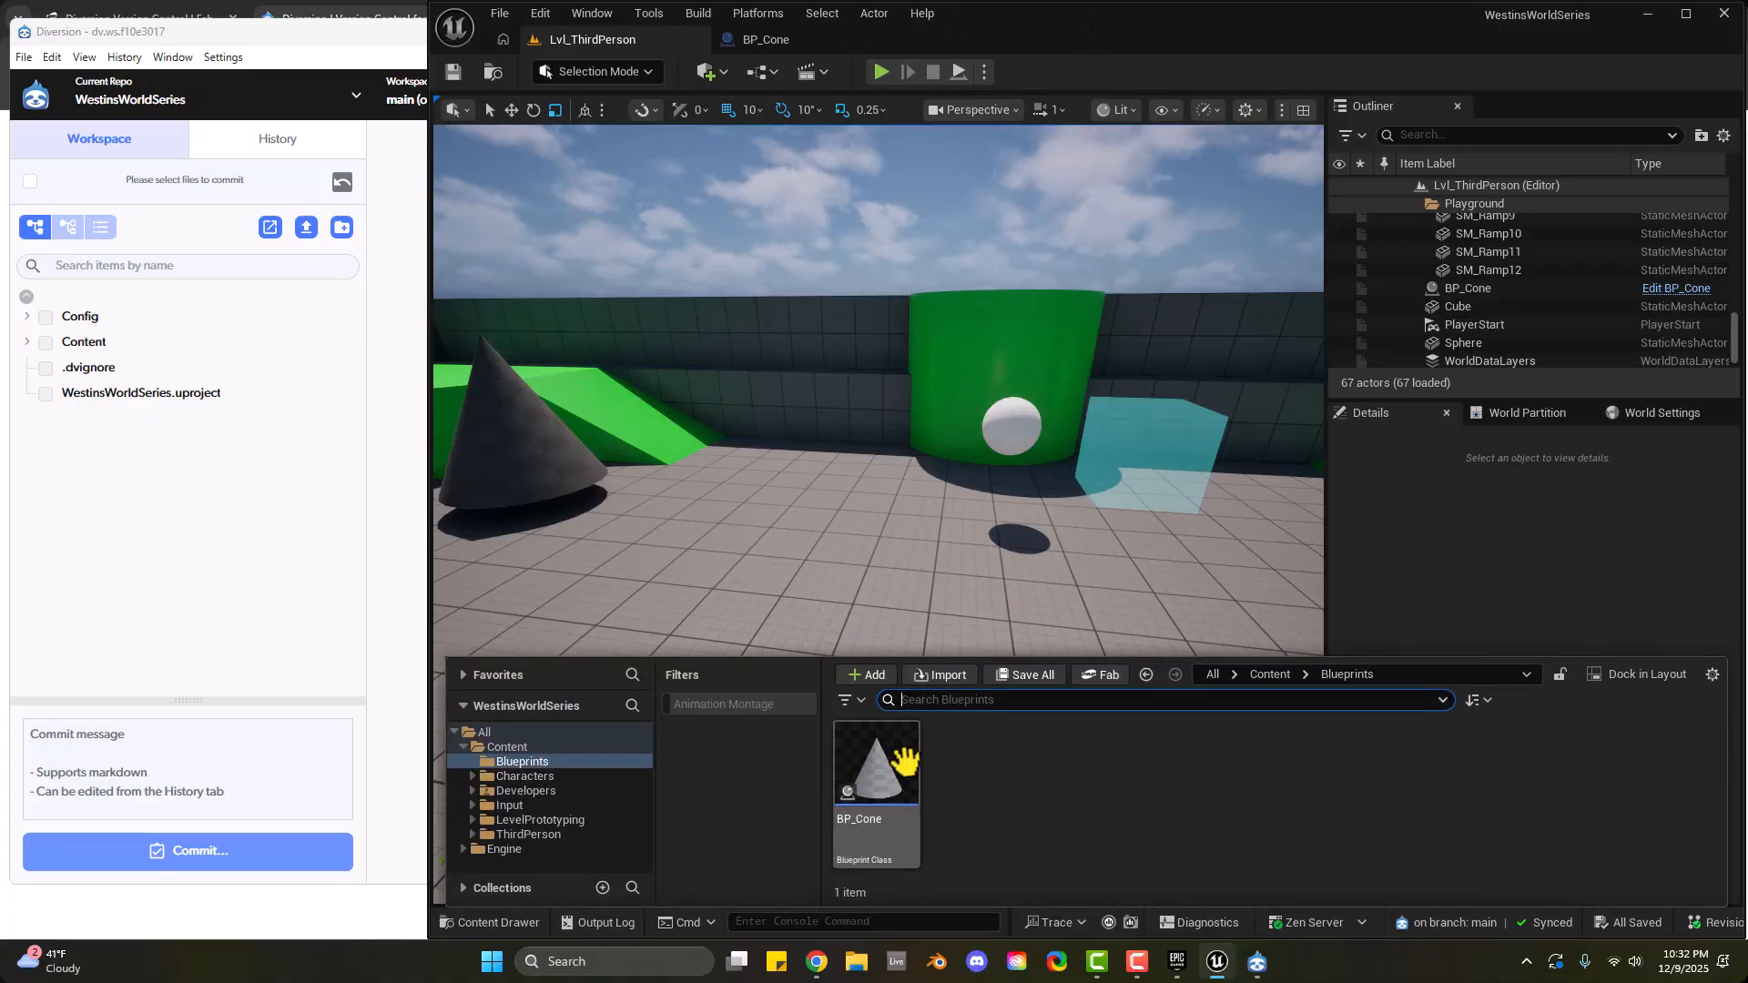
{"action": "left_click", "coordinate": [896, 819]}
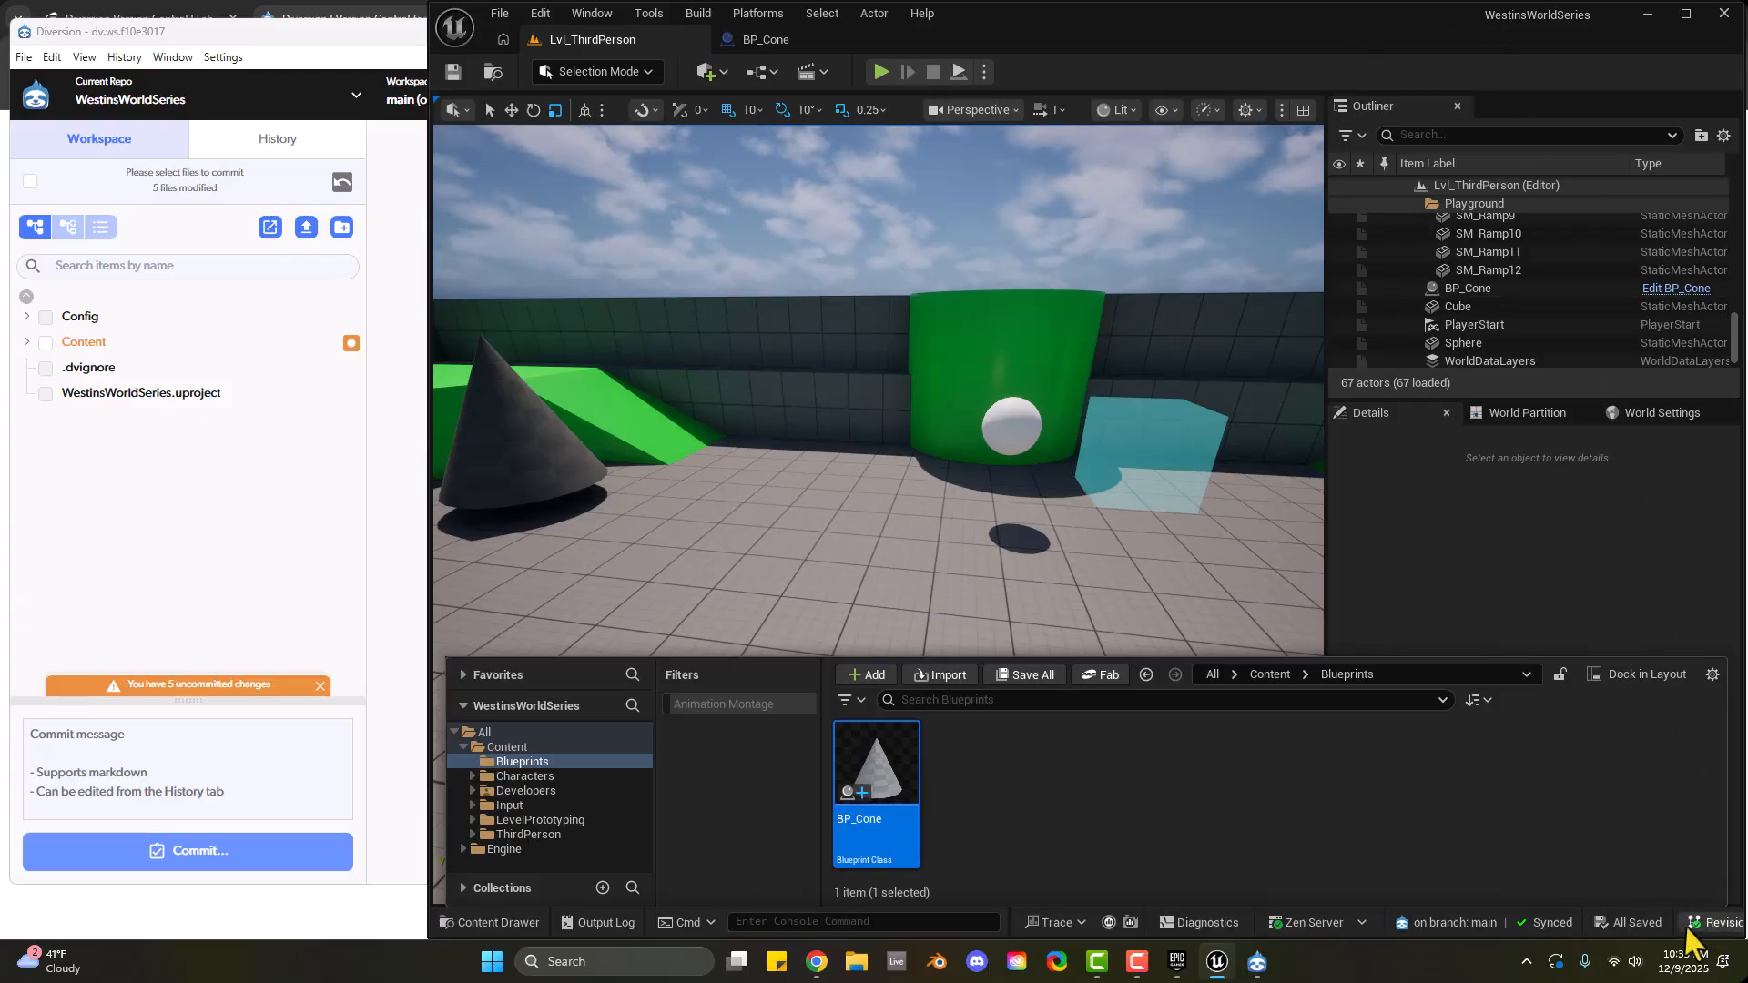
{"action": "left_click_drag", "start_coordinate": [1356, 13], "coordinate": [1332, 14]}
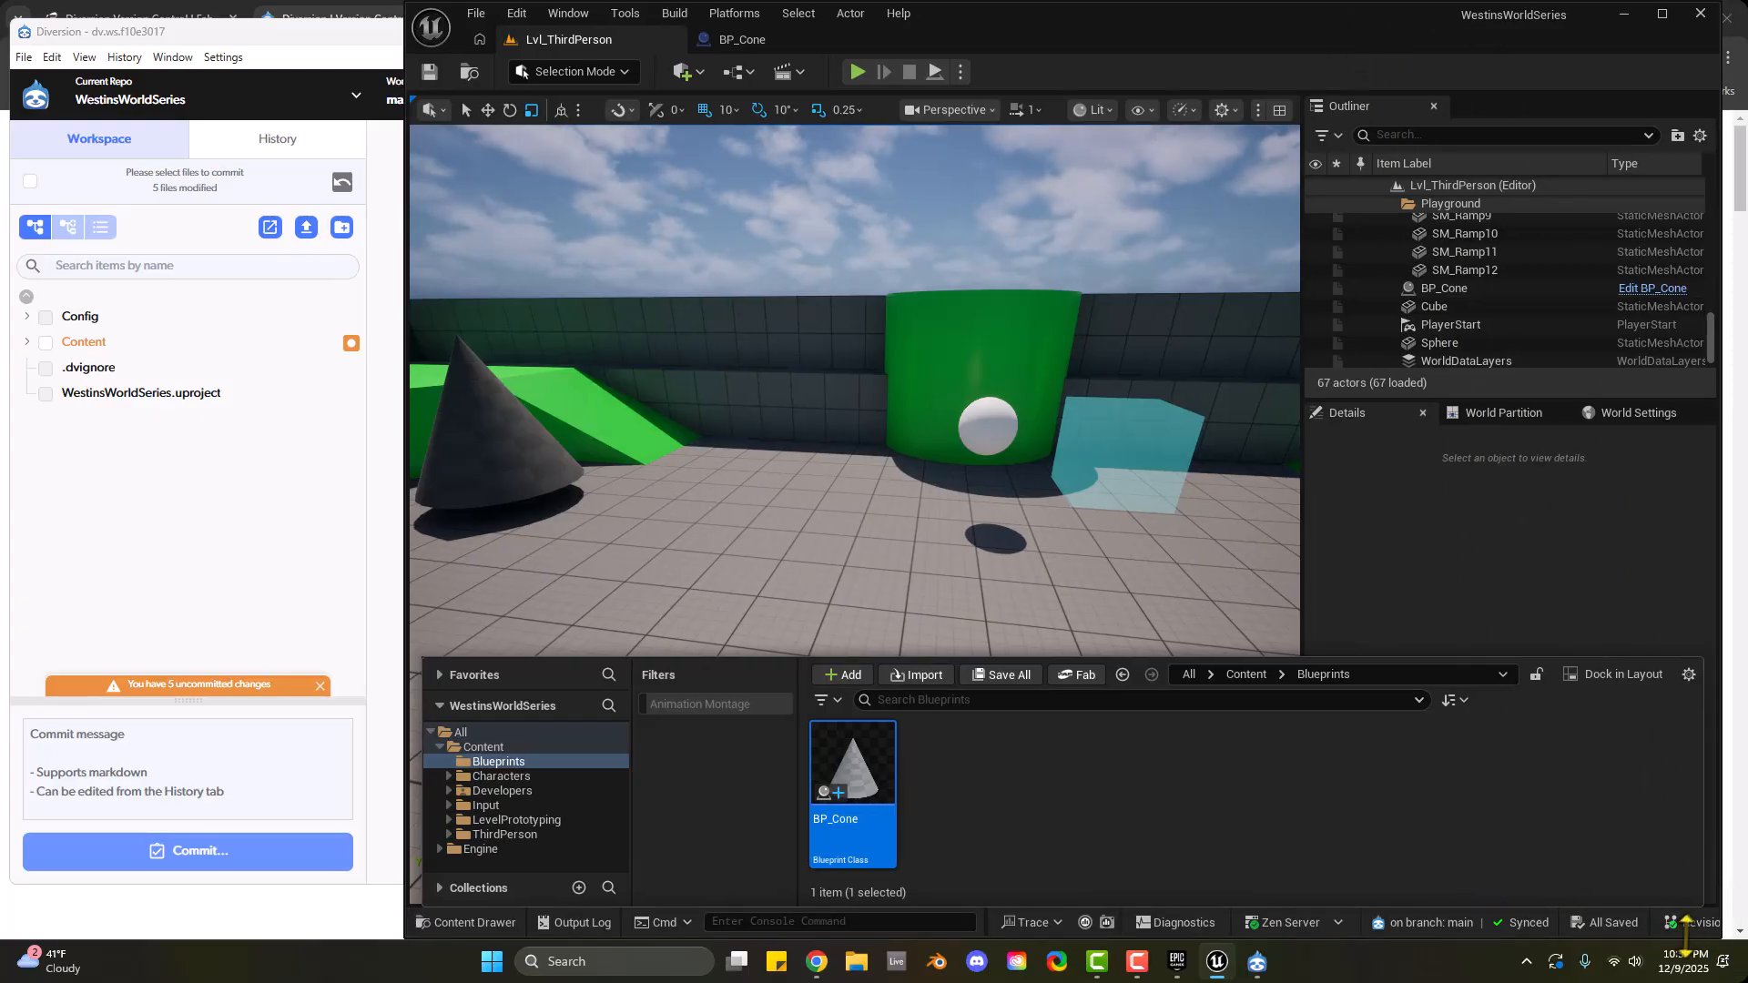
{"action": "left_click_drag", "start_coordinate": [1719, 902], "coordinate": [1737, 904]}
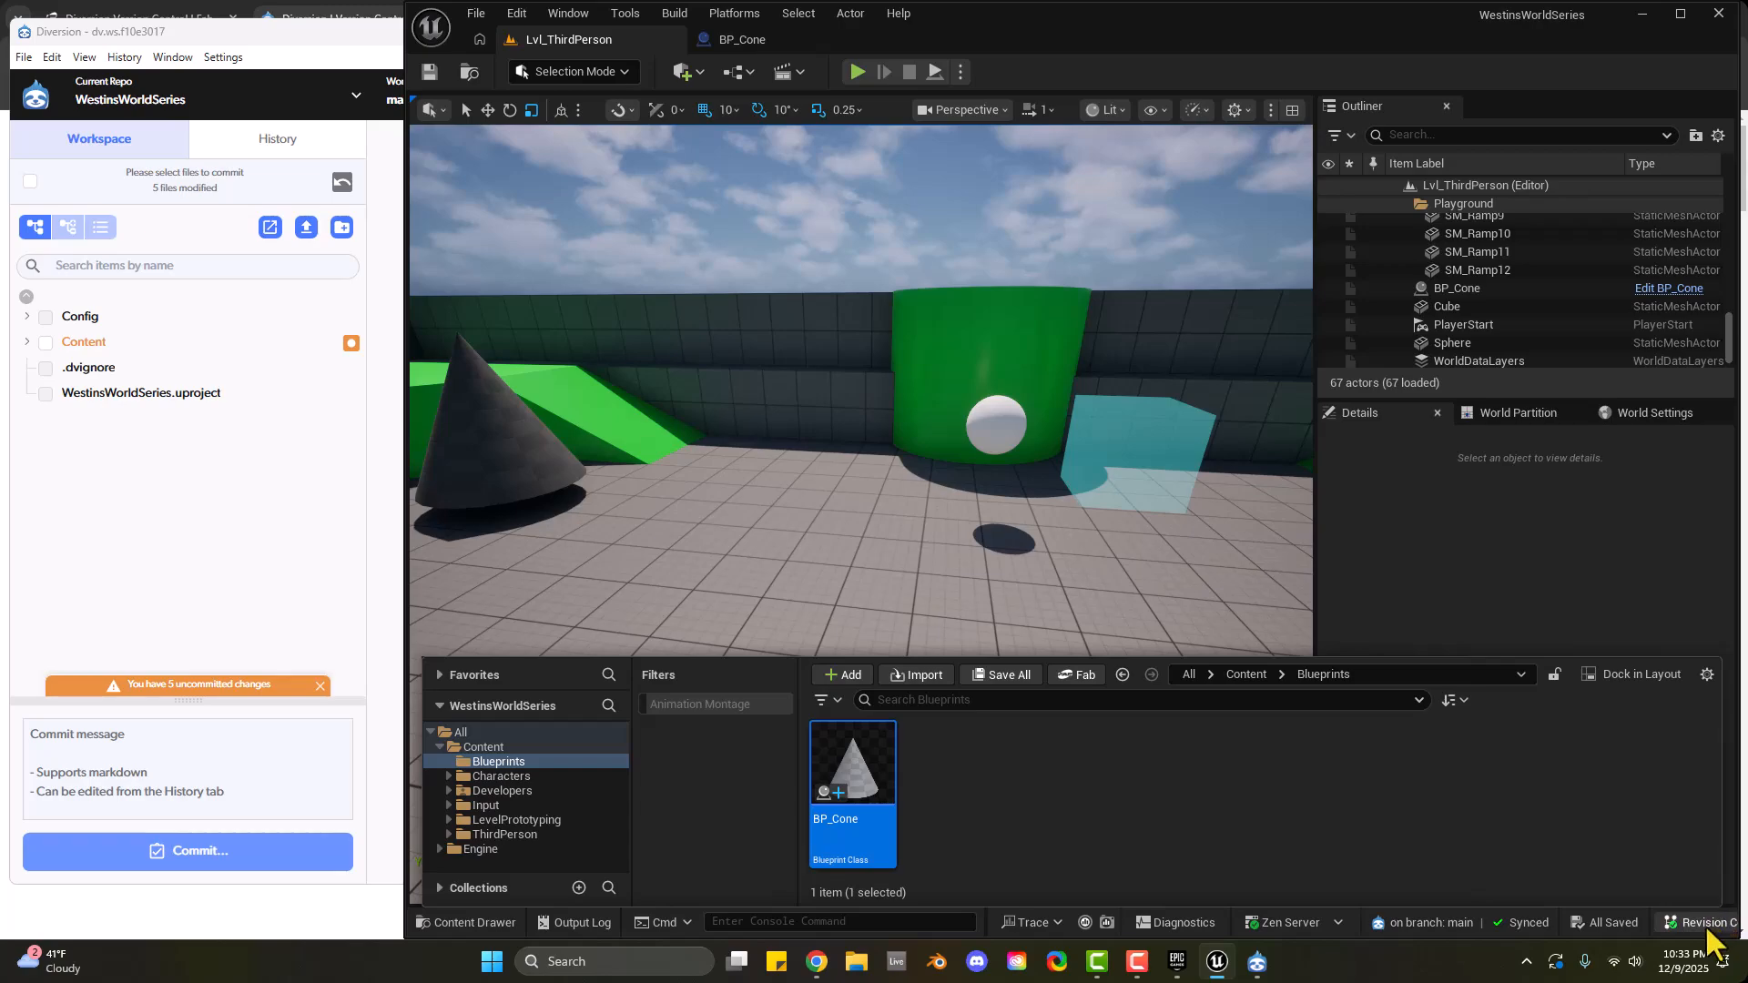
Start a Diversion commit from the Unreal Editor's revision control and enter "Episode 1 - Version Control - Diversion" as the description
{"action": "left_click", "coordinate": [1704, 924]}
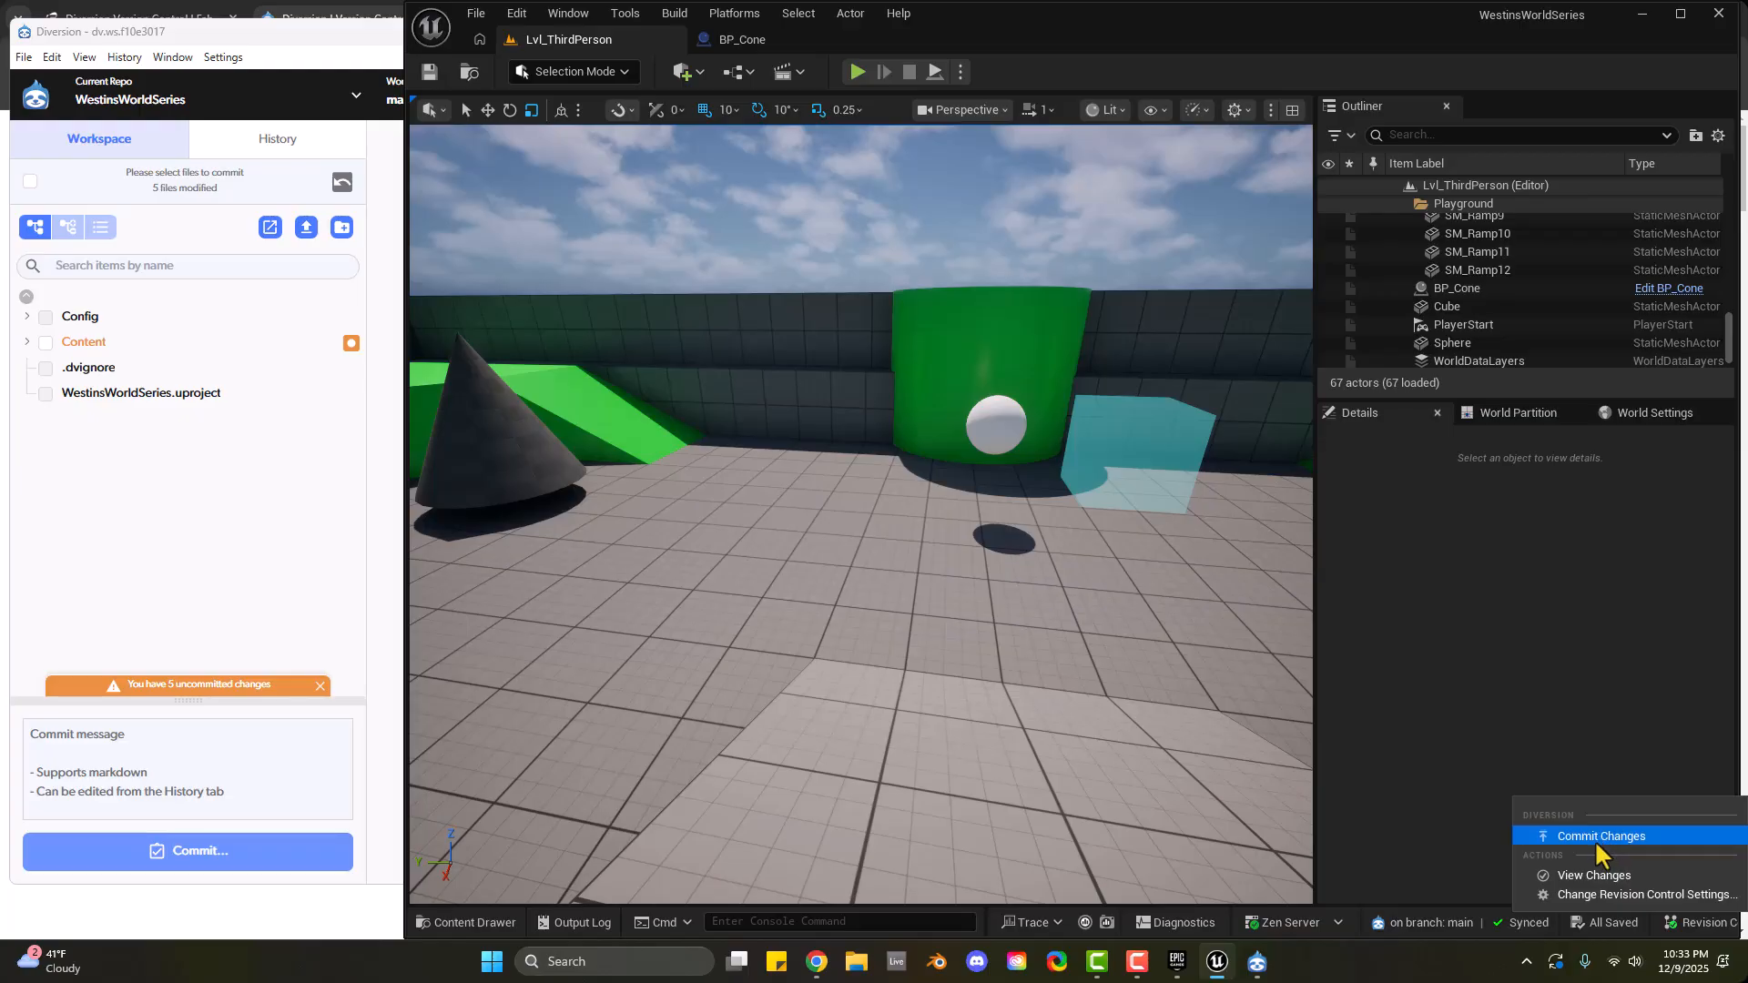
{"action": "left_click", "coordinate": [1593, 837]}
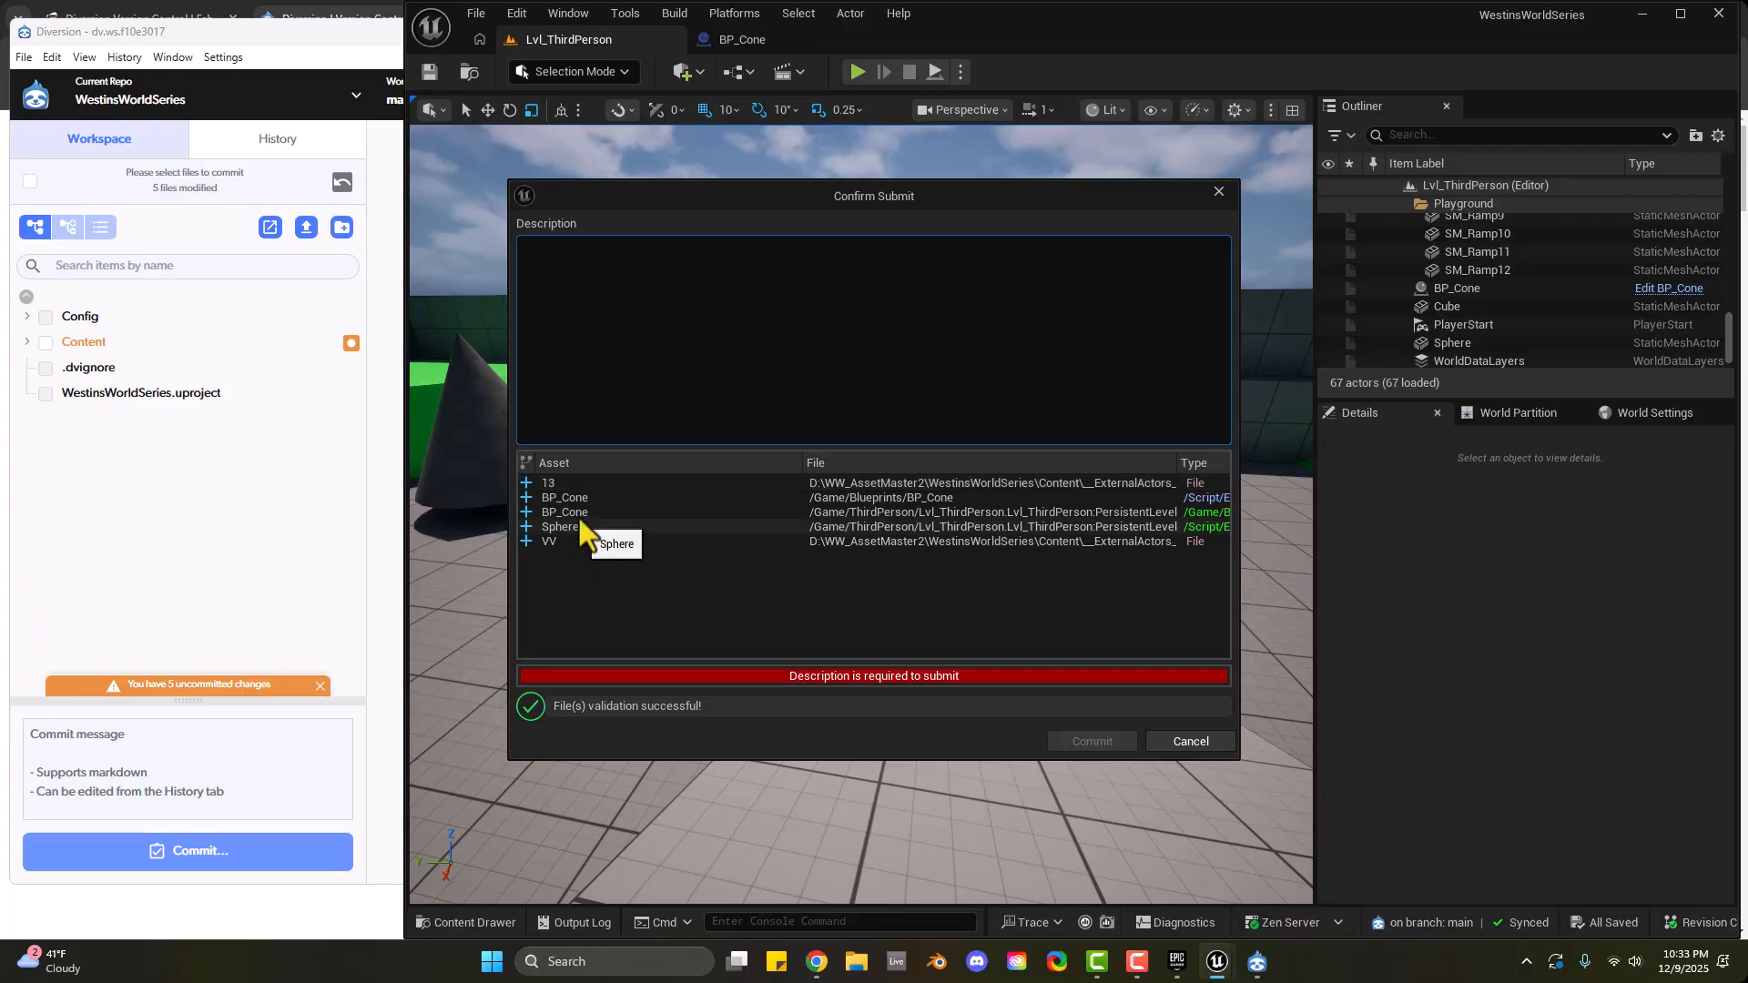
{"action": "left_click", "coordinate": [577, 486]}
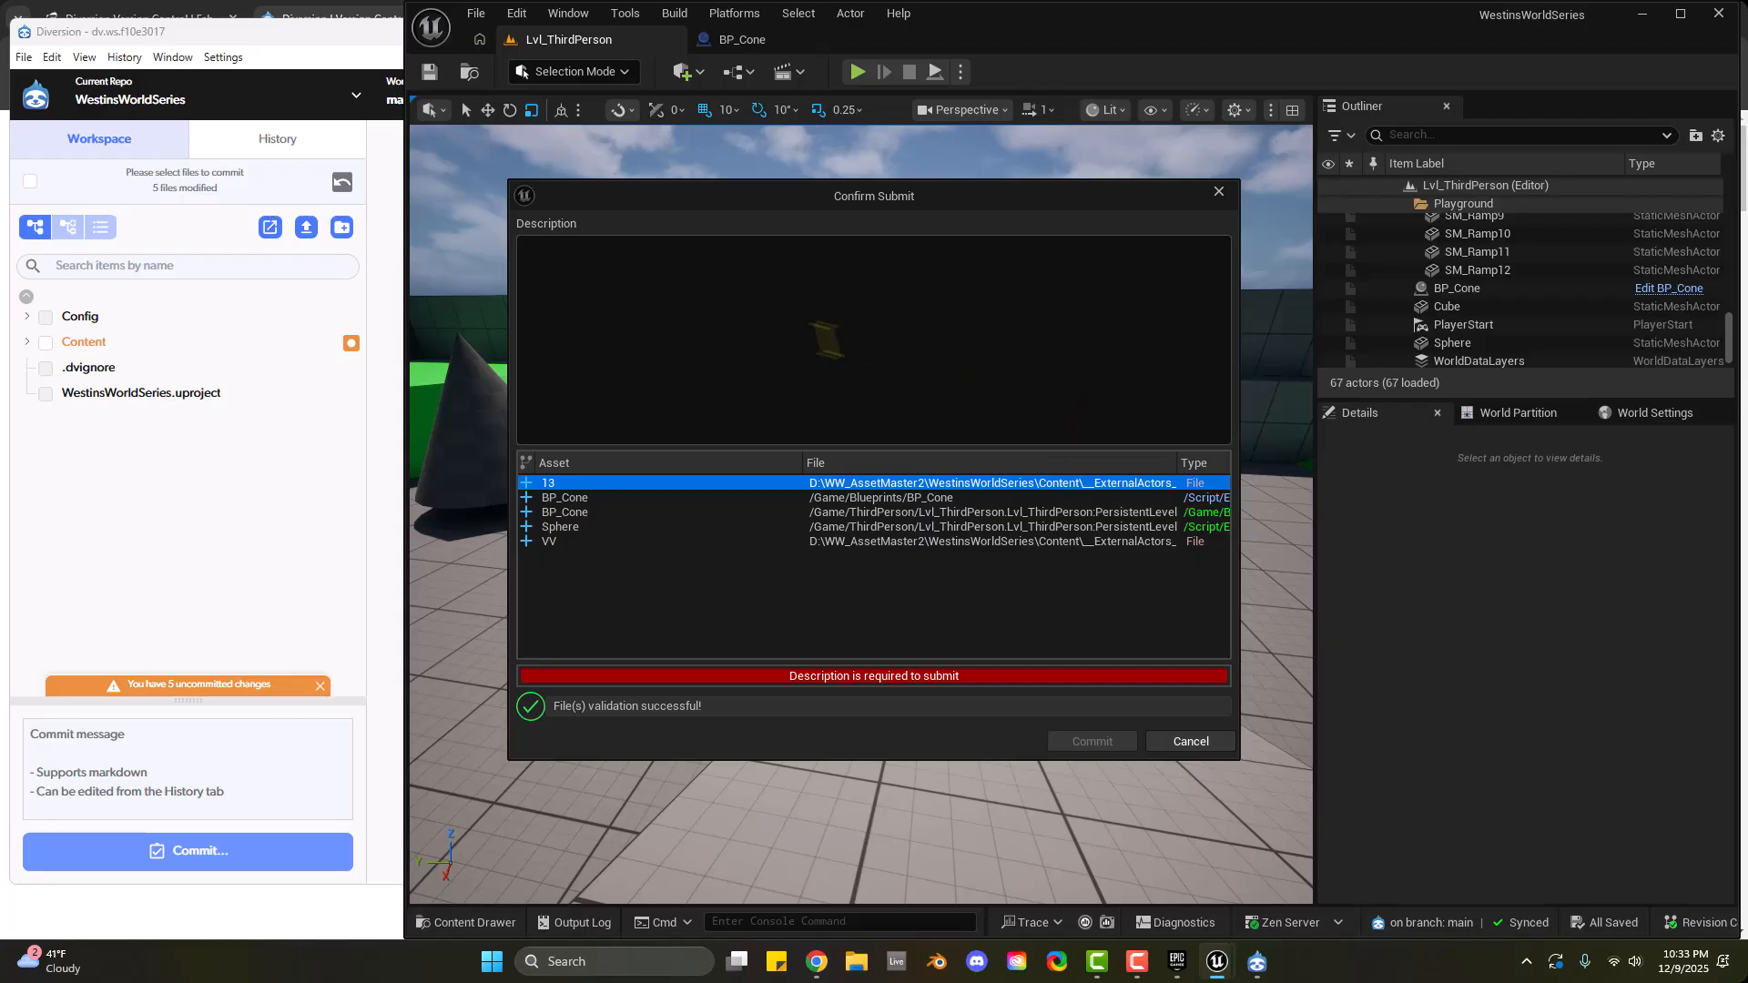
{"action": "left_click", "coordinate": [811, 339]}
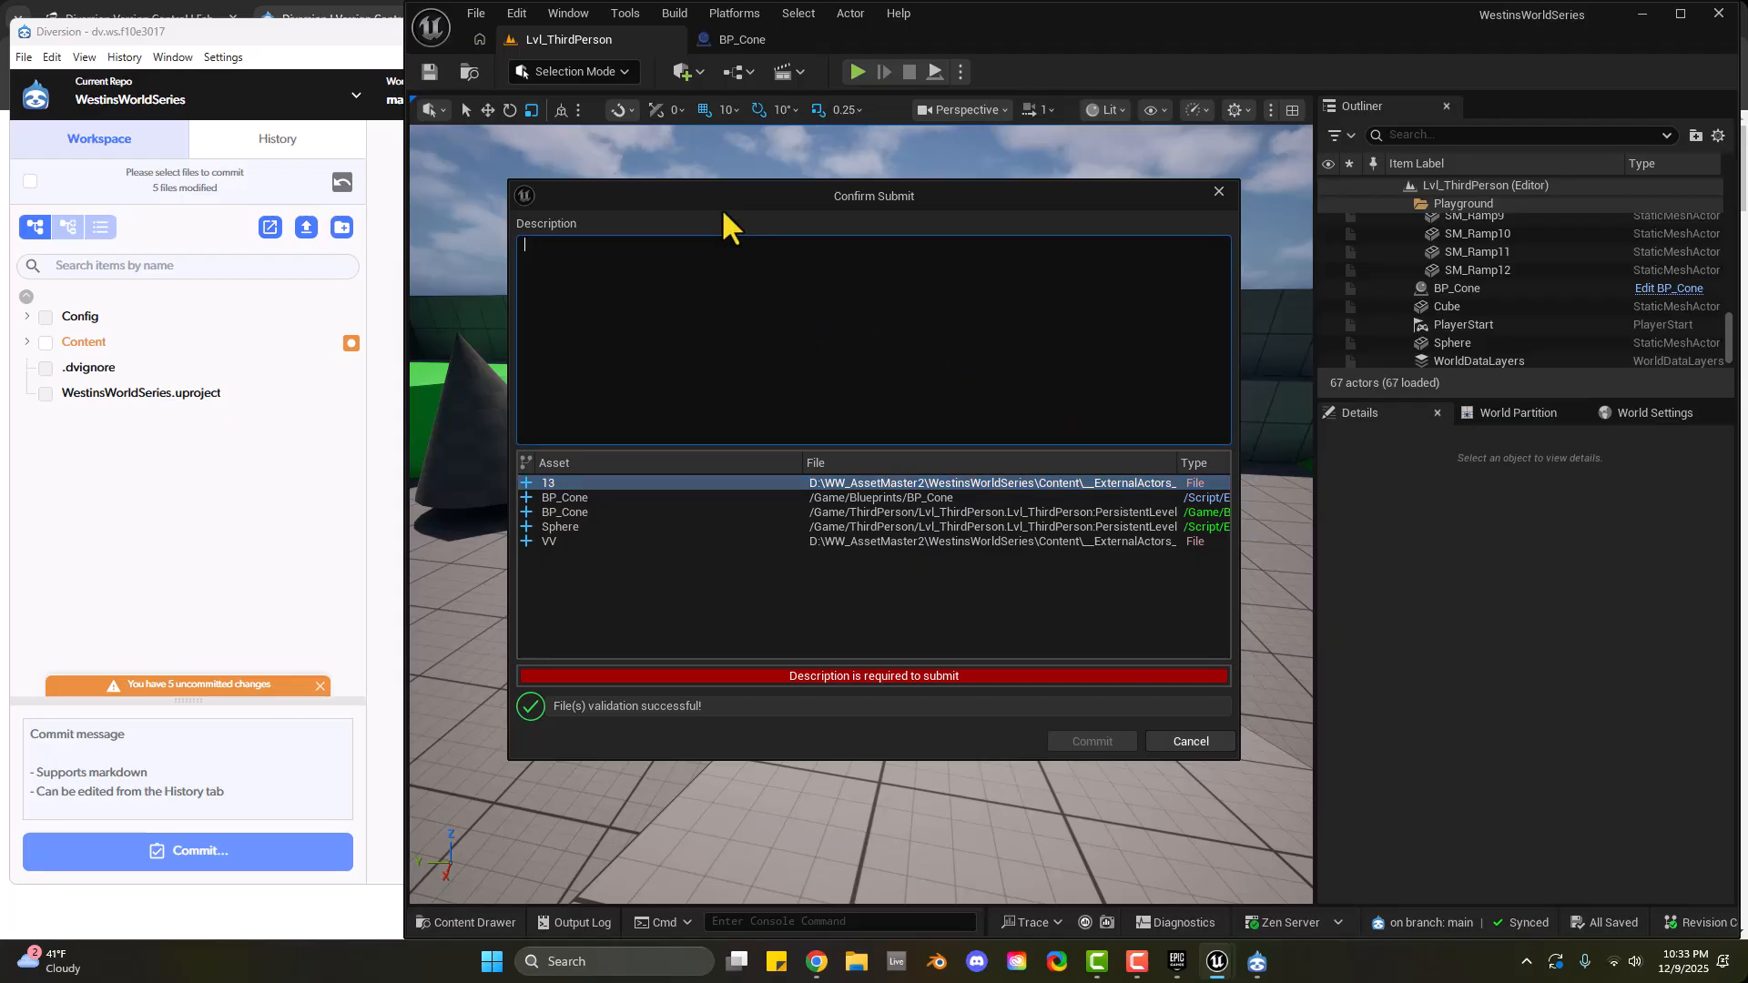
{"action": "type", "text": "Episod"}
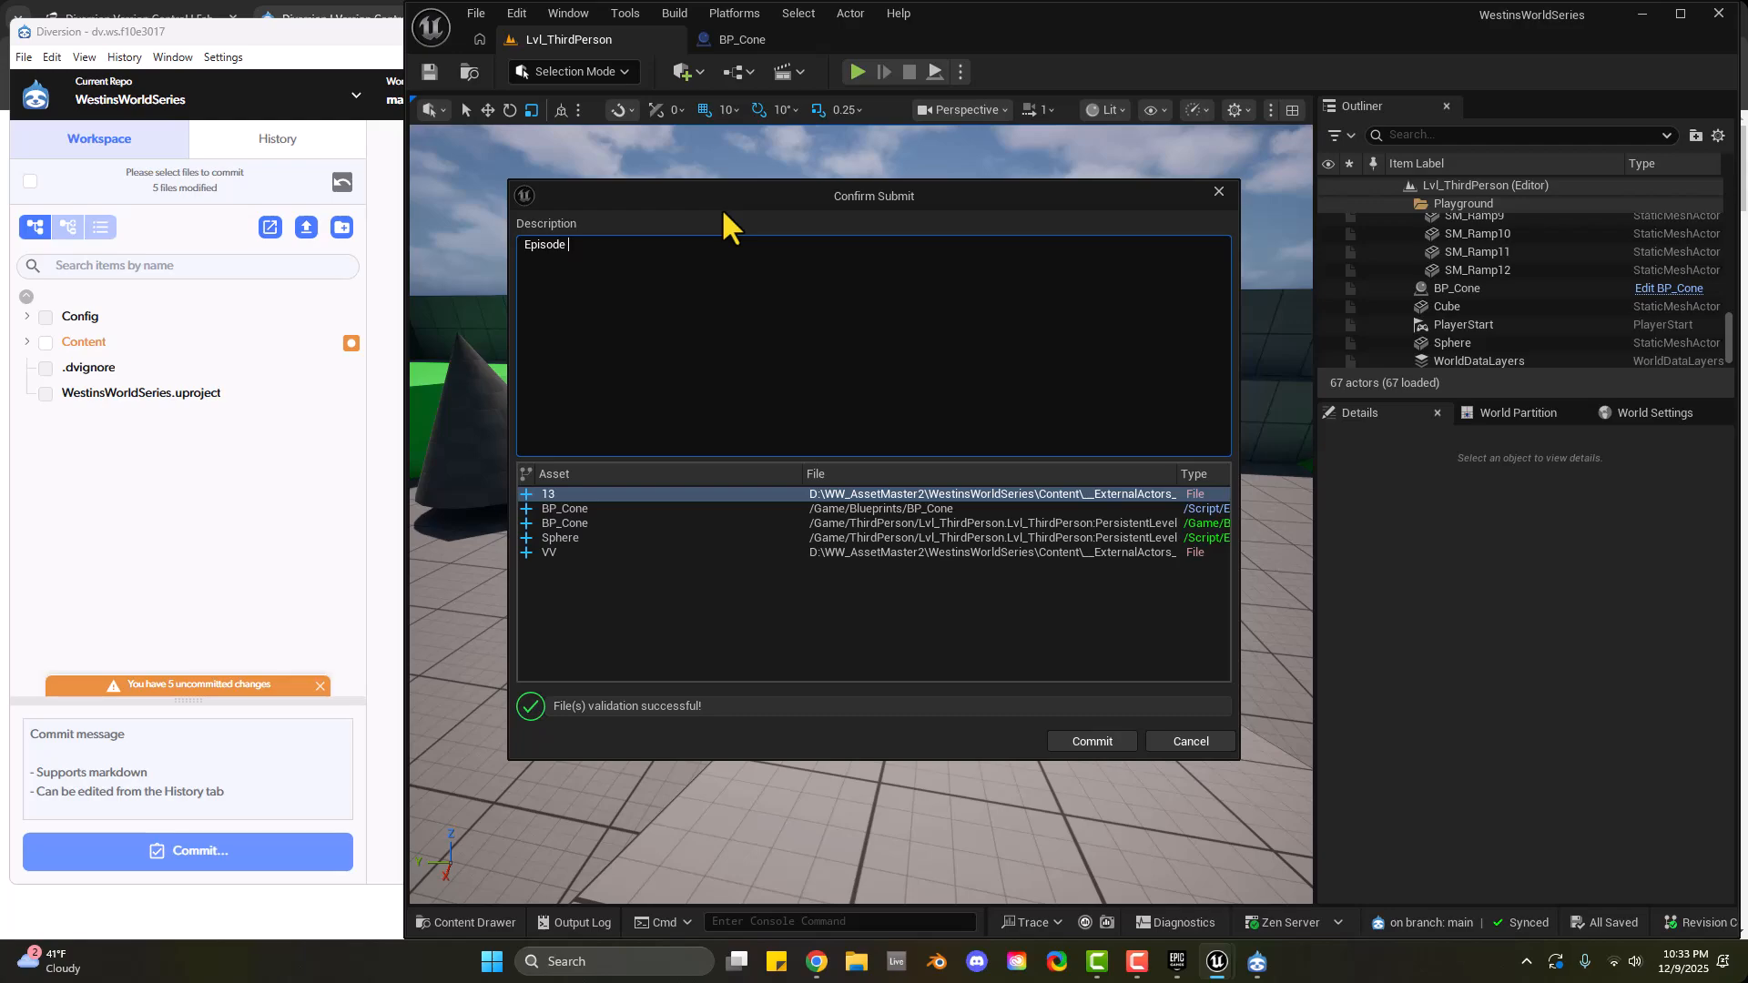
{"action": "type", "text": "e 1 - Version Control - Diversion"}
{"action": "key", "text": "ctrl+a"}
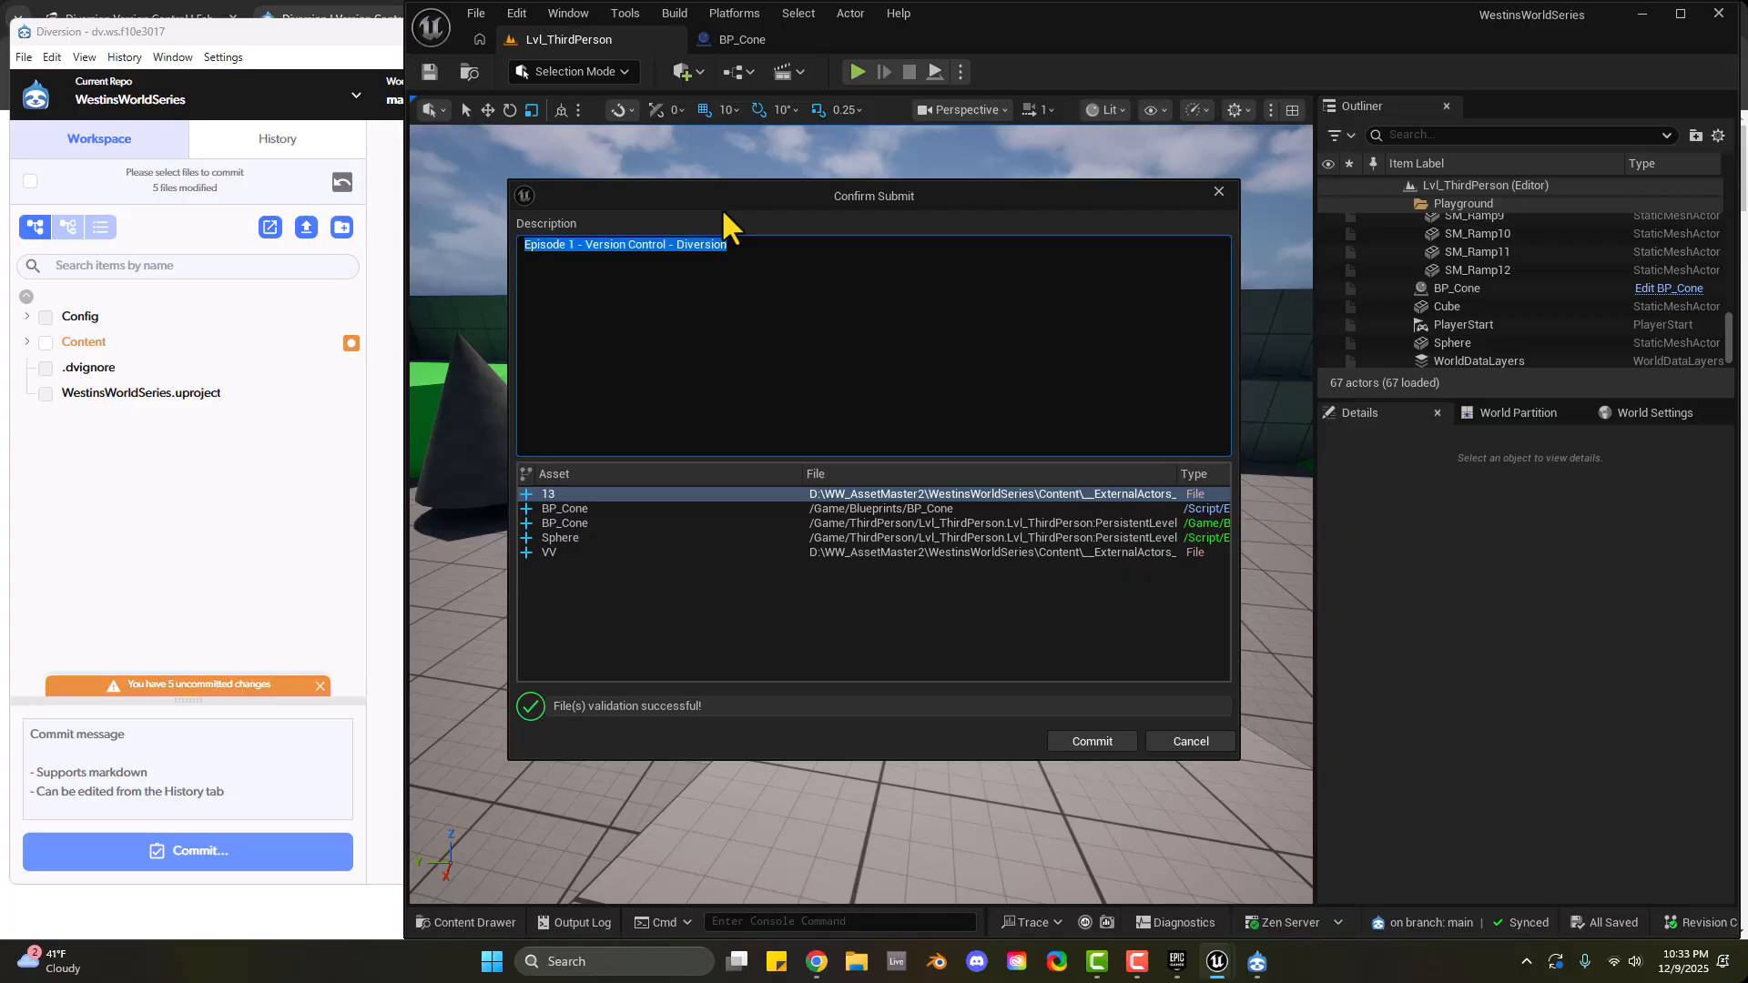
Widen the Confirm Submit dialog and inspect the listed file 13 and the BP_Cone blueprint with their file paths
{"action": "left_click", "coordinate": [1063, 670]}
{"action": "left_click", "coordinate": [637, 496]}
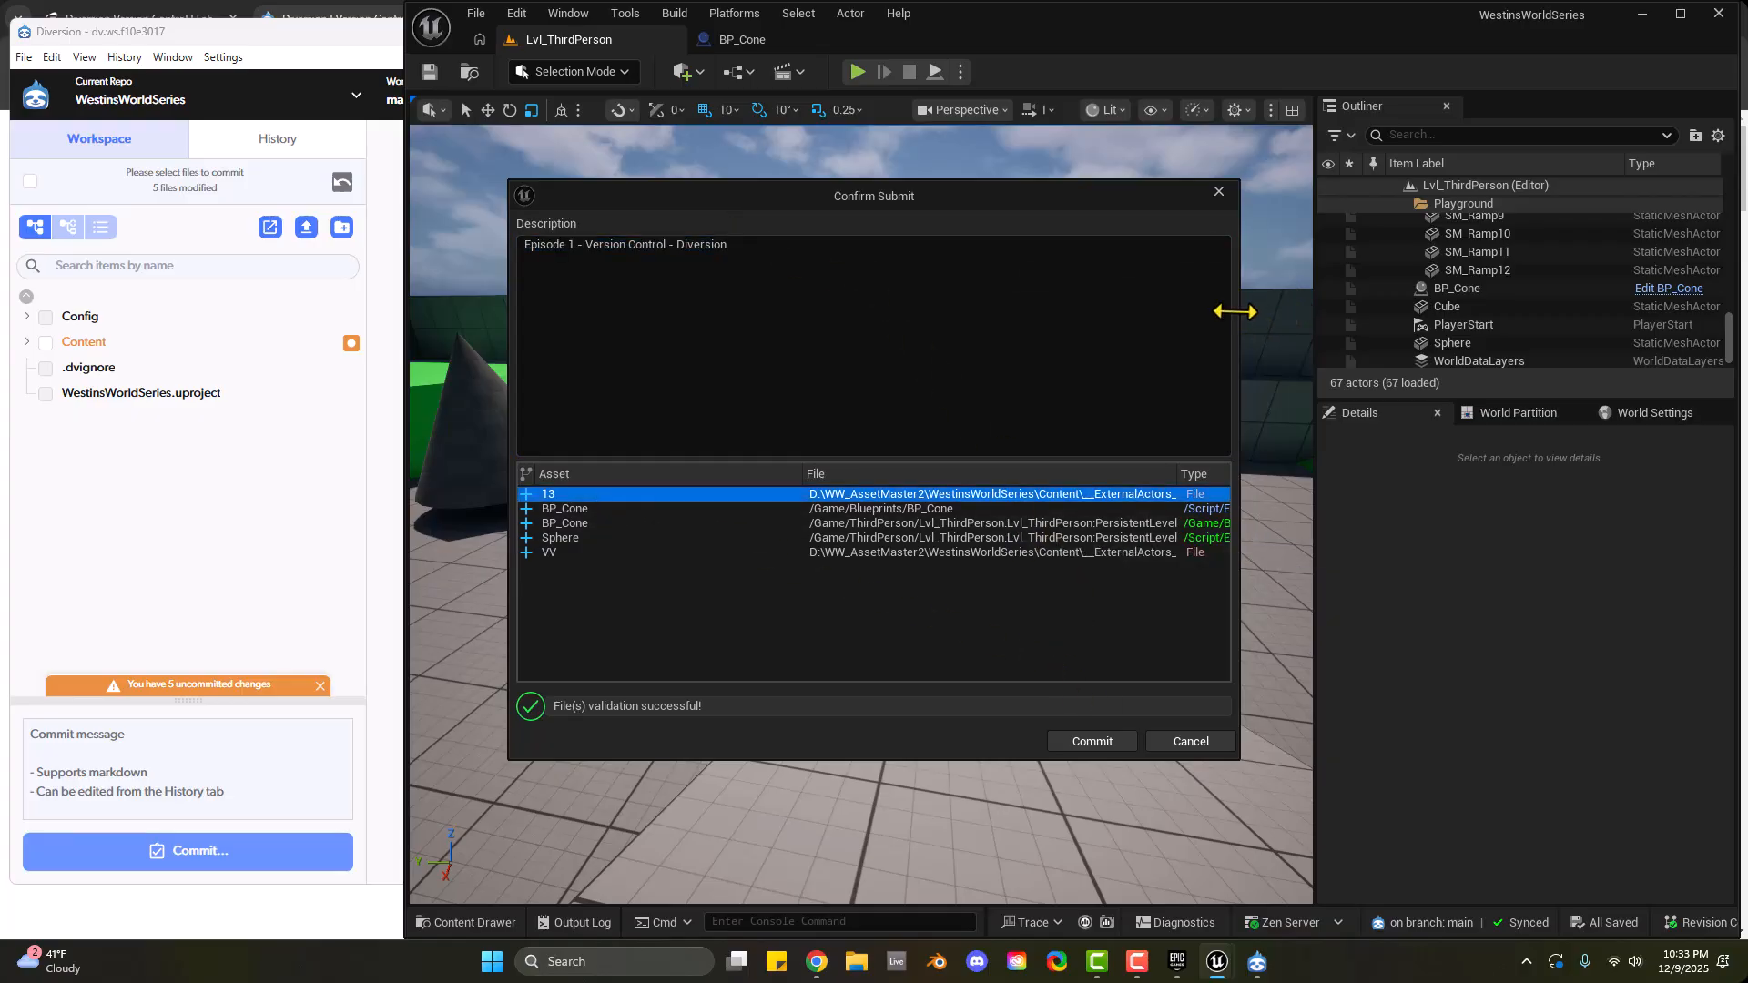
{"action": "left_click_drag", "start_coordinate": [1240, 316], "coordinate": [1528, 320]}
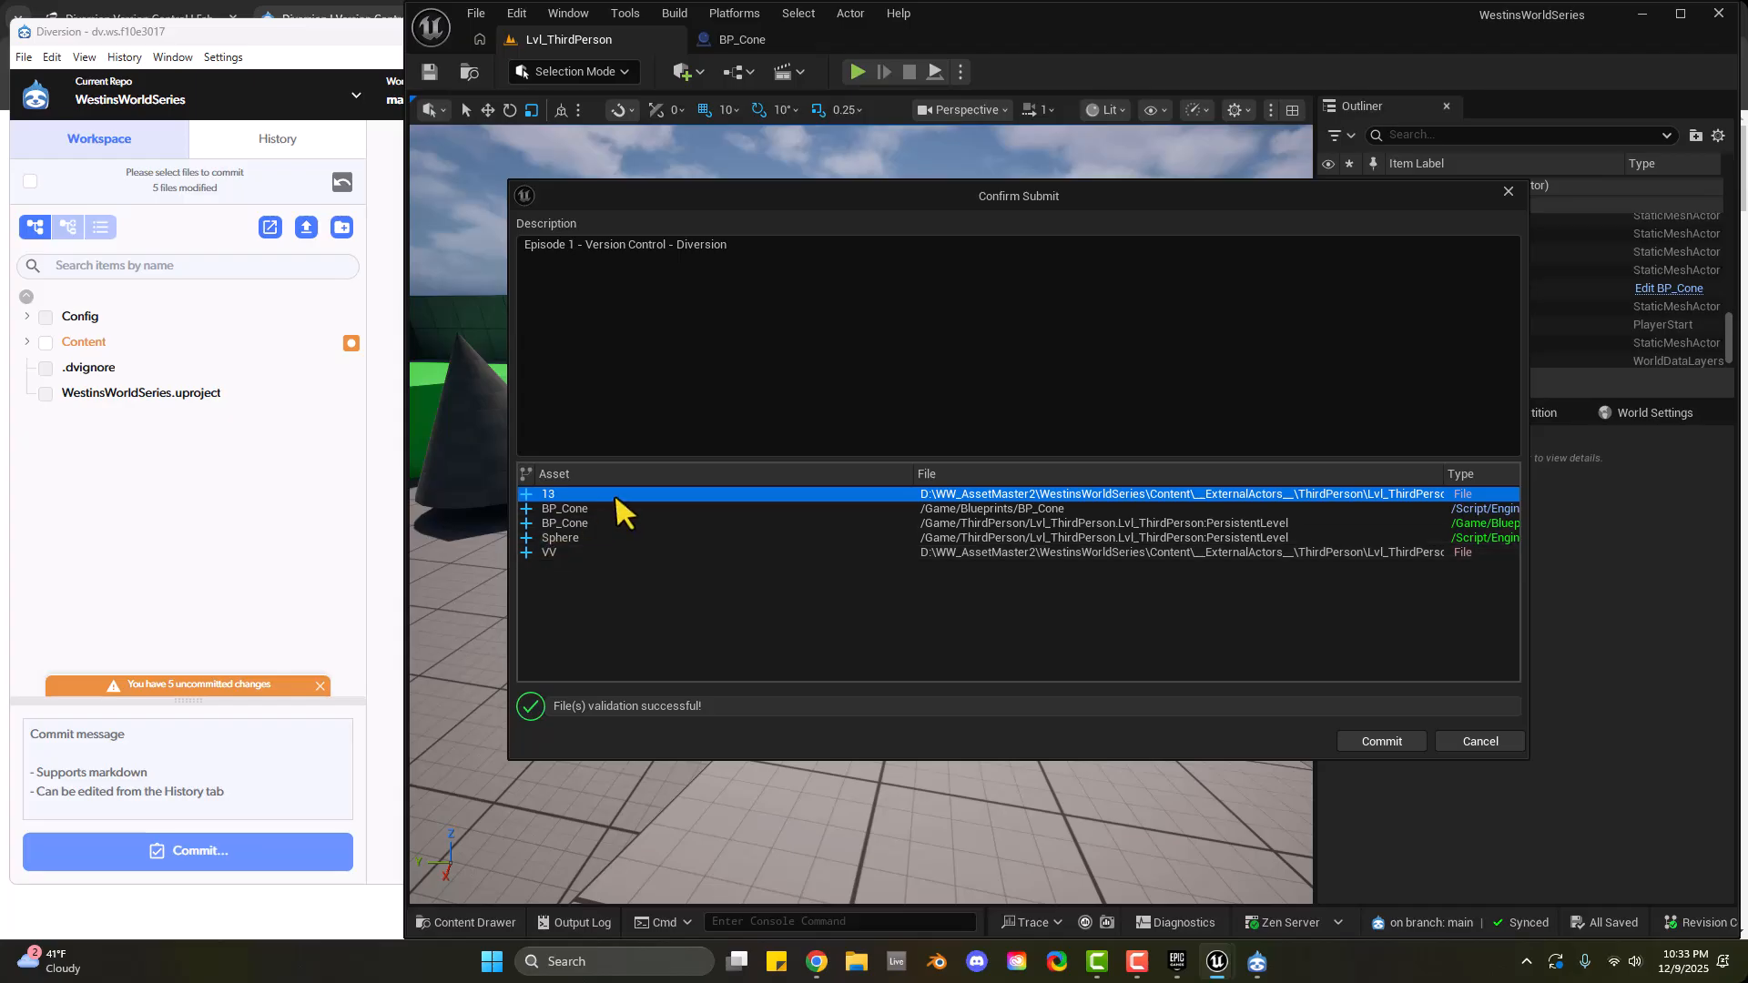
{"action": "double_click", "coordinate": [642, 495]}
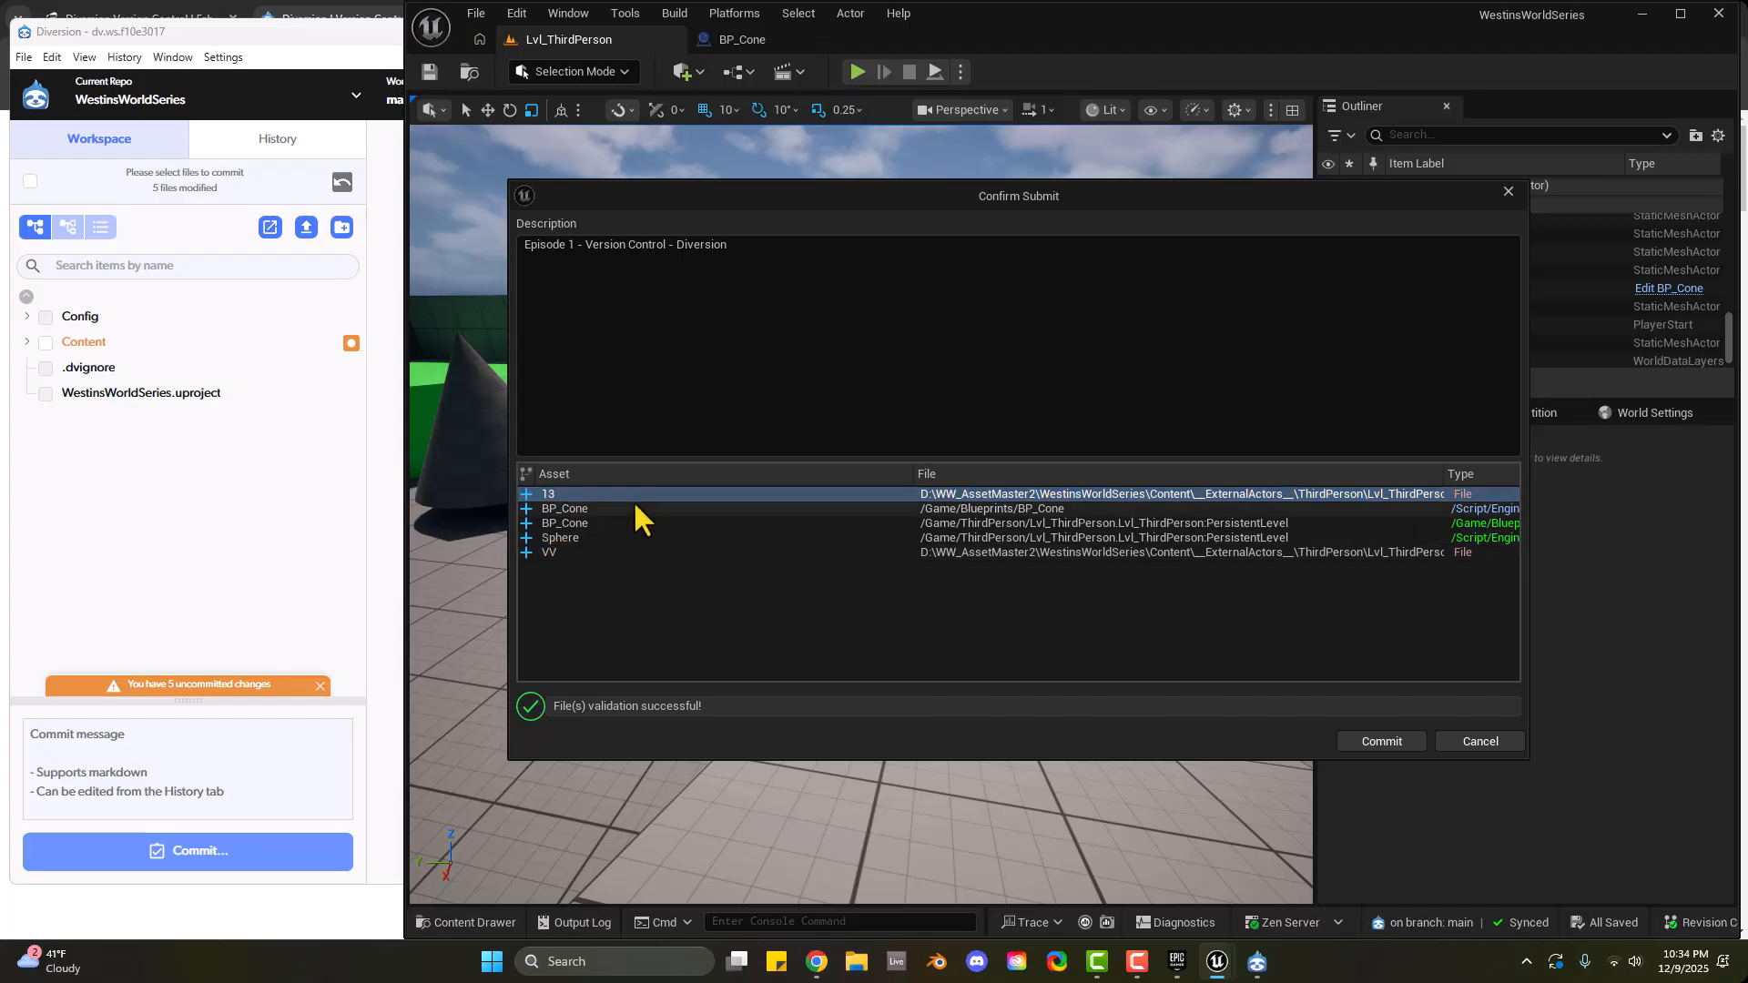
{"action": "double_click", "coordinate": [634, 507]}
{"action": "left_click", "coordinate": [627, 493]}
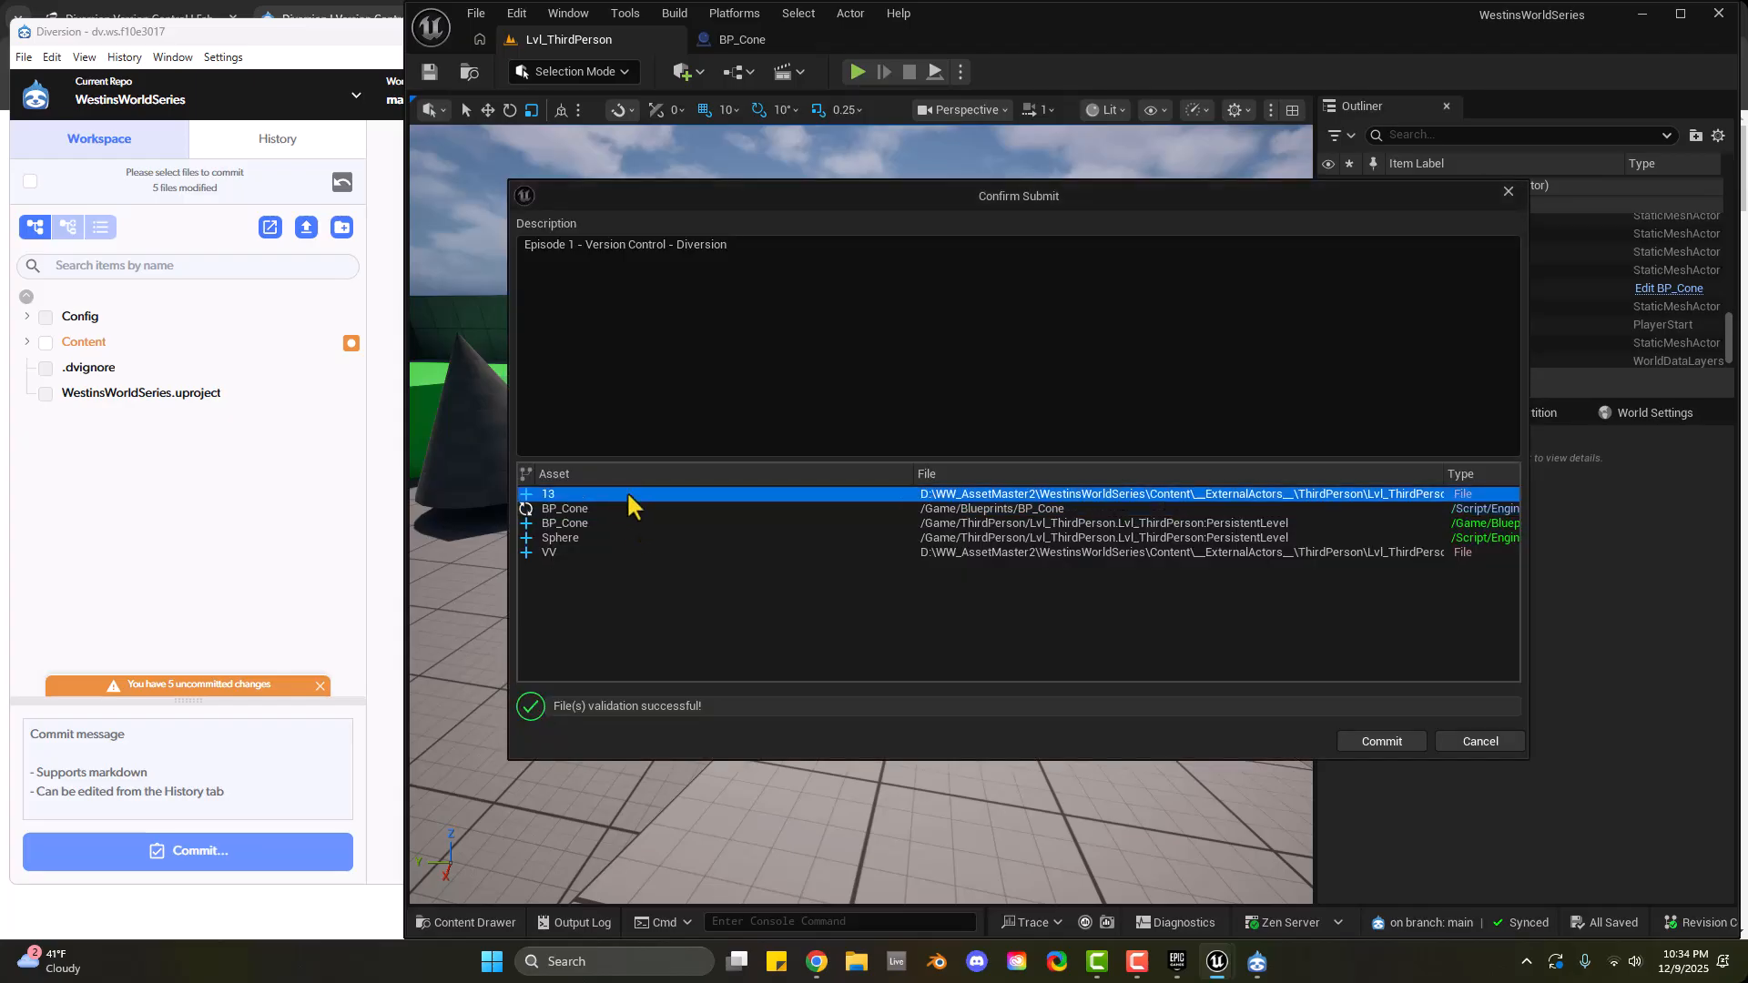
{"action": "left_click", "coordinate": [627, 508]}
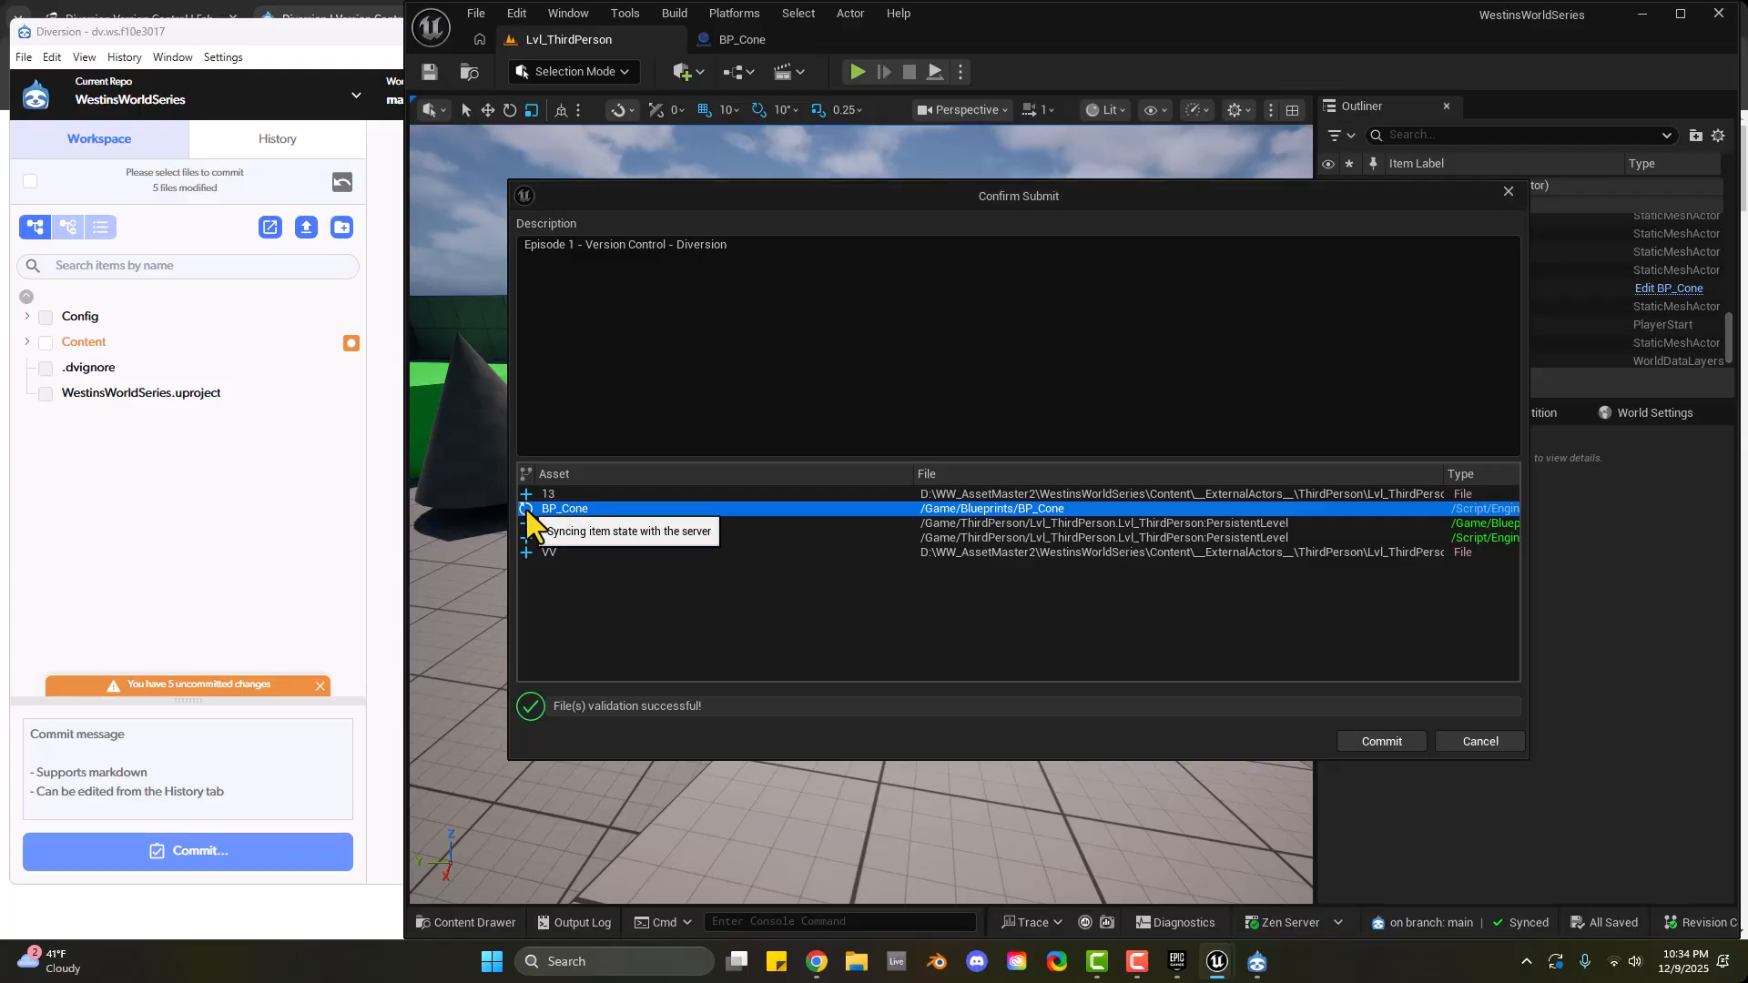
Cancel the pending submit, reopen the Diversion commit from revision control, and check the sync status of the BP_Cone blueprint
{"action": "left_click", "coordinate": [1472, 736]}
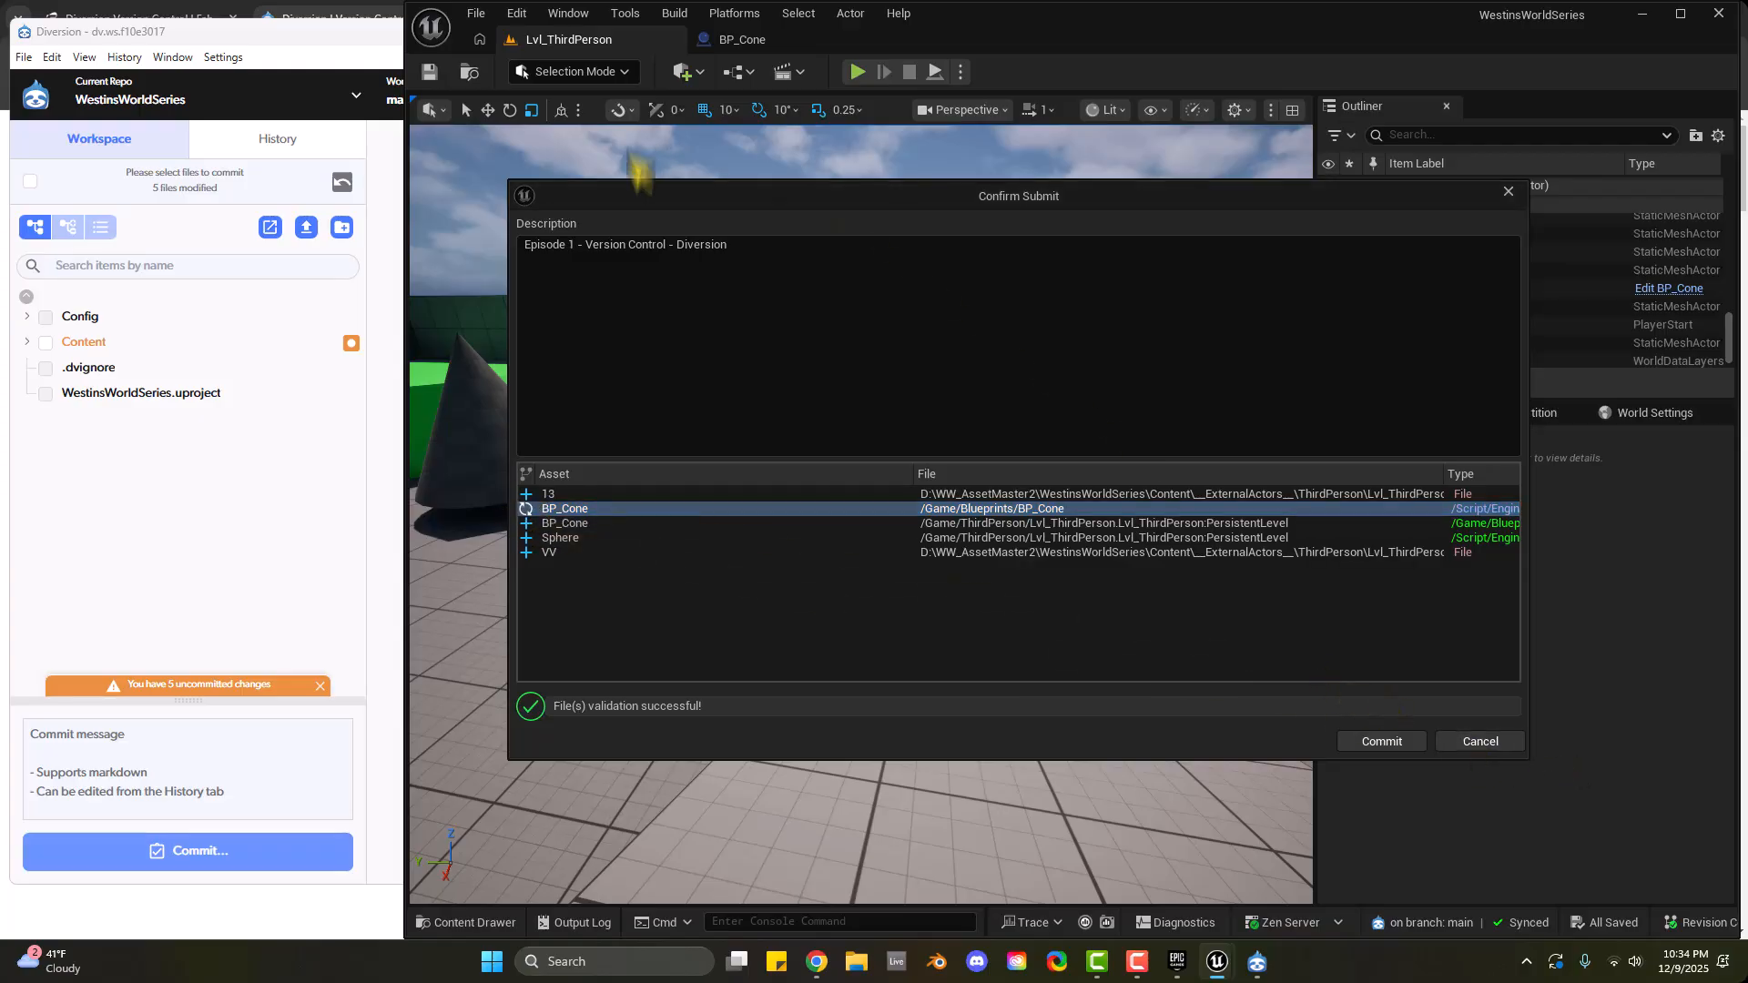
{"action": "left_click", "coordinate": [740, 280]}
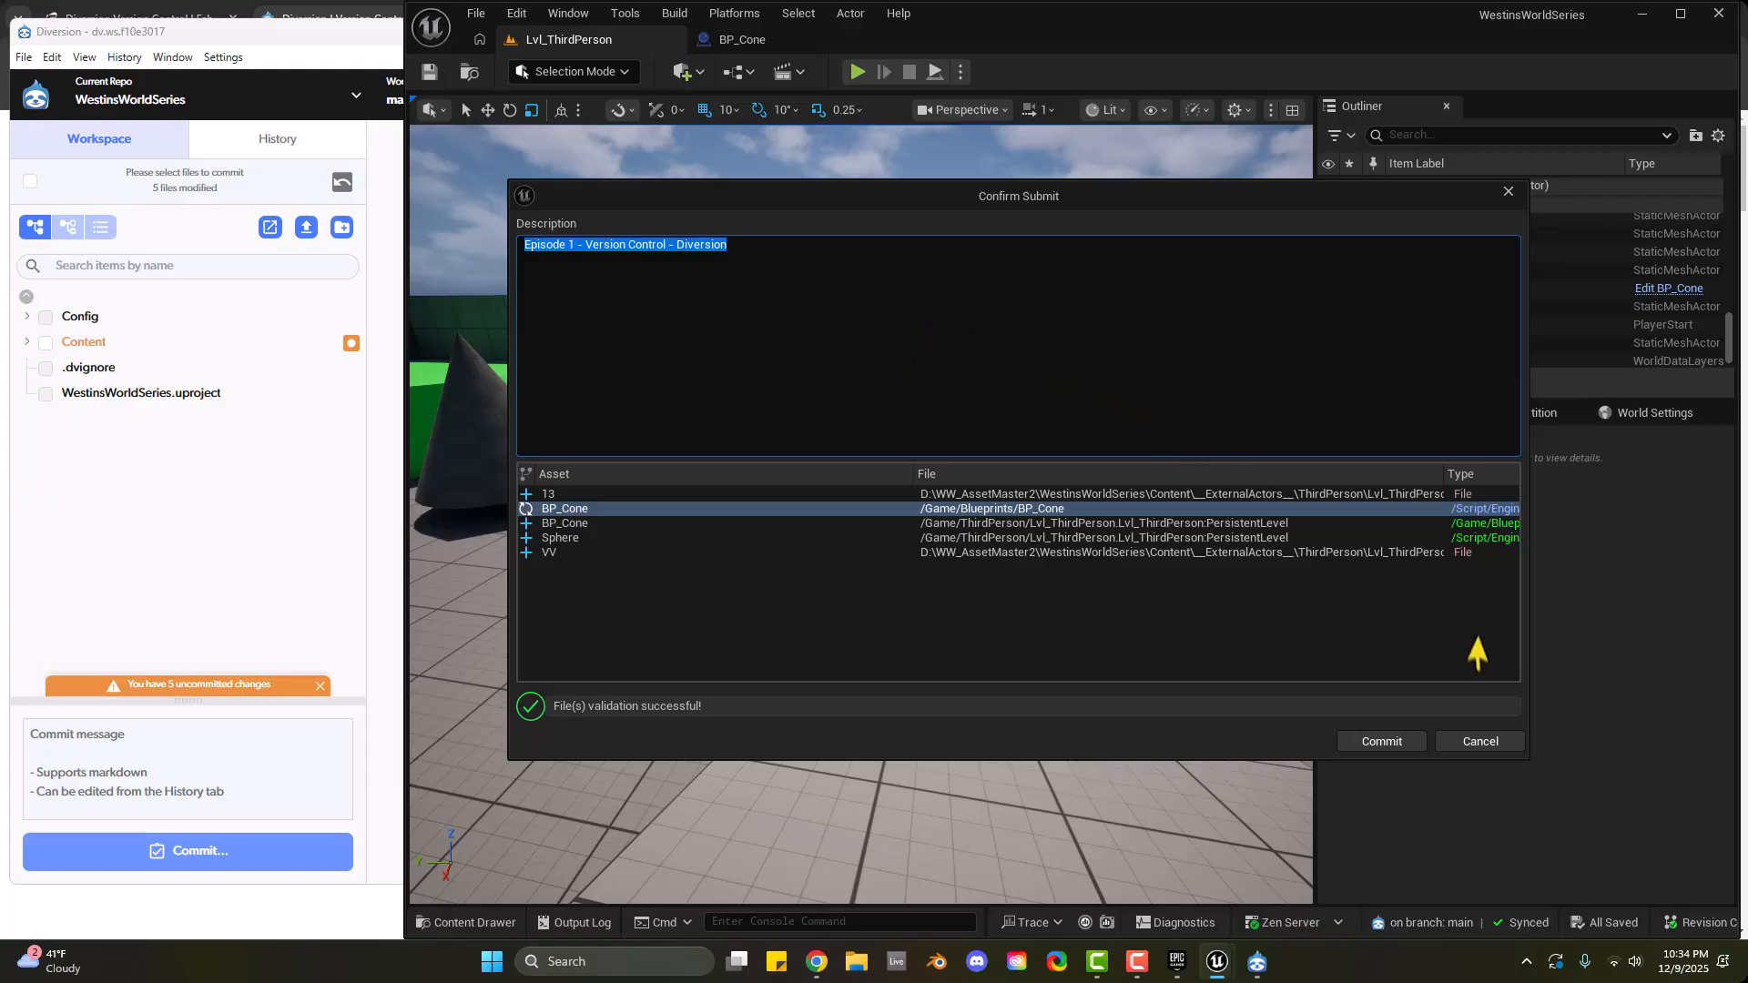
{"action": "left_click", "coordinate": [1481, 739]}
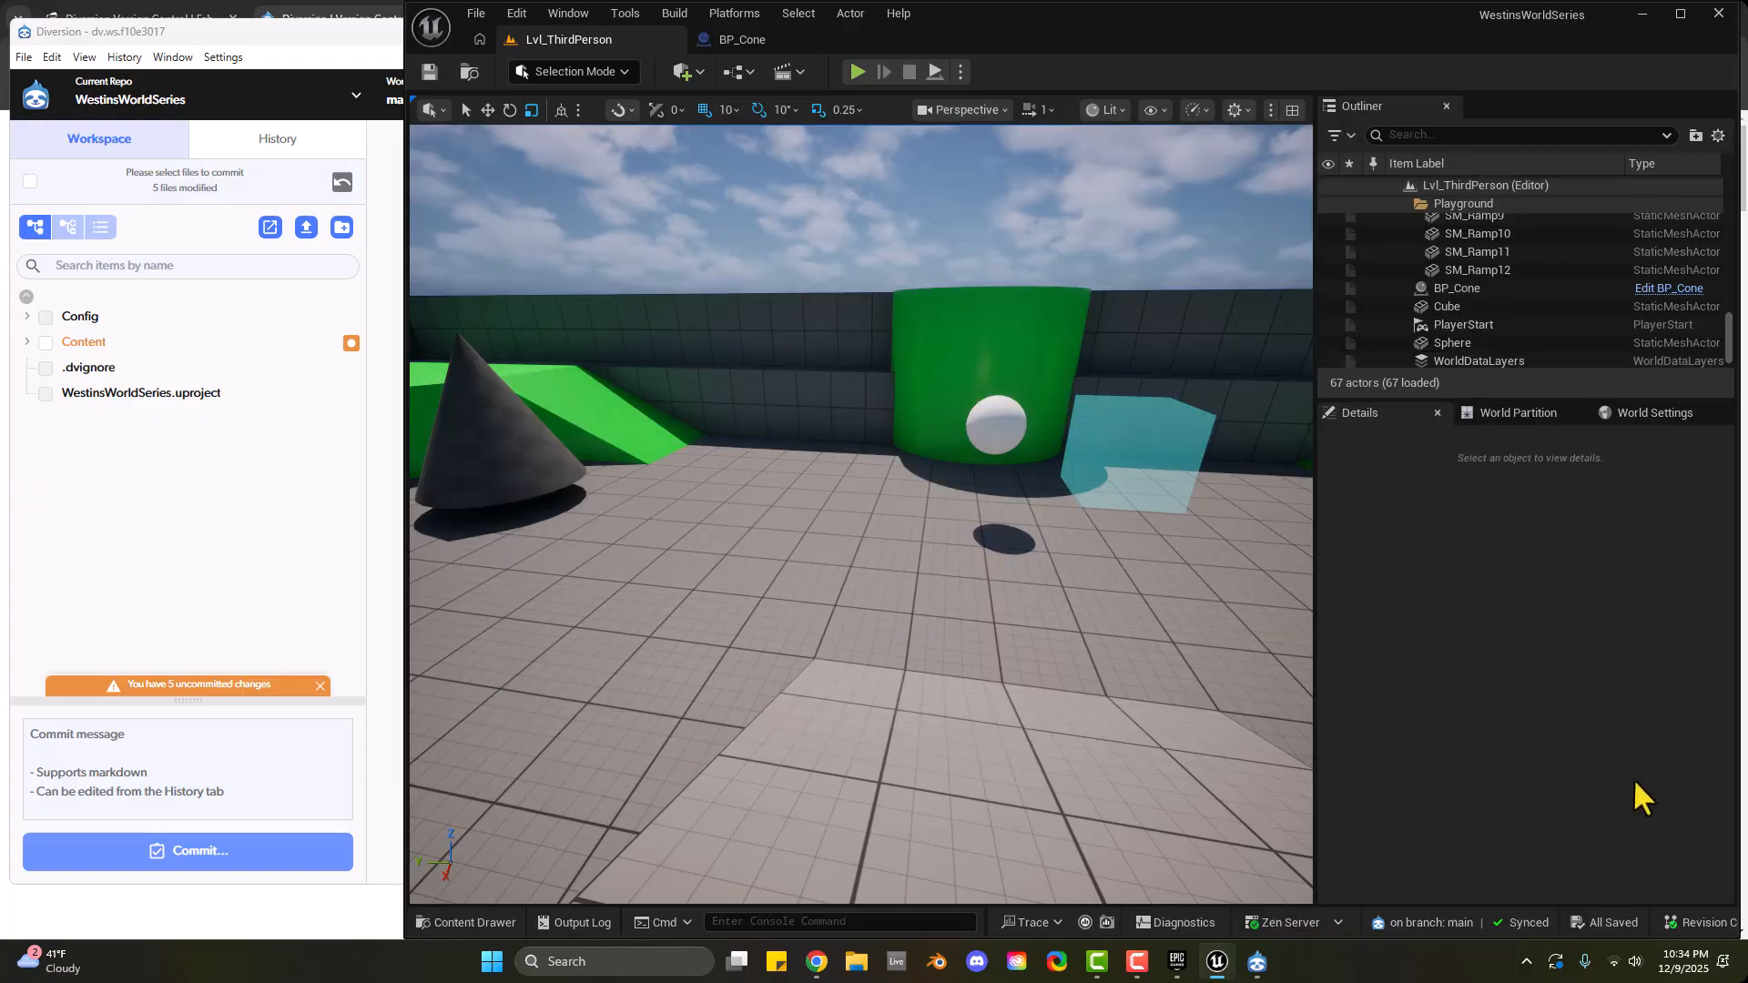
{"action": "left_click", "coordinate": [1695, 923]}
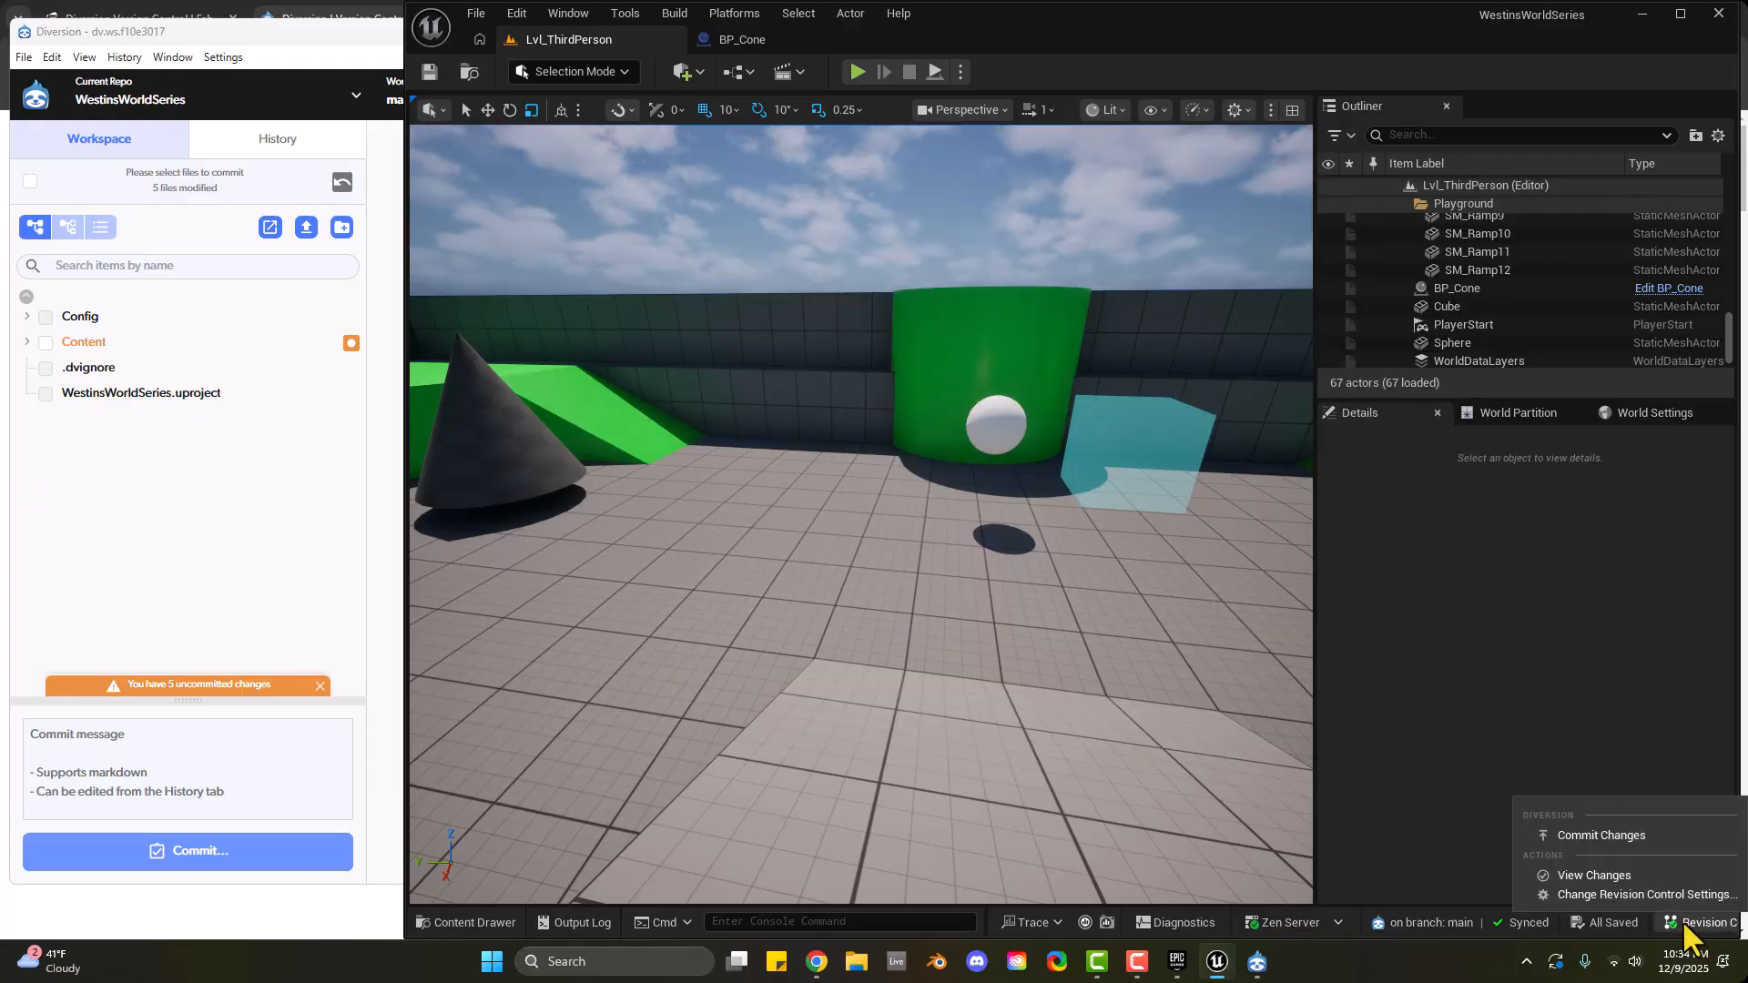
{"action": "left_click", "coordinate": [1619, 838]}
{"action": "left_click", "coordinate": [527, 511]}
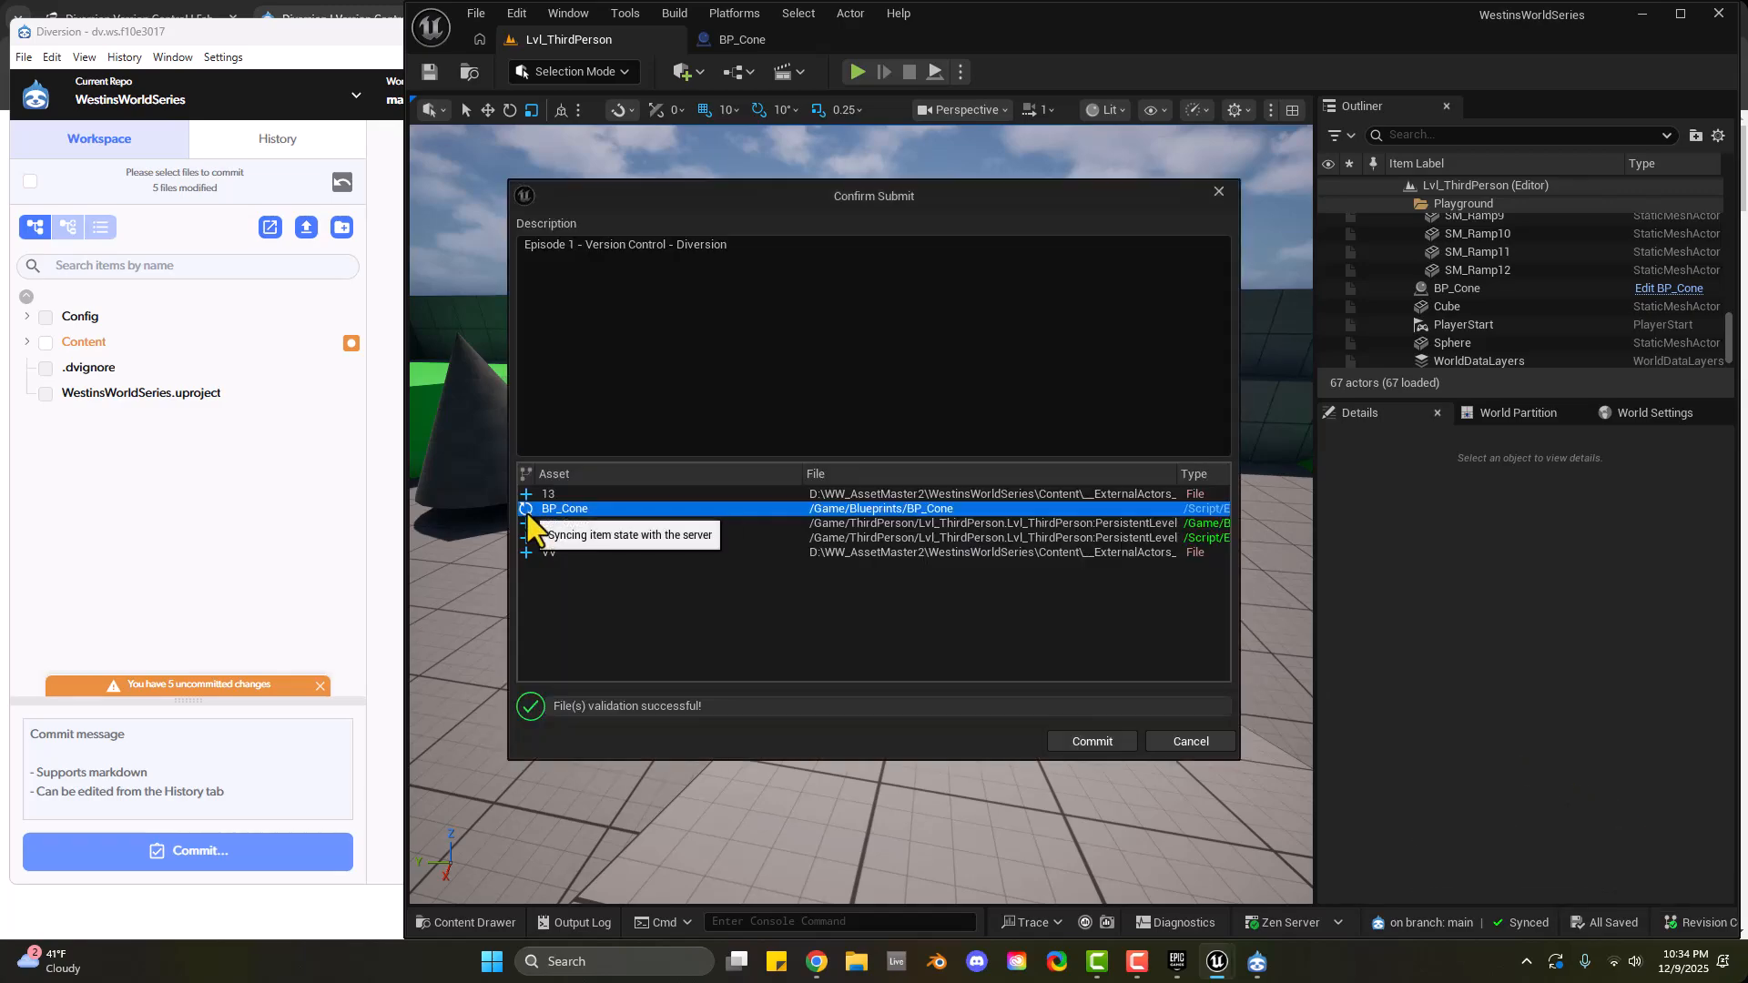
{"action": "left_click", "coordinate": [879, 375]}
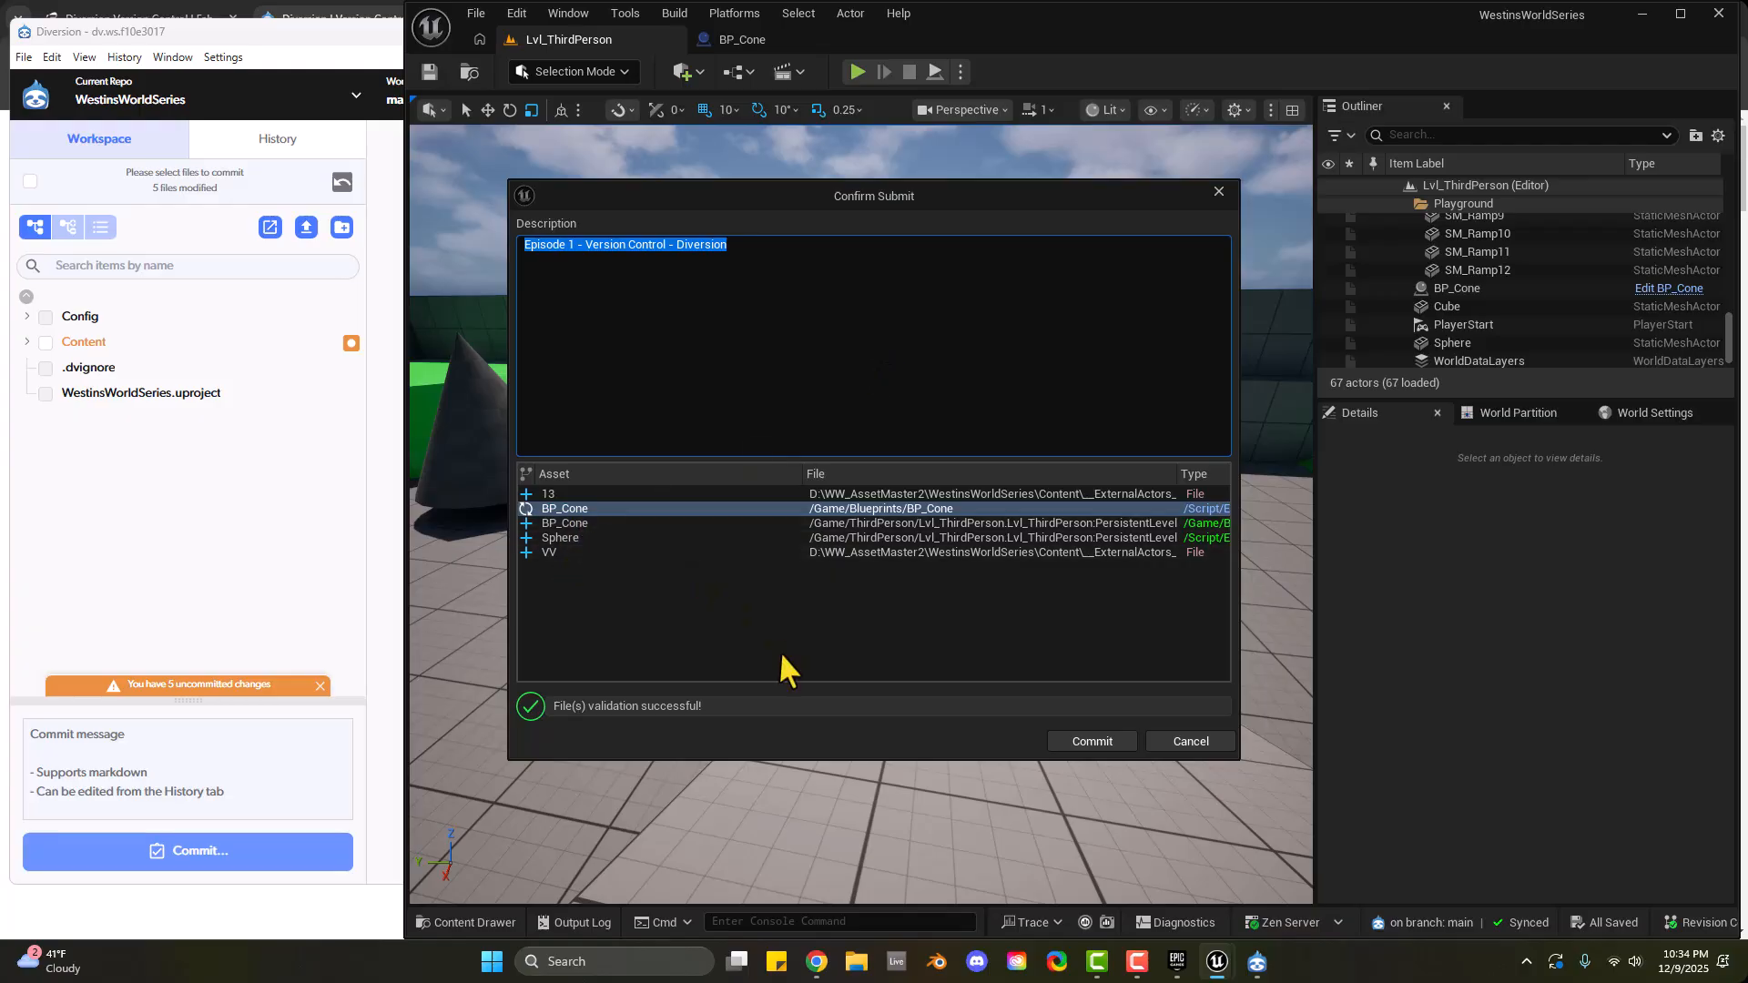
Widen the Confirm Submit dialog and its Type column, inspect the listed assets' types and paths, and cancel the submit
{"action": "left_click_drag", "start_coordinate": [1238, 535], "coordinate": [1605, 524]}
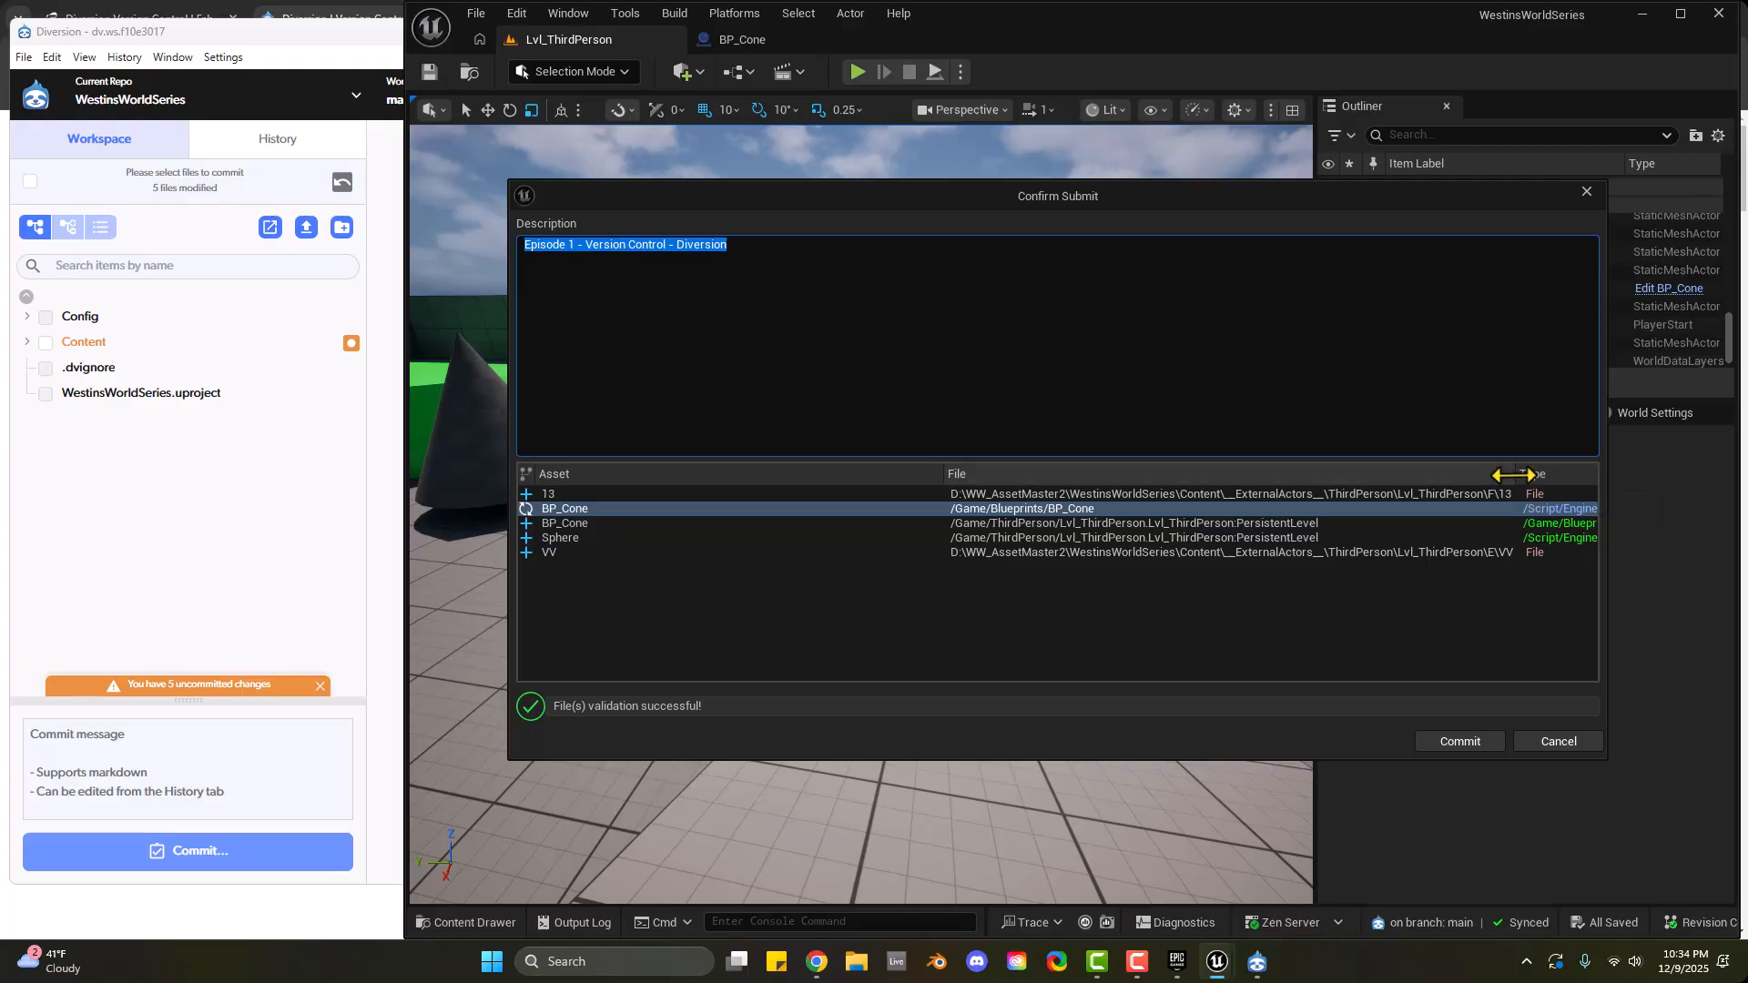
{"action": "left_click_drag", "start_coordinate": [1516, 474], "coordinate": [1288, 469]}
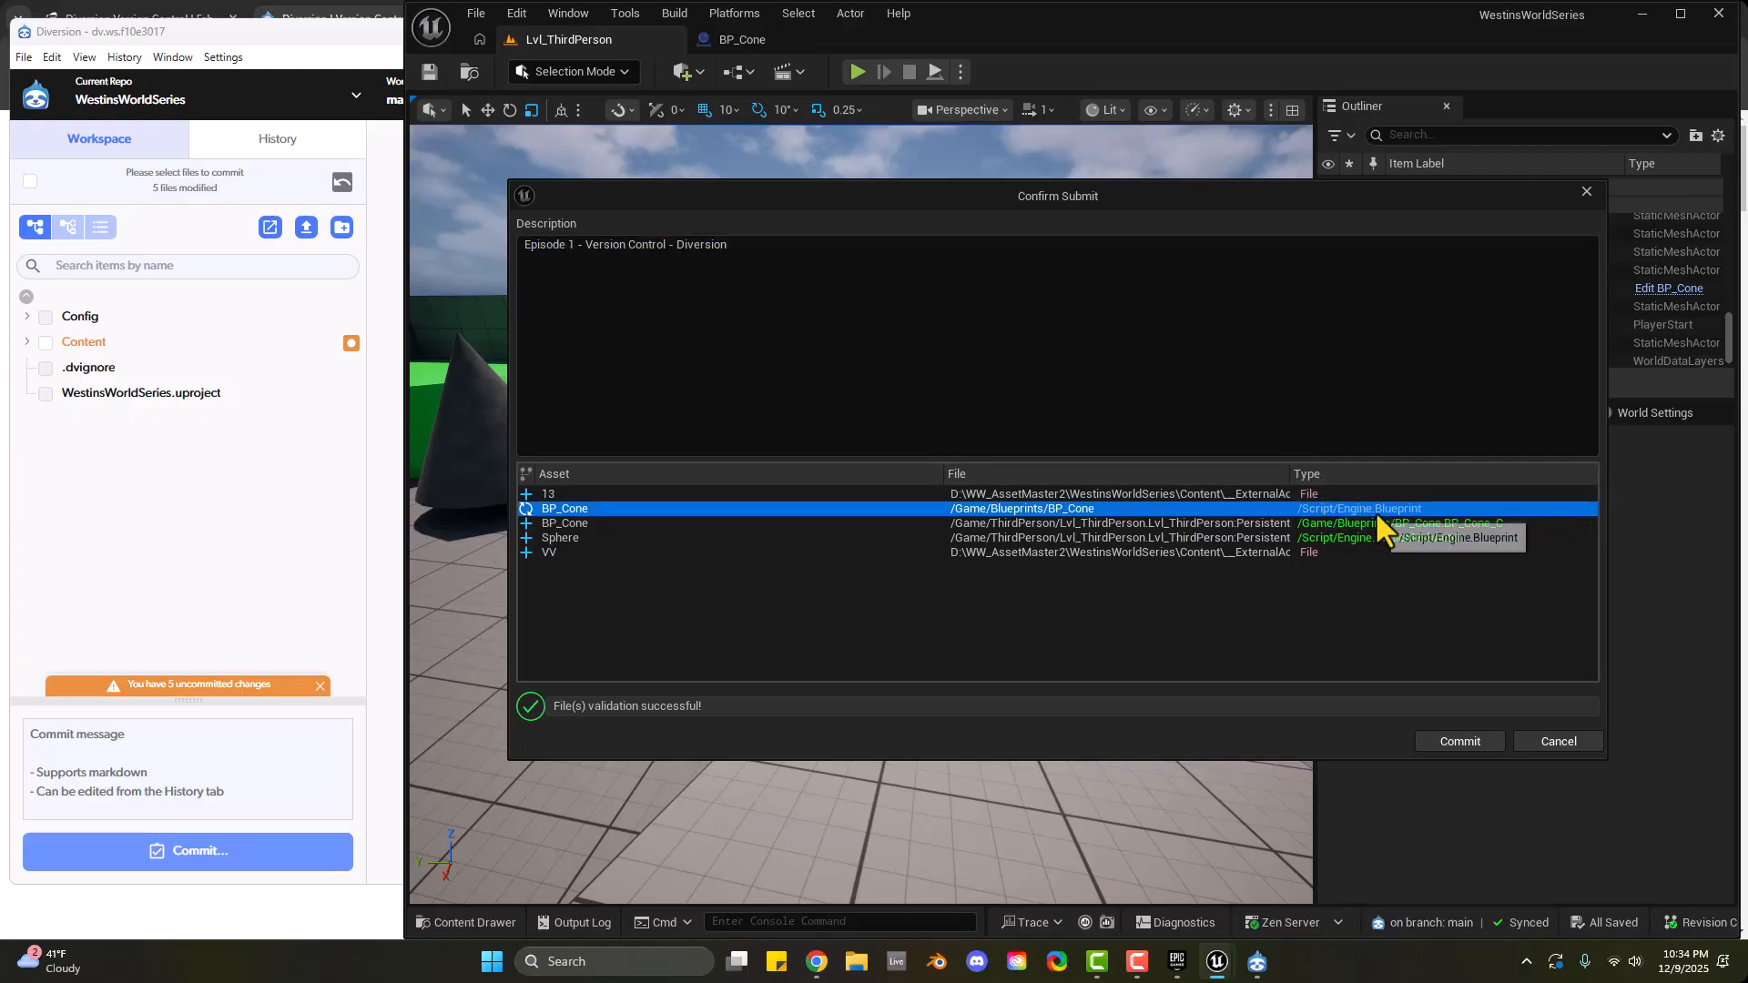
{"action": "left_click", "coordinate": [584, 522]}
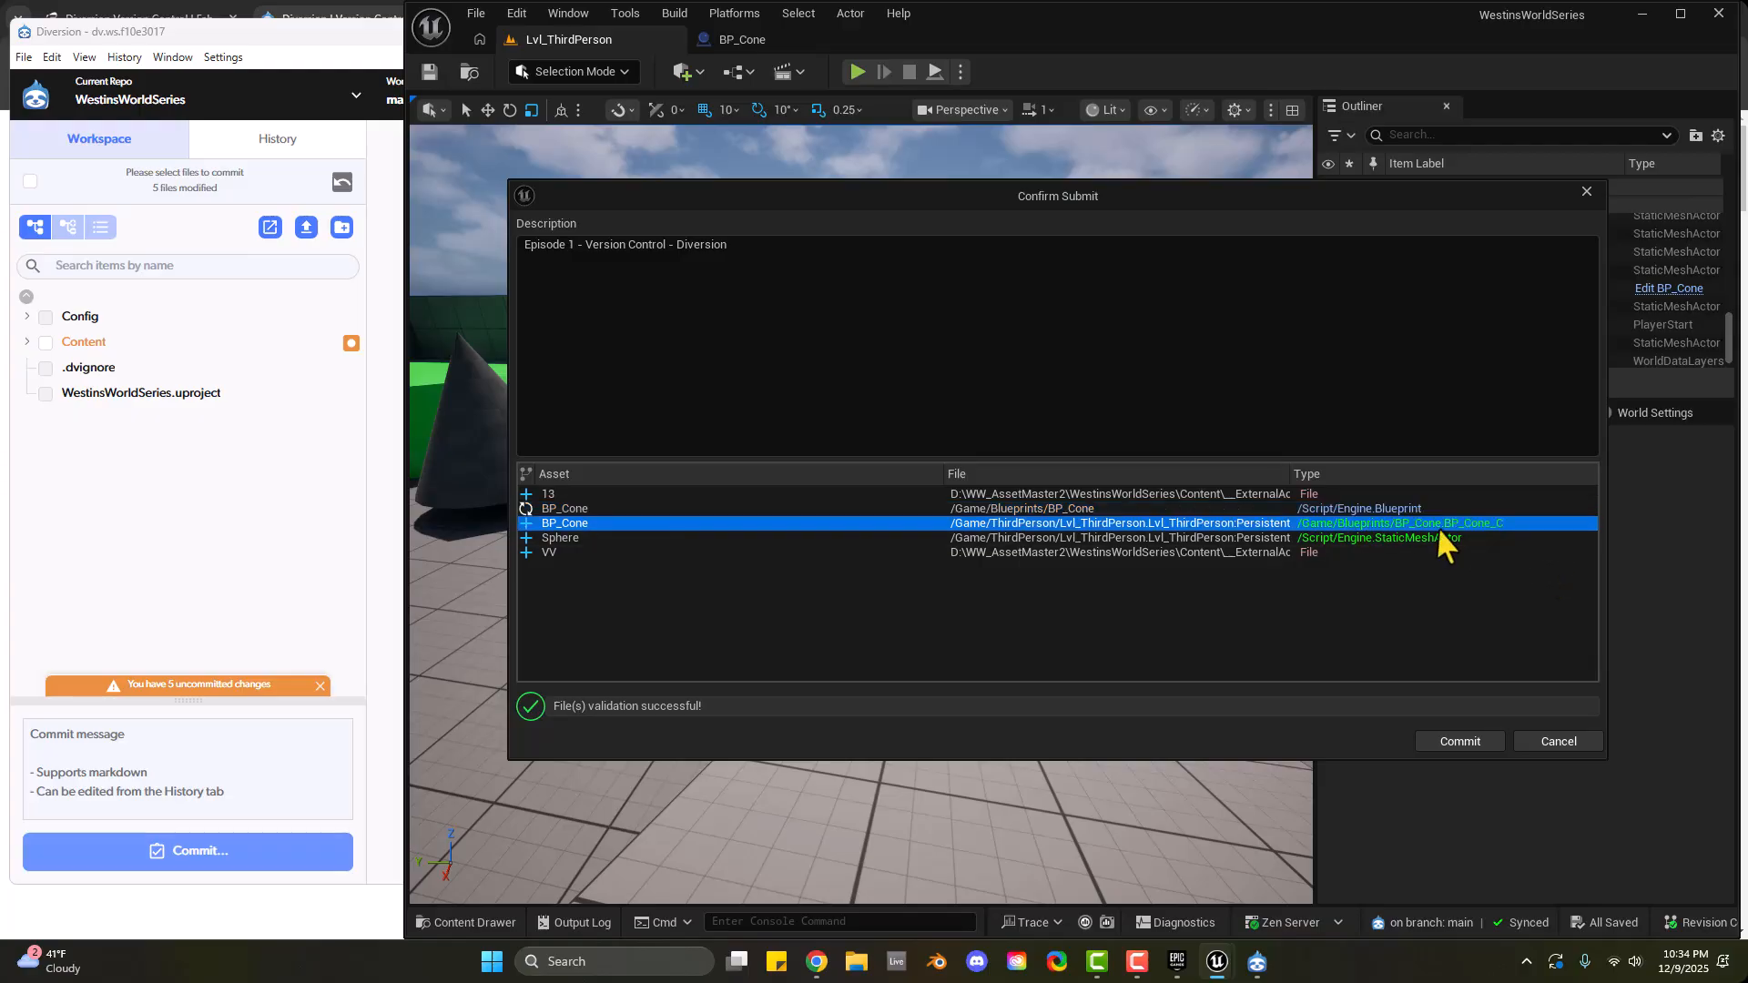
{"action": "left_click", "coordinate": [1251, 536]}
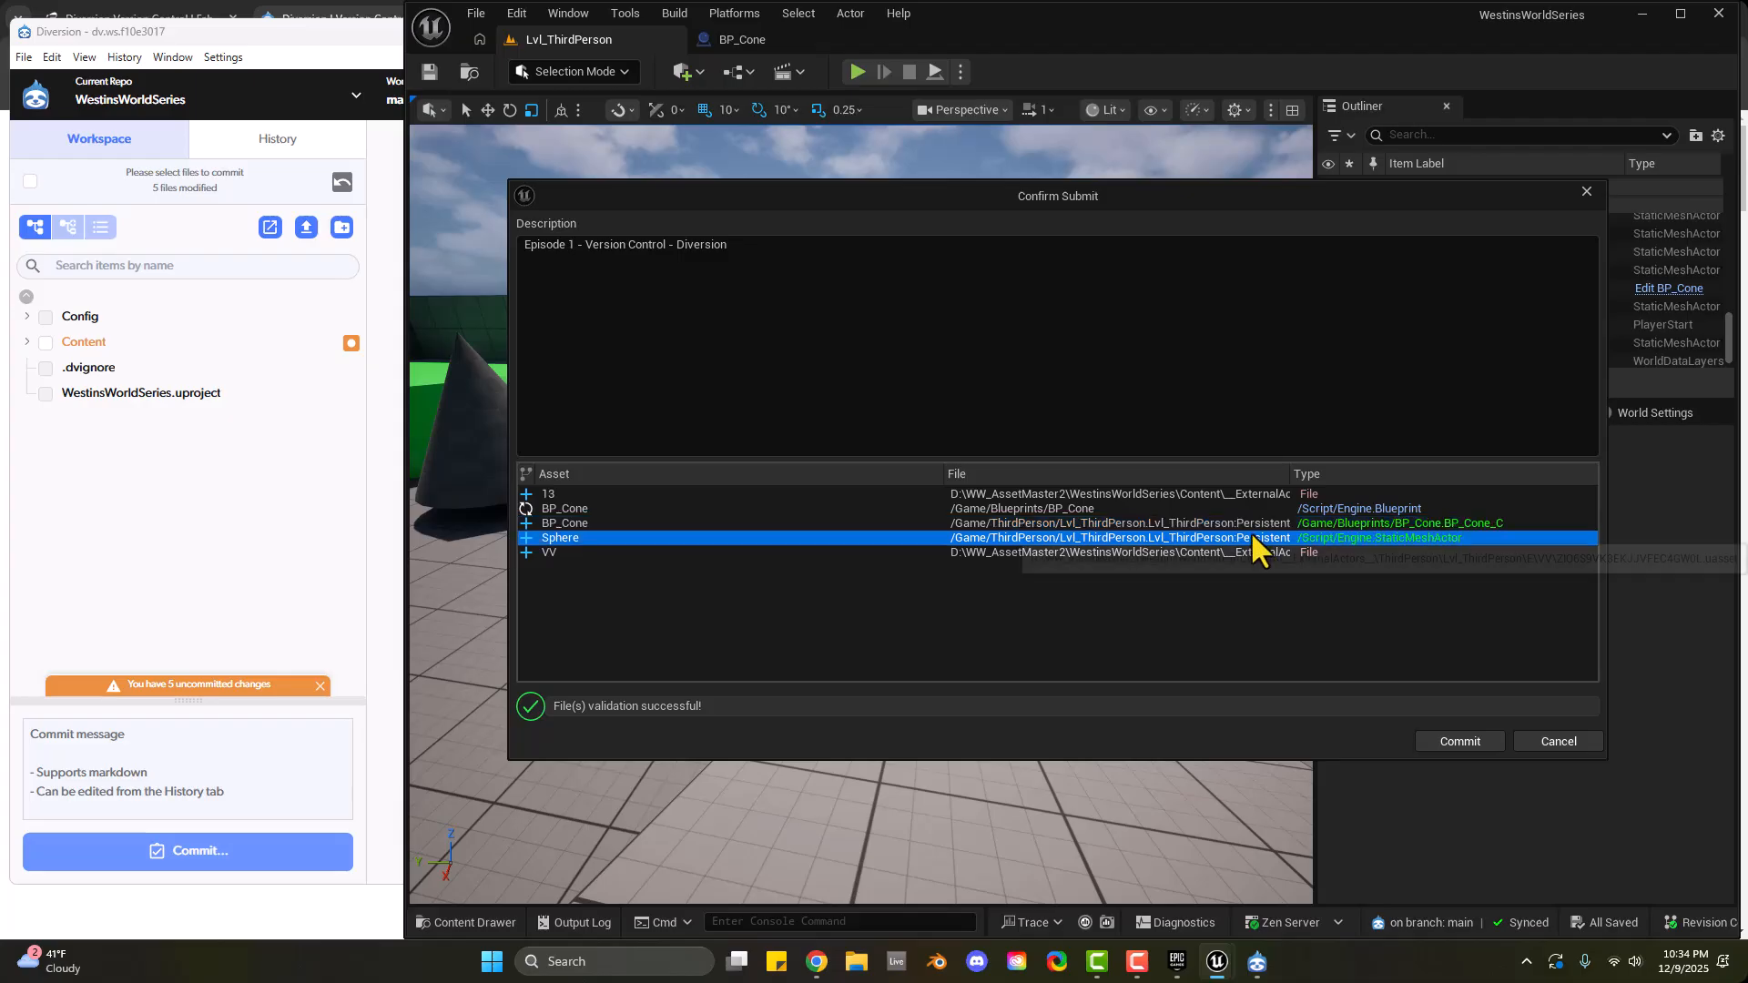
{"action": "left_click", "coordinate": [1235, 553]}
{"action": "left_click", "coordinate": [1189, 496]}
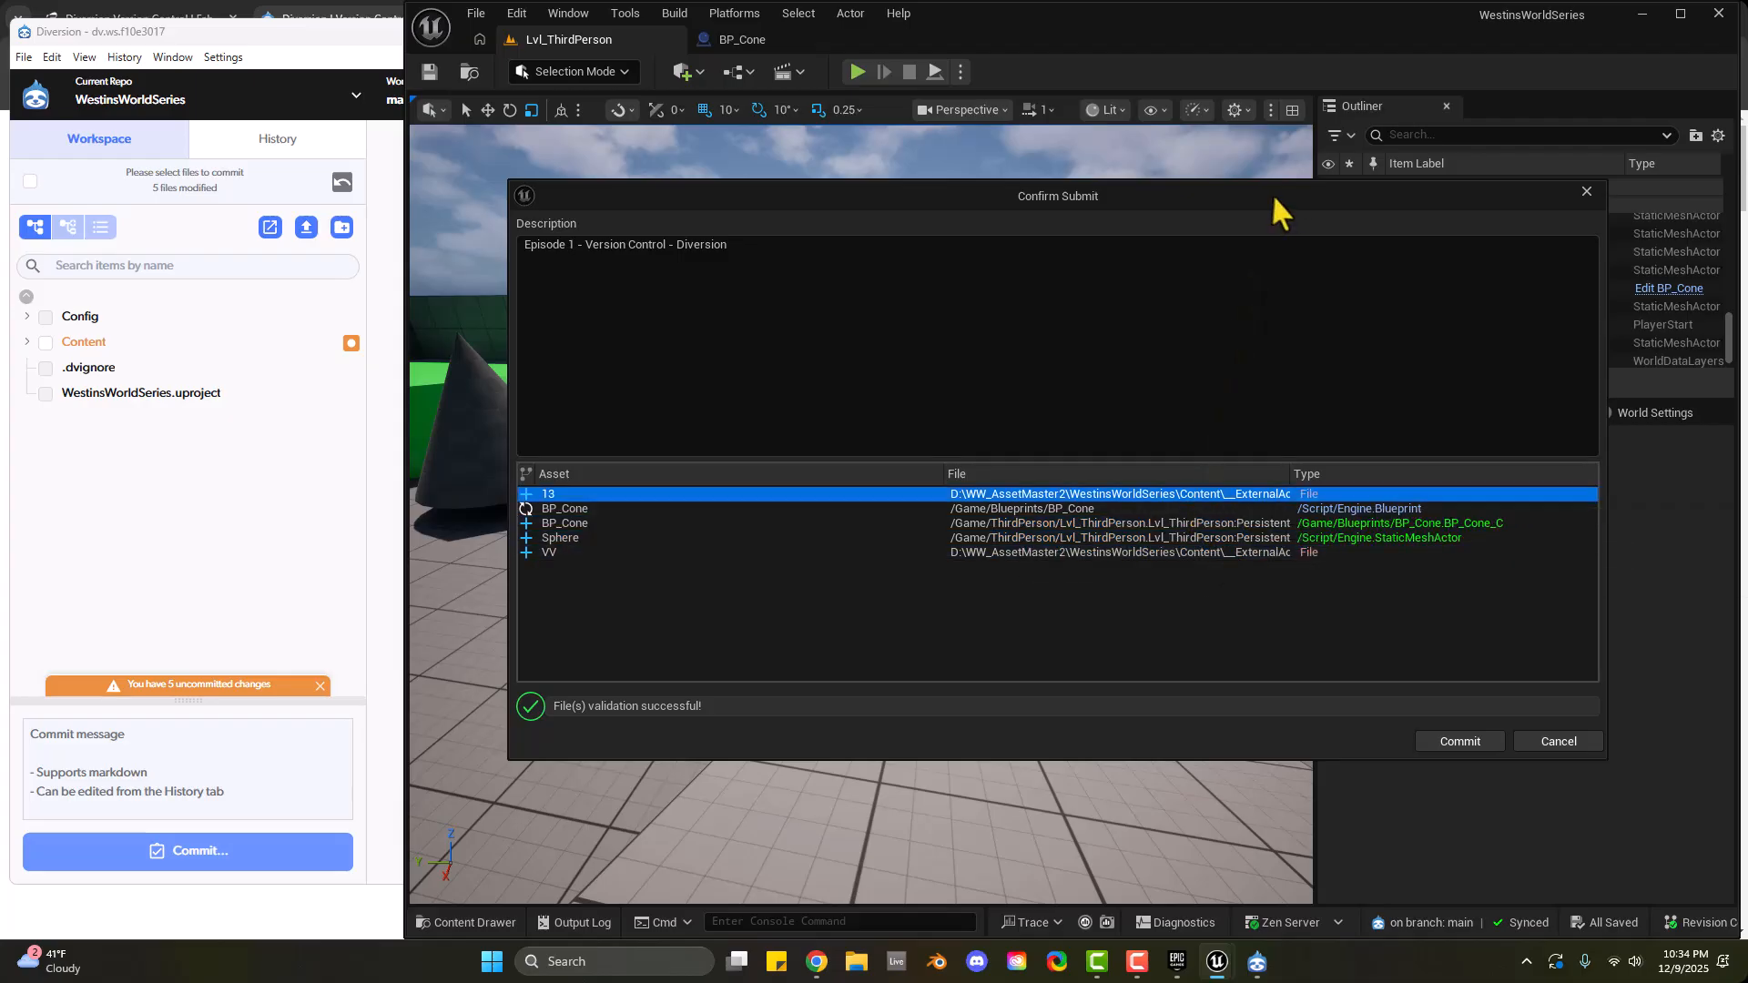
{"action": "left_click_drag", "start_coordinate": [1271, 193], "coordinate": [798, 172]}
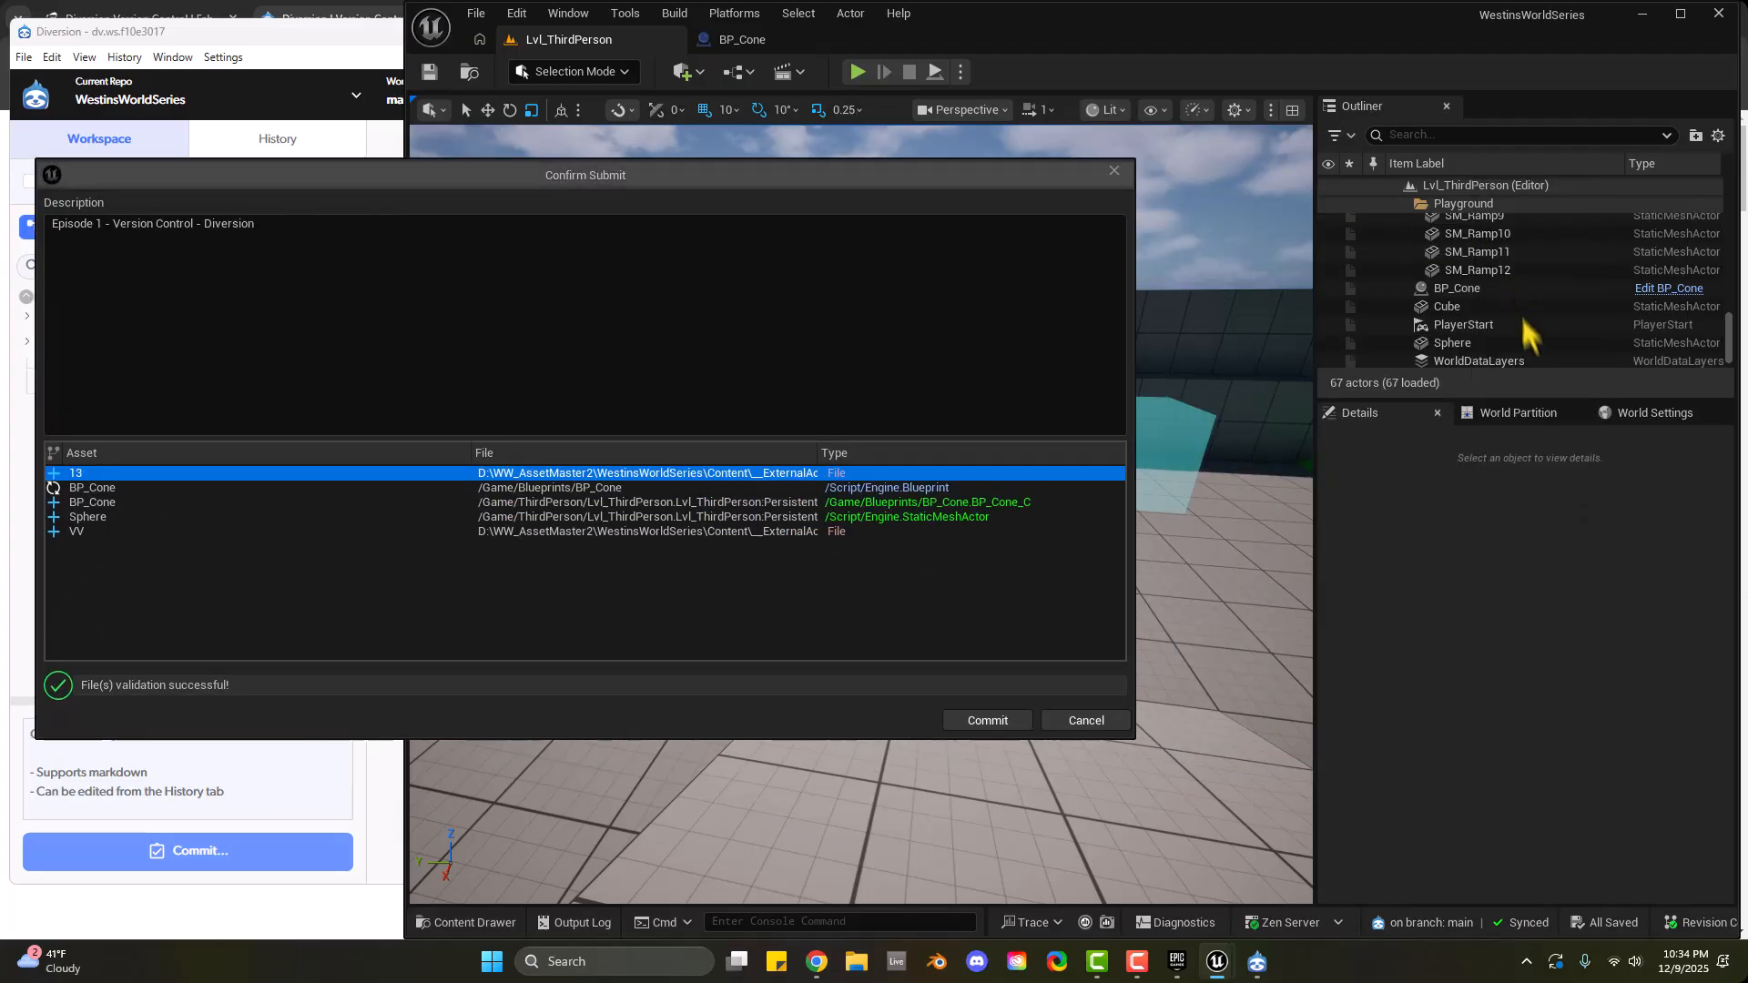
{"action": "left_click", "coordinate": [1087, 722]}
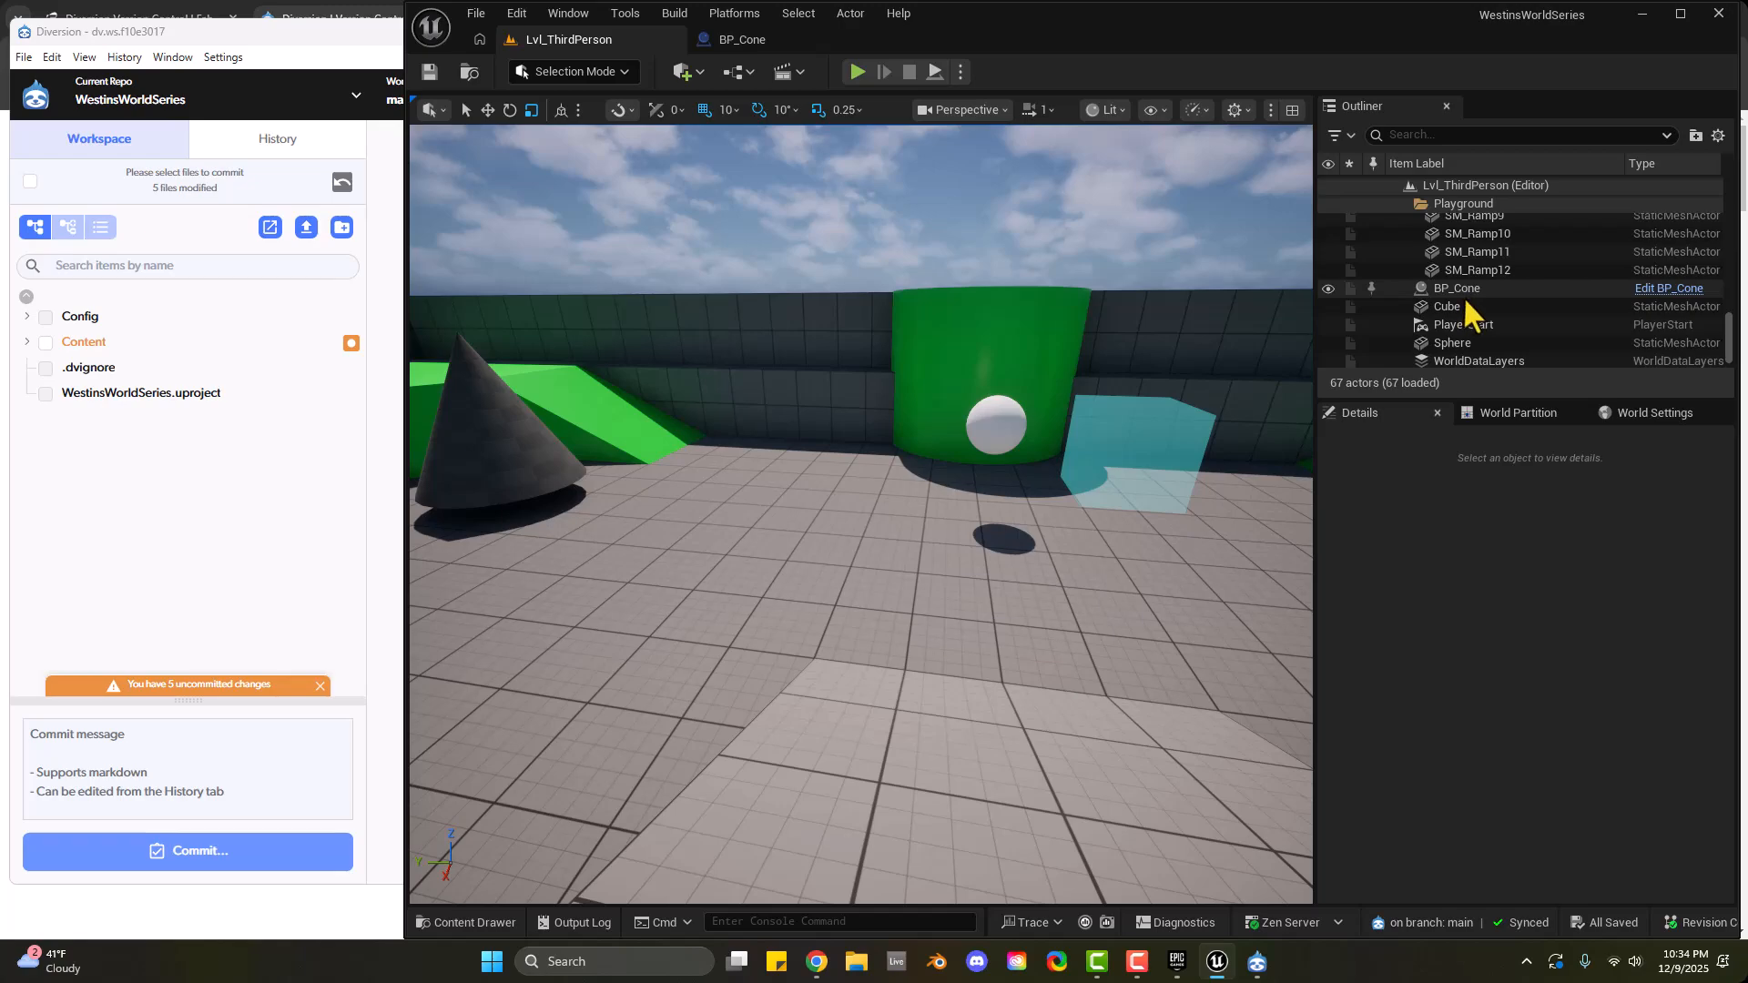
Look through the level's actors in the Outliner and select the sphere, the cube and the BP_Cone in the viewport
{"action": "scroll", "coordinate": [1462, 297], "scroll_direction": "up", "scroll_amount": 1}
{"action": "scroll", "coordinate": [1464, 296], "scroll_direction": "up", "scroll_amount": 5}
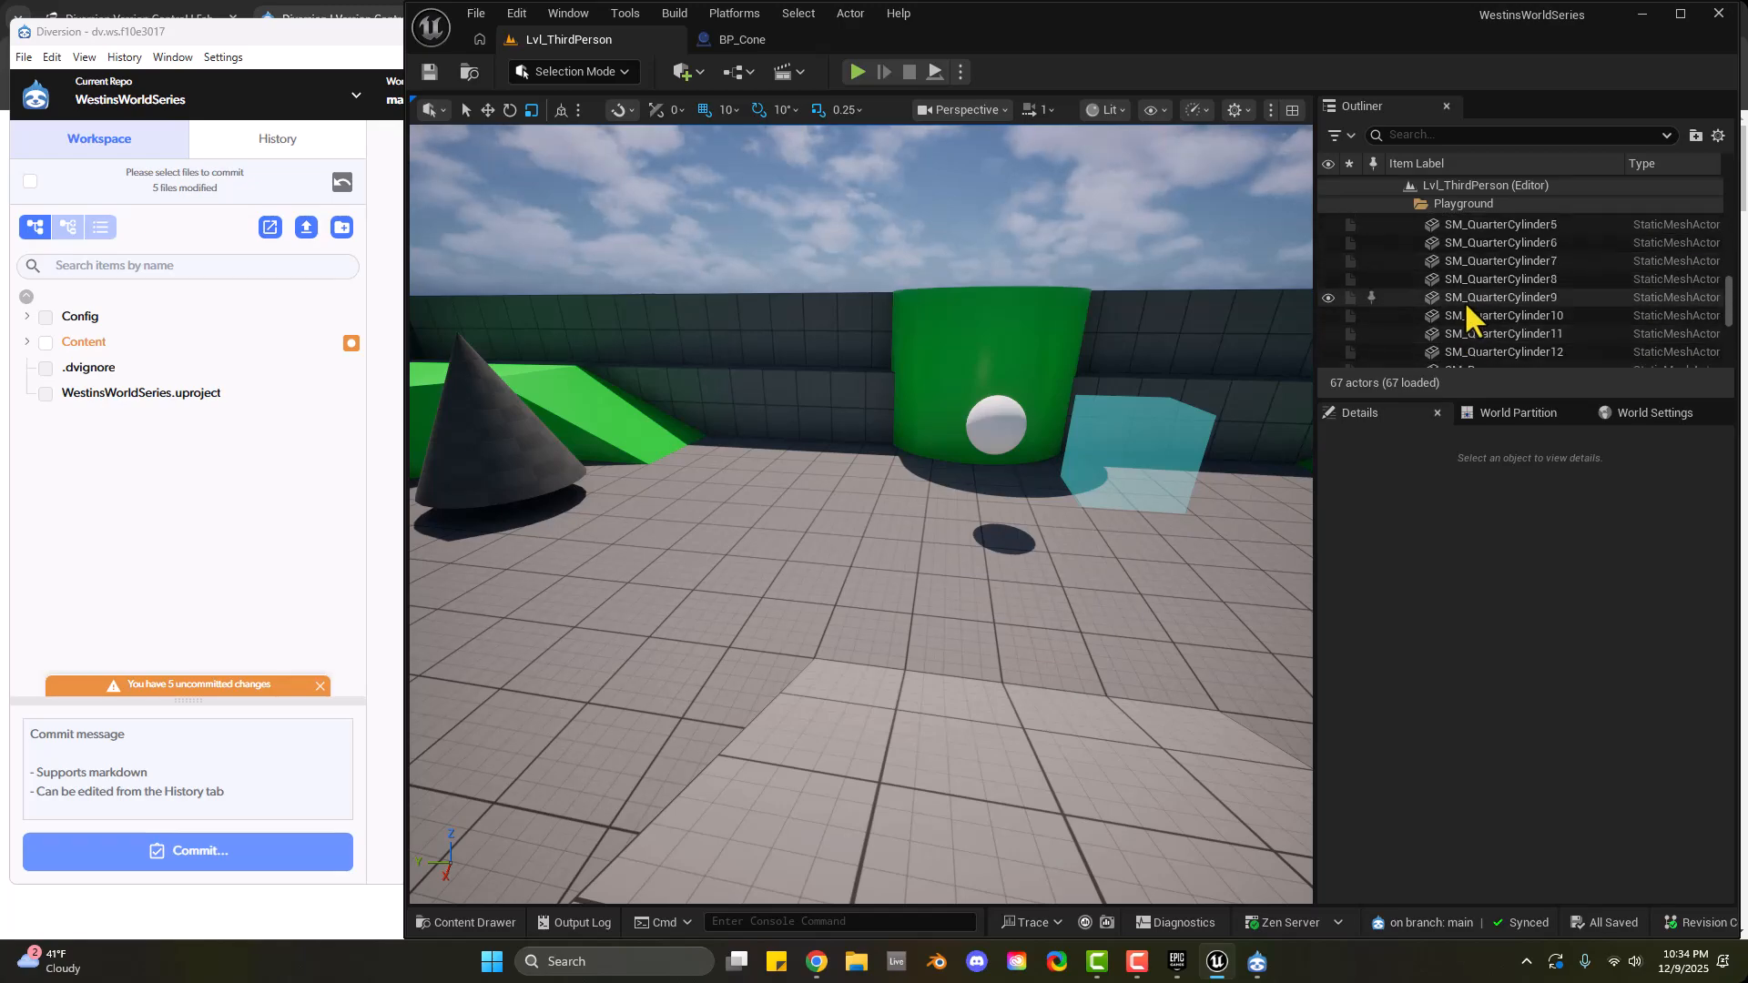
{"action": "scroll", "coordinate": [1464, 301], "scroll_direction": "up", "scroll_amount": 5}
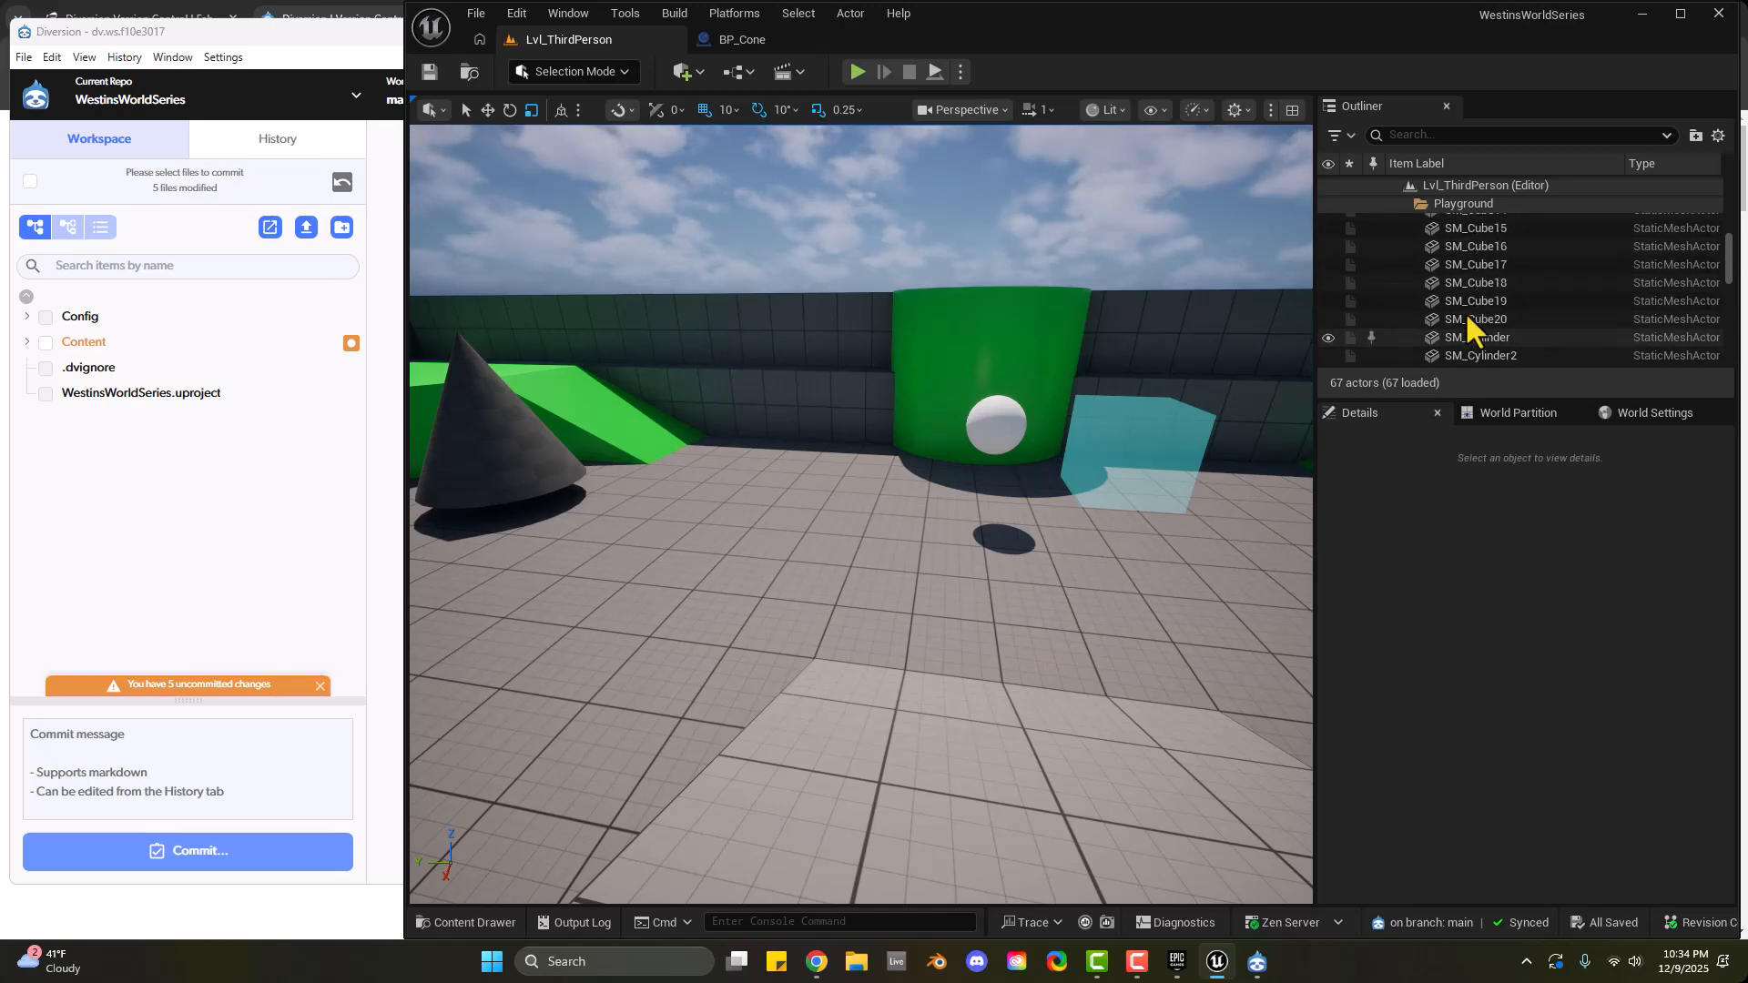
{"action": "scroll", "coordinate": [1466, 318], "scroll_direction": "up", "scroll_amount": 1}
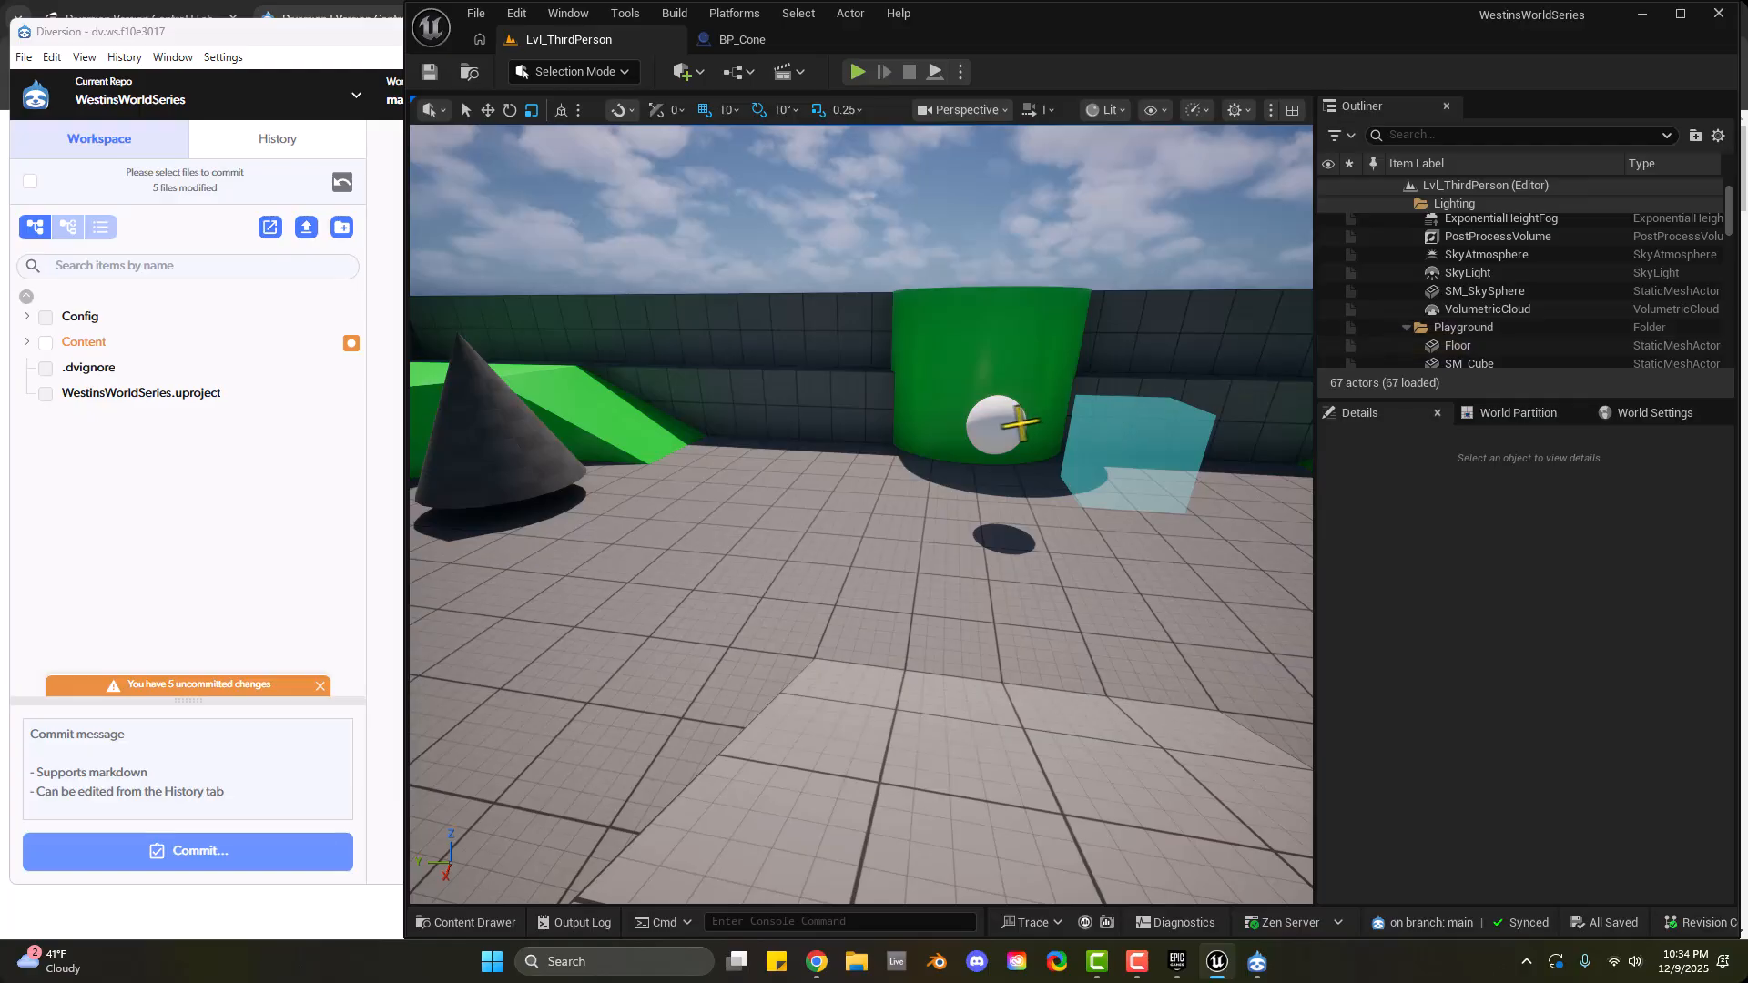
{"action": "left_click", "coordinate": [996, 424]}
{"action": "left_click", "coordinate": [1129, 424]}
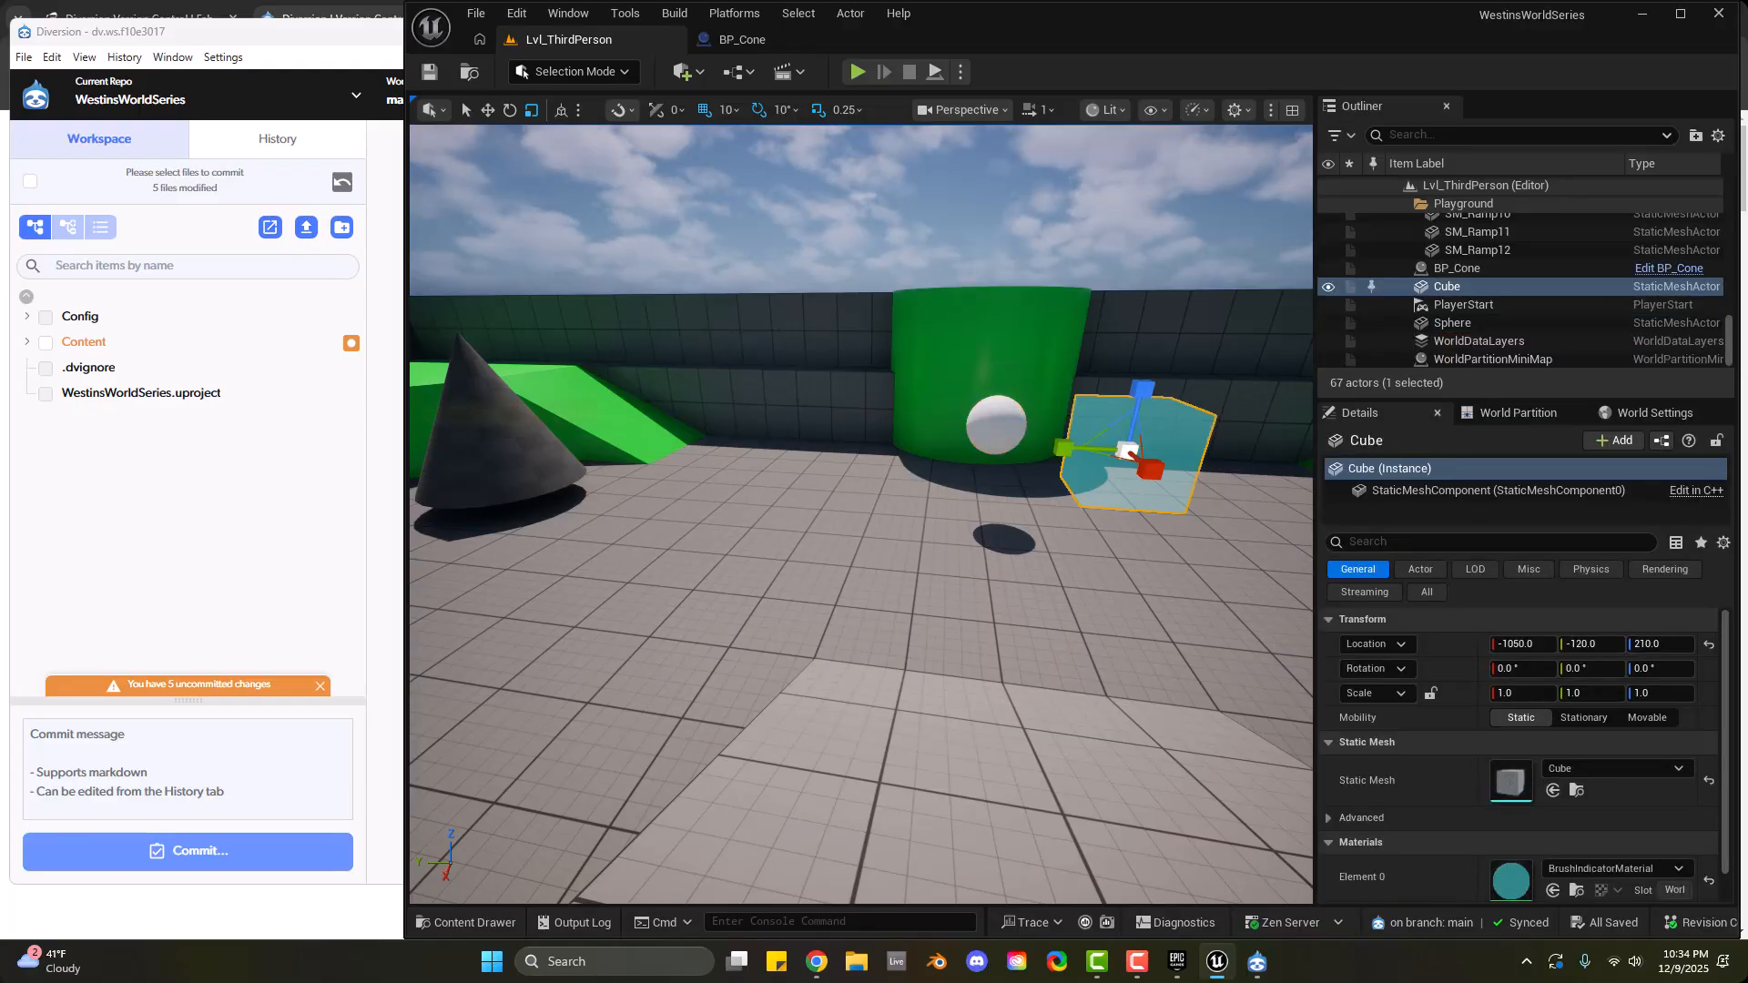
{"action": "left_click", "coordinate": [484, 437]}
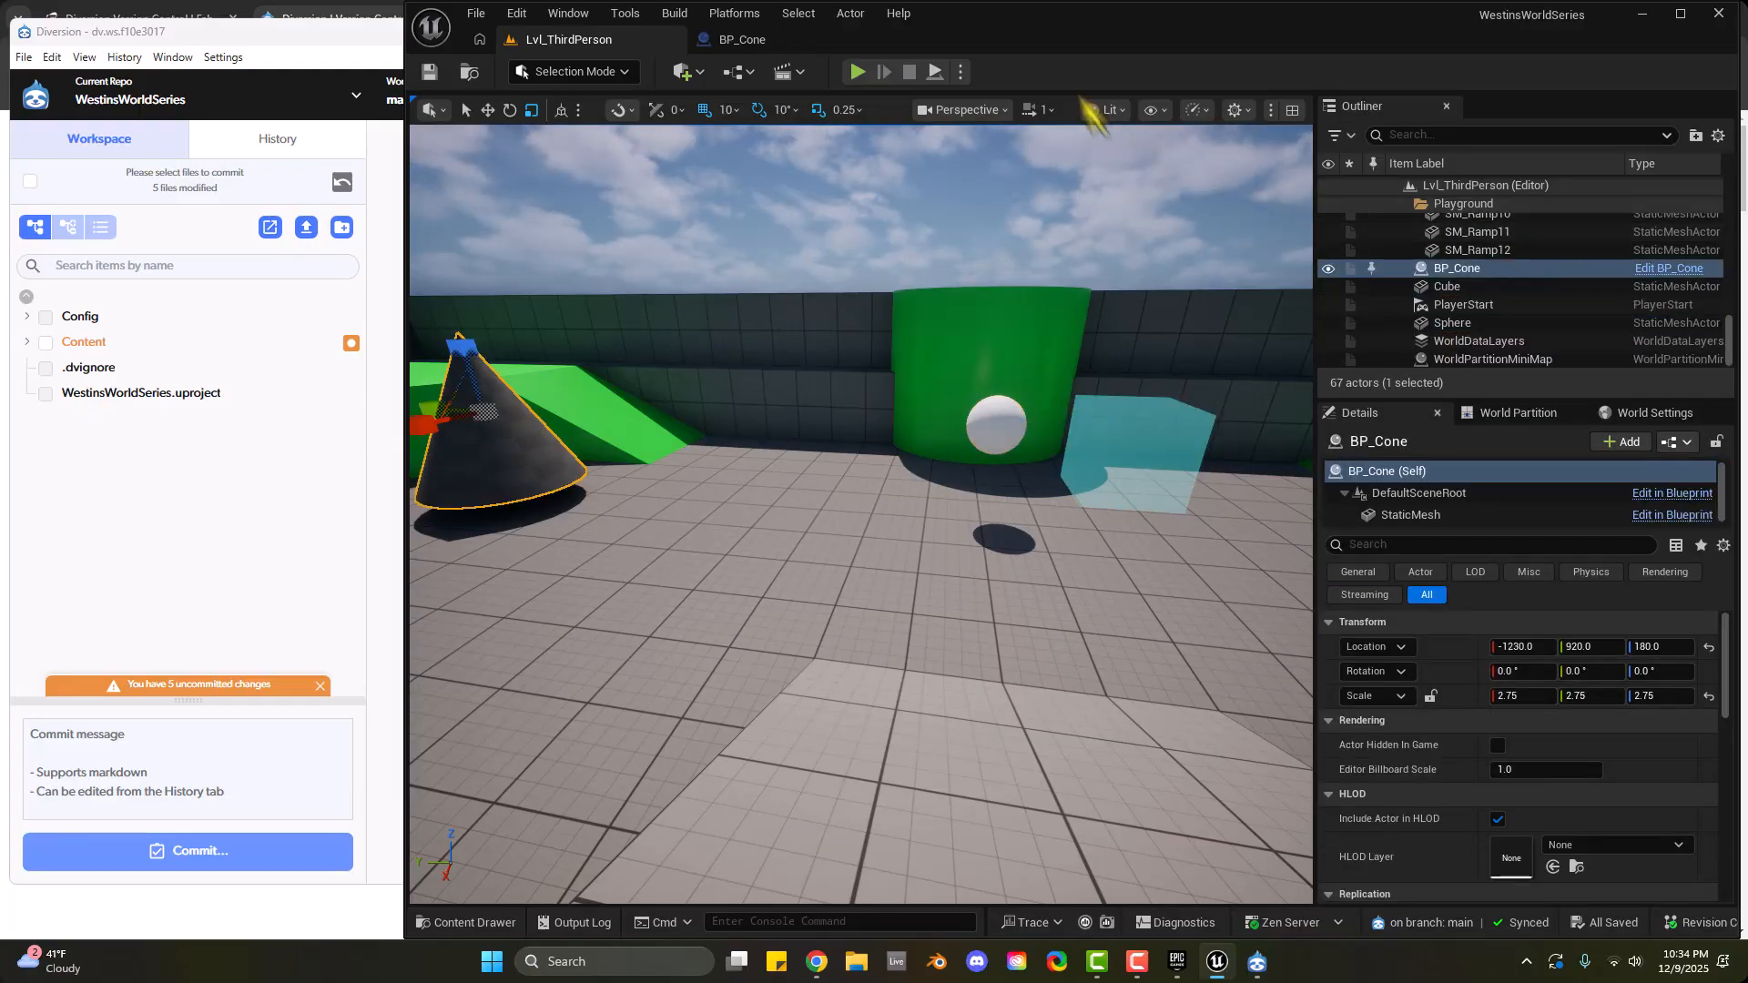
Commit the listed changes to Diversion with the description "Episode 1 - Version Control - Diversion"
{"action": "left_click", "coordinate": [1699, 924]}
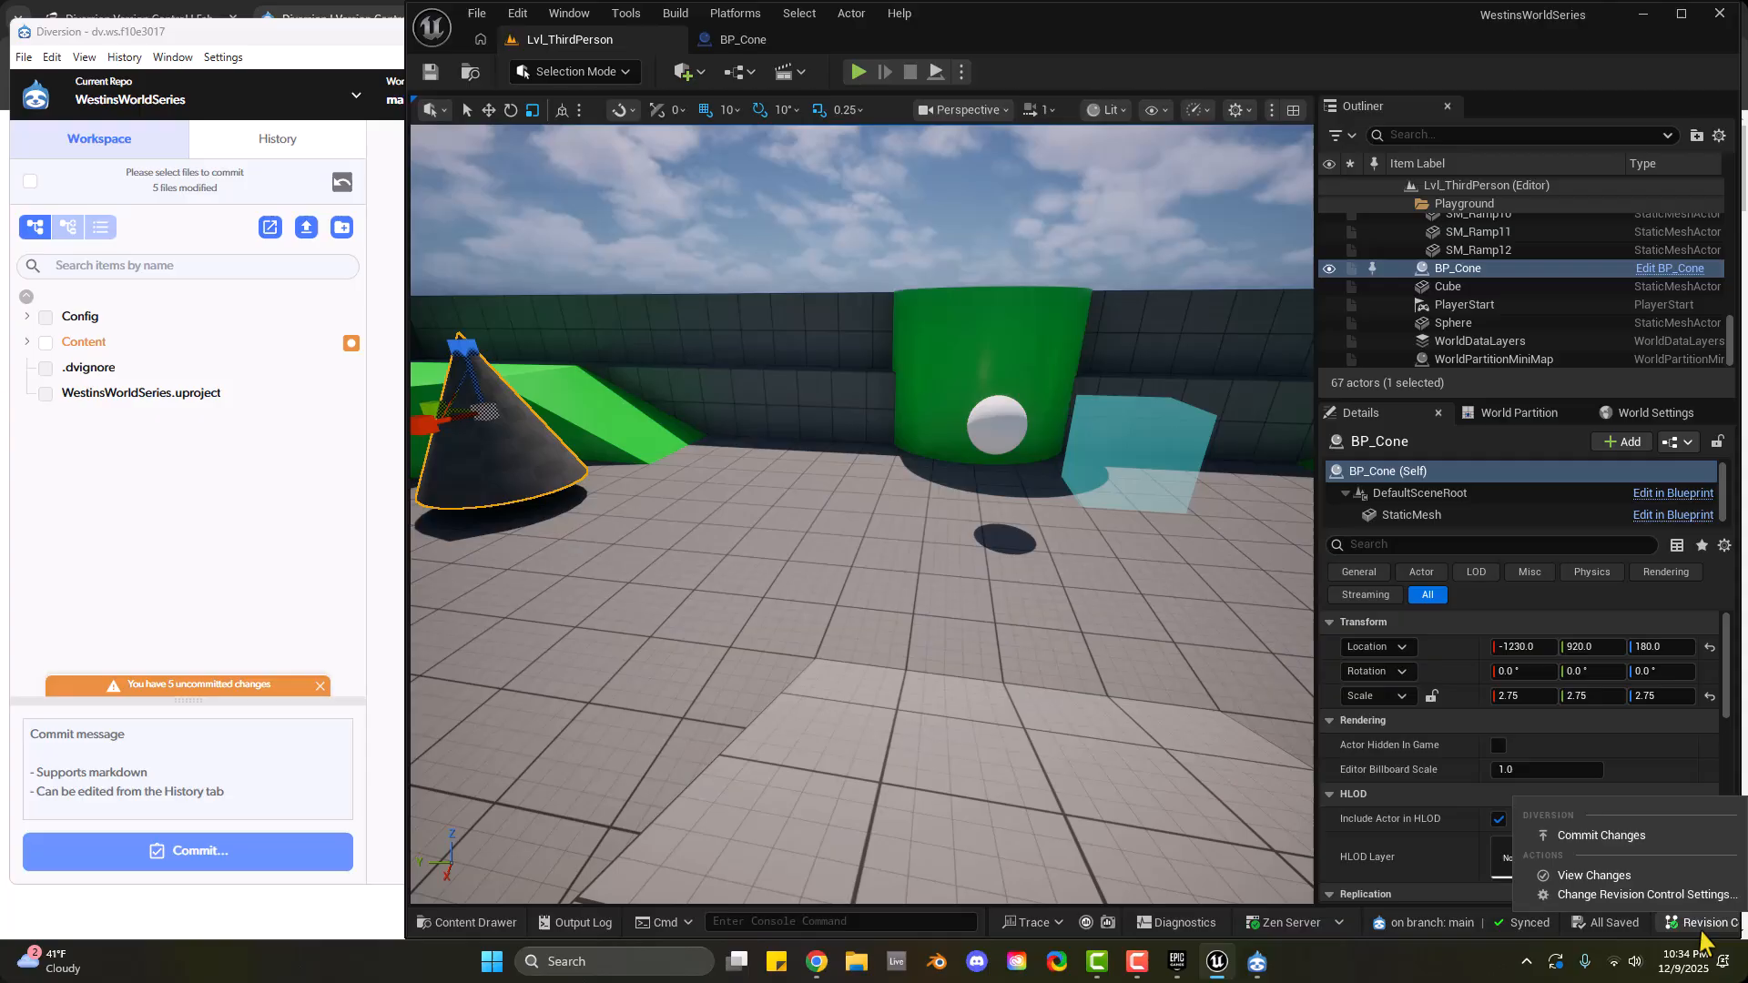
{"action": "left_click", "coordinate": [1630, 834]}
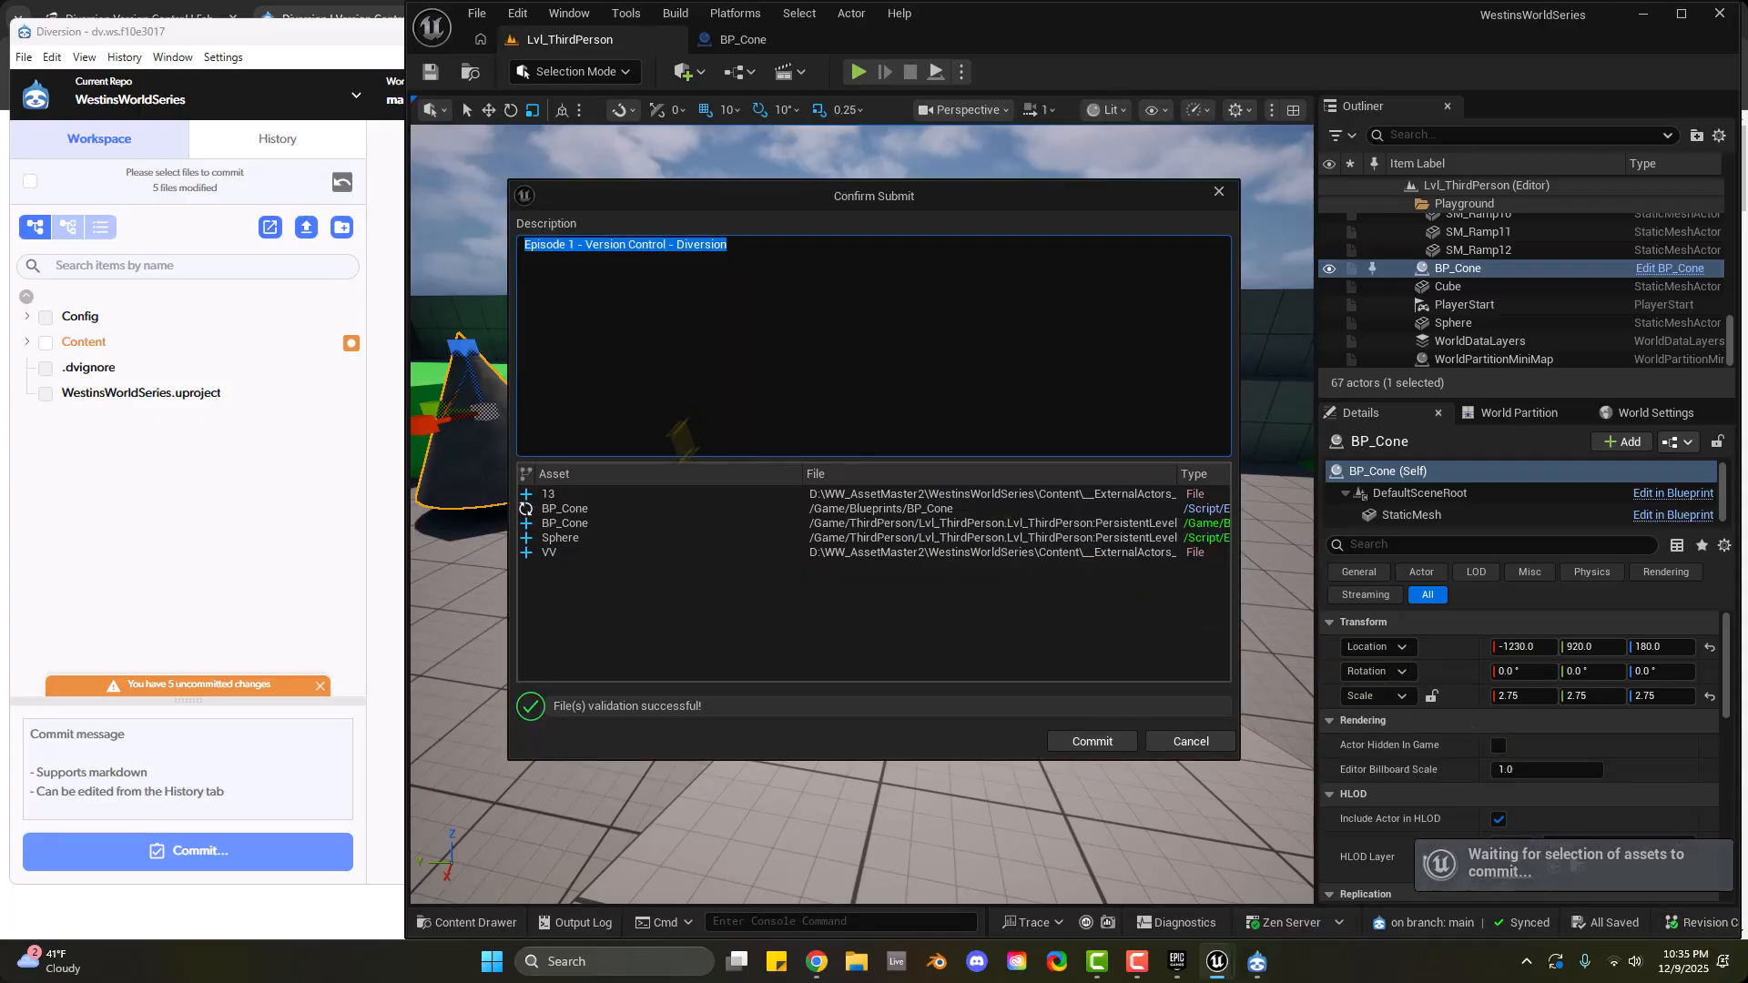
{"action": "left_click", "coordinate": [753, 373]}
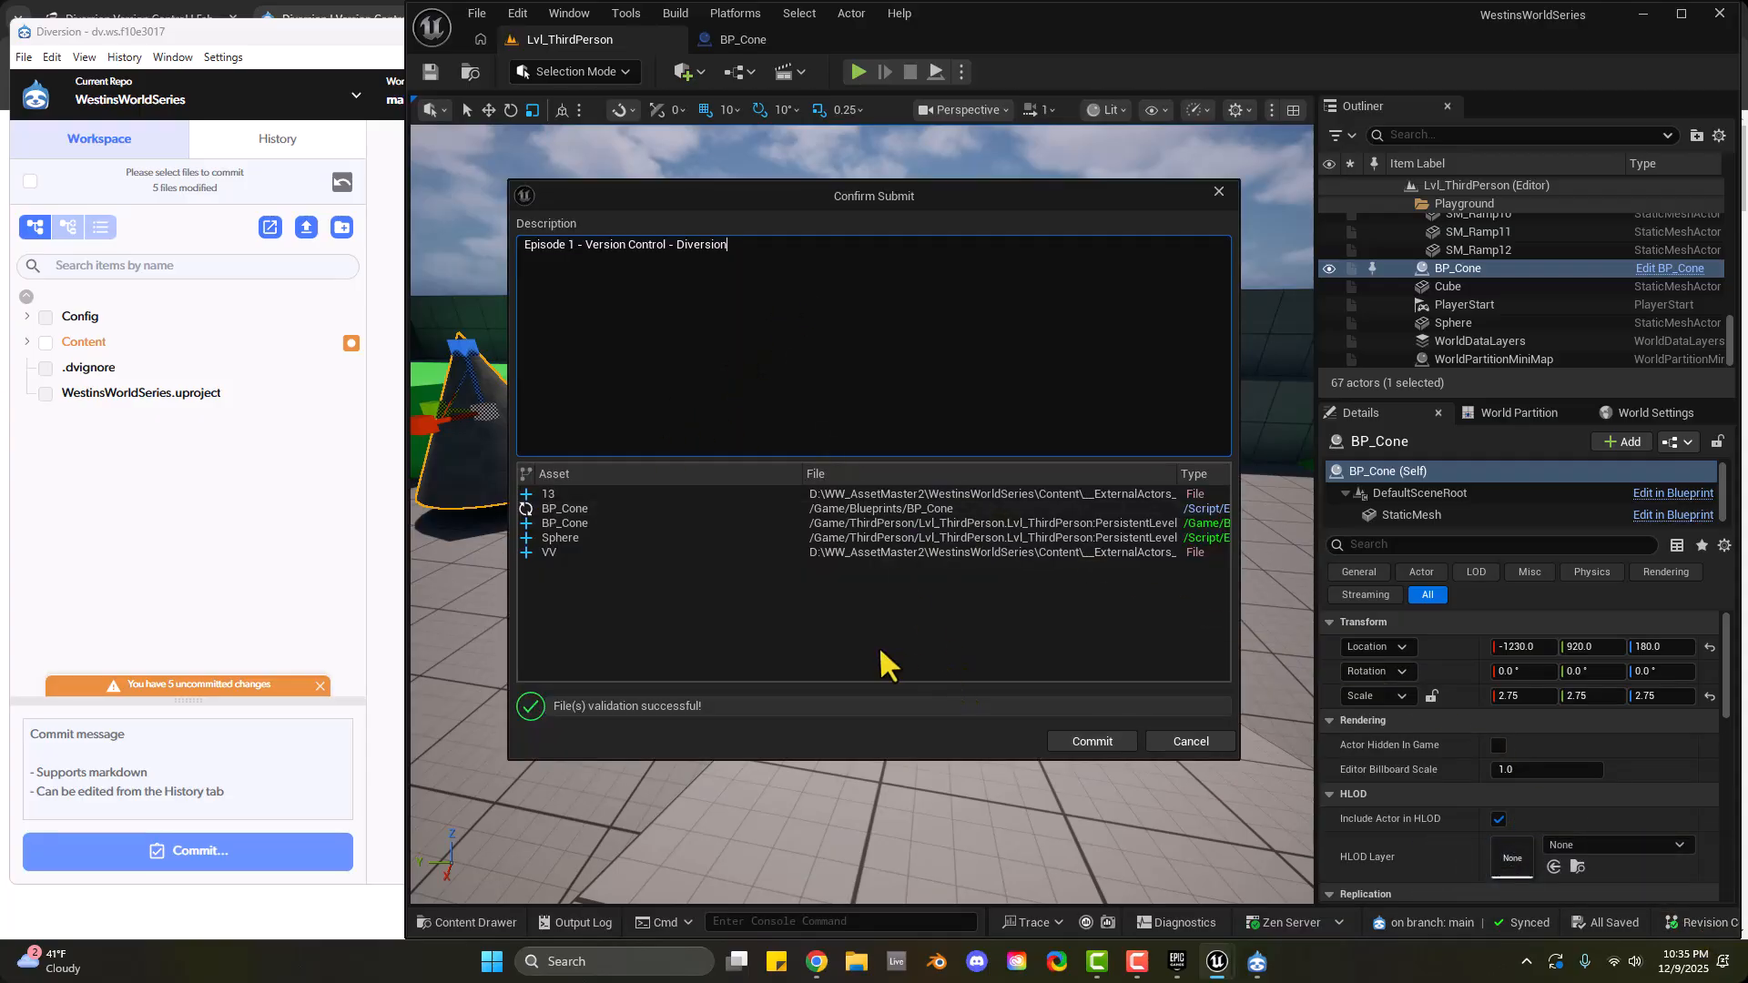
{"action": "left_click", "coordinate": [1086, 743]}
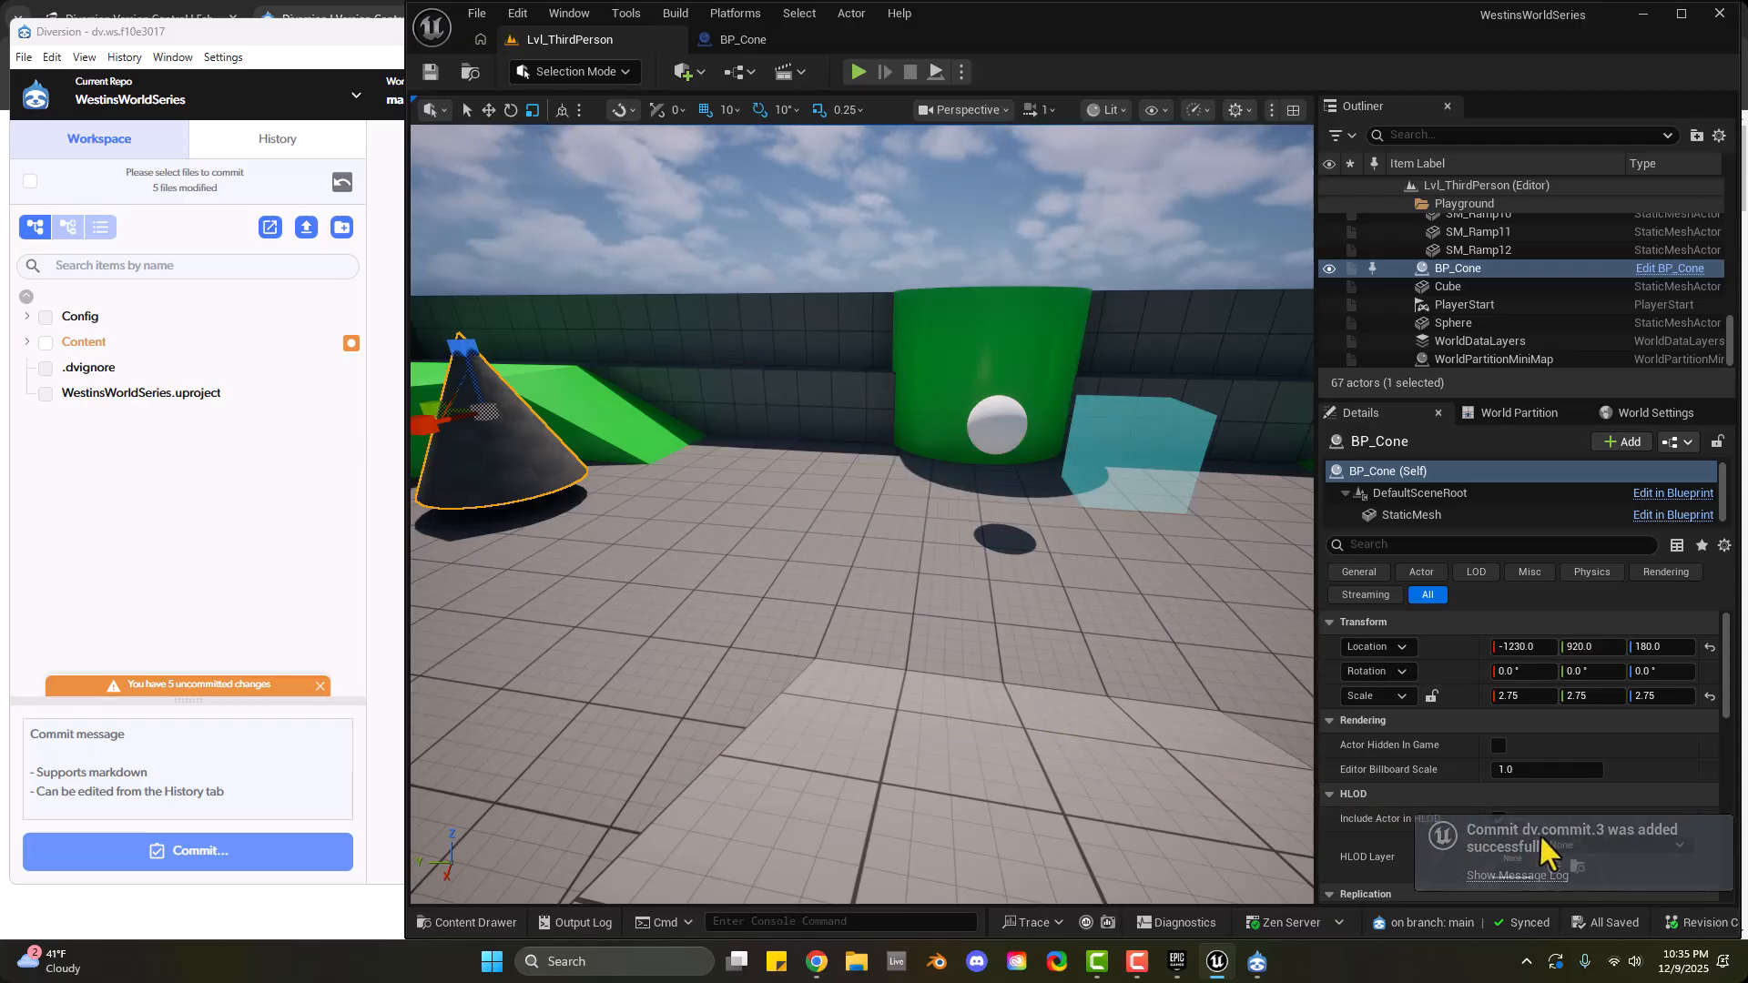
Switch to Diversion to examine its latest commits and return to the Unreal Editor
{"action": "left_click", "coordinate": [1576, 845]}
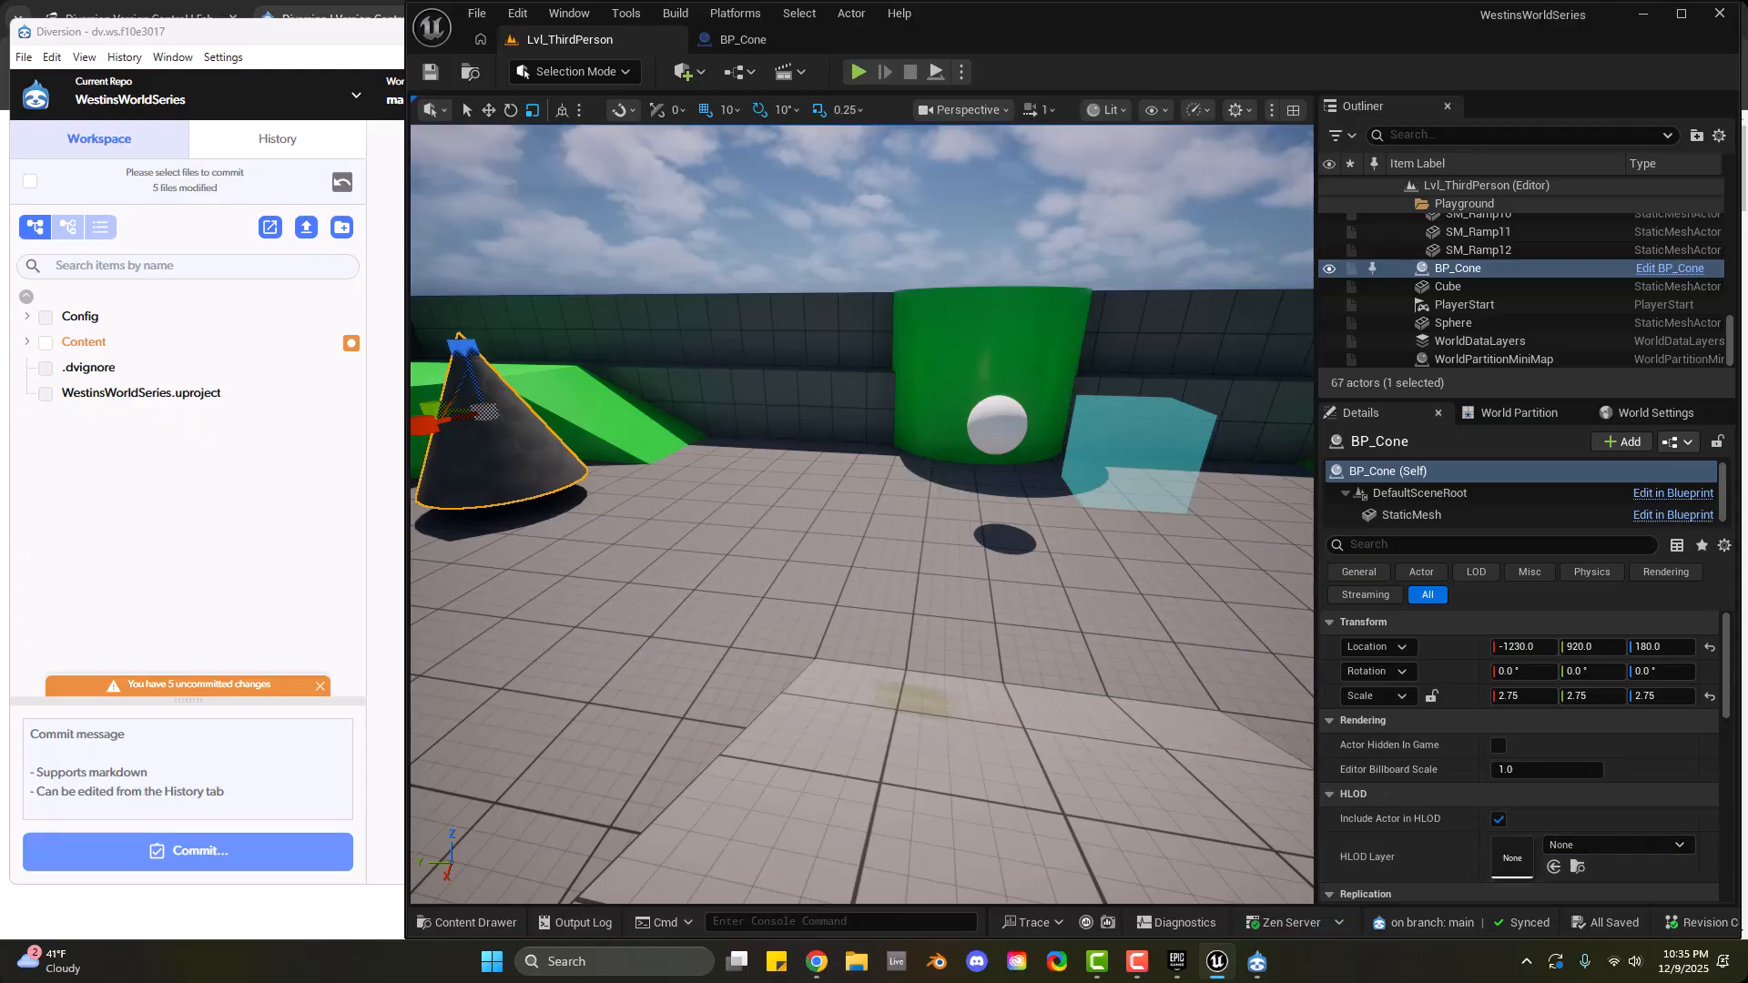
{"action": "left_click", "coordinate": [364, 599]}
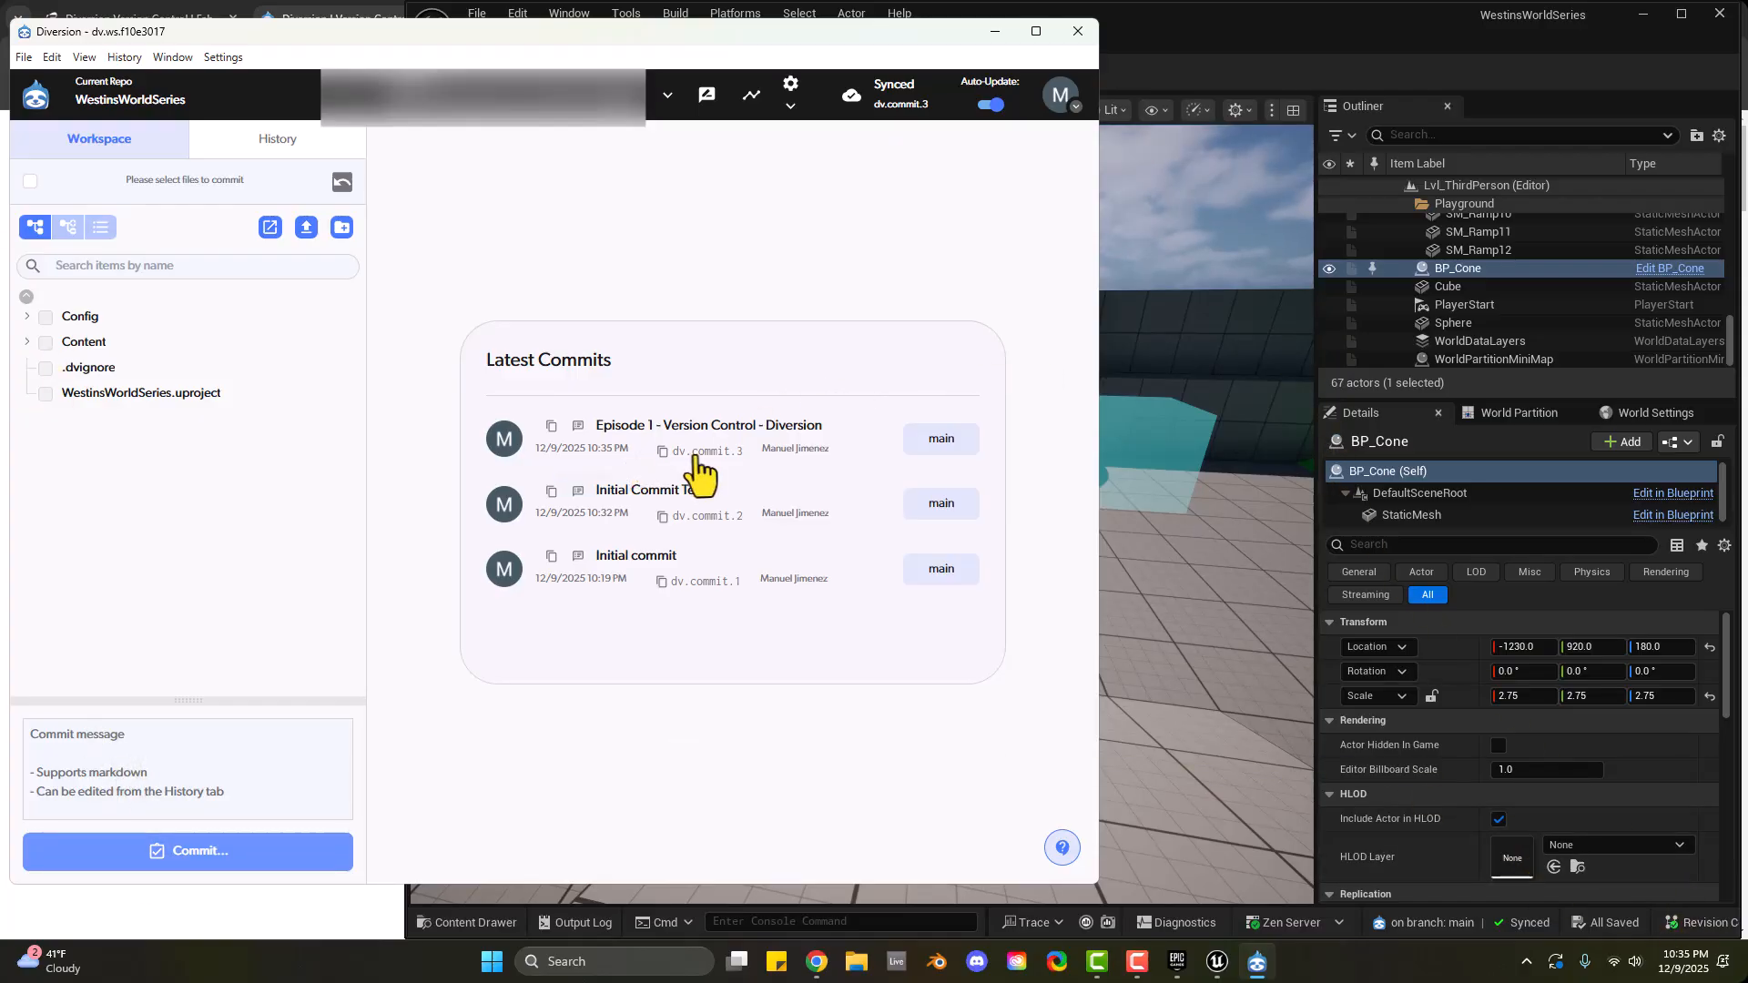
{"action": "left_click", "coordinate": [1389, 42]}
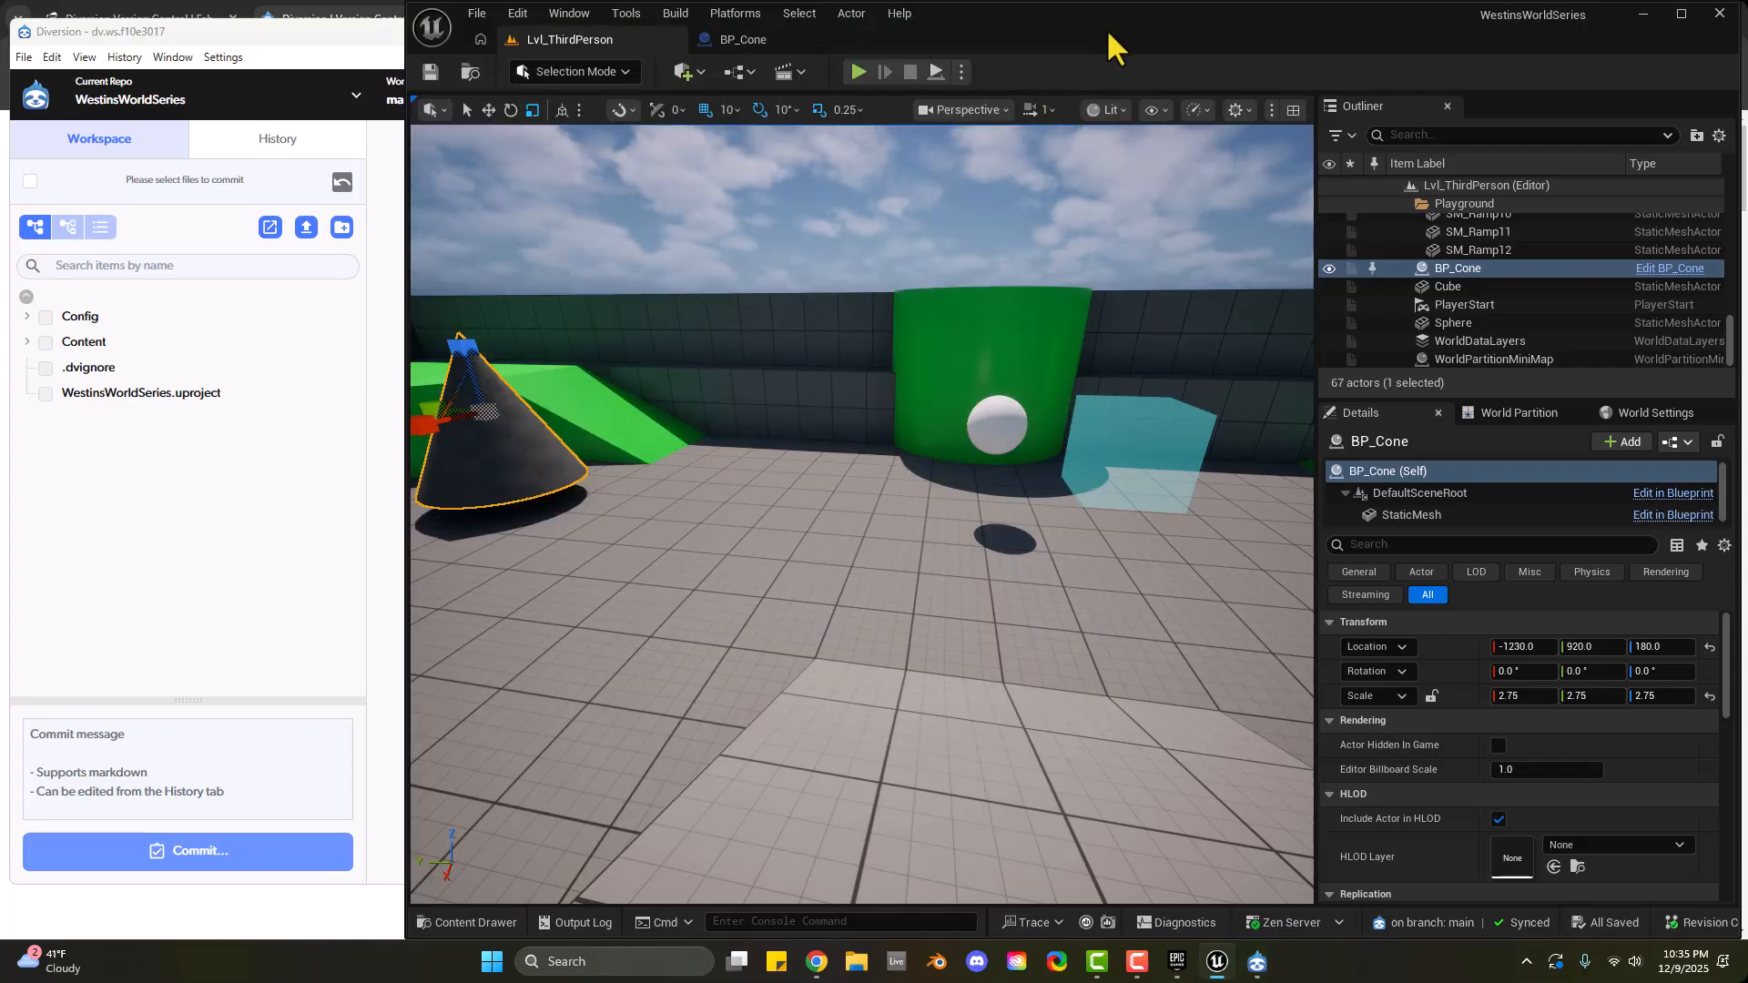
Place a Point Light on the floor between the cone and the sphere, at about X -1210, Y 310, Z 50
{"action": "left_click", "coordinate": [684, 74]}
{"action": "mouse_move", "coordinate": [712, 264]}
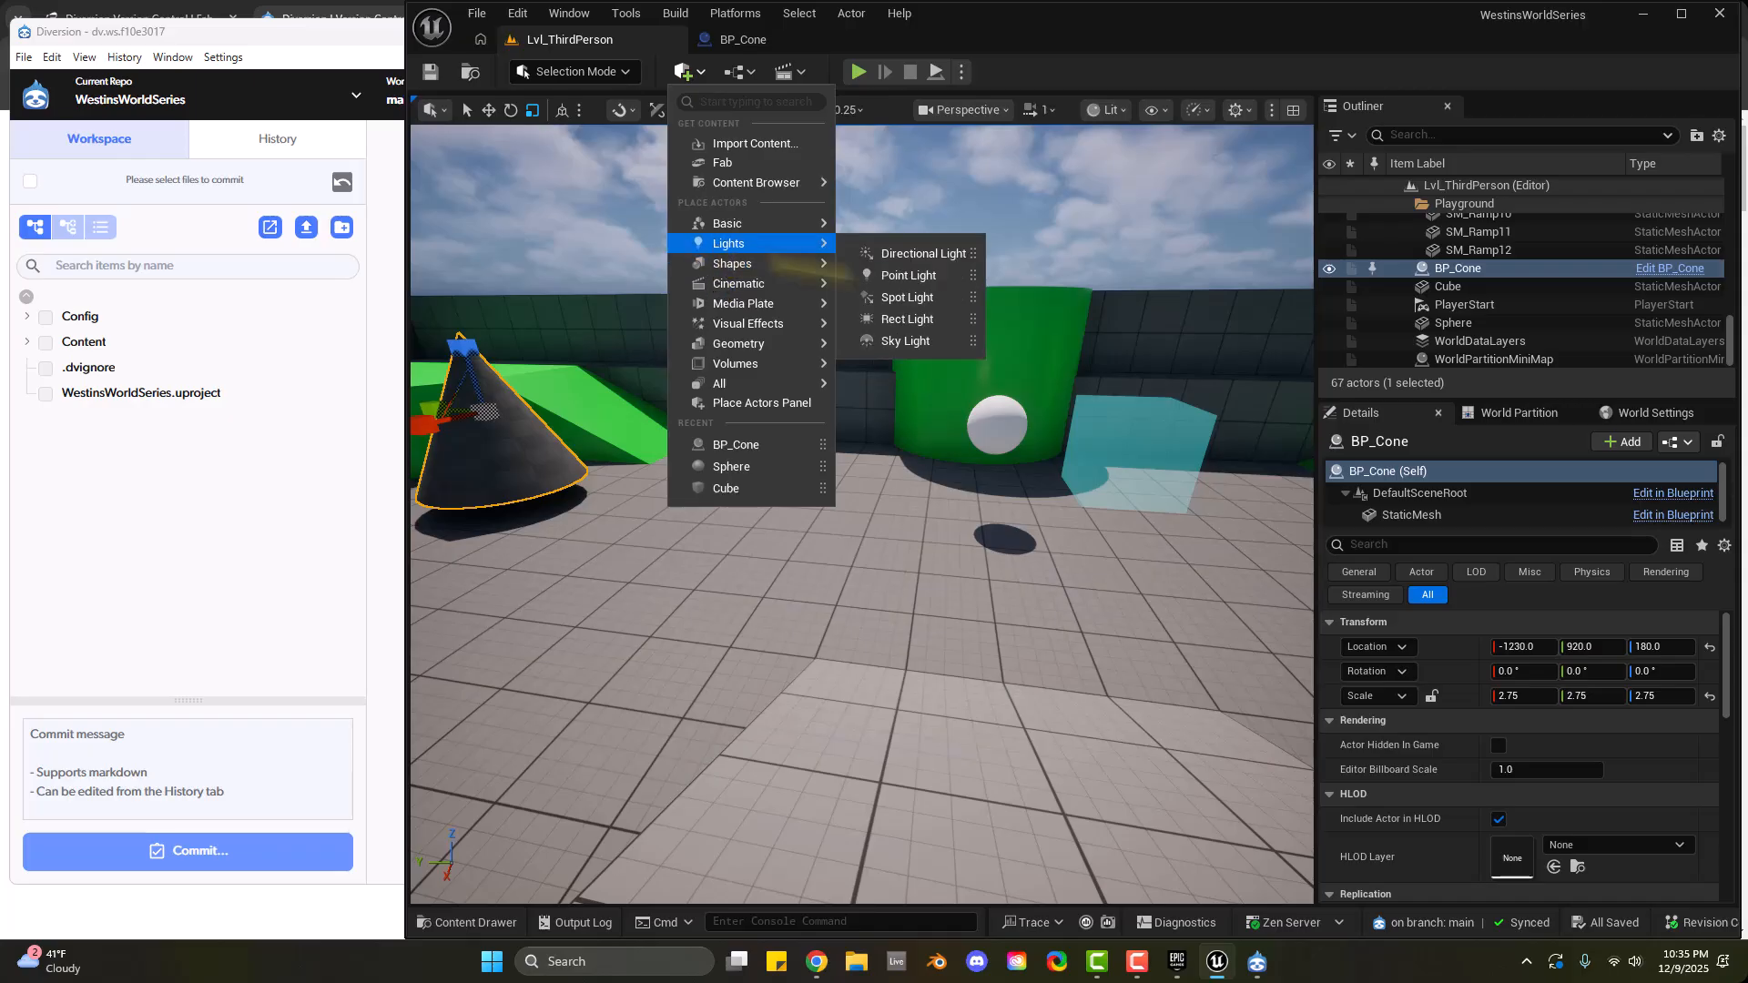
{"action": "left_click_drag", "start_coordinate": [911, 273], "coordinate": [801, 500]}
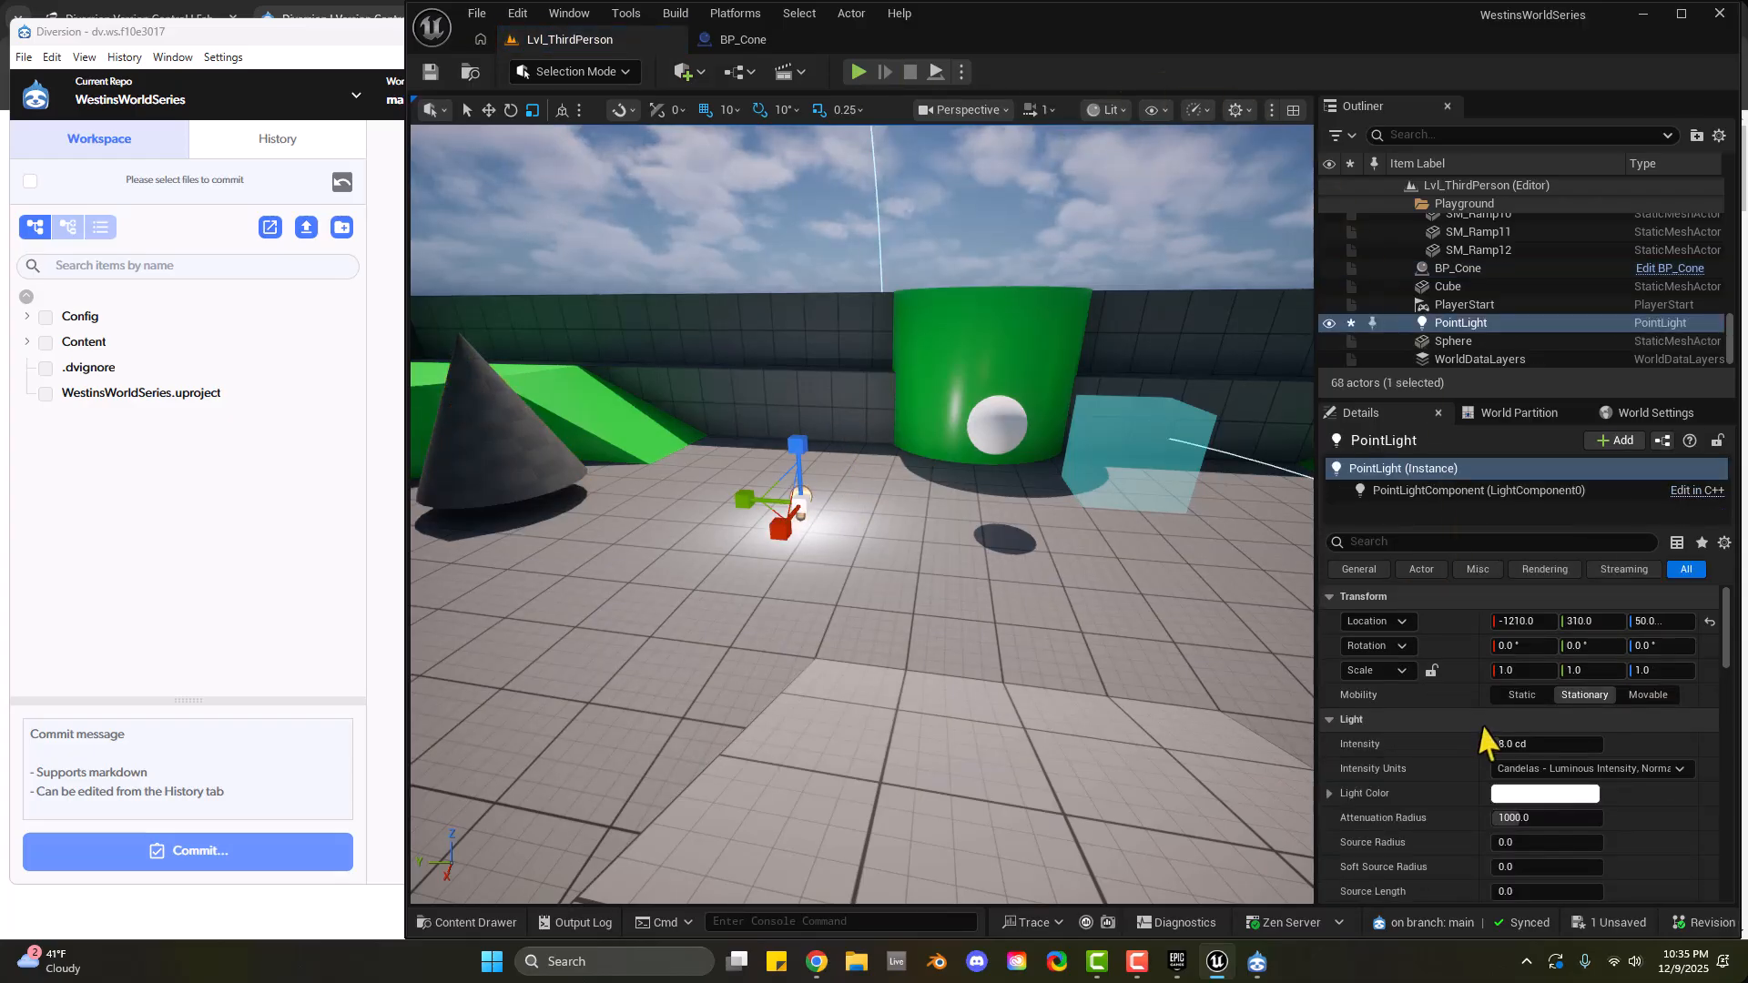
Check the commit options for the unsaved point light, and save all changes in the project
{"action": "left_click", "coordinate": [1709, 929]}
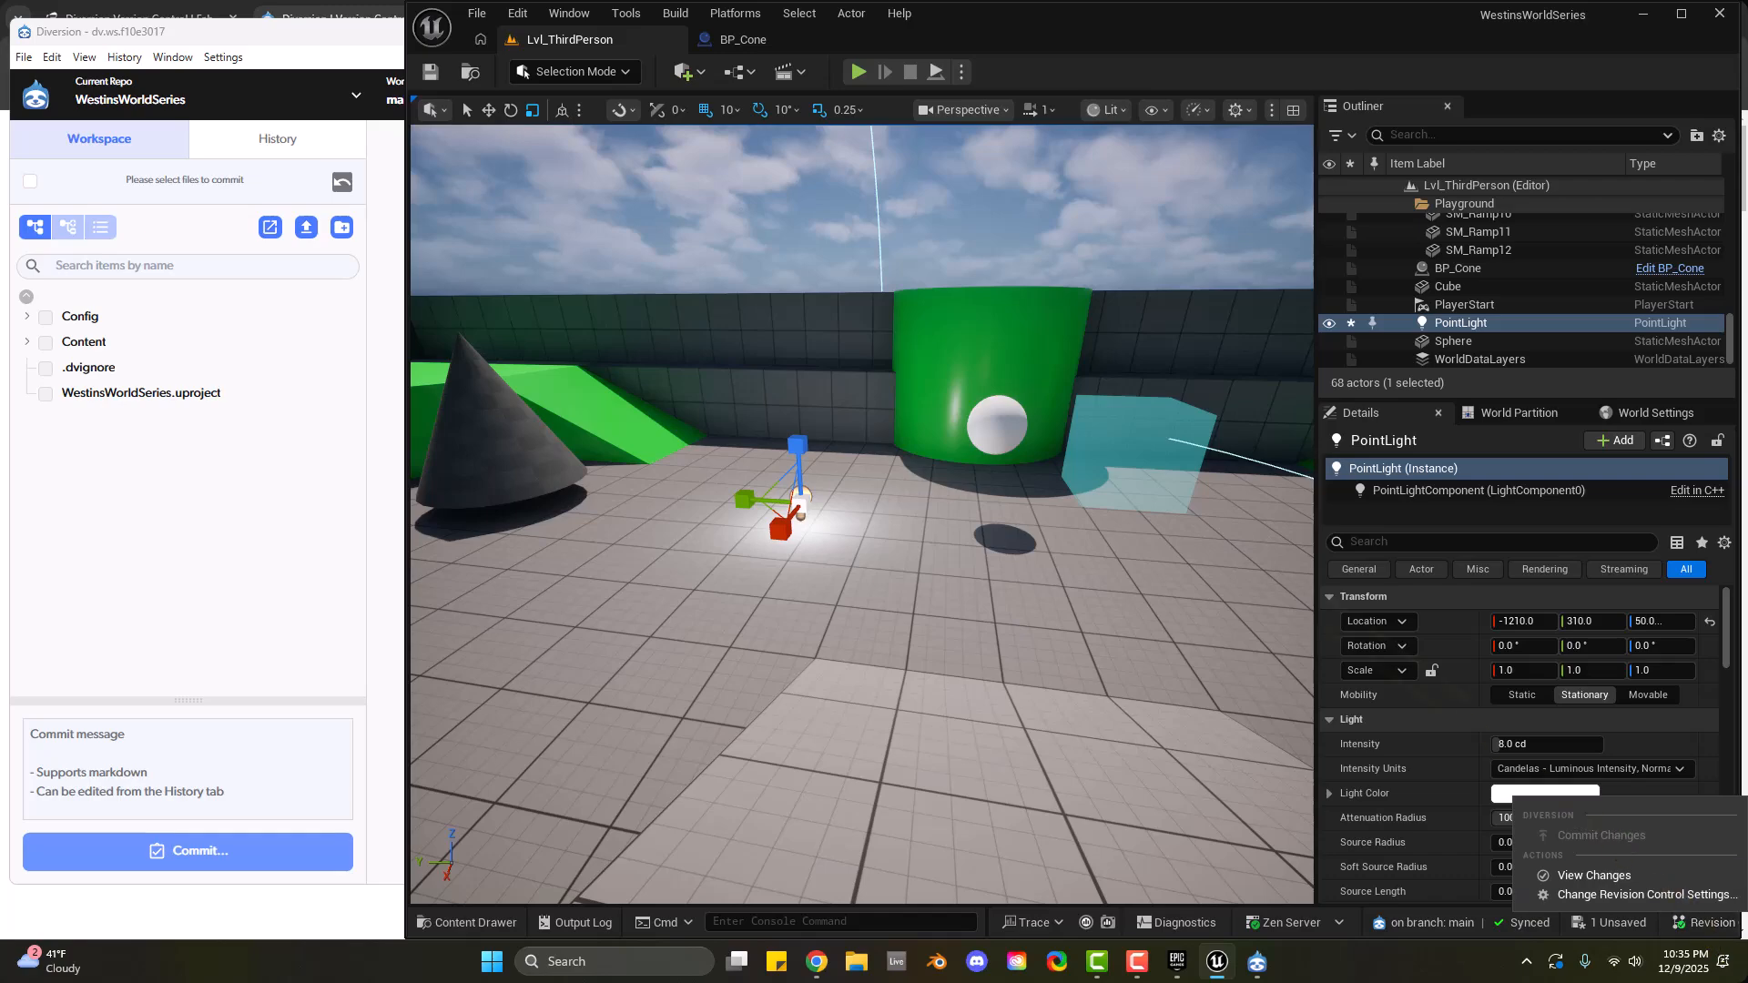
{"action": "left_click", "coordinate": [823, 454]}
{"action": "left_click", "coordinate": [799, 497]}
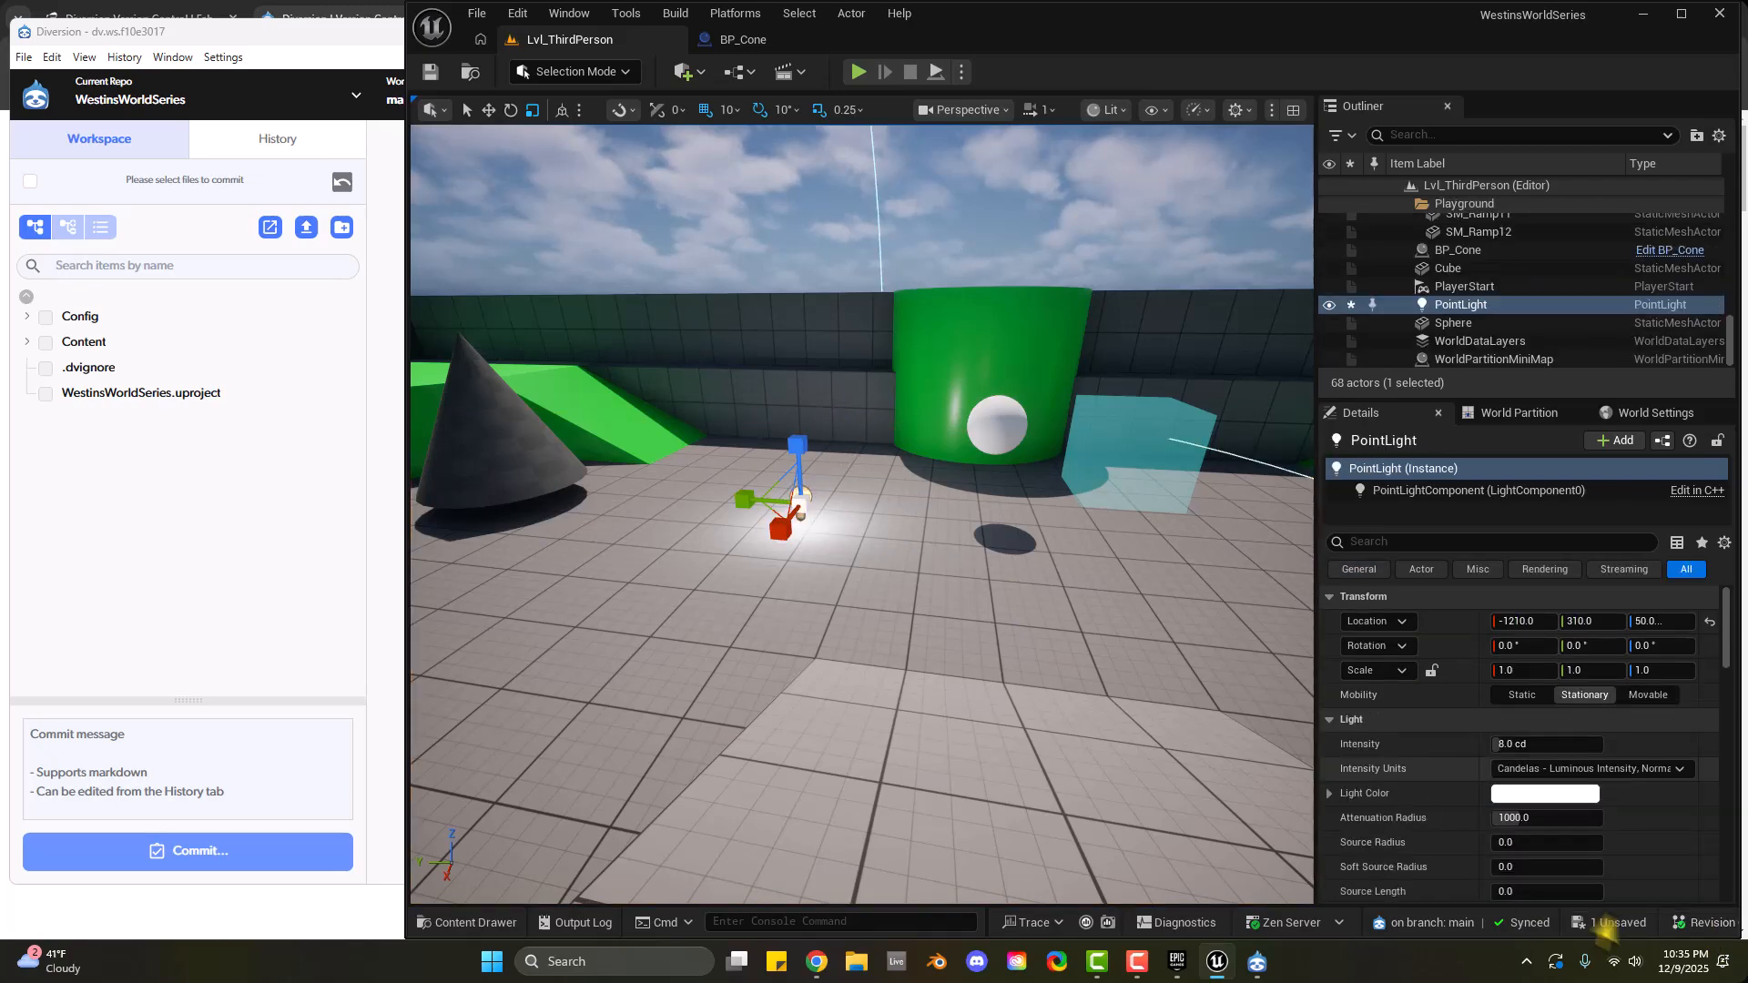
{"action": "left_click", "coordinate": [1700, 938]}
{"action": "left_click", "coordinate": [608, 44]}
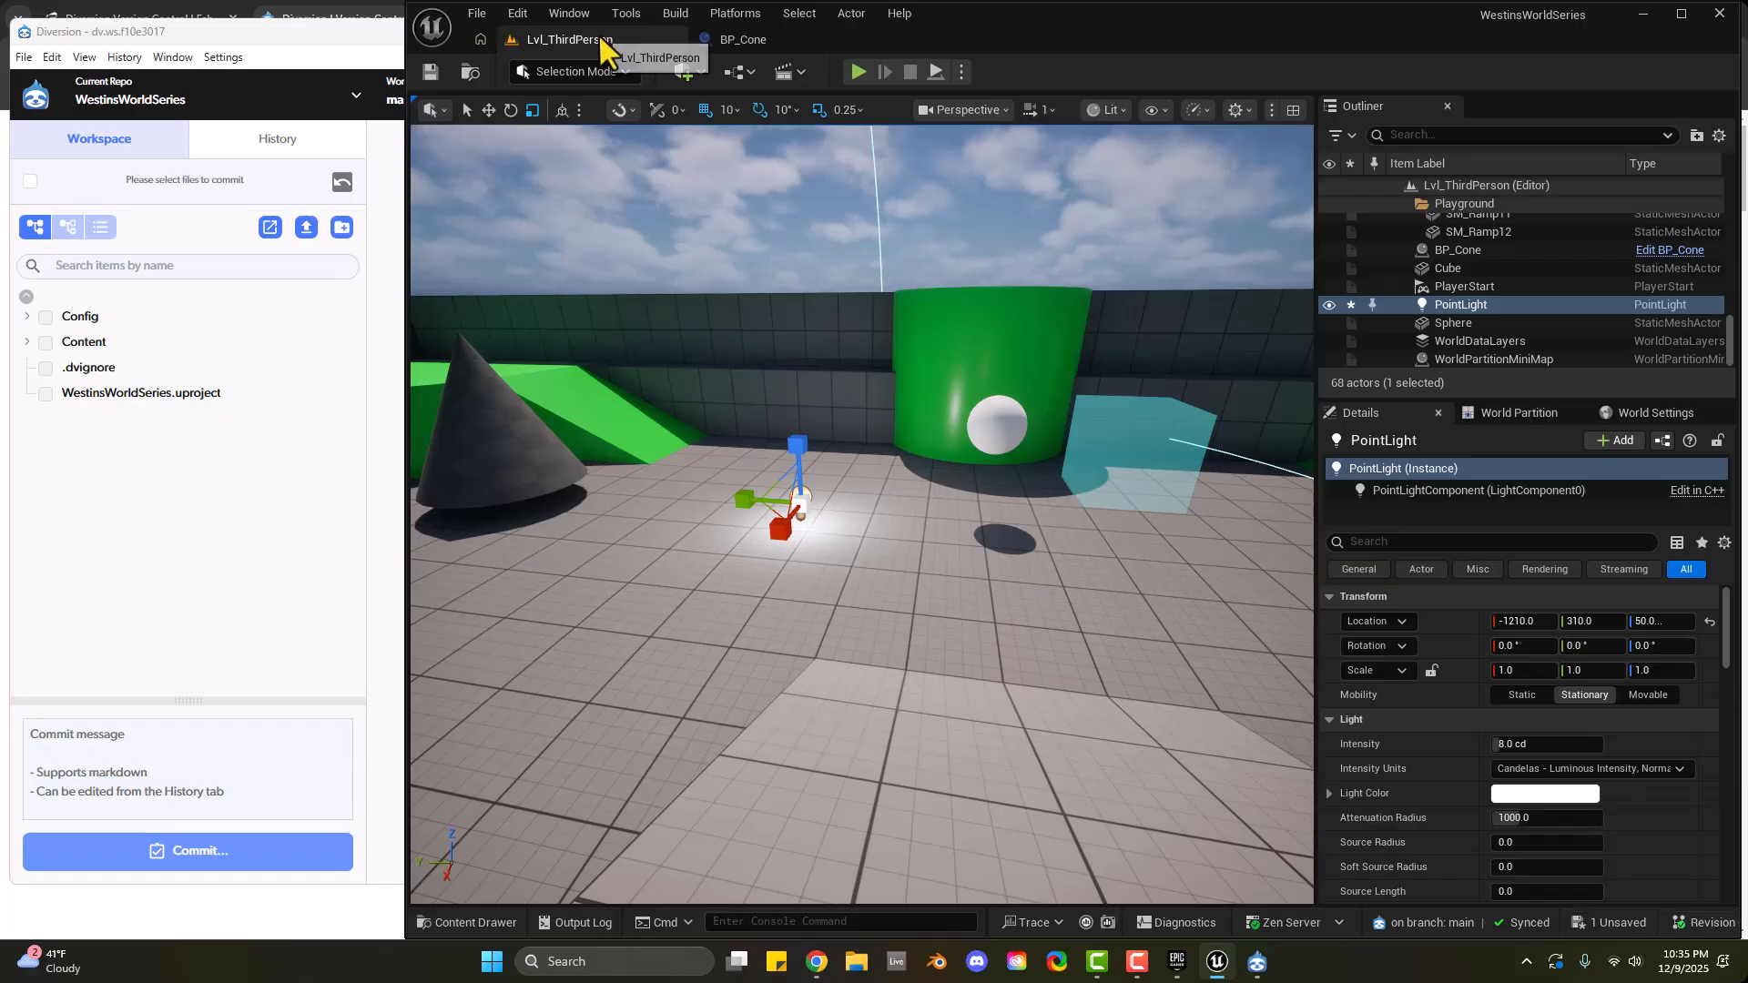
{"action": "left_click", "coordinate": [476, 12]}
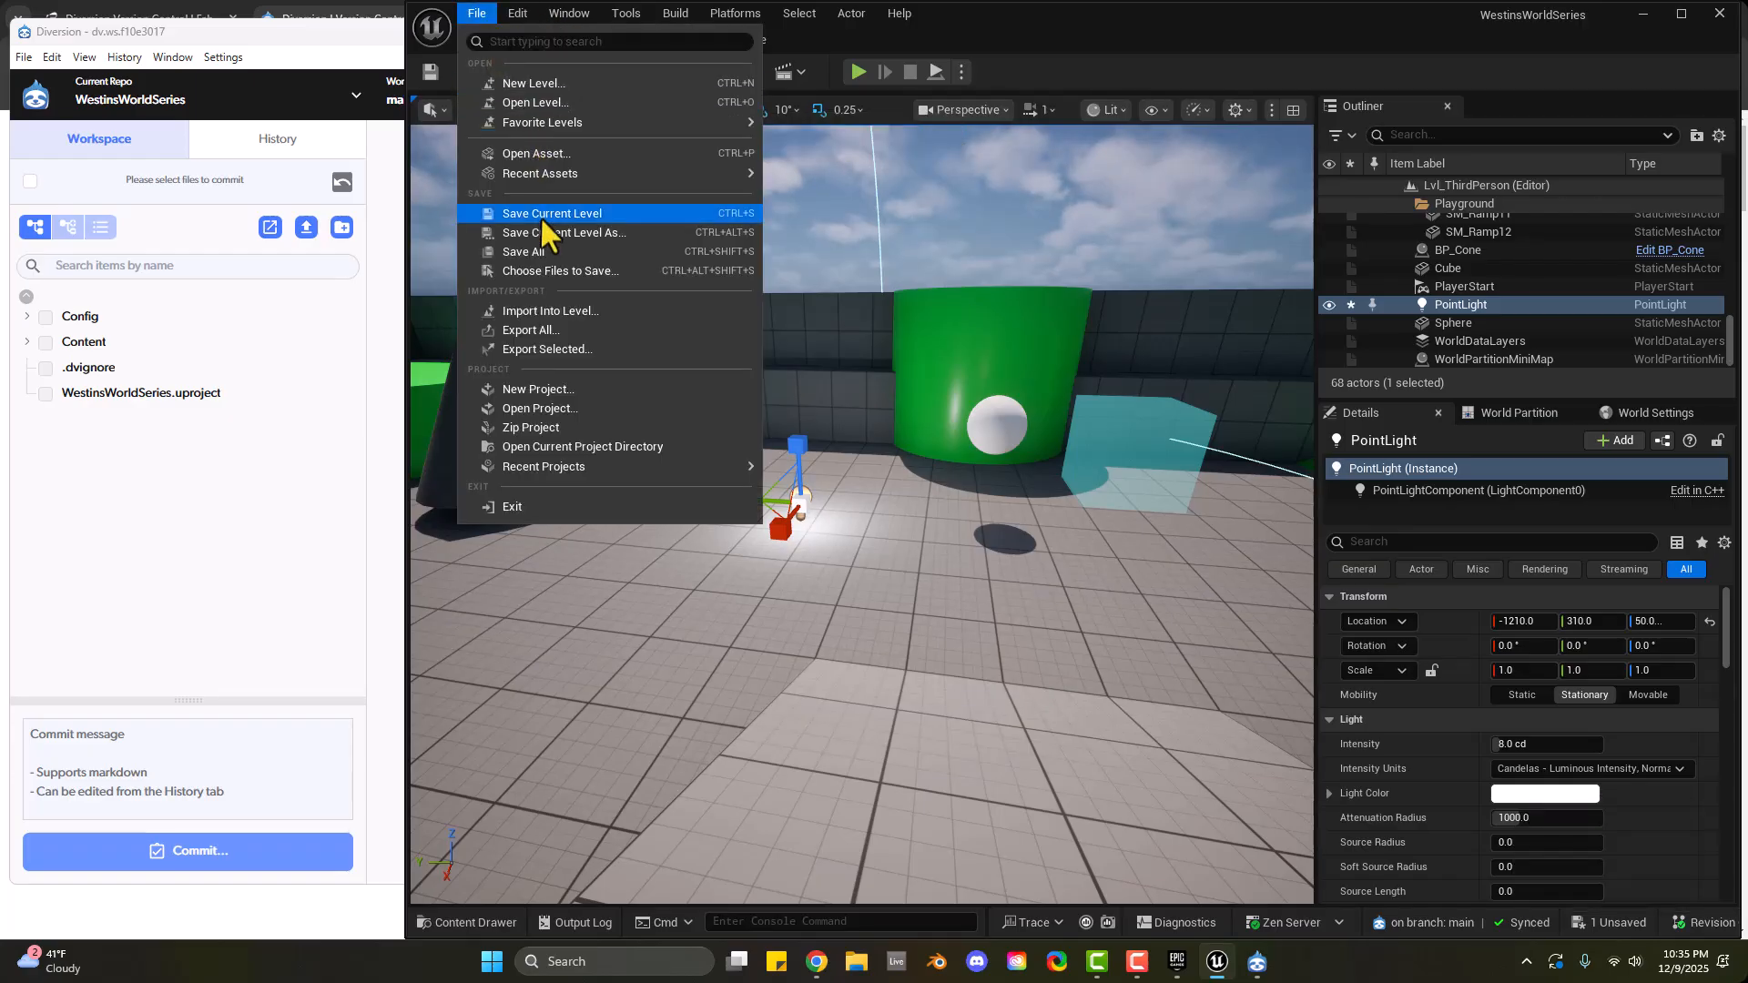
{"action": "left_click", "coordinate": [538, 249]}
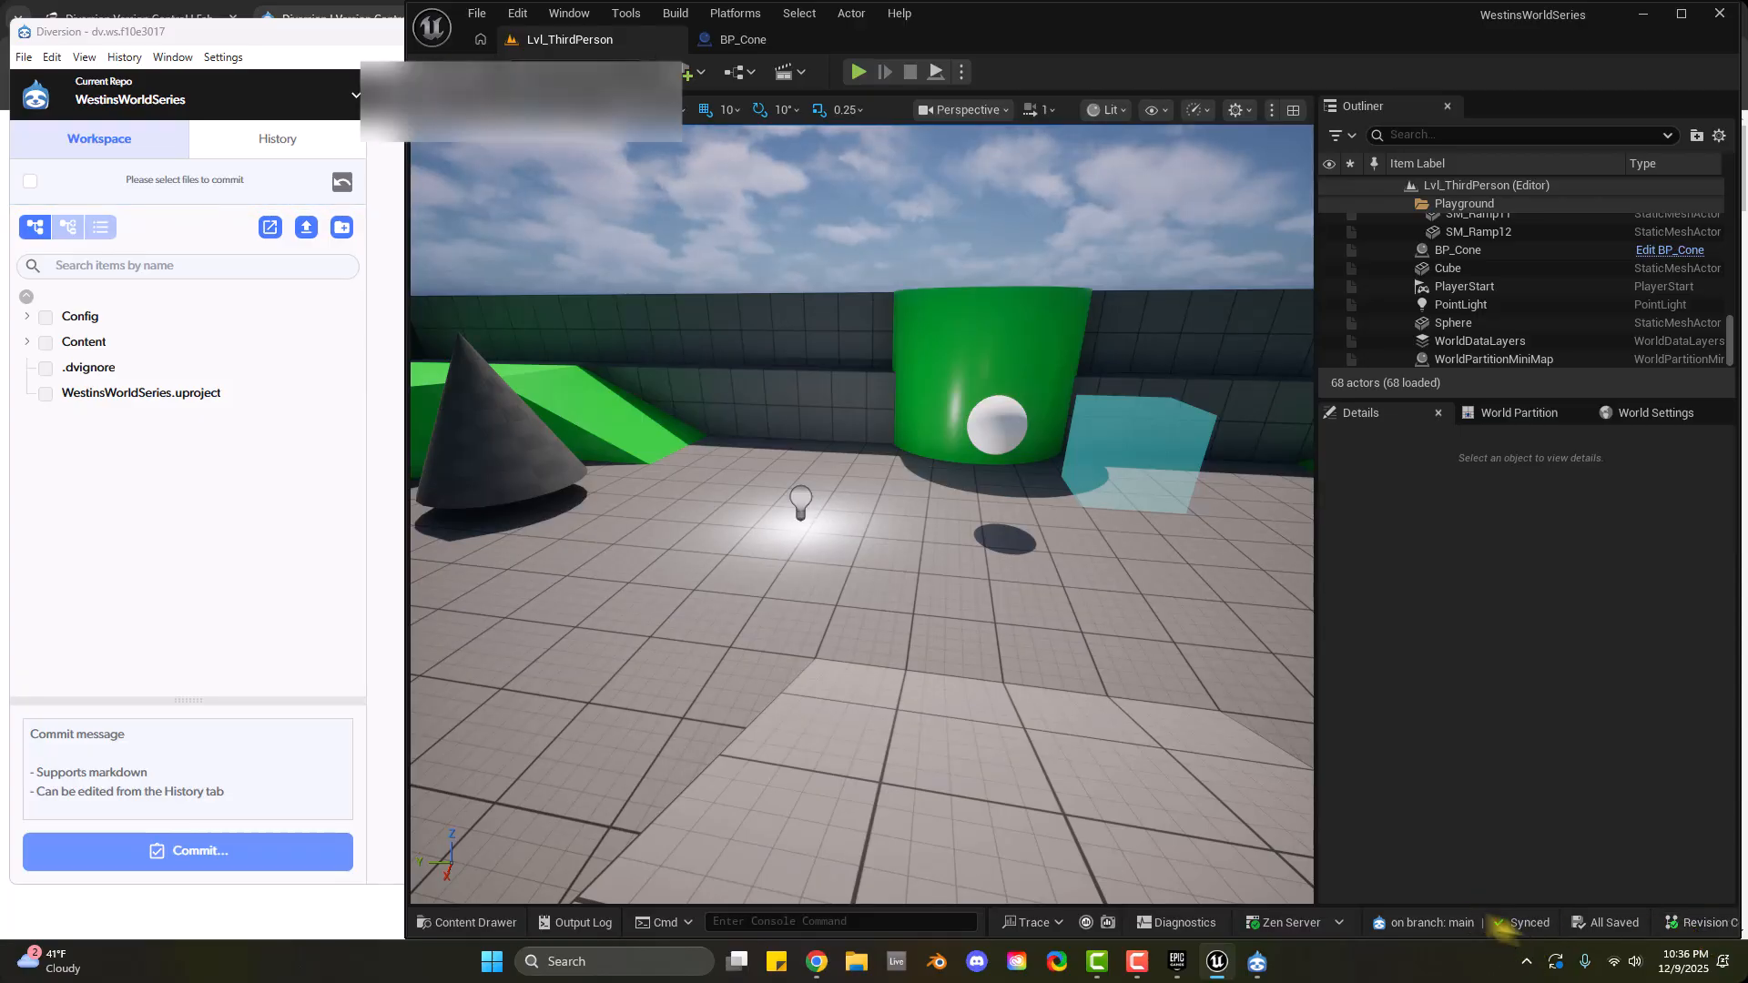
Check the uncommitted changes in Diversion, and draft the commit description "Episode 1- Version Control - Diversion with Light Actor" for reuse before cancelling the submission
{"action": "left_click", "coordinate": [105, 401]}
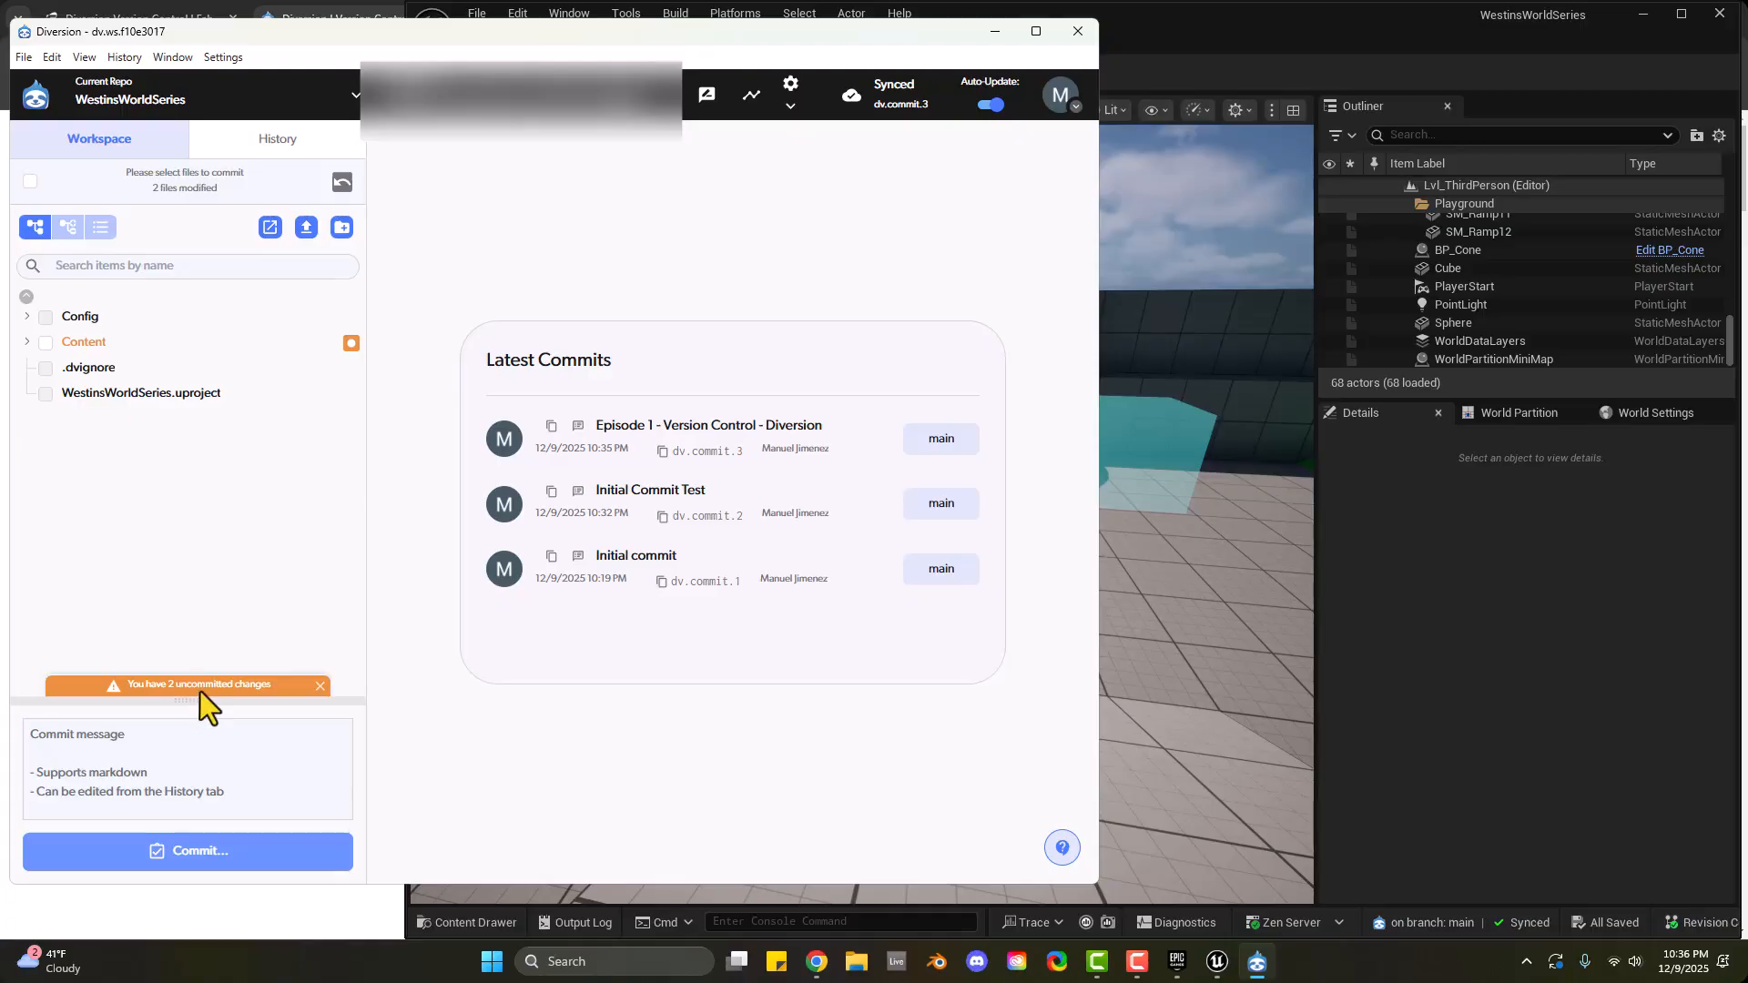
{"action": "left_click", "coordinate": [1675, 711]}
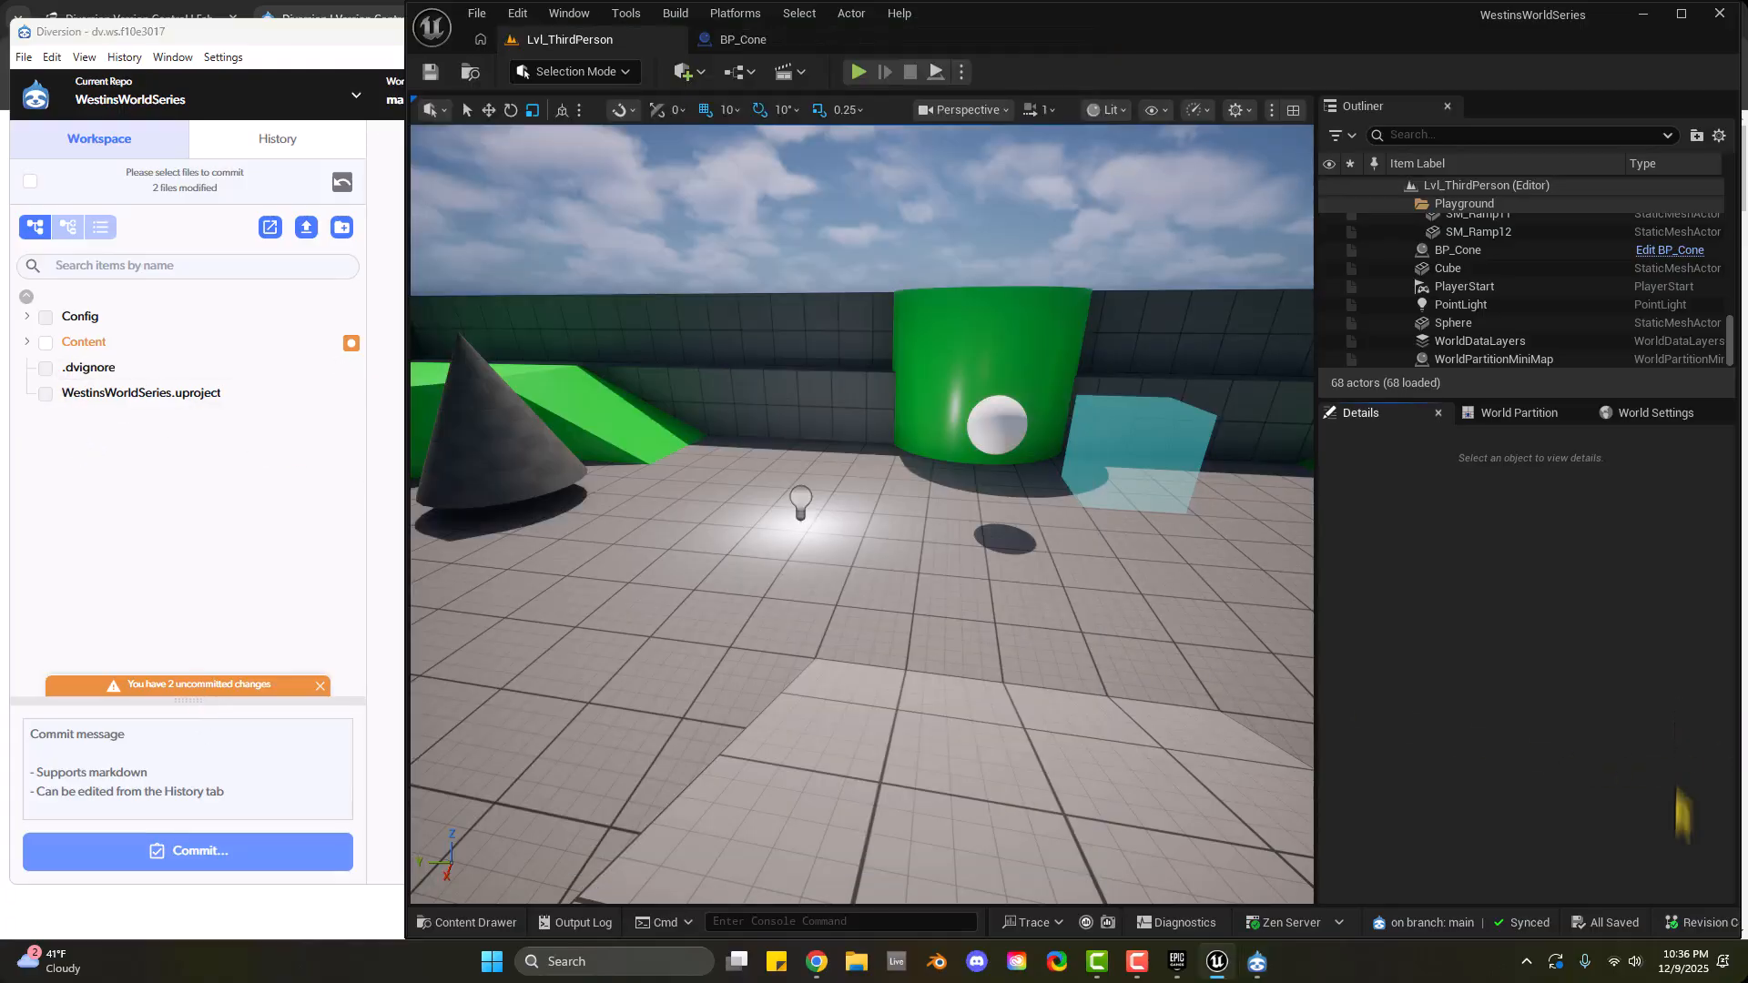
{"action": "left_click", "coordinate": [1700, 923]}
{"action": "left_click", "coordinate": [1639, 834]}
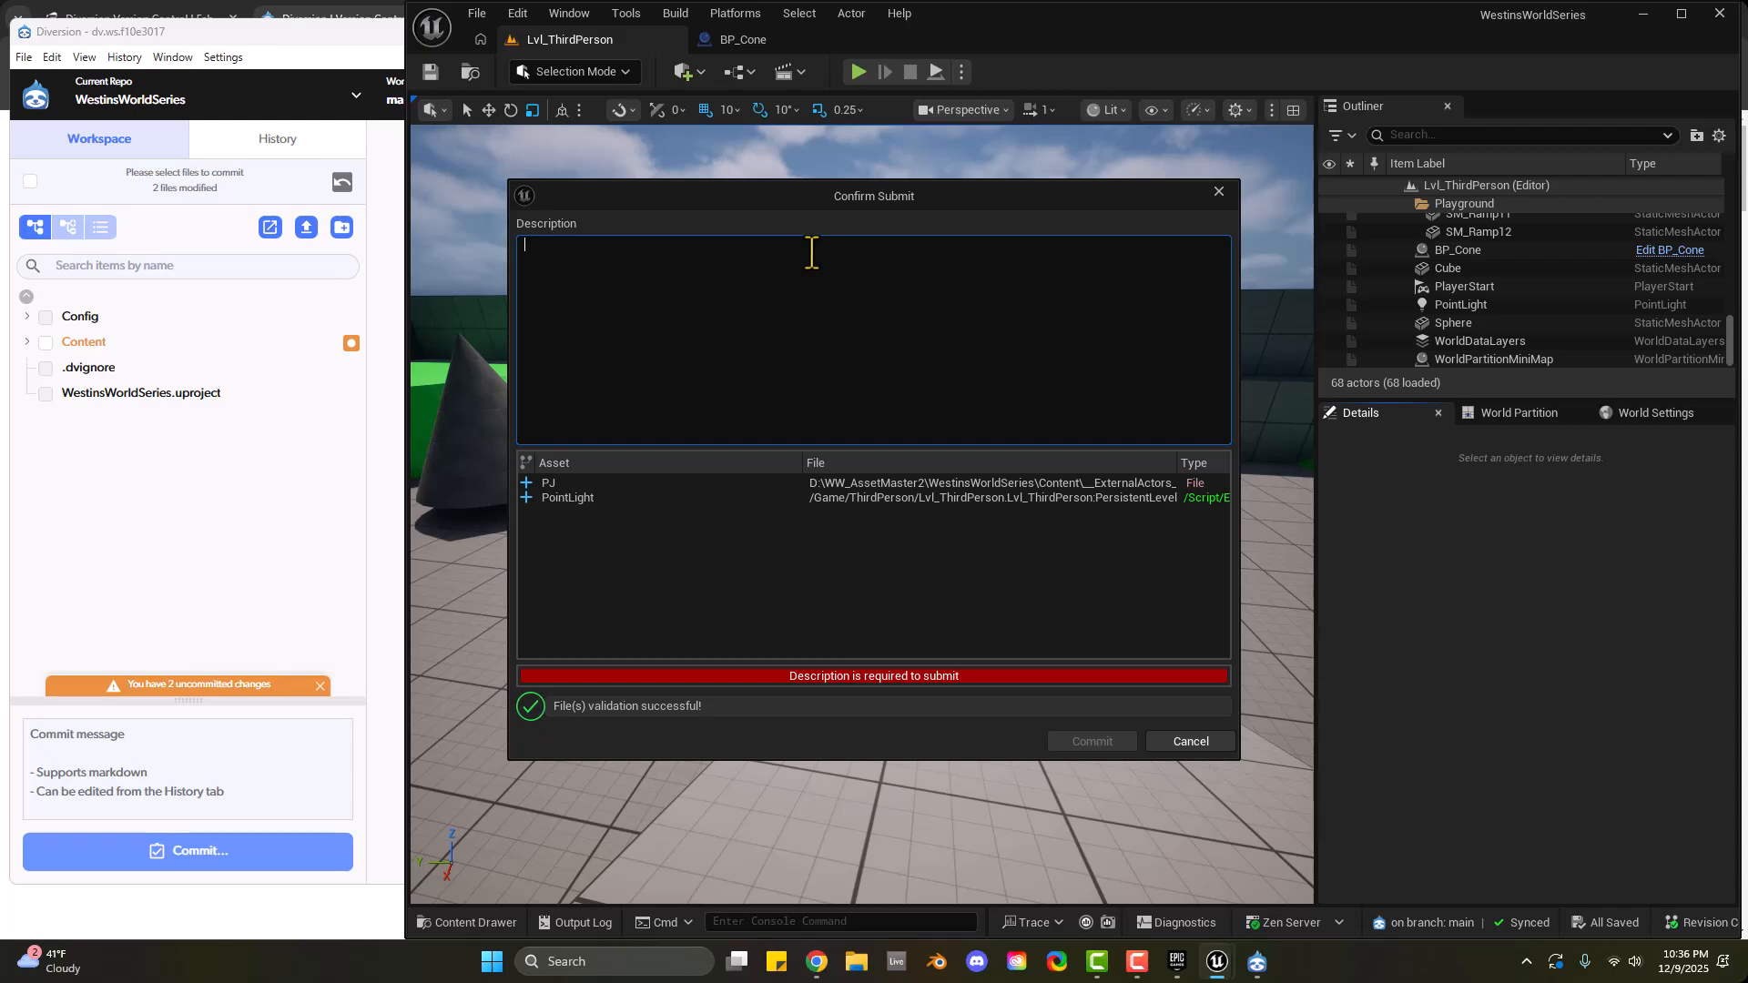
{"action": "type", "text": "E"}
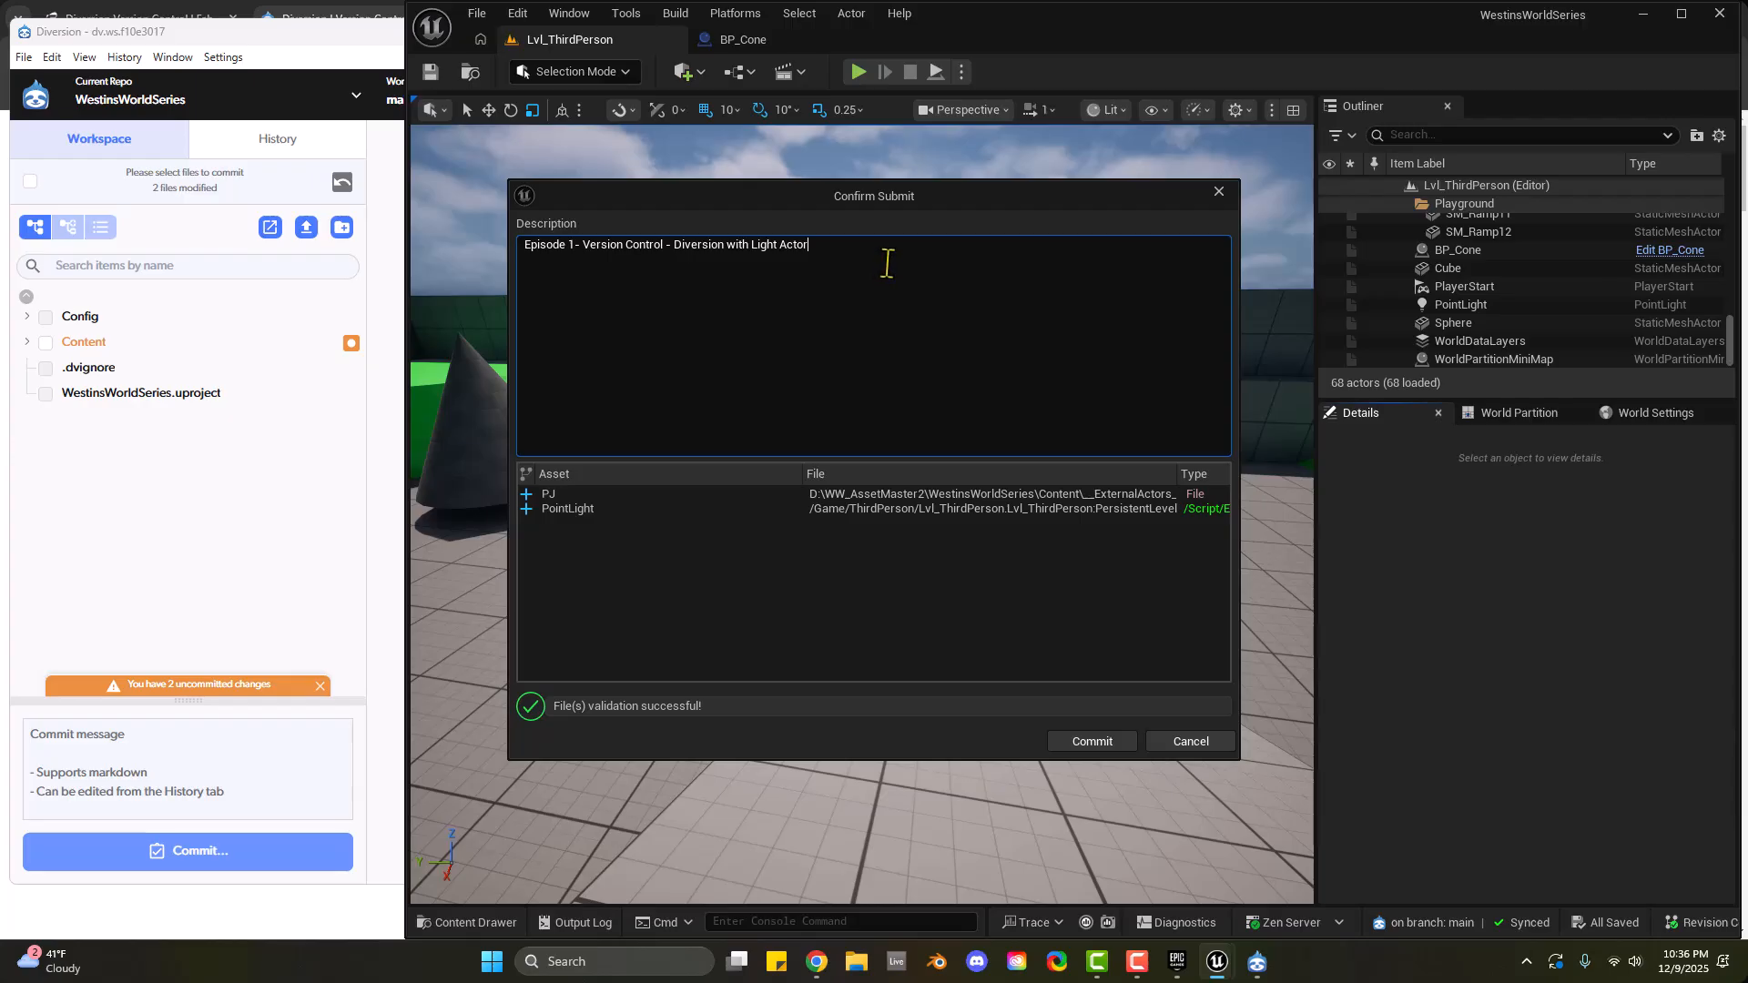
{"action": "key", "text": "ctrl+a"}
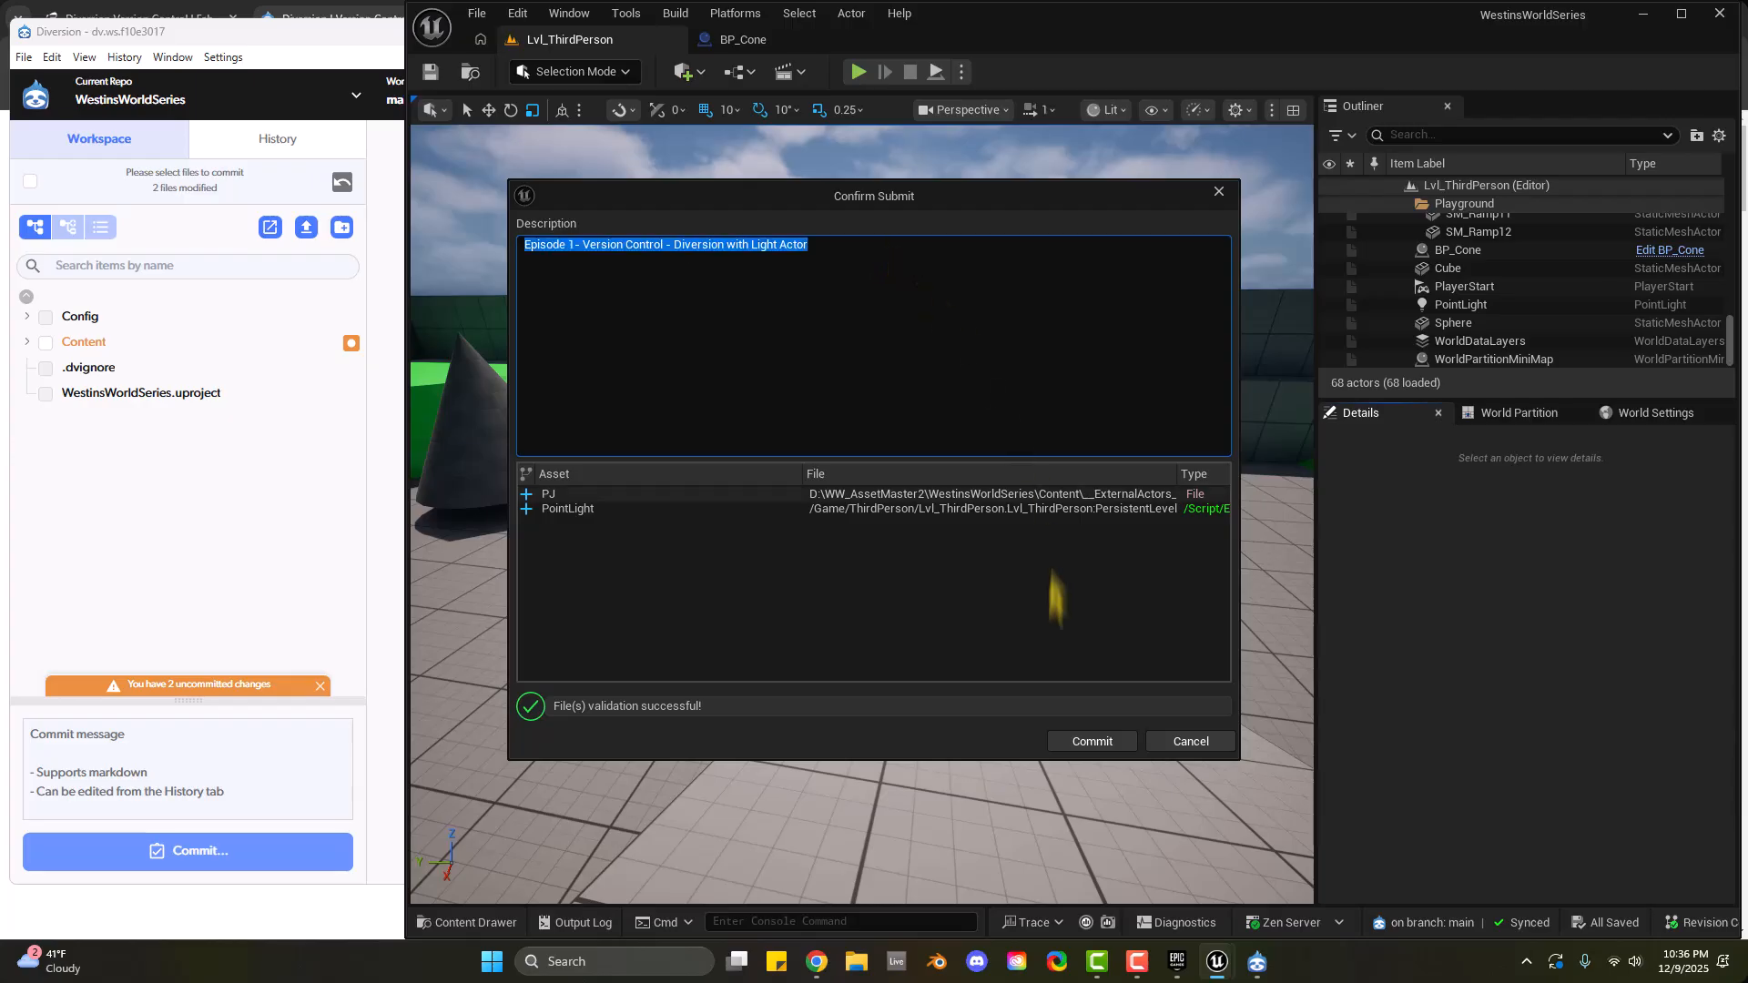
{"action": "left_click", "coordinate": [1190, 743]}
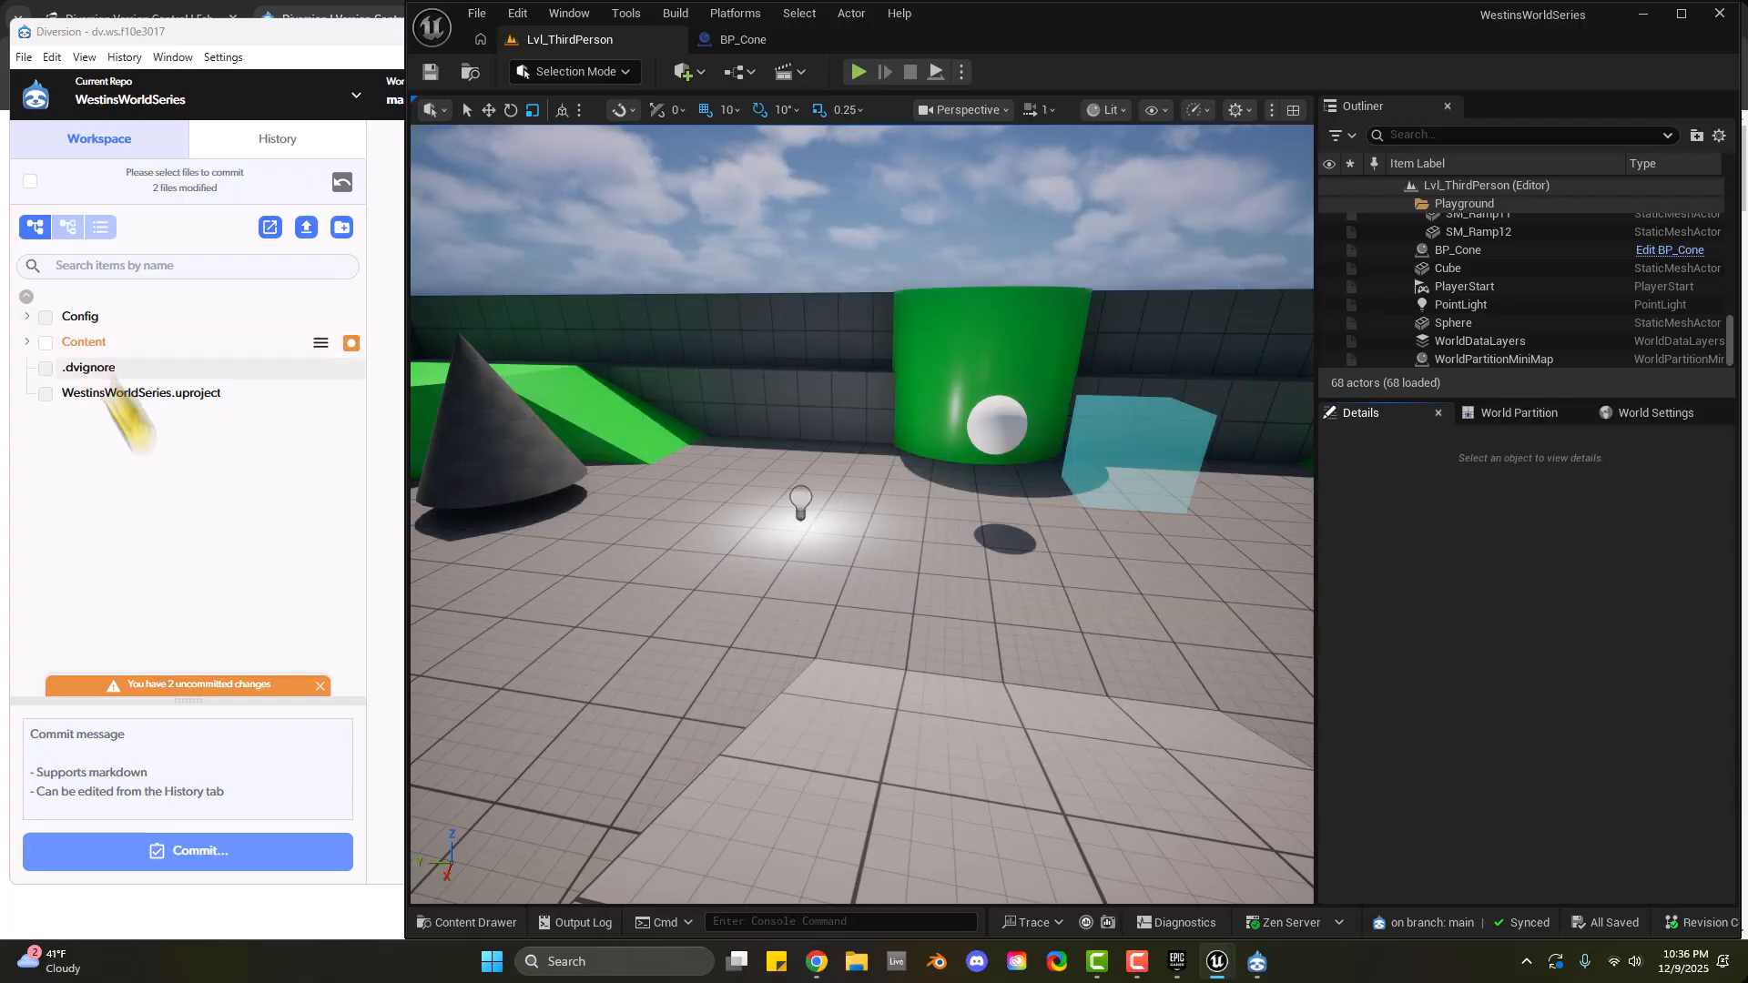
Commit the point light changes with the copied description "Episode 1- Version Control - Diversion with Light Actor"
{"action": "left_click", "coordinate": [1715, 922]}
{"action": "left_click", "coordinate": [1662, 838]}
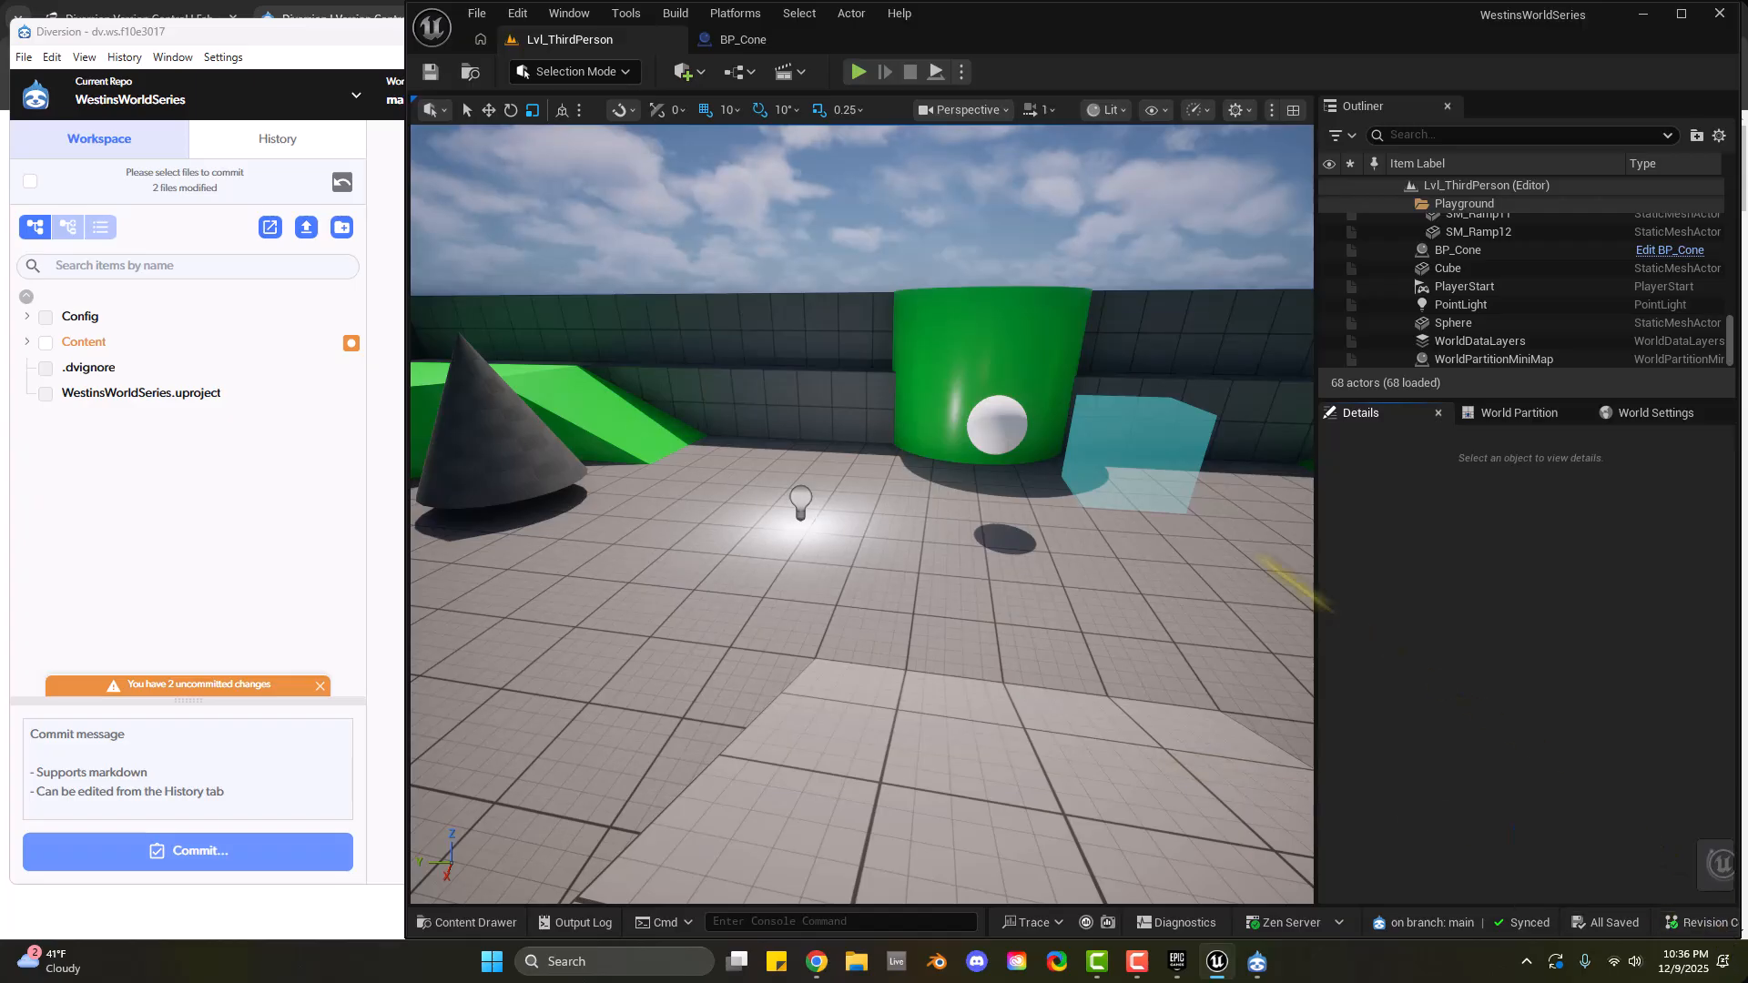
{"action": "left_click", "coordinate": [858, 326]}
{"action": "left_click", "coordinate": [858, 326]}
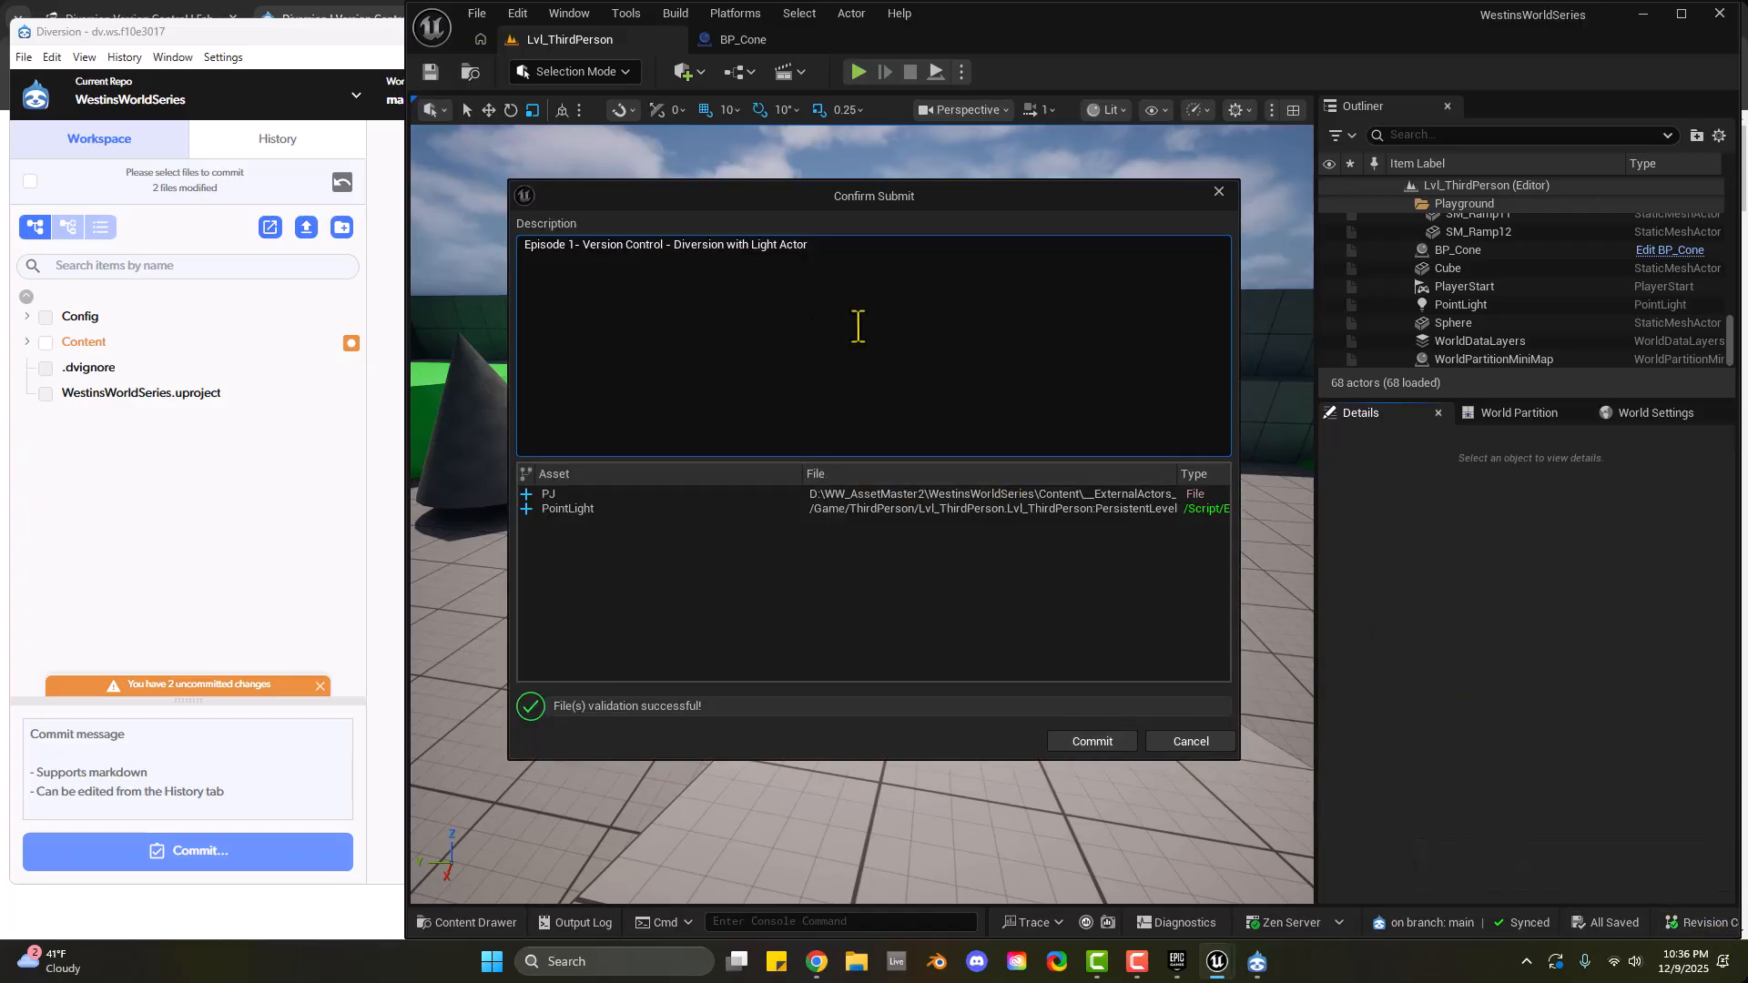
{"action": "left_click", "coordinate": [1095, 742]}
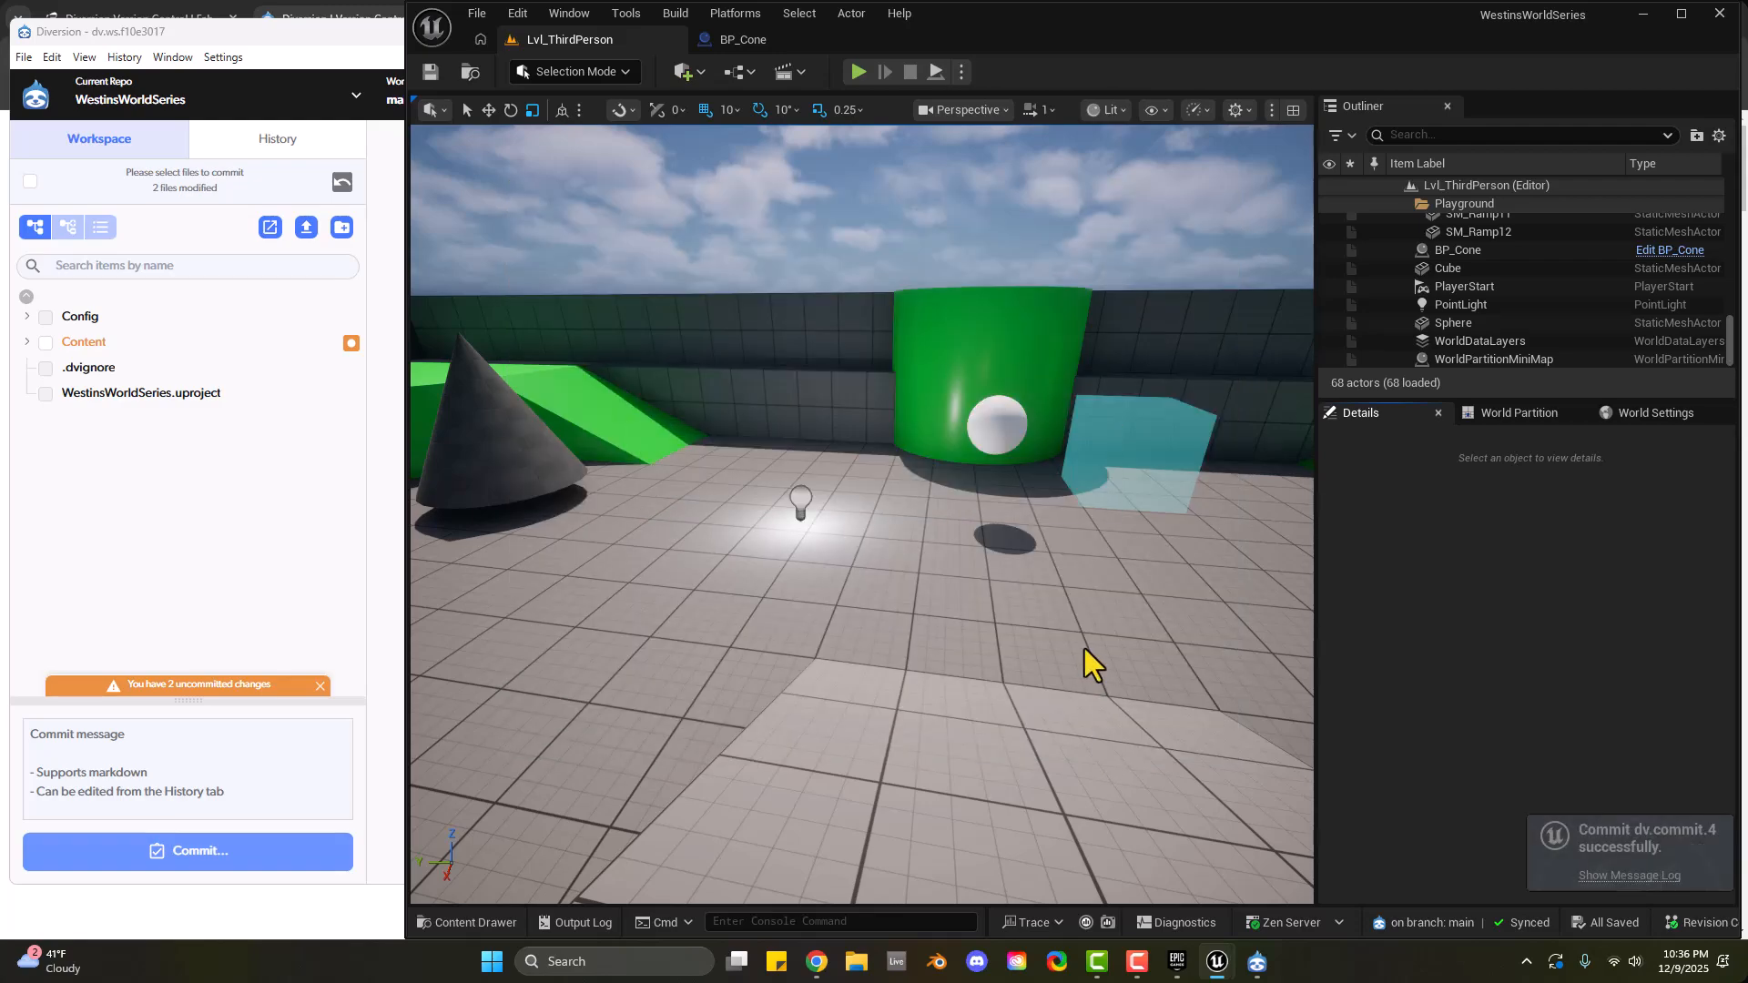
Select the point light, and switch to Diversion to review the commit history and the files changed in the light actor commit
{"action": "left_click", "coordinate": [801, 503]}
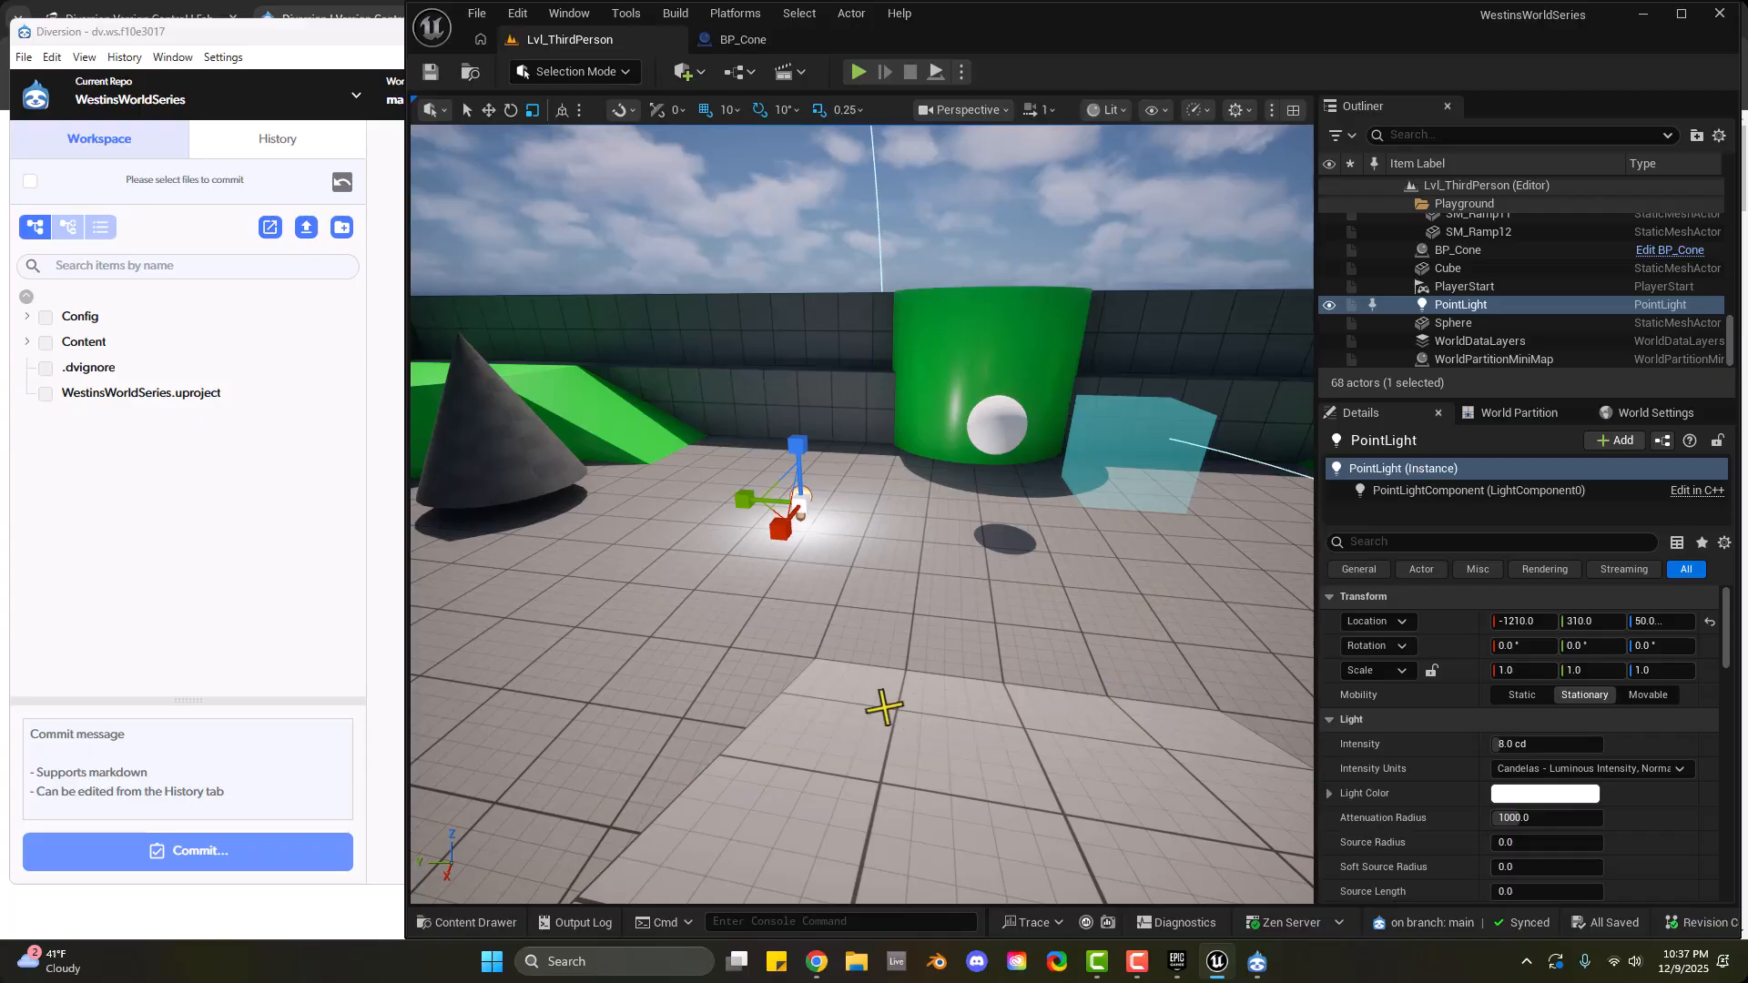
{"action": "left_click", "coordinate": [296, 538]}
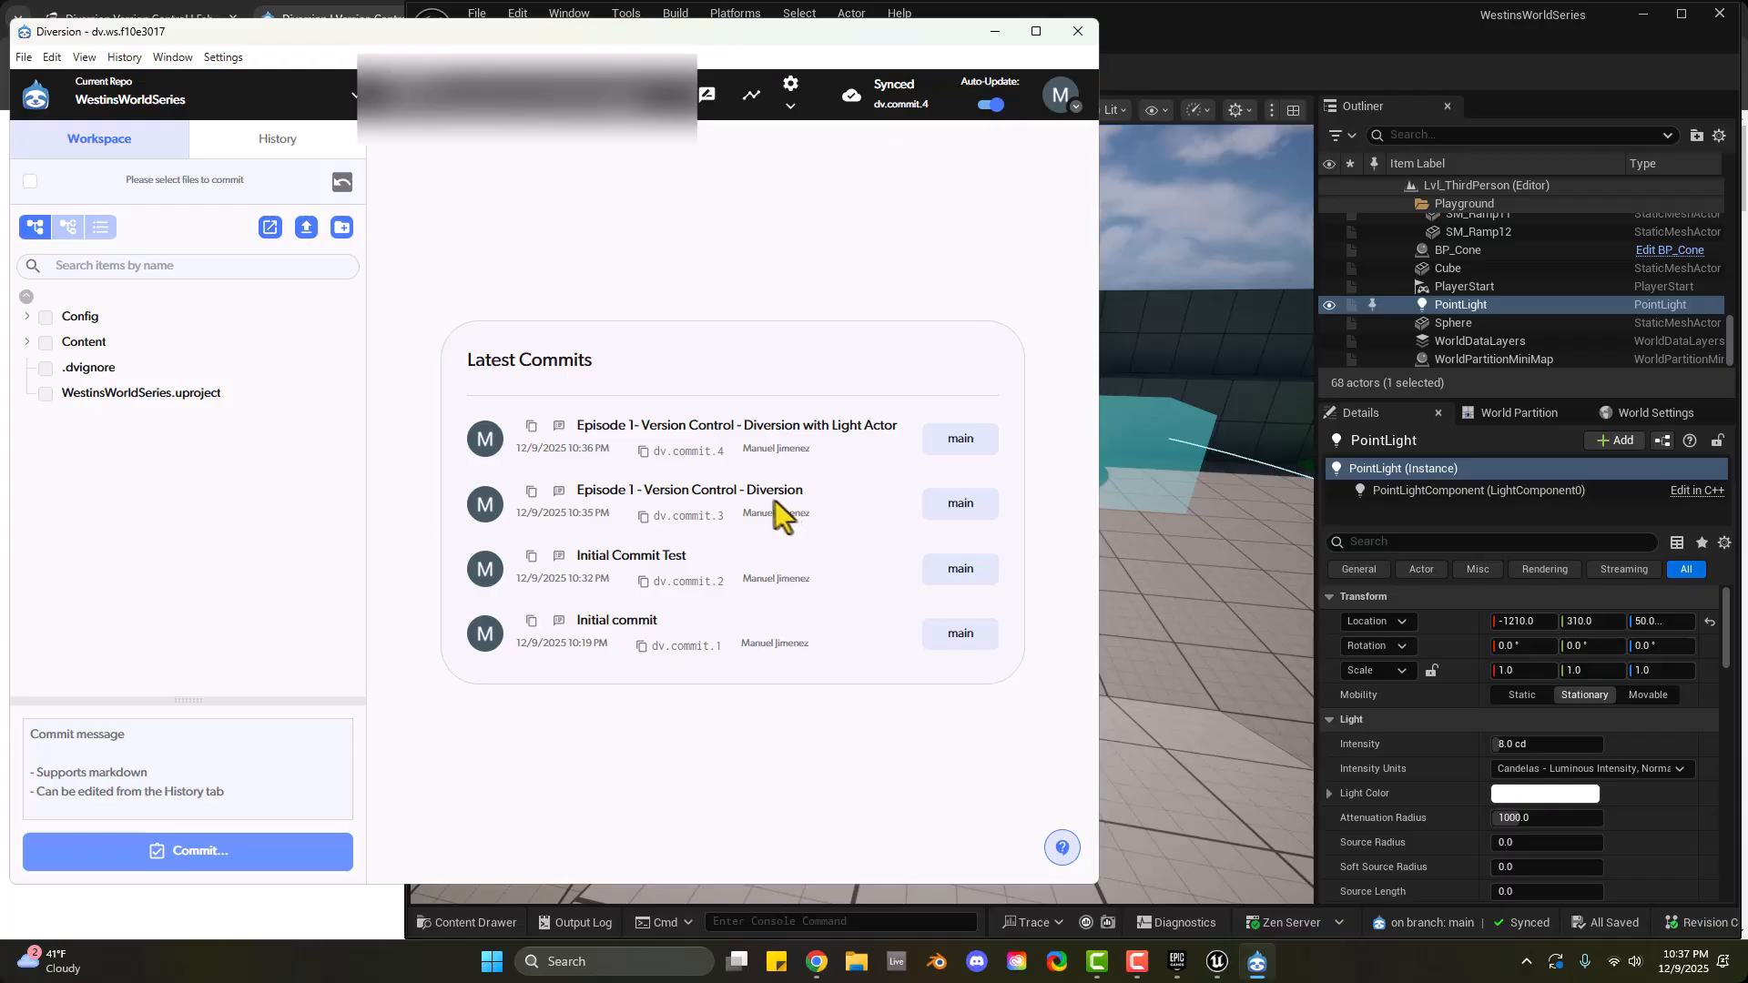
{"action": "left_click", "coordinate": [256, 143]}
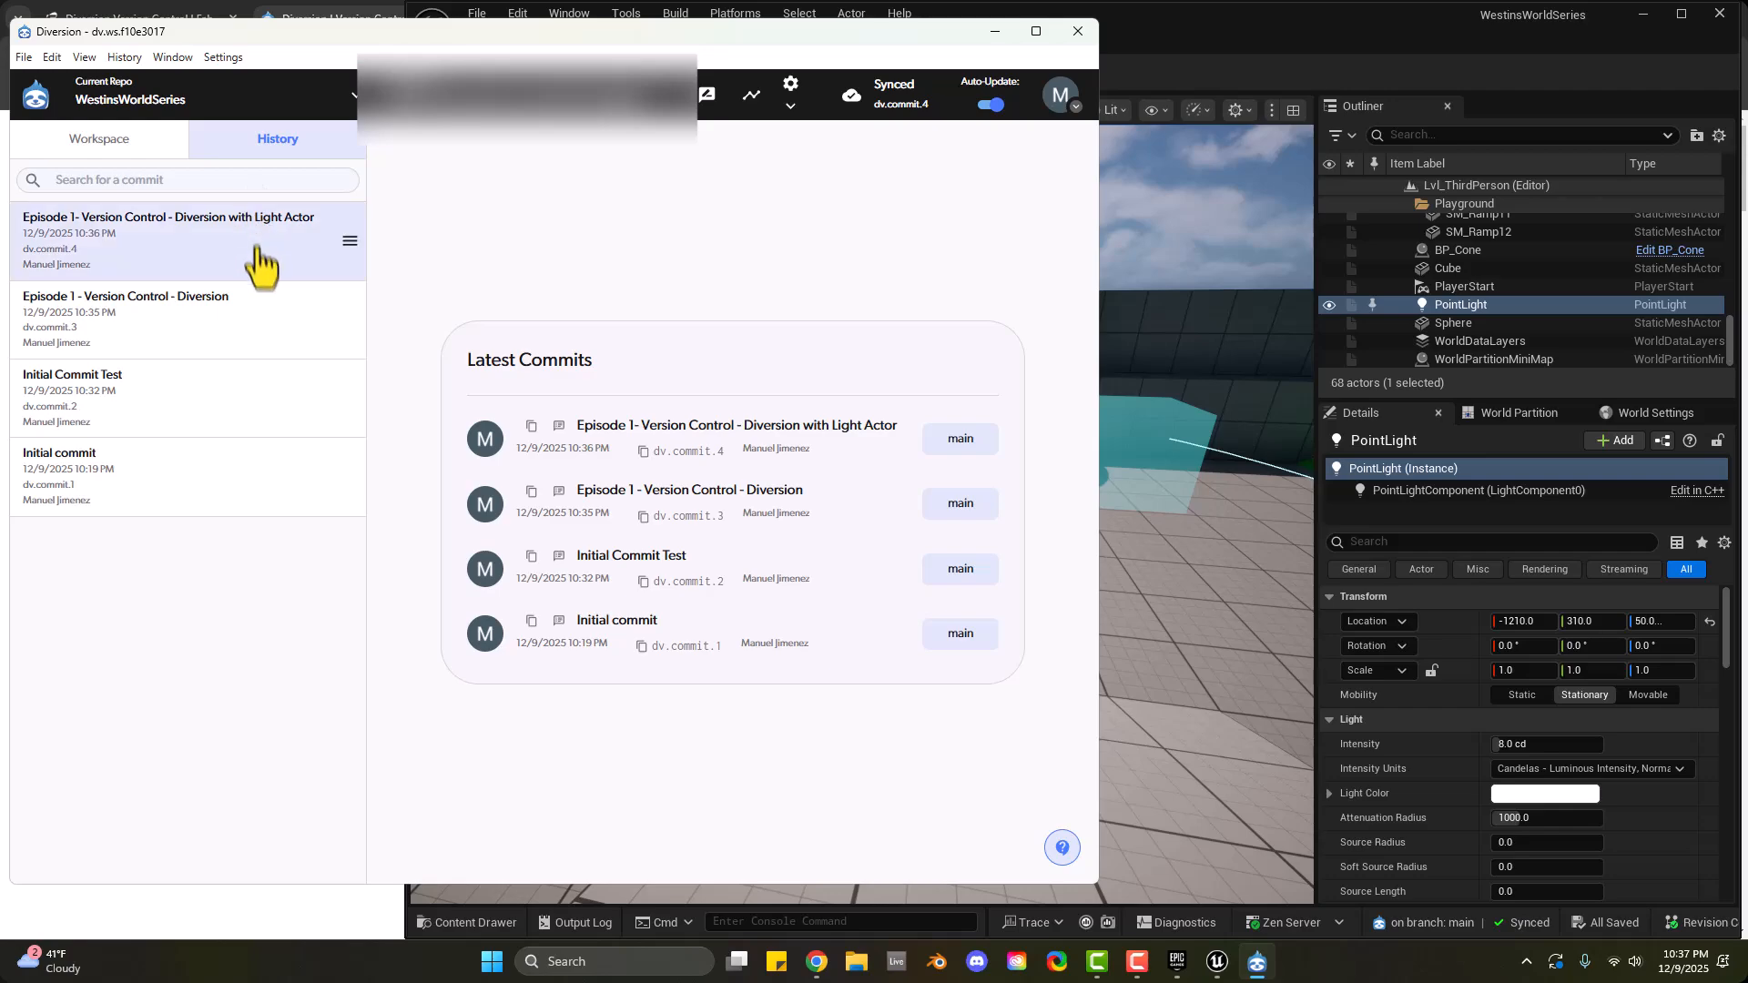
{"action": "left_click", "coordinate": [133, 154]}
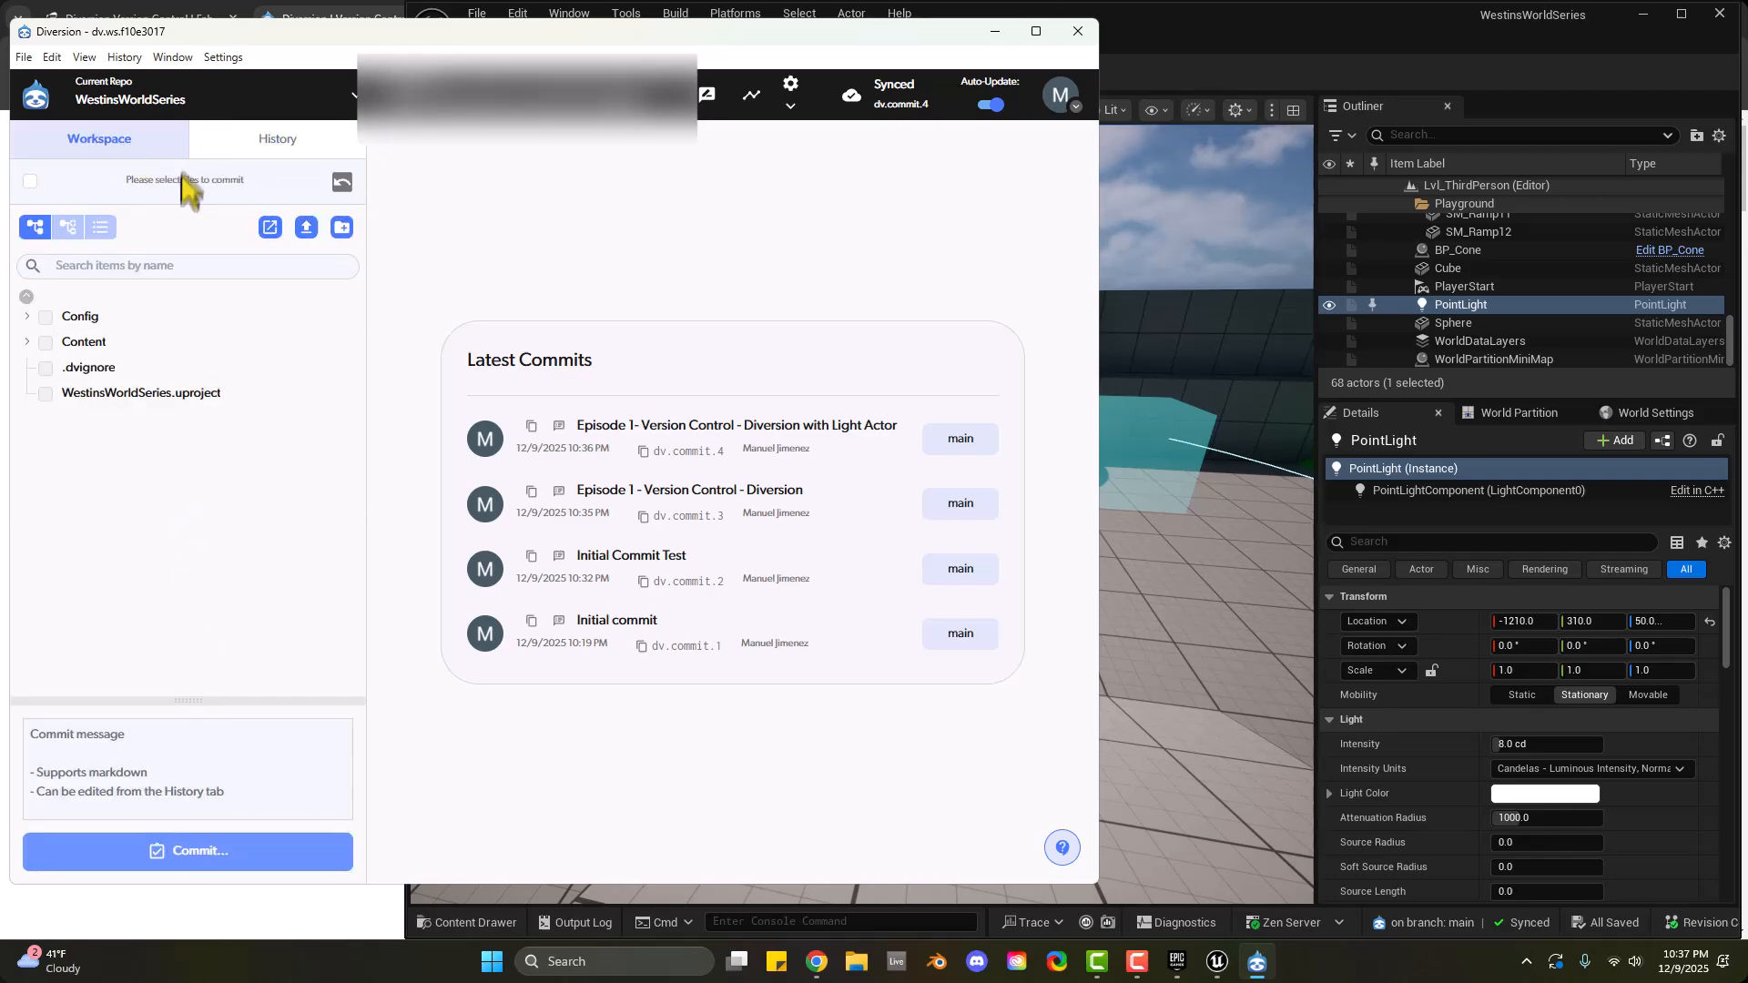
{"action": "left_click", "coordinate": [265, 147]}
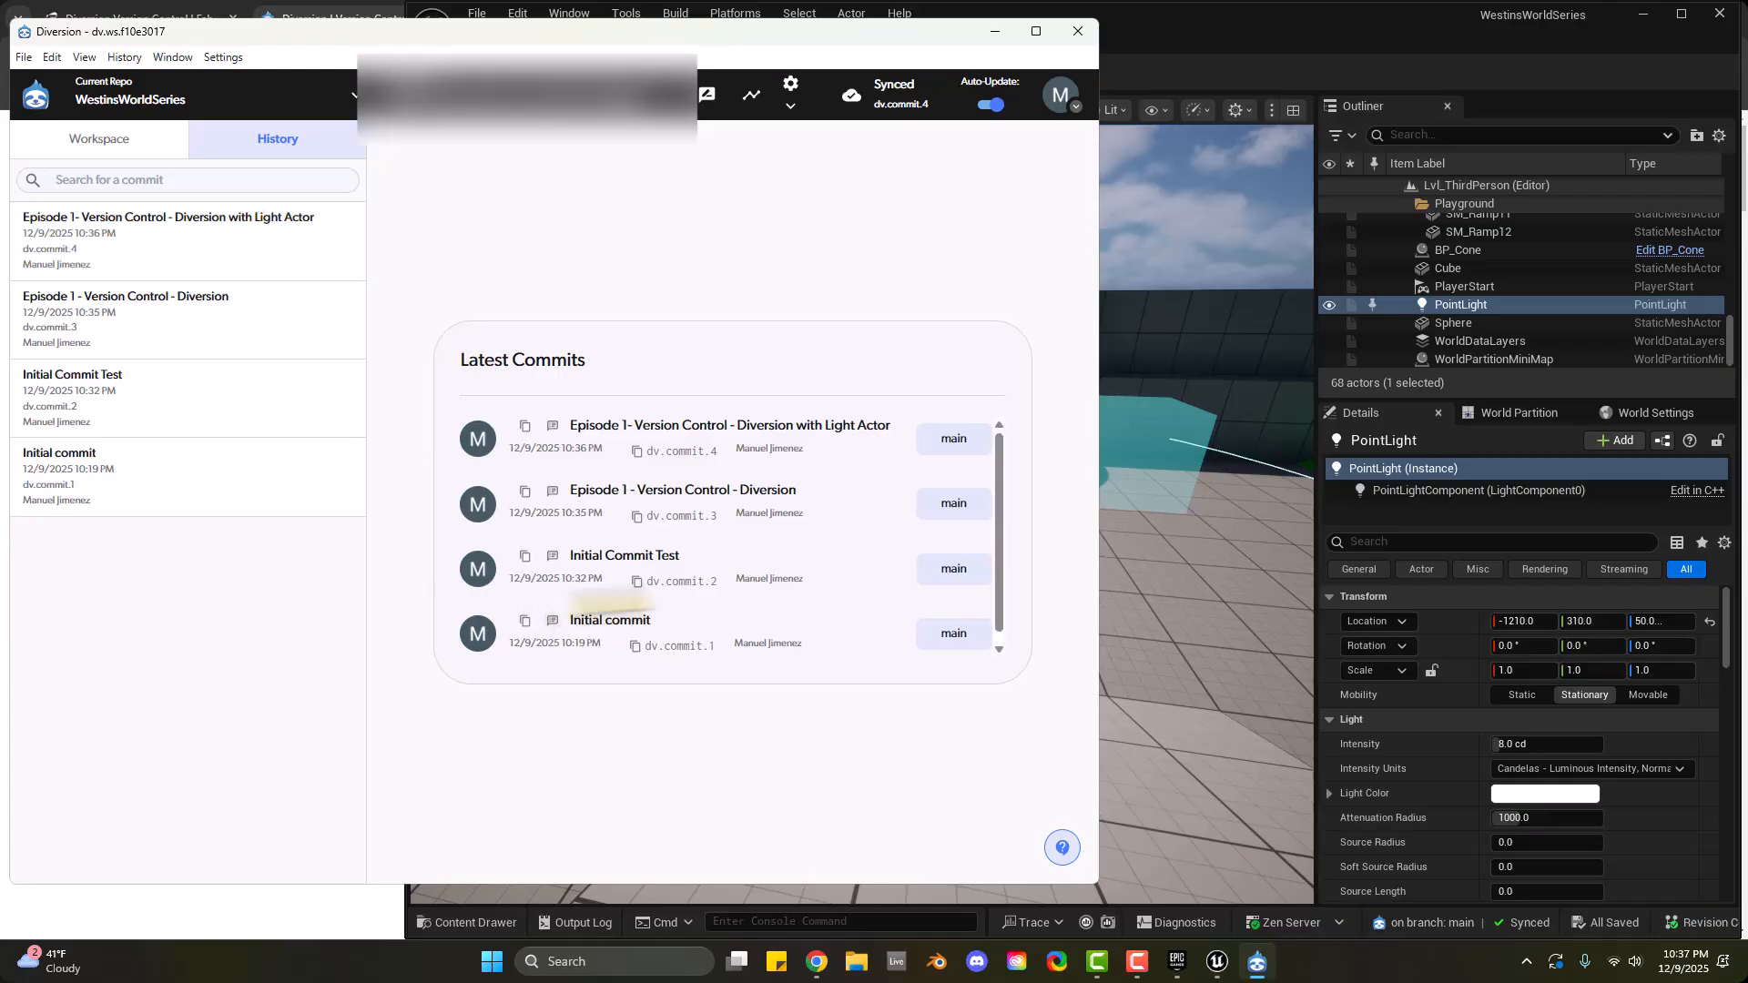
{"action": "left_click", "coordinate": [960, 443]}
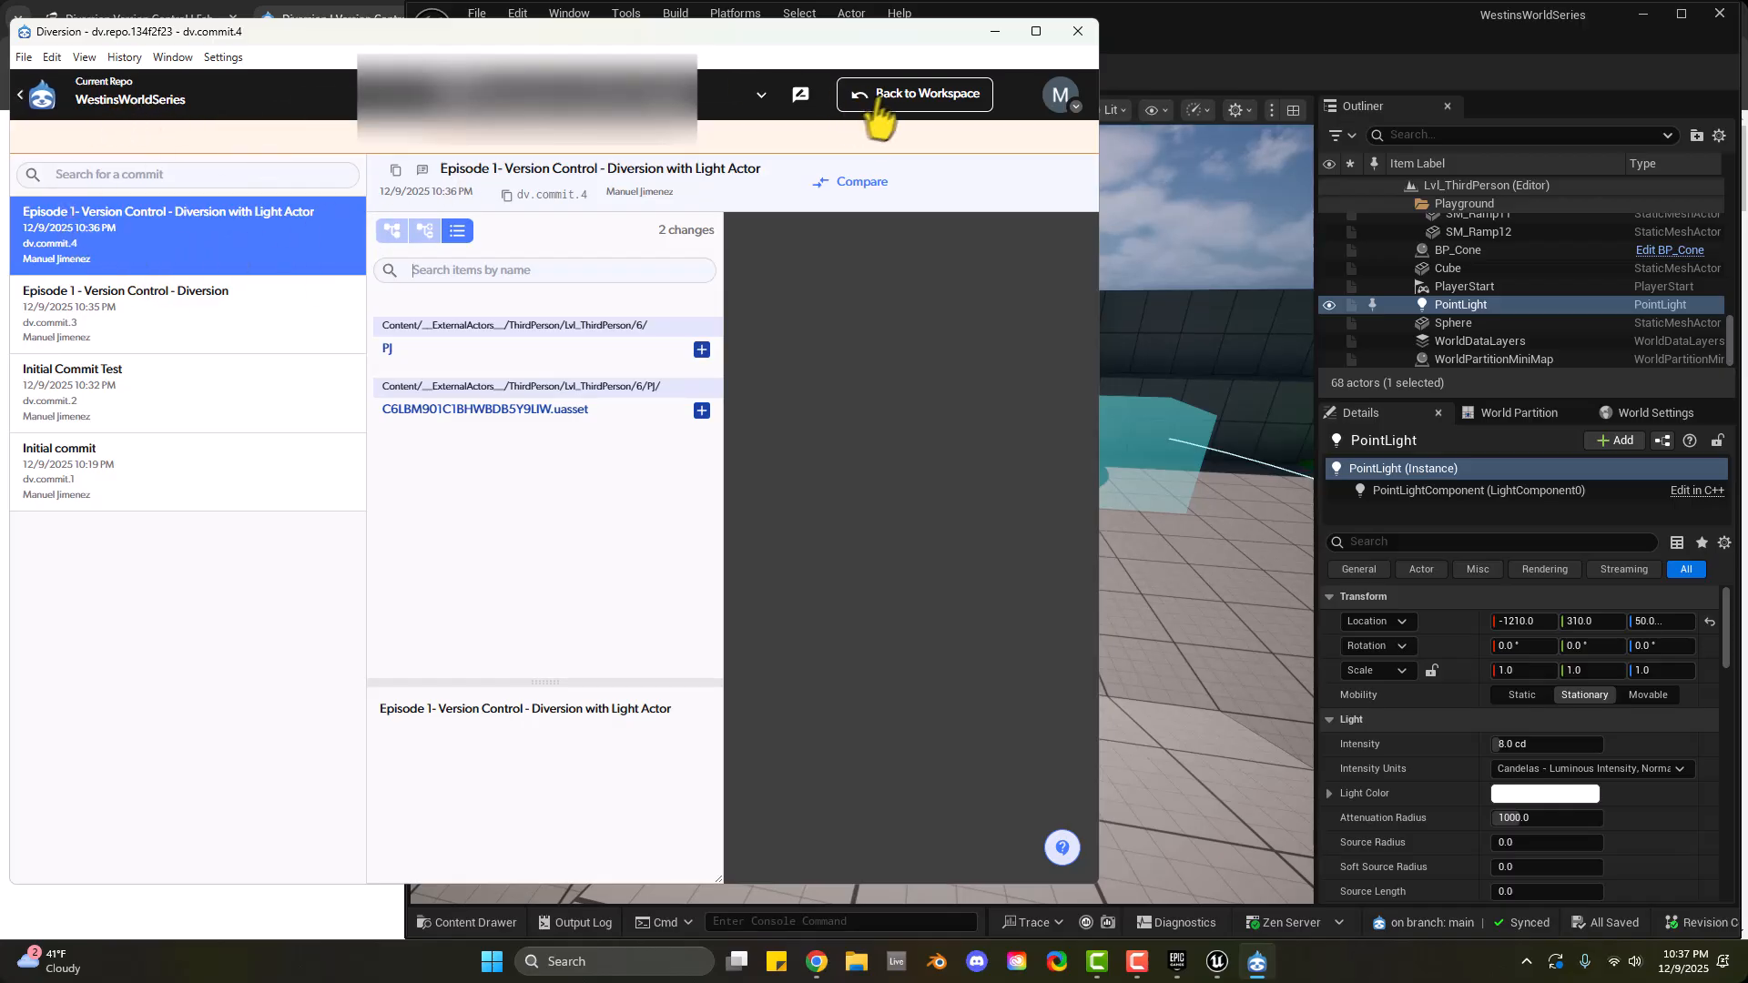
{"action": "left_click", "coordinate": [876, 105]}
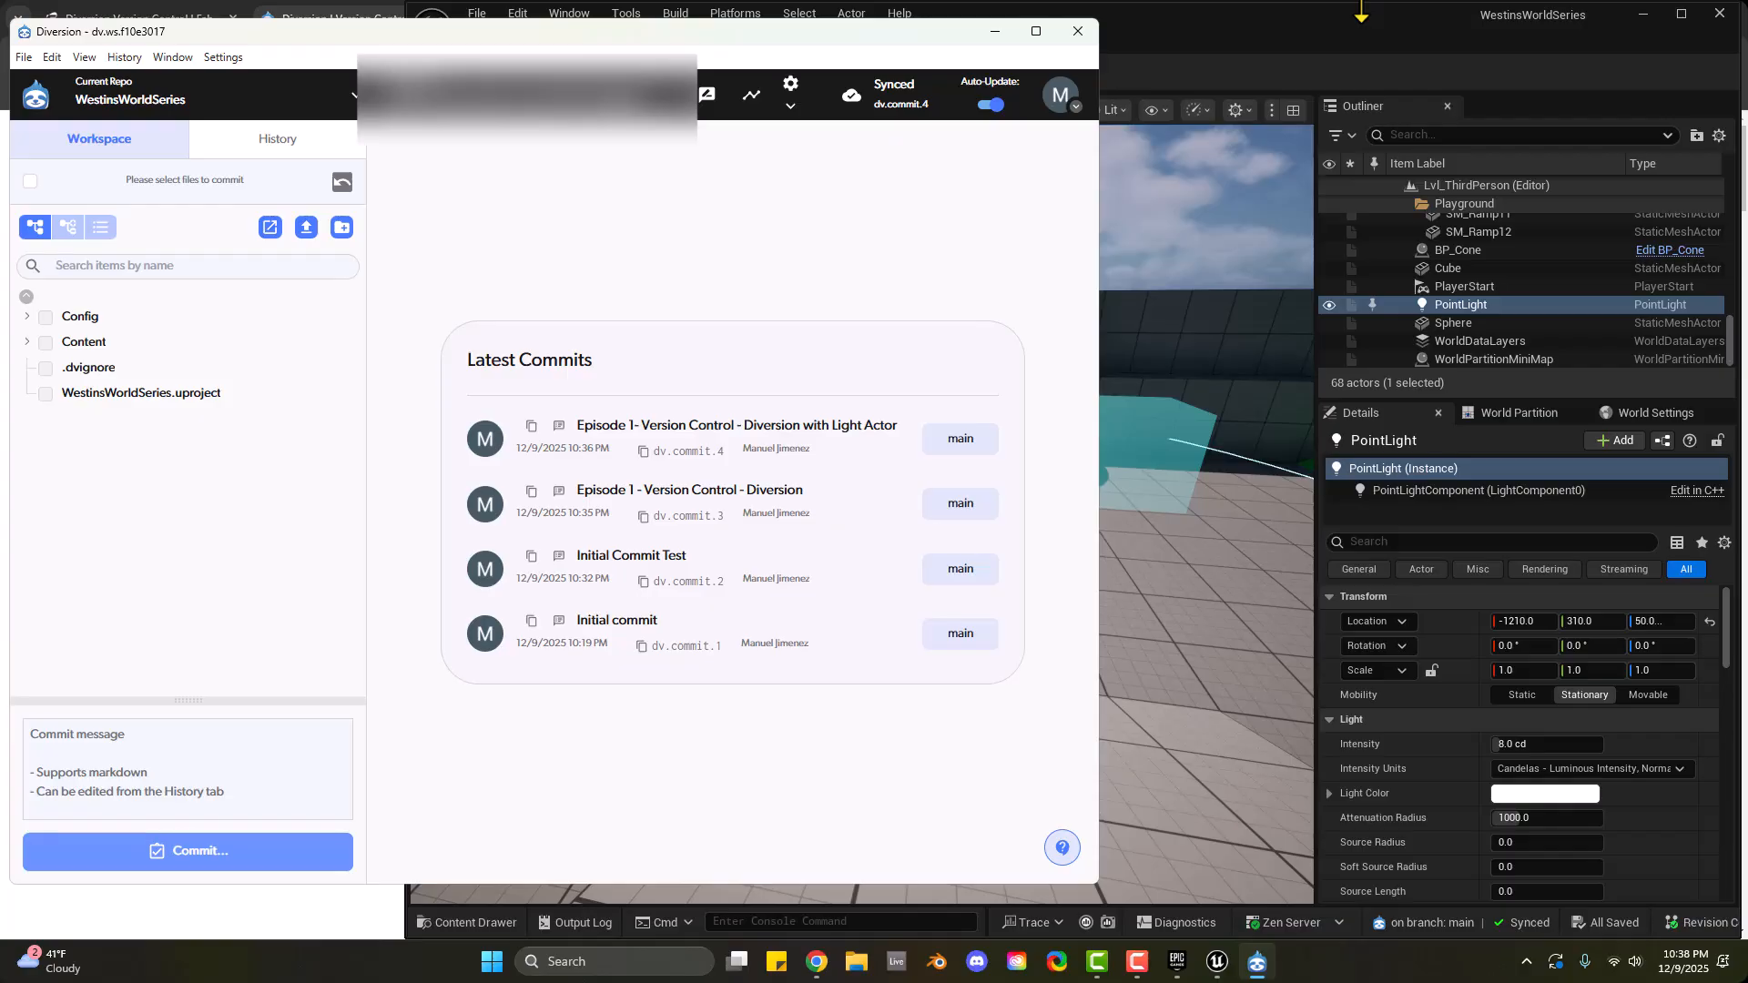
Return to the Unreal Editor and view the area around the point light
{"action": "left_click", "coordinate": [1331, 23]}
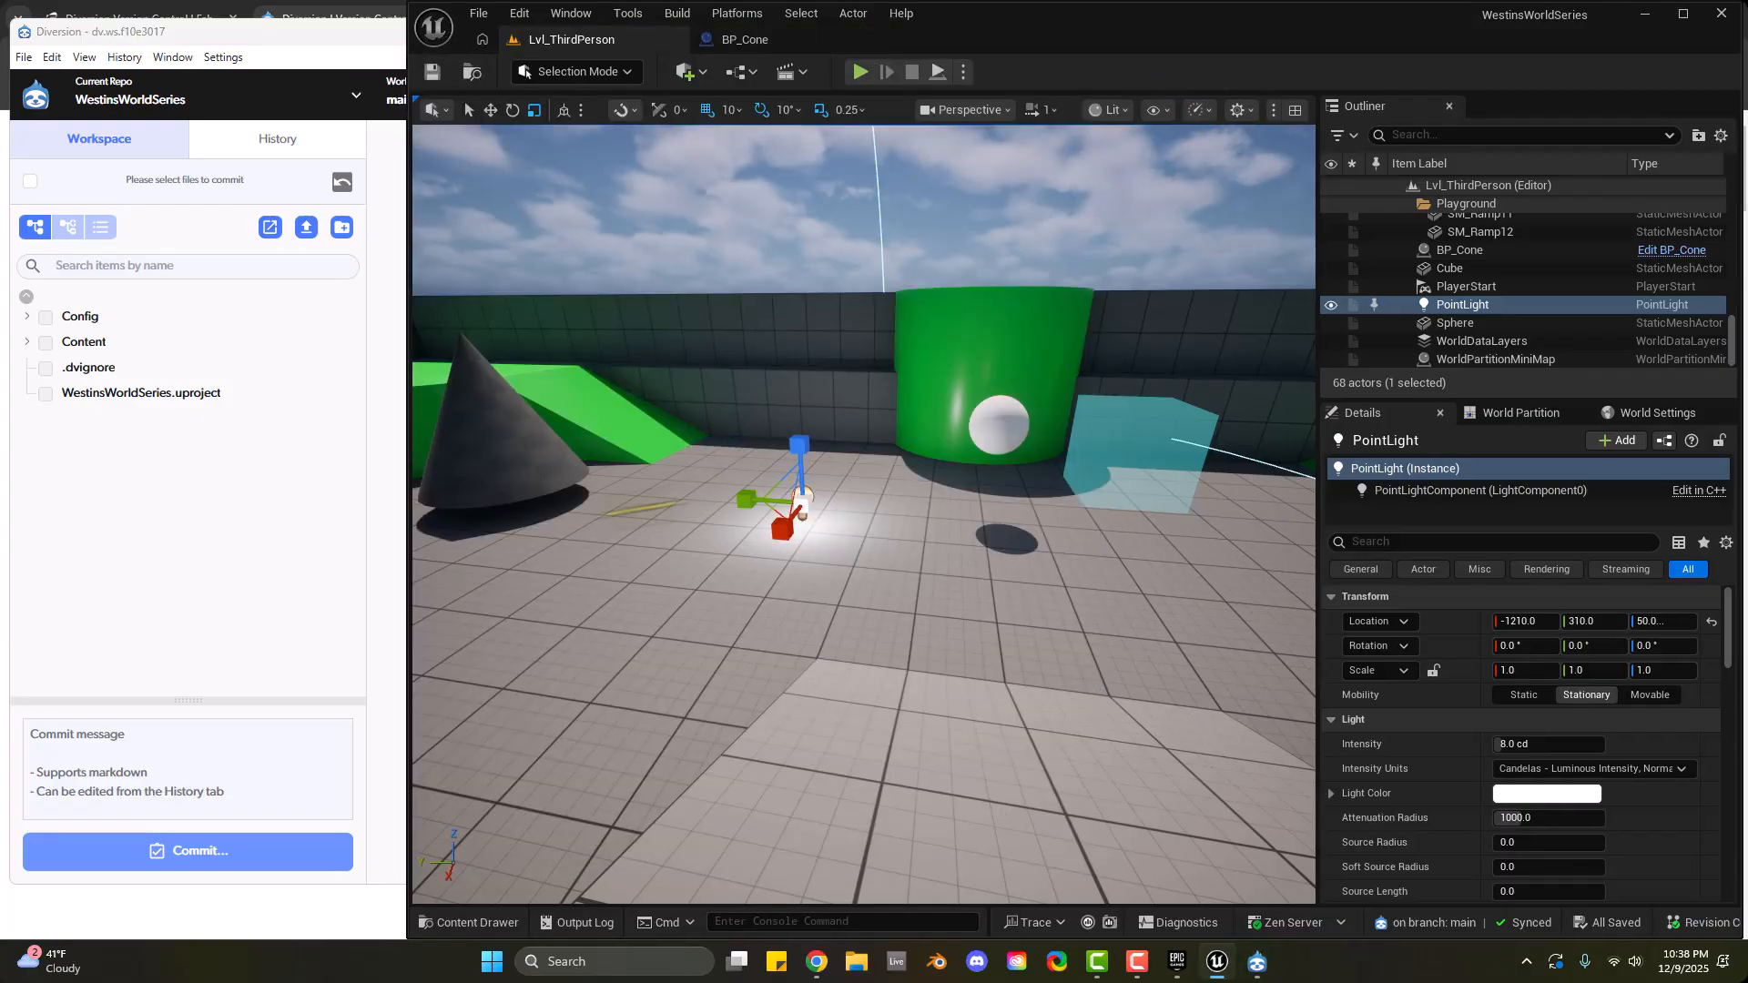
{"action": "right_click_drag", "start_coordinate": [899, 549], "coordinate": [1293, 552]}
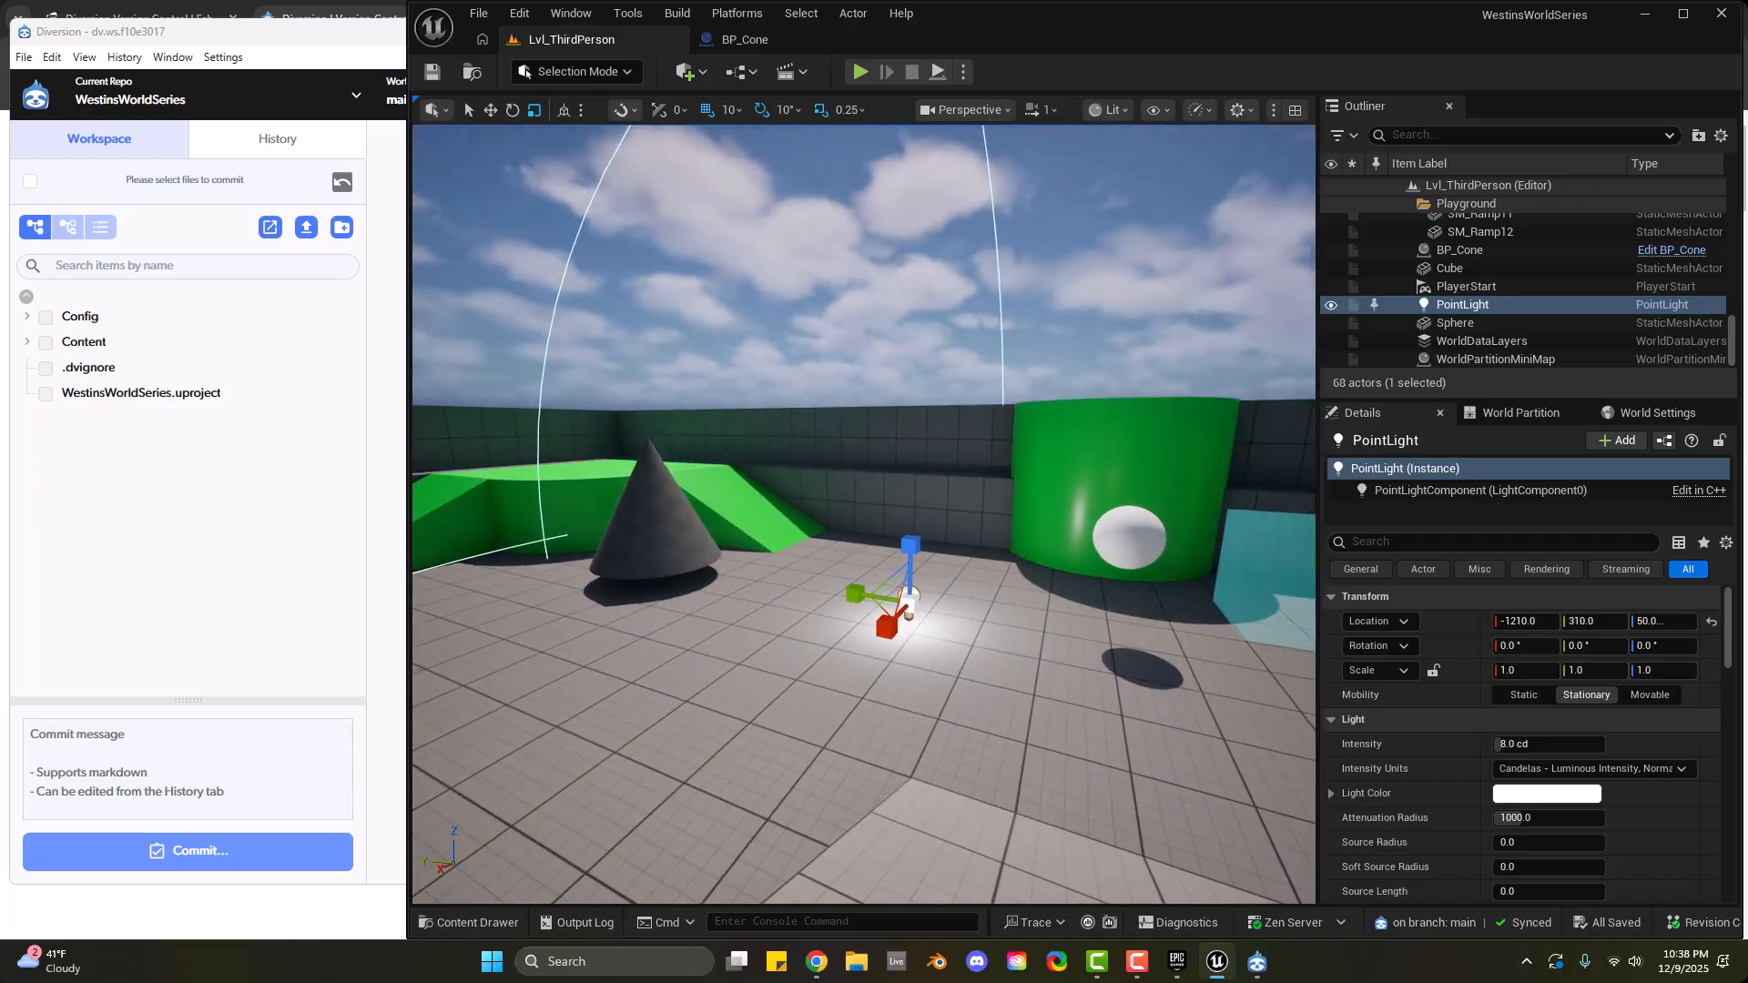
{"action": "right_click_drag", "start_coordinate": [951, 494], "coordinate": [954, 495]}
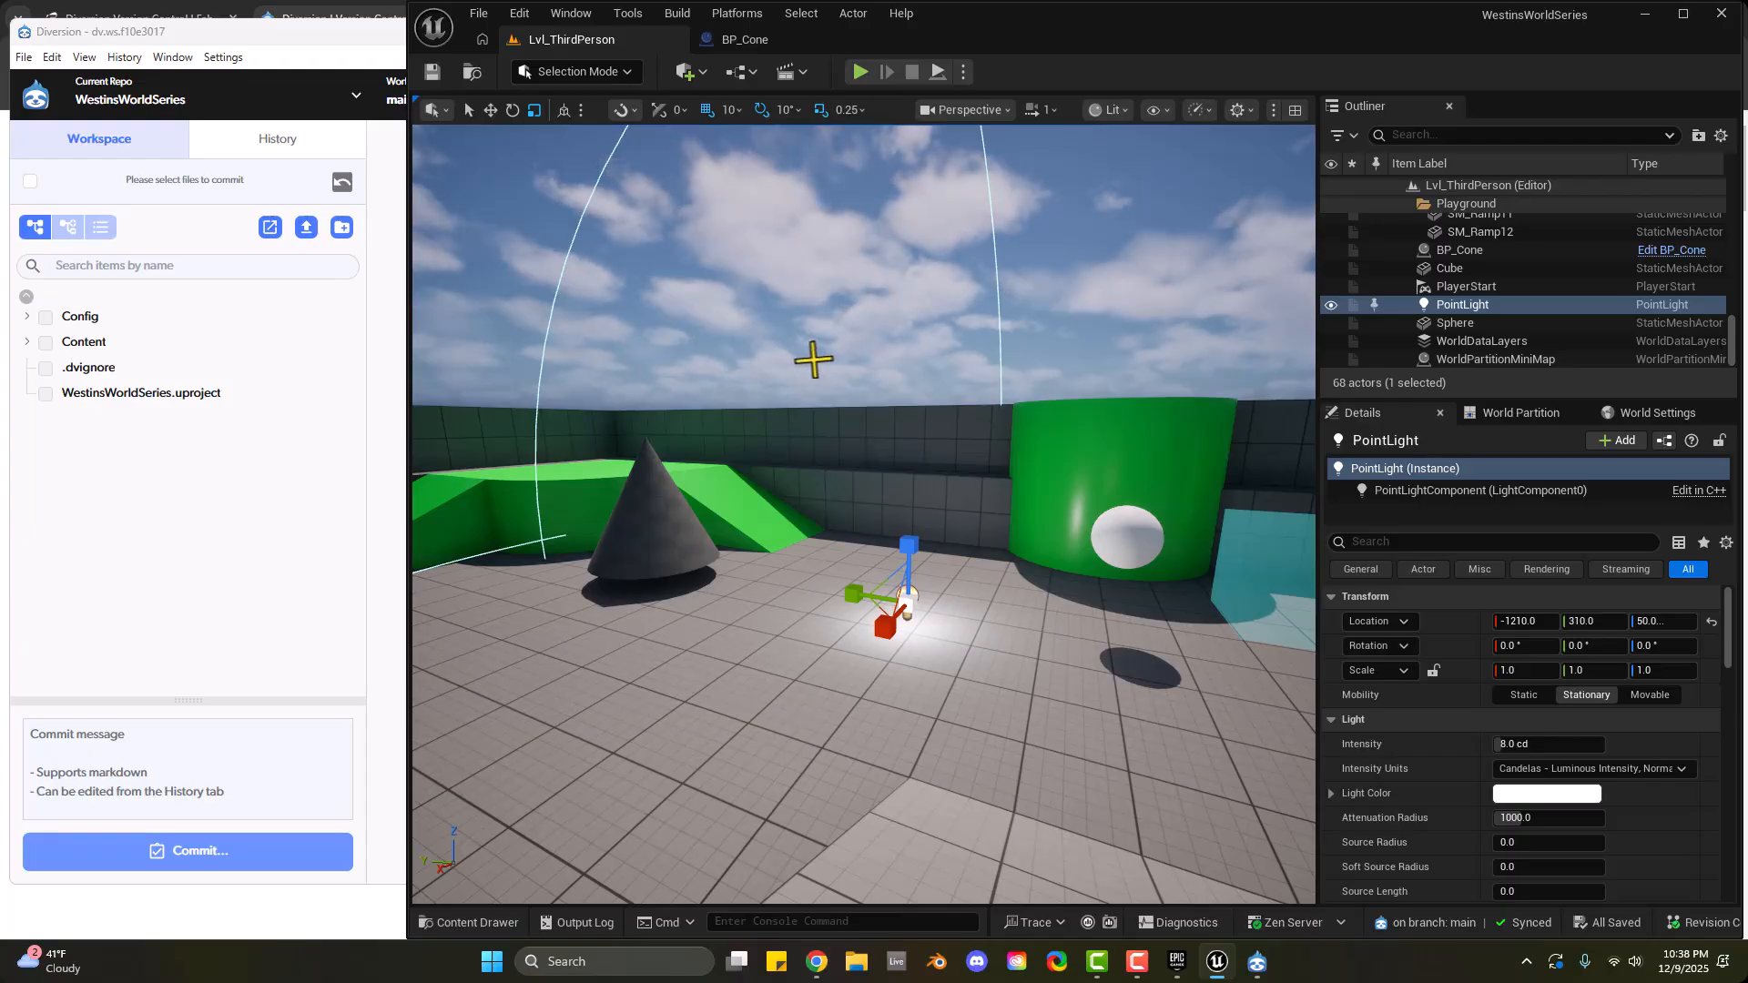
Stretch the Diversion window to the full screen height and return to the Unreal Editor
{"action": "left_click", "coordinate": [308, 526]}
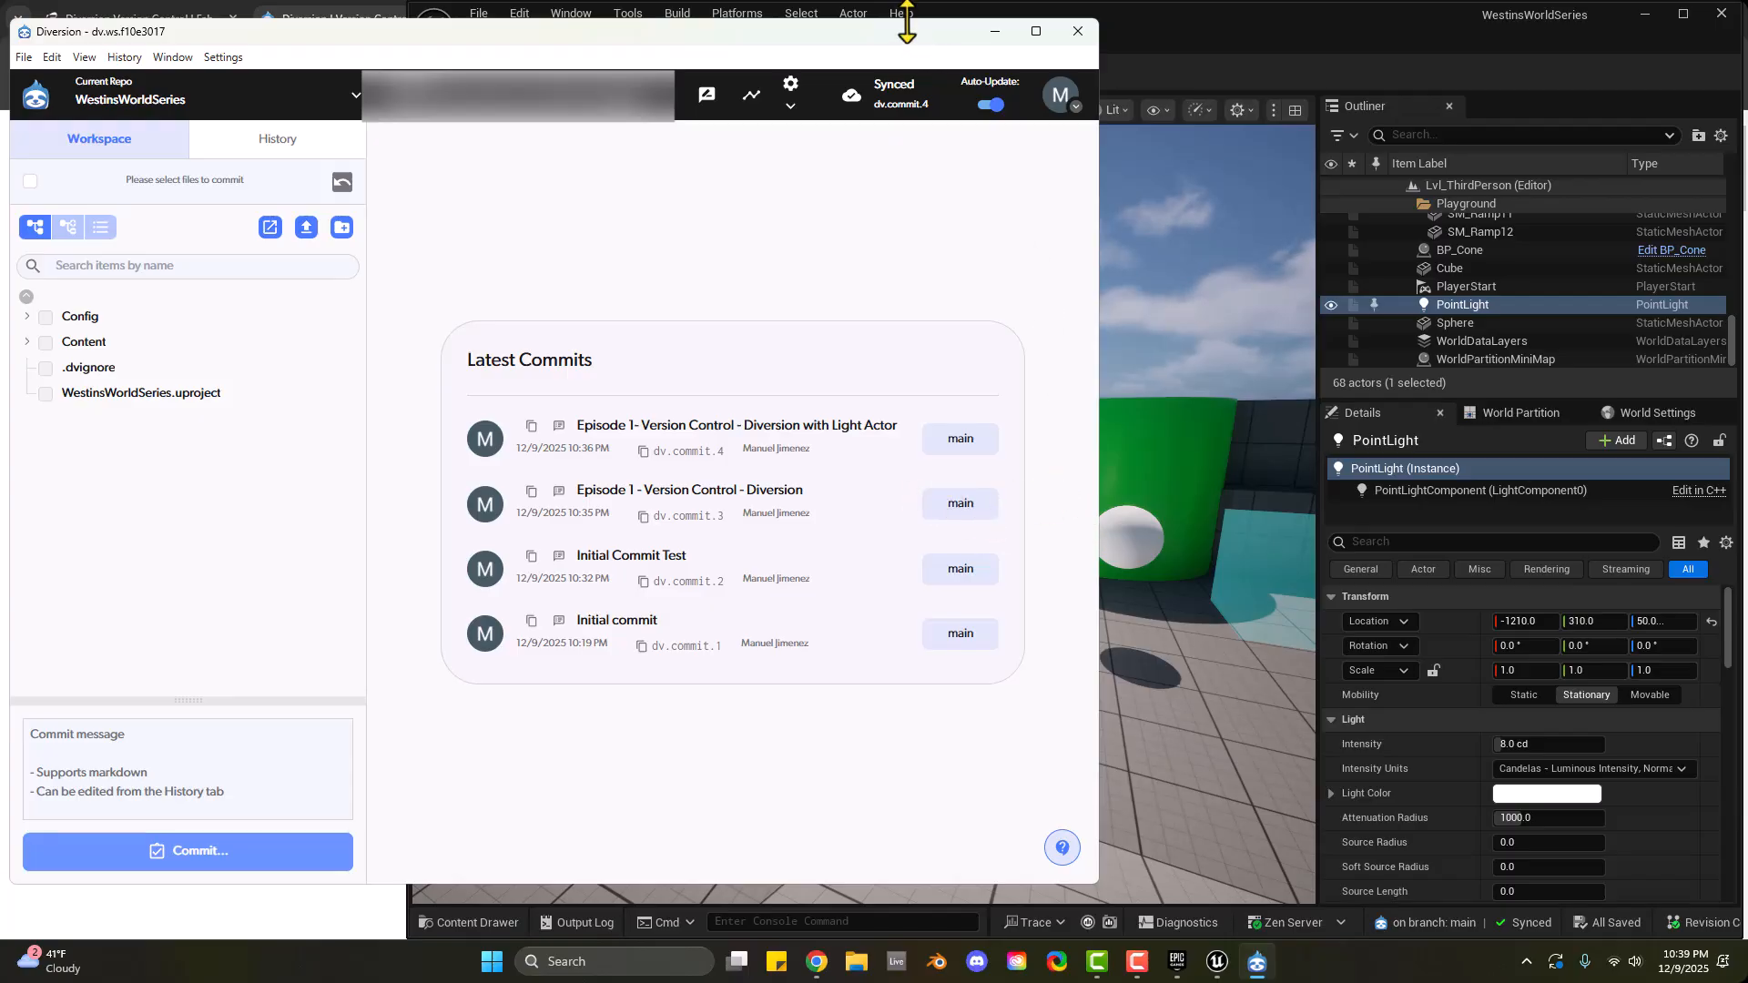
{"action": "left_click_drag", "start_coordinate": [907, 20], "coordinate": [906, 1]}
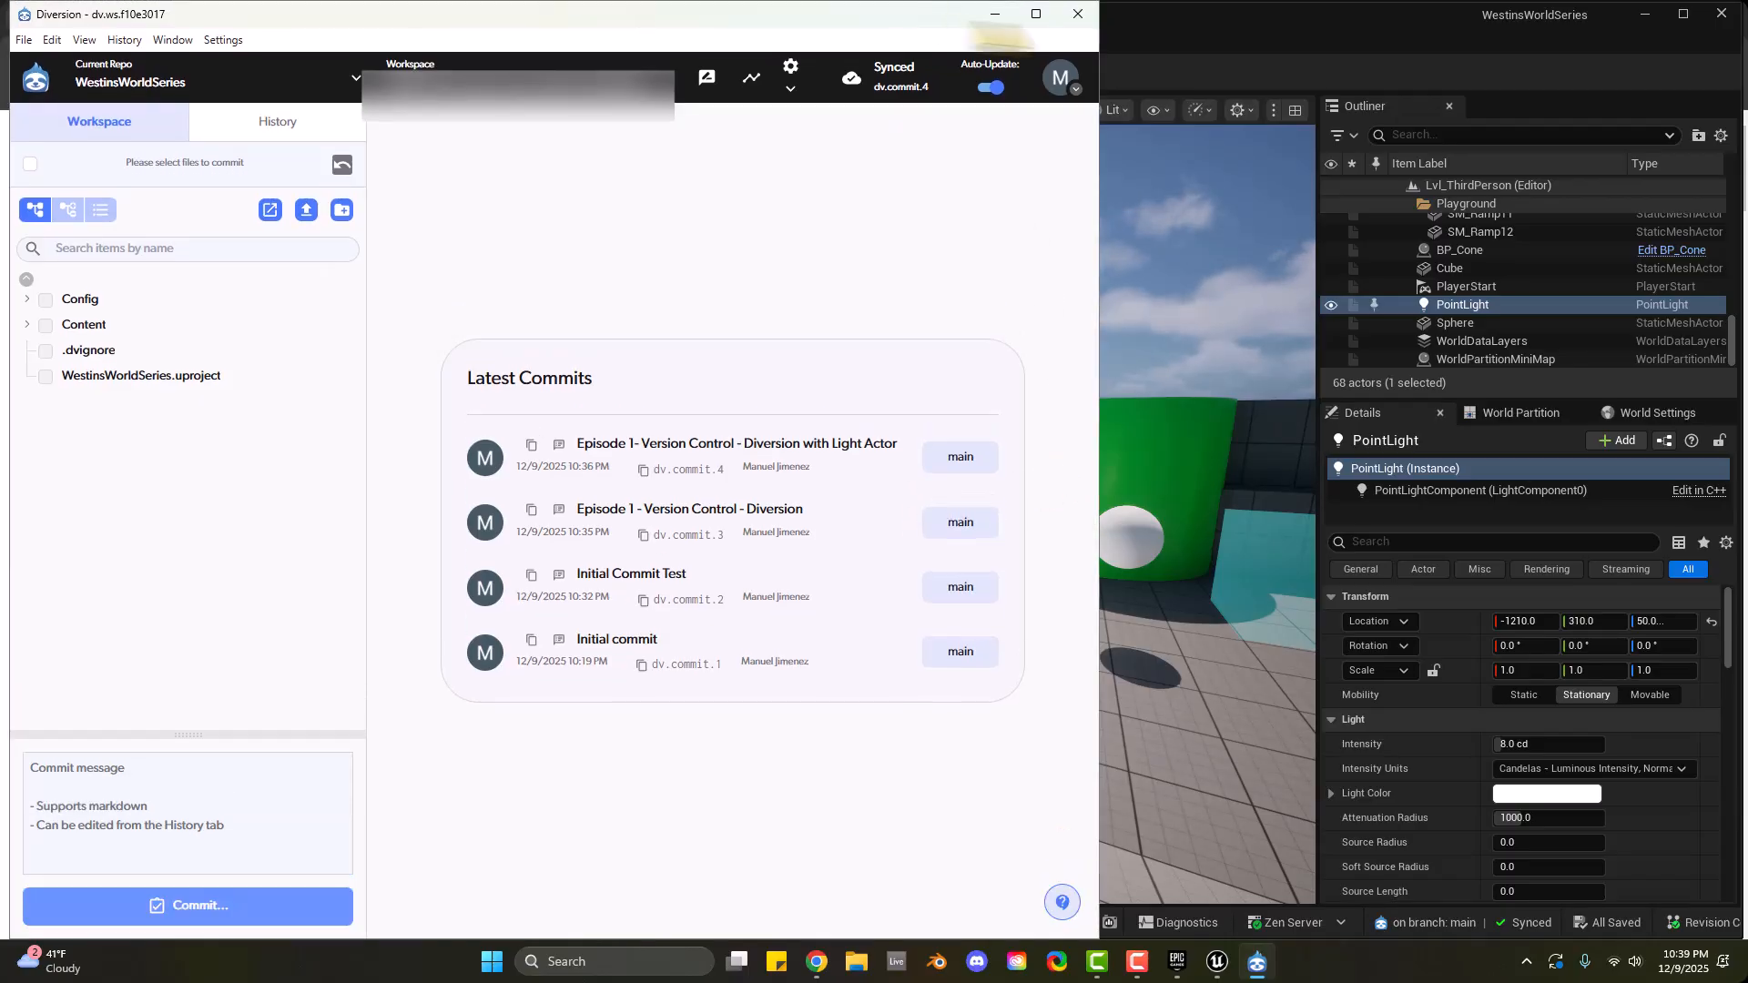
{"action": "left_click", "coordinate": [1291, 68]}
Select the sphere and the cube in turn to examine them in the level
{"action": "right_click_drag", "start_coordinate": [846, 592], "coordinate": [649, 620]}
{"action": "left_click", "coordinate": [1001, 548]}
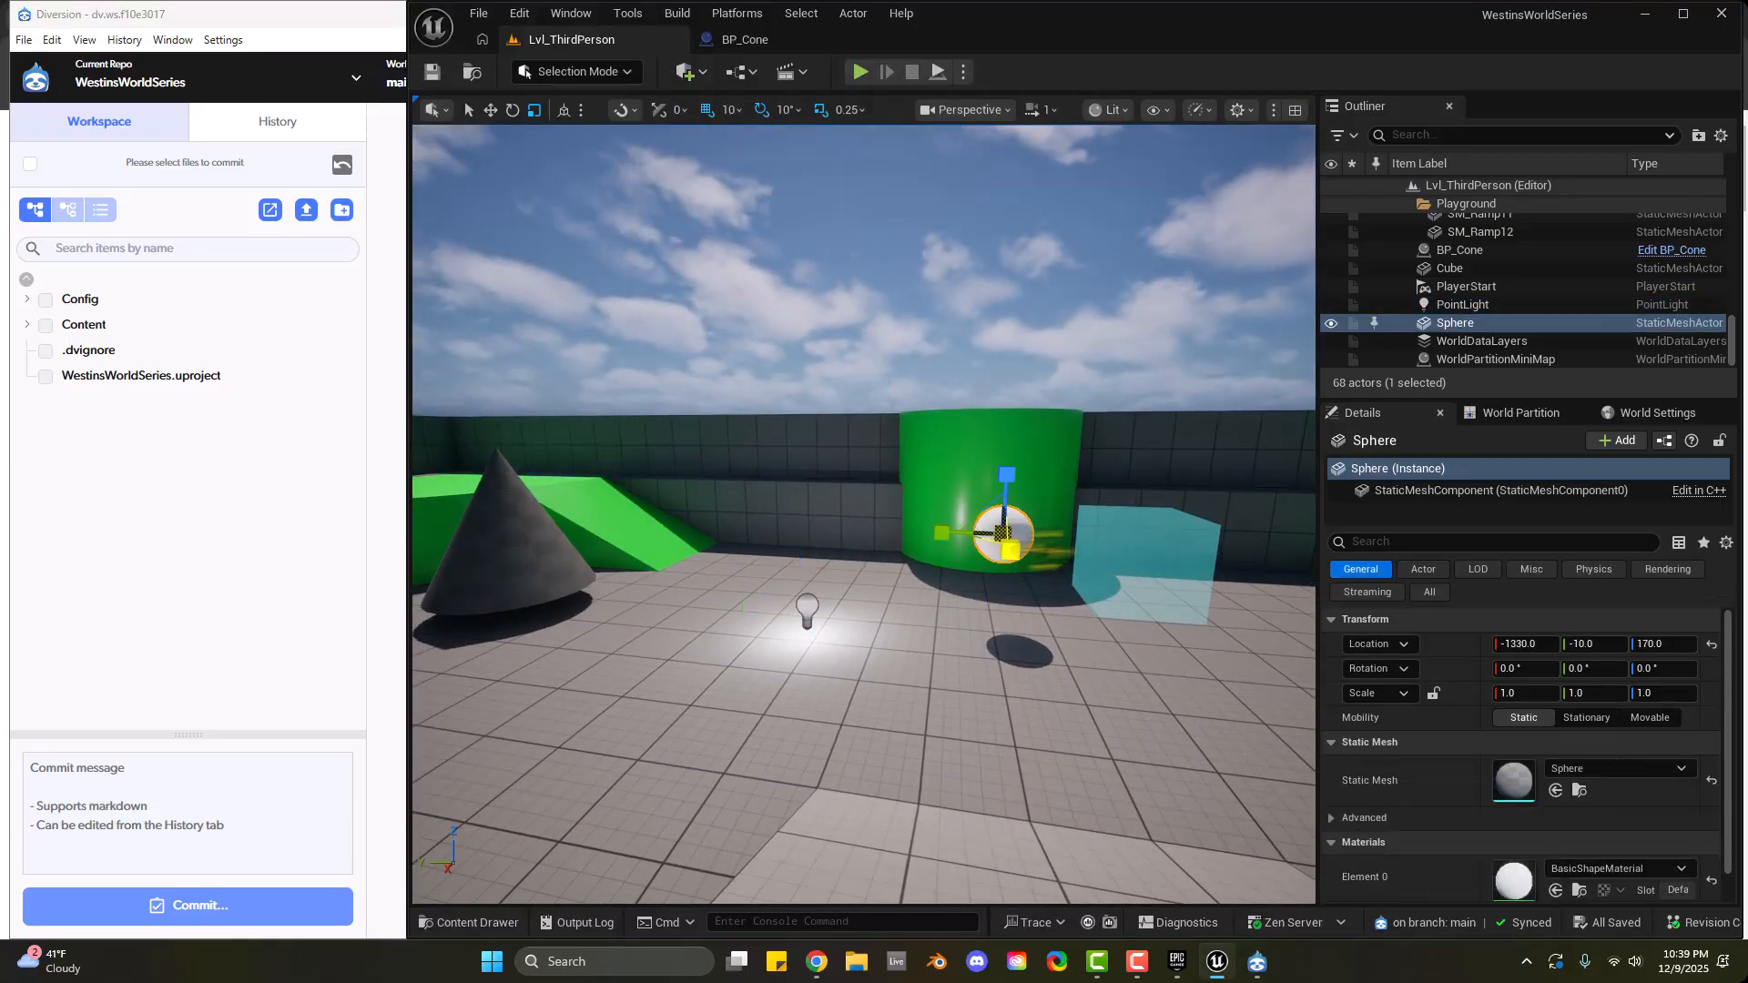
{"action": "left_click", "coordinate": [1114, 541]}
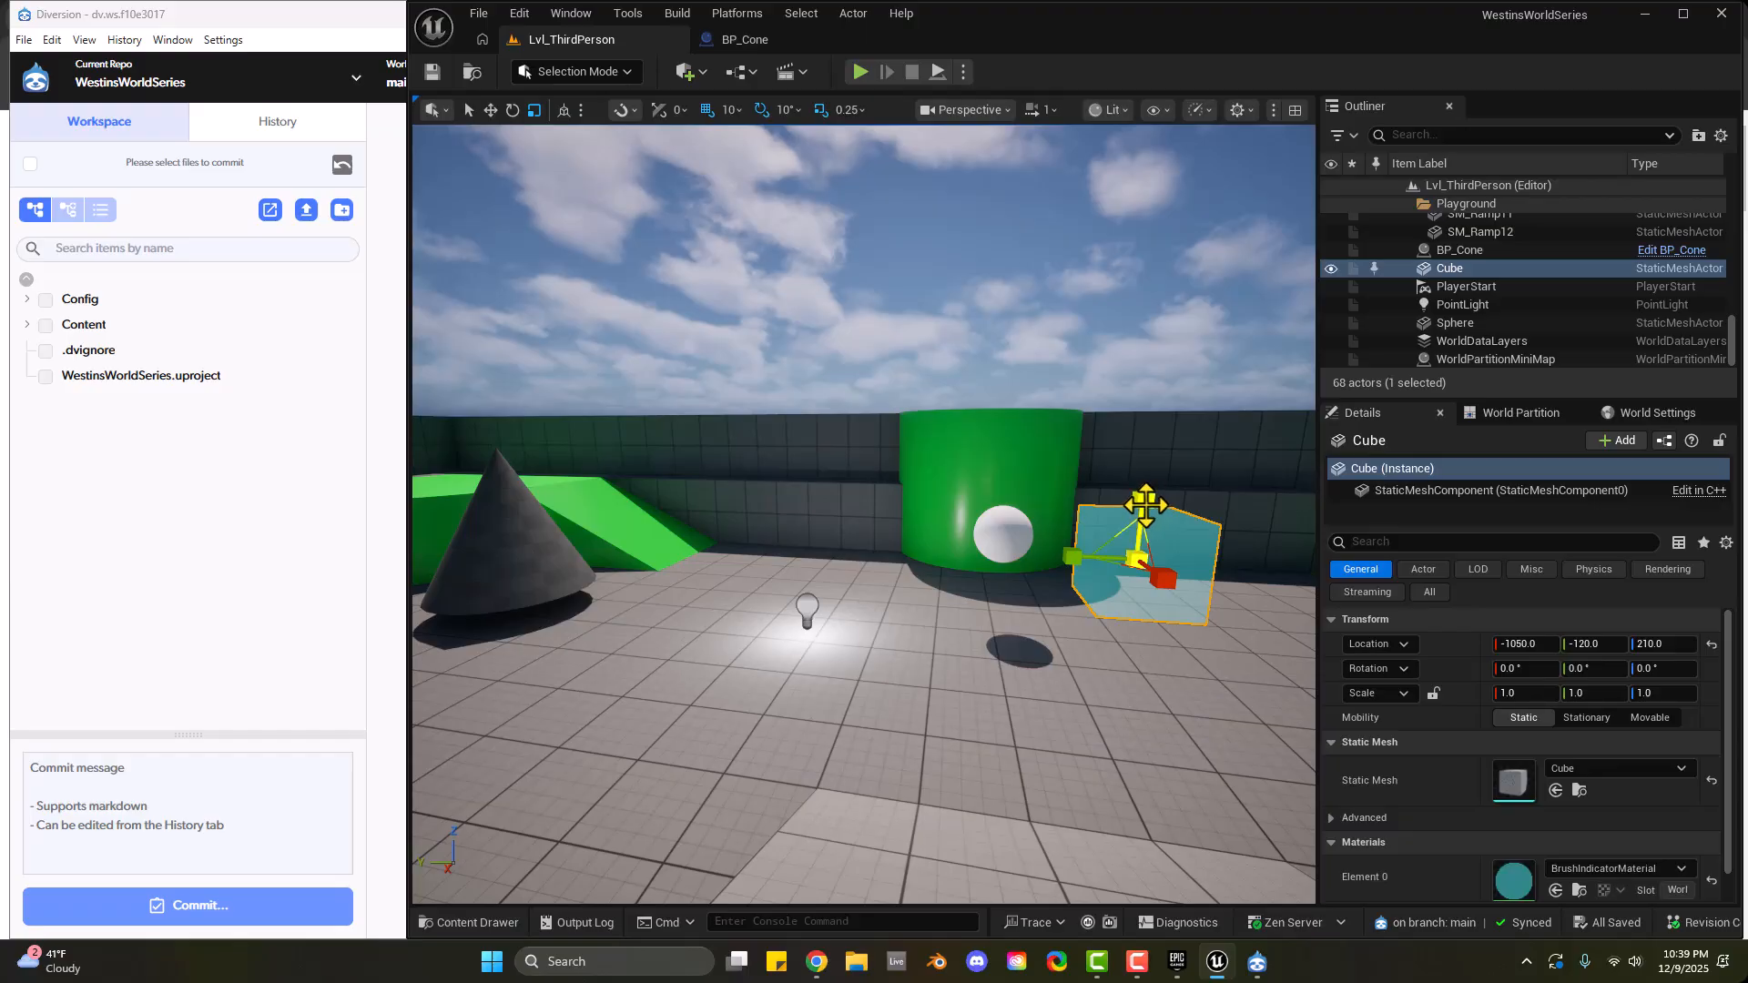
{"action": "right_click_drag", "start_coordinate": [824, 452], "coordinate": [846, 528]}
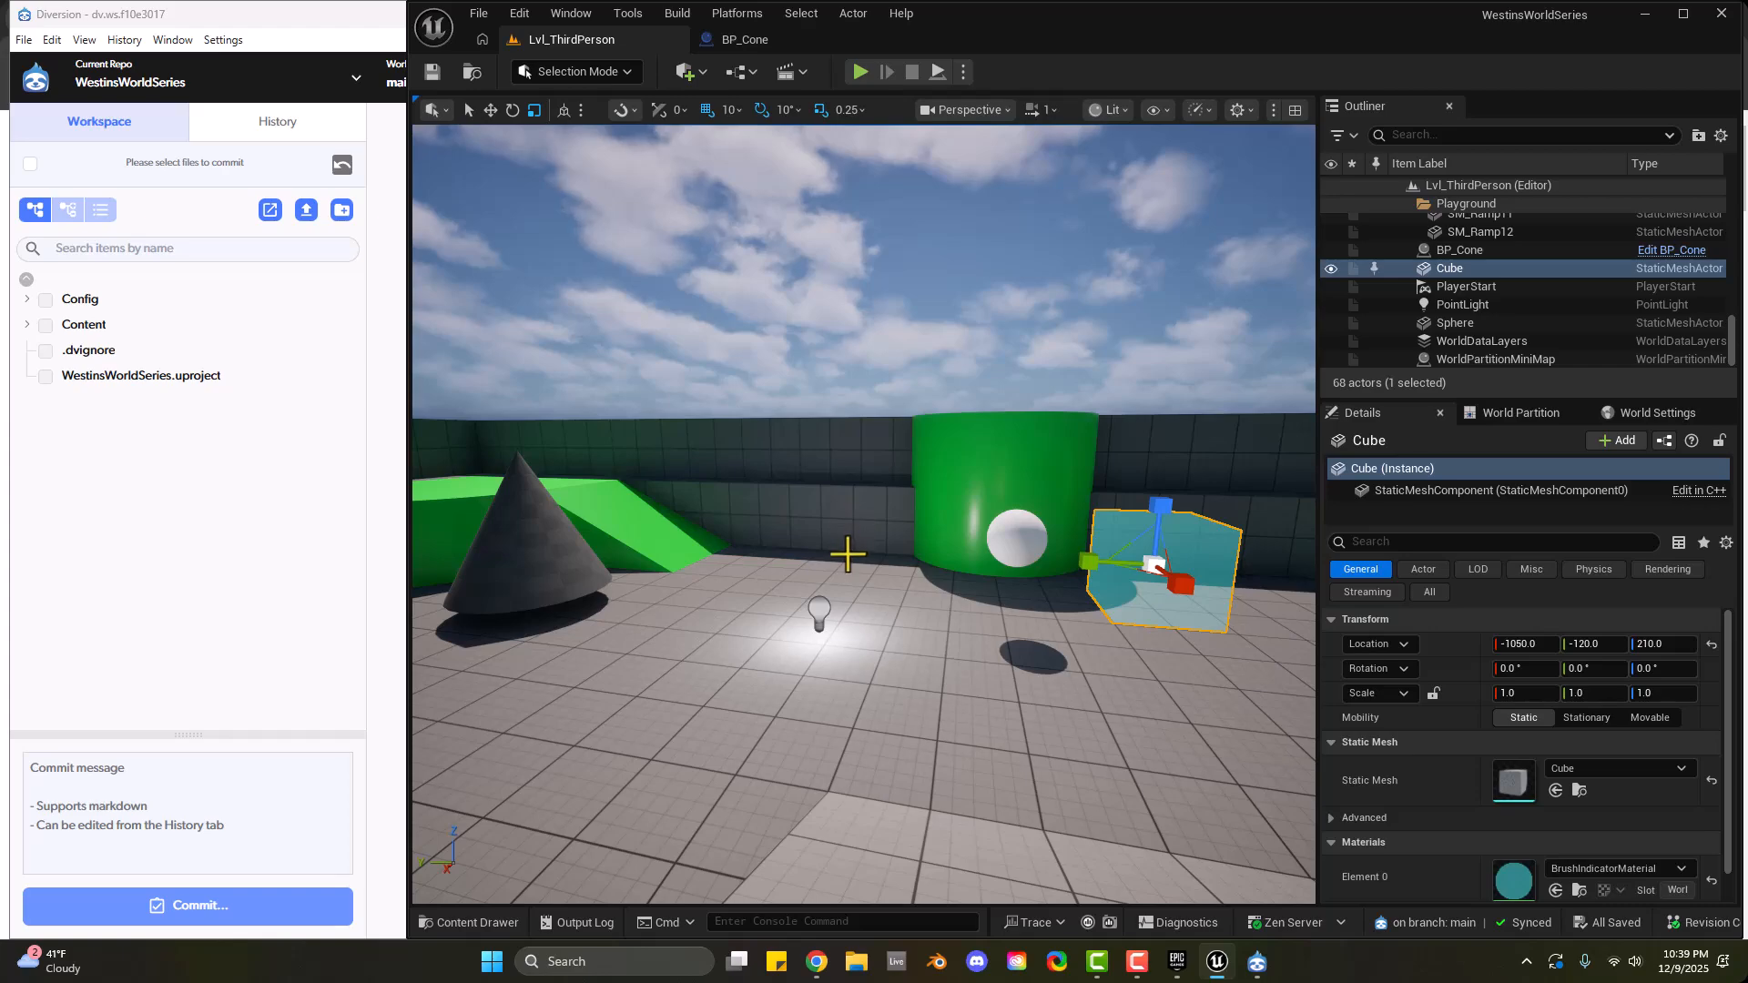